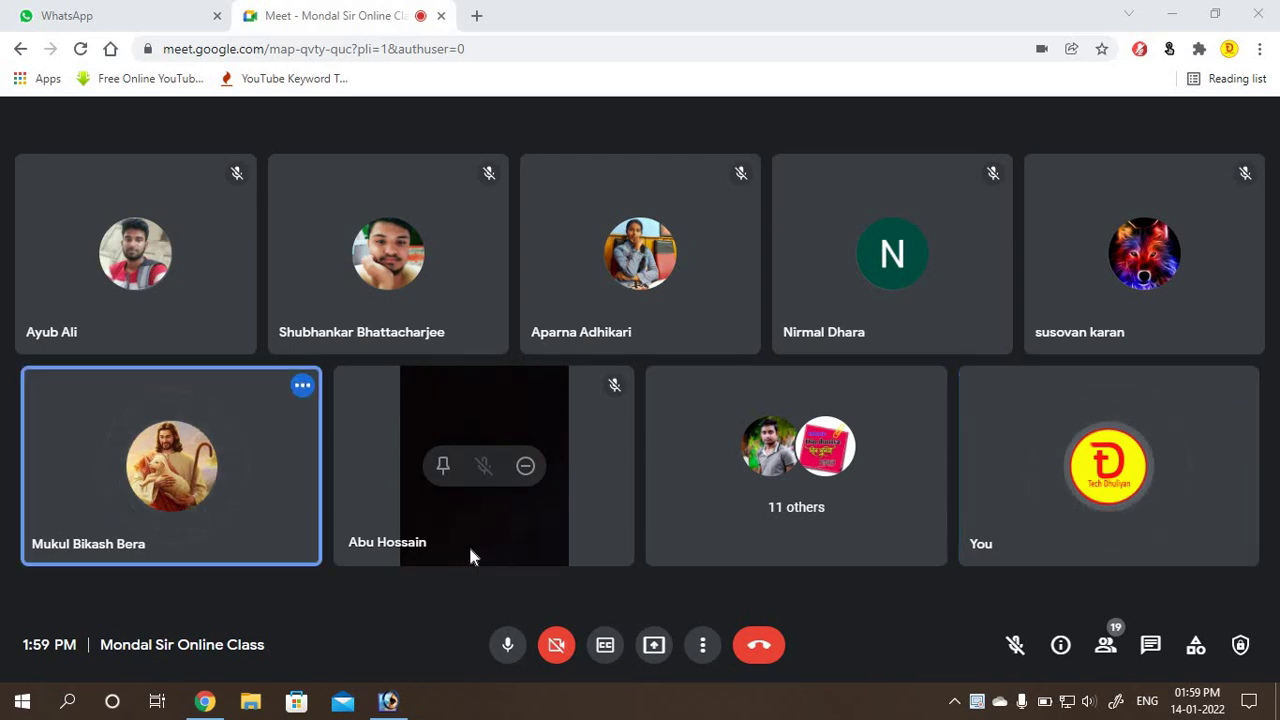
Step: Switch back and forth between the Google Meet window and Photoshop
left_click(1175, 16)
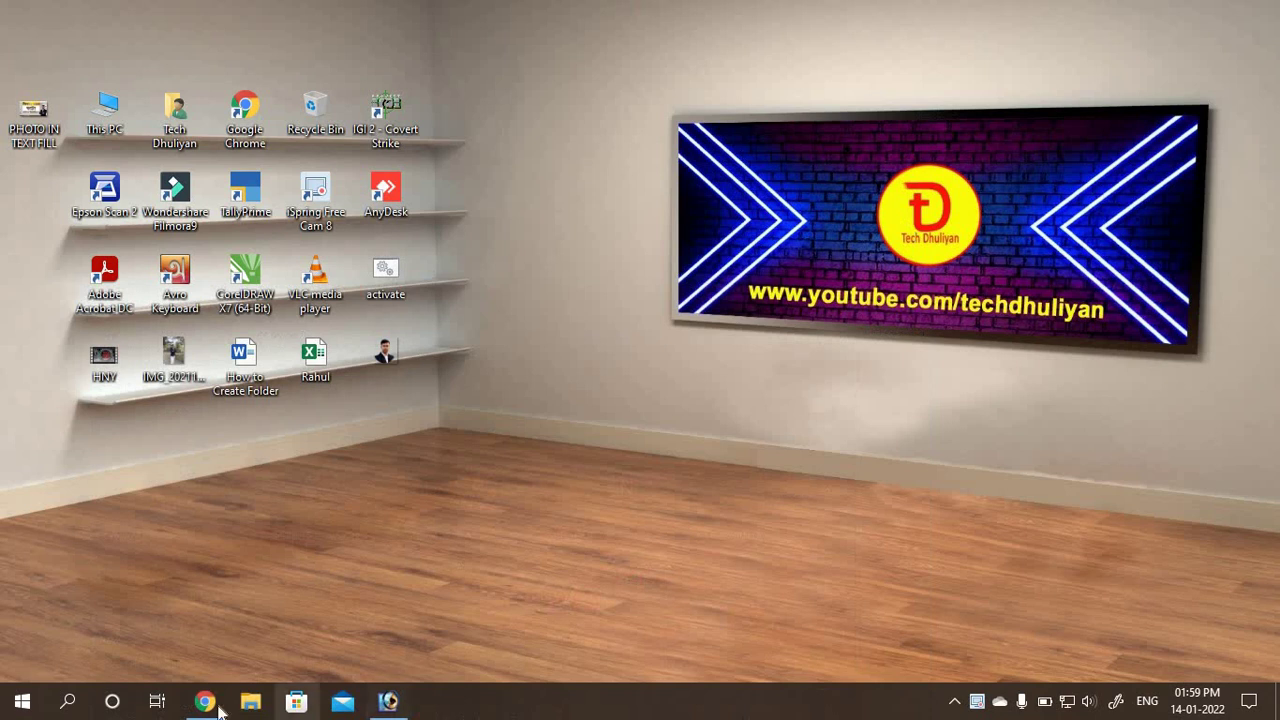
left_click(388, 701)
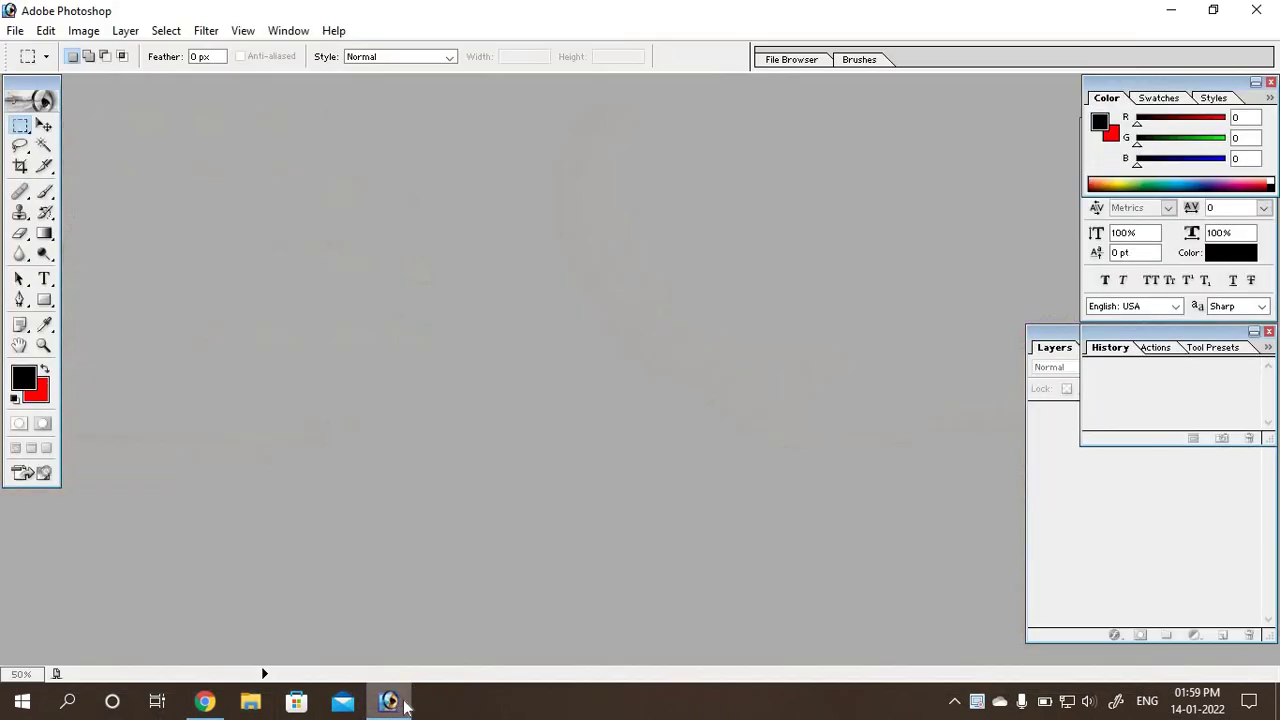
left_click(210, 701)
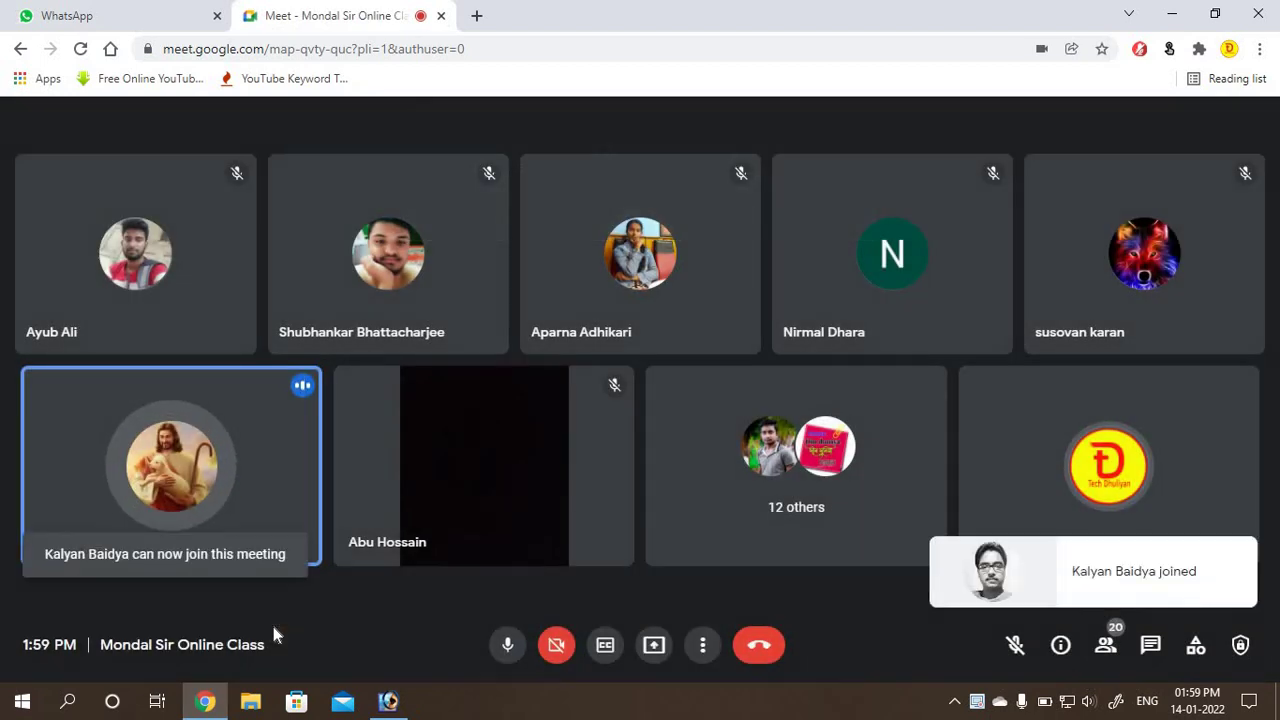
left_click(1172, 18)
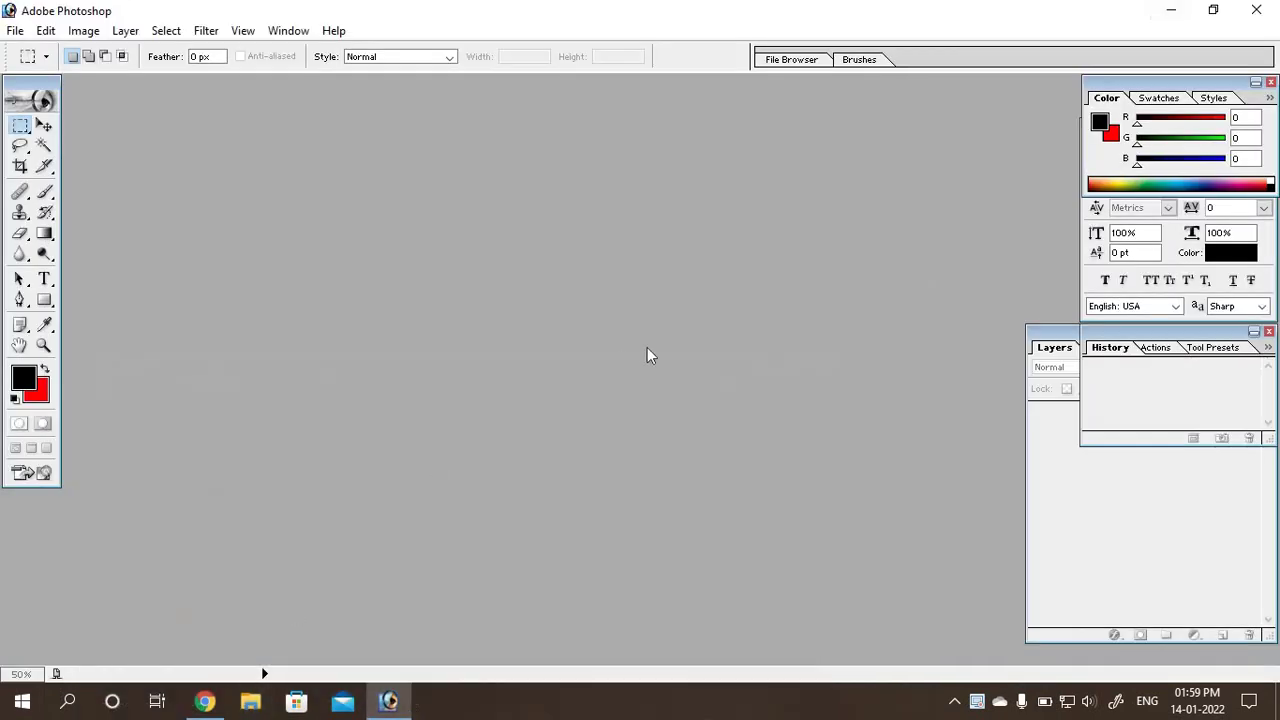
left_click(204, 701)
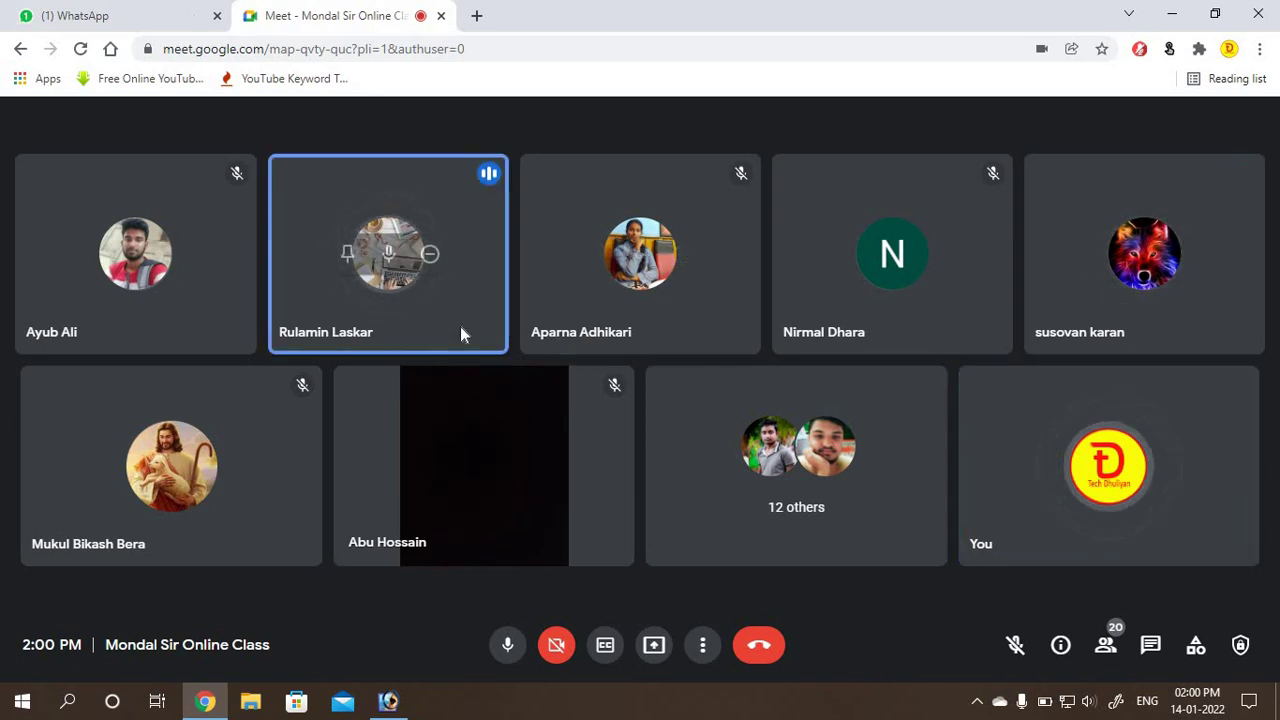
mouse_move(484, 465)
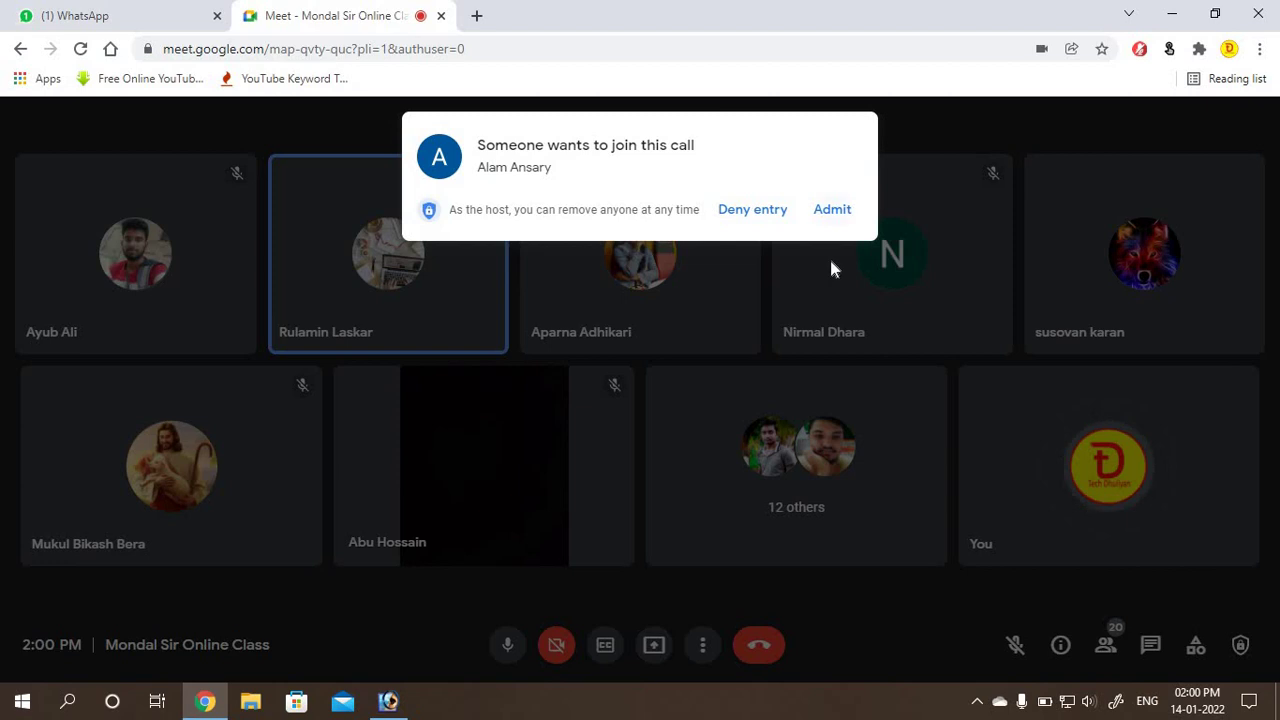
Step: Admit the waiting participant and present the entire screen, leaving Photoshop in front
left_click(829, 217)
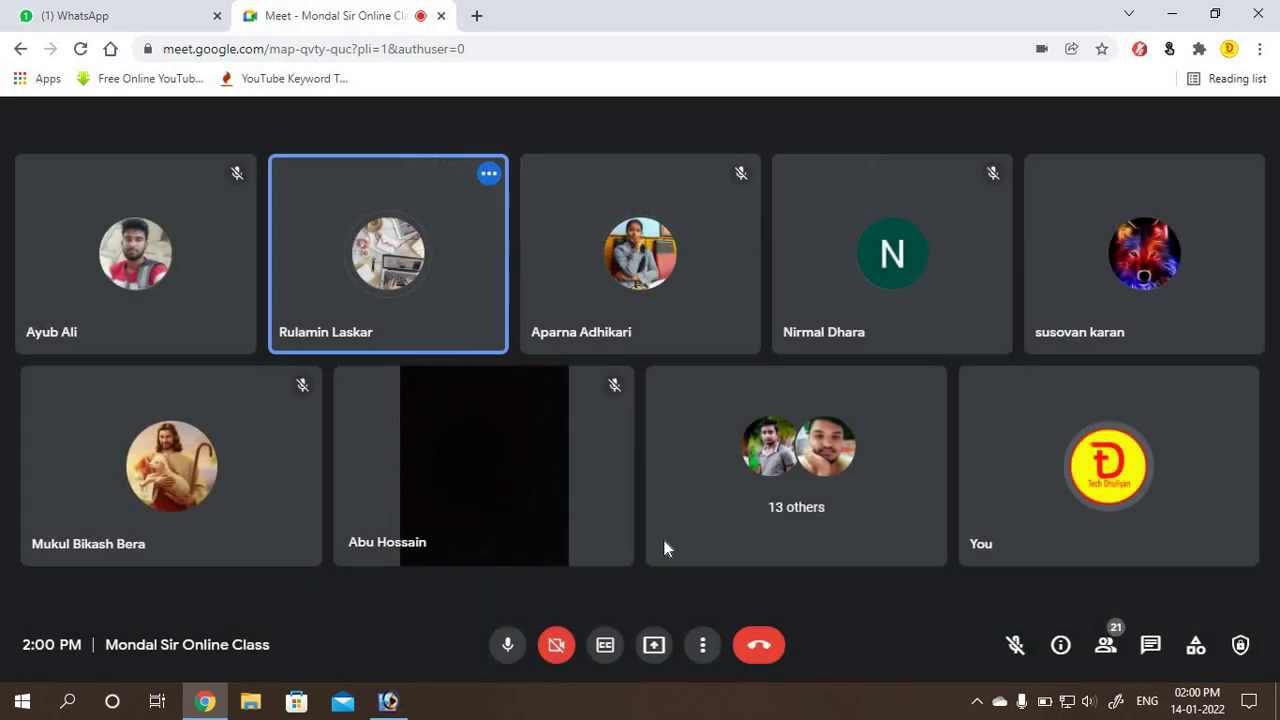
left_click(655, 645)
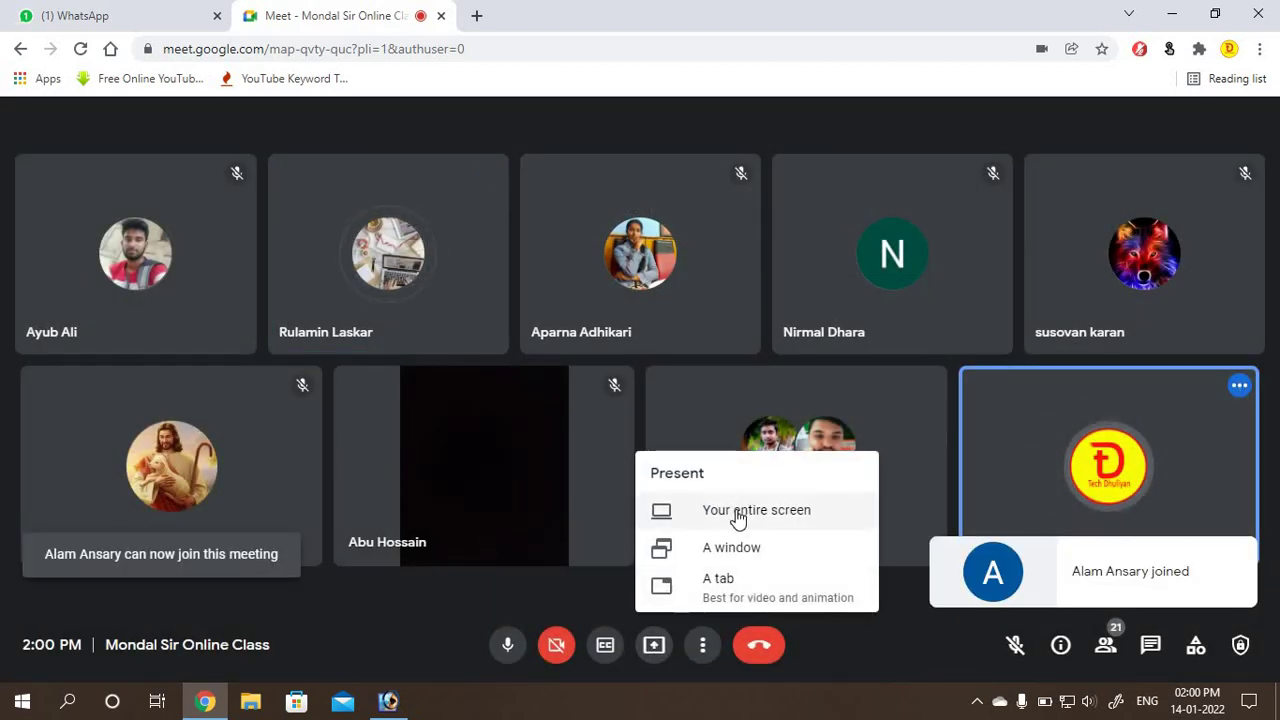
left_click(736, 517)
left_click(539, 284)
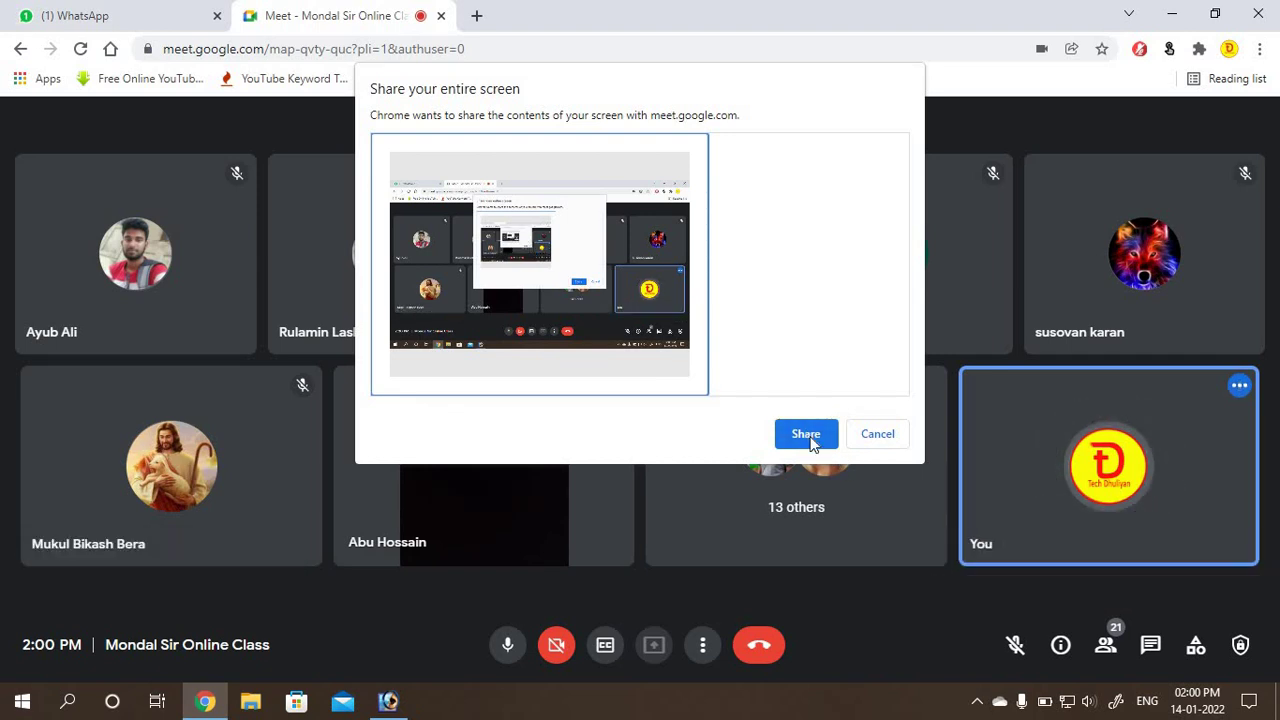
left_click(806, 433)
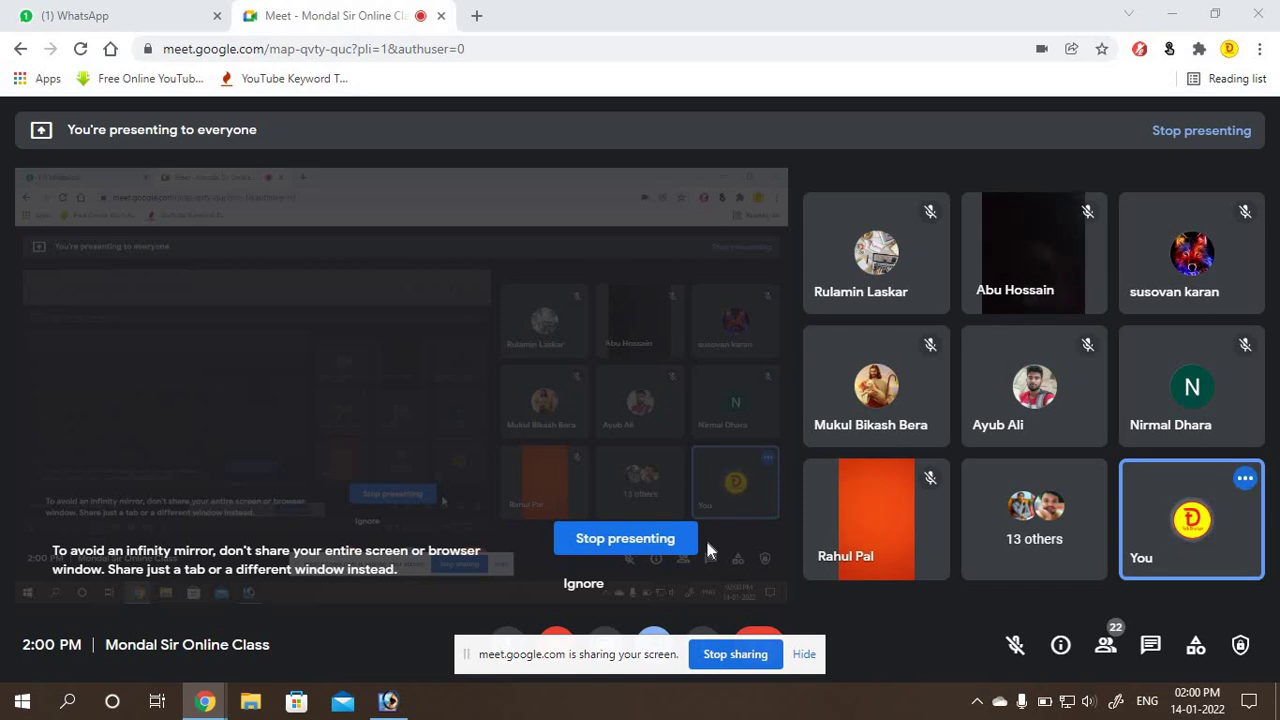
left_click(1172, 14)
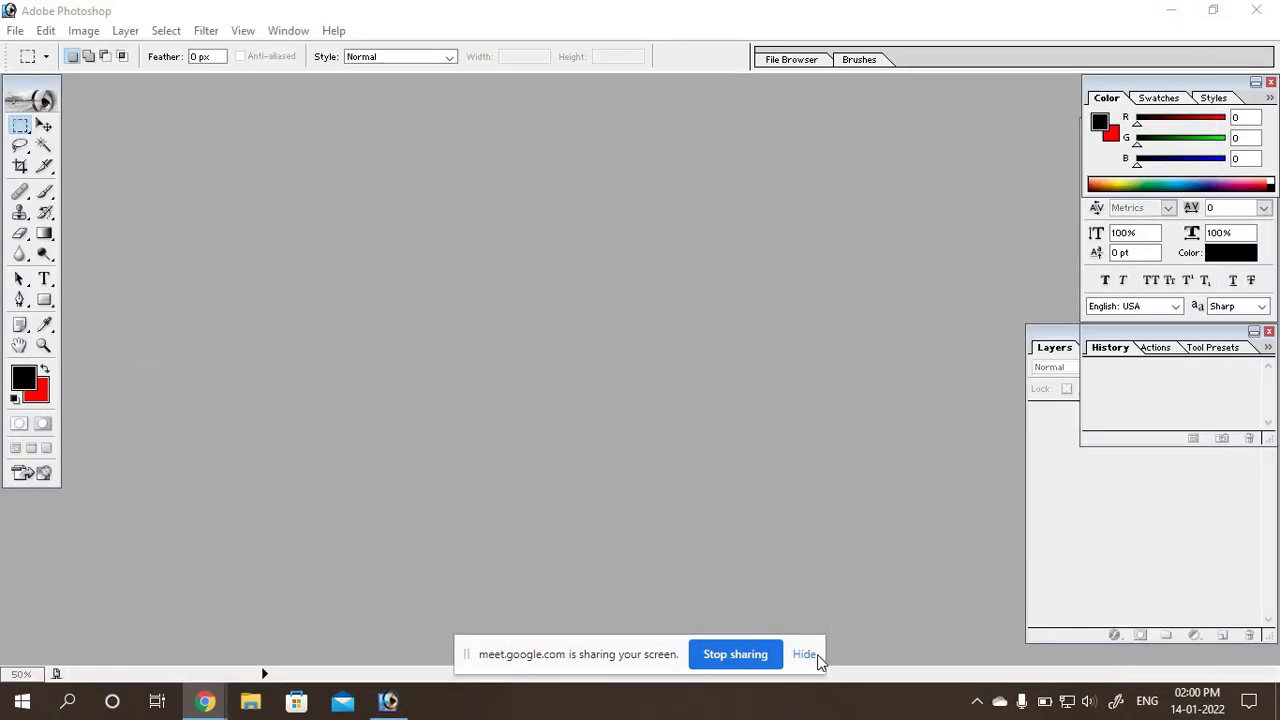
Step: Create a white 1366×768 document and enlarge its window to show the canvas
left_click(804, 655)
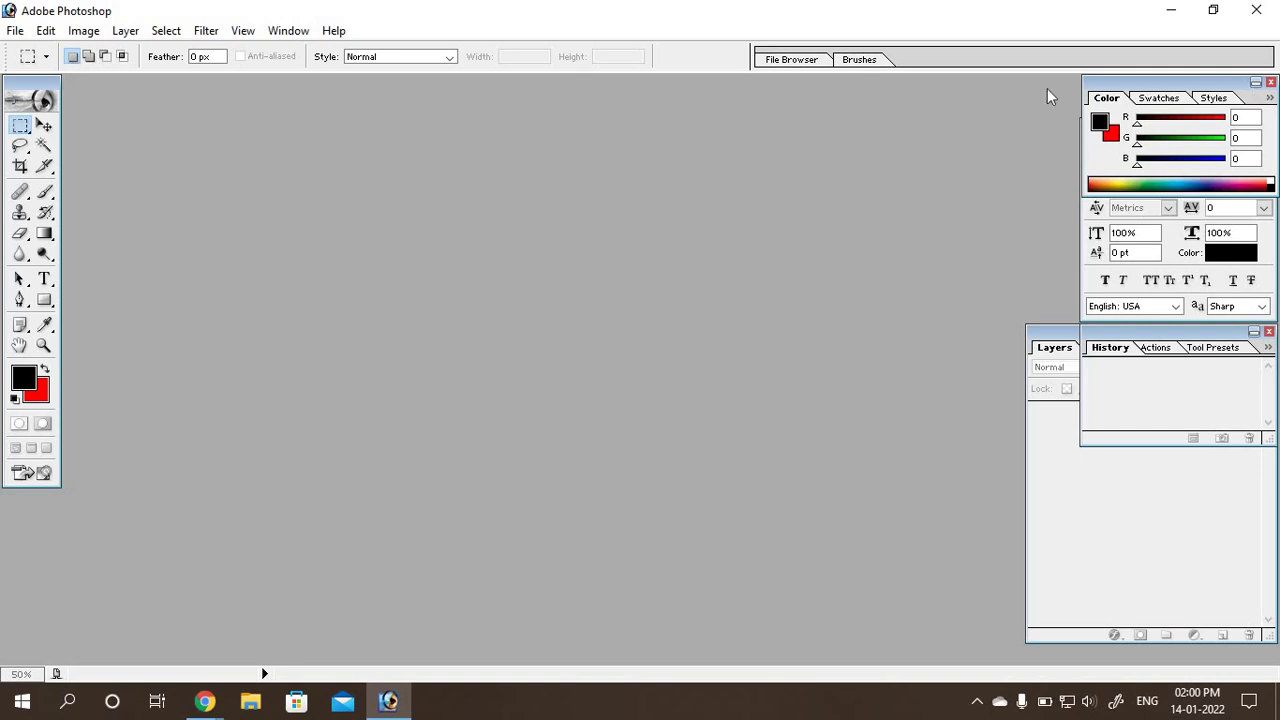
left_click(15, 30)
left_click(36, 48)
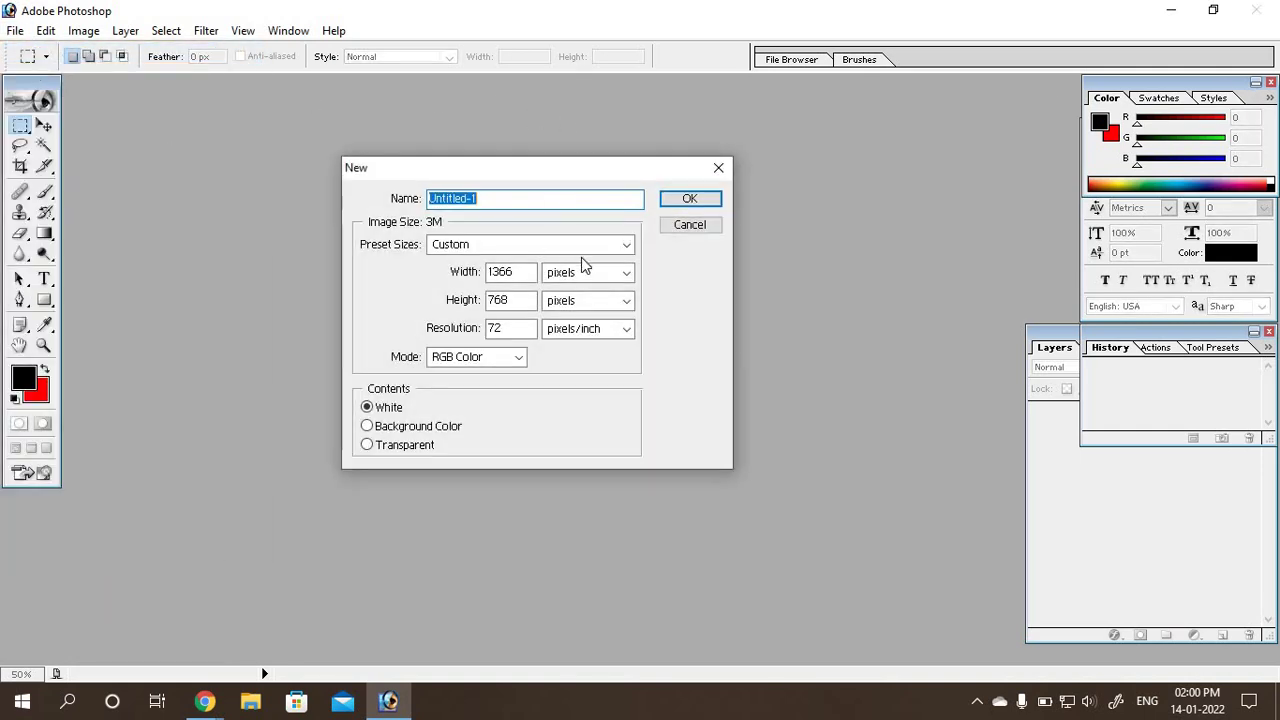
left_click(689, 198)
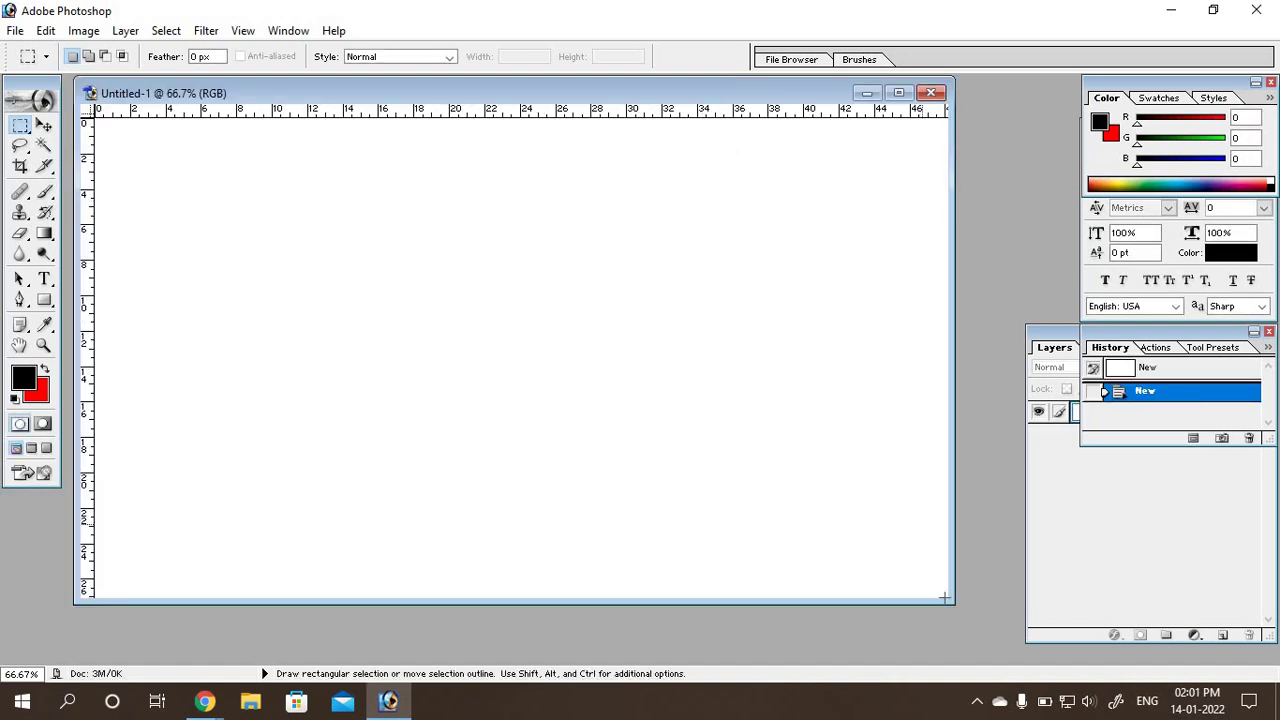
left_click_drag(955, 607, 997, 649)
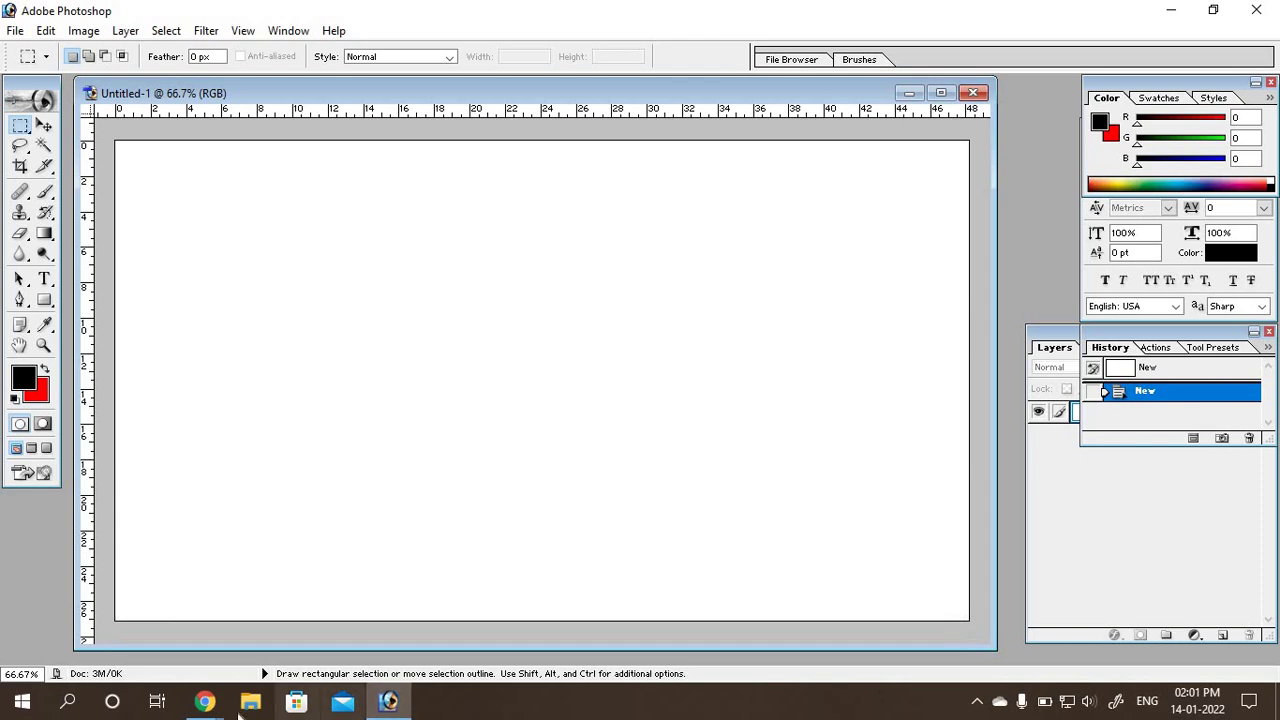
Step: Check the meeting and return to Photoshop, selecting the Move tool
mouse_move(204, 701)
left_click(73, 578)
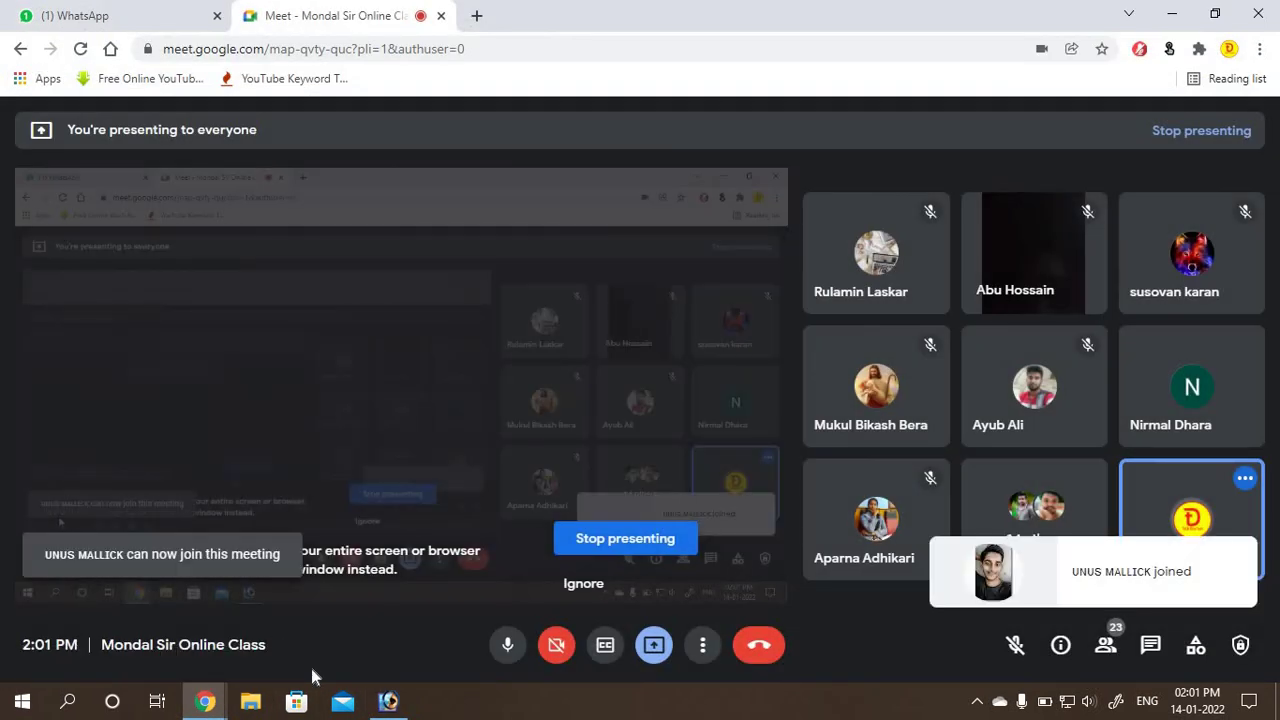
left_click(389, 700)
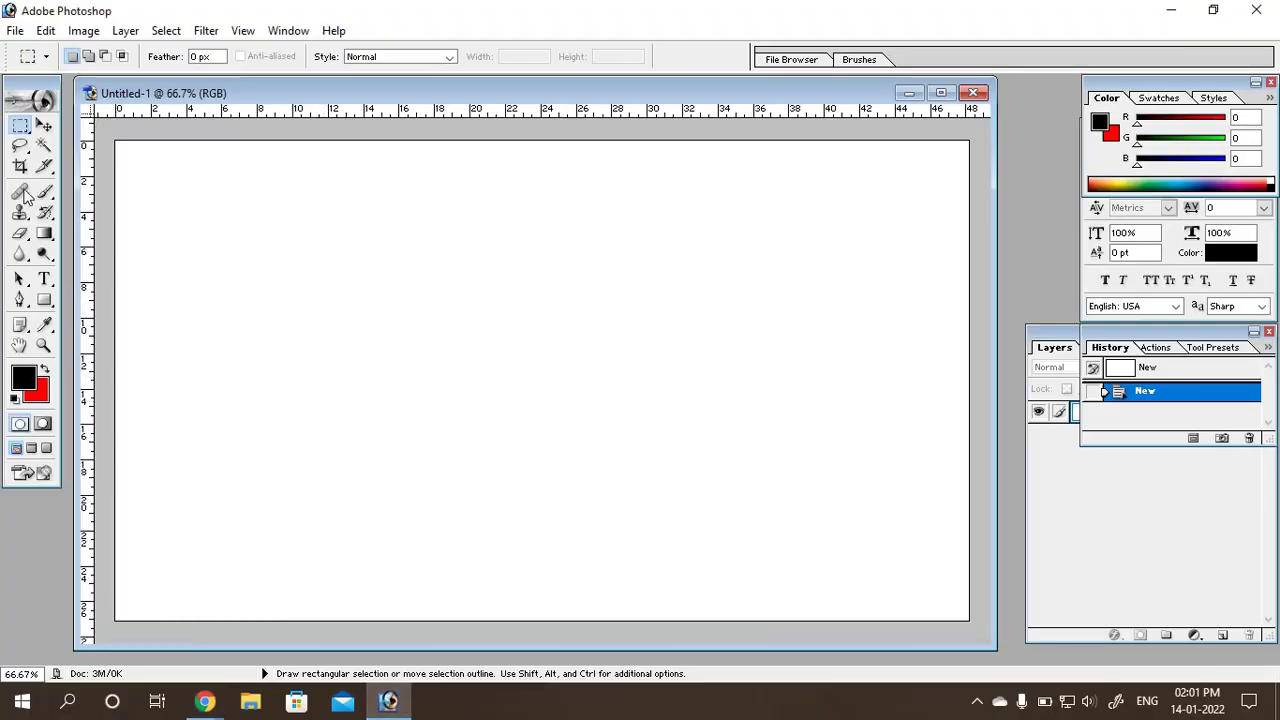
left_click(44, 125)
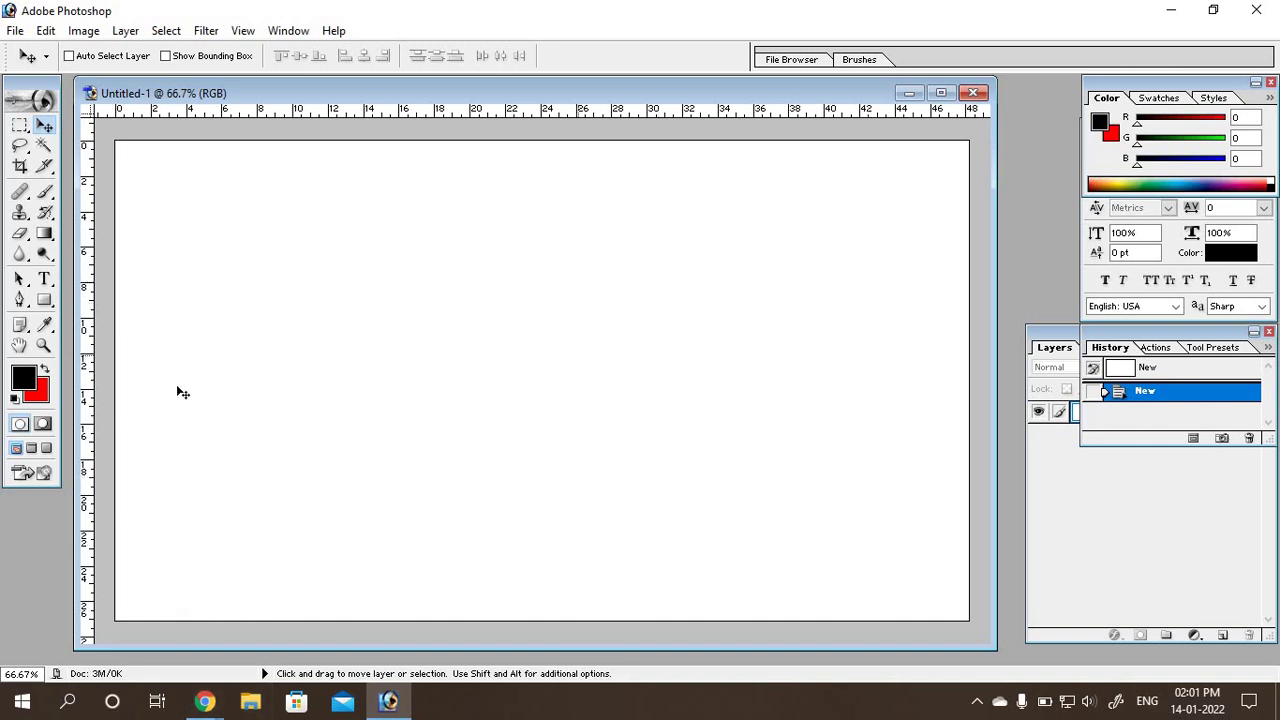
left_click(205, 700)
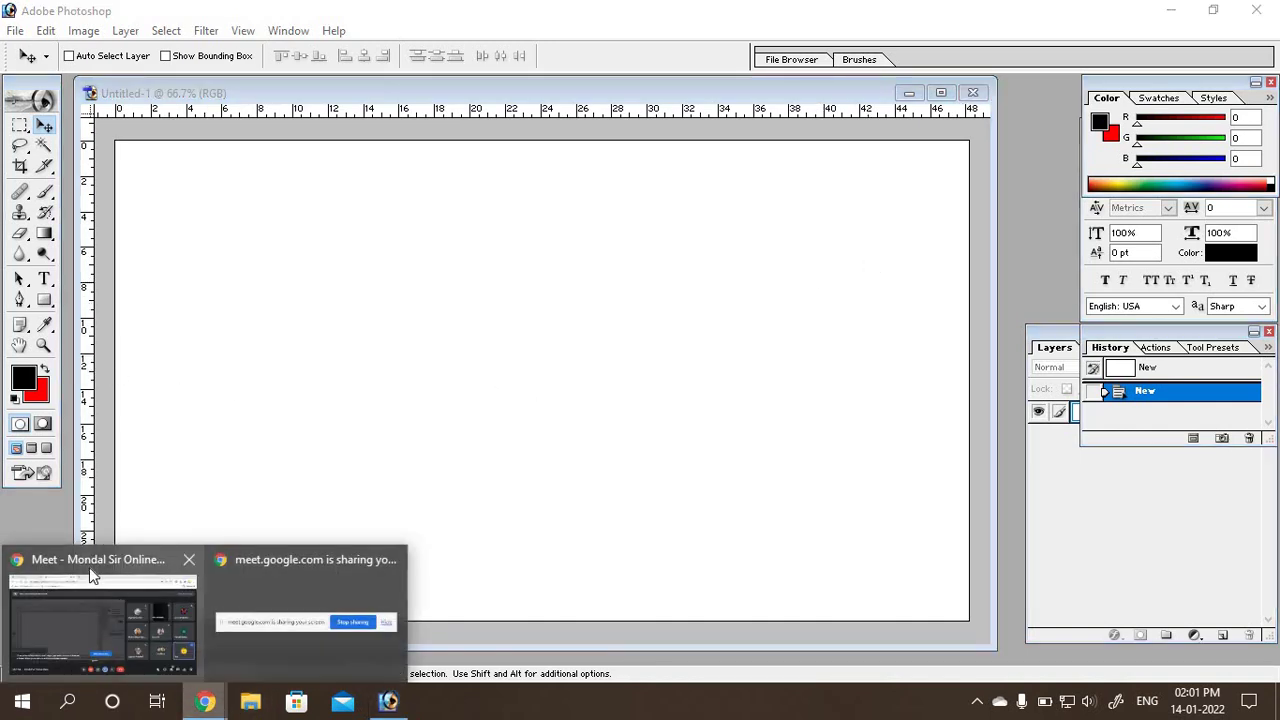
left_click(89, 567)
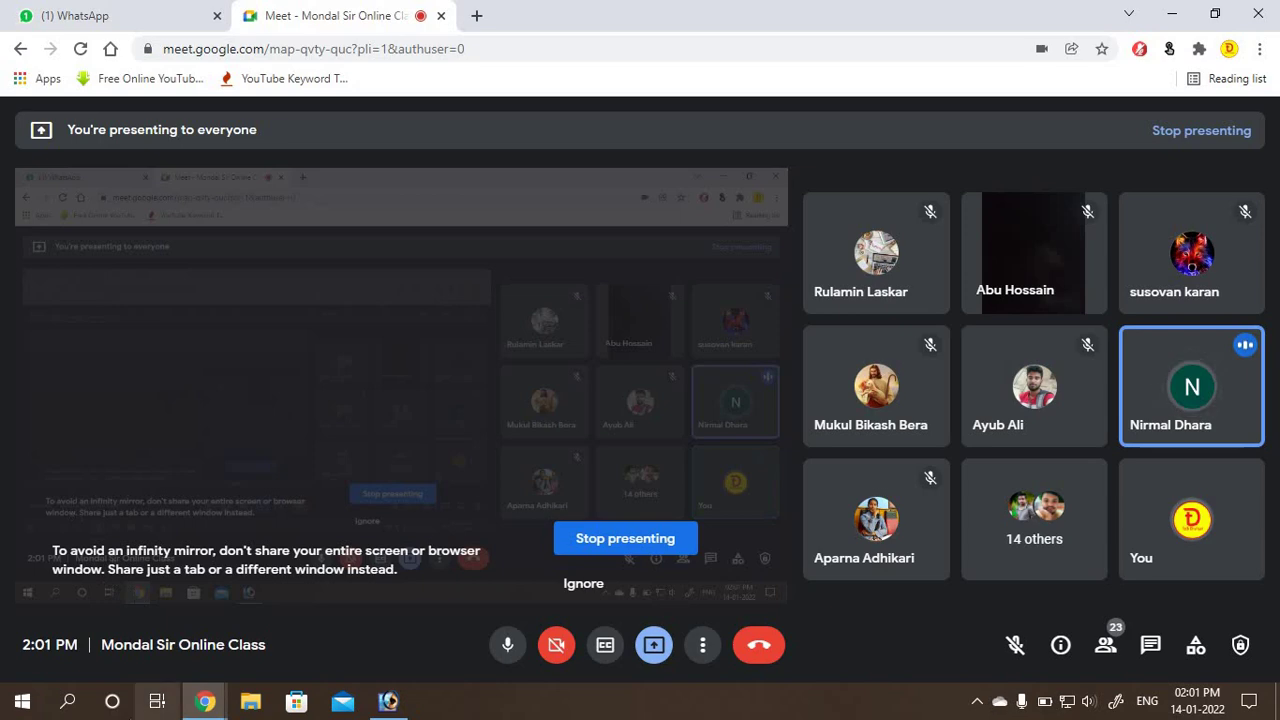
left_click(389, 701)
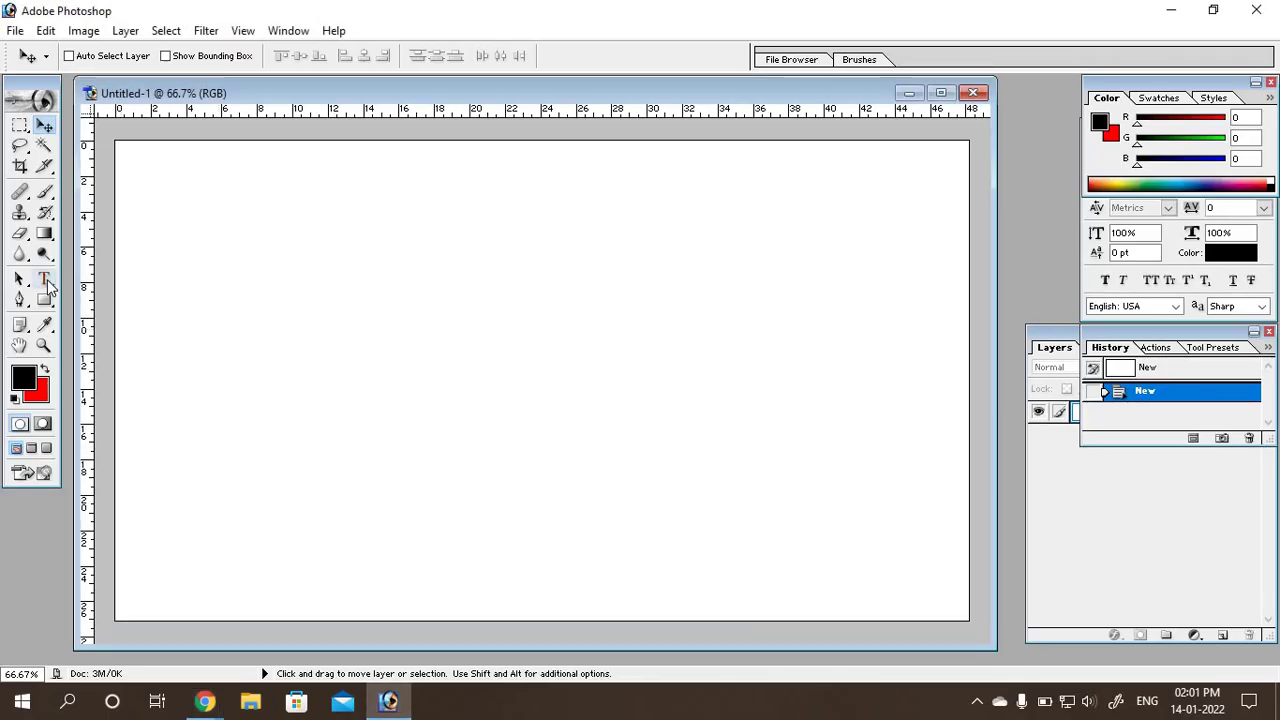
Step: Draw a paragraph text box across the canvas centre and set the size to 36 pt
left_click(45, 280)
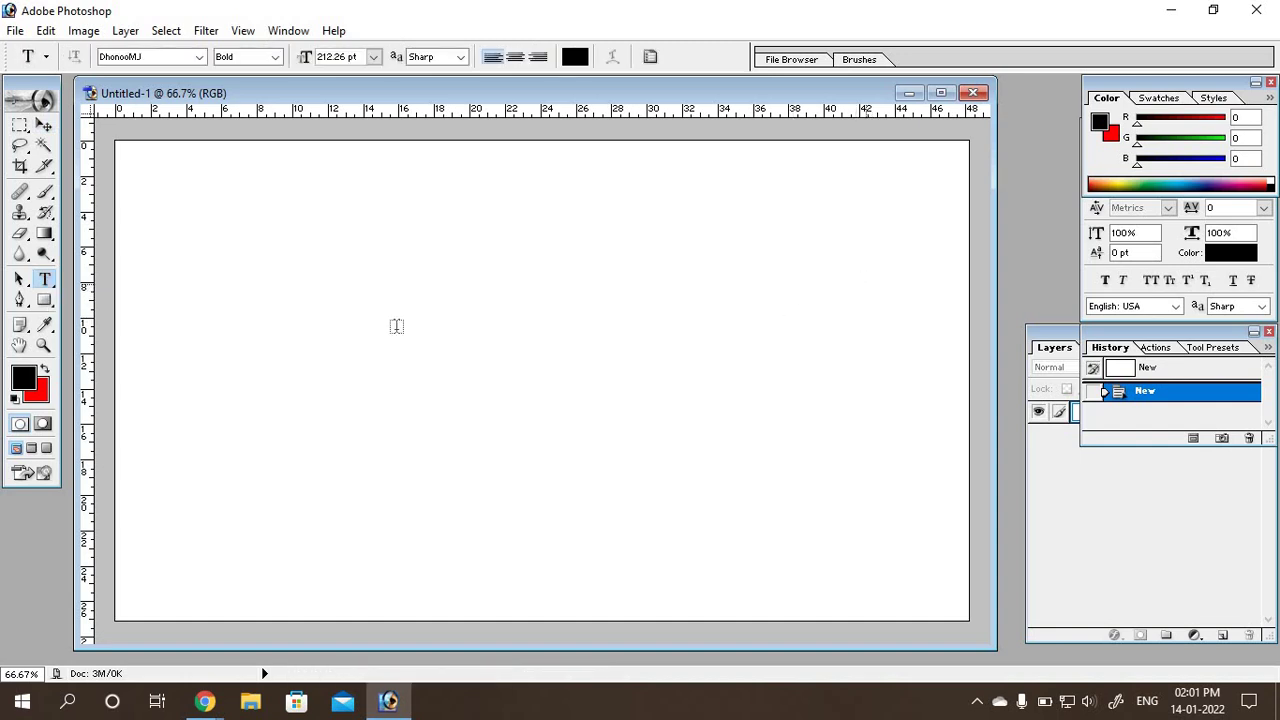
left_click_drag(203, 226, 771, 446)
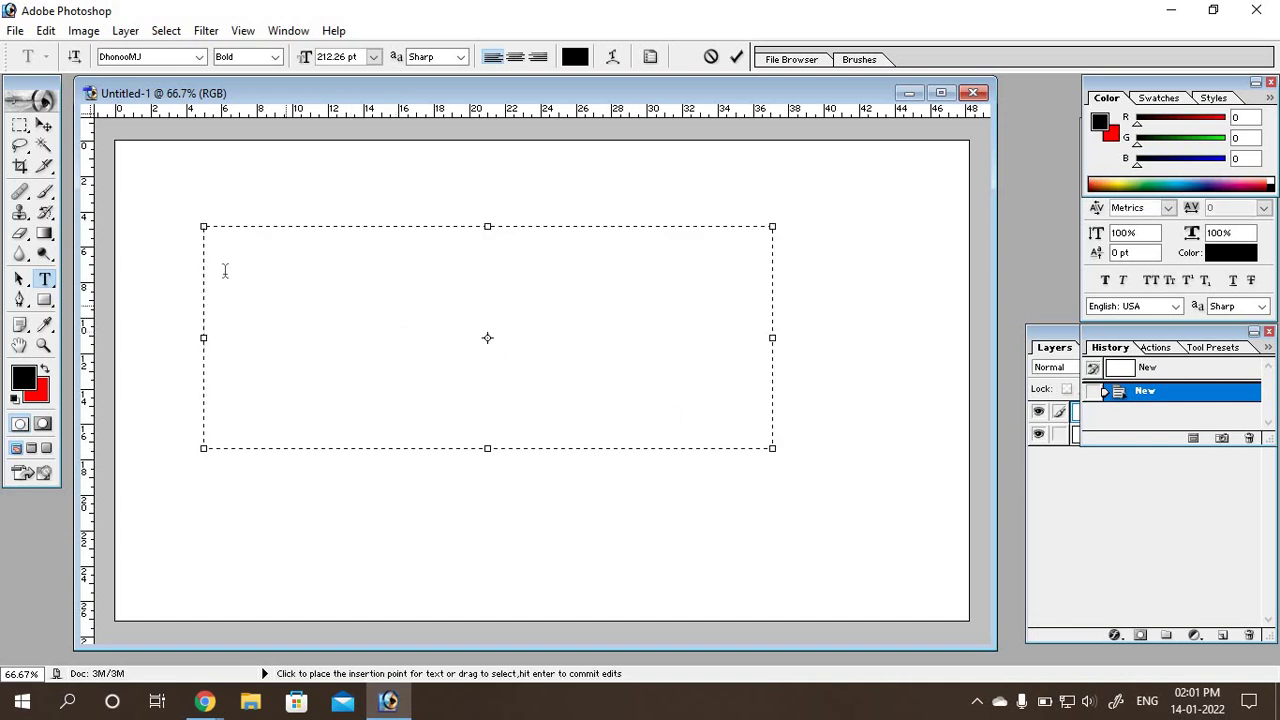
left_click(372, 57)
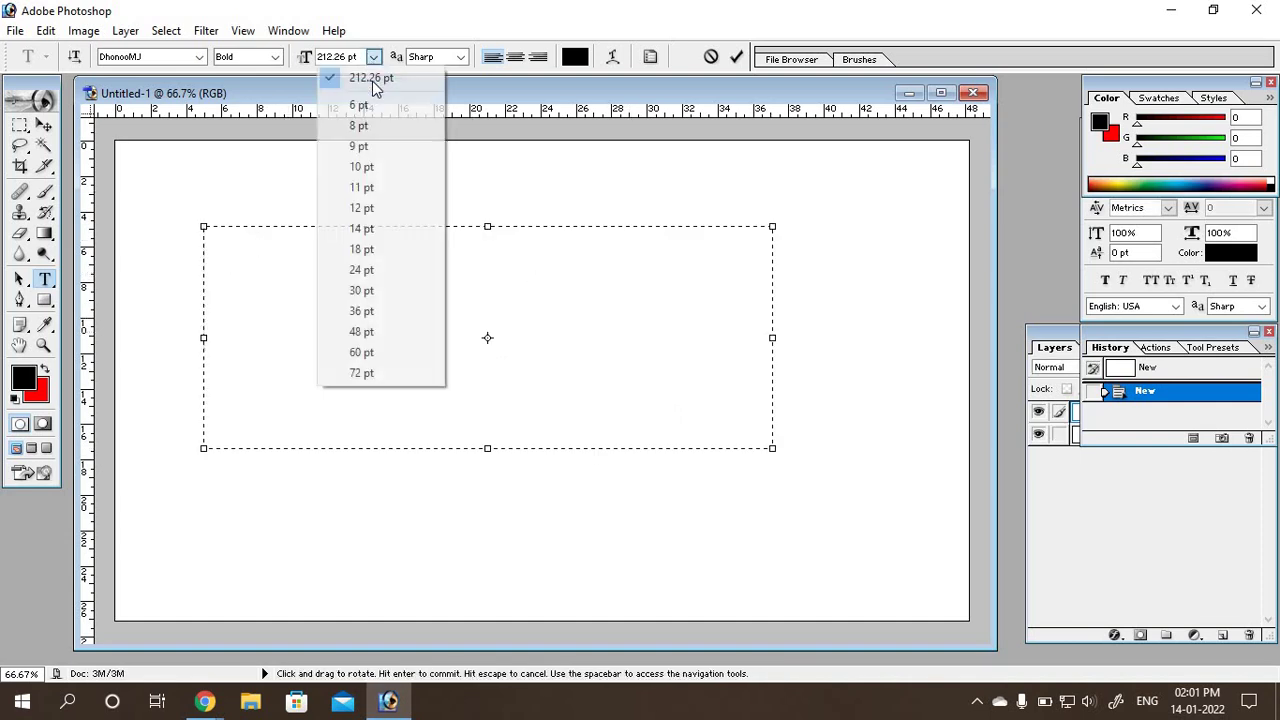
left_click(364, 287)
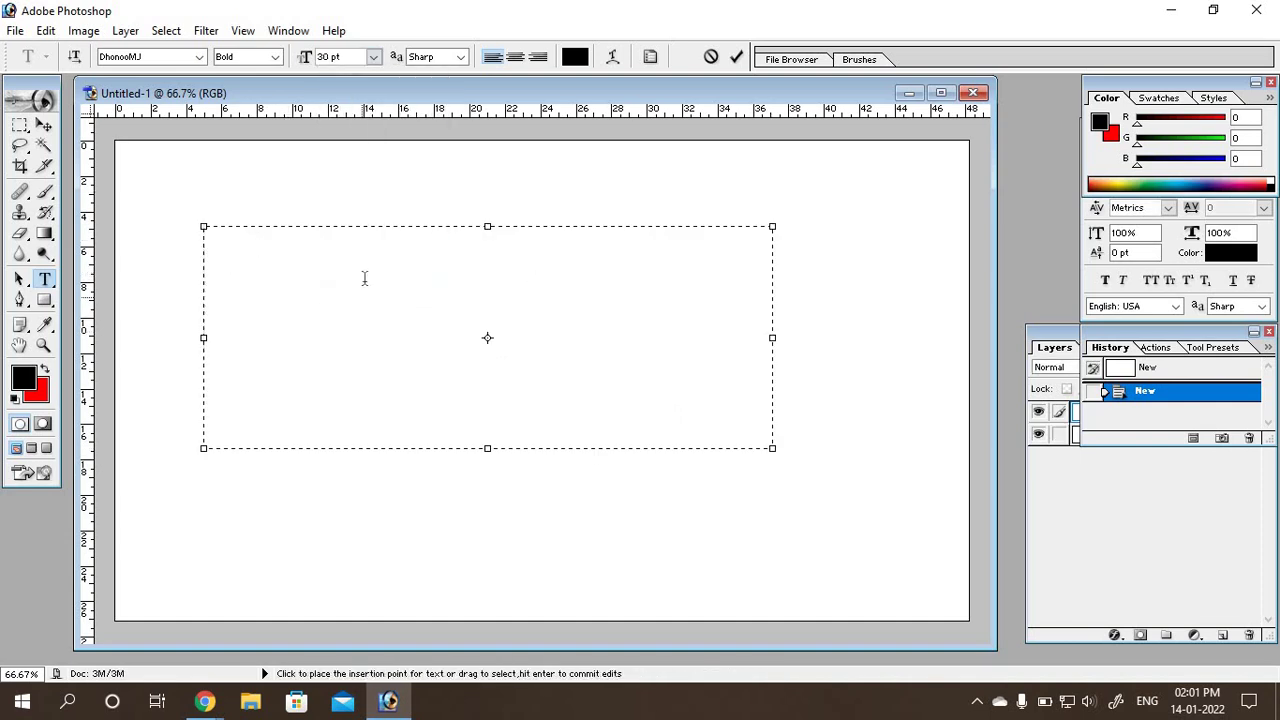
left_click(373, 57)
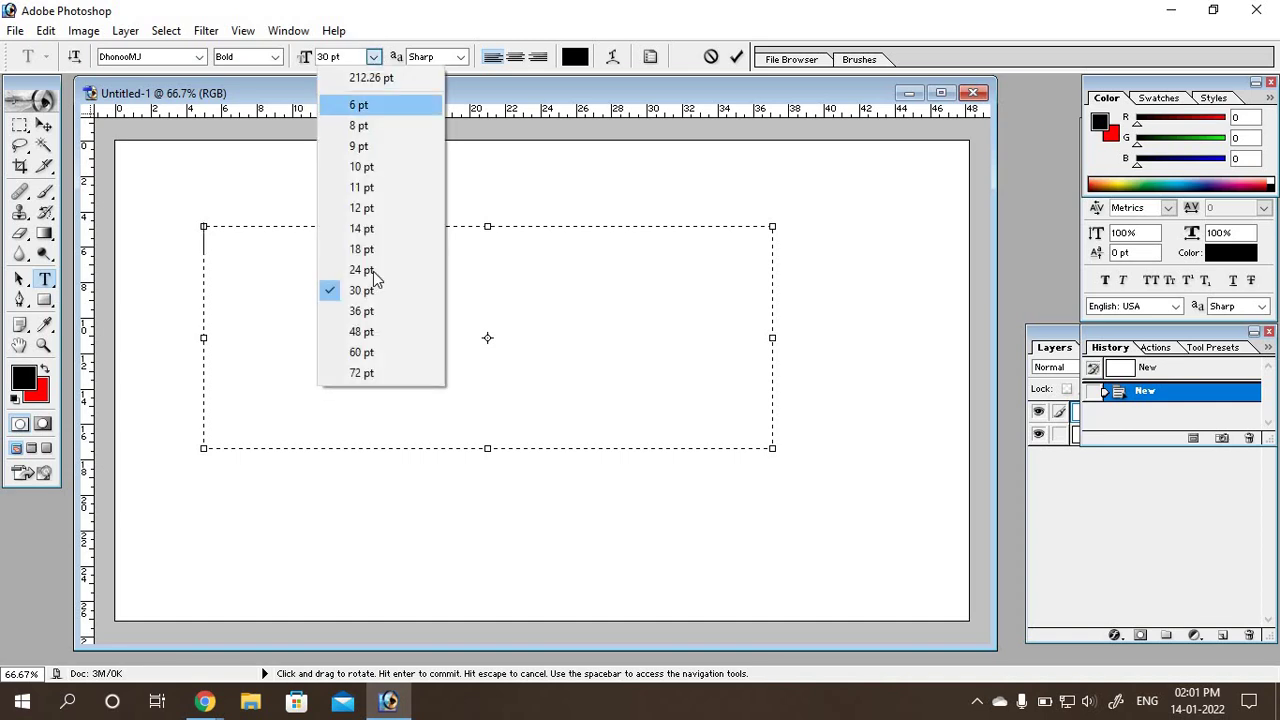
left_click(359, 306)
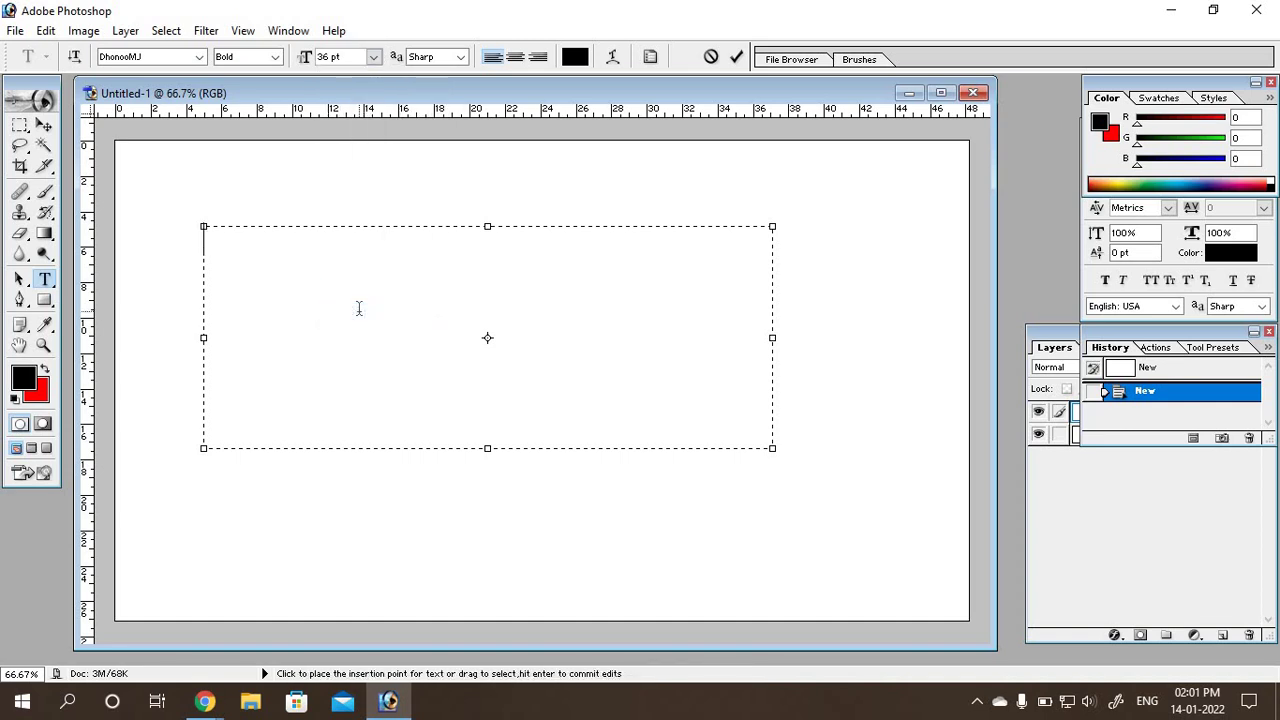
Step: Choose Arial as the font, test-type some letters and erase them
left_click(202, 57)
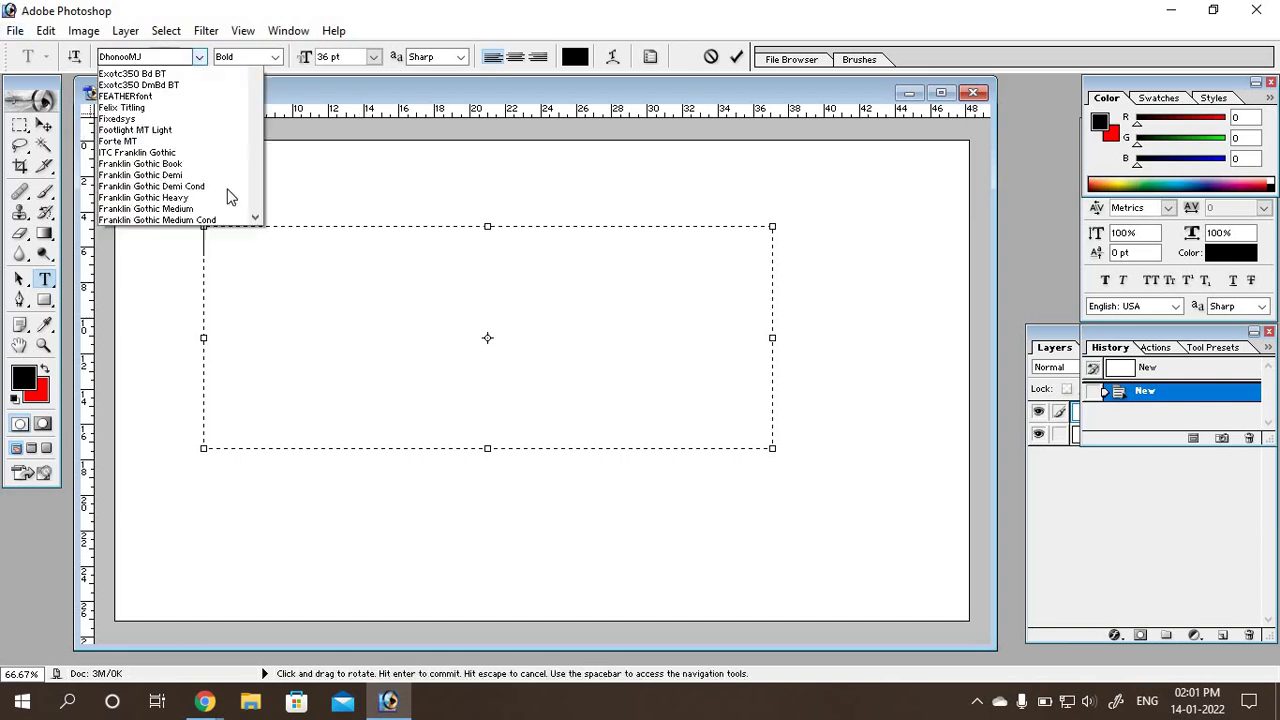
left_click_drag(257, 143, 253, 98)
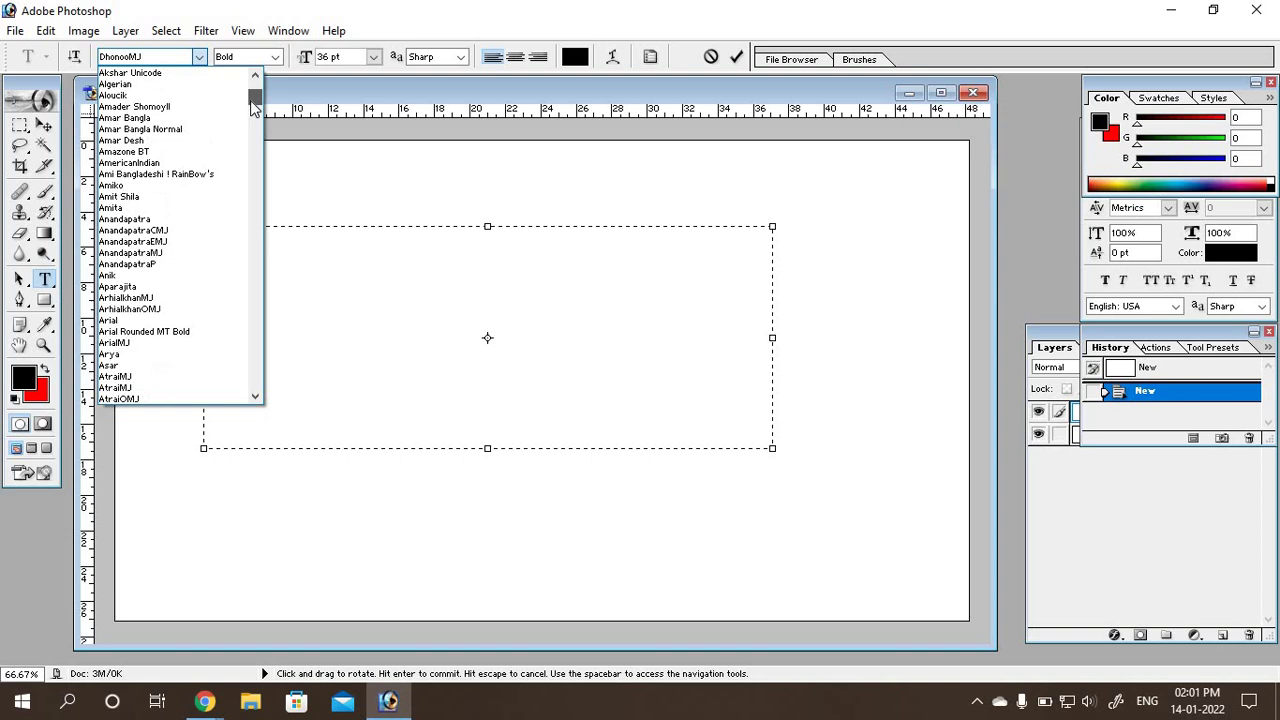
left_click(130, 318)
left_click(258, 274)
type("a")
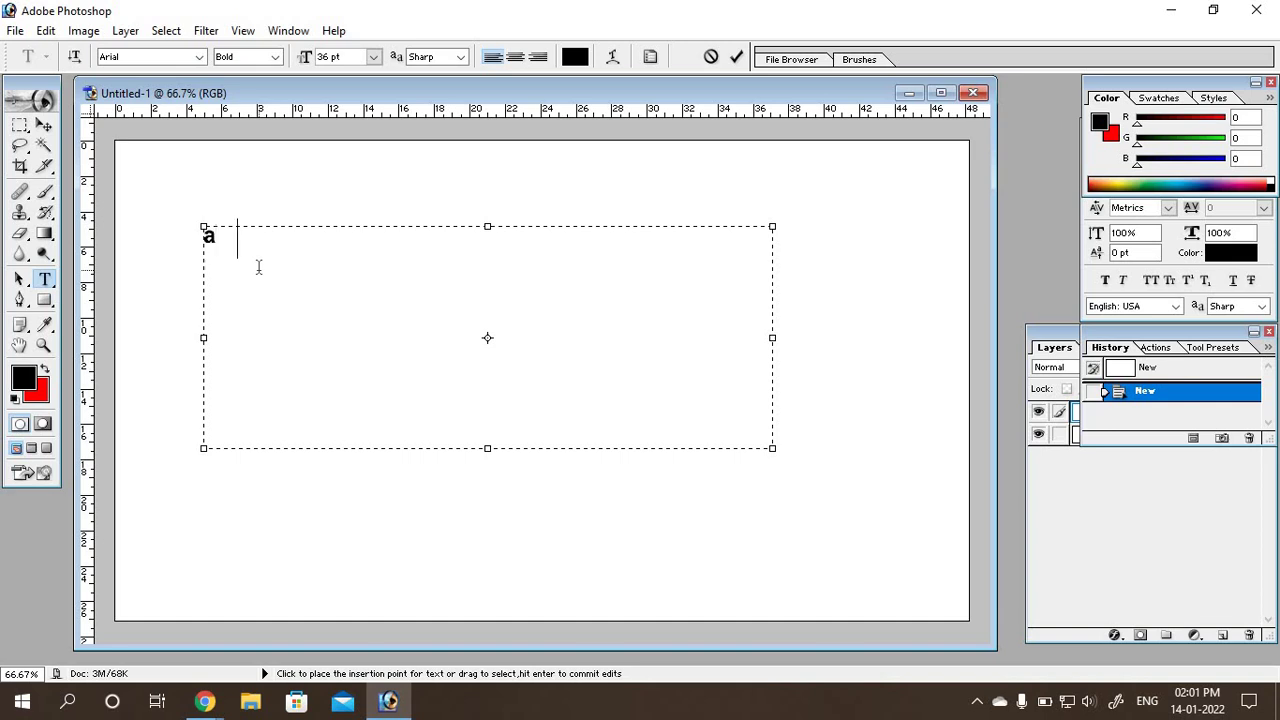
type("fhgjhjk")
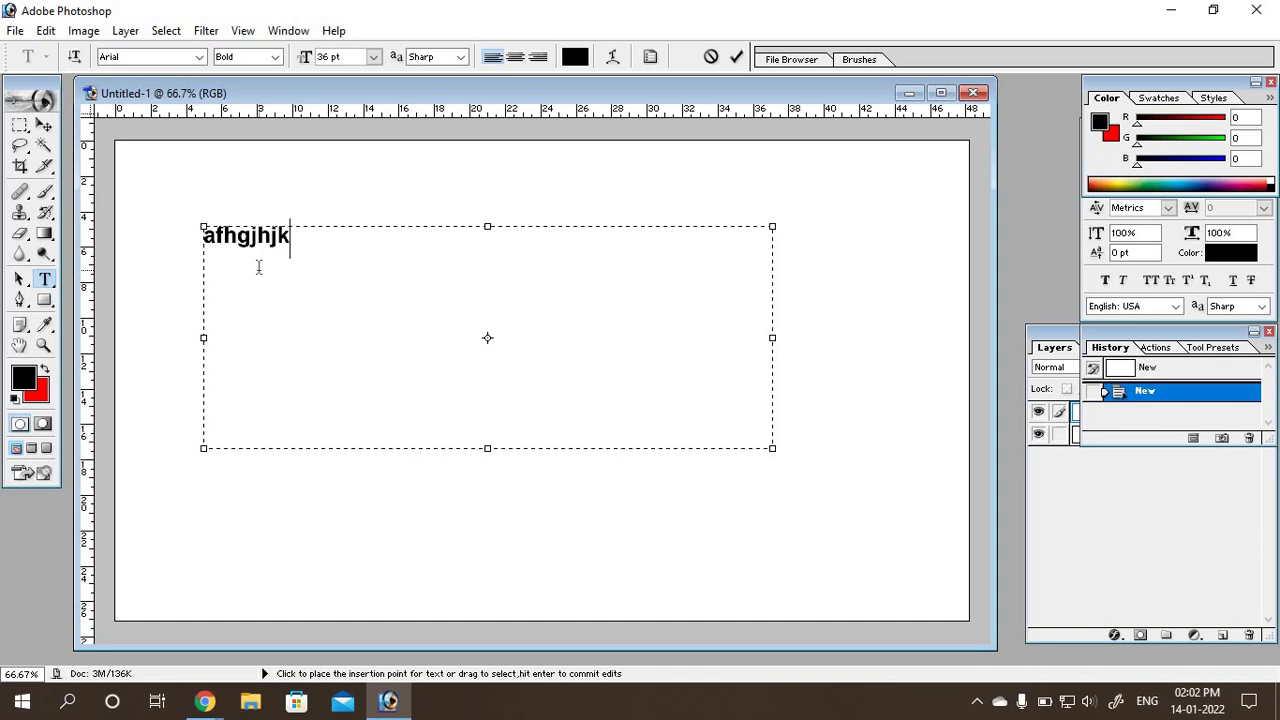
key("BackSpace")
key("BackSpace")
key("BackSpace")
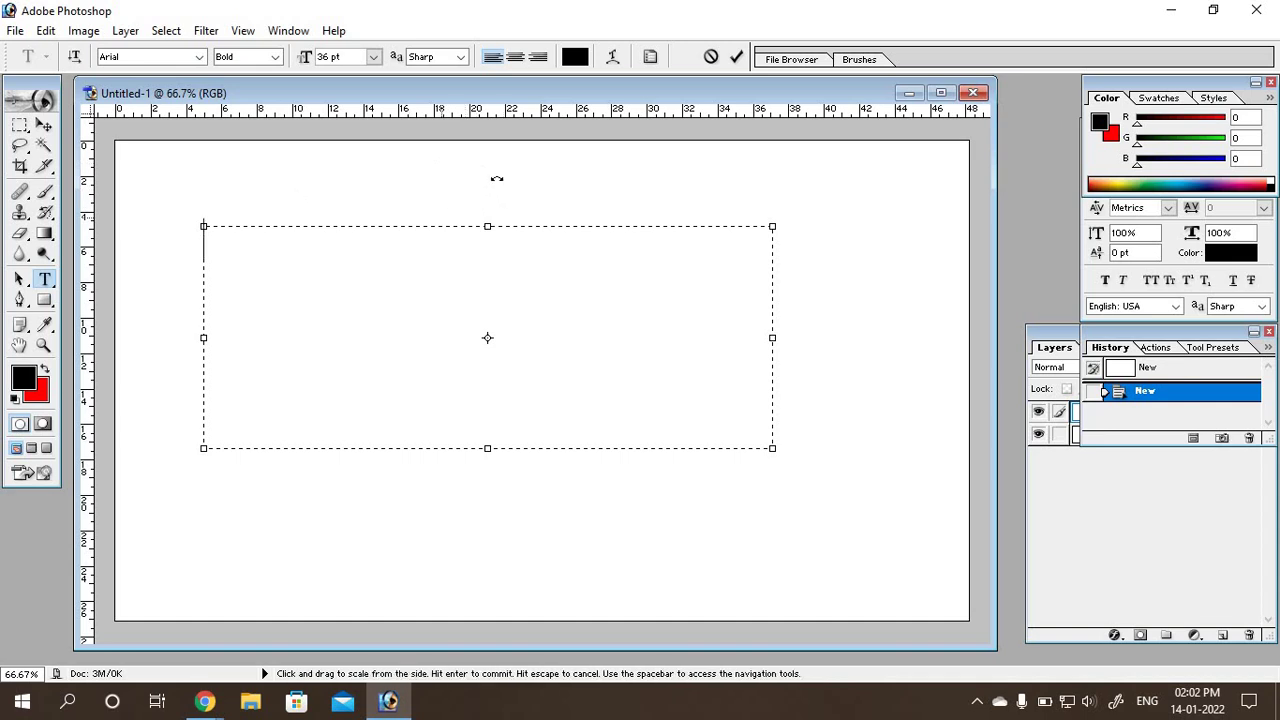
Step: Reopen the Character panel beside the canvas and set the paragraph to Right Align Text
left_click(1084, 283)
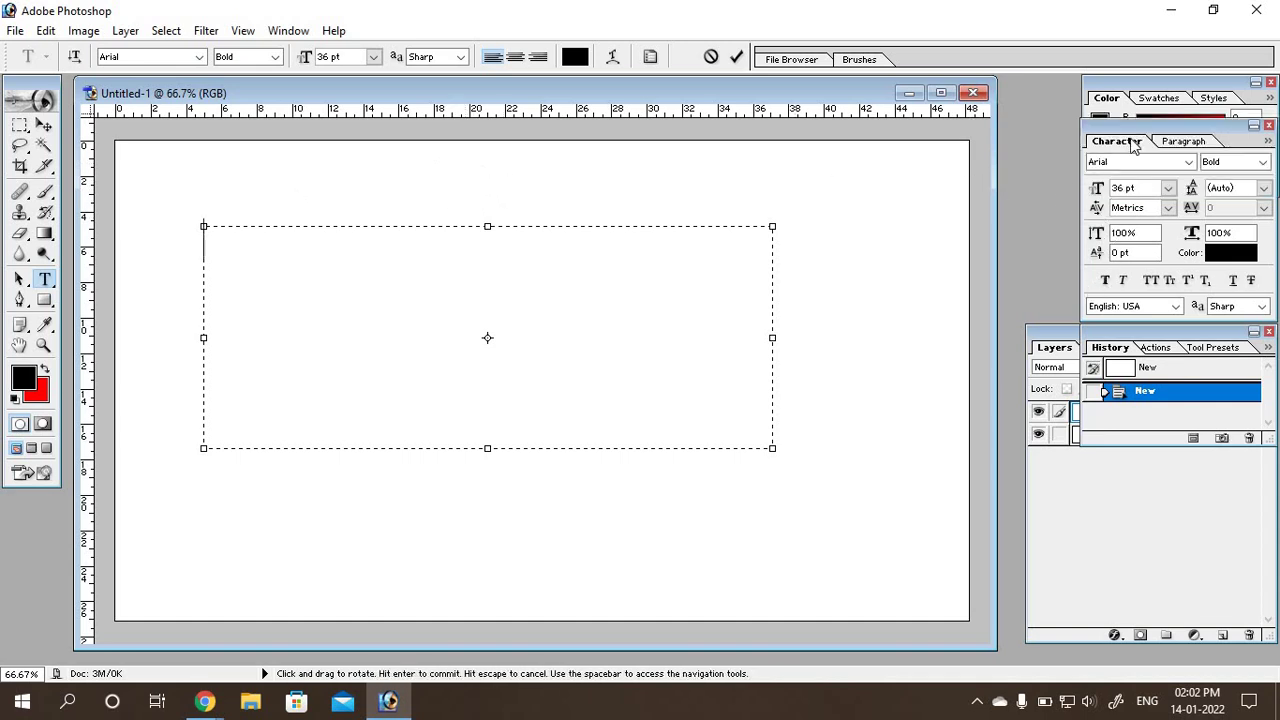
mouse_move(1146, 127)
left_mouse_down()
mouse_move(863, 197)
mouse_move(874, 197)
left_mouse_up()
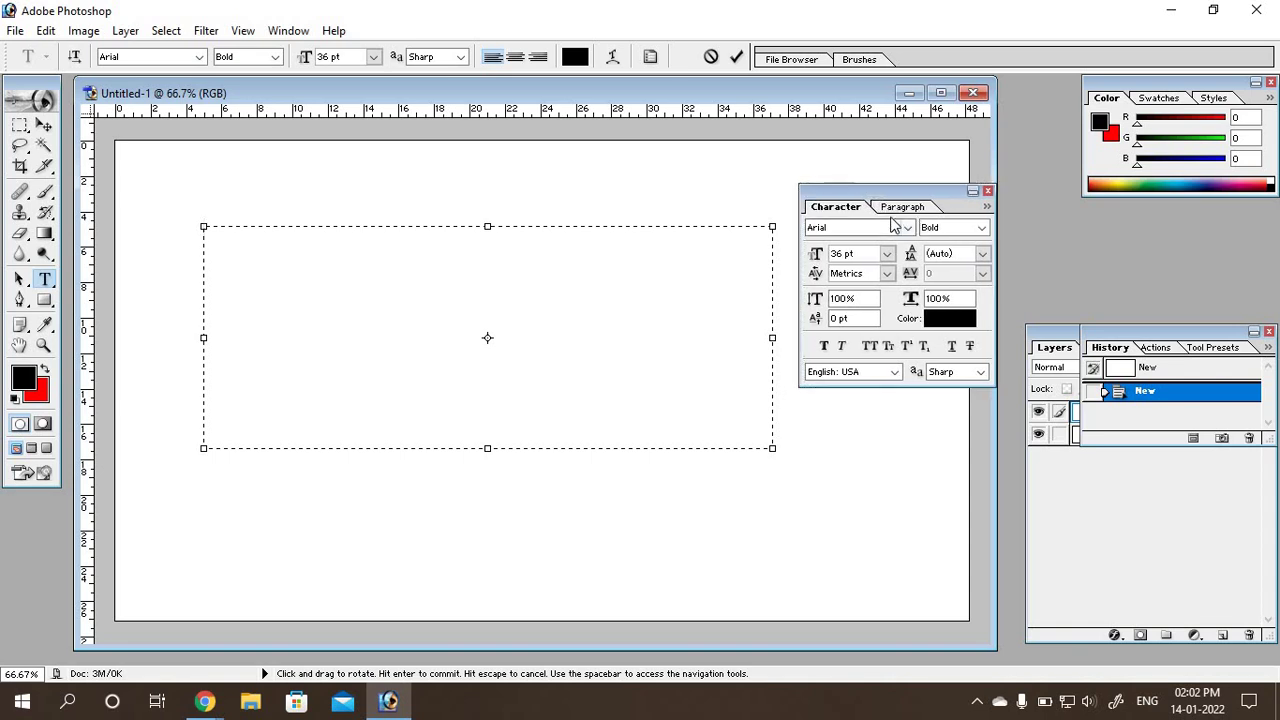
left_click(987, 191)
left_click(288, 31)
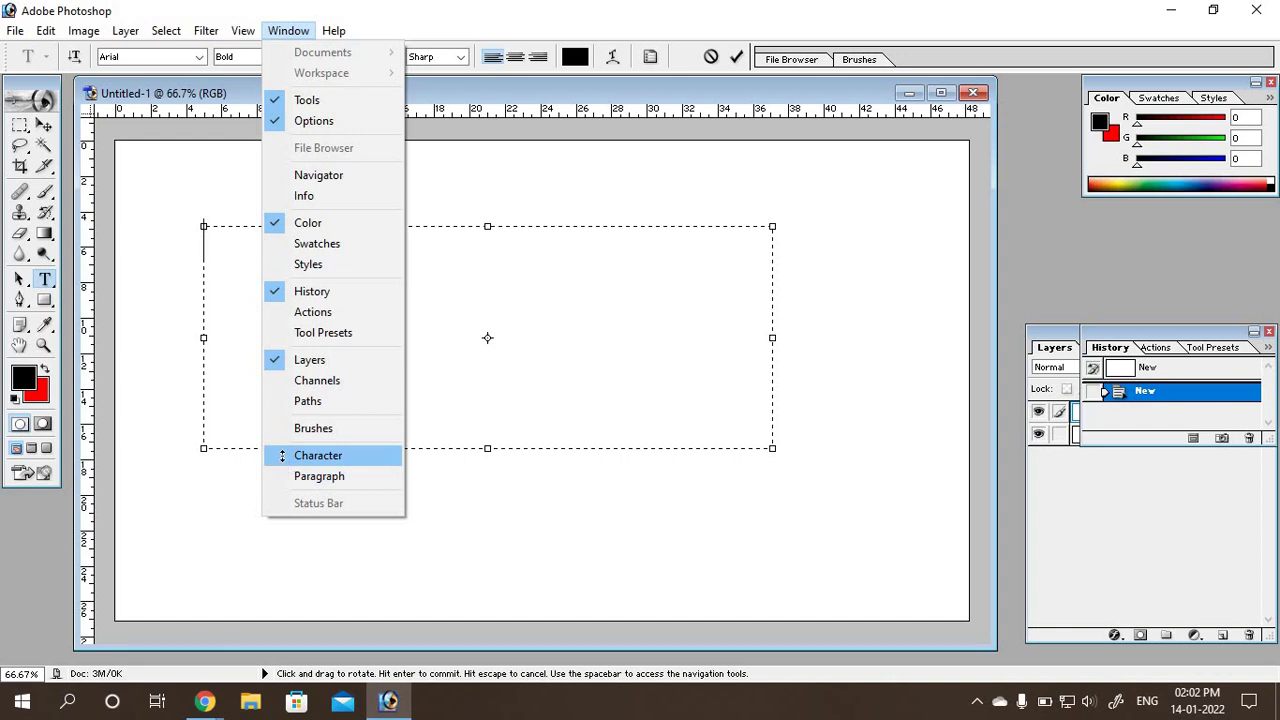
left_click(282, 455)
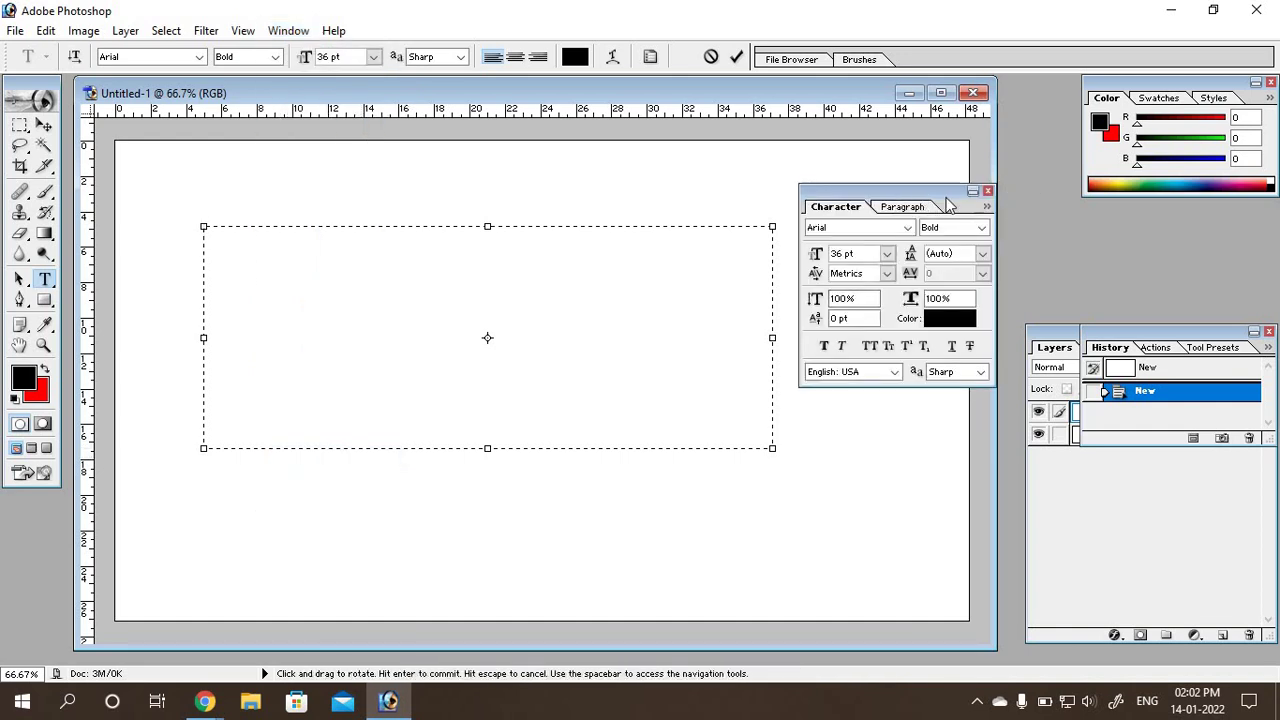
mouse_move(896, 195)
left_mouse_down()
mouse_move(950, 190)
mouse_move(950, 176)
left_mouse_up()
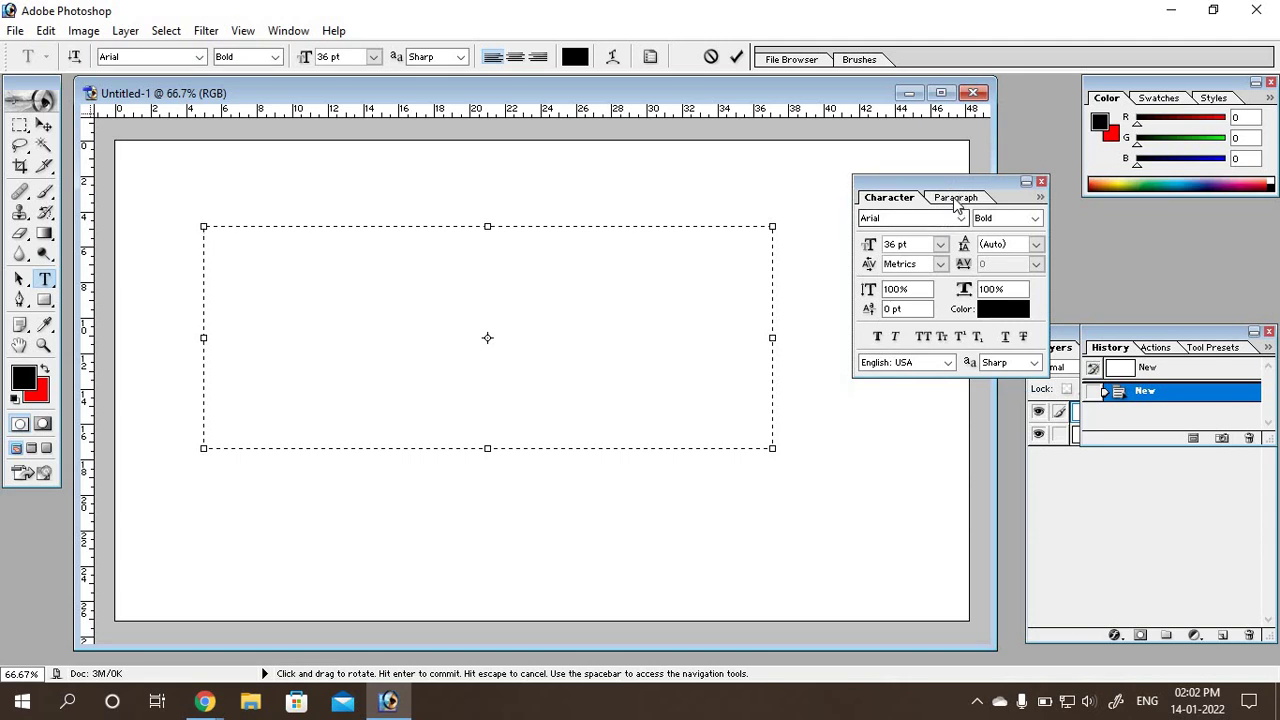
left_click(955, 199)
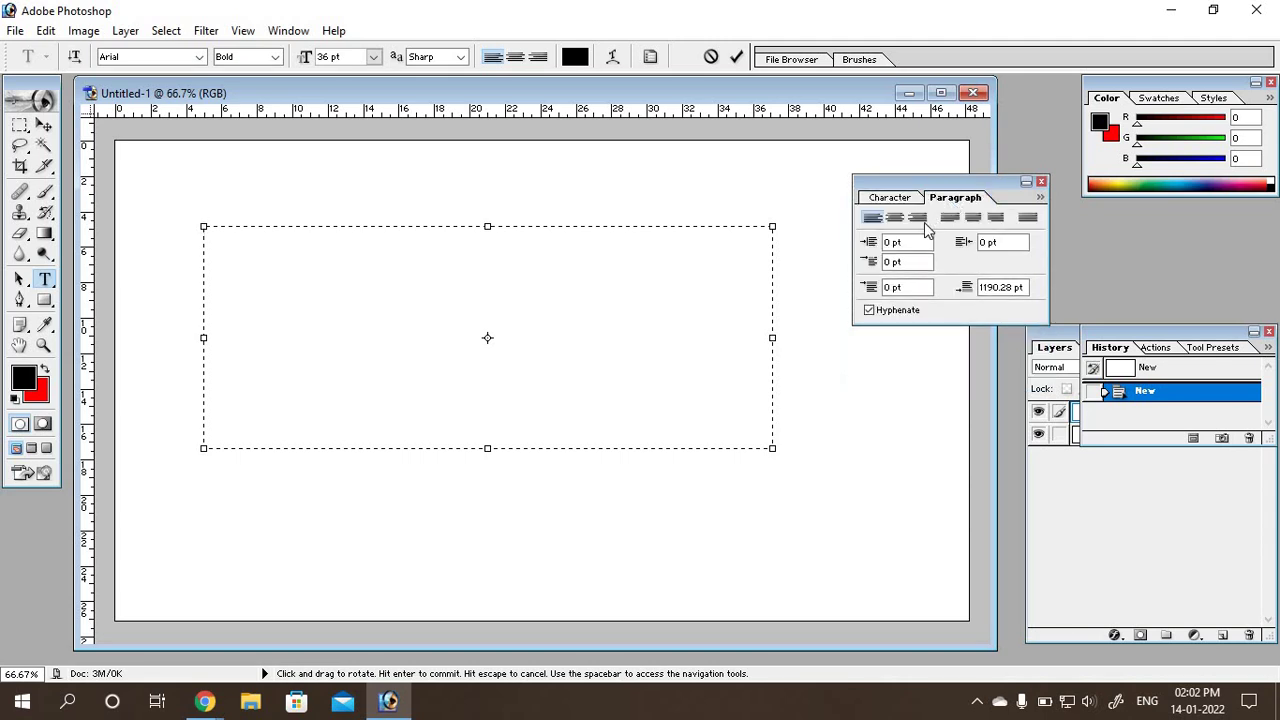
left_click(920, 218)
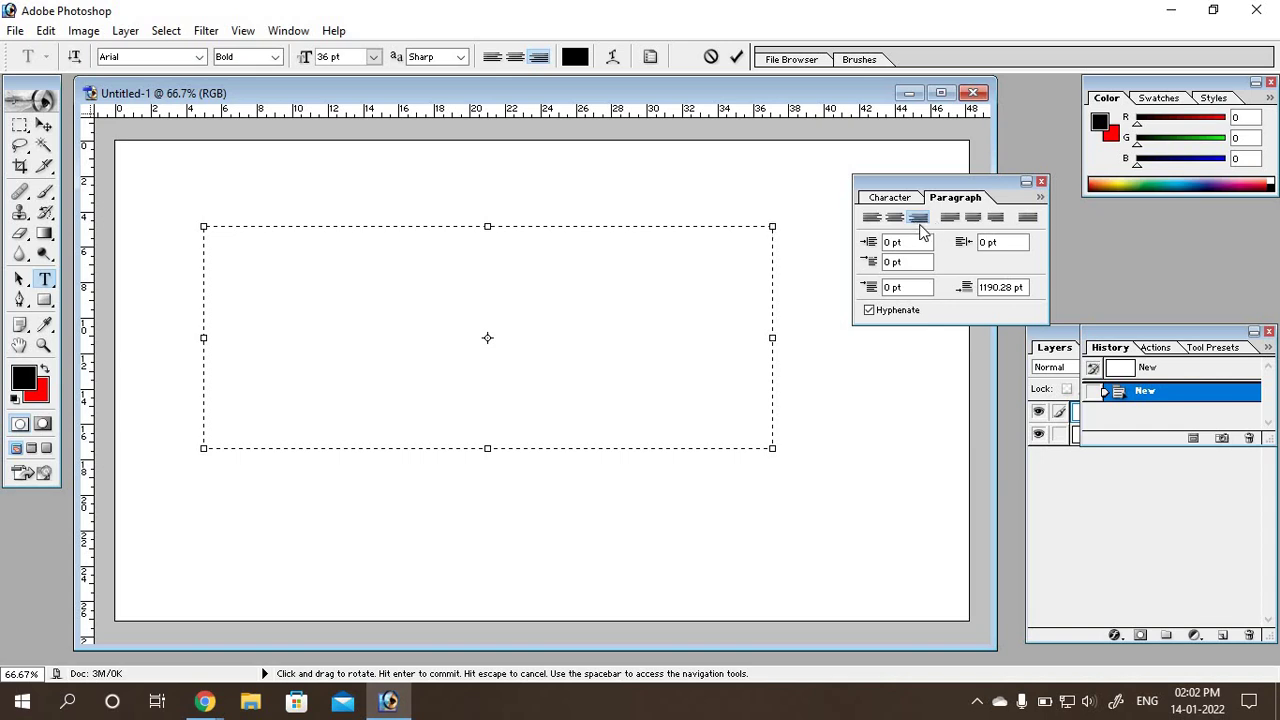
Step: Clear the test text, switch to Left Align, and move the Paragraph panel right
type("bgfcvbcvbcvbc")
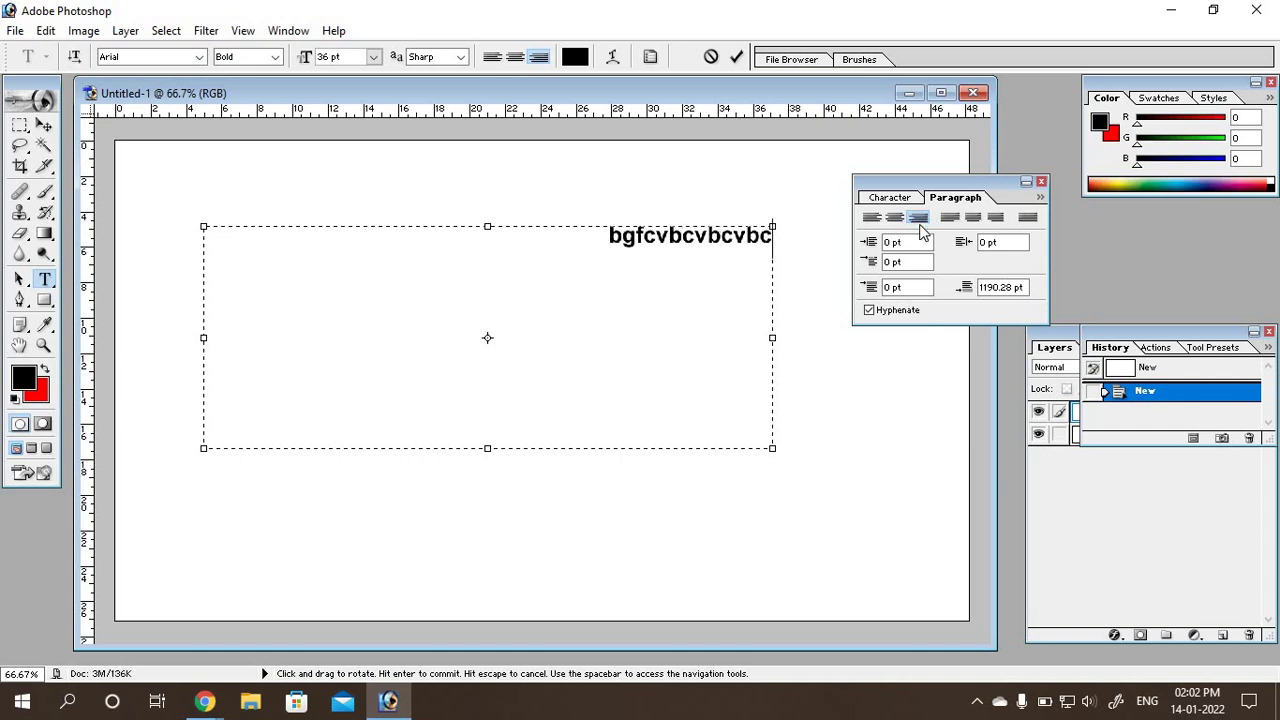
type("vbc")
key("BackSpace")
key("ctrl+a")
key("BackSpace")
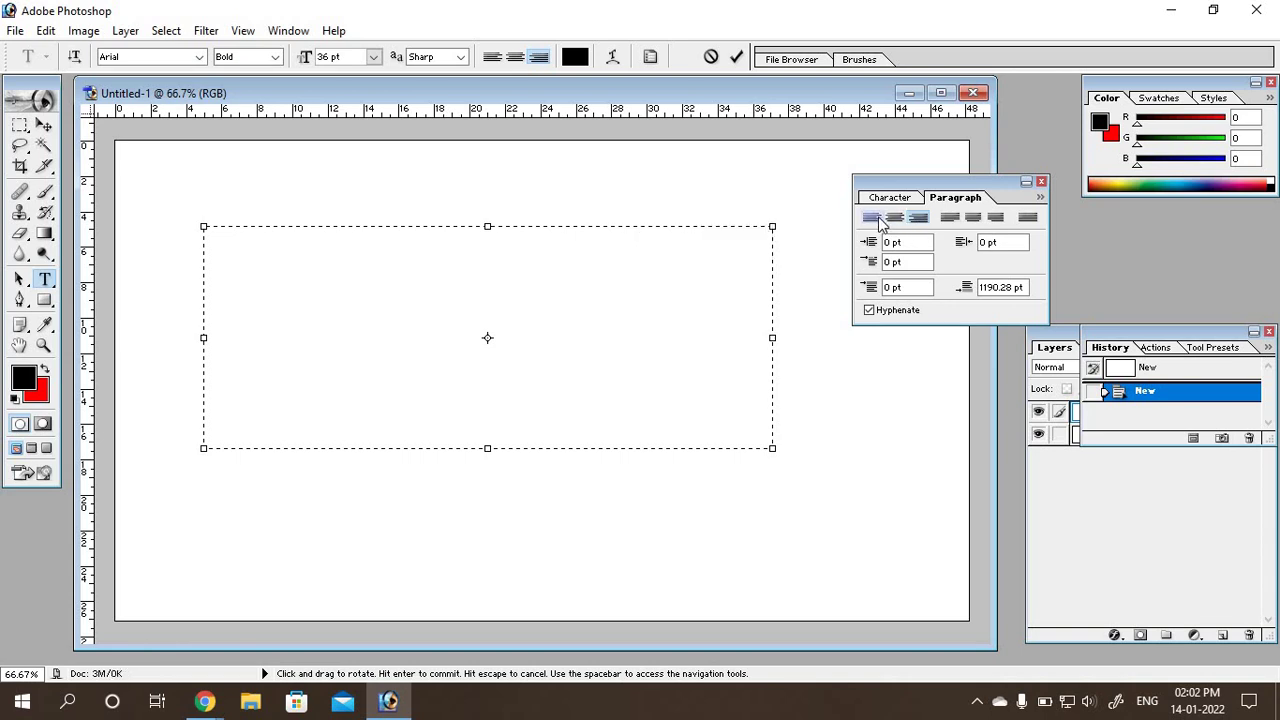
left_click(872, 218)
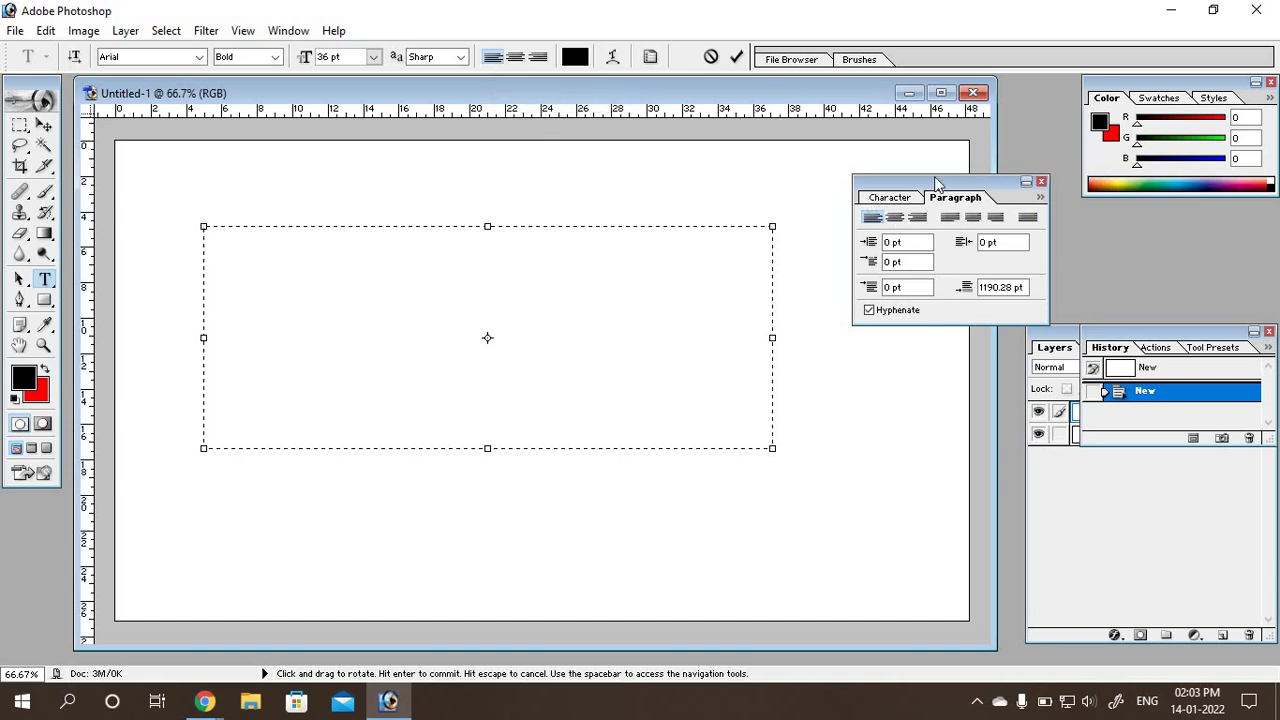
left_click_drag(935, 187, 973, 192)
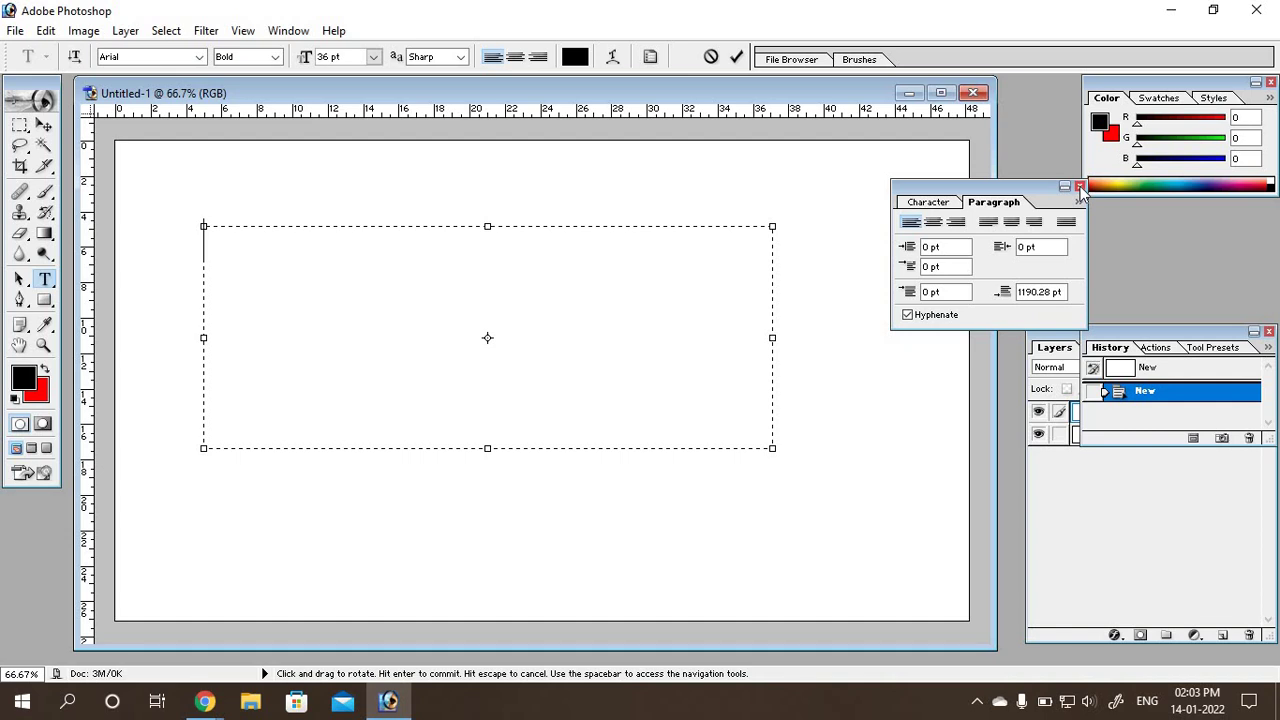
left_click_drag(1047, 191, 1075, 193)
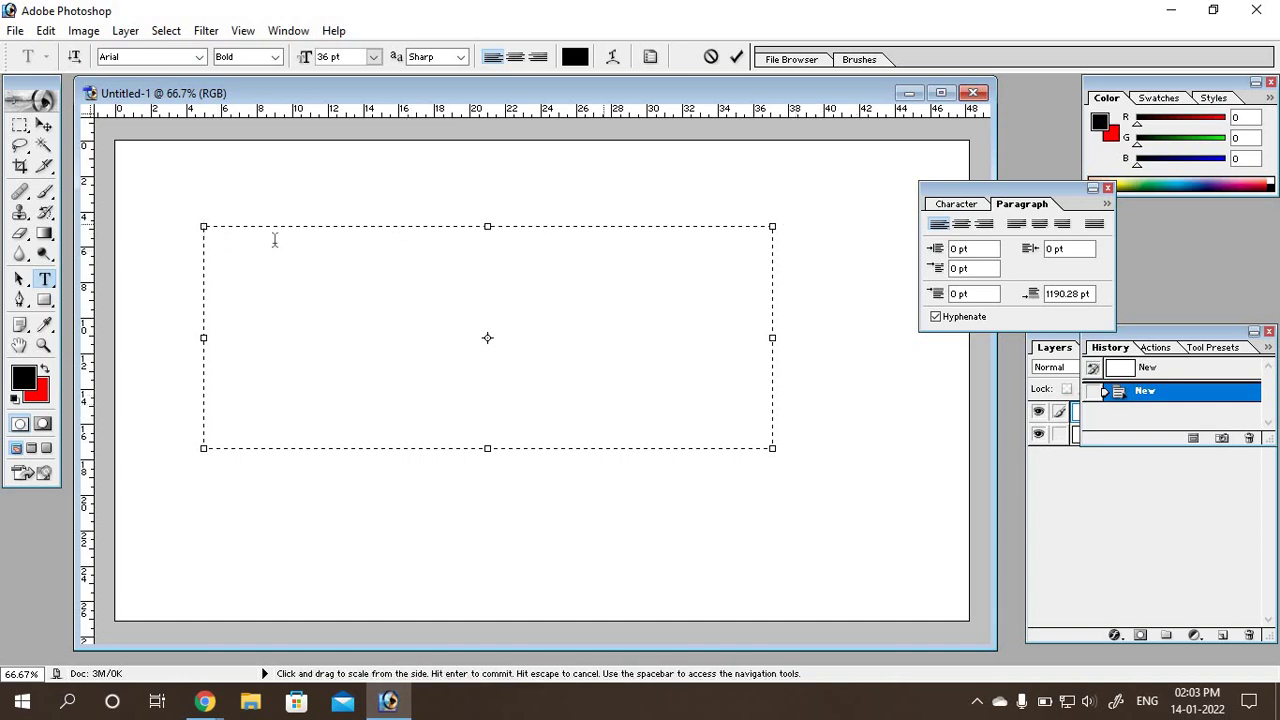
Step: Type the placeholder line 'FDGHFGFHfgfhjghjgj' in Arial Bold 36 pt and select it
type("d")
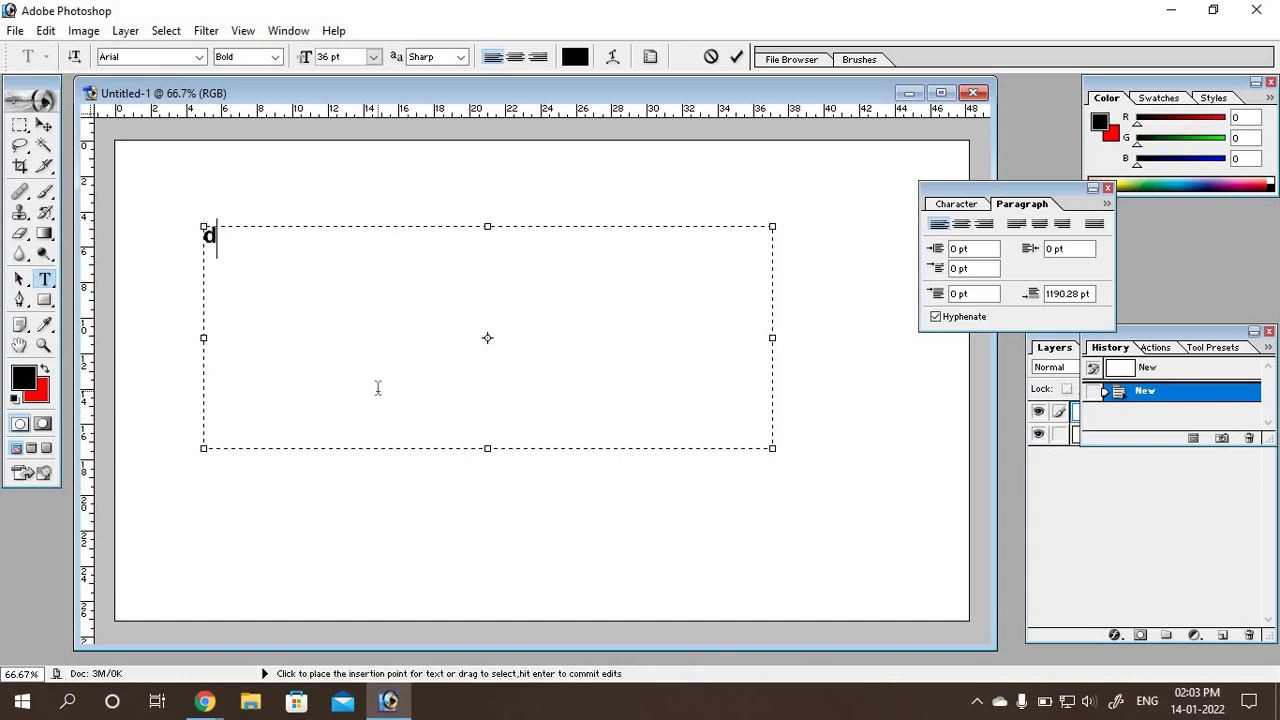
type("dffh")
key("BackSpace")
key("BackSpace")
key("BackSpace")
key("BackSpace")
key("BackSpace")
left_click(955, 204)
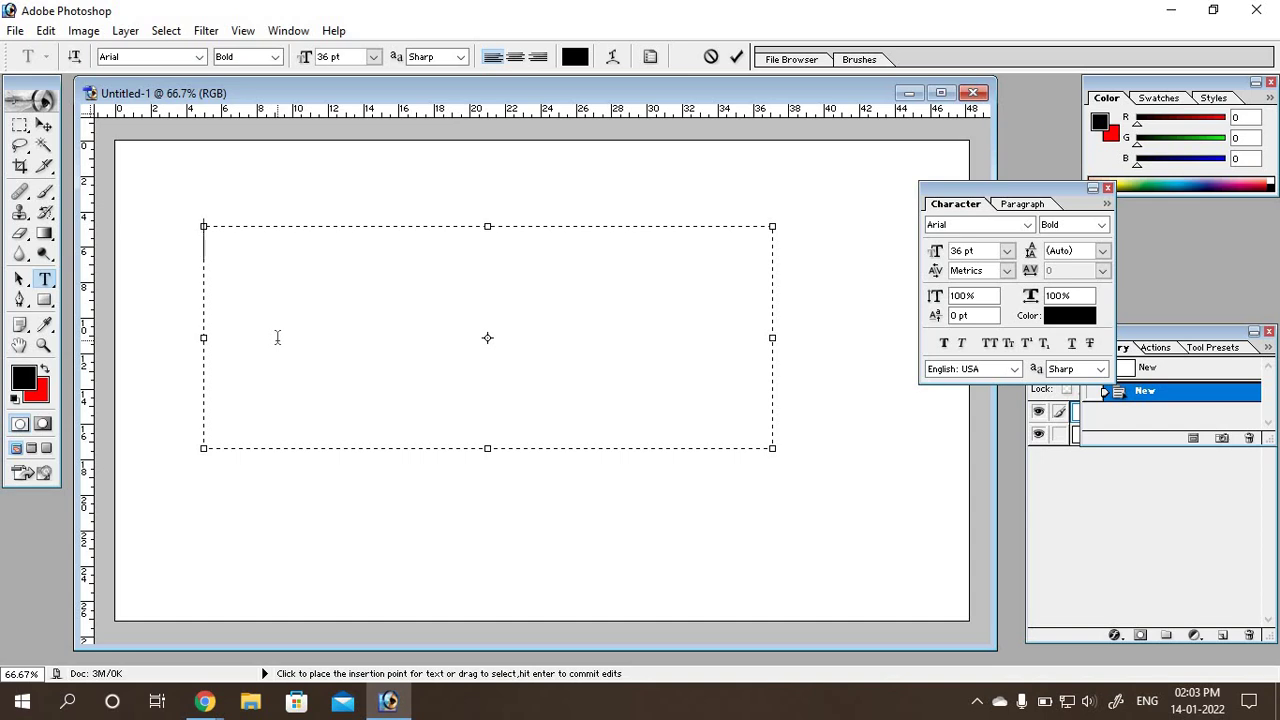
type("FDGHFGFH")
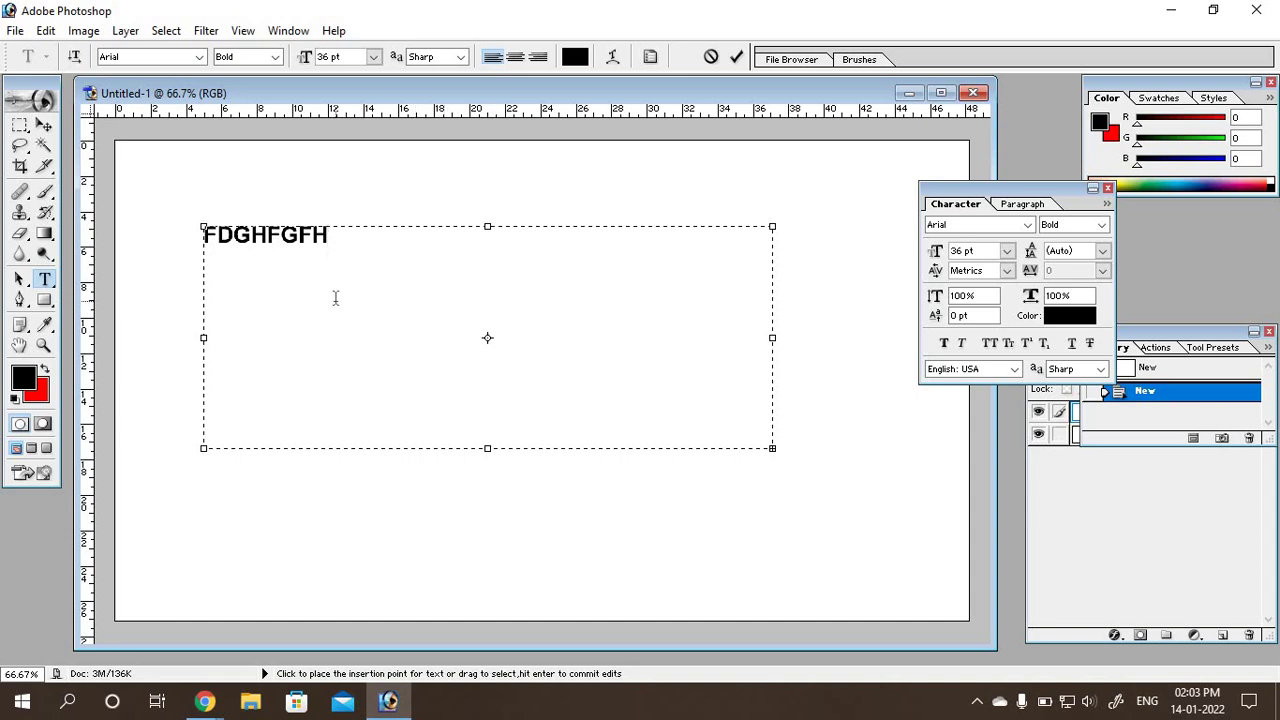
type("f")
type("gfhjghjgj")
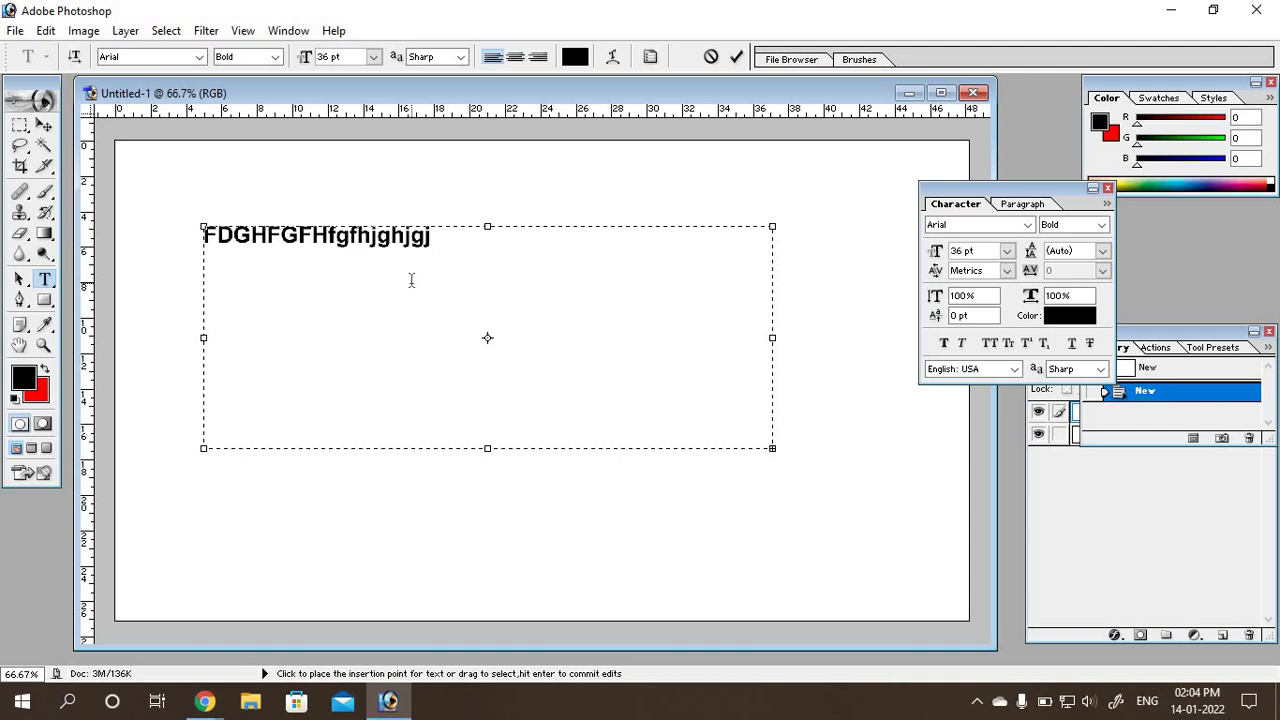
left_click_drag(432, 240, 179, 256)
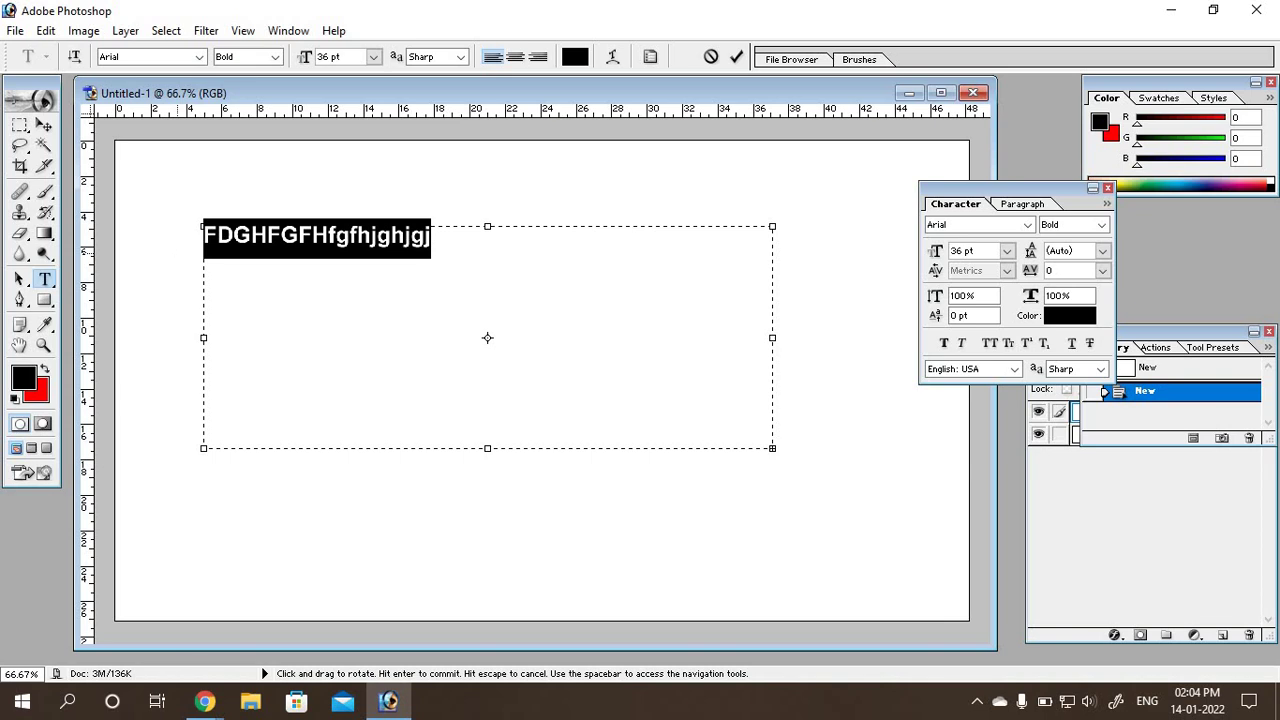
Step: Apply the Algerian font to the placeholder text
left_click(200, 57)
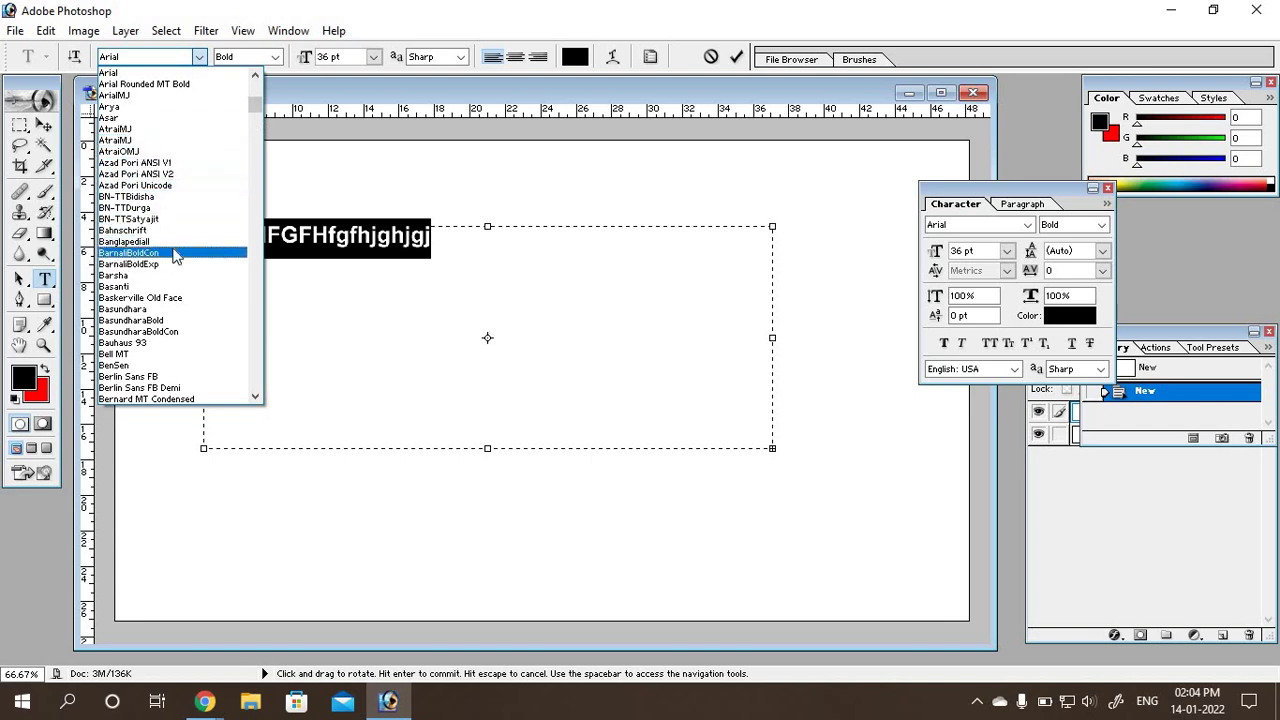
scroll(150, 132, "up", 2)
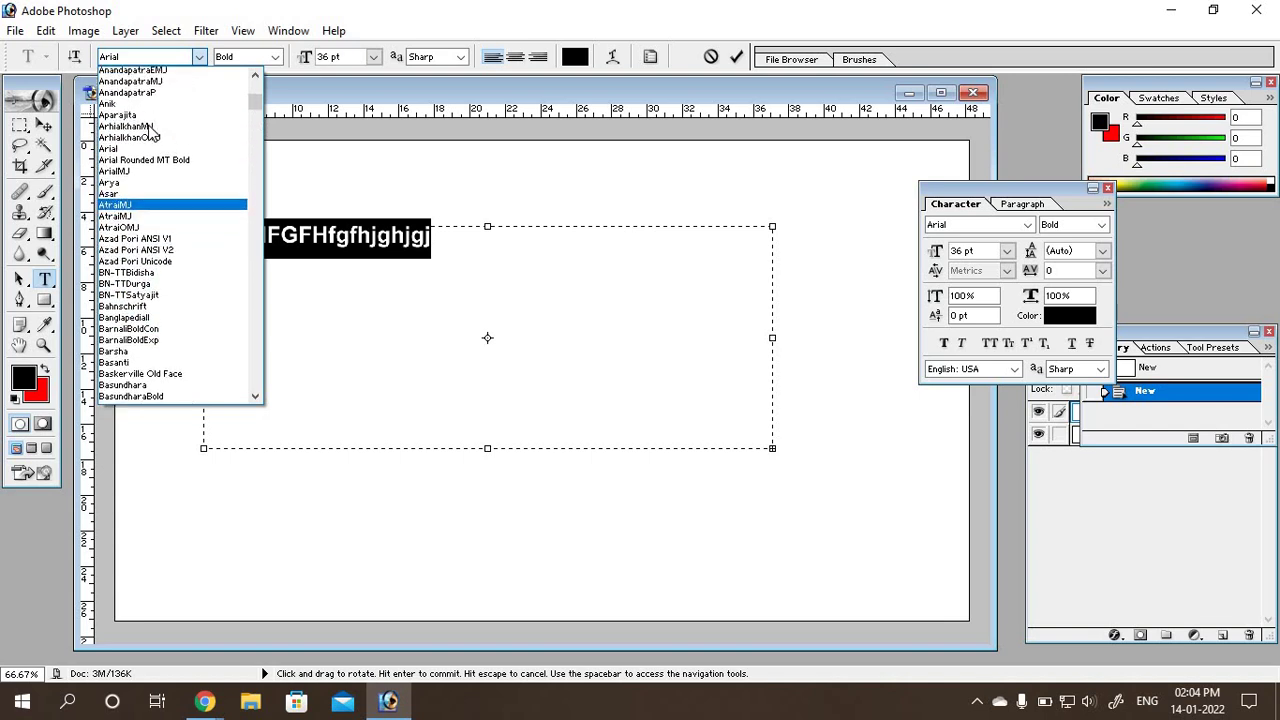
scroll(150, 132, "up", 2)
scroll(150, 132, "up", 3)
scroll(145, 150, "down", 1)
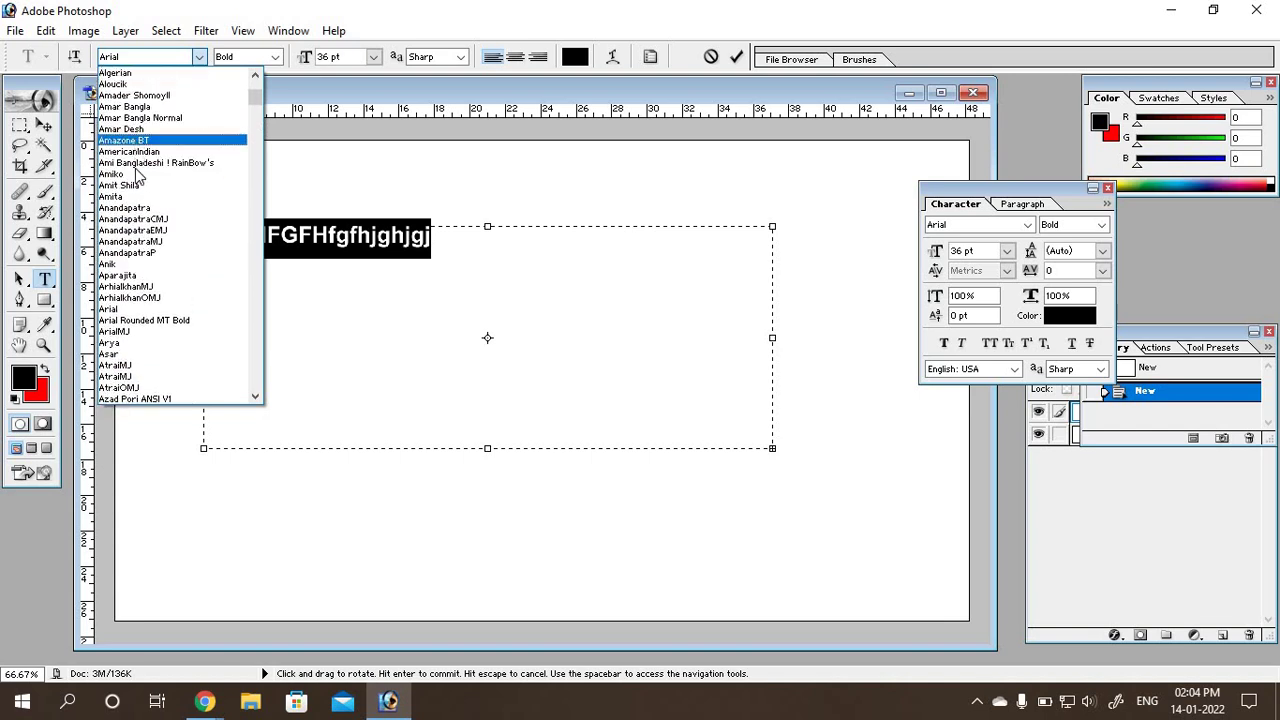
scroll(138, 176, "up", 2)
scroll(138, 178, "up", 1)
scroll(140, 188, "up", 2)
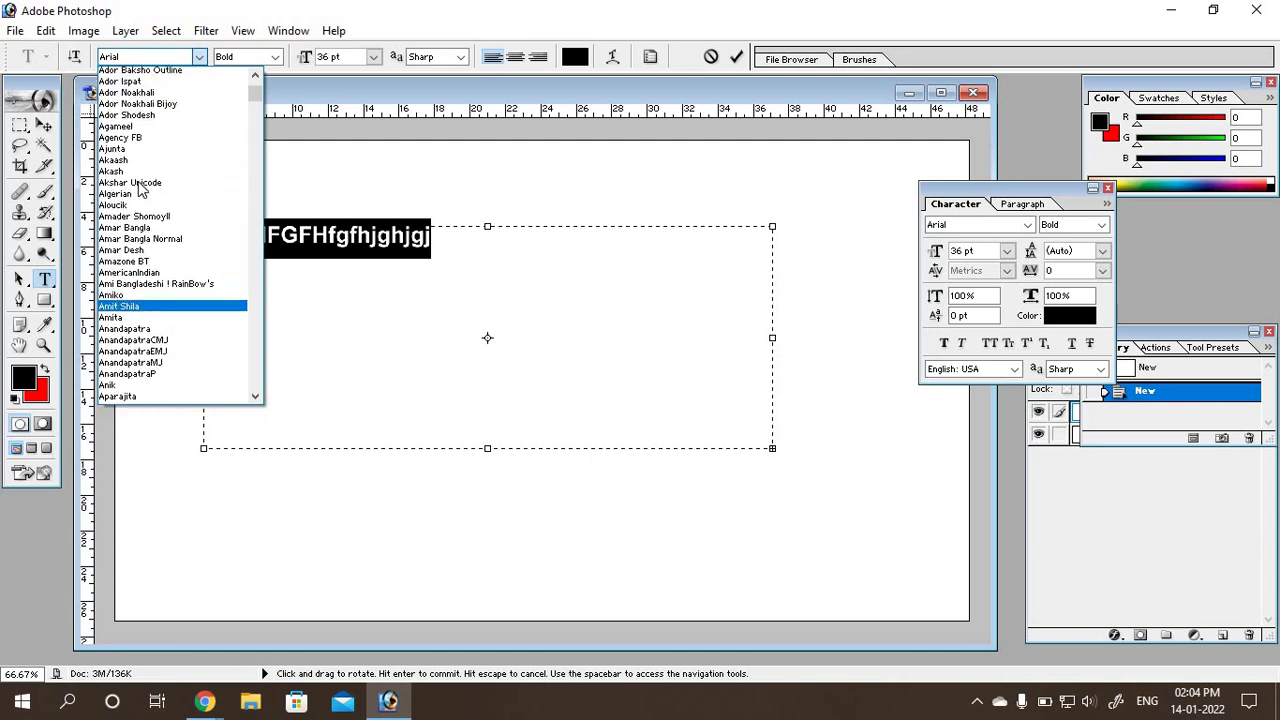
scroll(140, 190, "up", 1)
scroll(140, 190, "up", 3)
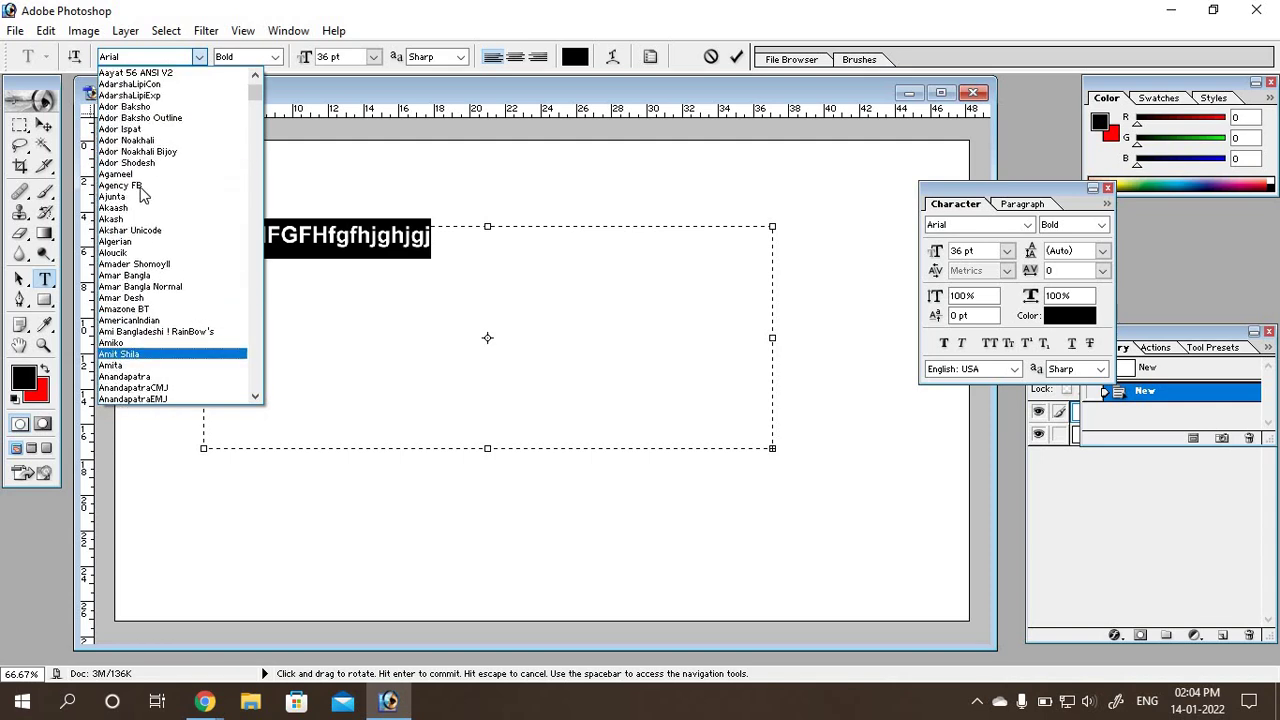
left_click(148, 243)
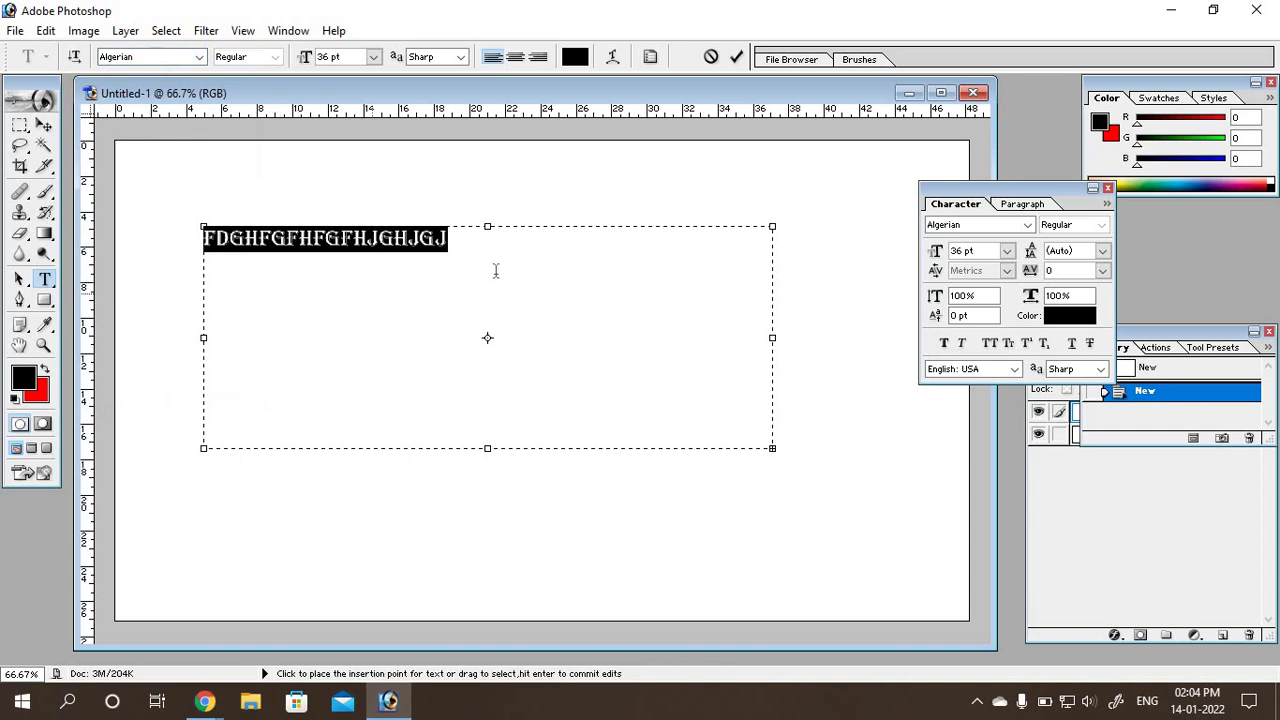
Step: Select the placeholder line, overtype it with 'DDFD' and delete it all
left_click(482, 243)
left_click_drag(474, 243, 205, 246)
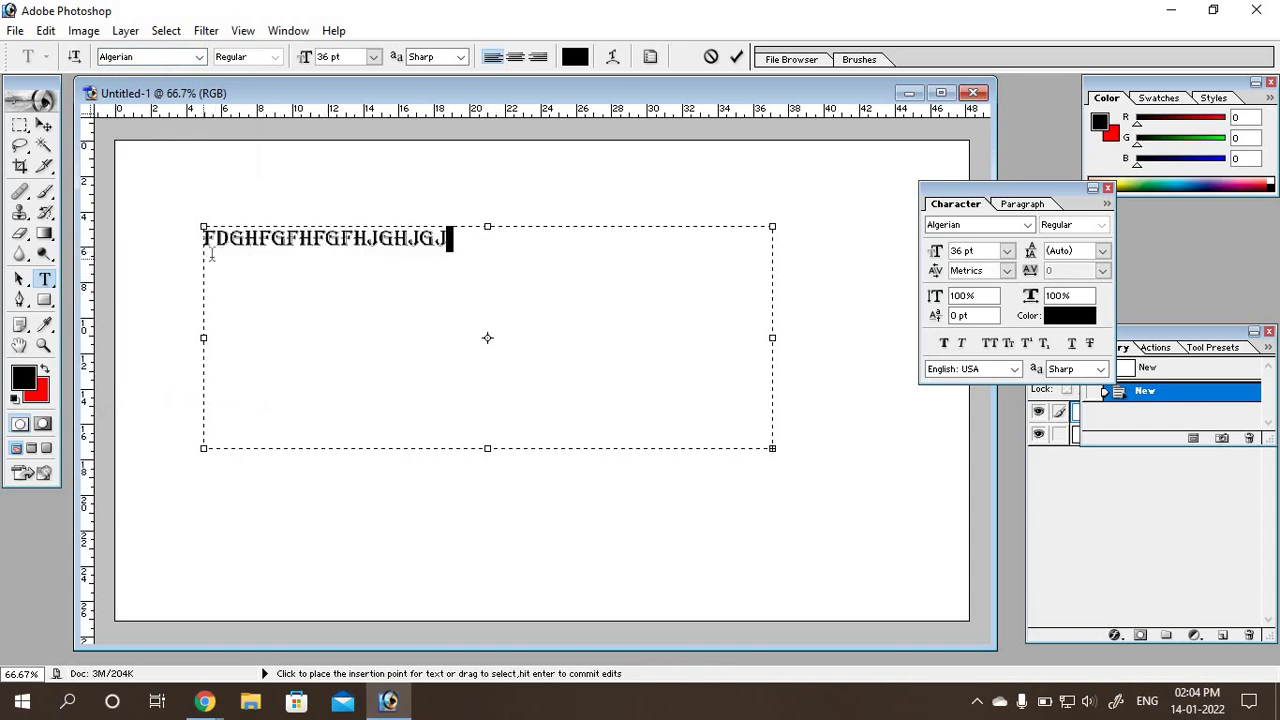
left_click(206, 243)
mouse_move(214, 243)
left_mouse_down()
mouse_move(400, 243)
mouse_move(198, 238)
left_mouse_up()
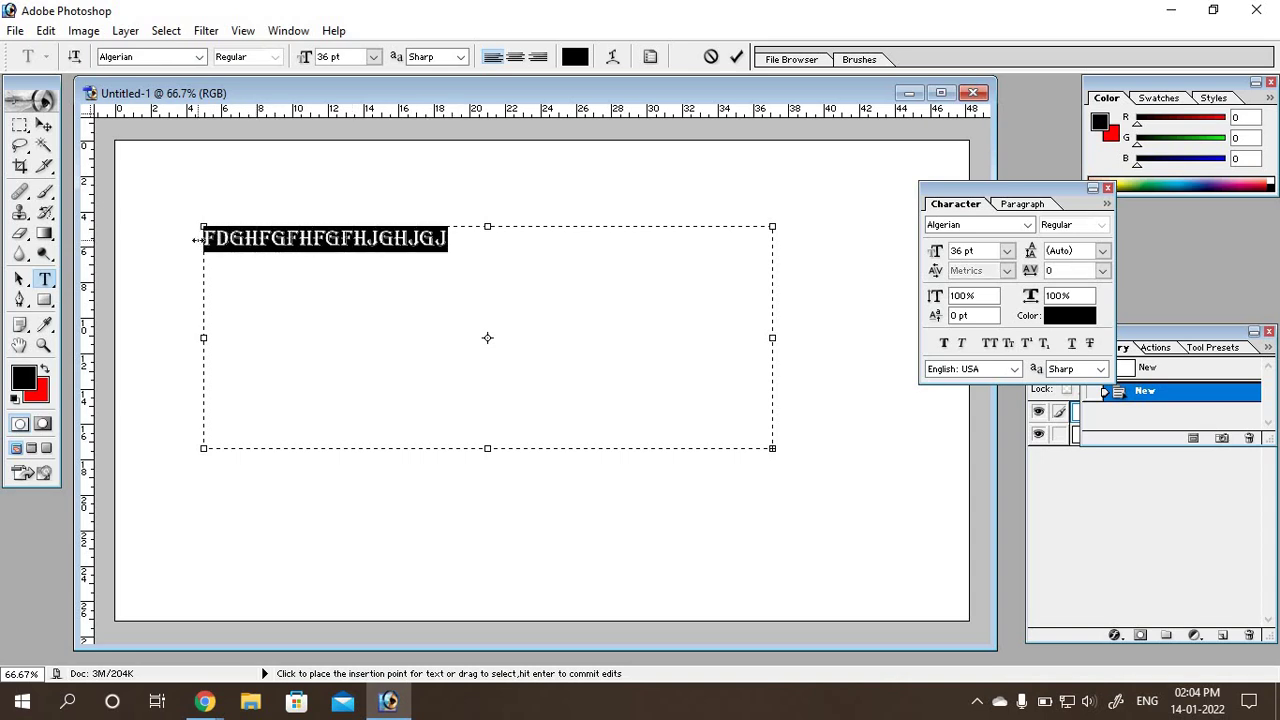
type("DDFD")
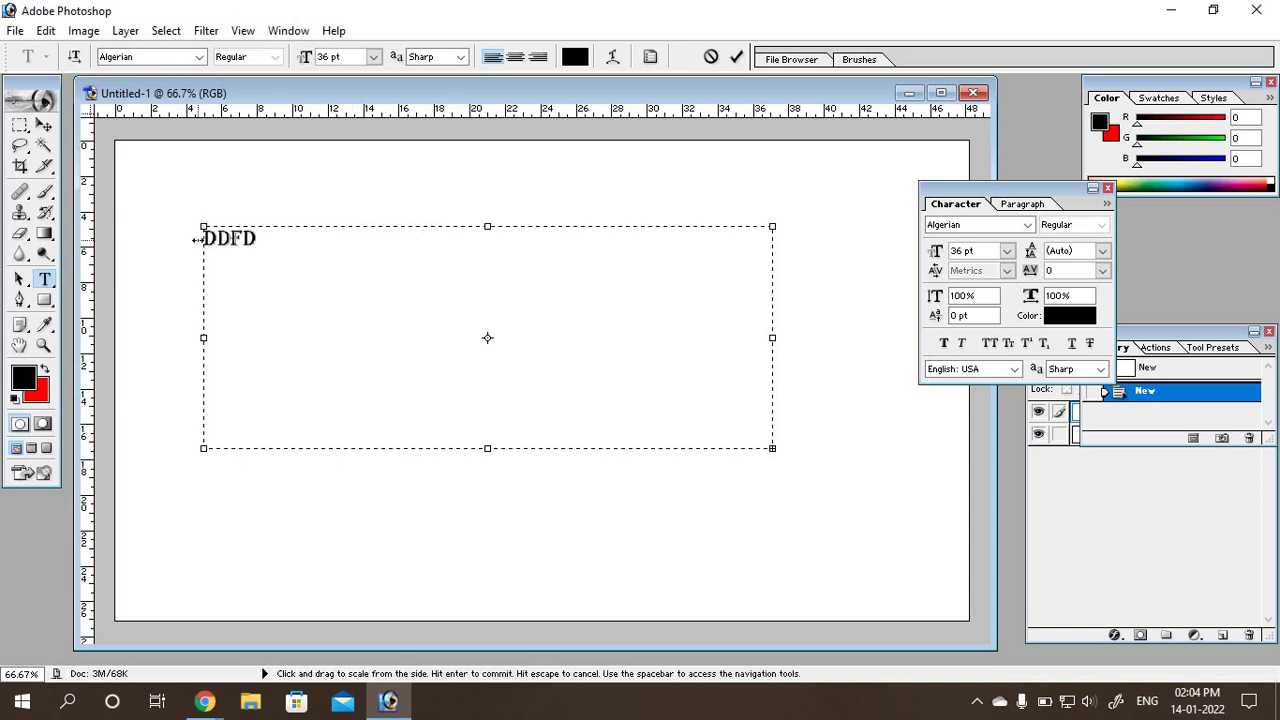
key("BackSpace")
key("BackSpace")
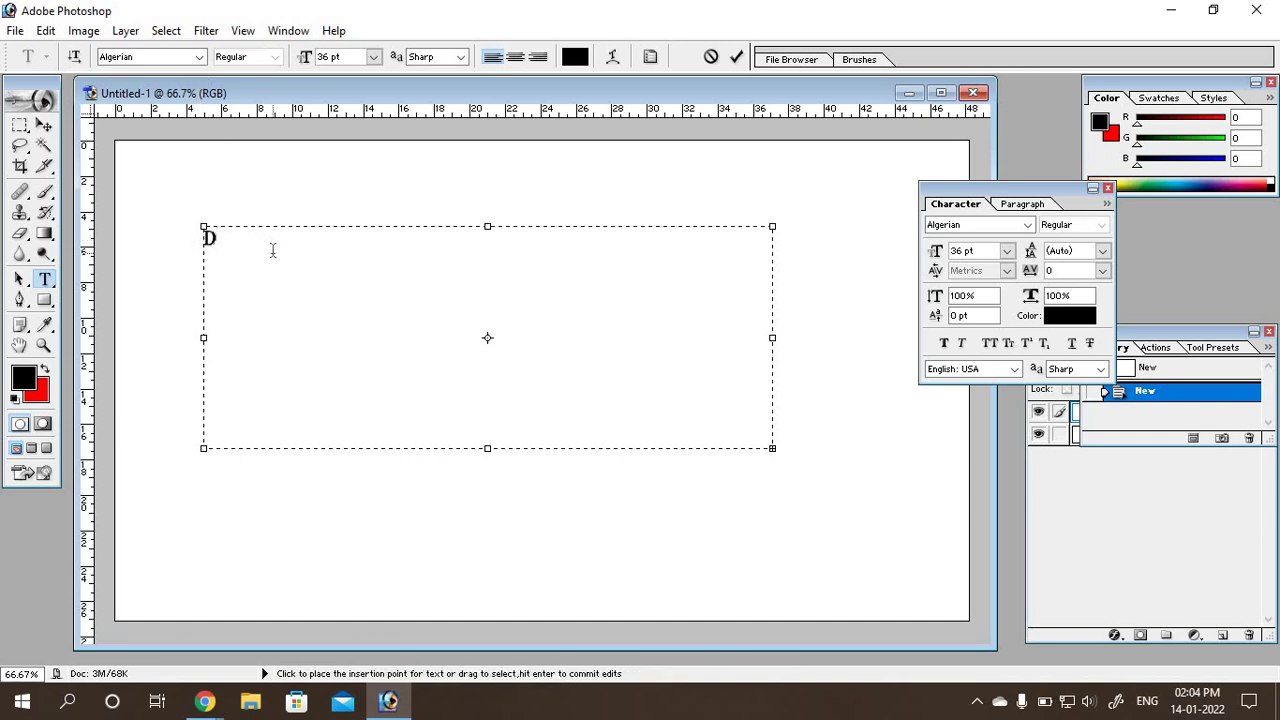
key("BackSpace")
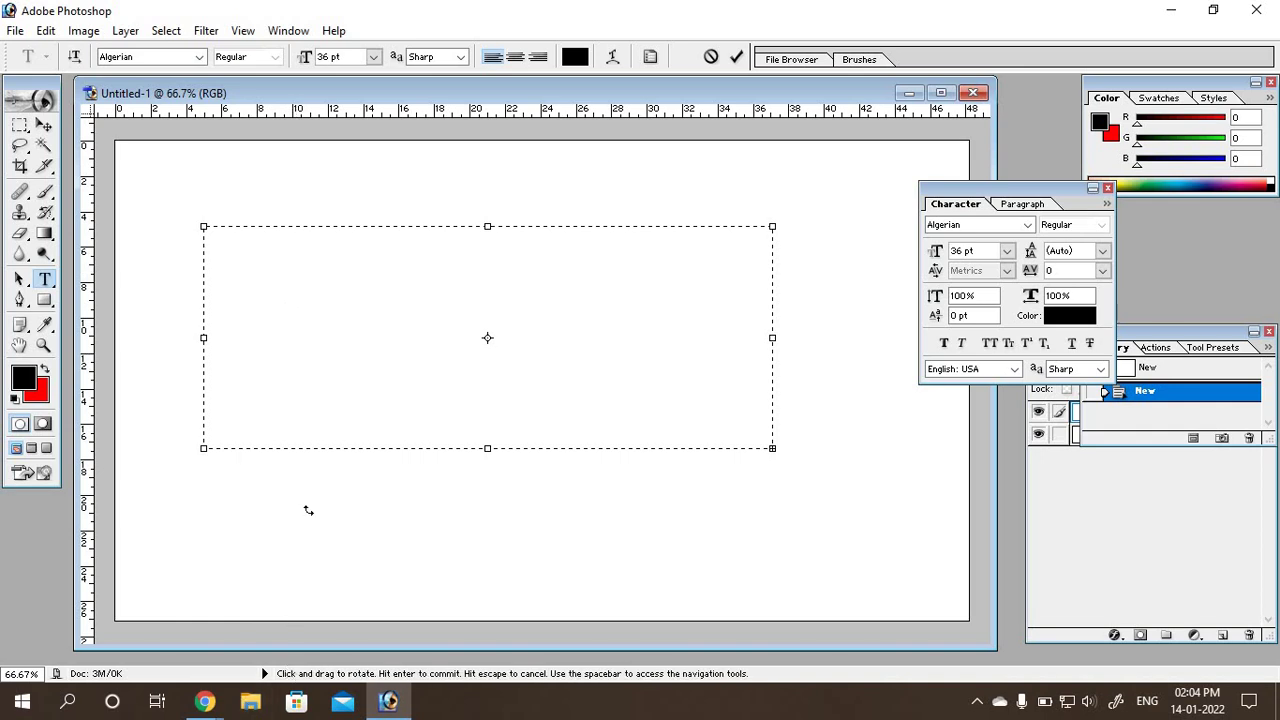
Step: Discard the empty box, start a new insertion point, and choose Arial Bold
key("Escape")
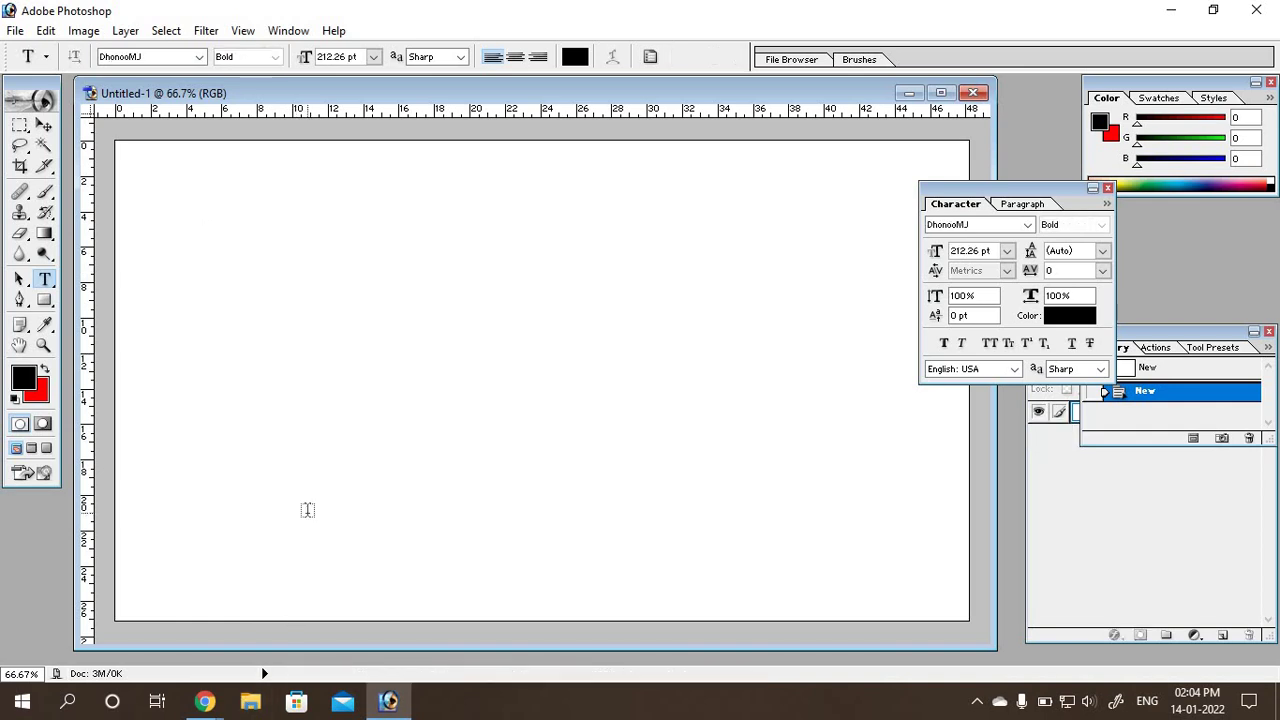
left_click(206, 370)
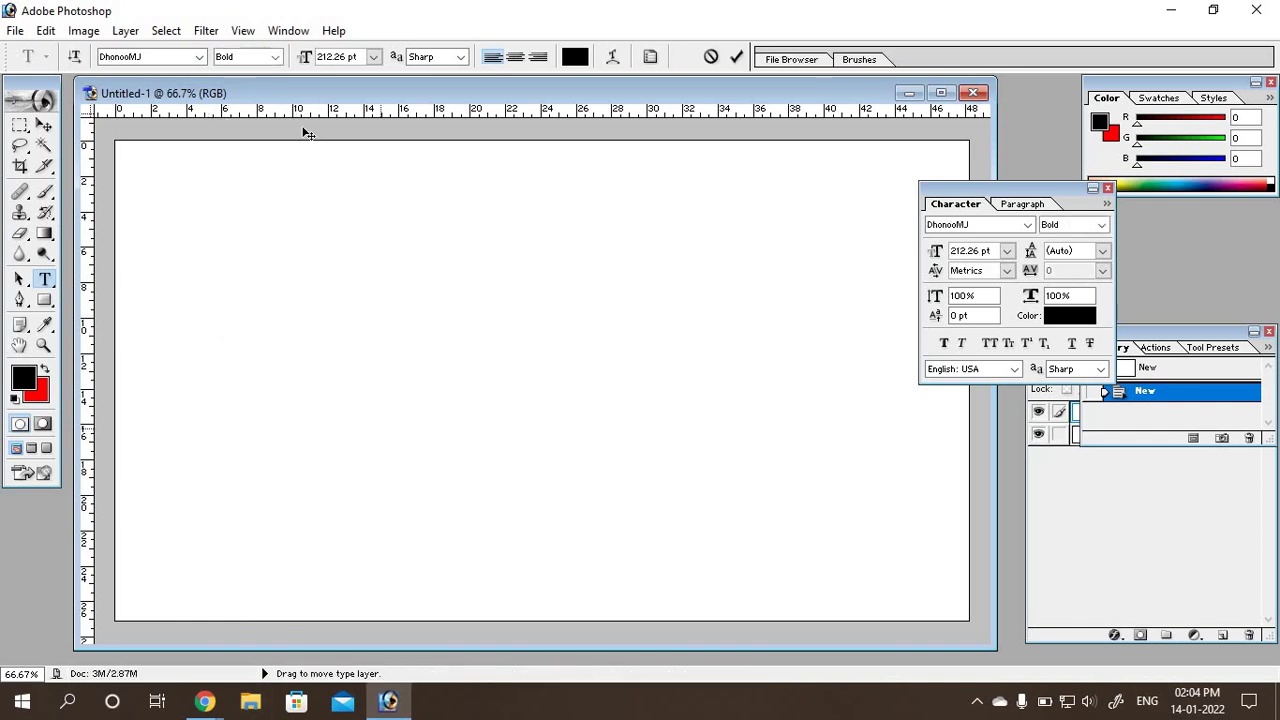
left_click(200, 57)
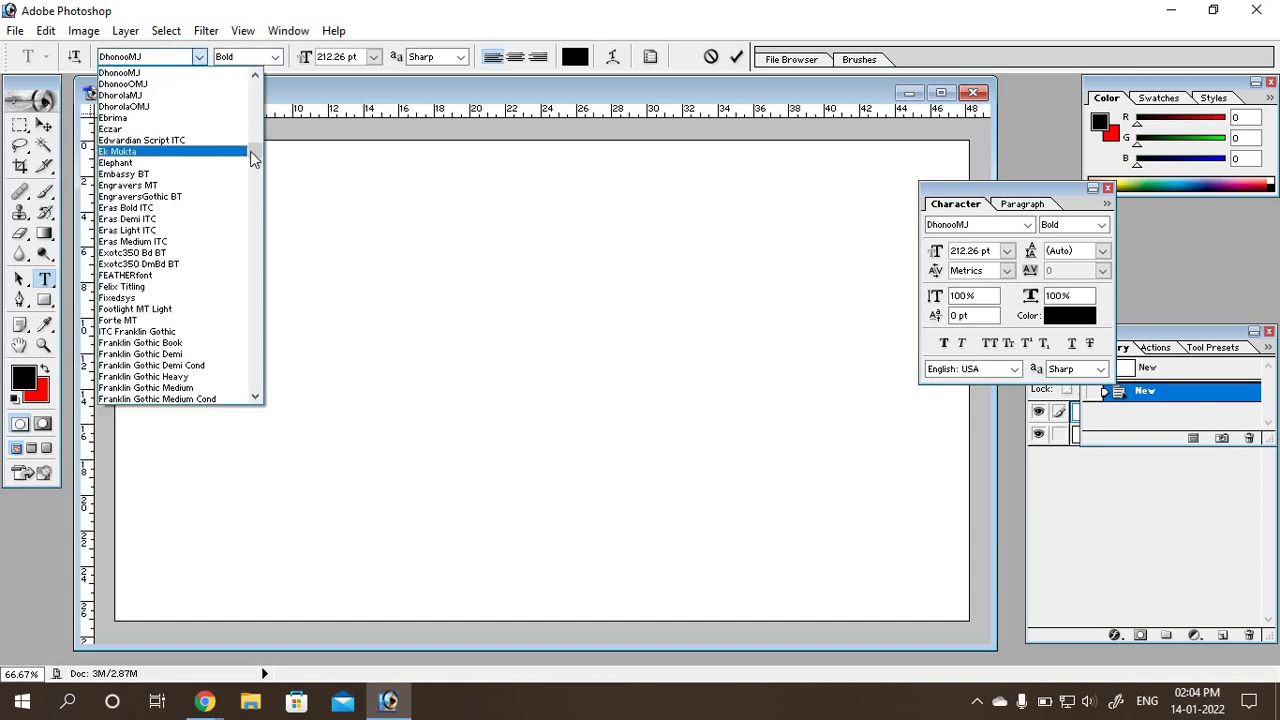
left_click_drag(257, 143, 253, 104)
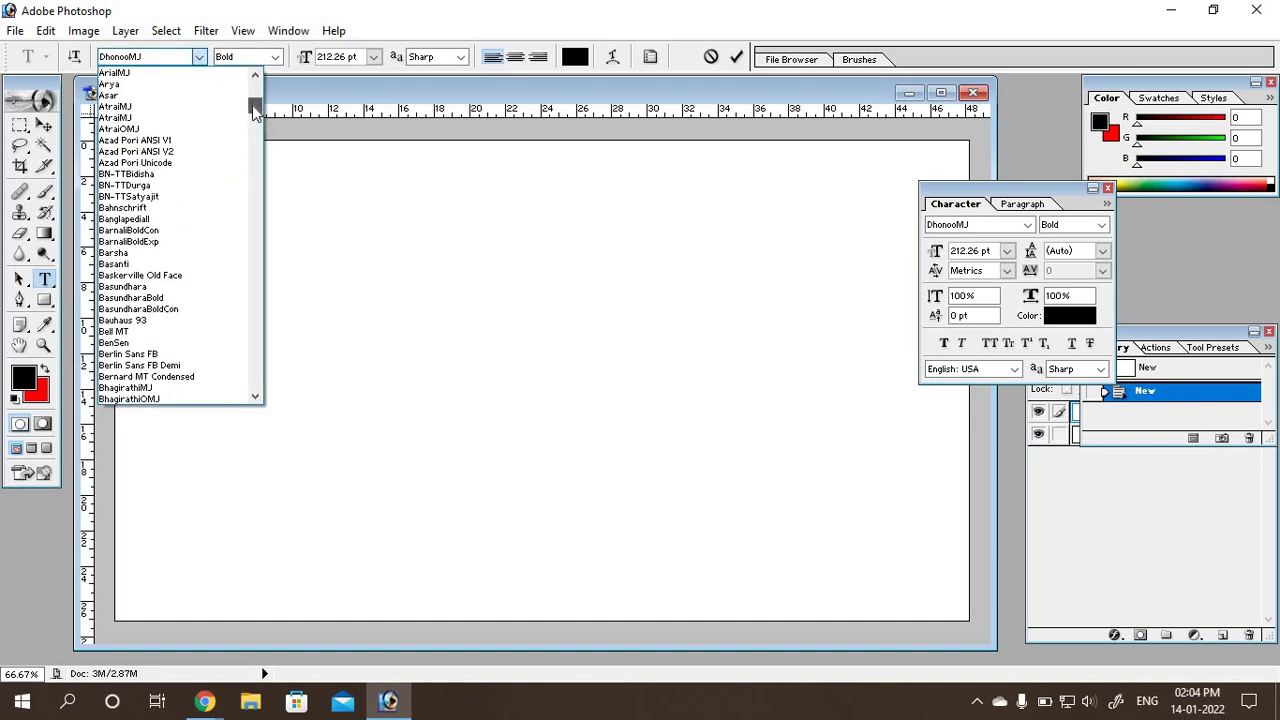
scroll(133, 265, "up", 2)
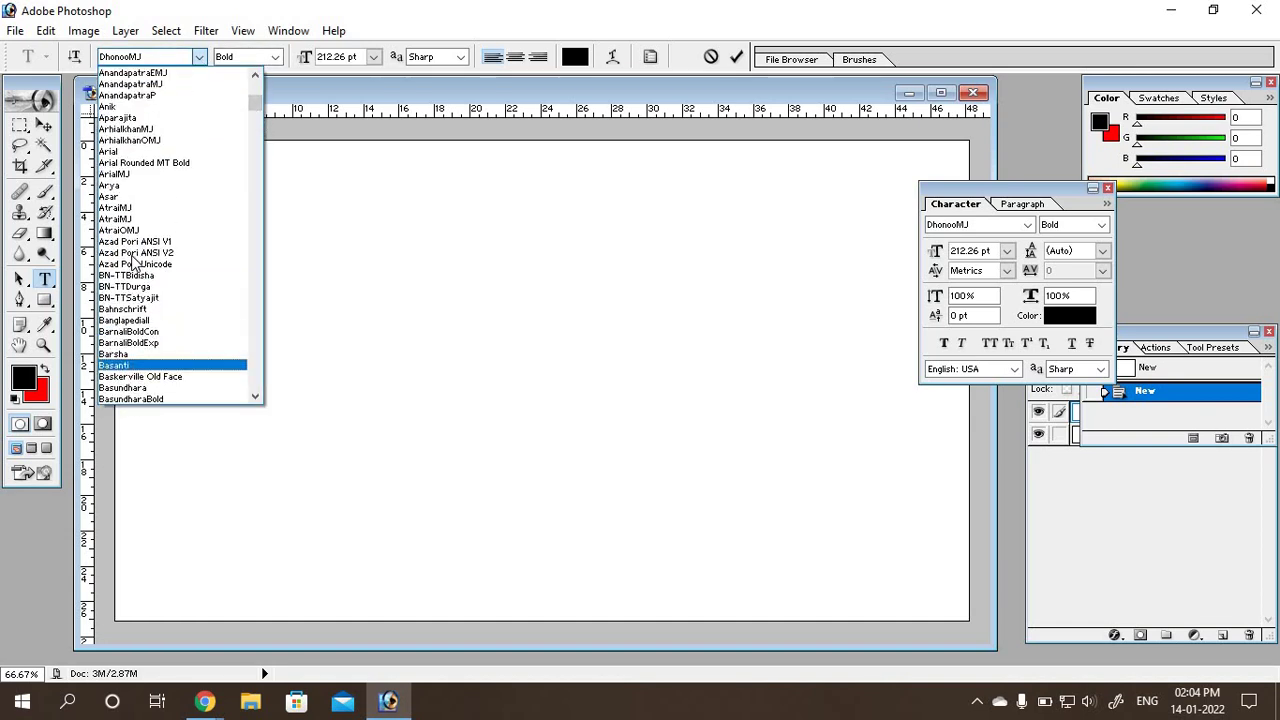
scroll(133, 230, "up", 1)
scroll(133, 190, "up", 1)
scroll(133, 178, "up", 2)
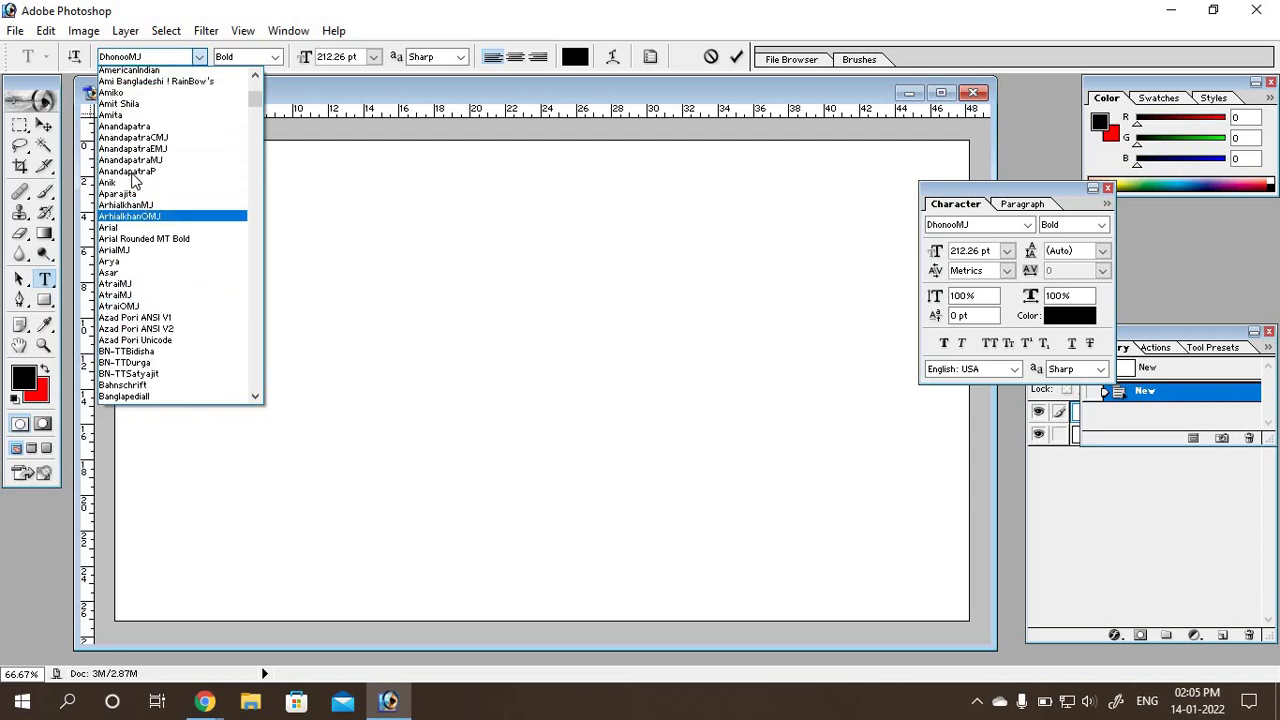
scroll(135, 185, "up", 1)
scroll(137, 190, "up", 1)
scroll(140, 198, "up", 1)
scroll(140, 198, "up", 1)
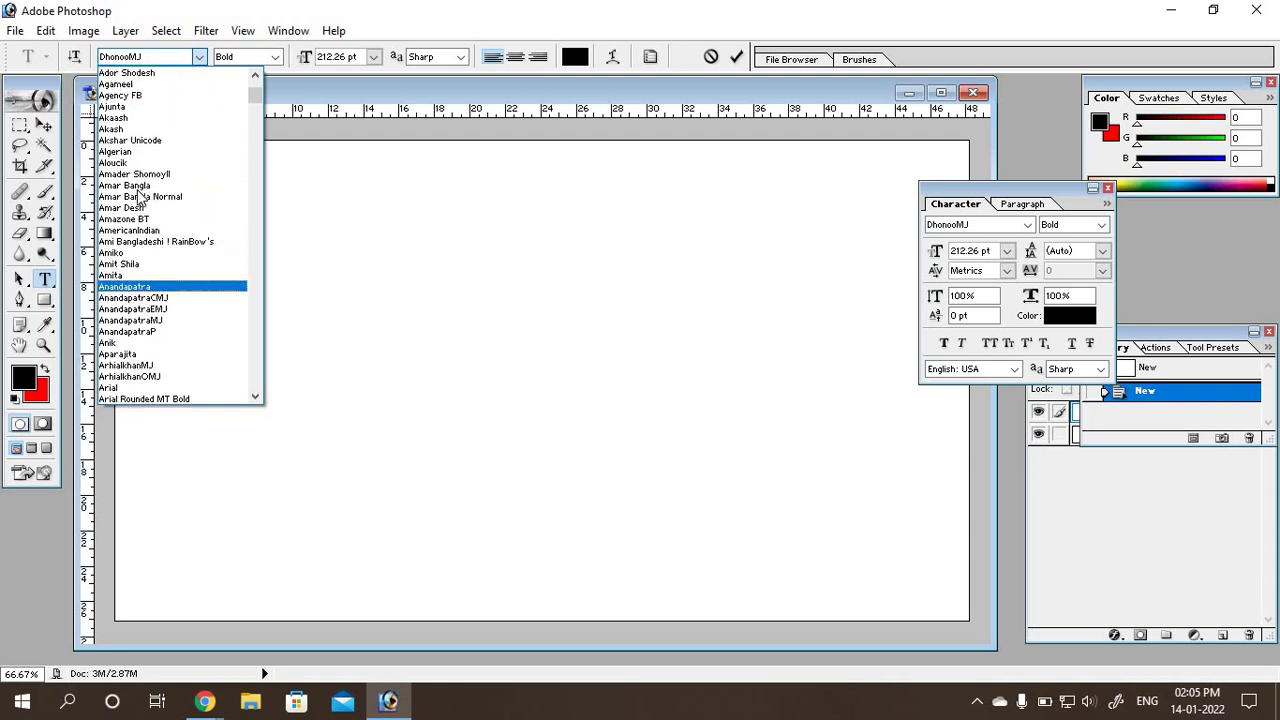
scroll(140, 198, "up", 2)
scroll(140, 198, "up", 1)
scroll(140, 198, "up", 1)
scroll(140, 198, "up", 2)
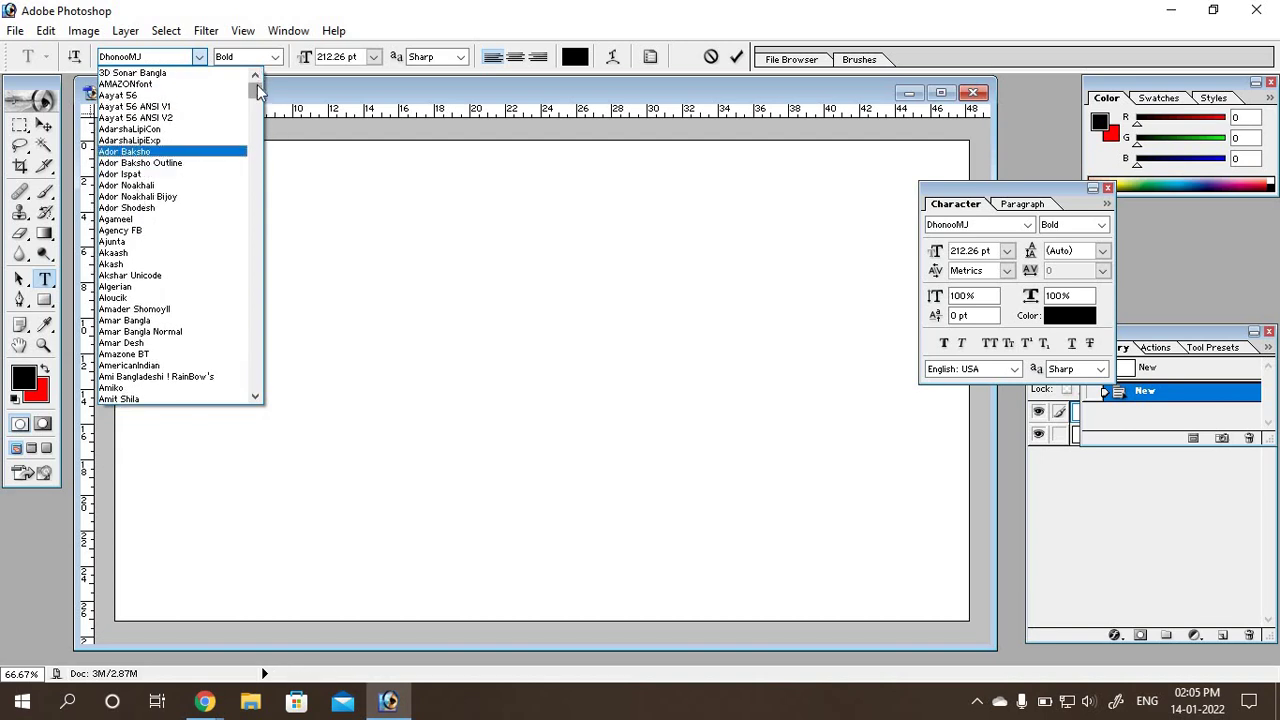
left_click_drag(257, 84, 253, 102)
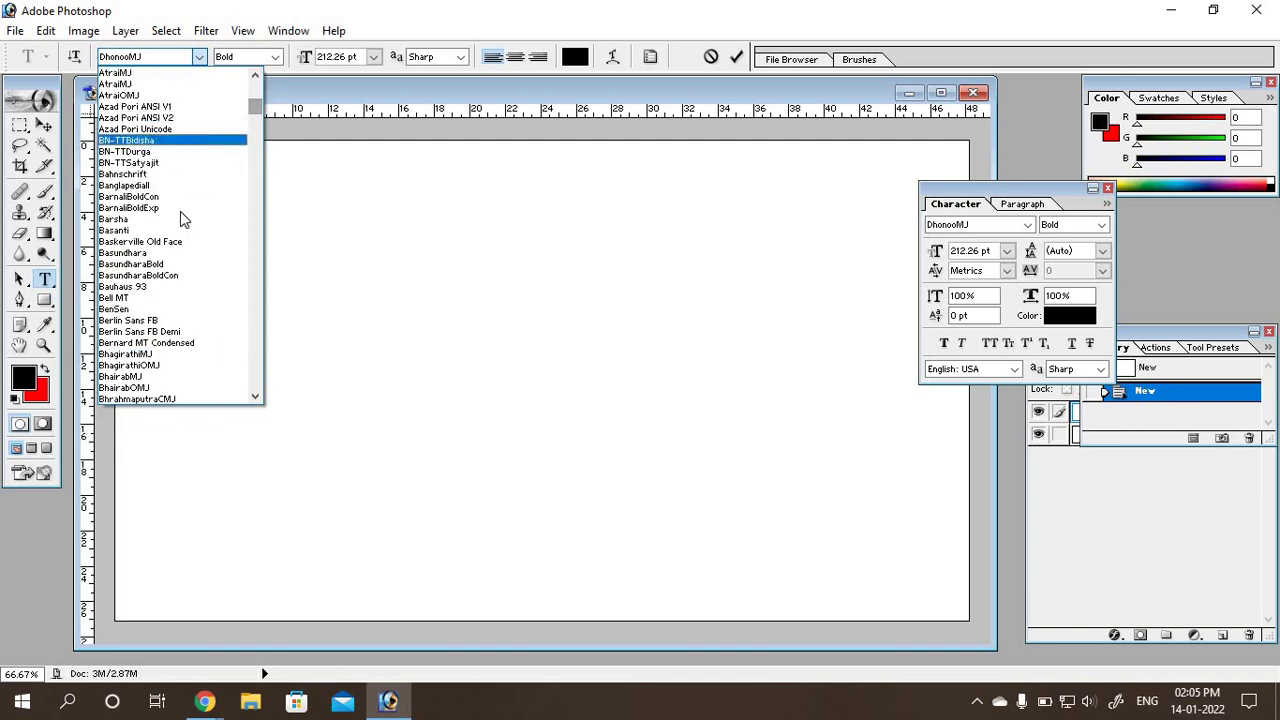
scroll(170, 242, "up", 2)
scroll(165, 240, "up", 1)
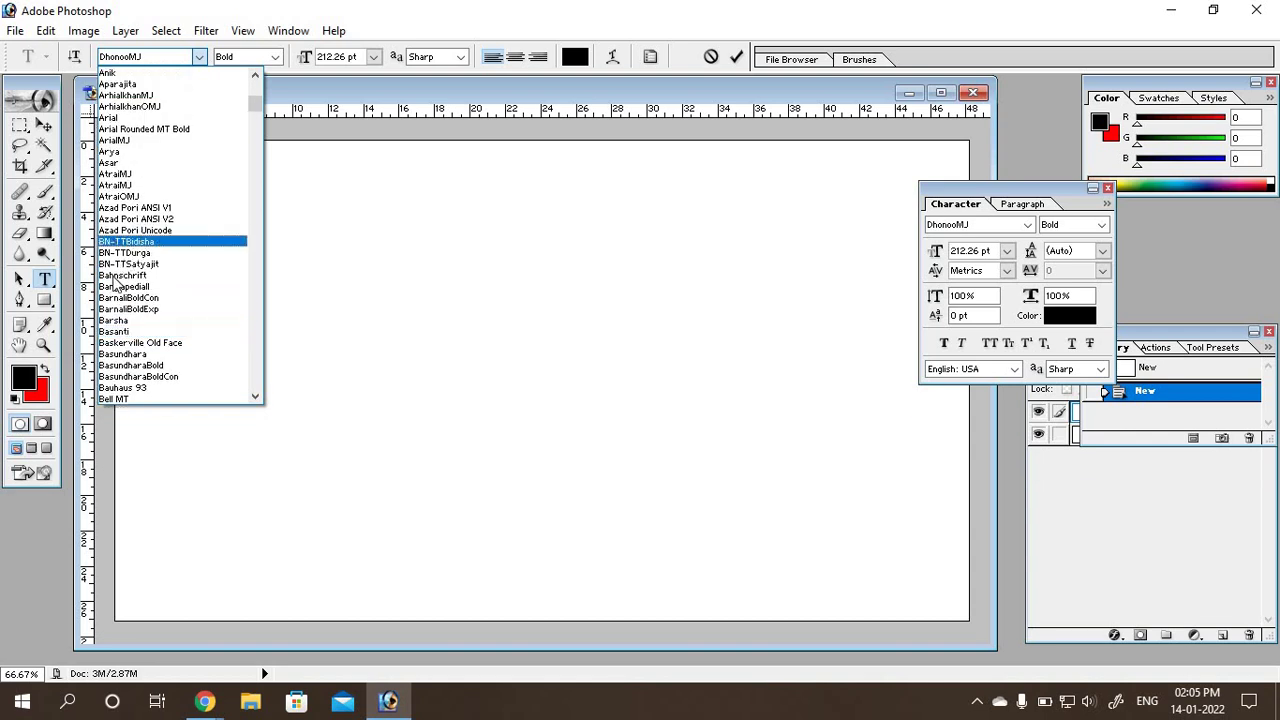
left_click(131, 118)
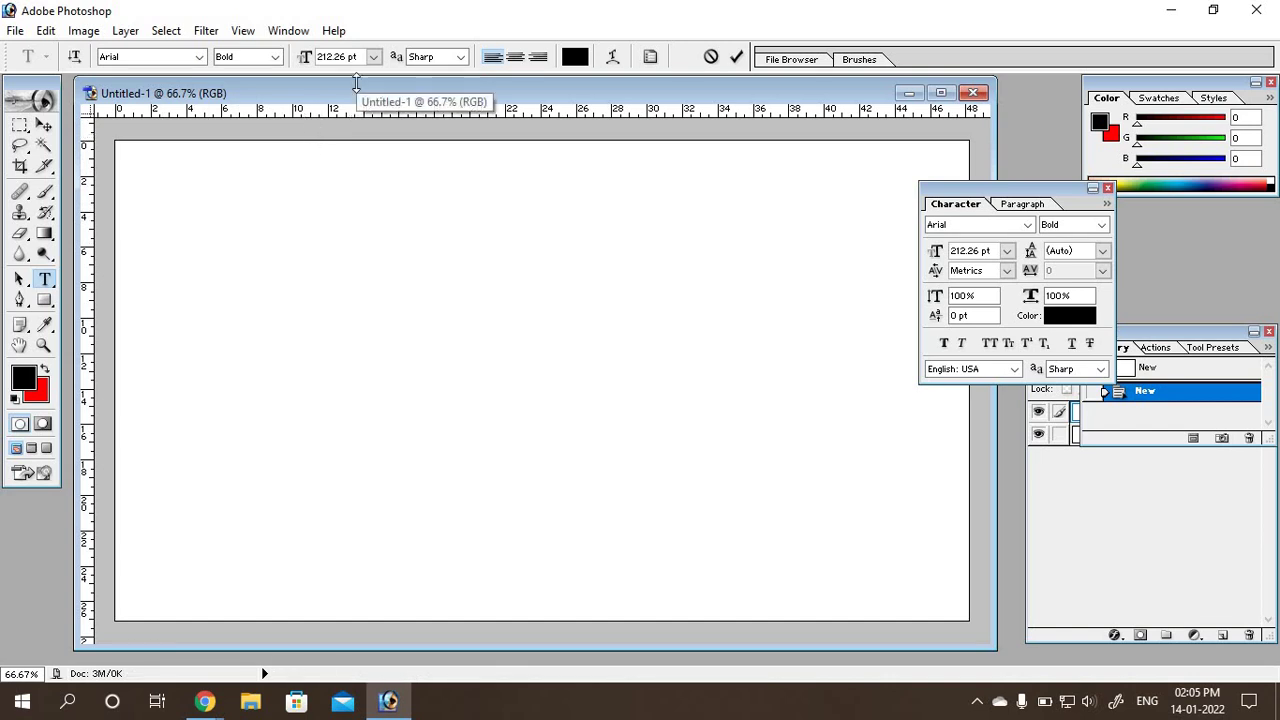
Step: Test-type 'dg' and 'FDS' in Arial Bold, erase them, and move the Character panel
type("dg")
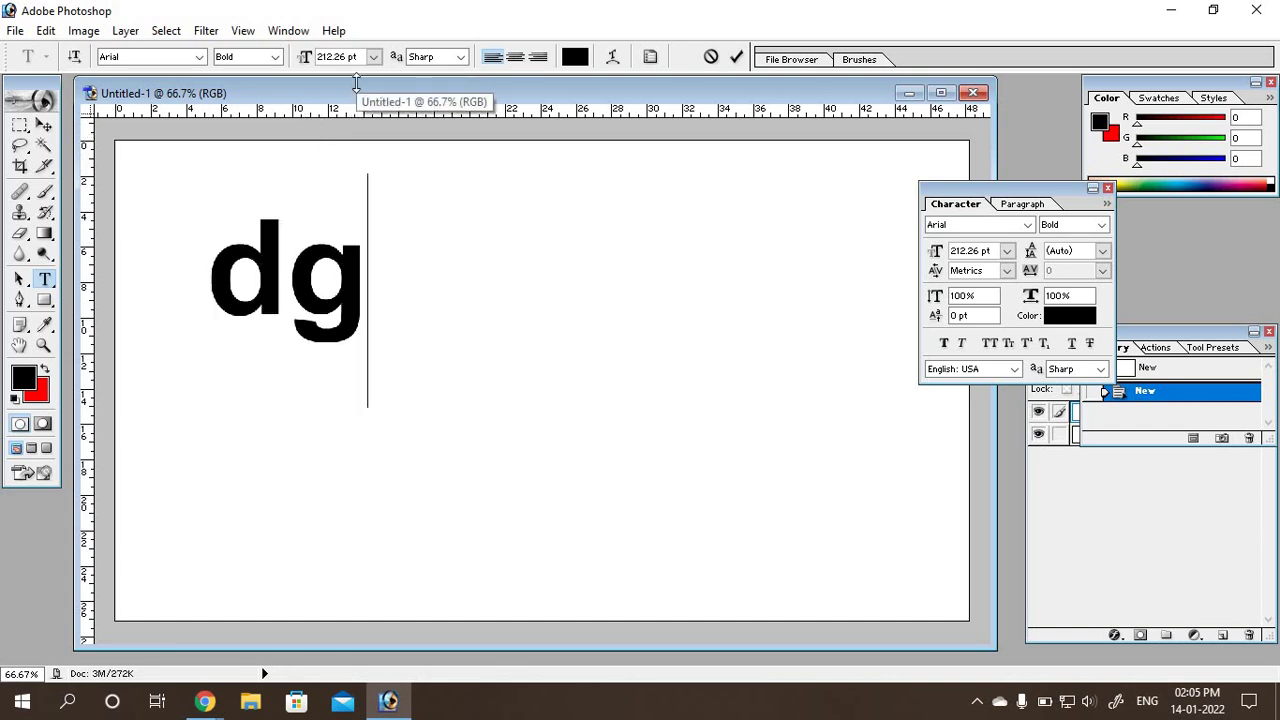
key("BackSpace")
key("BackSpace")
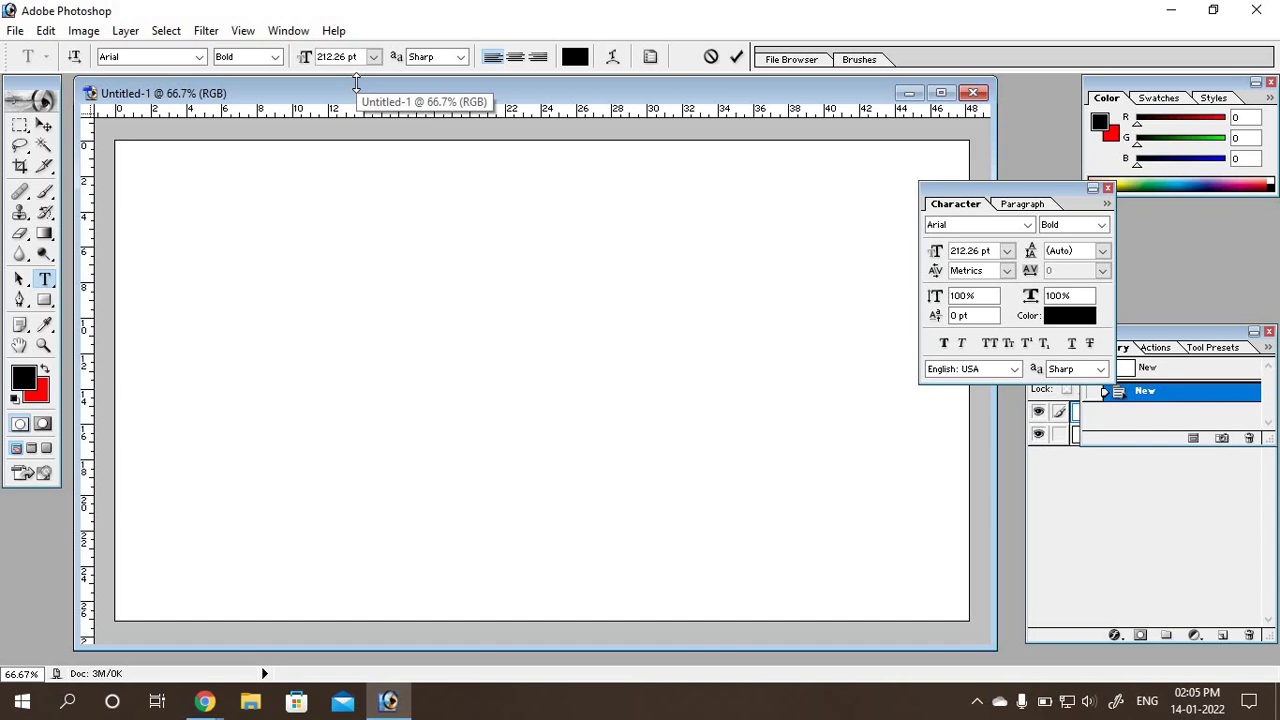
type("FDS")
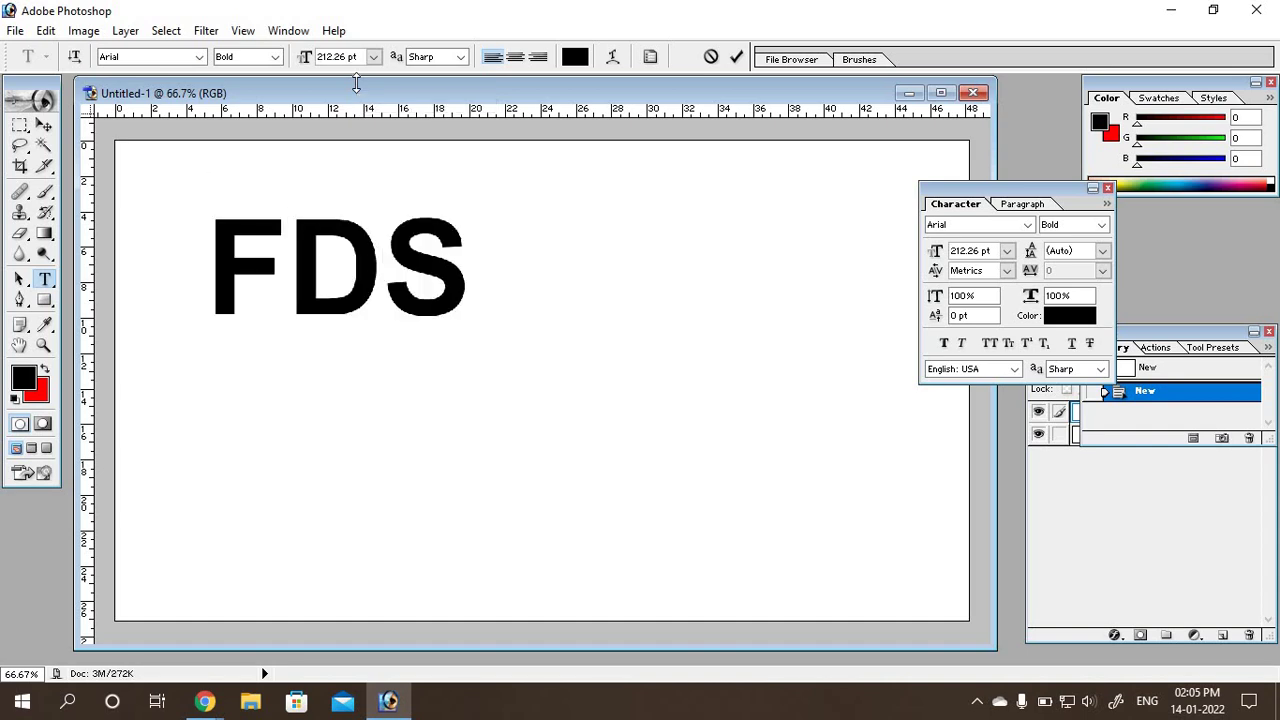
key("BackSpace")
key("BackSpace")
key("BackSpace")
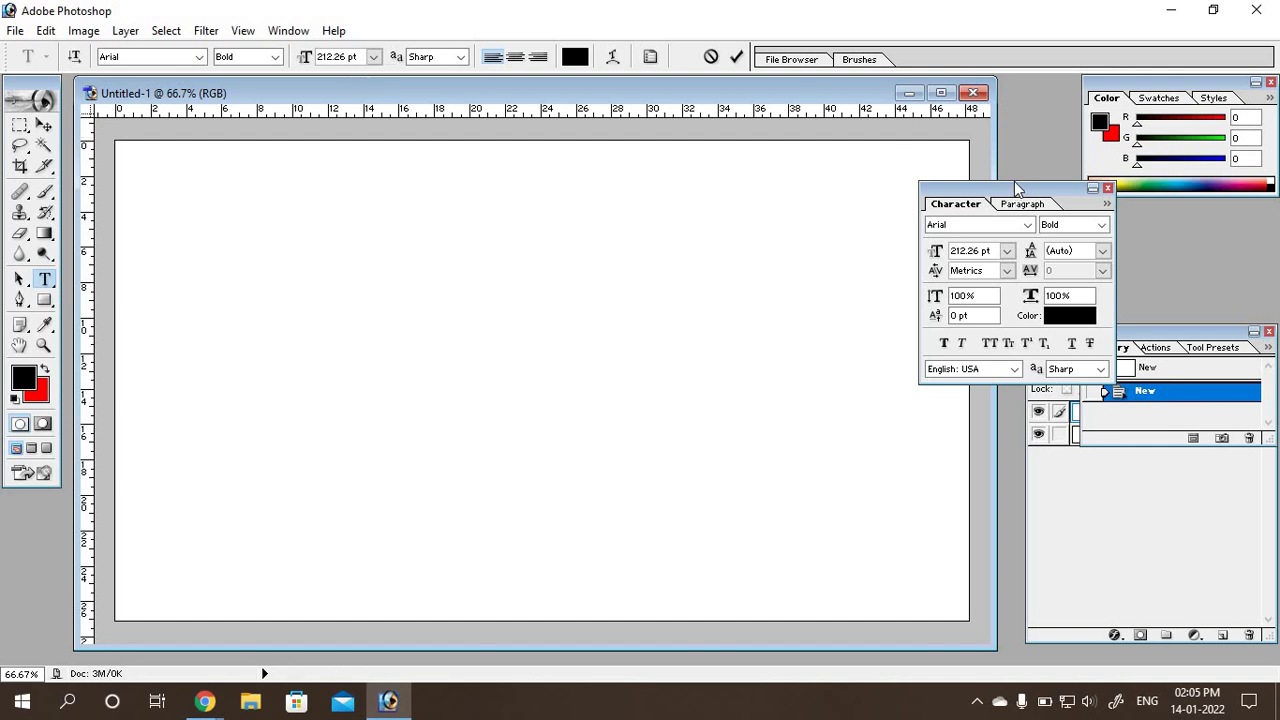
mouse_move(1013, 188)
left_mouse_down()
mouse_move(927, 221)
mouse_move(777, 226)
left_mouse_up()
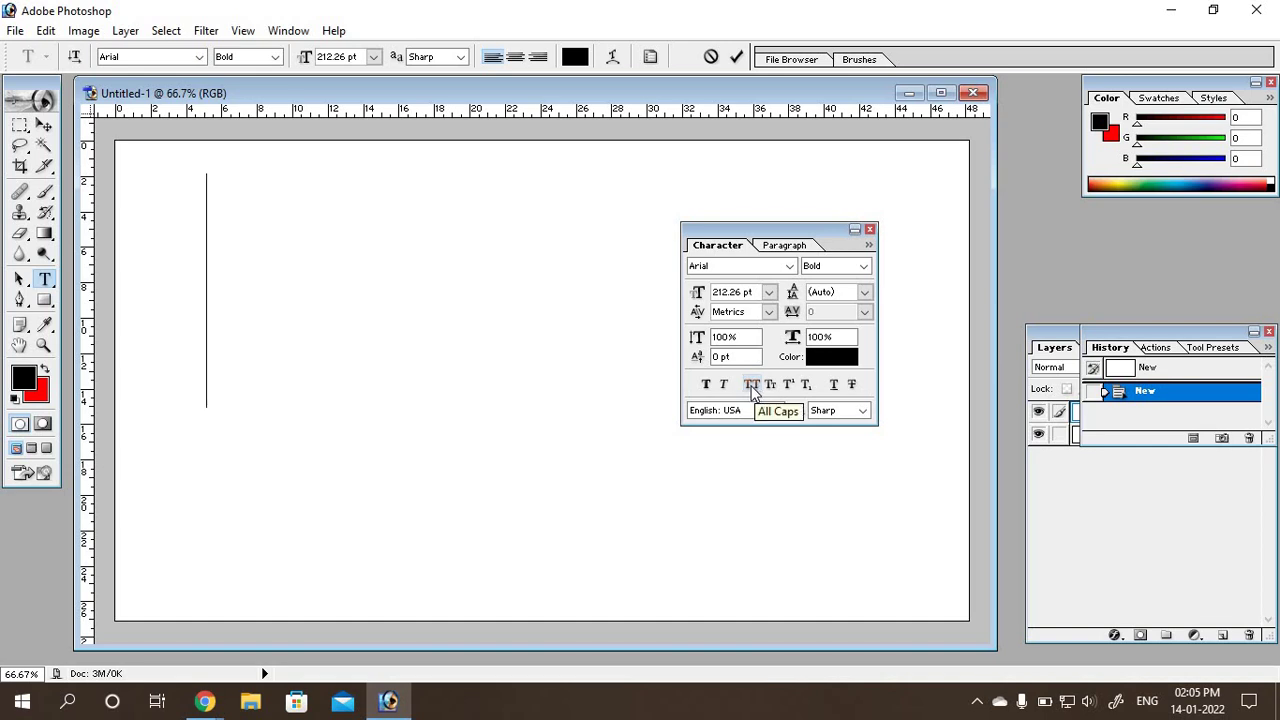
Step: Turn on All Caps, test and erase 'DGG', and move the Character panel right
left_click(752, 387)
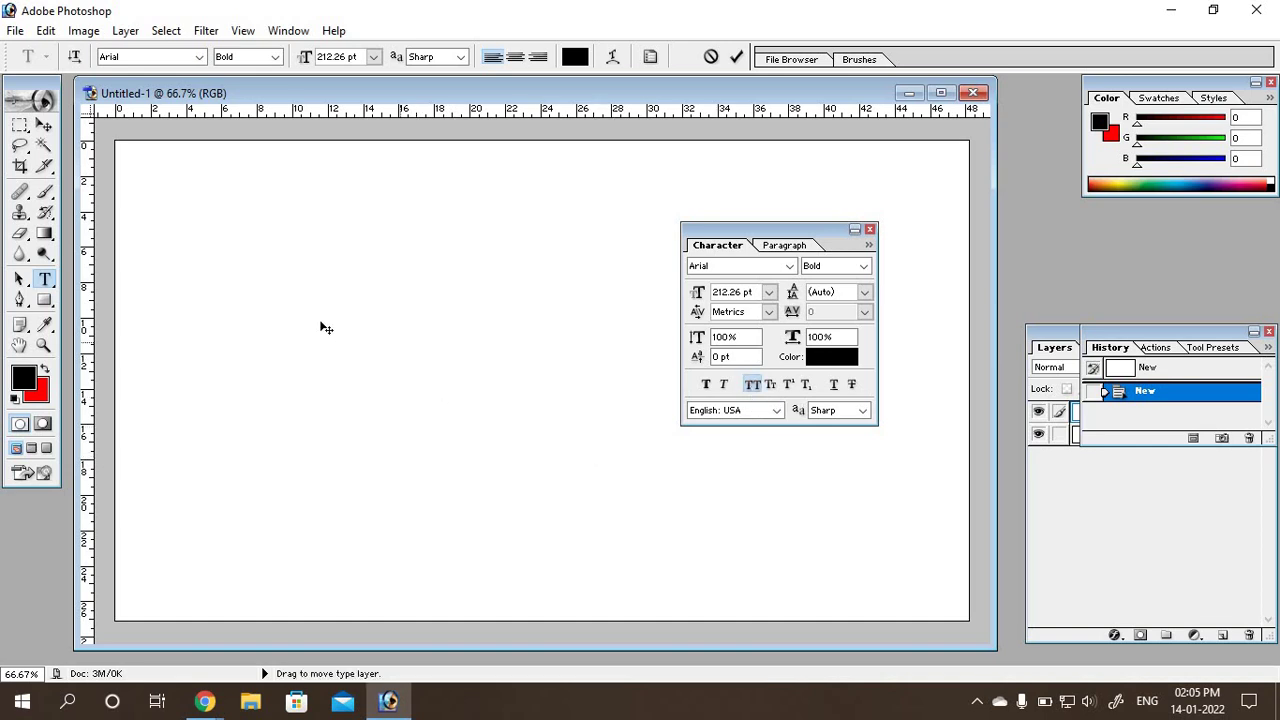
type("D")
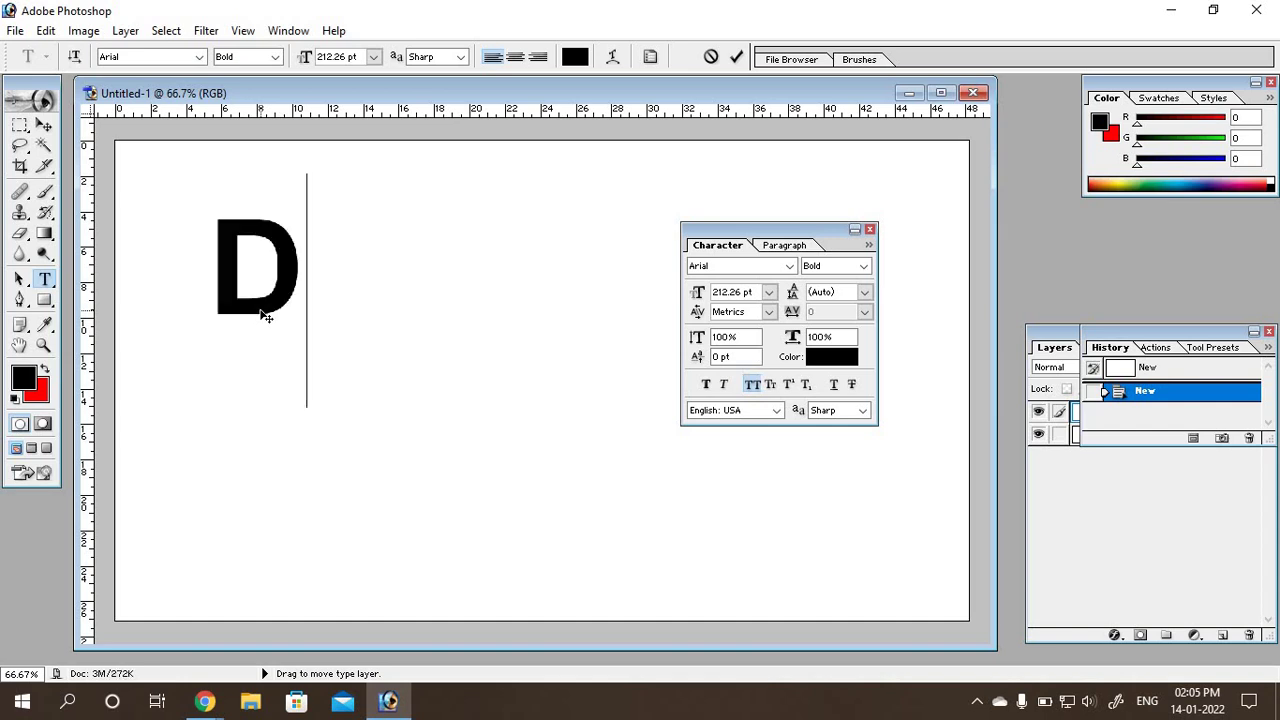
type("GG")
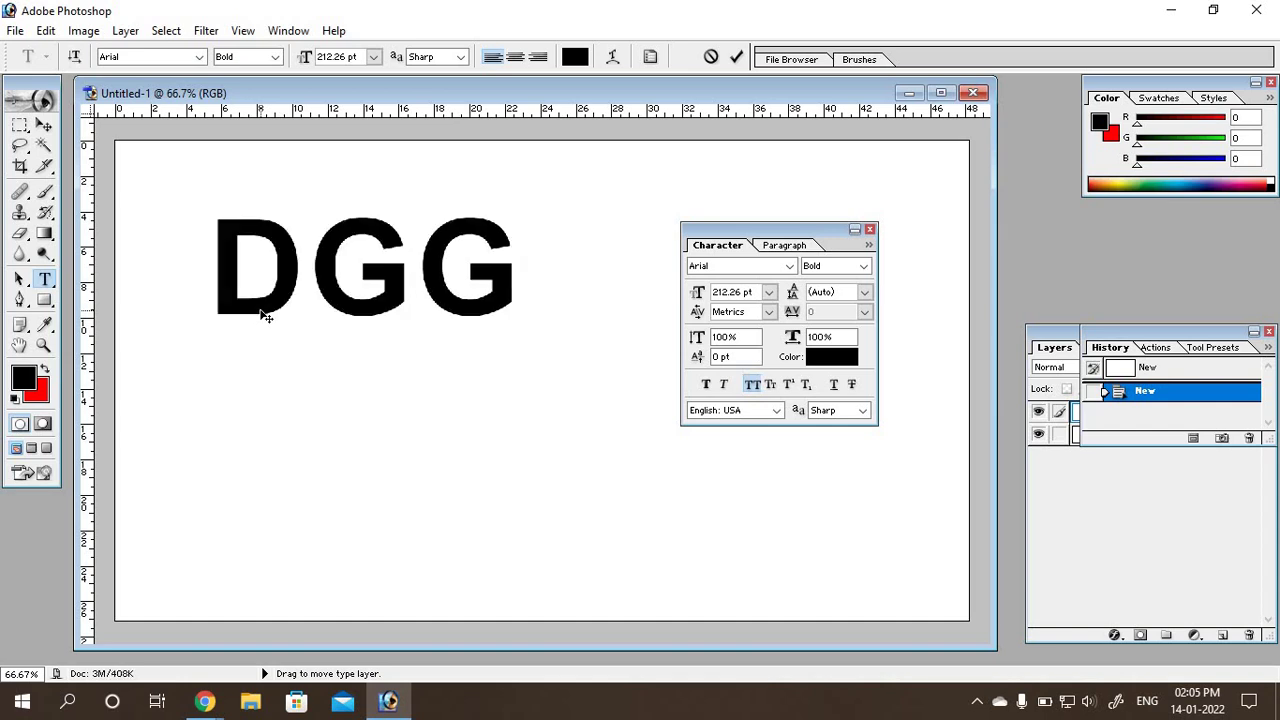
key("BackSpace")
key("BackSpace")
key("BackSpace")
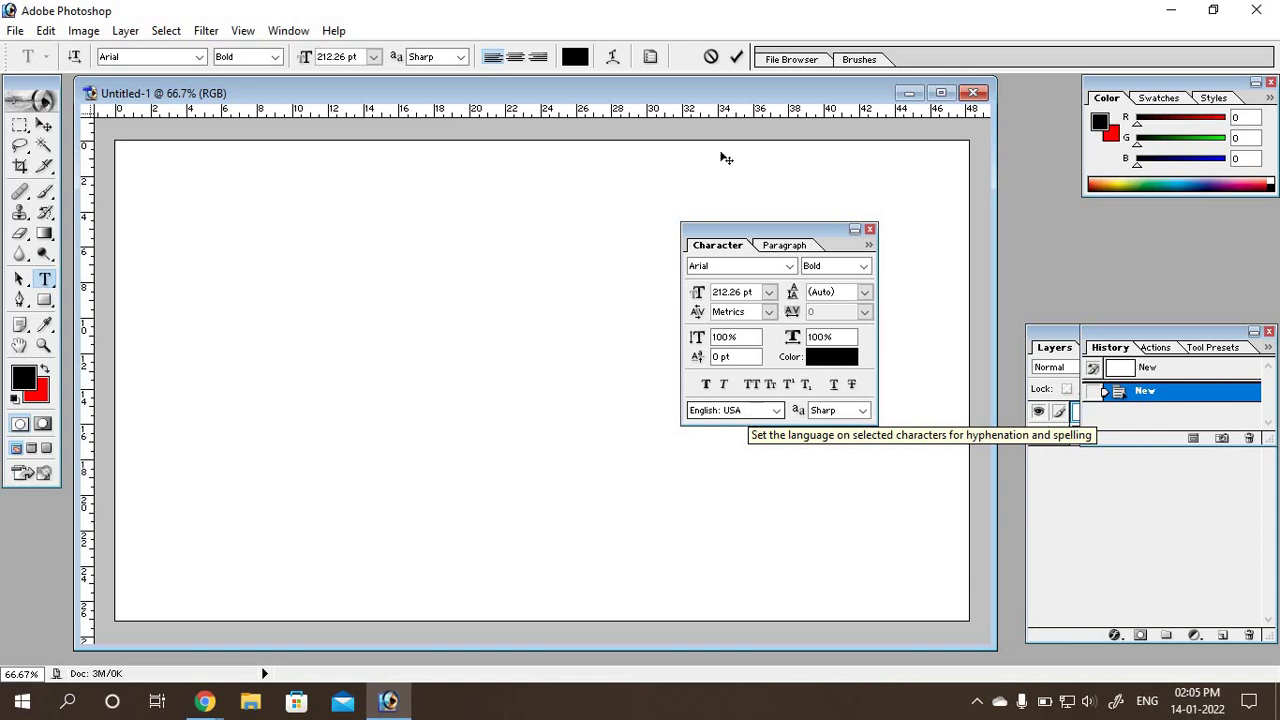
left_click(749, 243)
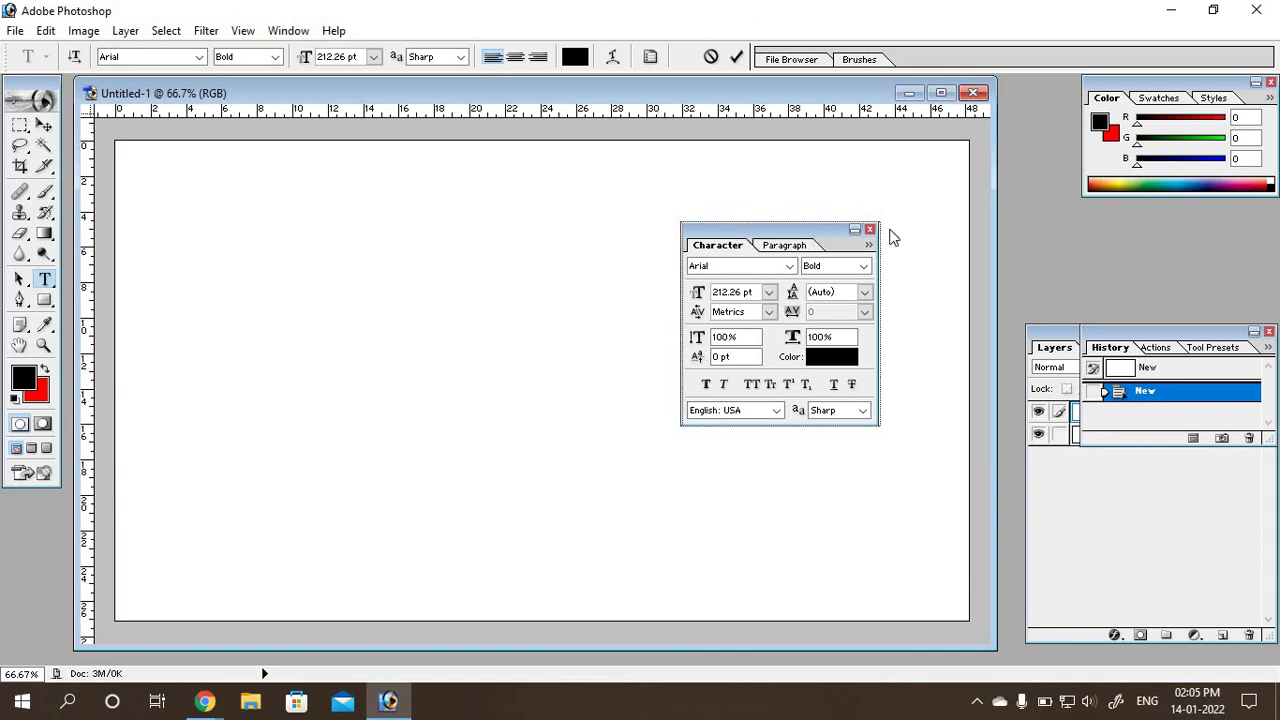
left_click_drag(893, 237, 1071, 220)
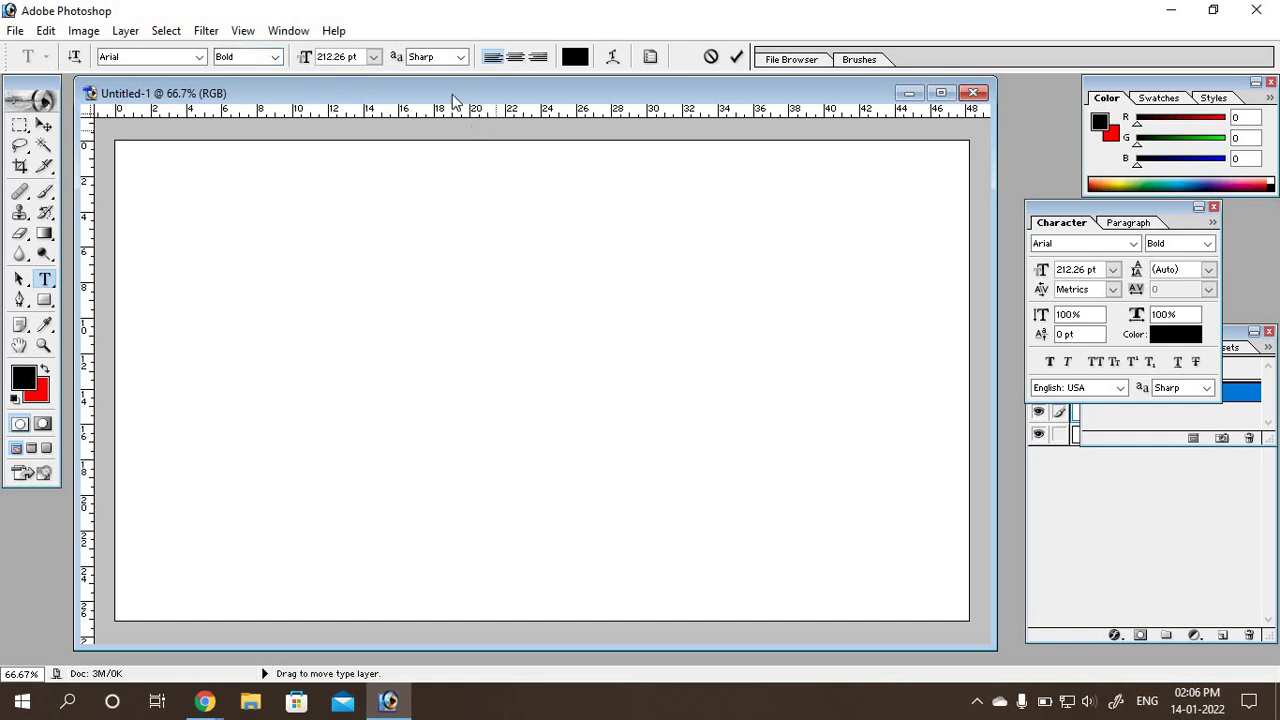
Step: Set the size to 72 pt, type 'fdbfgf' and commit it
left_click(374, 57)
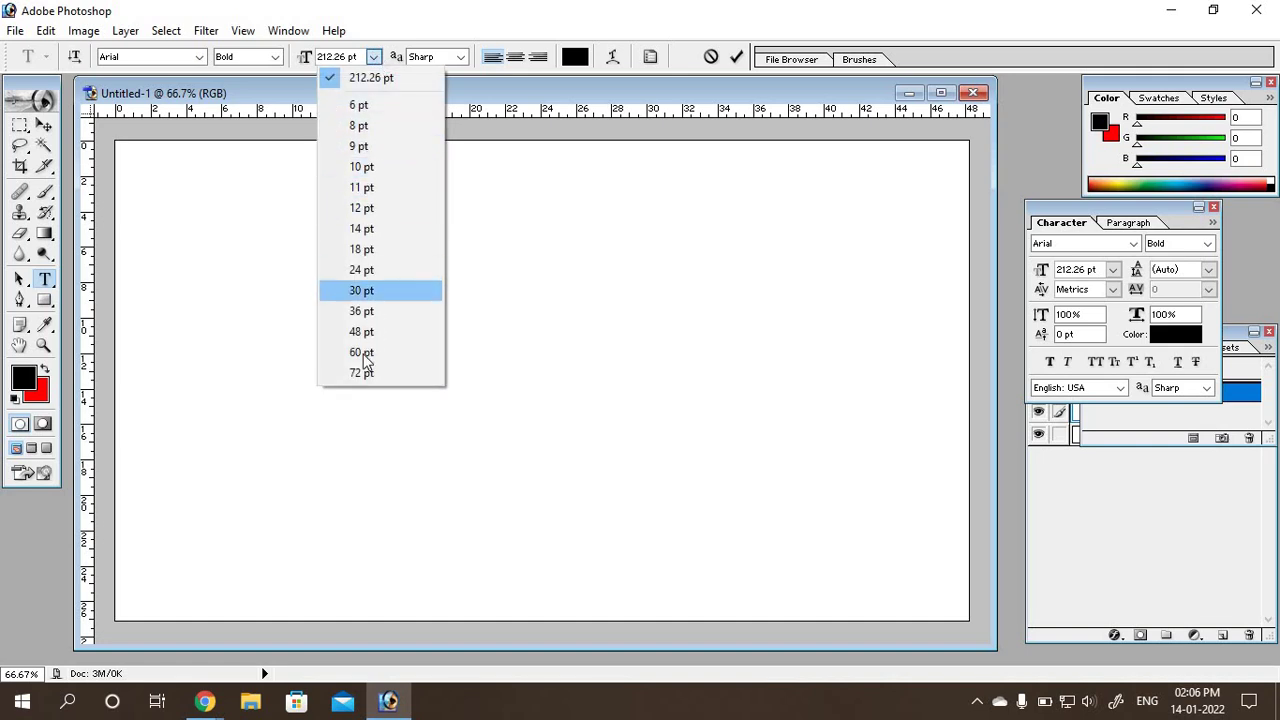
left_click(358, 374)
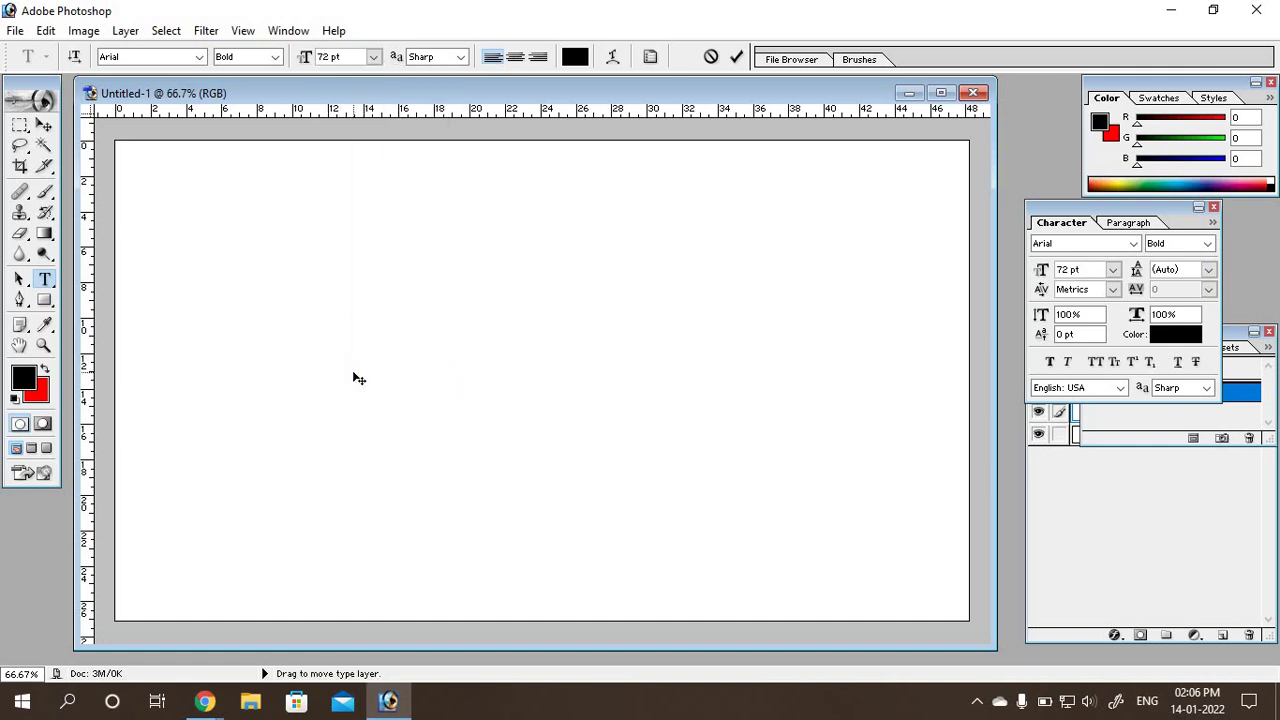
type("fdbfgf")
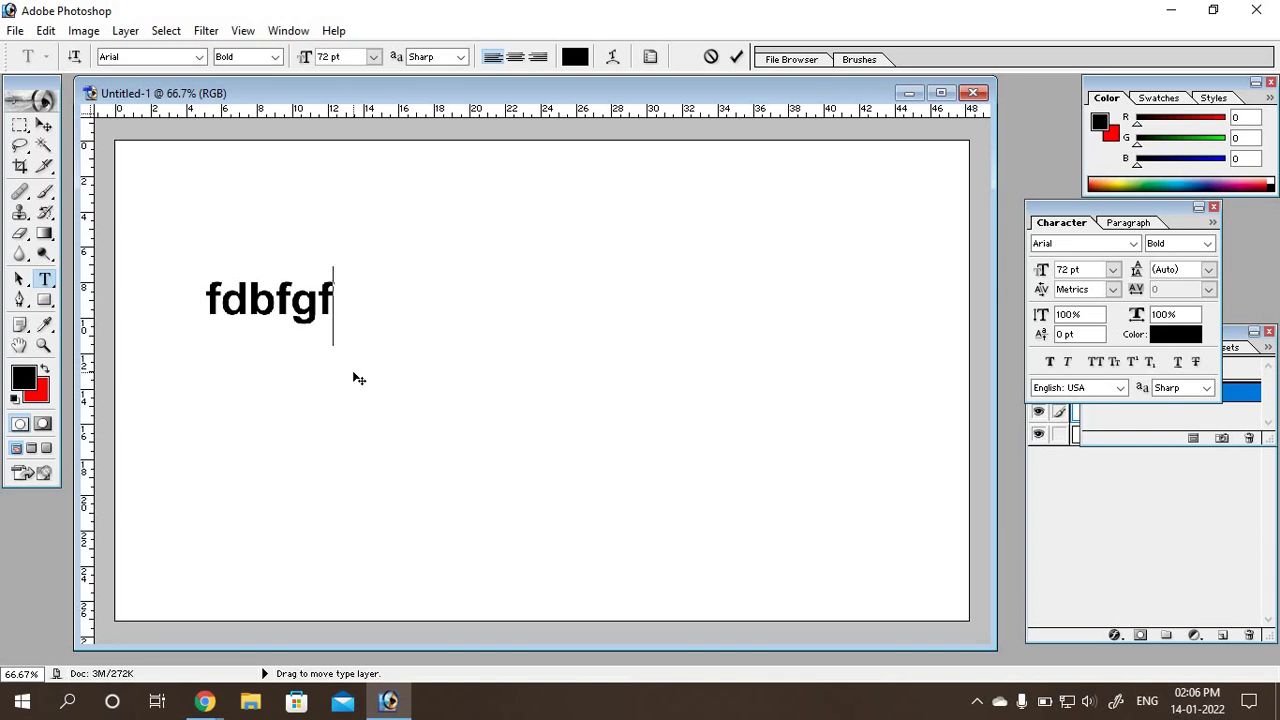
left_click(44, 124)
Step: Set up a new A4 210×297 mm document, selecting Resolution to change it to 600 pixels/inch
left_click(15, 32)
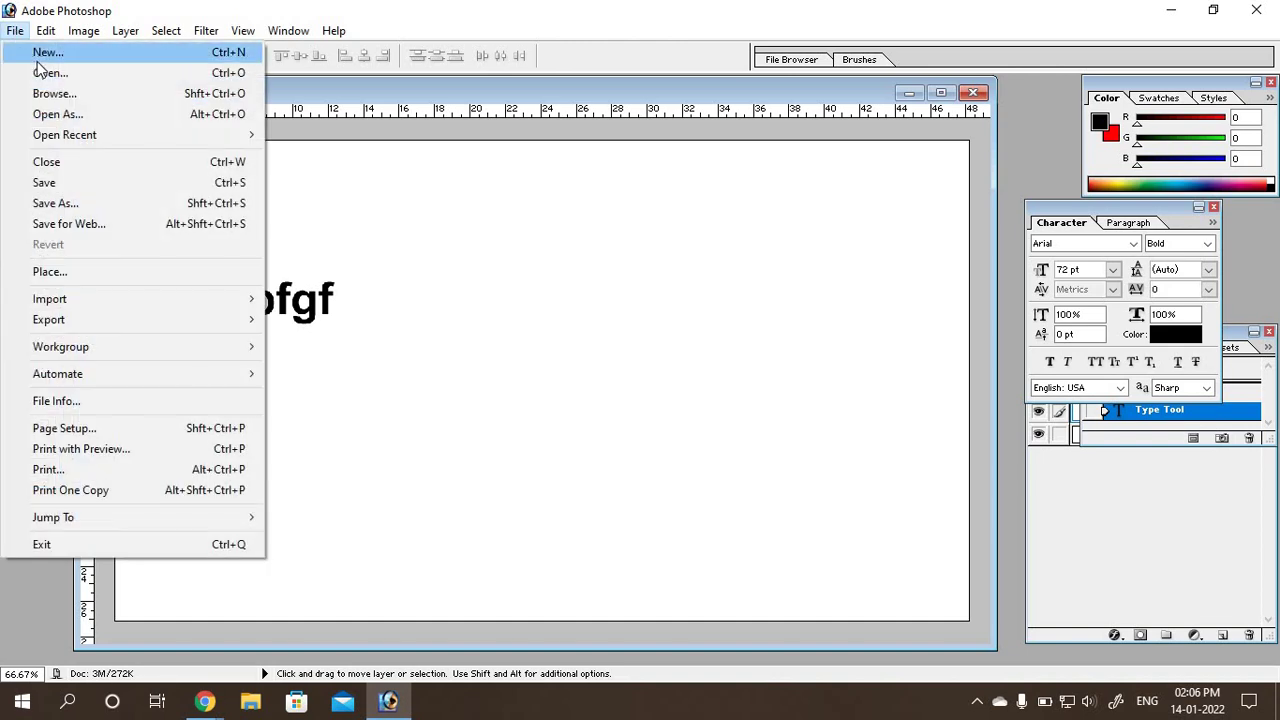
left_click(40, 58)
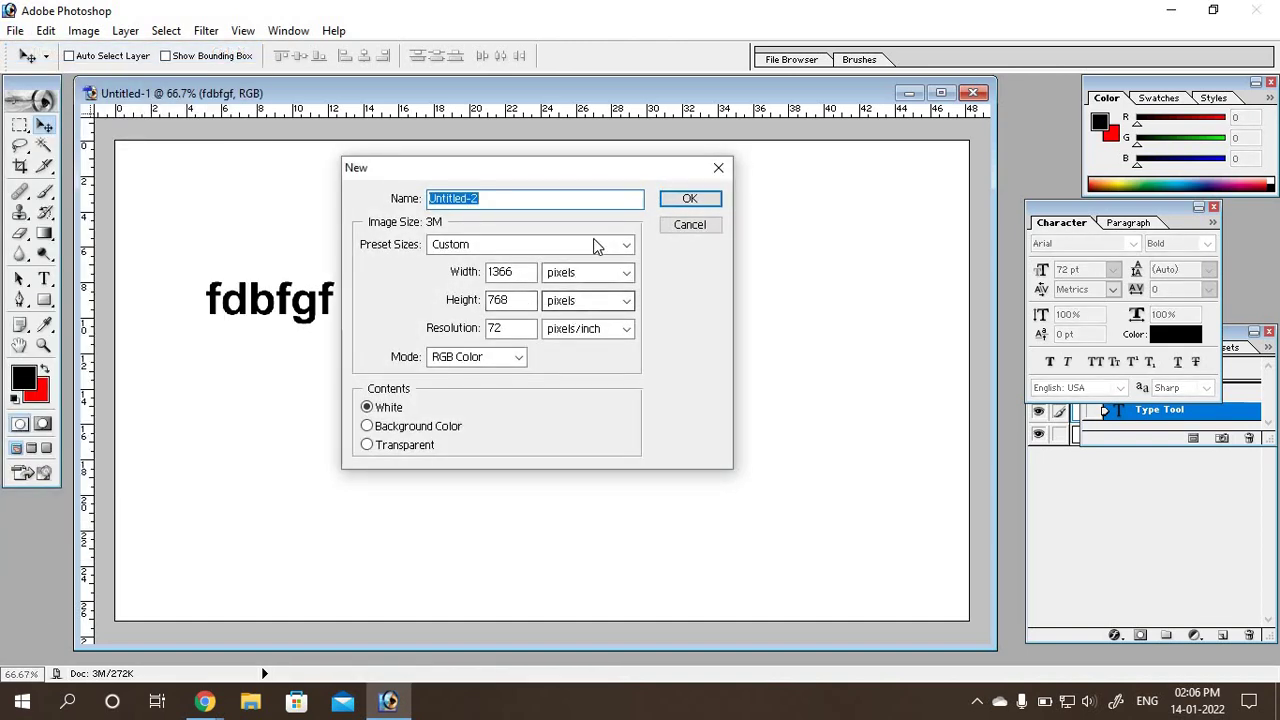
left_click(617, 249)
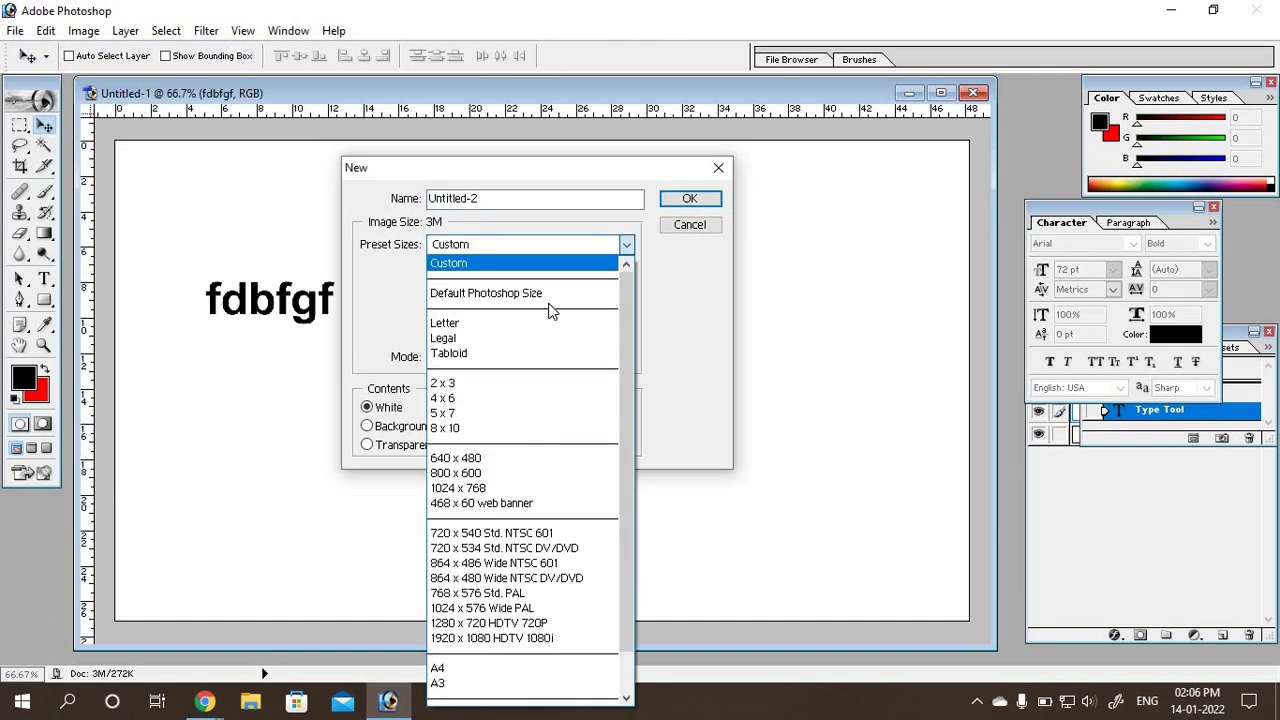
left_click(451, 662)
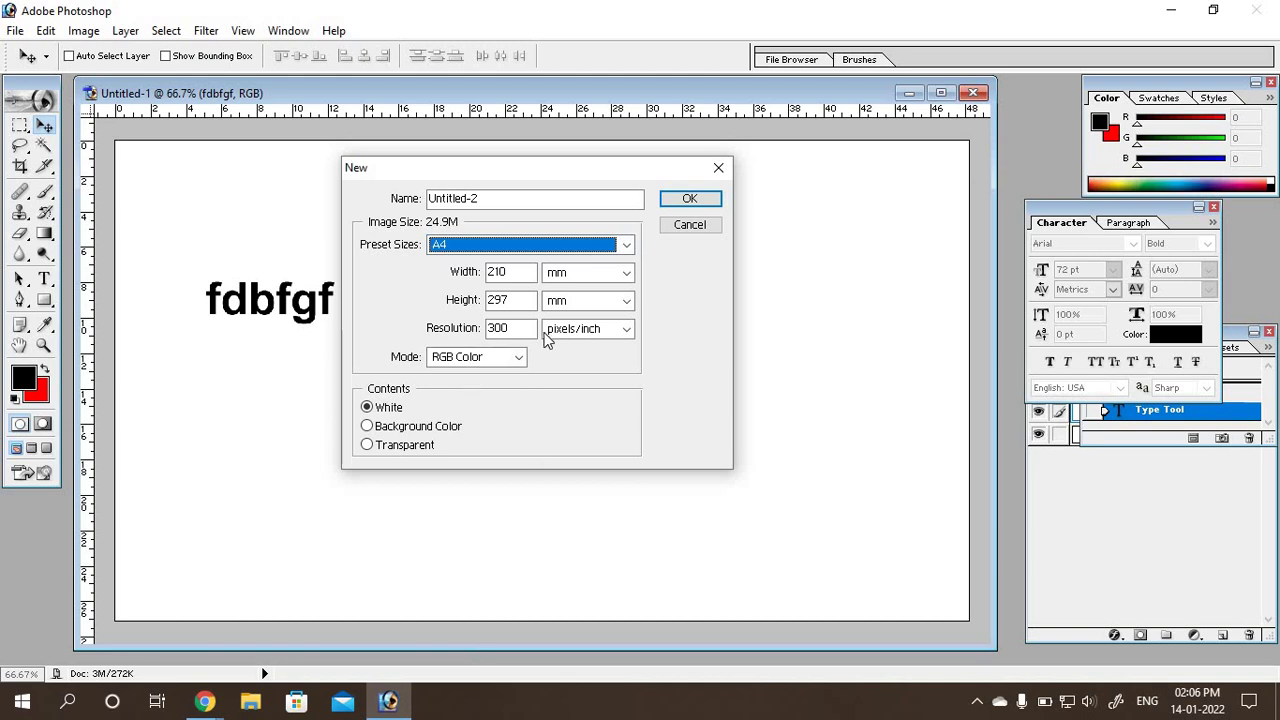
left_click_drag(512, 330, 490, 338)
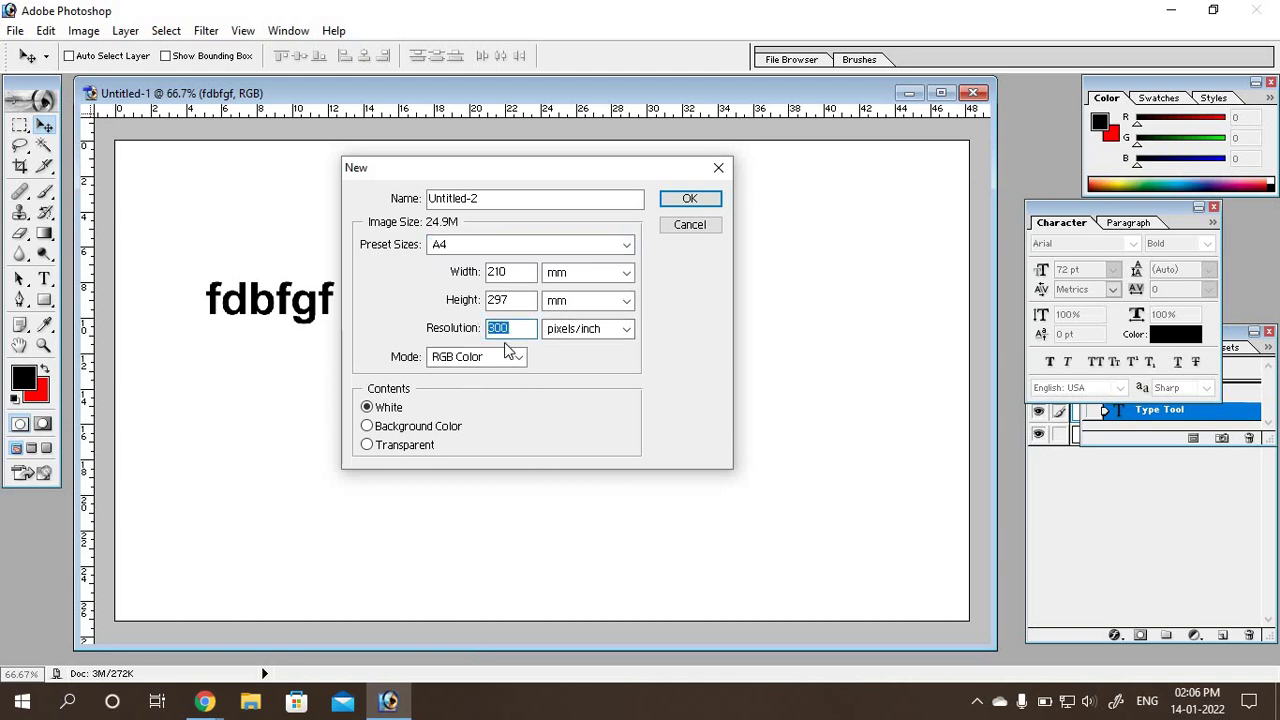
Step: Enter 600 in the new-document settings, create the A4 Untitled-2 document, and enlarge its window
type("600")
left_click(680, 198)
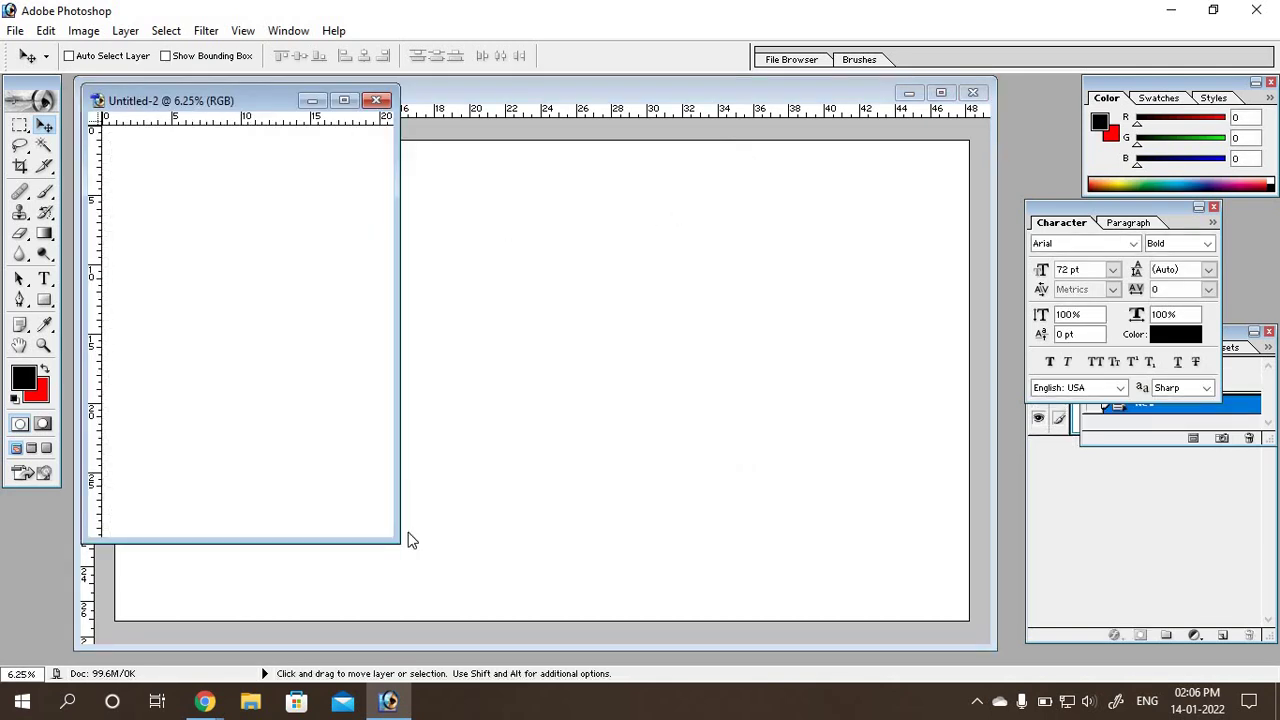
left_click_drag(390, 537, 731, 580)
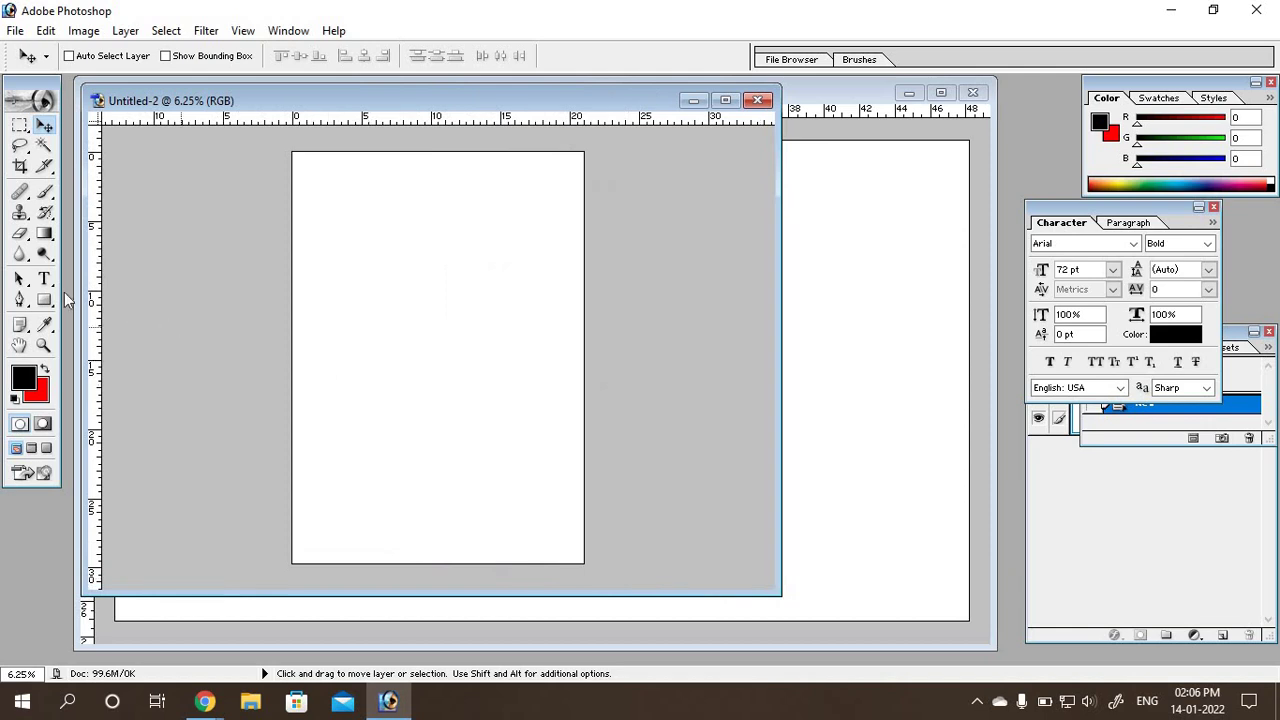
Step: Type test text 'jhjh' on the new page, discard it, and close Untitled-2
key("t")
left_click(374, 330)
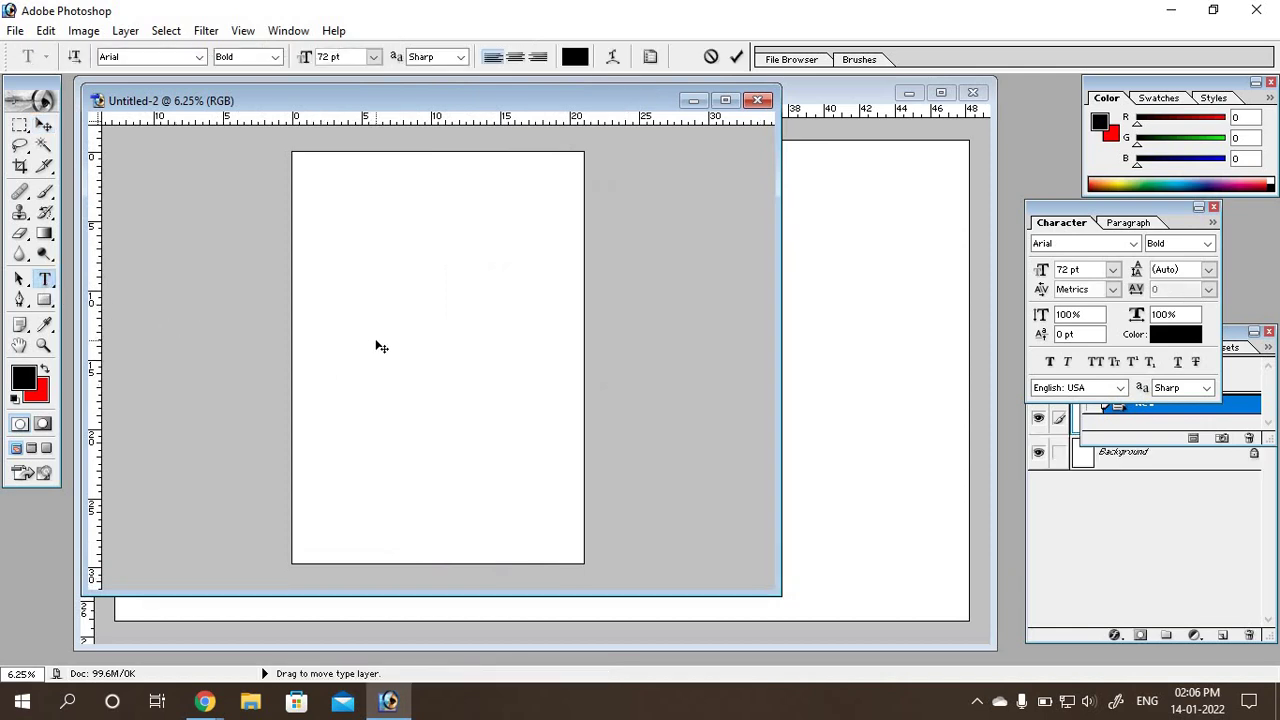
type("jhjh")
left_click(757, 100)
left_click(651, 276)
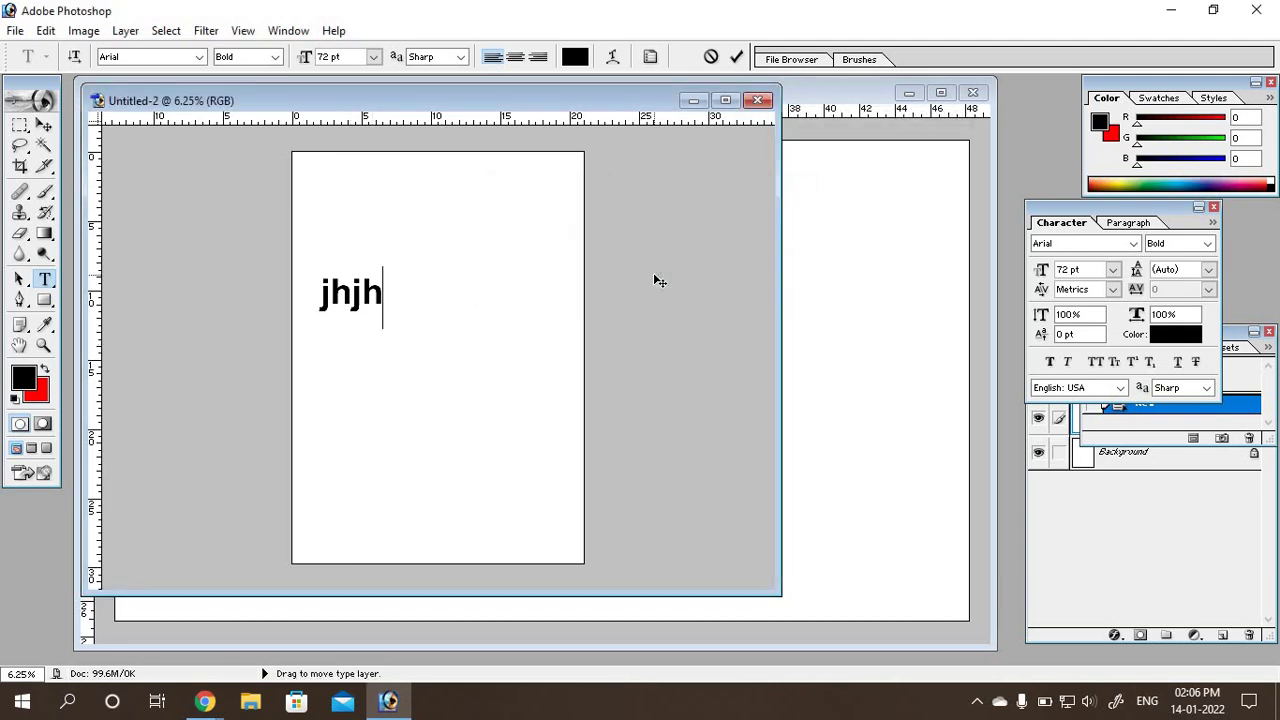
key("Escape")
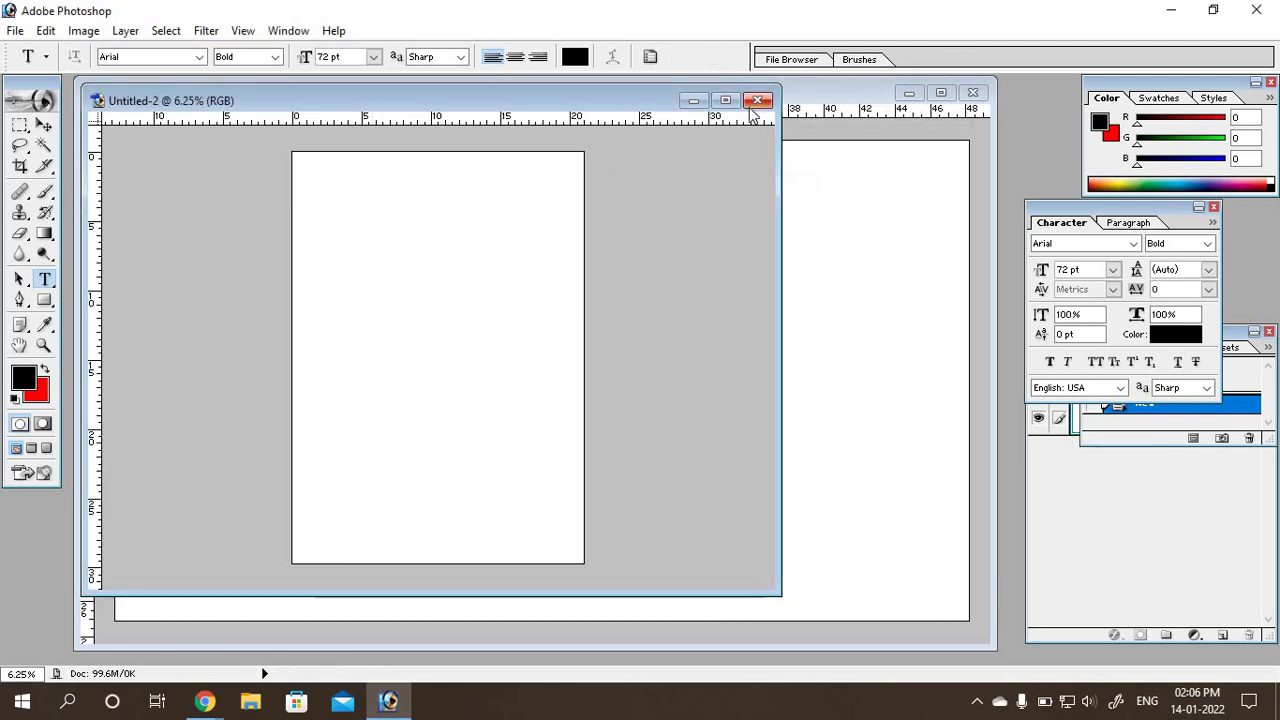
left_click(757, 100)
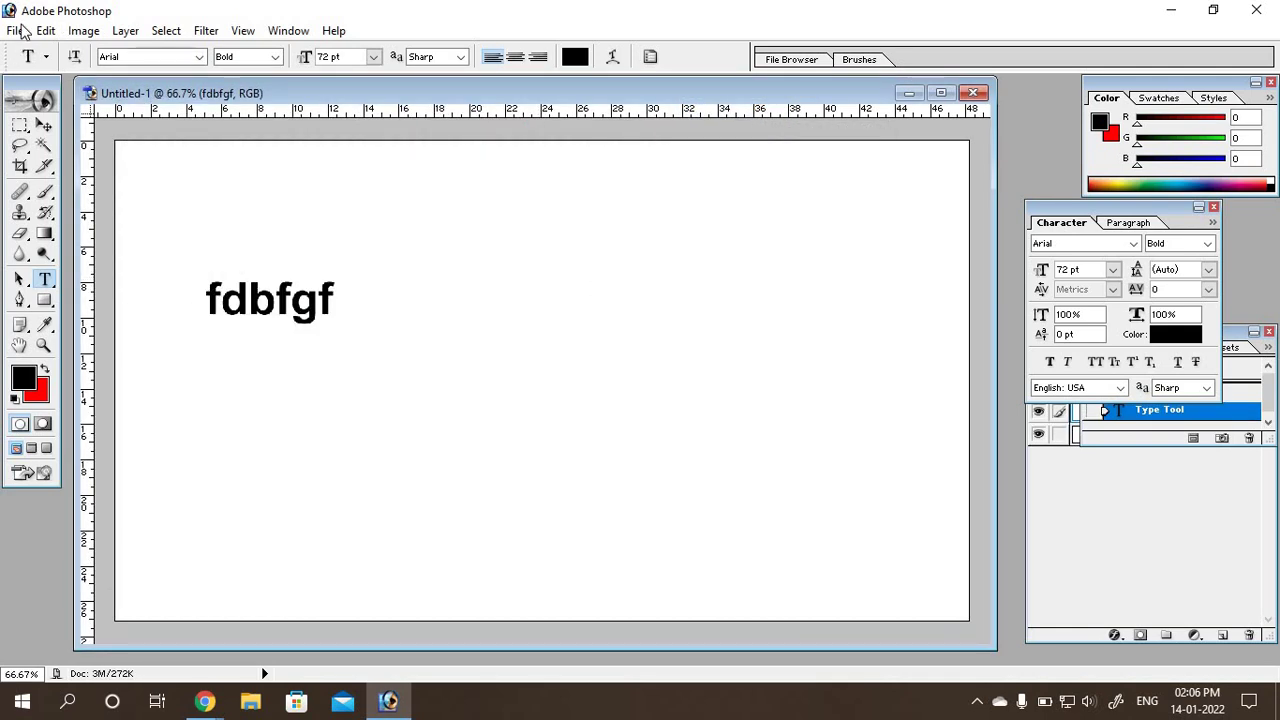
left_click(18, 30)
left_click(40, 48)
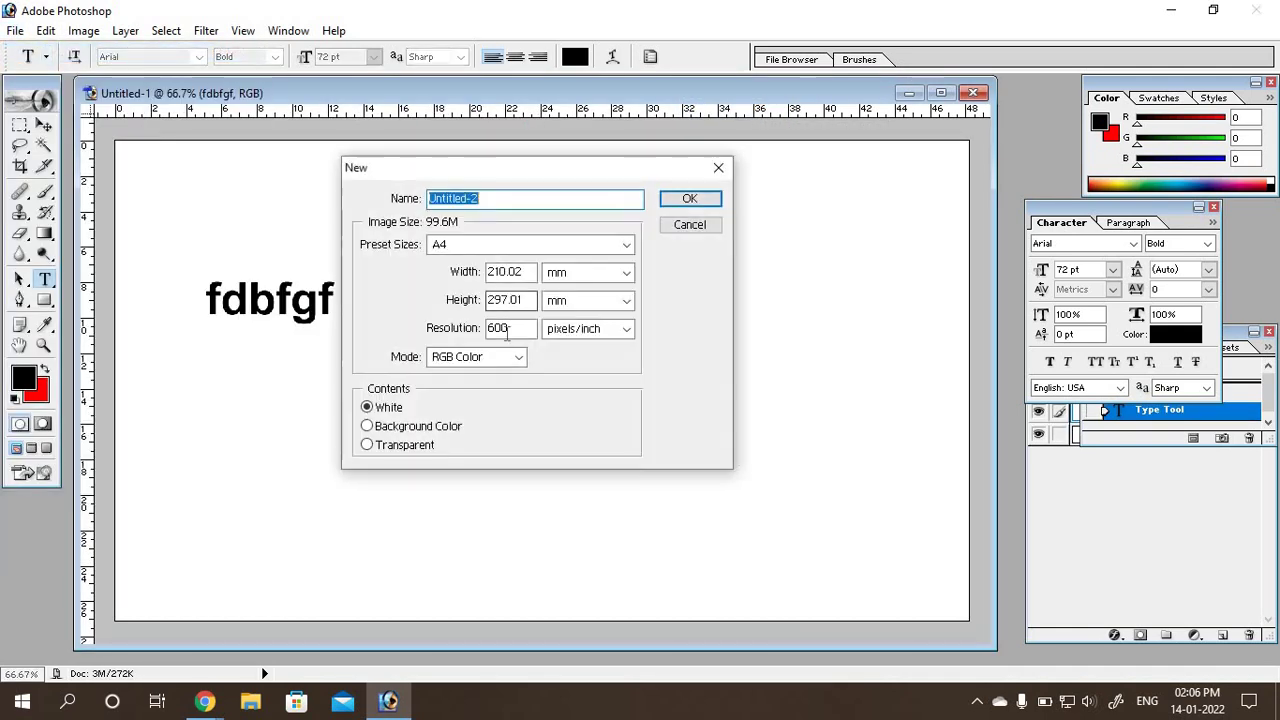
left_click(531, 329)
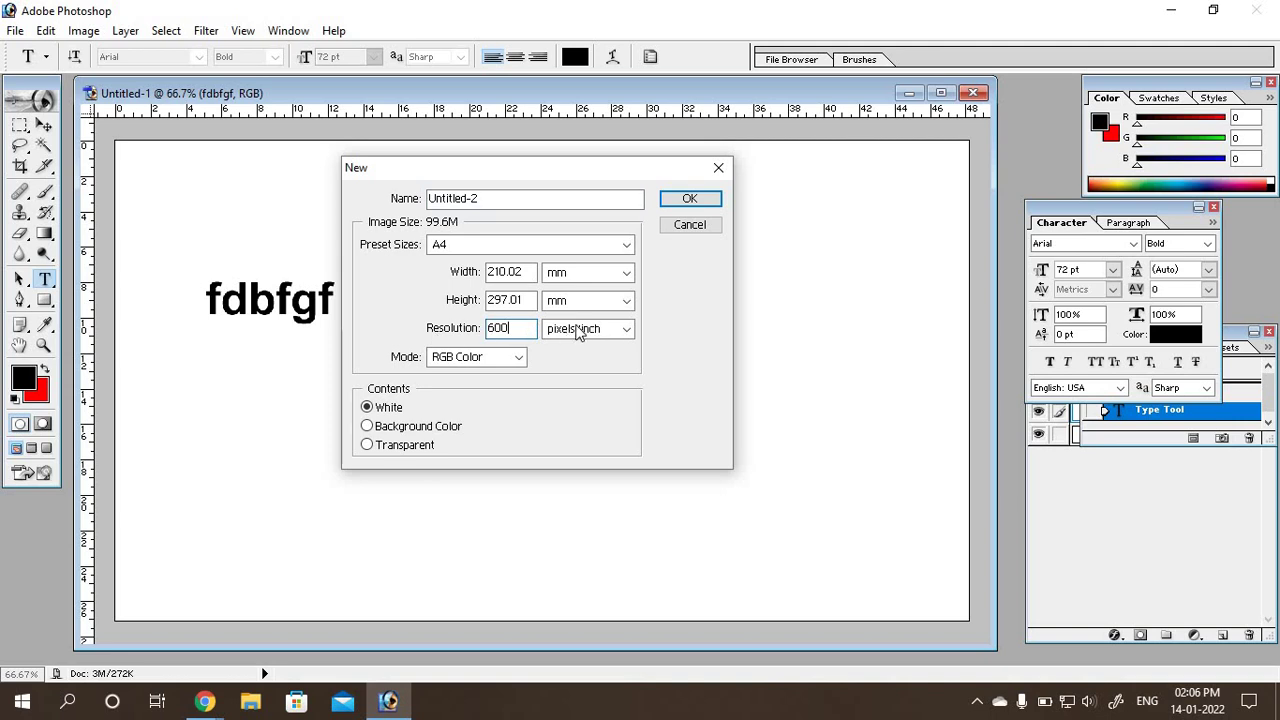
left_click_drag(510, 329, 447, 331)
type("72")
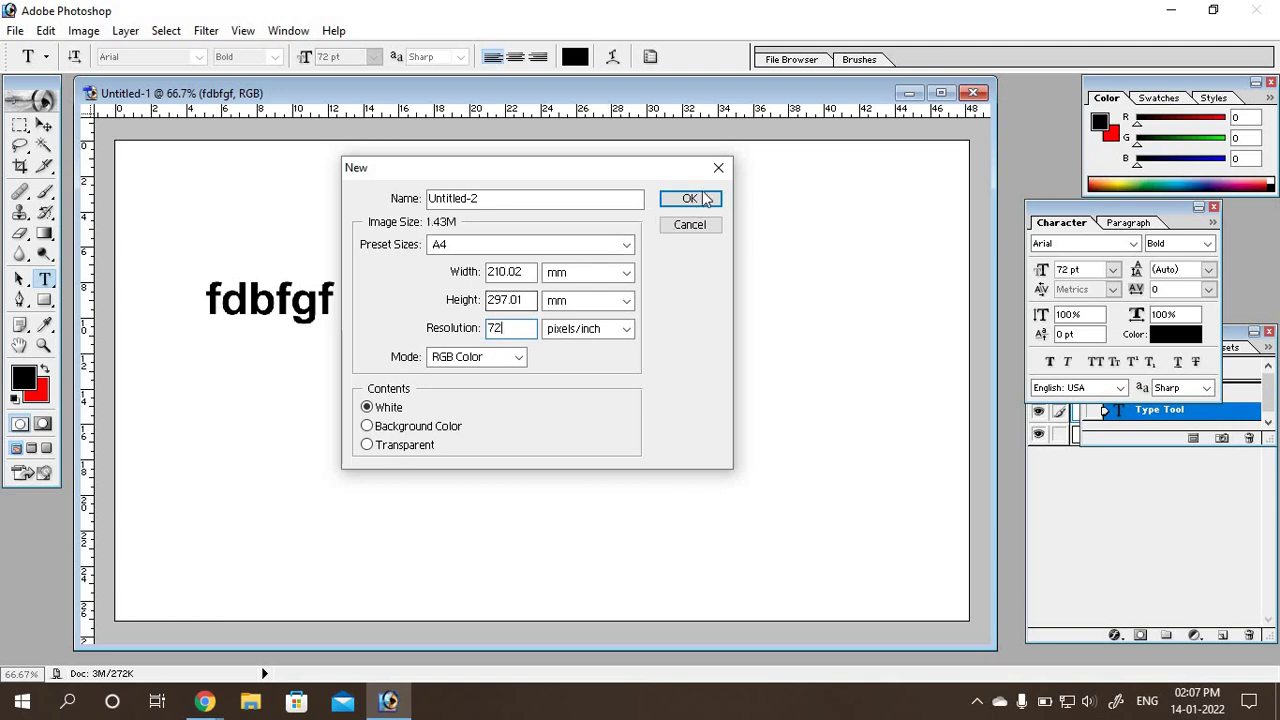
left_click(695, 200)
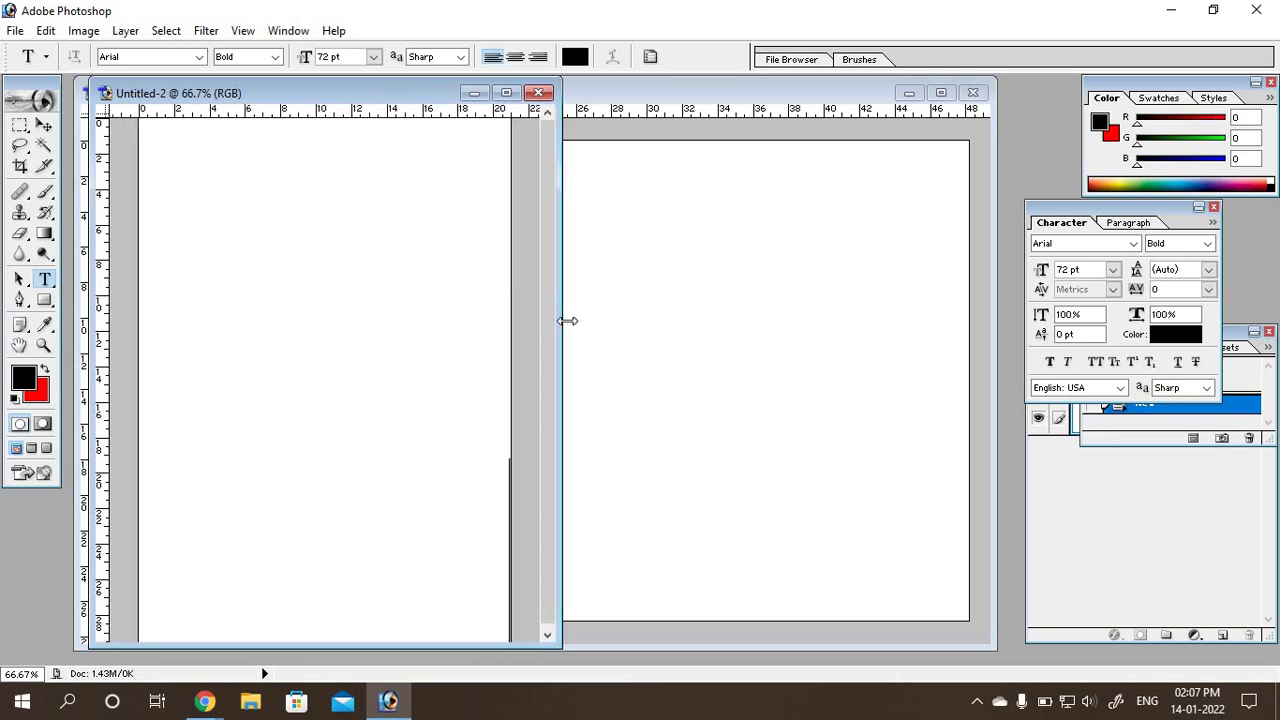
left_click_drag(487, 296, 568, 300)
left_click(545, 93)
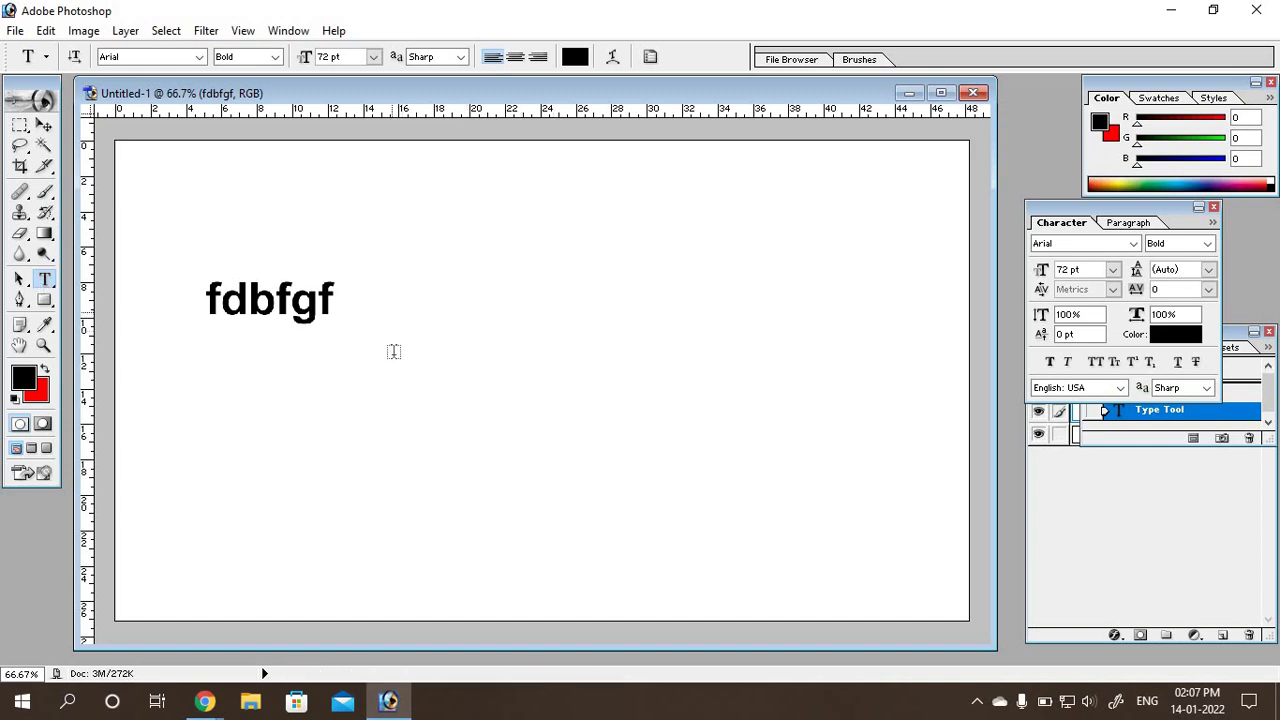
Step: Move fdbfgf higher and type a new word, fdgfg, mid-canvas
left_click(43, 125)
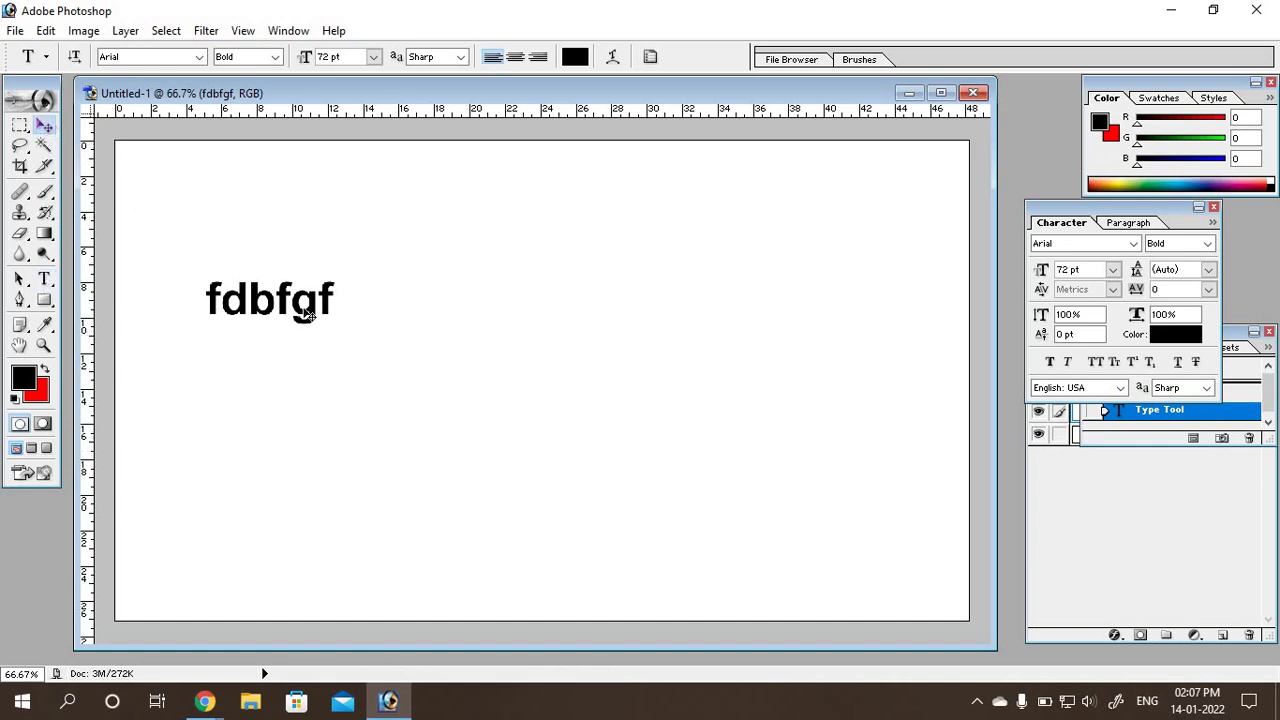
left_click_drag(396, 283, 404, 201)
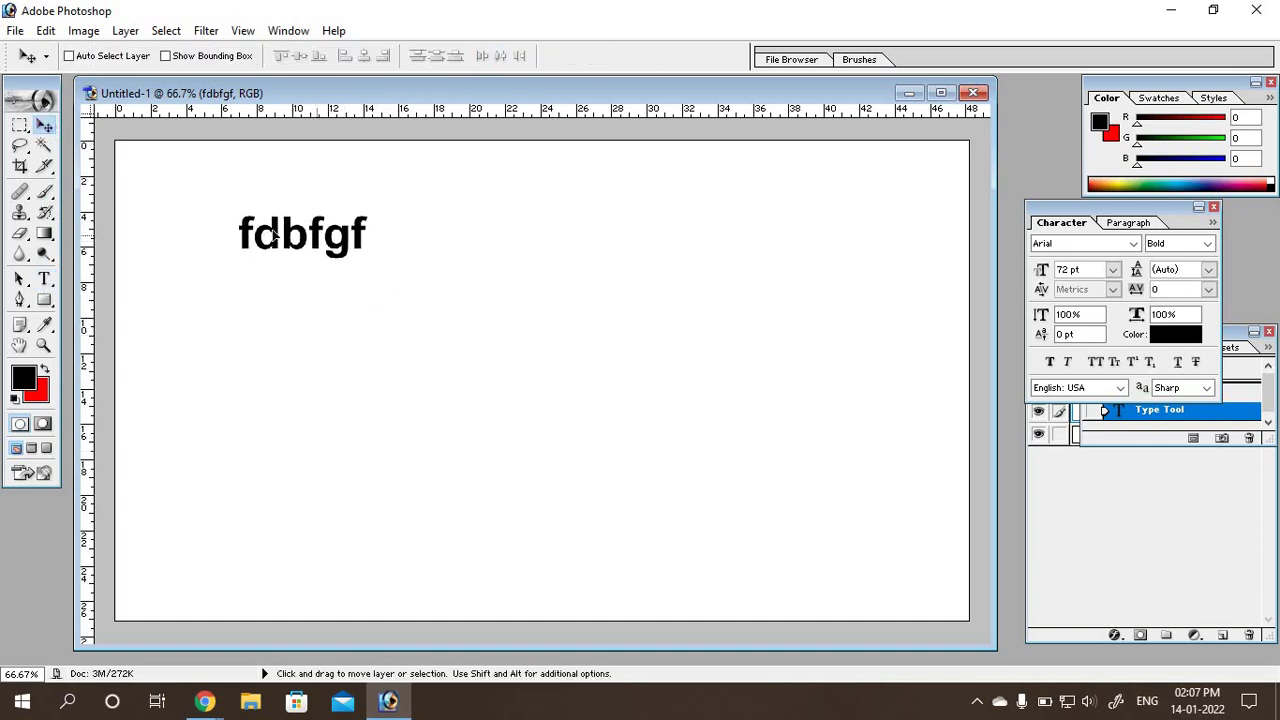
left_click(44, 280)
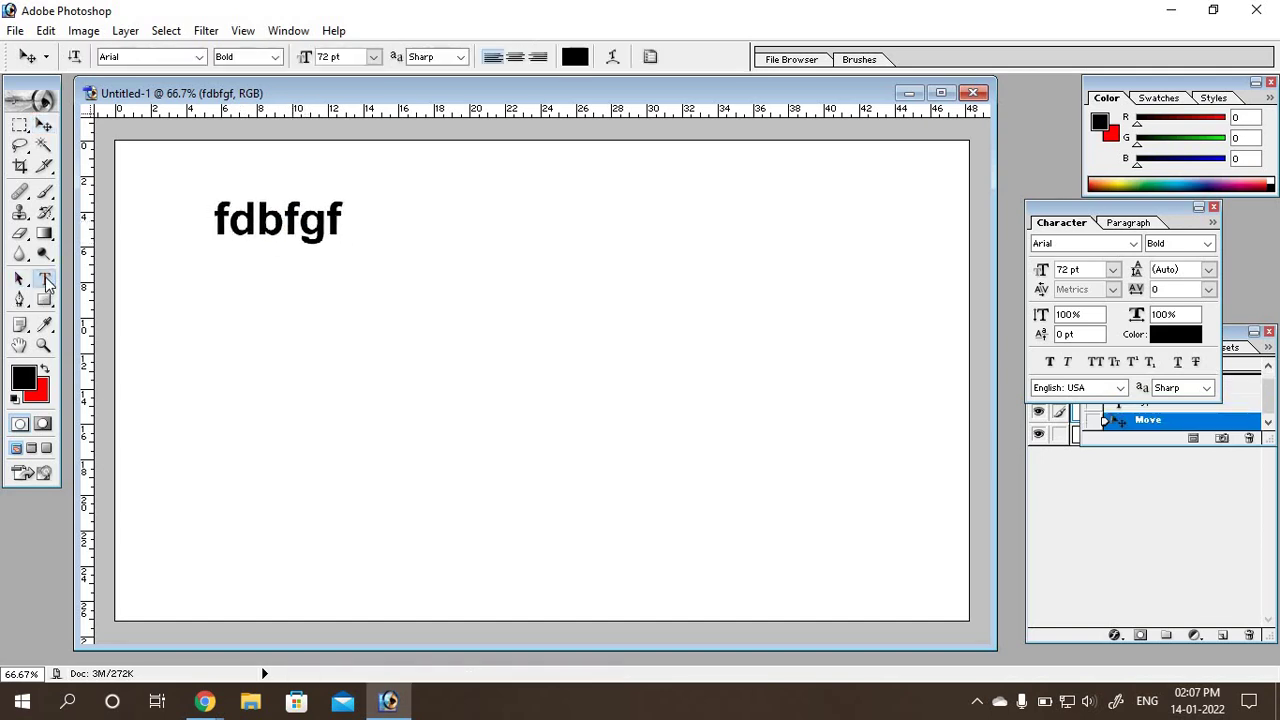
left_click(408, 440)
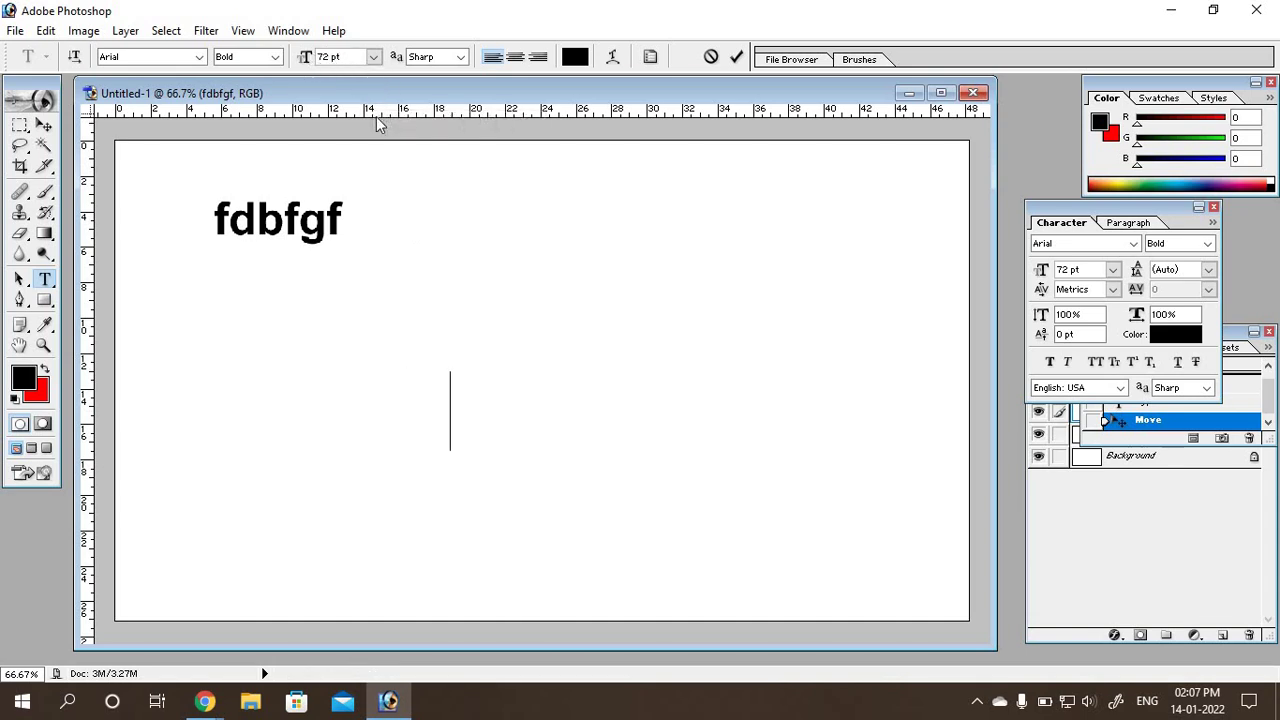
type("fdgfg")
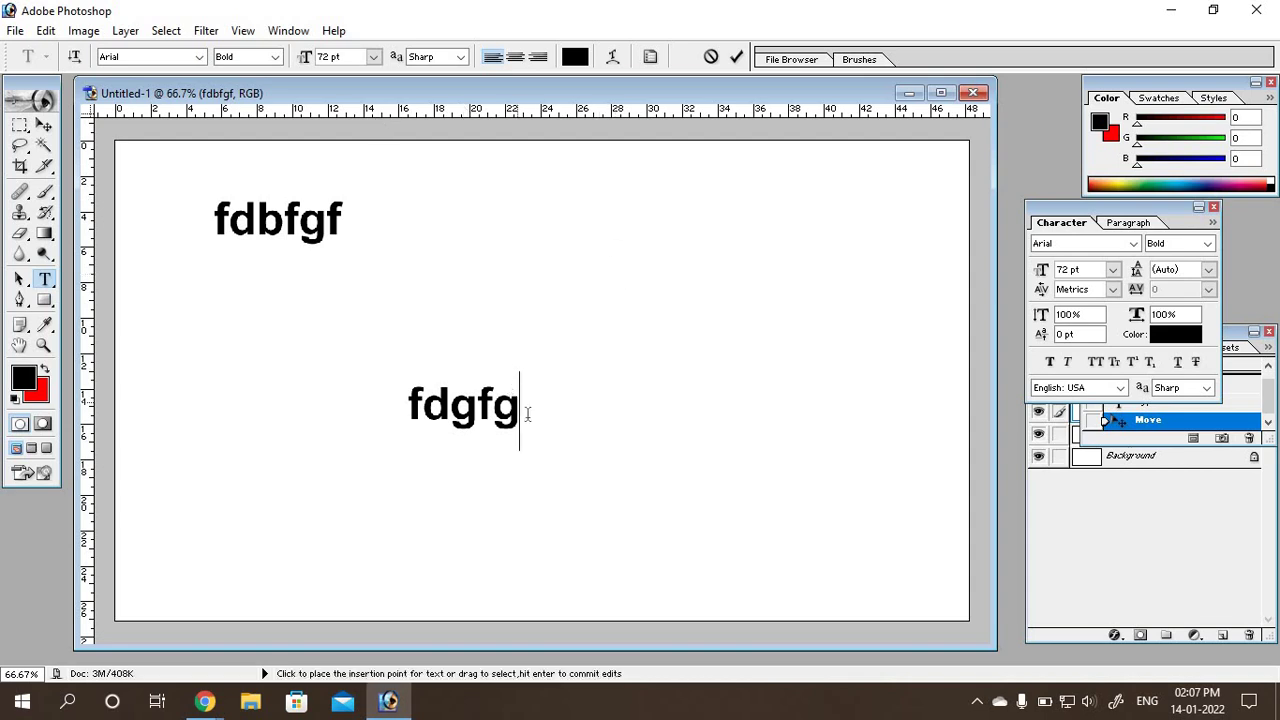
Step: Set fdgfg to 200 pt and move it up and to the right
left_click_drag(527, 414, 400, 412)
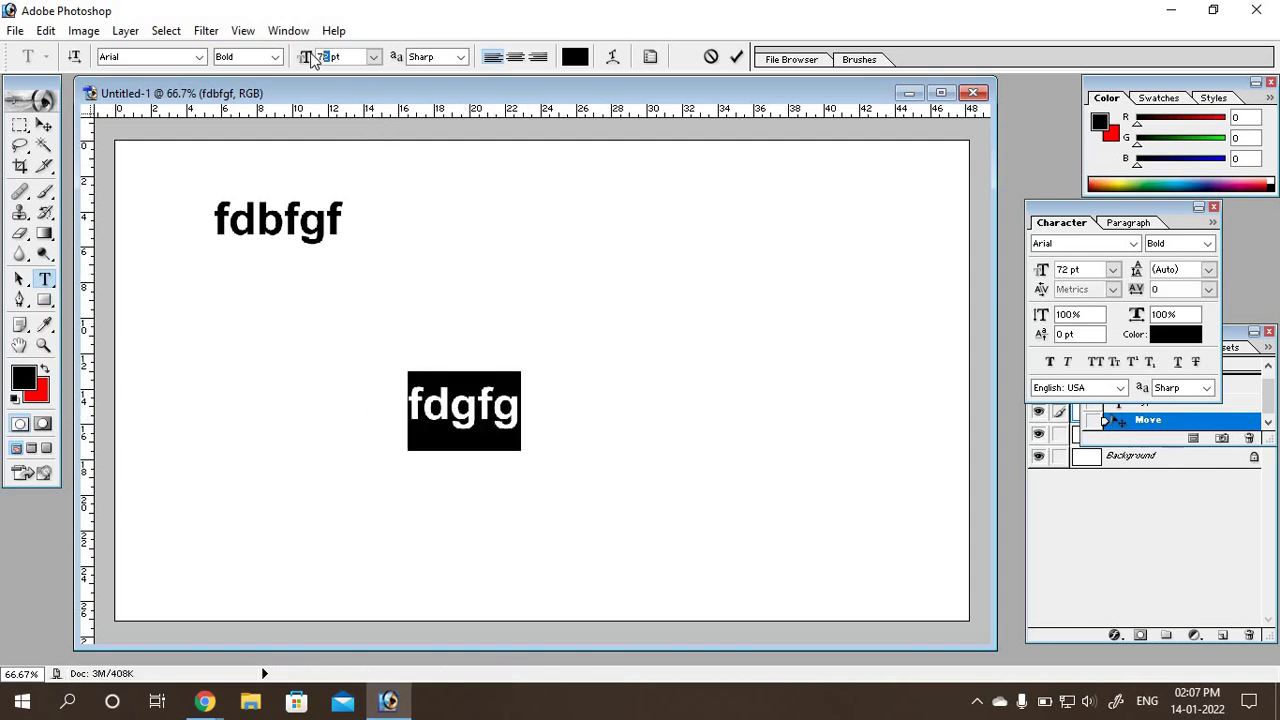
type("200")
key("Return")
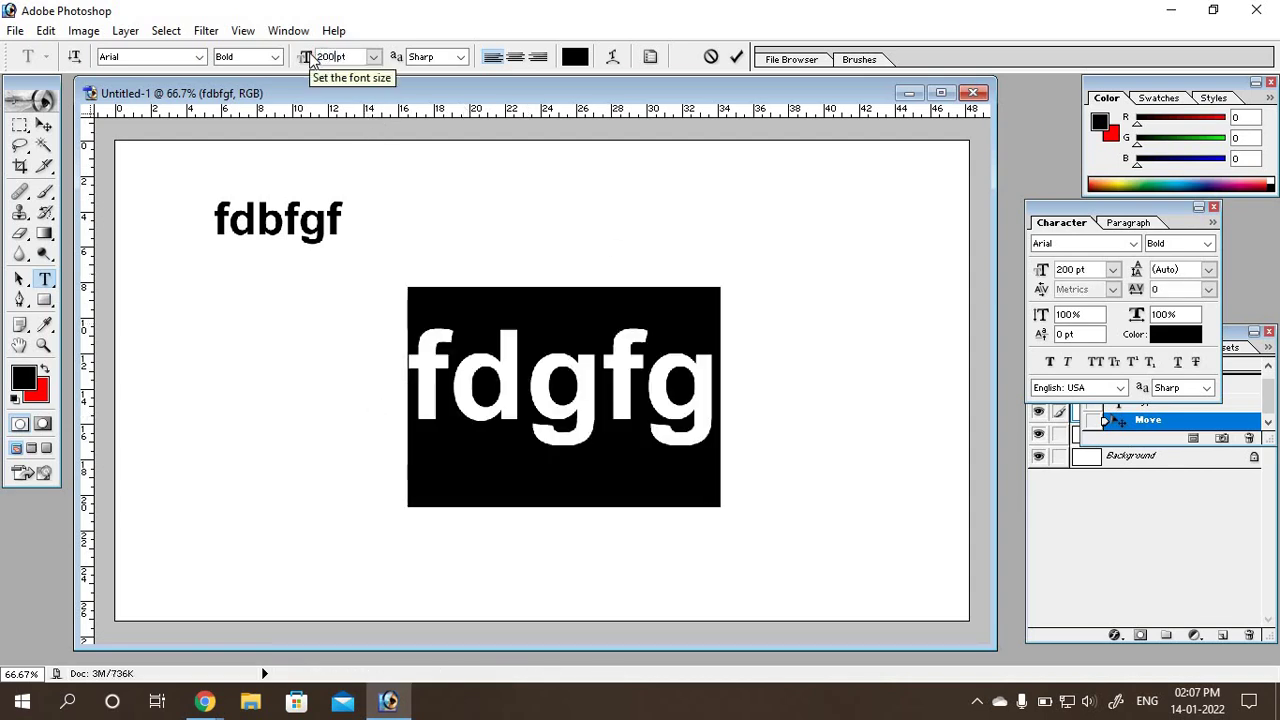
left_click(44, 124)
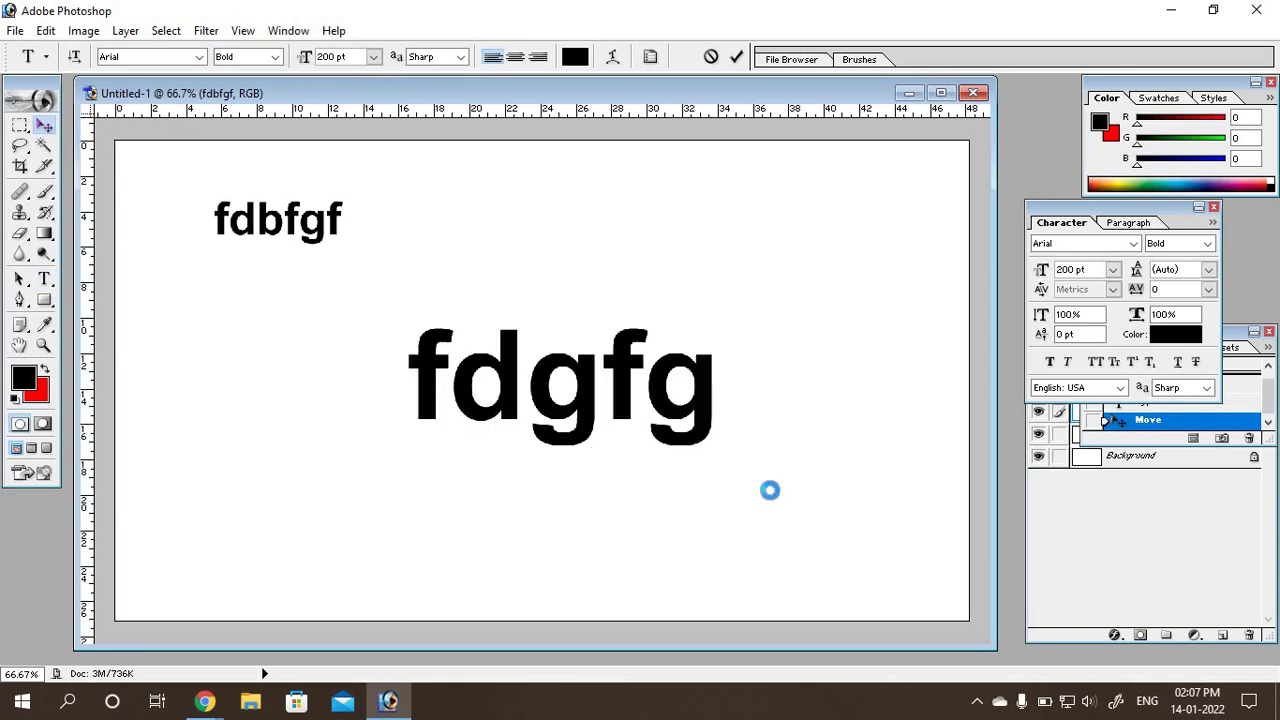
left_click_drag(649, 388, 744, 250)
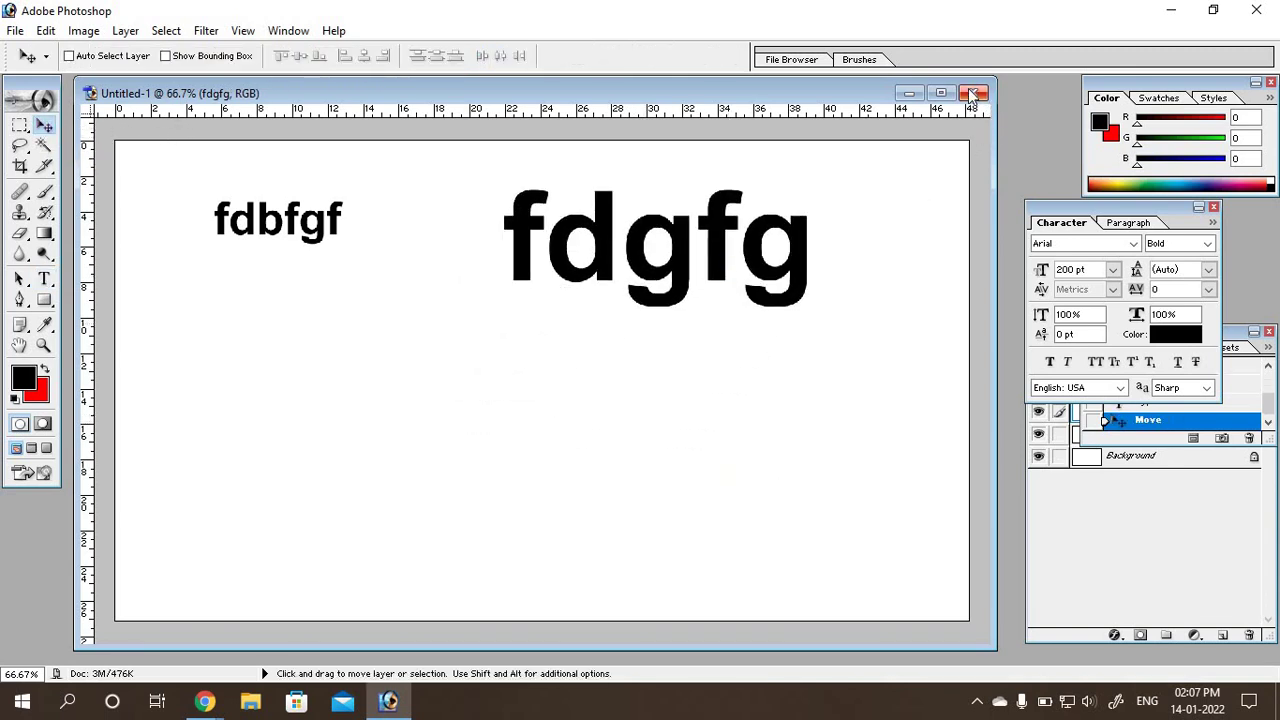
Step: Close the text document unsaved and create a new 1024 x 576 Wide PAL canvas
left_click(973, 93)
left_click(643, 272)
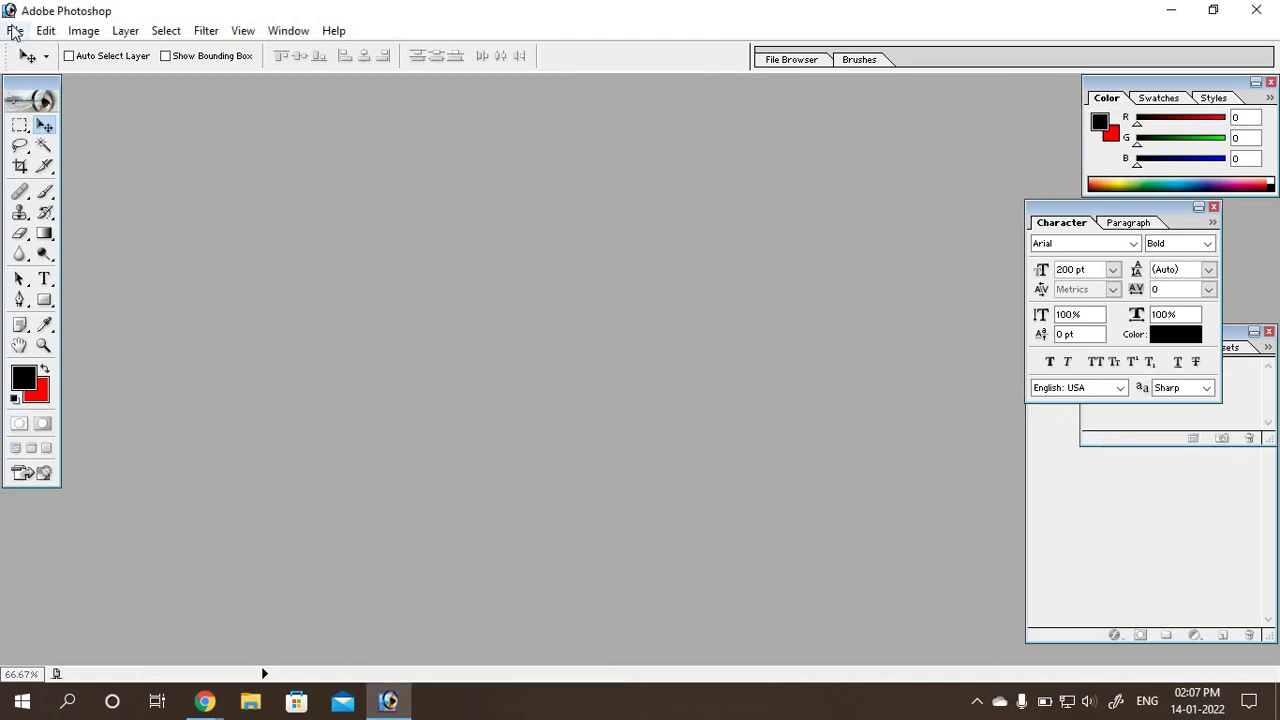
left_click(15, 30)
left_click(22, 50)
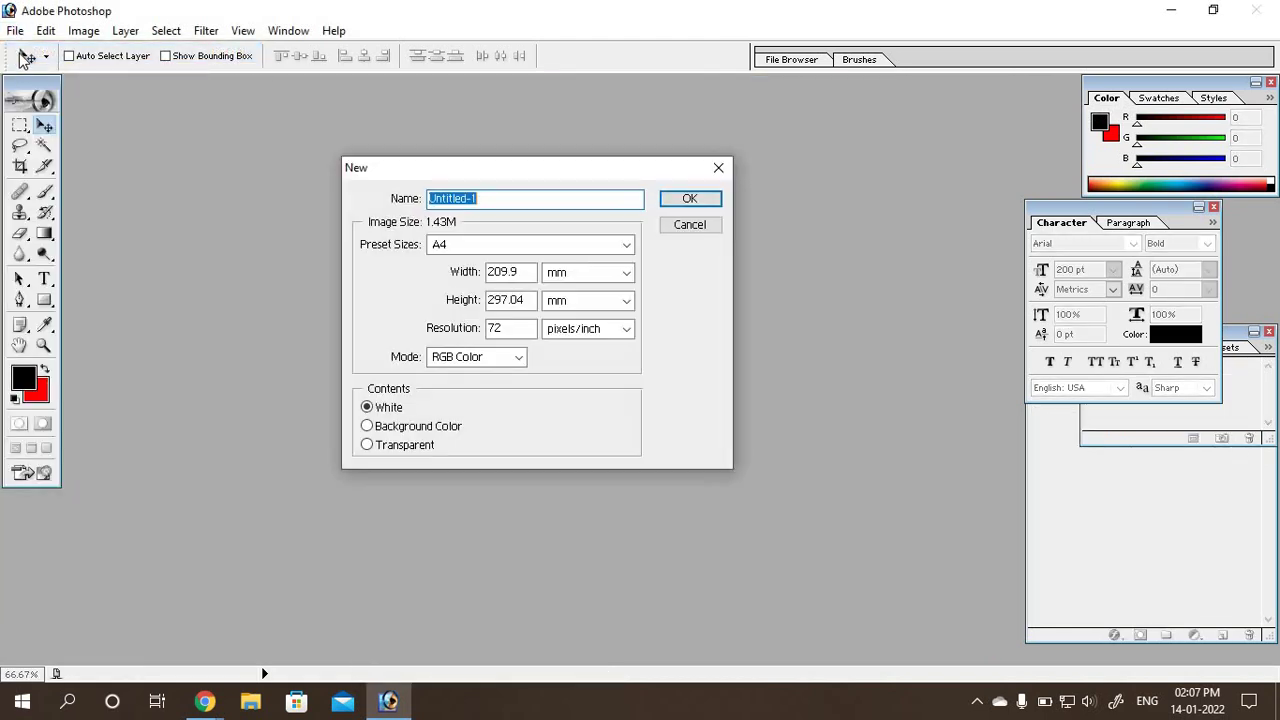
left_click(598, 247)
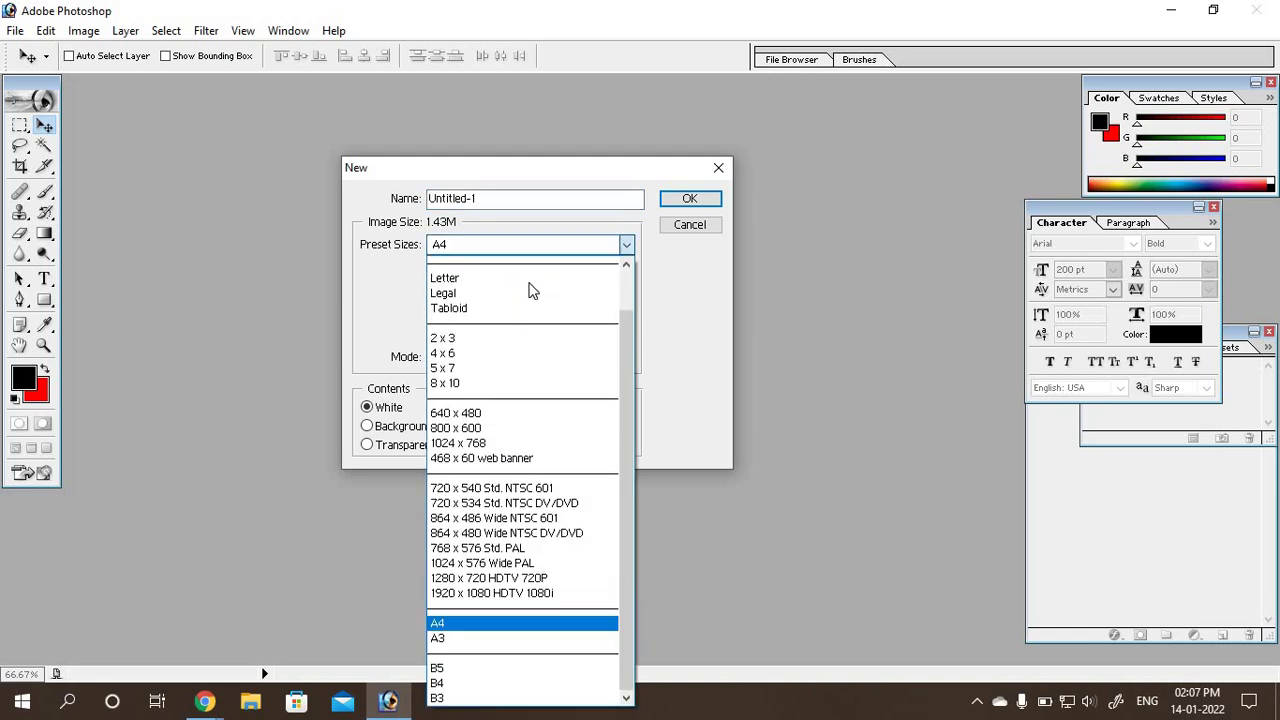
left_click(447, 564)
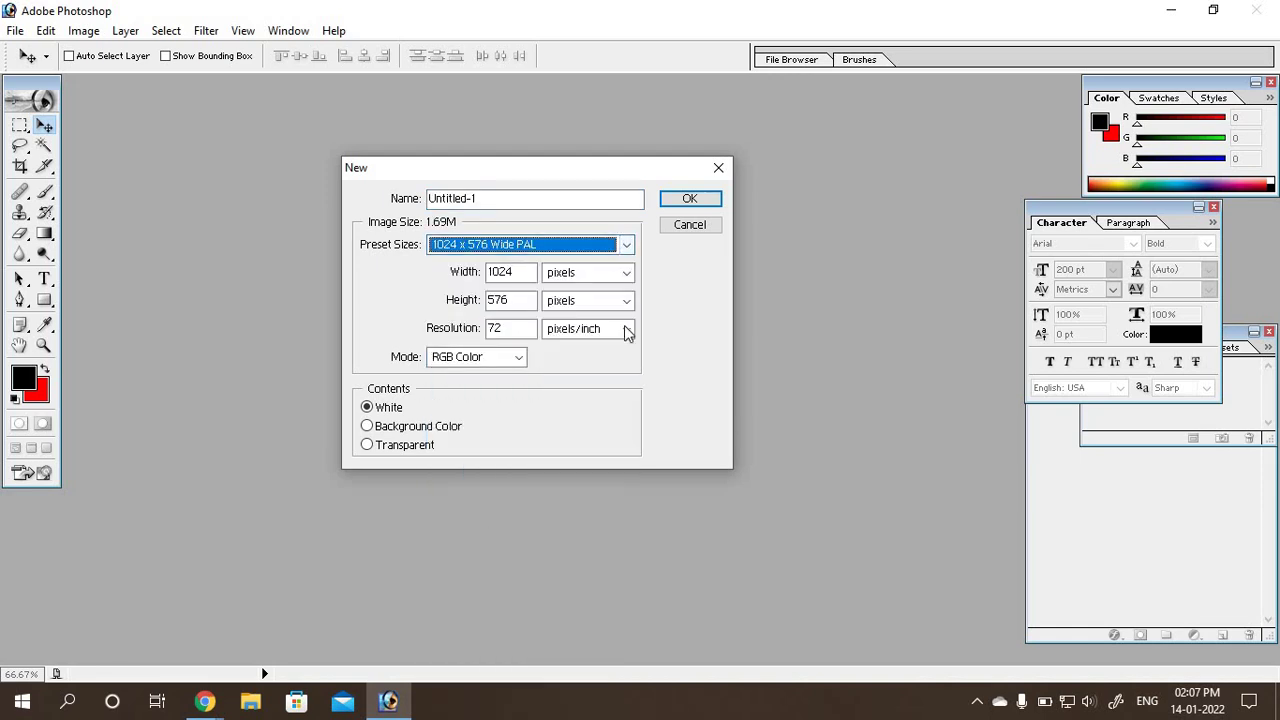
left_click(688, 198)
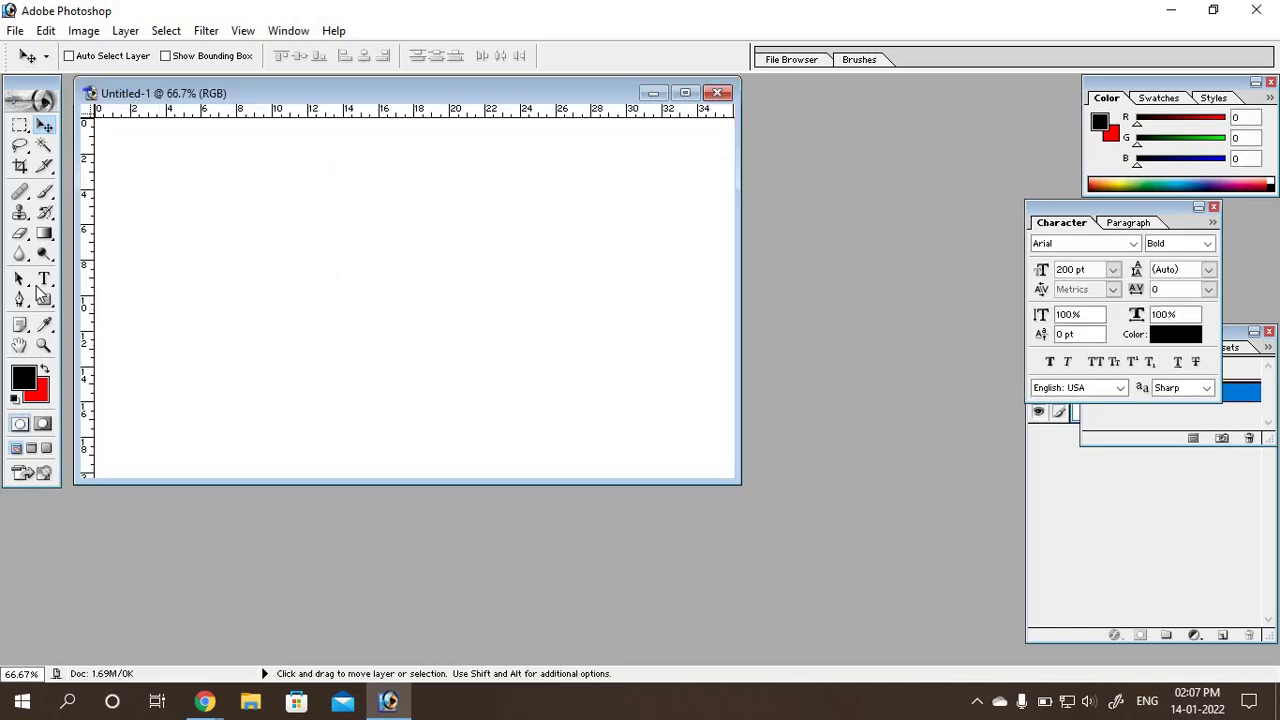
left_click(43, 280)
Step: Discard test text 'vfgbf', then reposition and enlarge the document window
left_click(241, 230)
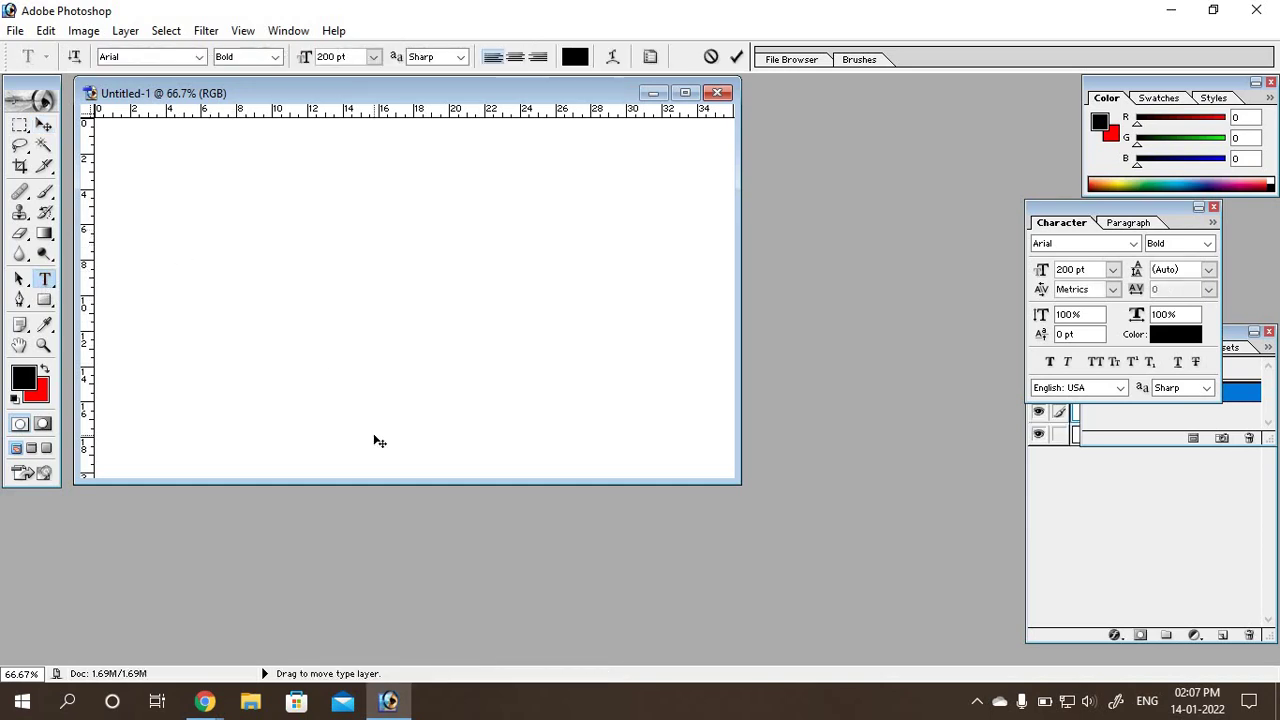
type("vfgbf")
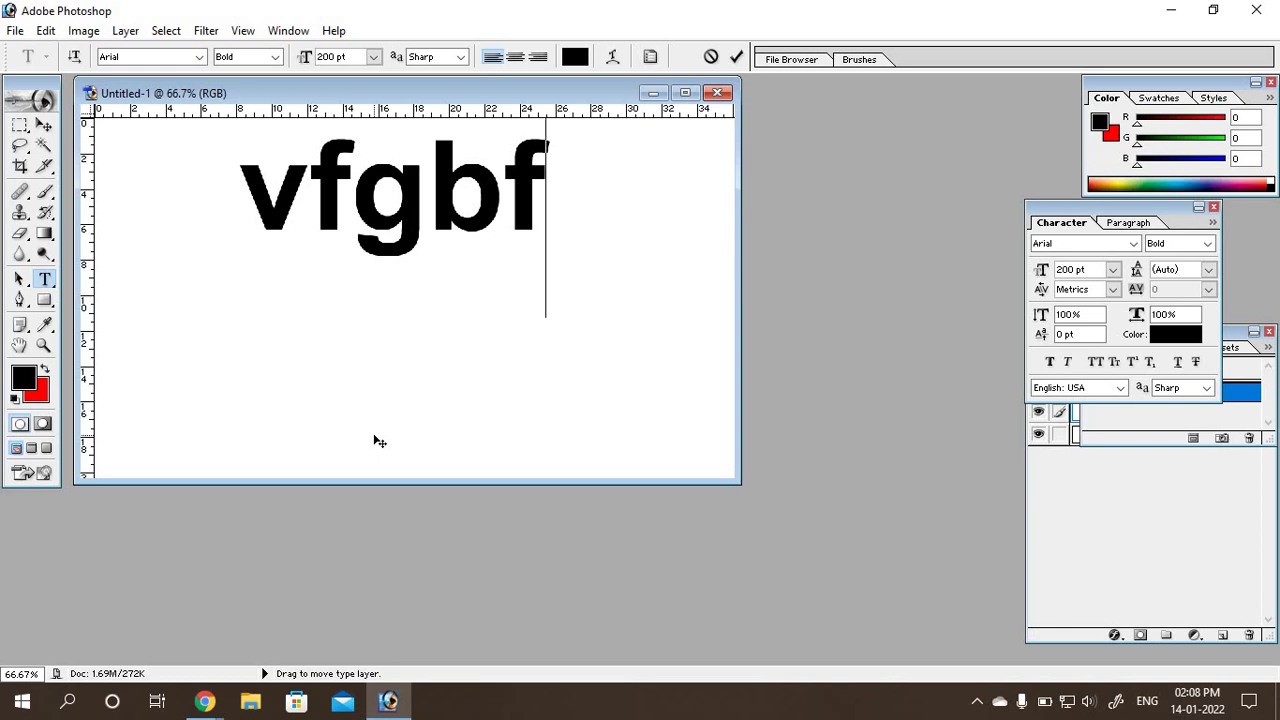
key("BackSpace")
key("BackSpace")
key("BackSpace")
key("BackSpace")
key("BackSpace")
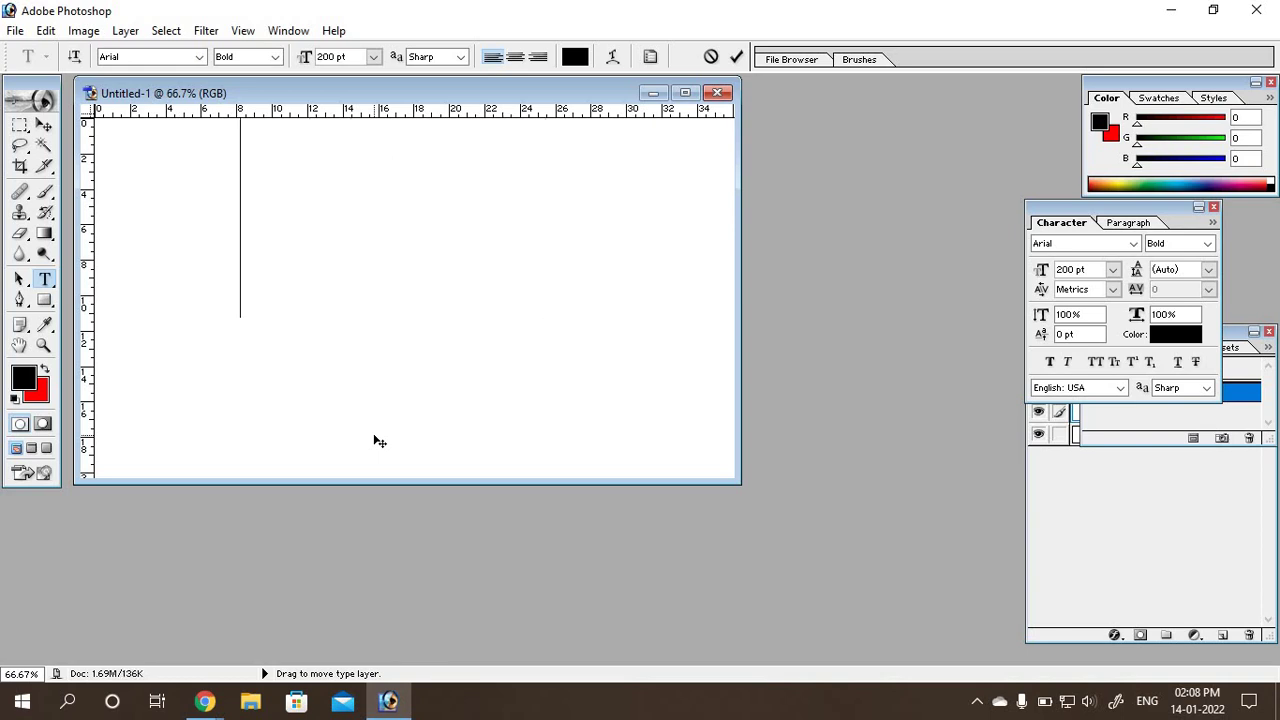
key("Escape")
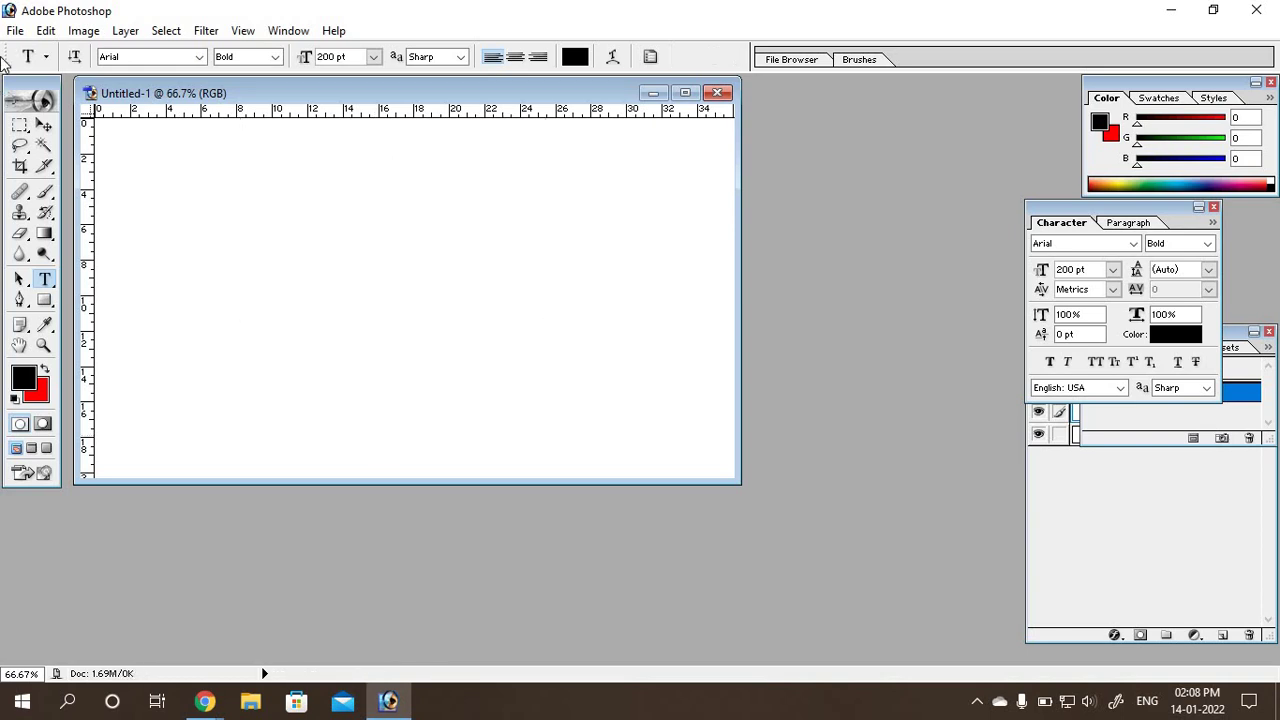
left_click_drag(241, 97, 311, 143)
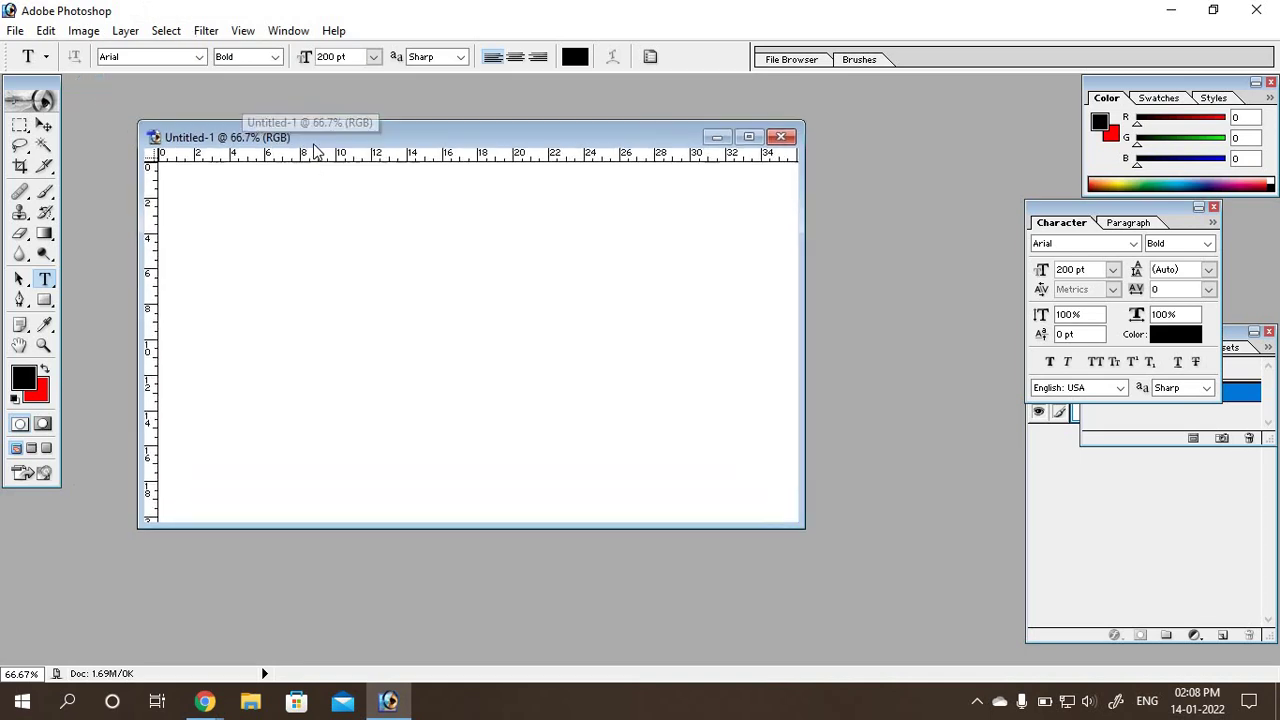
left_click_drag(805, 524, 927, 593)
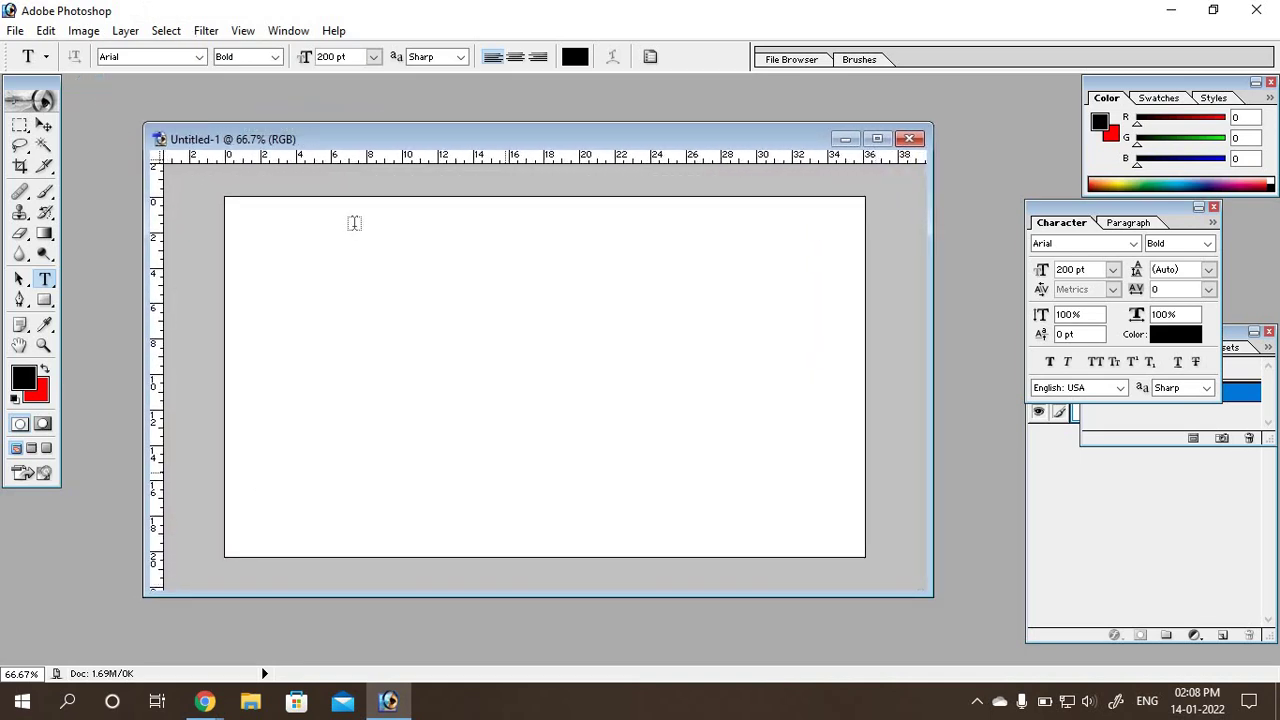
left_click_drag(343, 143, 320, 127)
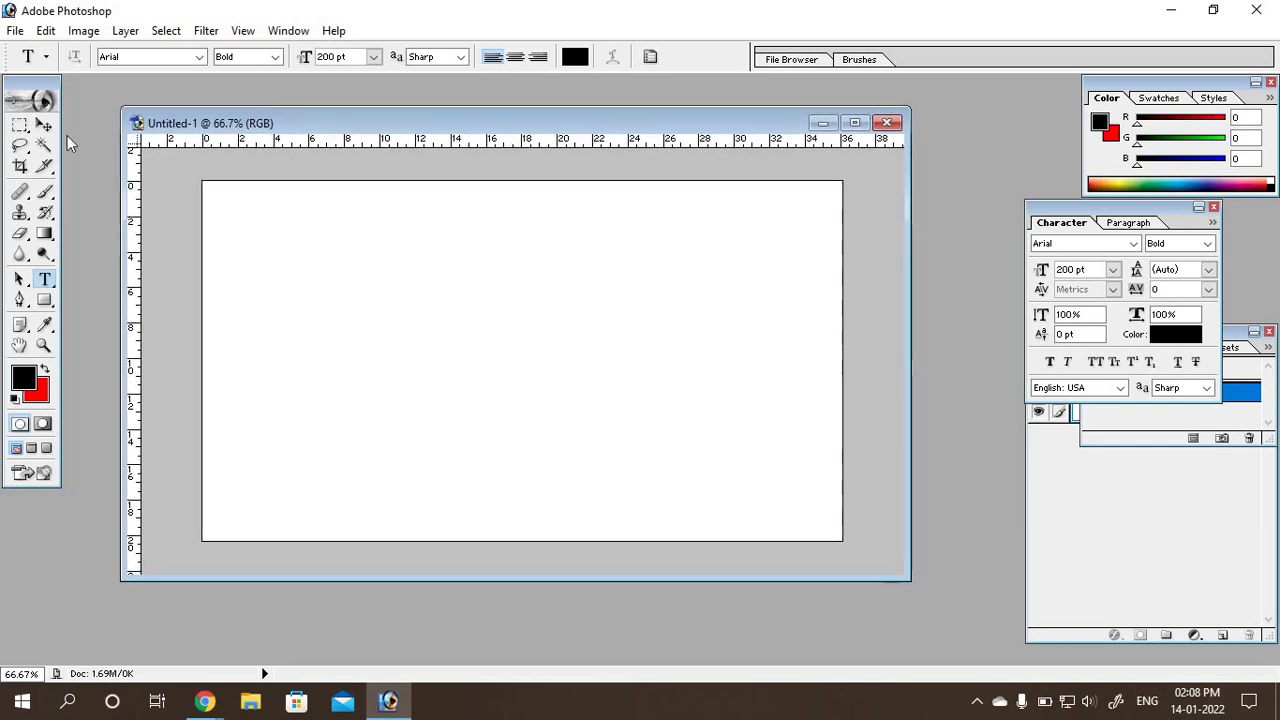
Step: Type fdgfgf on the canvas, shift it left, then switch to the Google Meet window
left_click(44, 125)
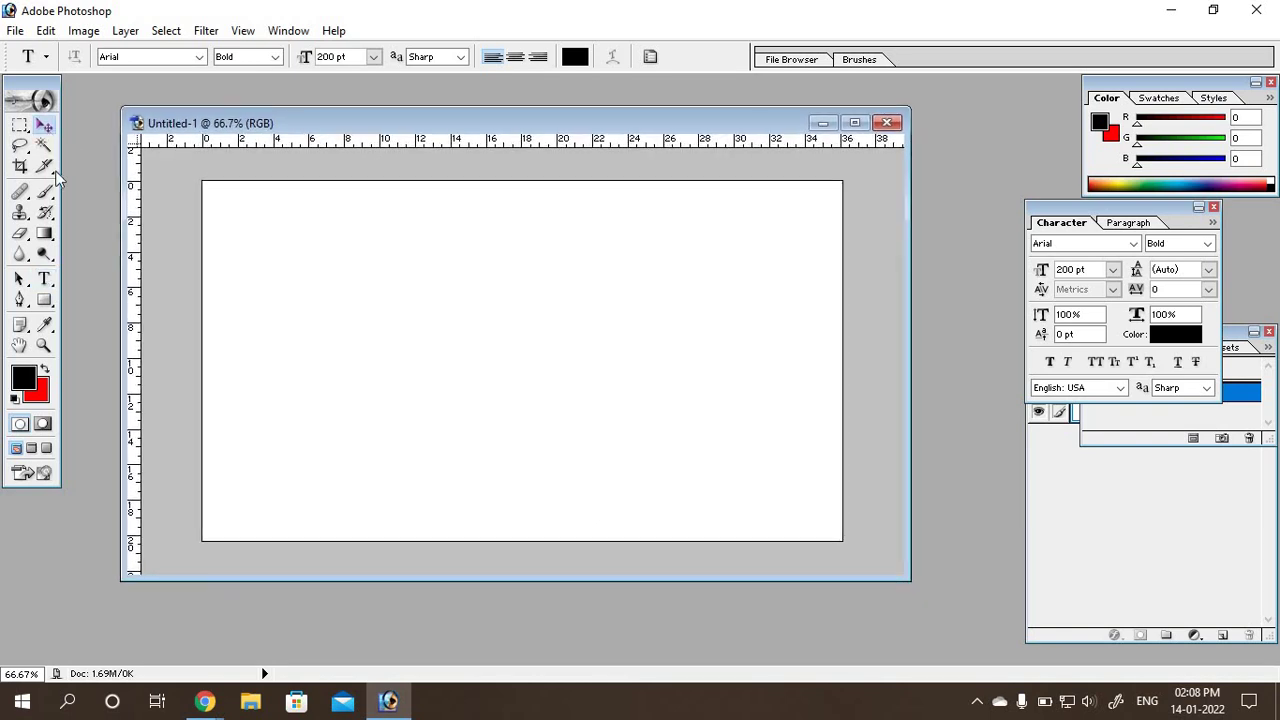
left_click(45, 281)
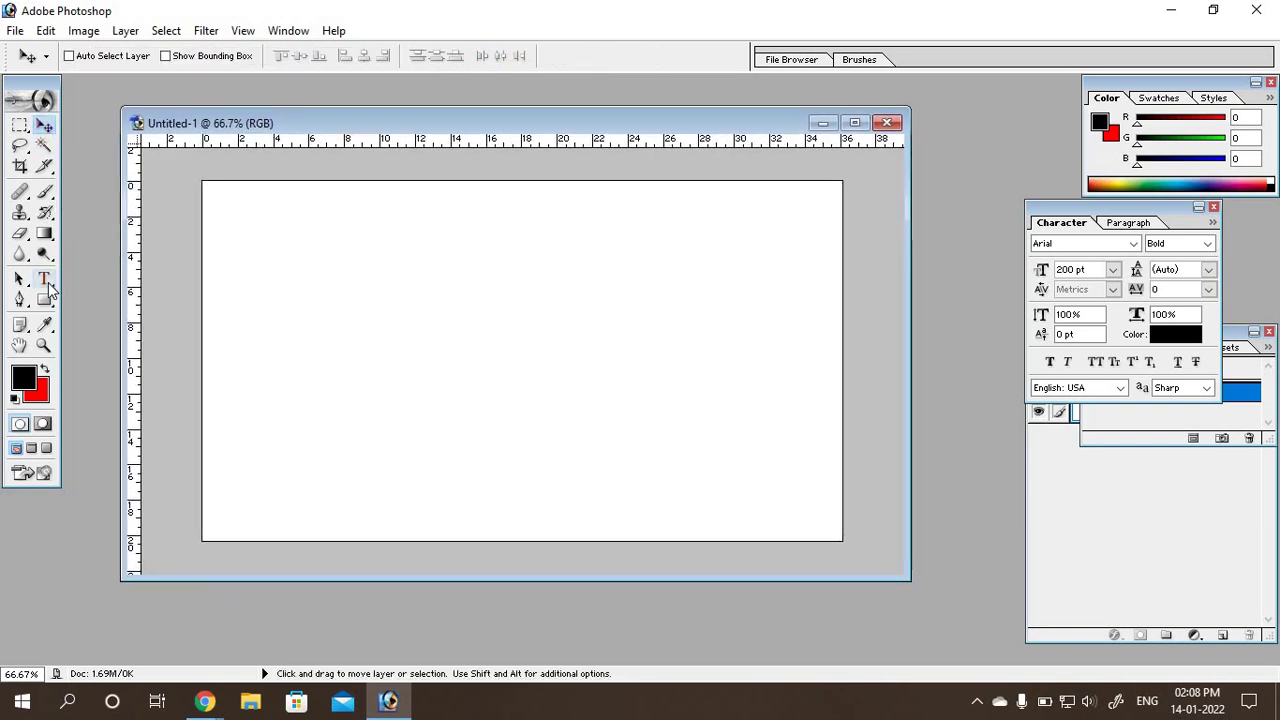
left_click(354, 318)
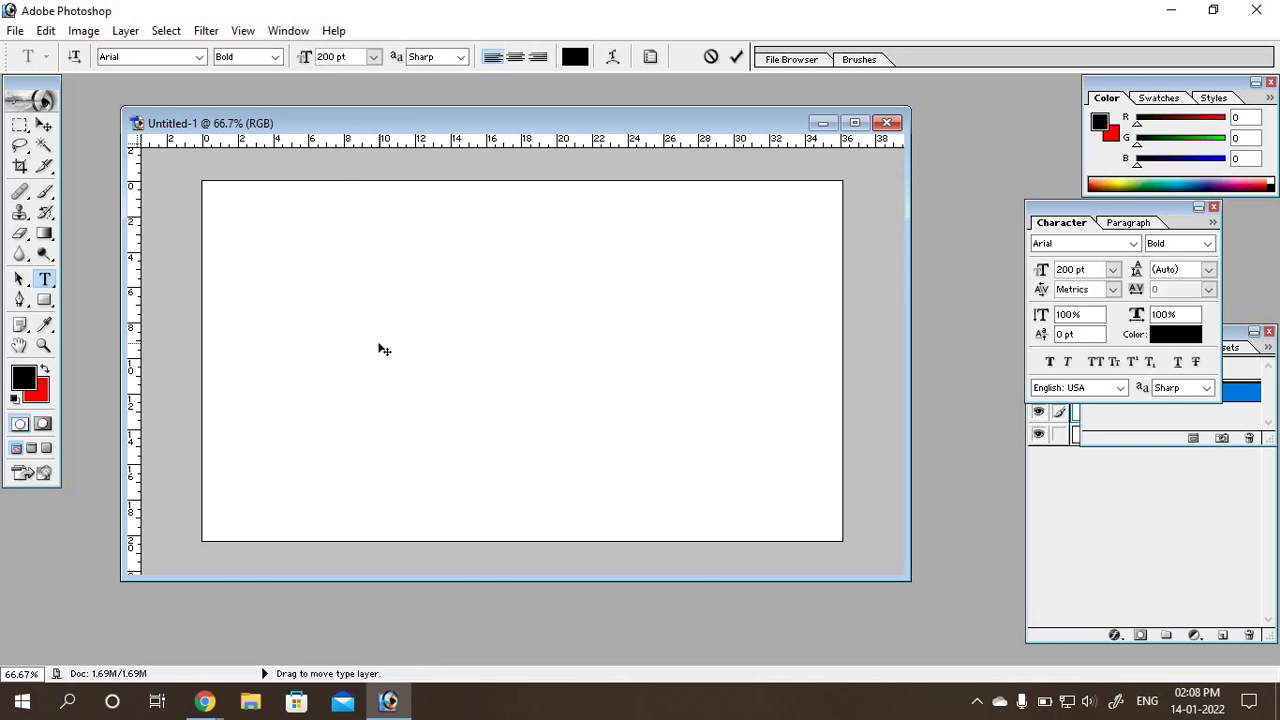
type("fdgfgf")
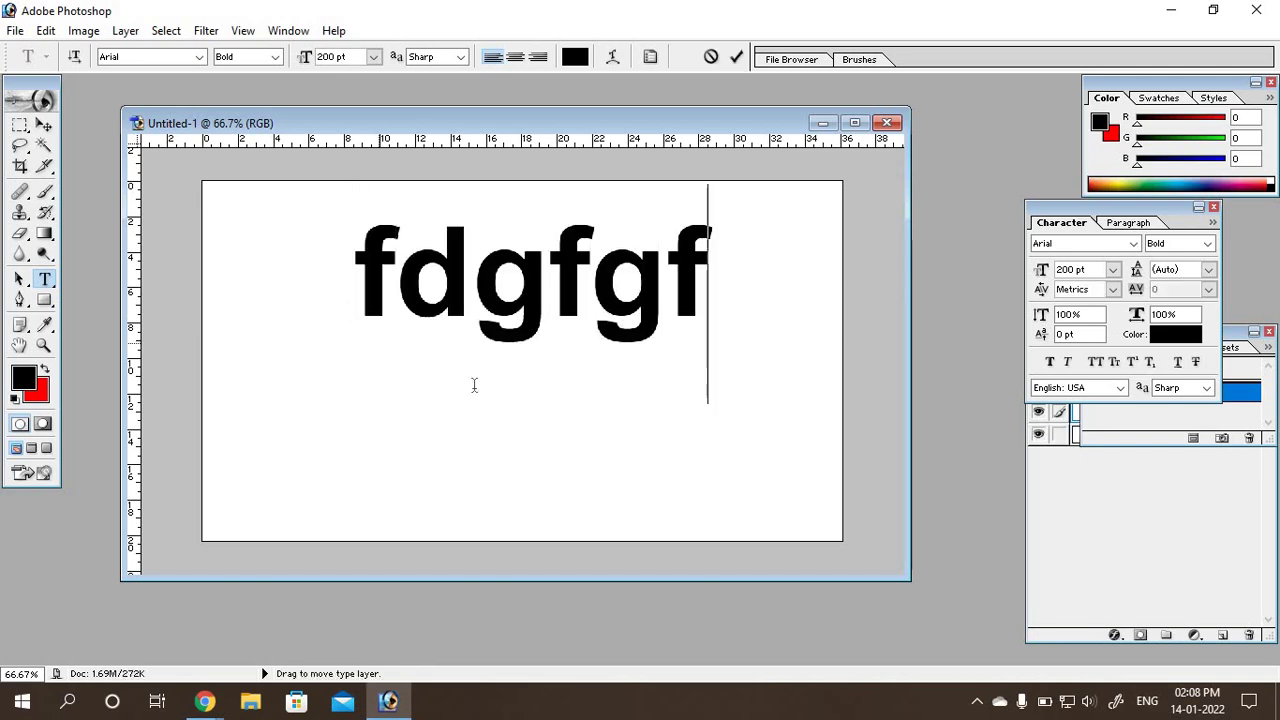
left_click_drag(670, 472, 473, 474)
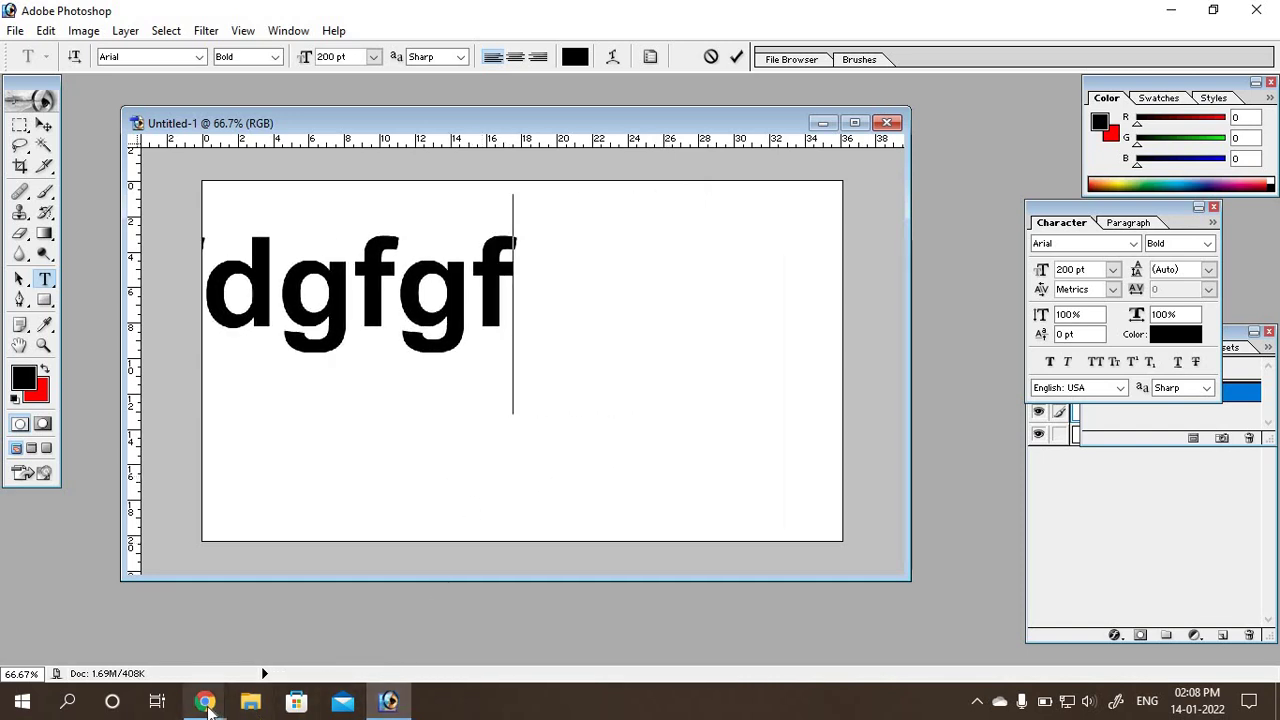
left_click(205, 700)
left_click(151, 583)
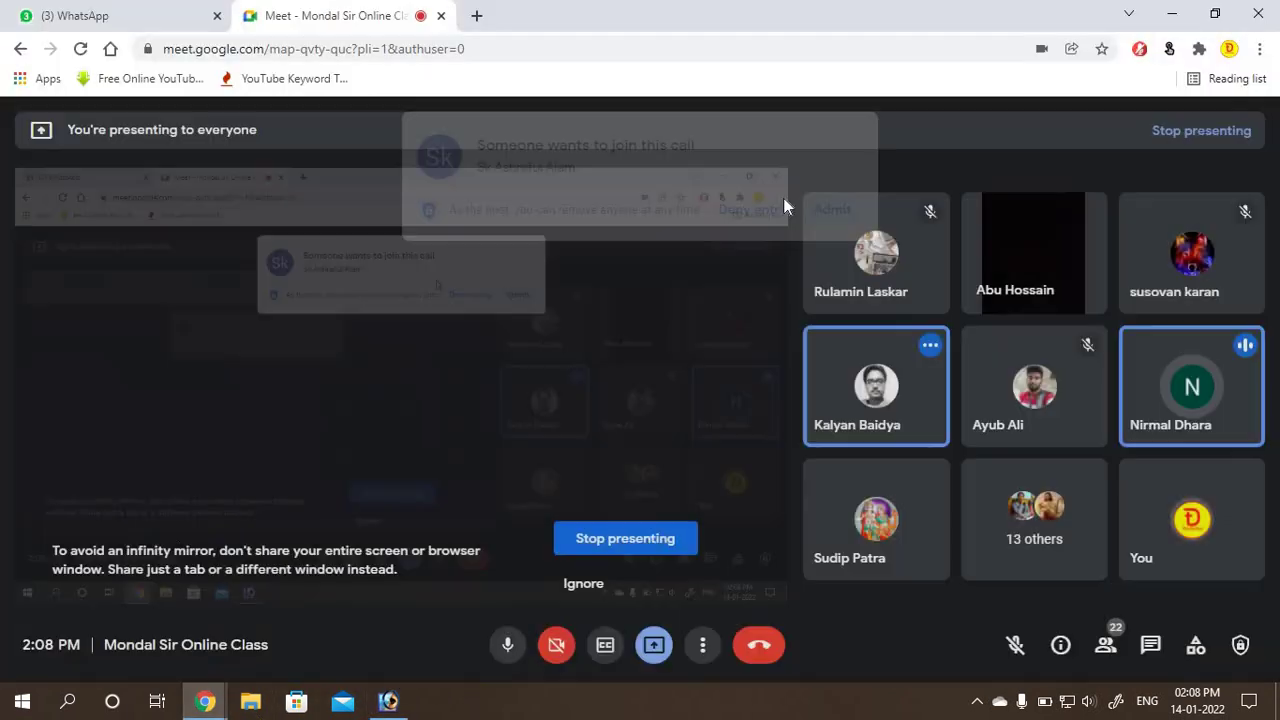
Step: Back in Photoshop, shift fdgfgf into view, commit it, and move it up and left
left_click(388, 700)
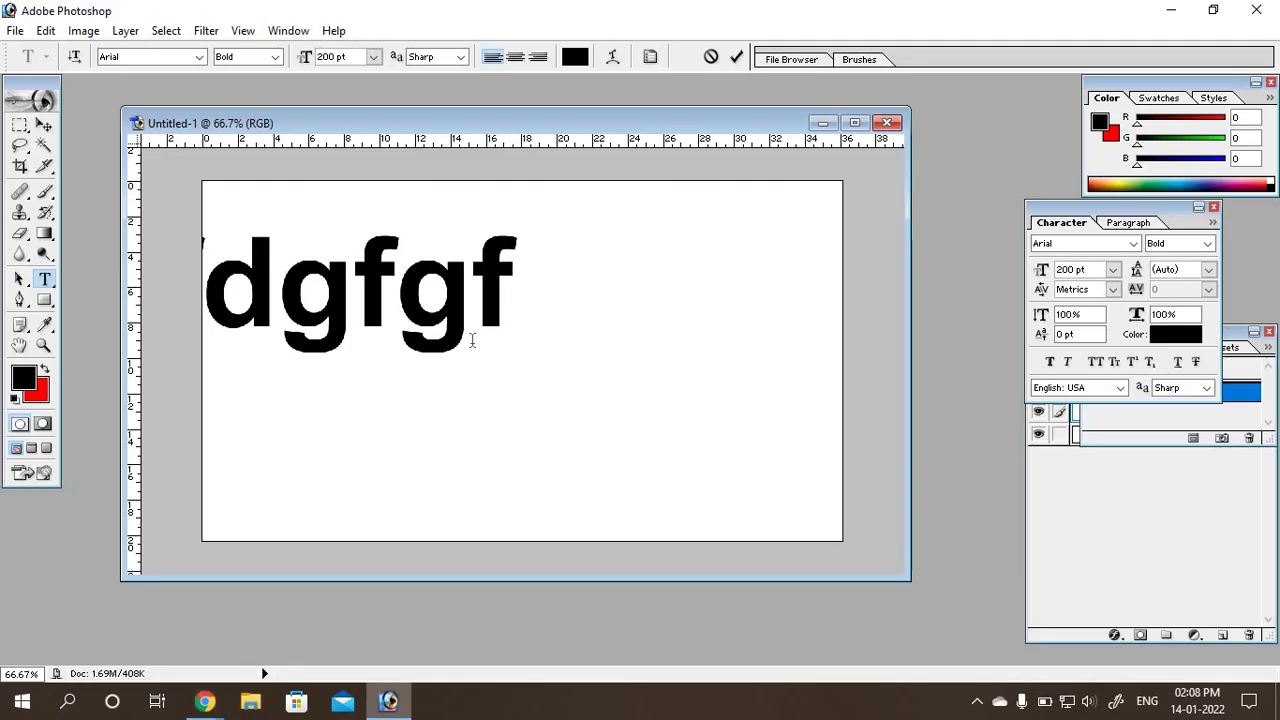
left_click_drag(514, 457, 600, 458)
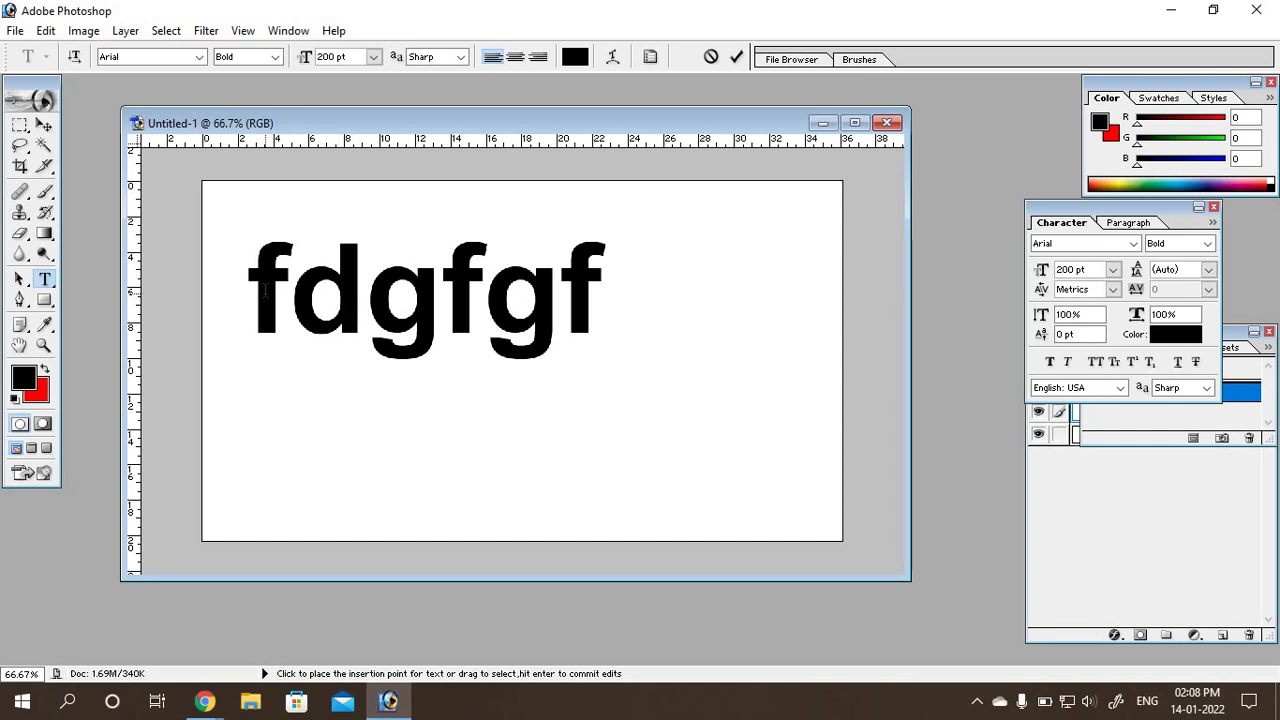
left_click_drag(249, 290, 625, 288)
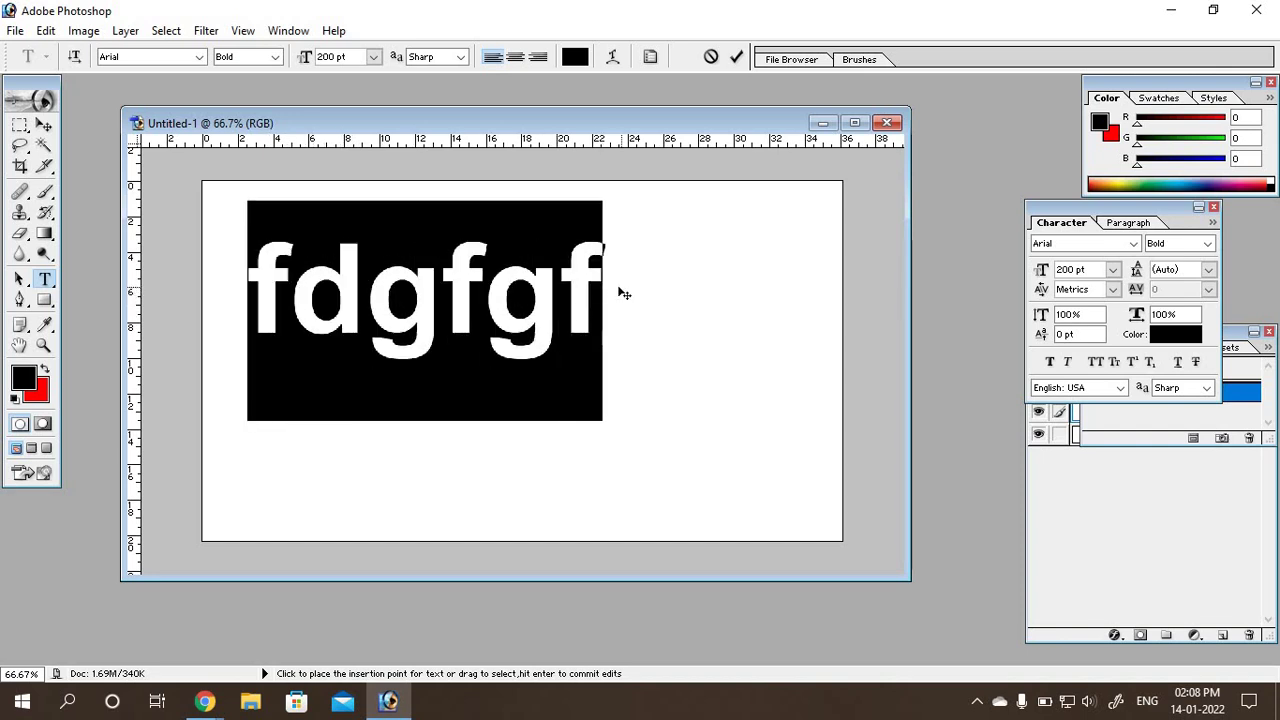
left_click(560, 290)
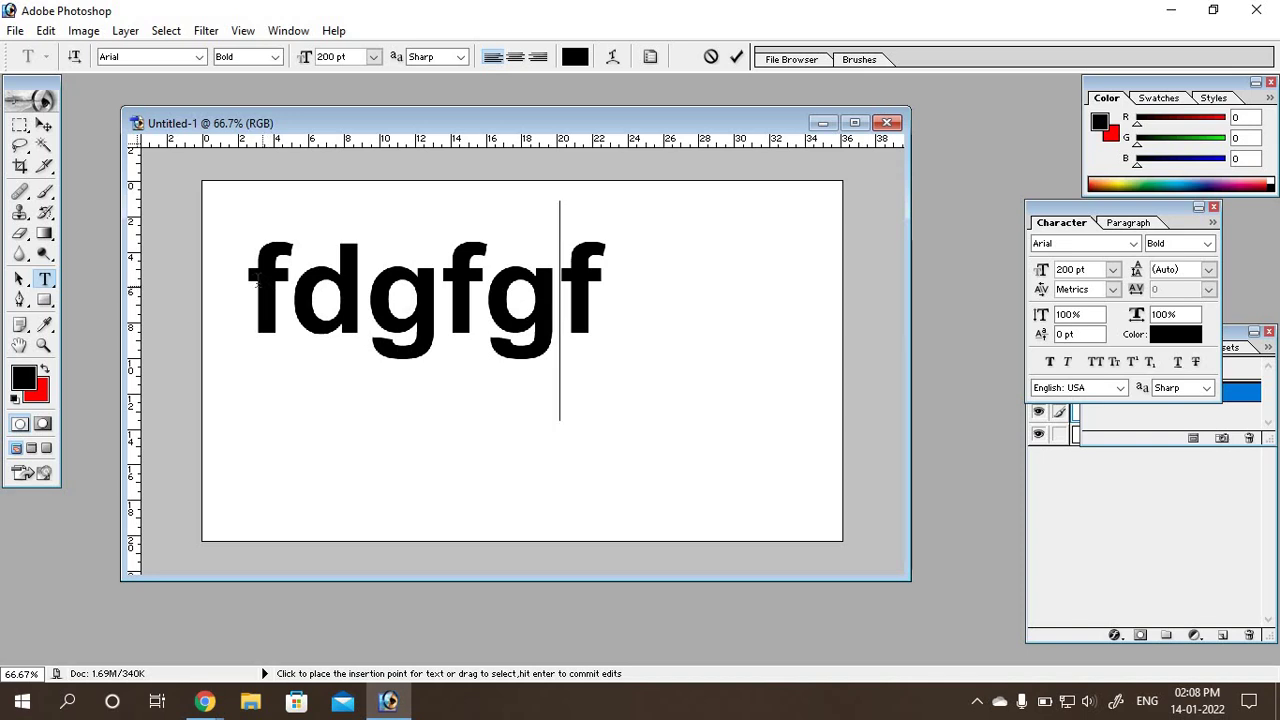
left_click_drag(603, 278, 258, 295)
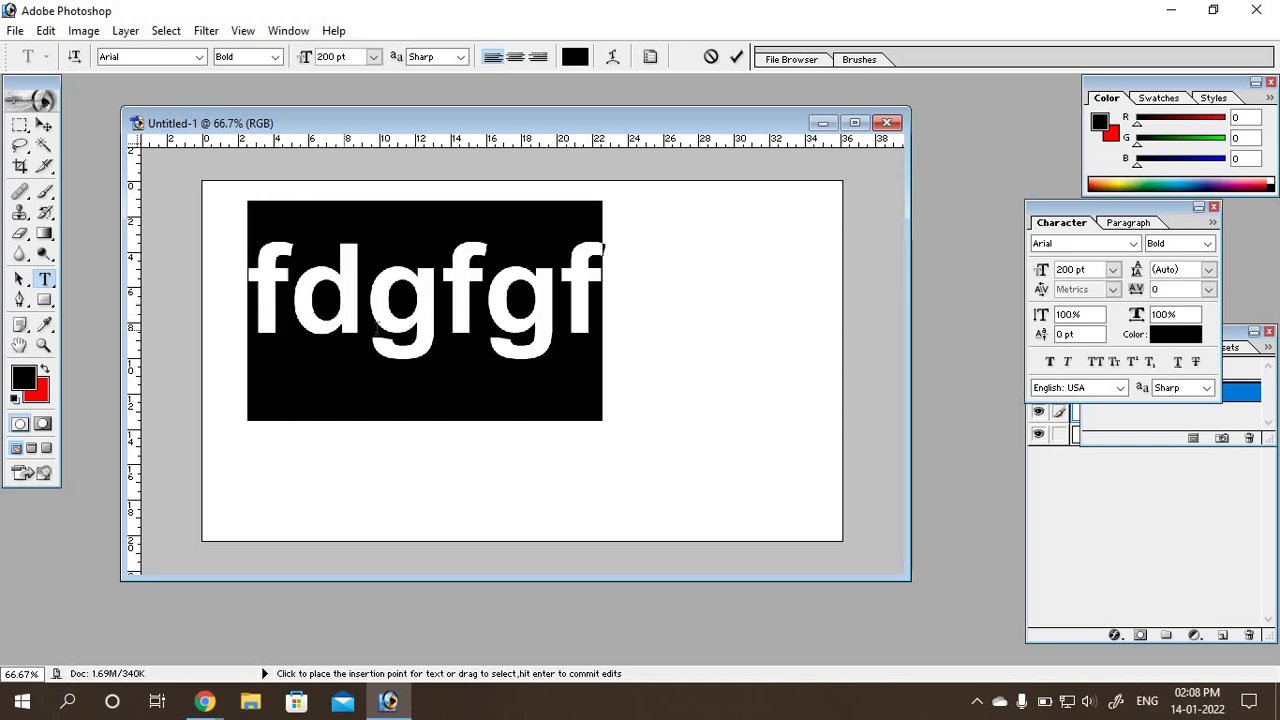
left_click(377, 328)
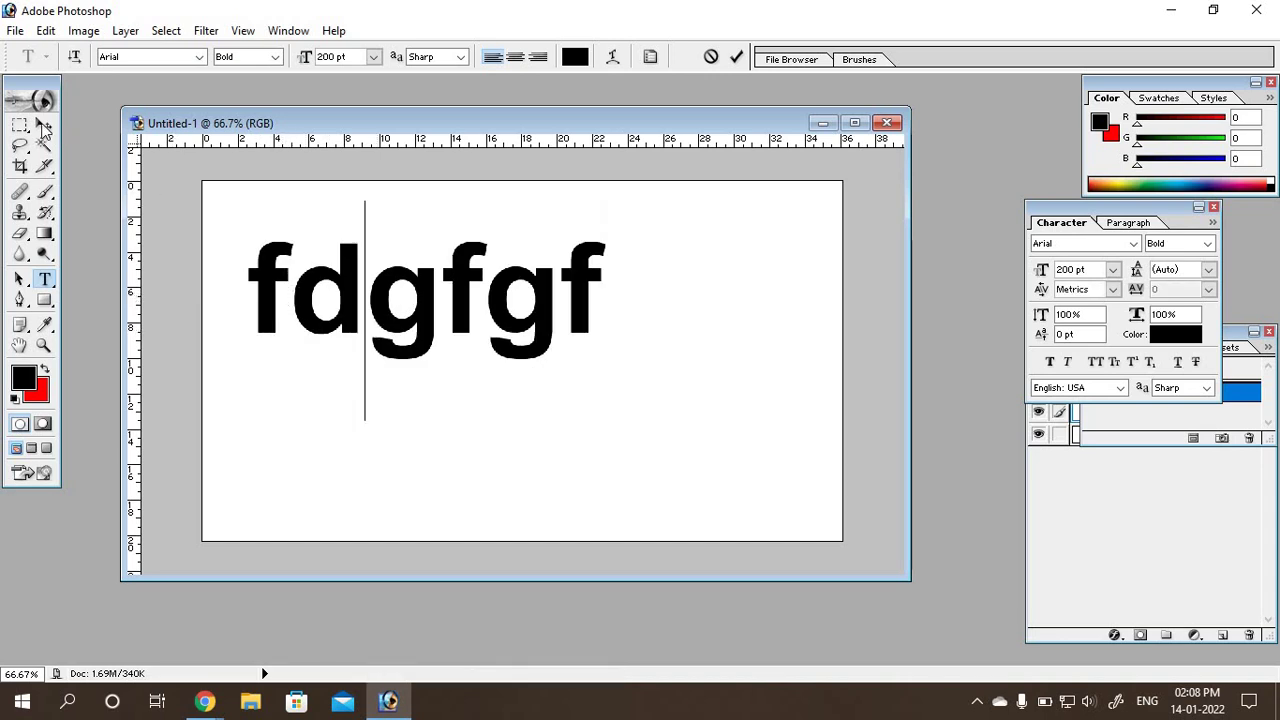
left_click(44, 124)
left_click_drag(395, 298, 370, 255)
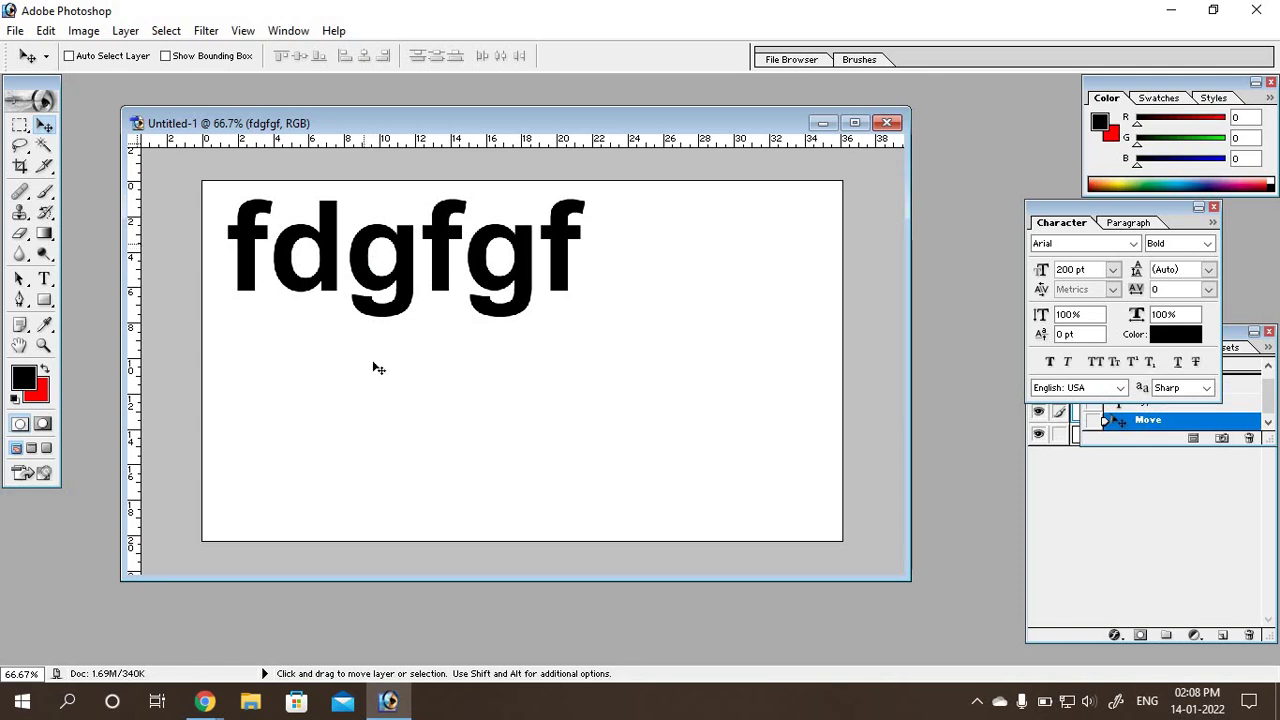
mouse_move(205, 701)
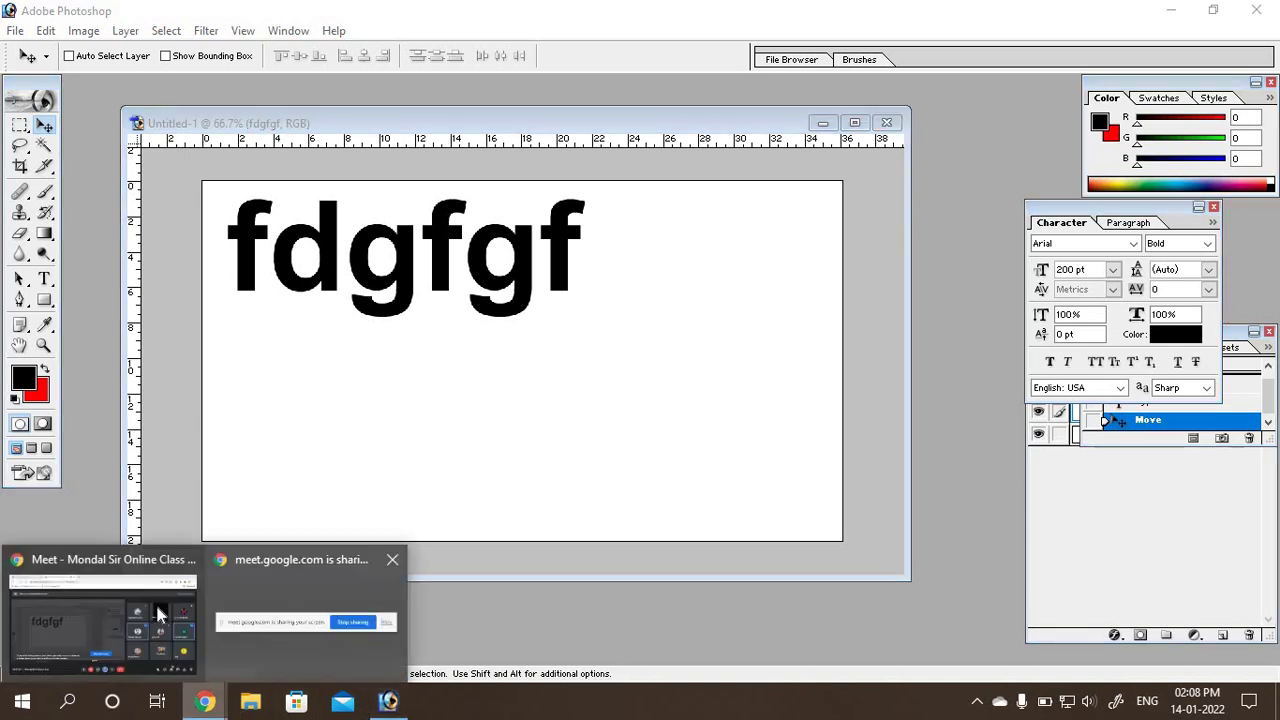
Step: Admit the waiting participants in Google Meet and return to Photoshop
left_click(150, 600)
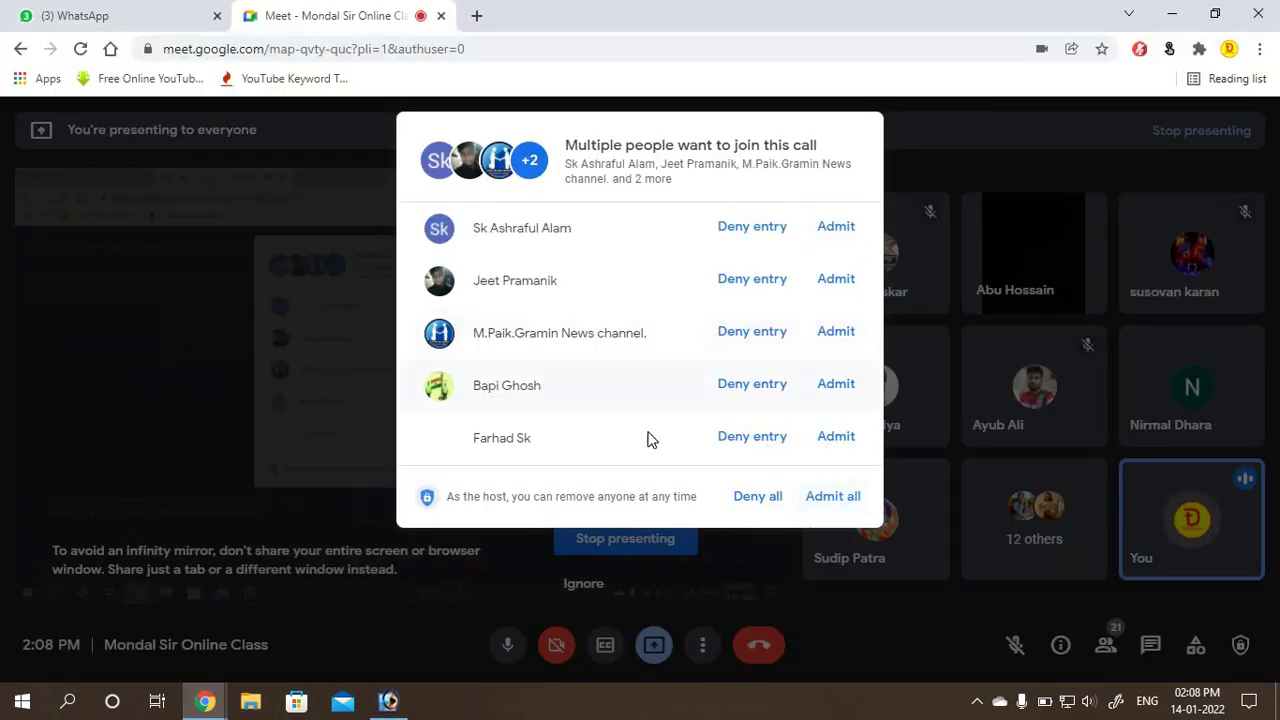
left_click(281, 598)
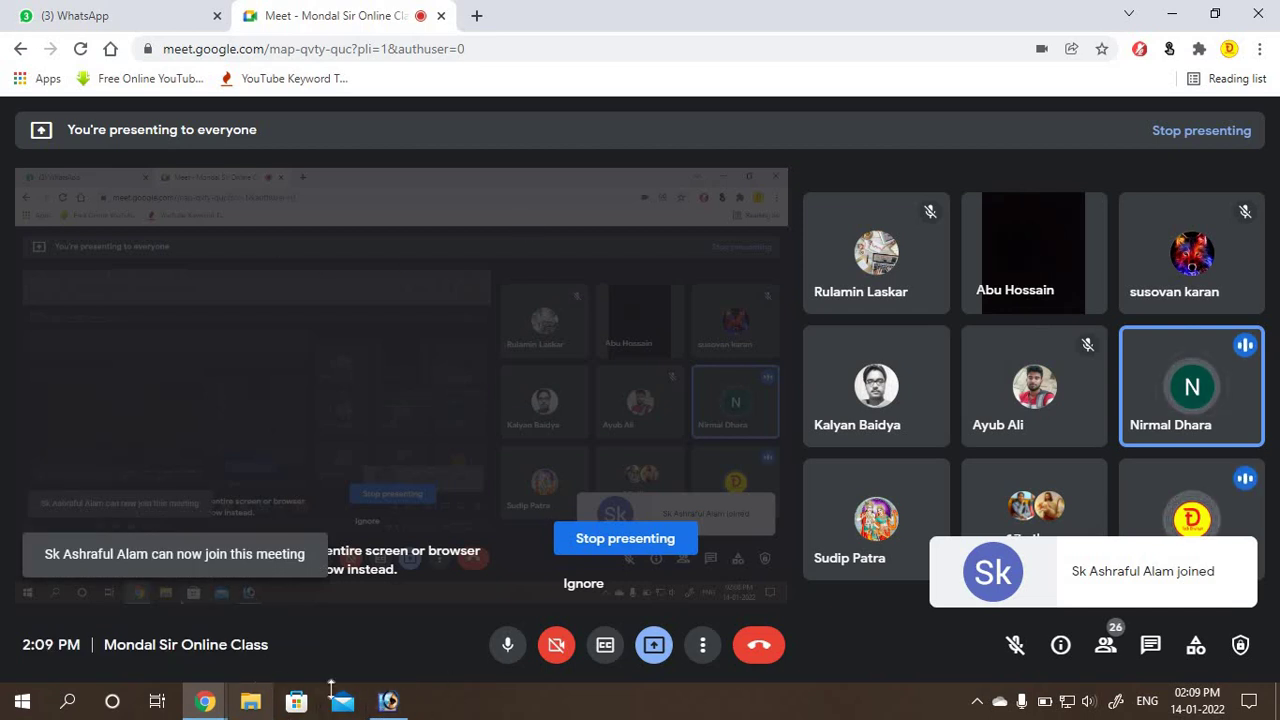
left_click(388, 700)
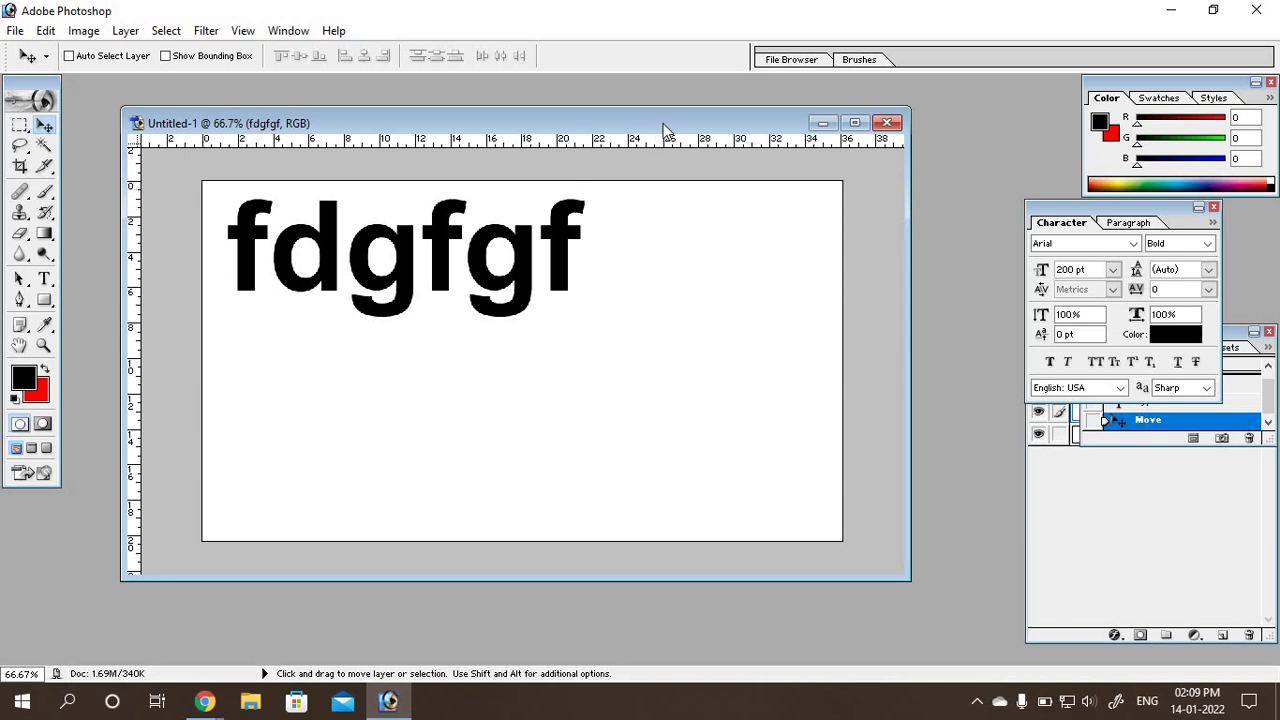
Step: Nudge fdgfgf down and right, check the meeting window, then return to Photoshop
left_click_drag(471, 285, 507, 309)
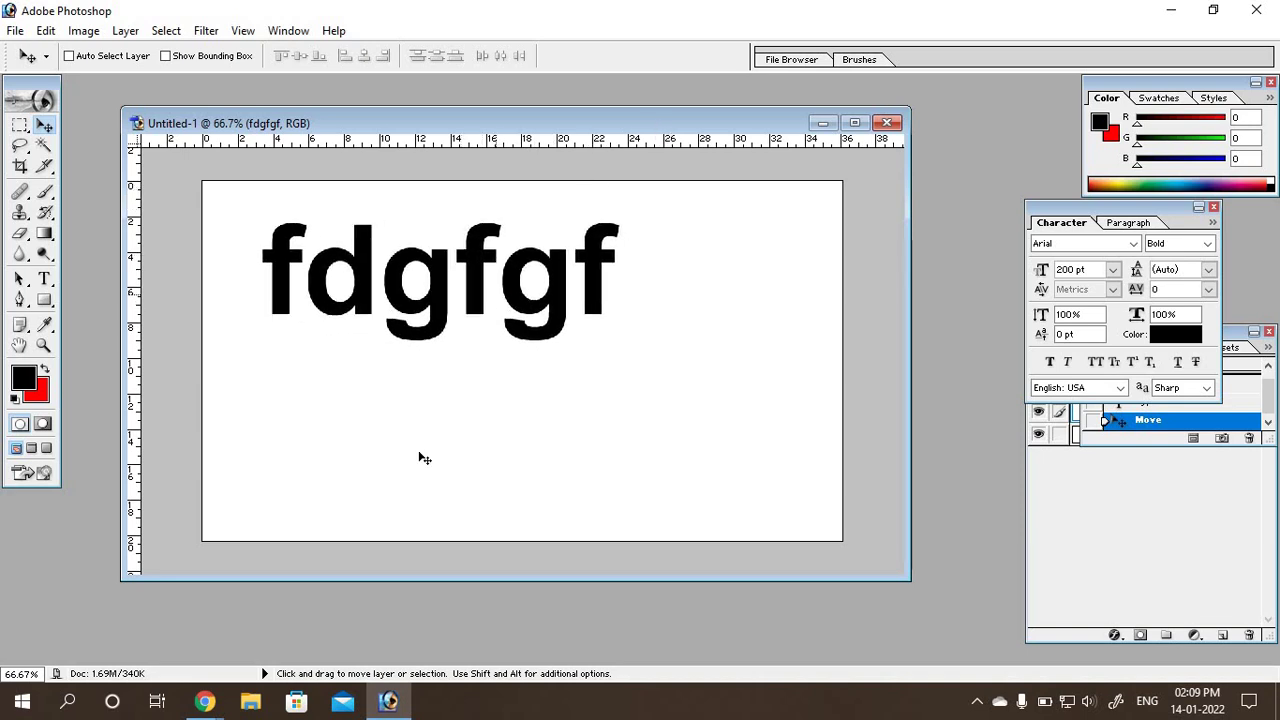
left_click(205, 701)
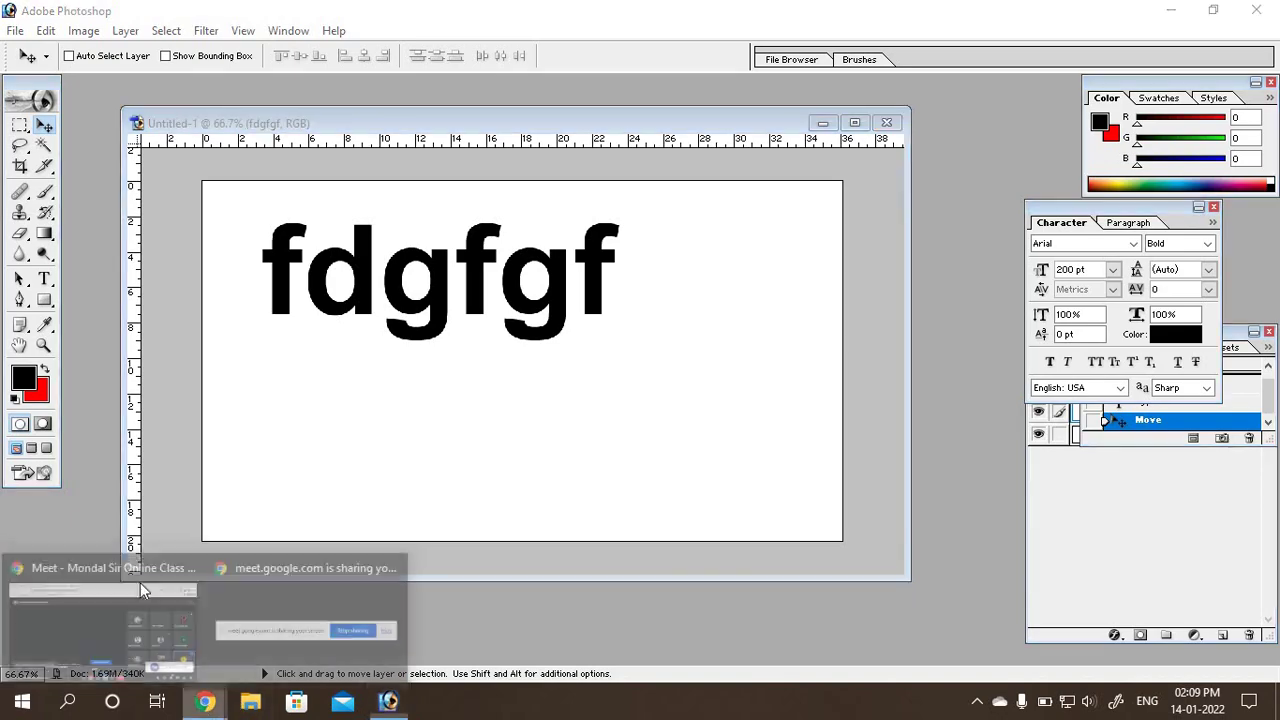
left_click(88, 570)
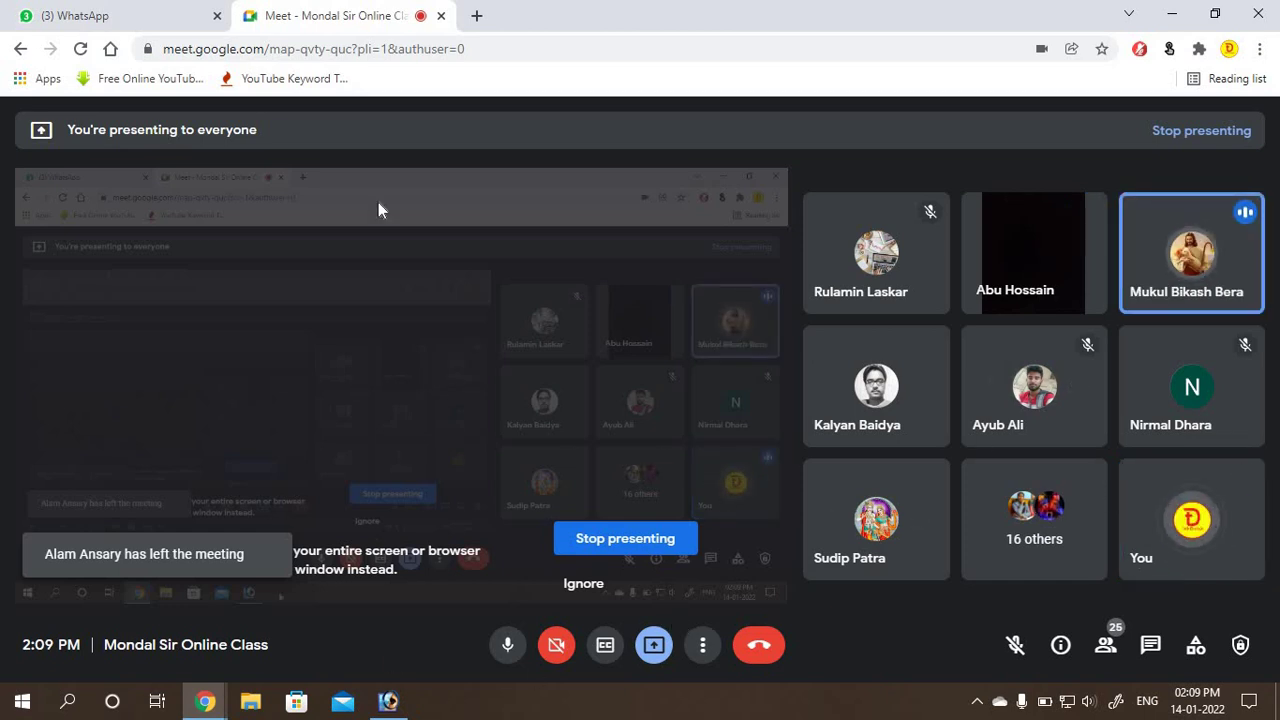
left_click(388, 701)
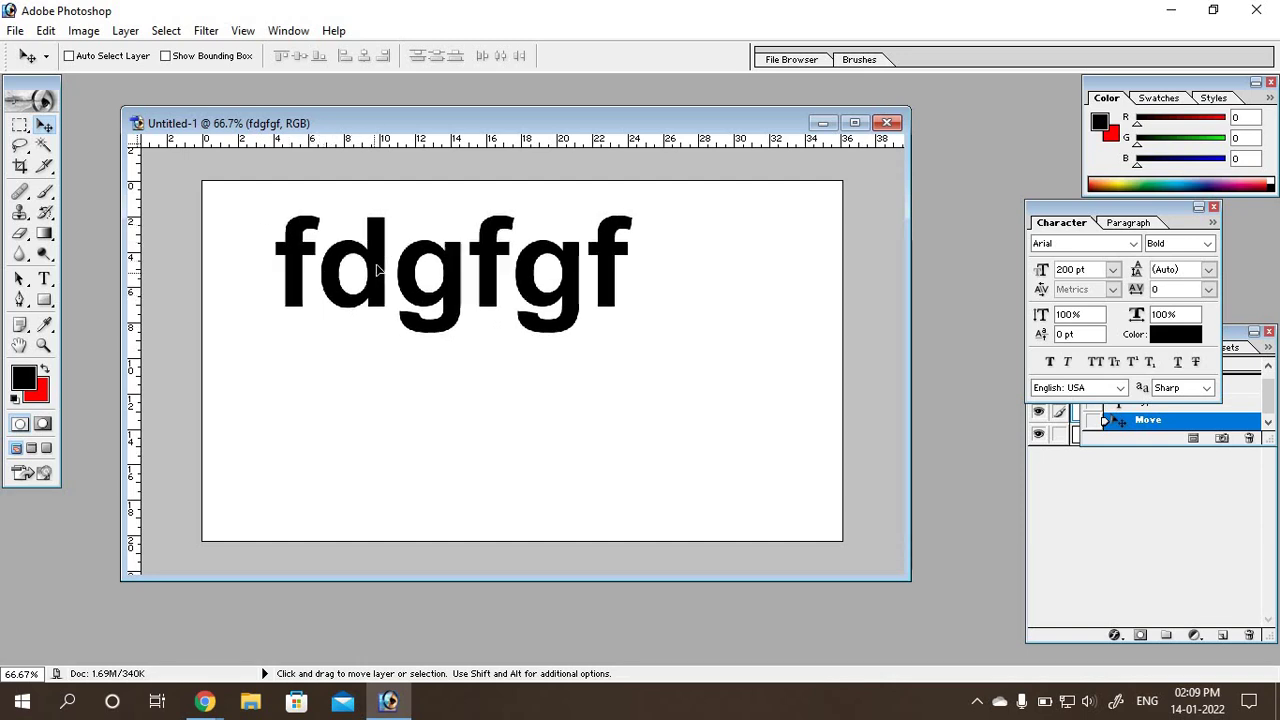
Step: Raise fdgfgf slightly and type MY below it at 72 pt
left_click_drag(365, 287, 385, 257)
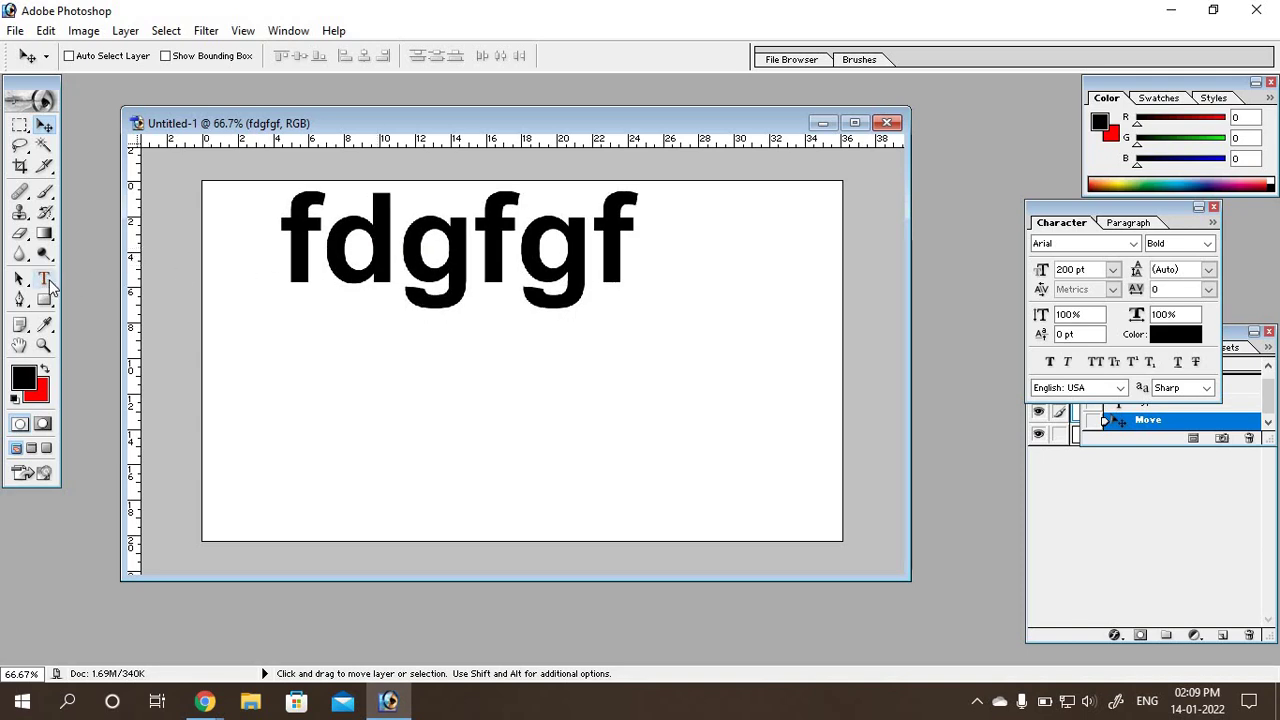
left_click(44, 279)
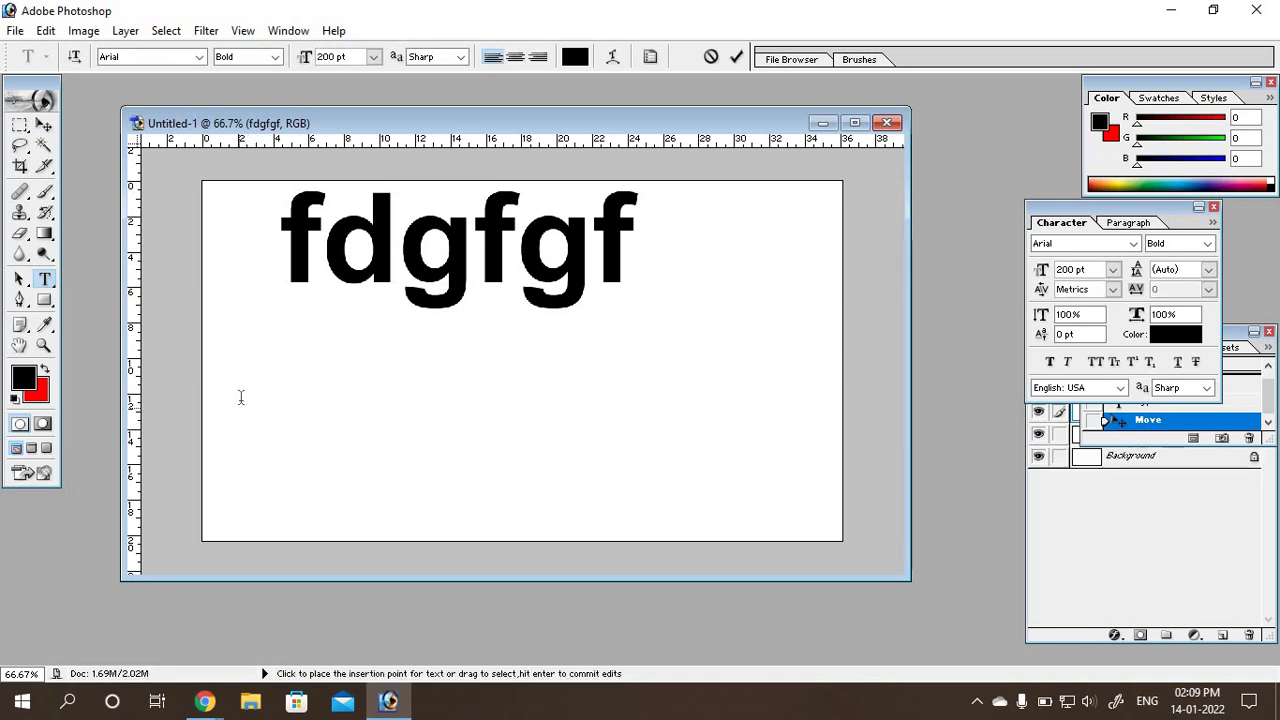
left_click(240, 400)
left_click(375, 57)
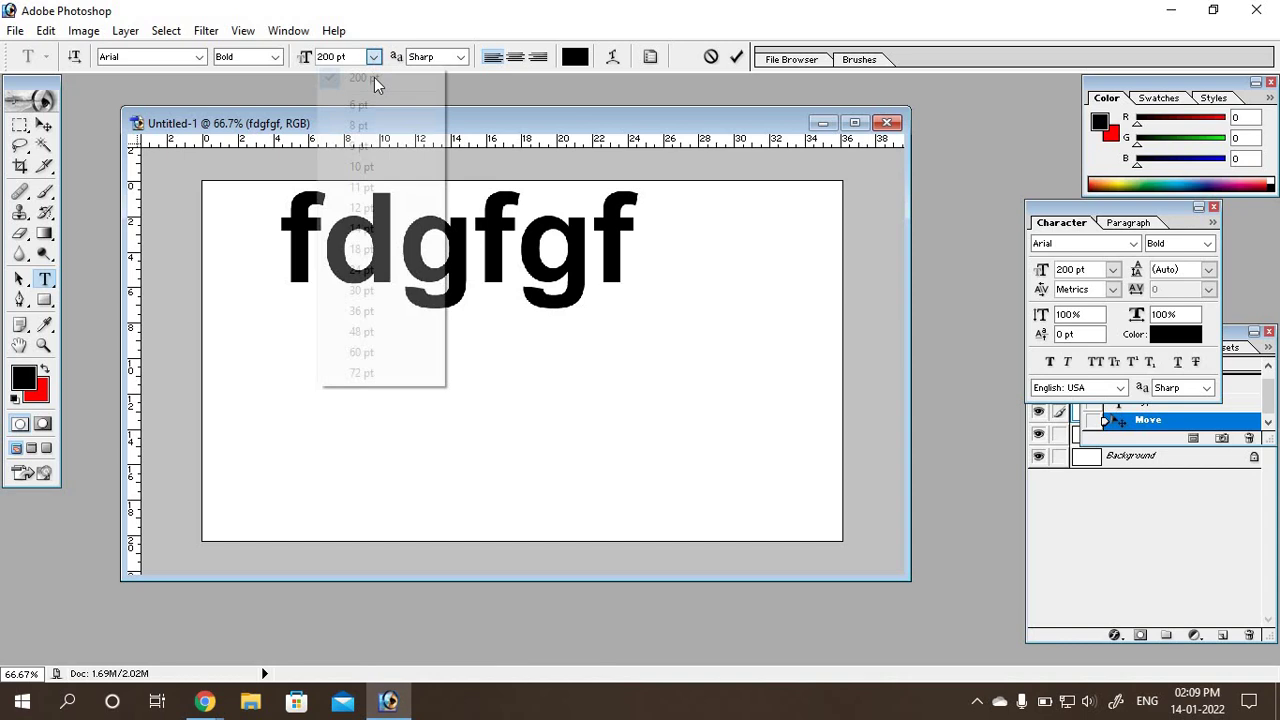
left_click(355, 373)
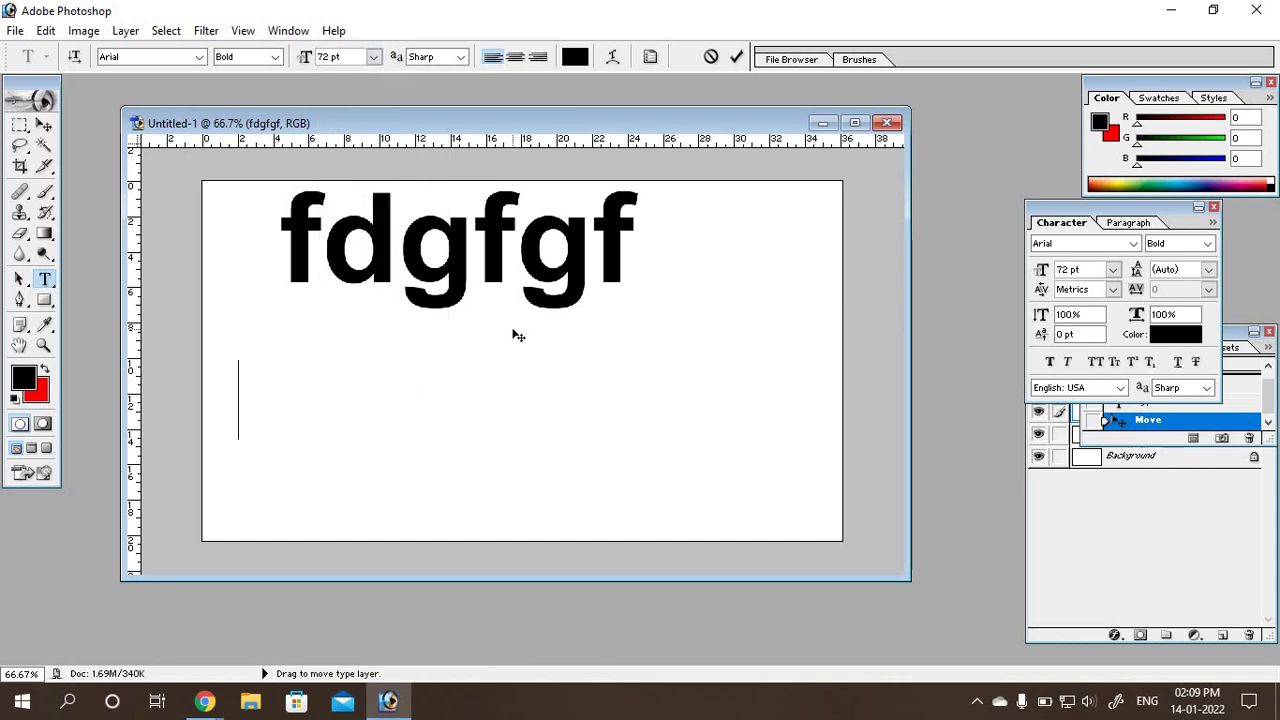
type("M")
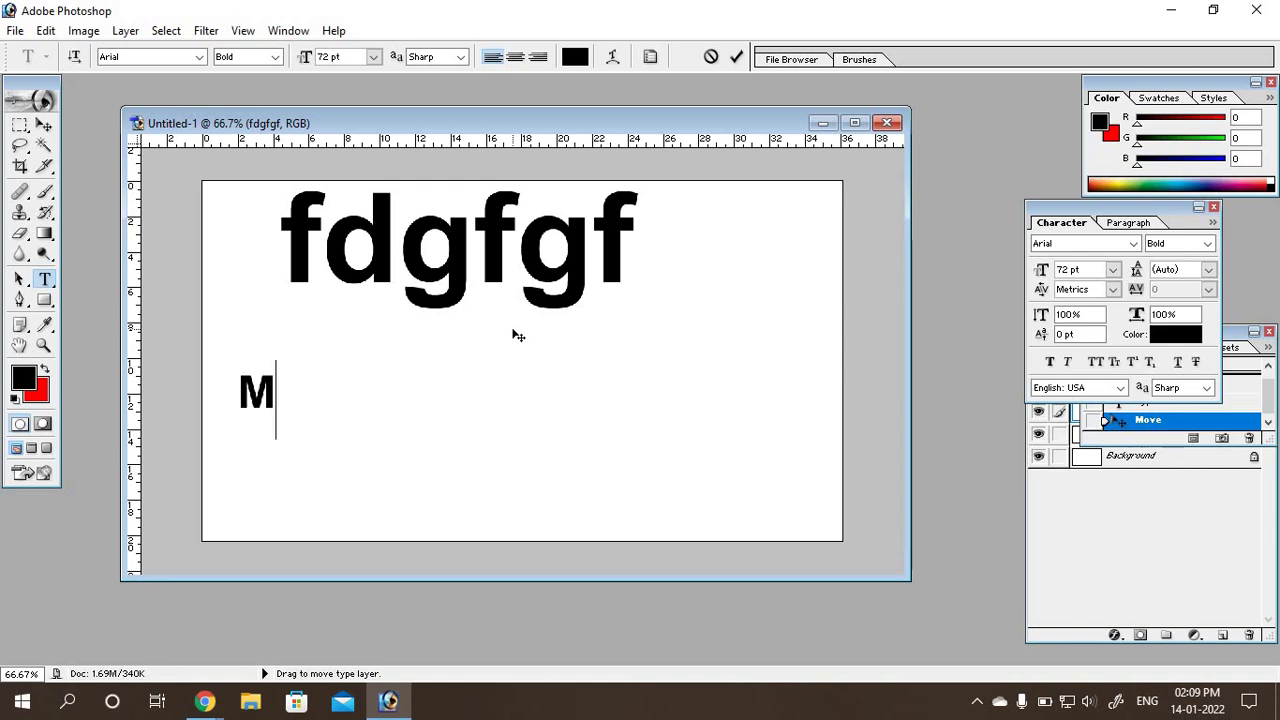
type("Y")
Step: Resize MY to 120 pt, after first trying 150 pt
left_click_drag(238, 400, 392, 379)
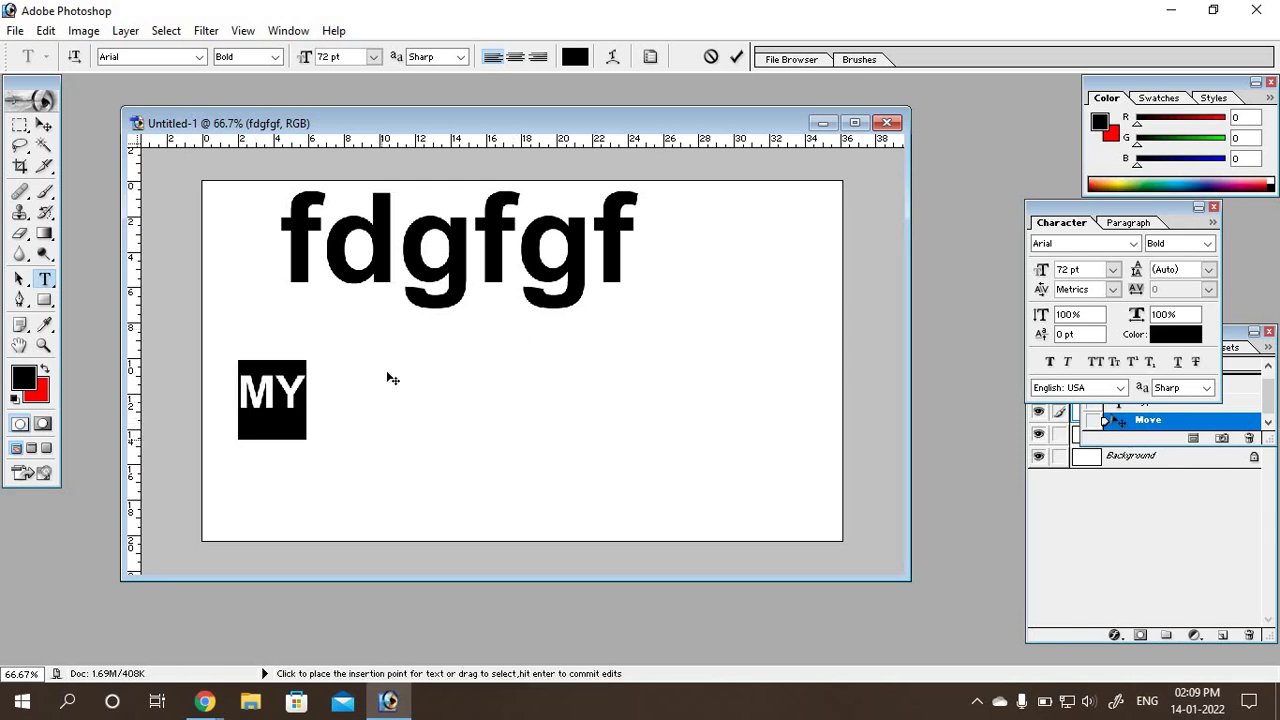
double_click(330, 57)
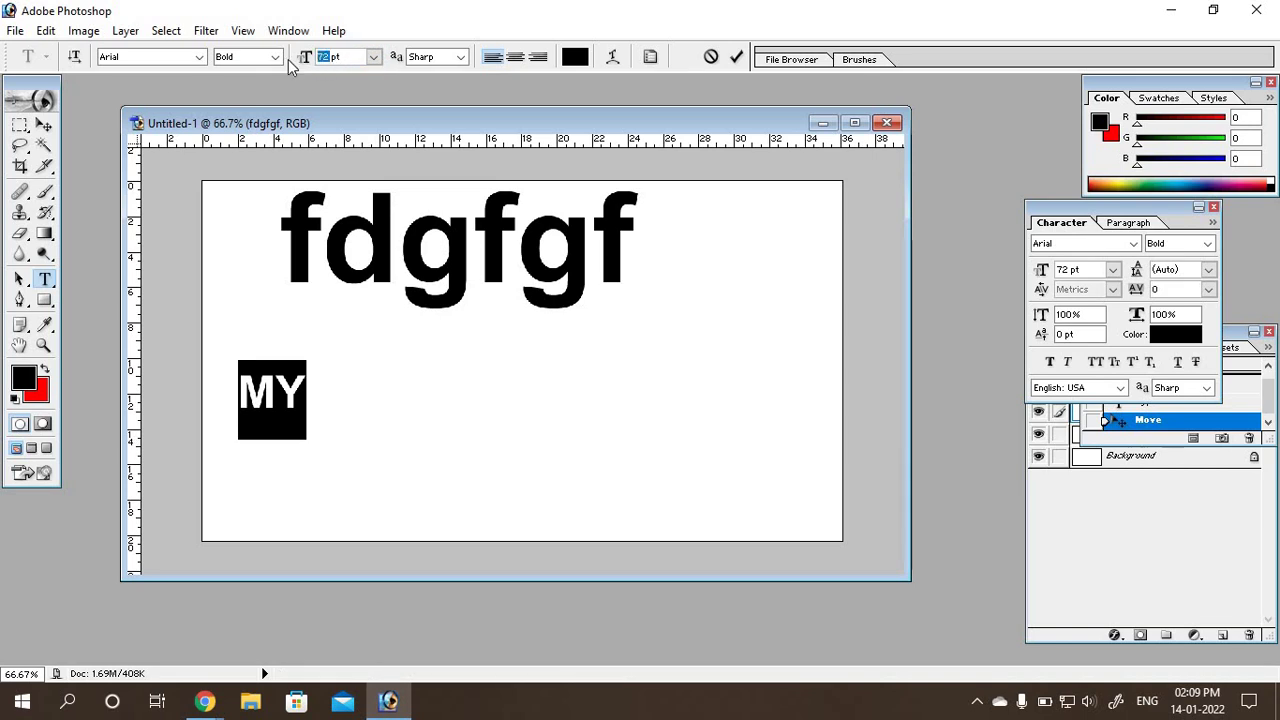
type("150")
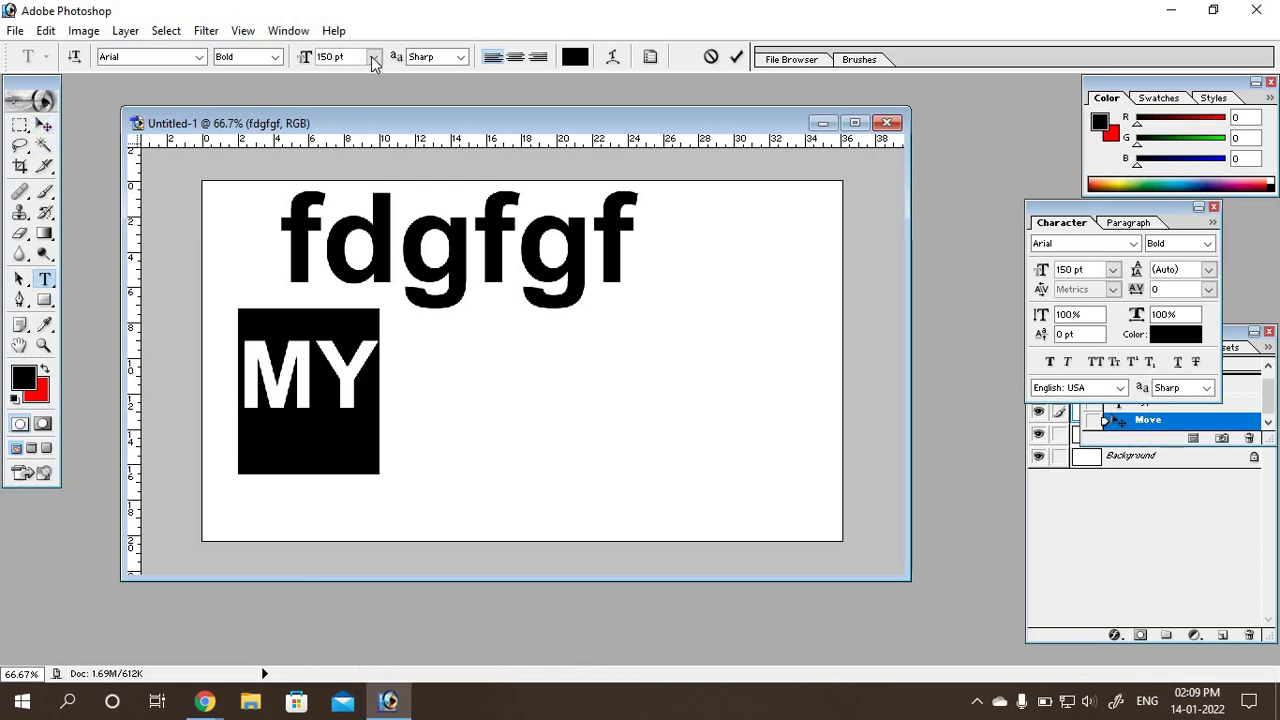
left_click(319, 58)
type("120")
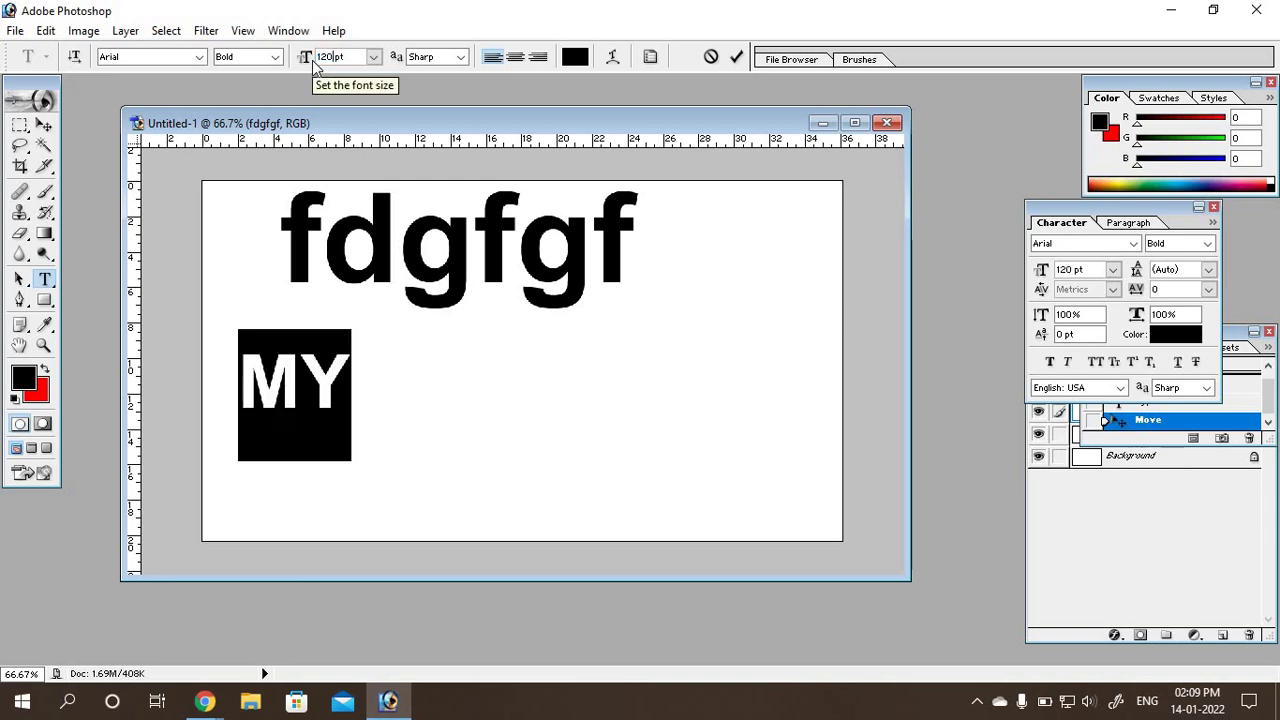
Step: Move MY slightly left and down and commit its text edit
left_click(44, 124)
left_click_drag(310, 400, 290, 418)
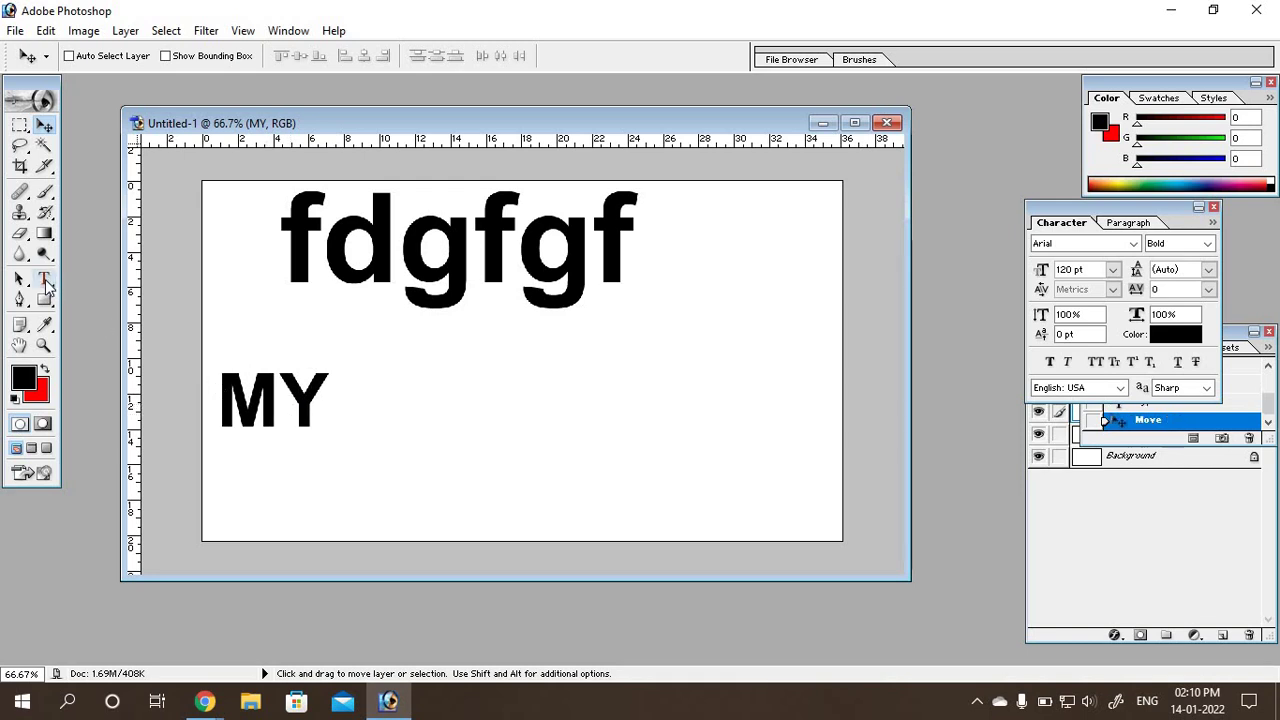
left_click(44, 281)
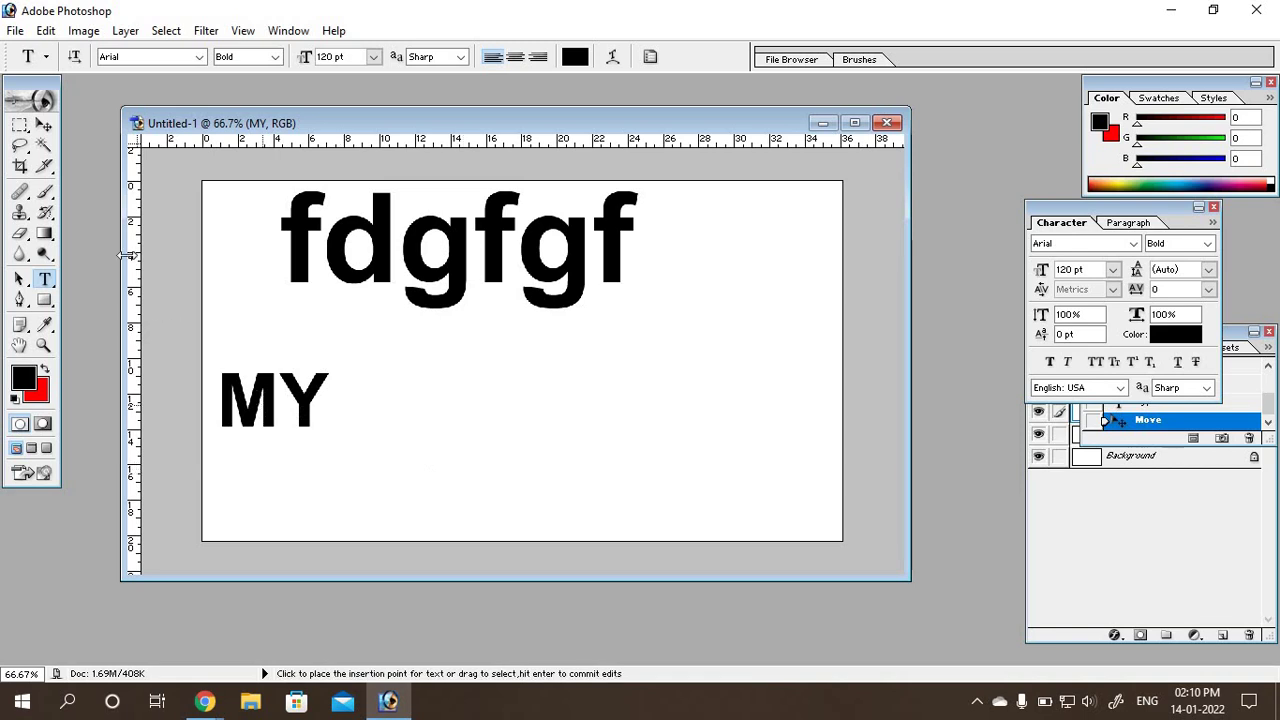
key("v")
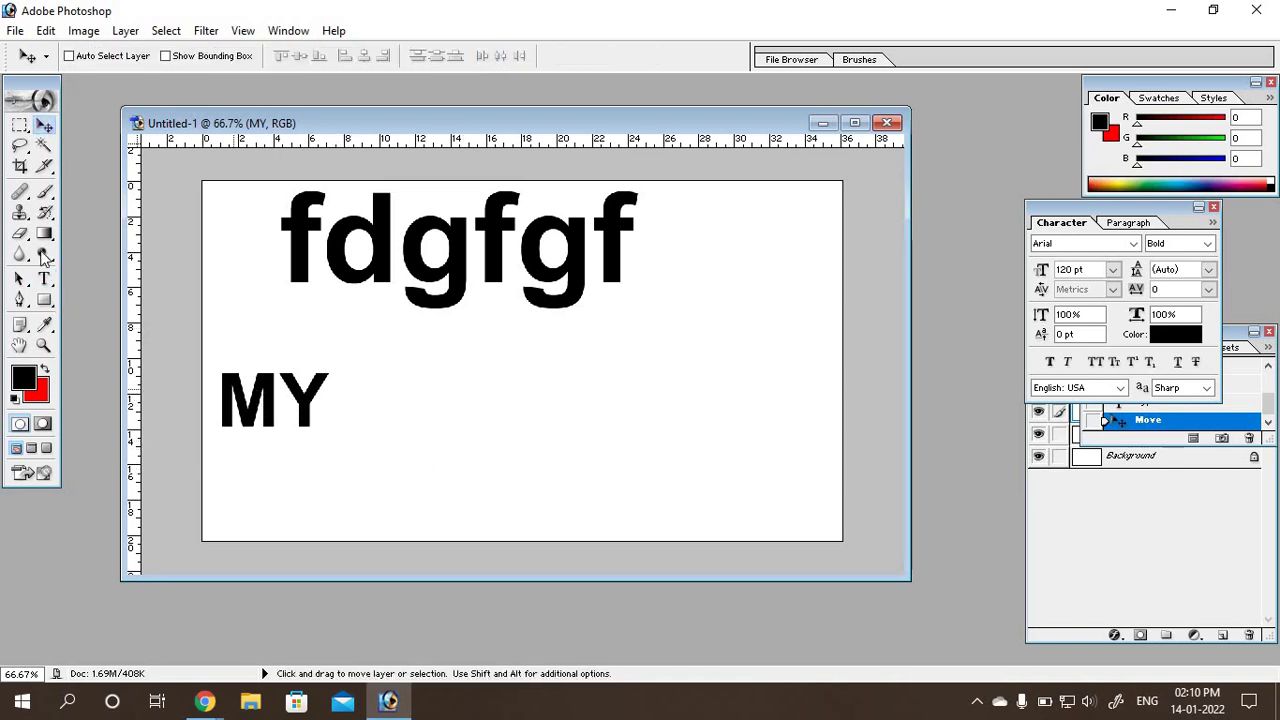
left_click(44, 279)
left_click(231, 407)
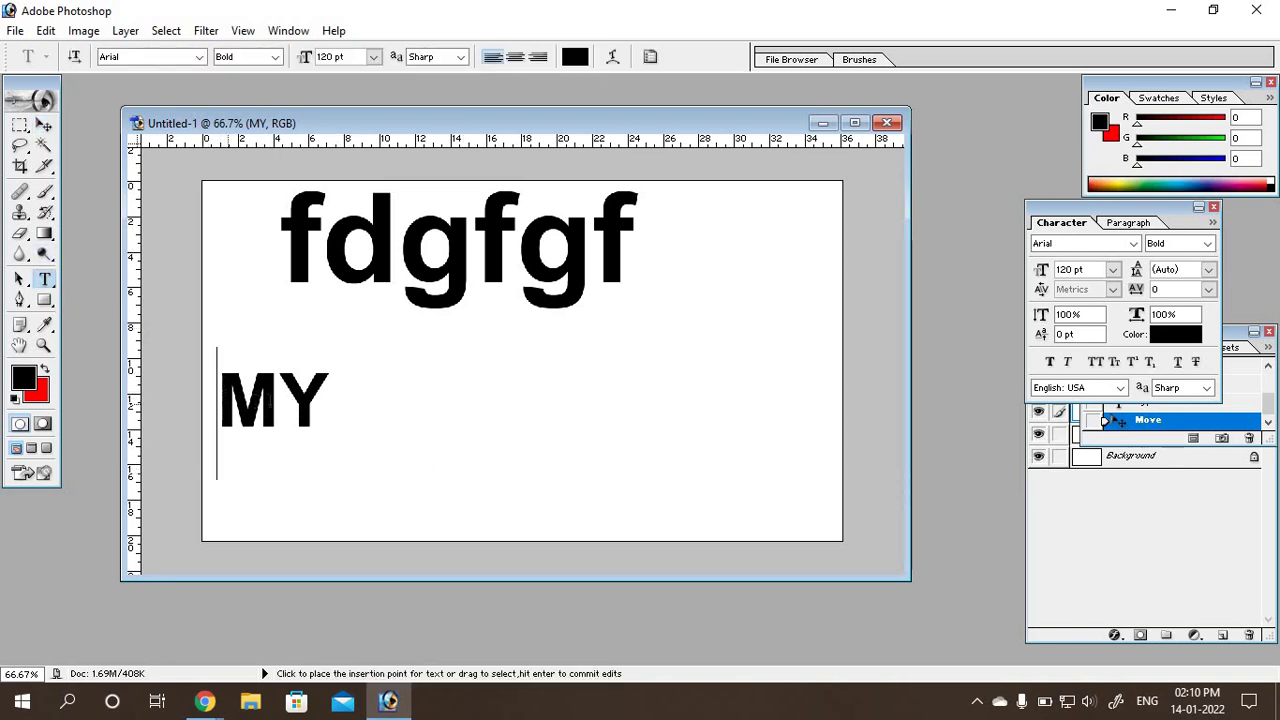
left_click_drag(330, 400, 280, 362)
key("Right")
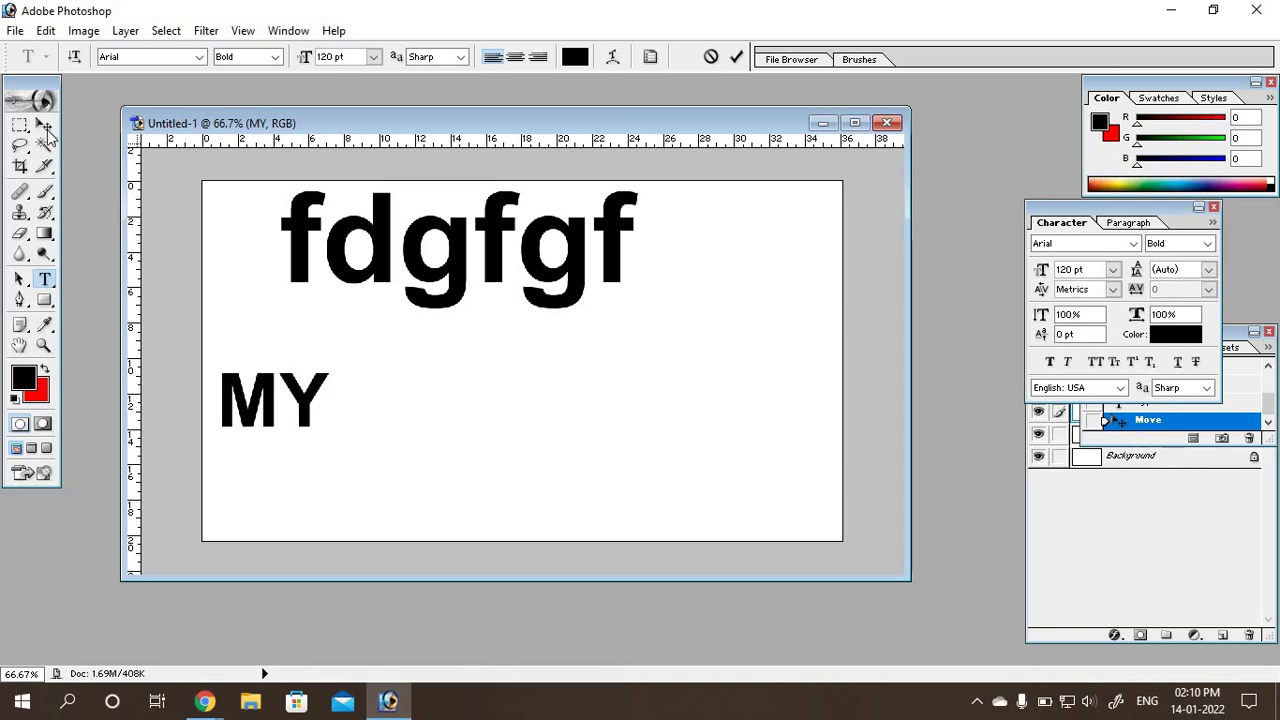
left_click(44, 124)
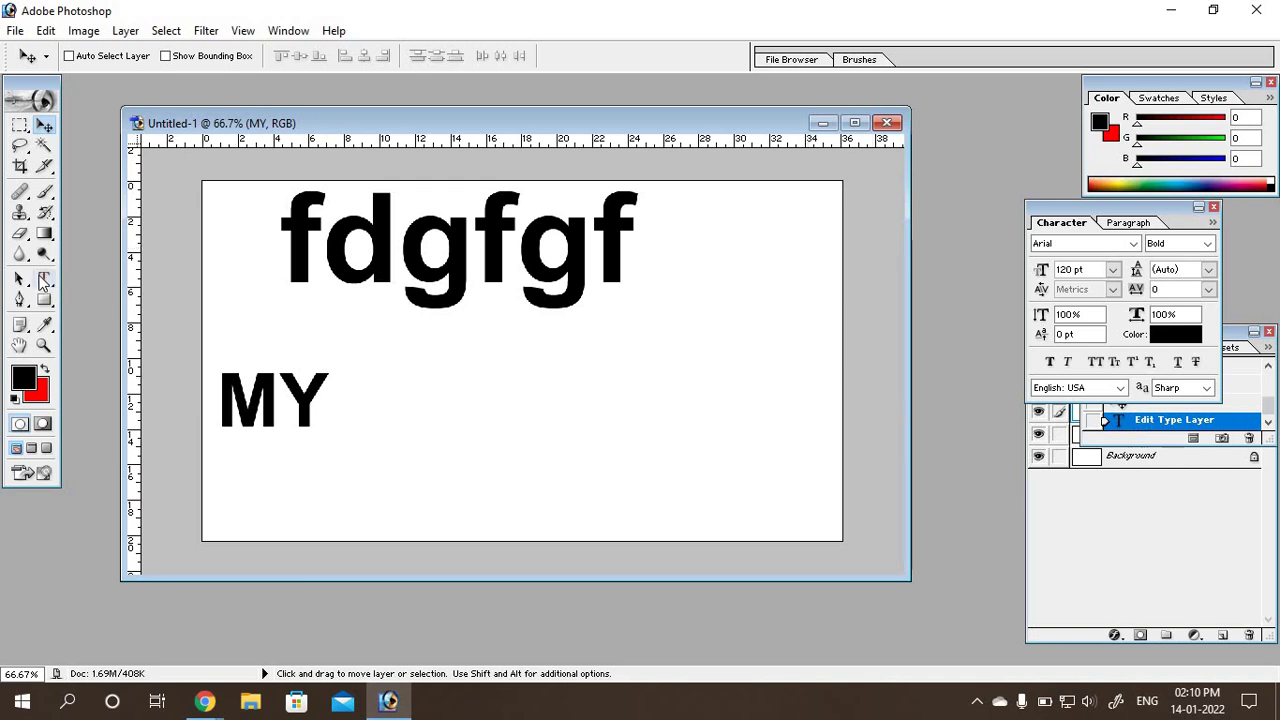
Step: Add the word LOVE to the right of MY
left_click(44, 279)
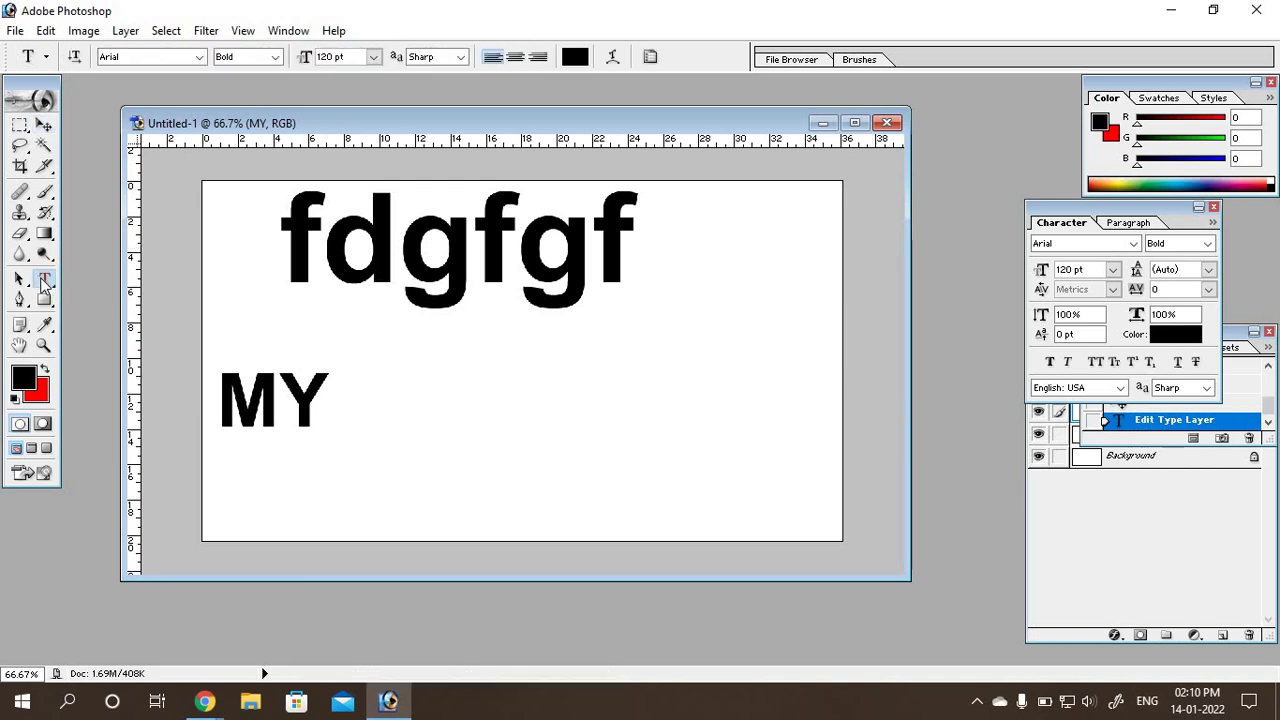
left_click(410, 428)
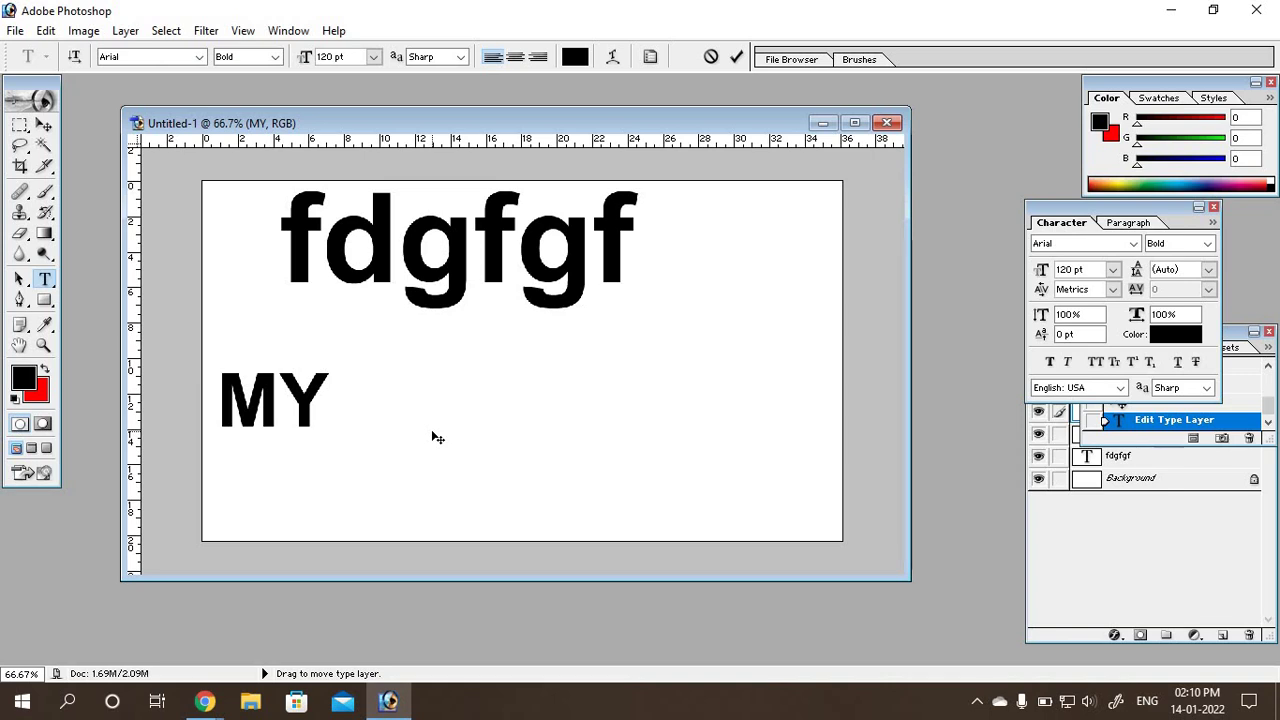
type("I")
key("BackSpace")
type("LO")
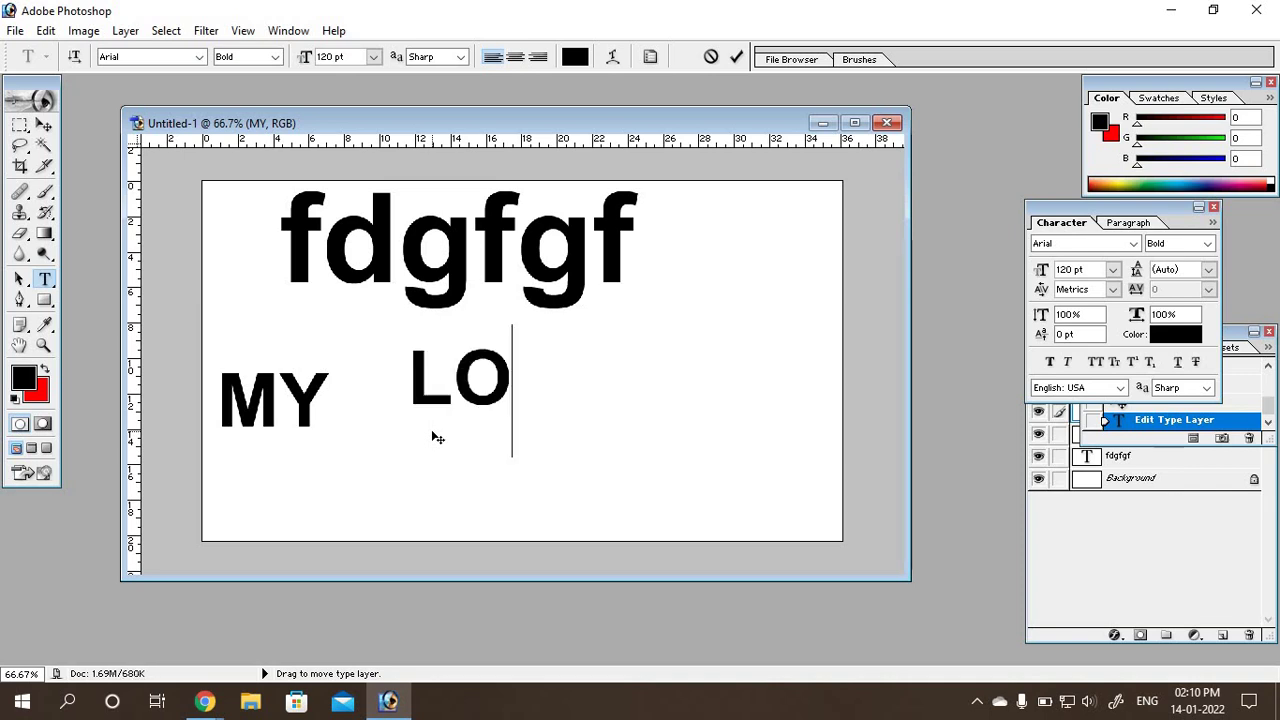
type("VE")
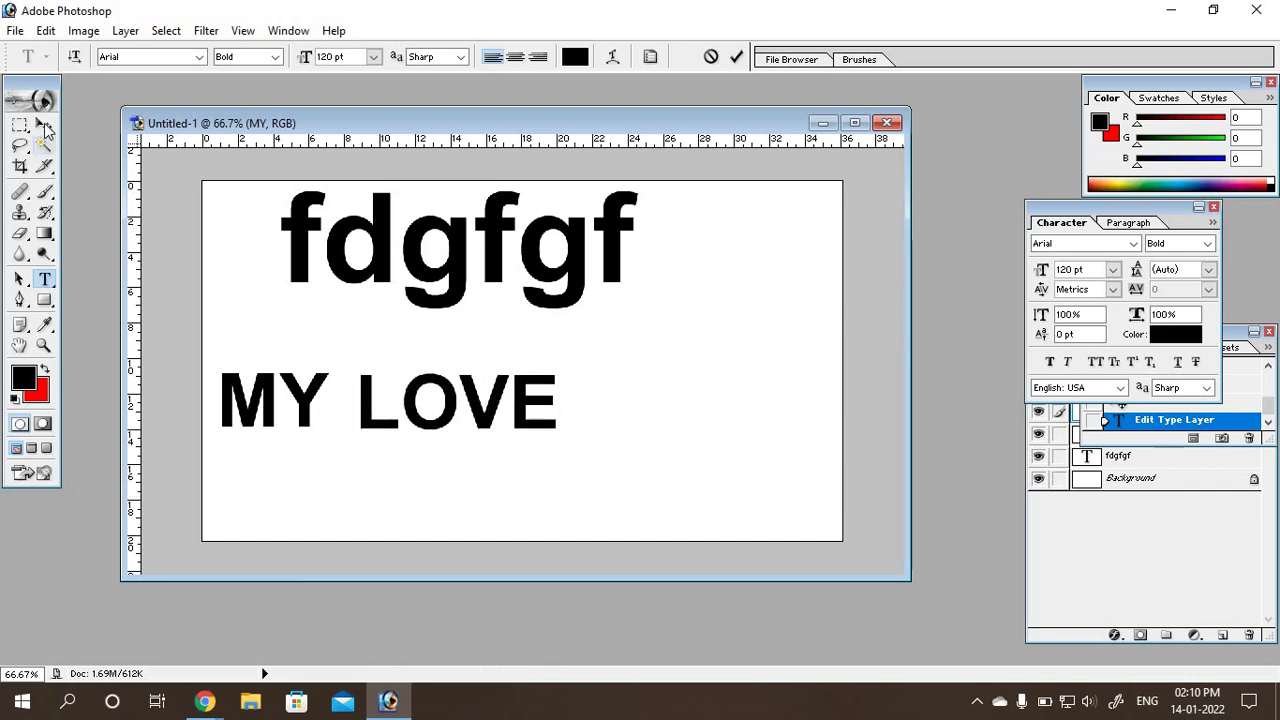
left_click(44, 124)
Step: Add INDIA after MY LOVE and align it with the line
left_click(45, 283)
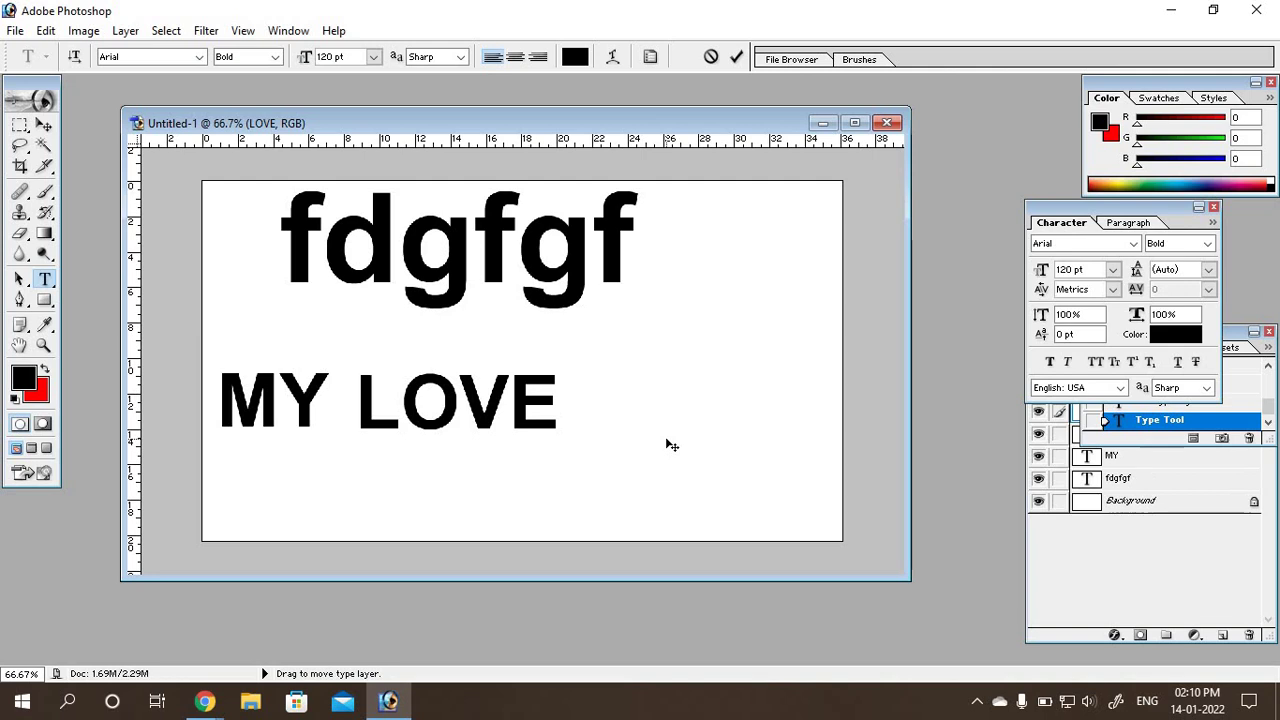
left_click(670, 445)
type("IND")
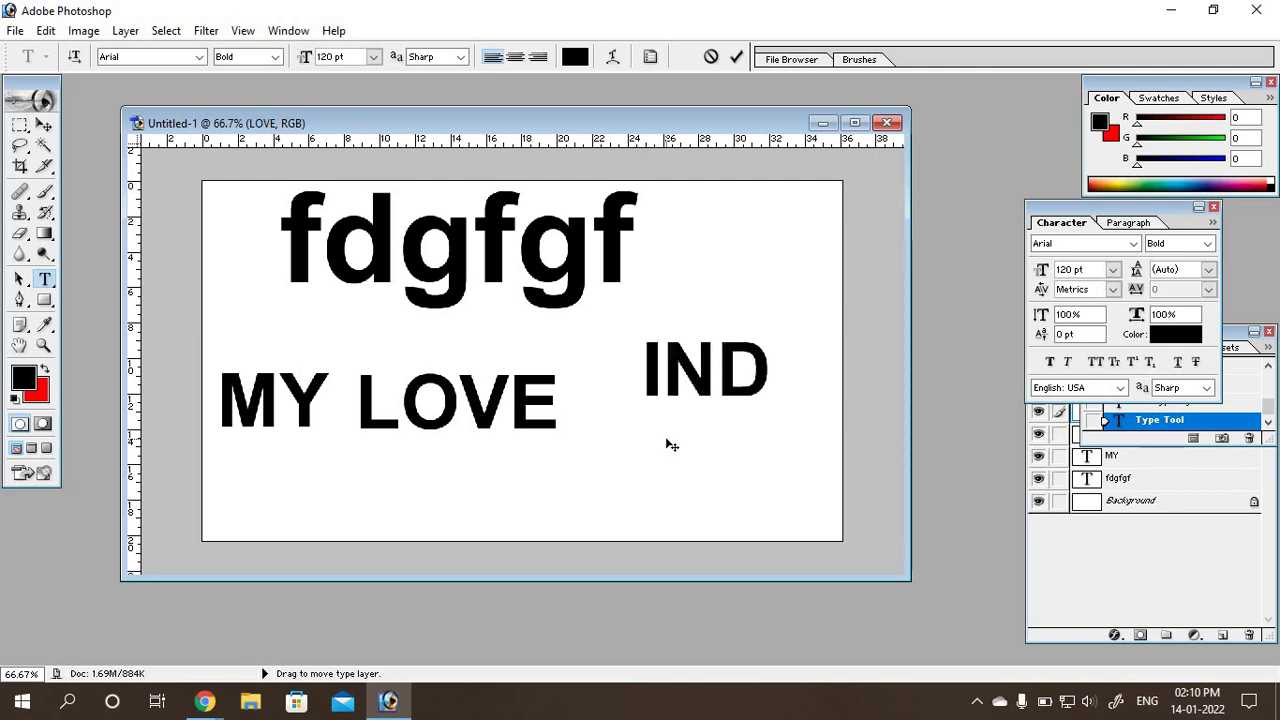
type("IA")
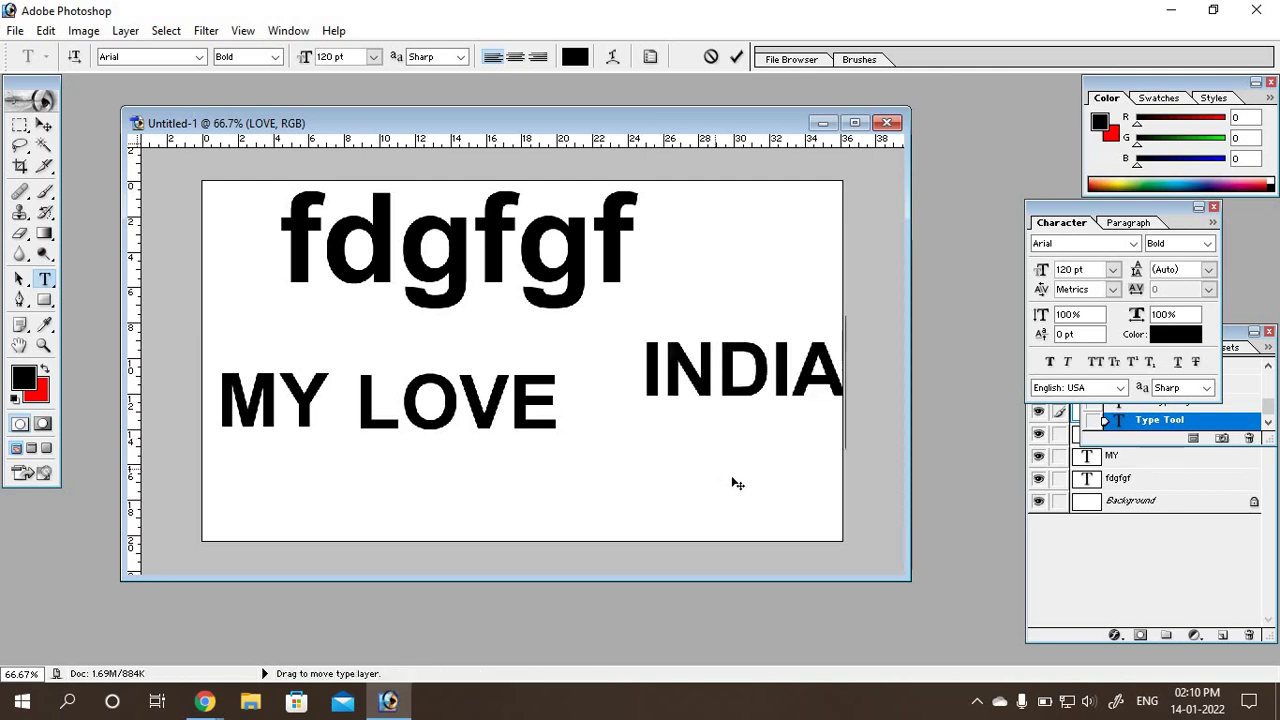
left_click_drag(746, 466, 697, 498)
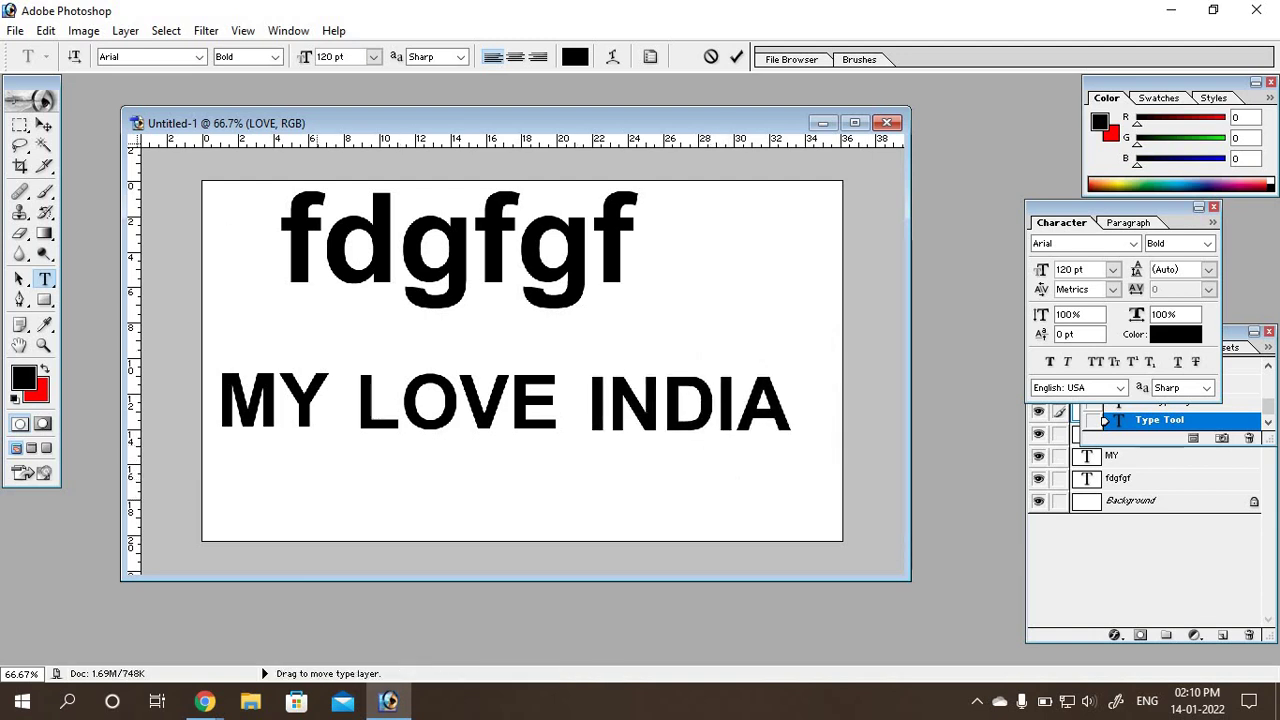
left_click(44, 124)
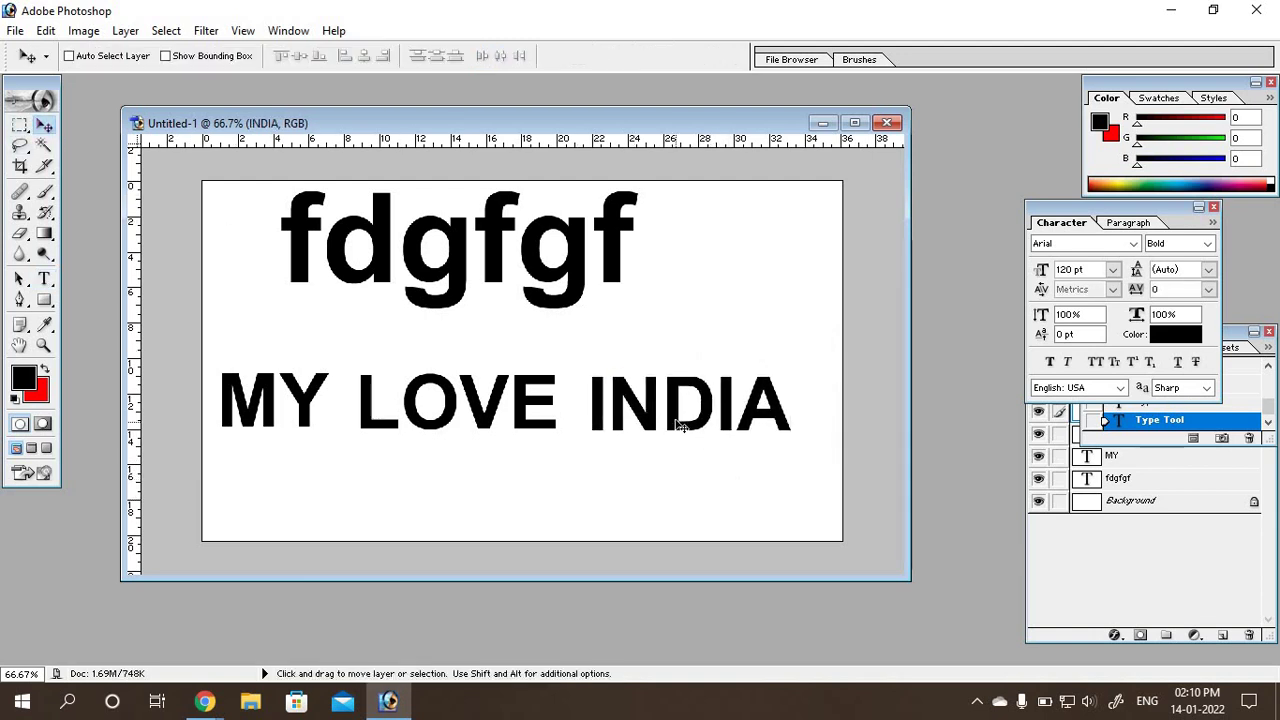
Step: Nudge INDIA slightly left, open and dismiss the layer style list, then close the document
left_click_drag(673, 427, 668, 425)
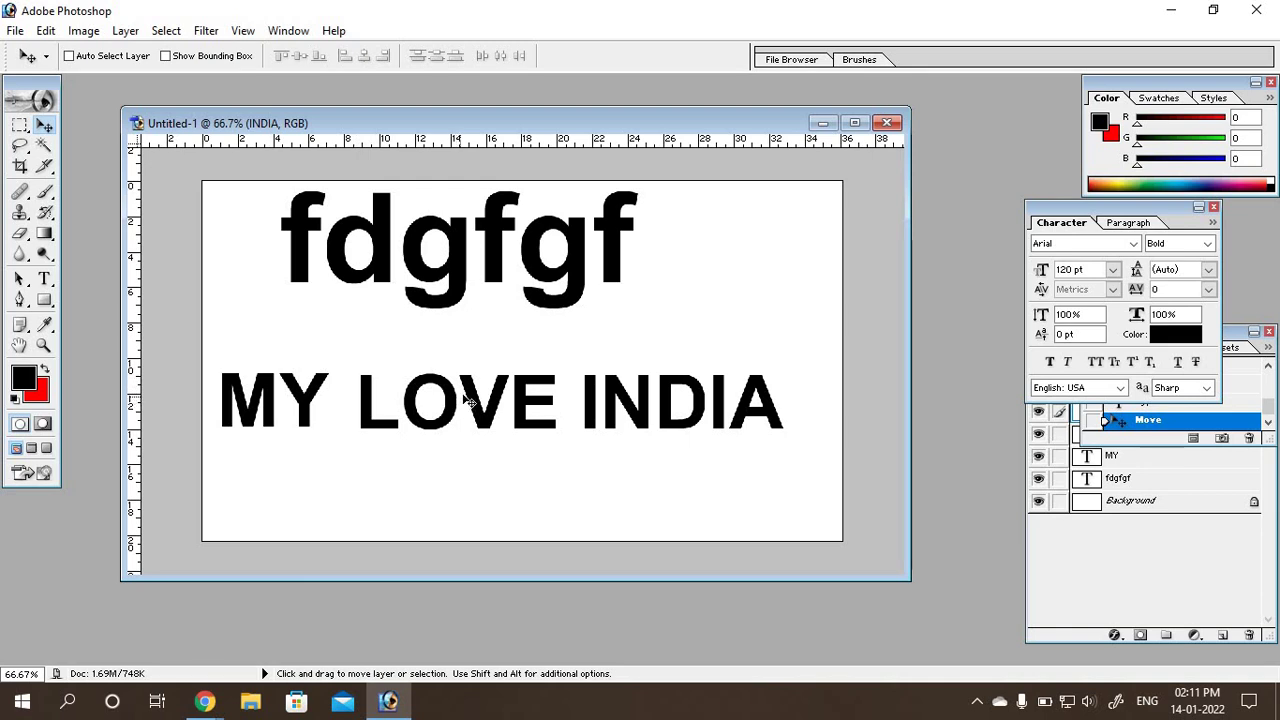
left_click(1114, 635)
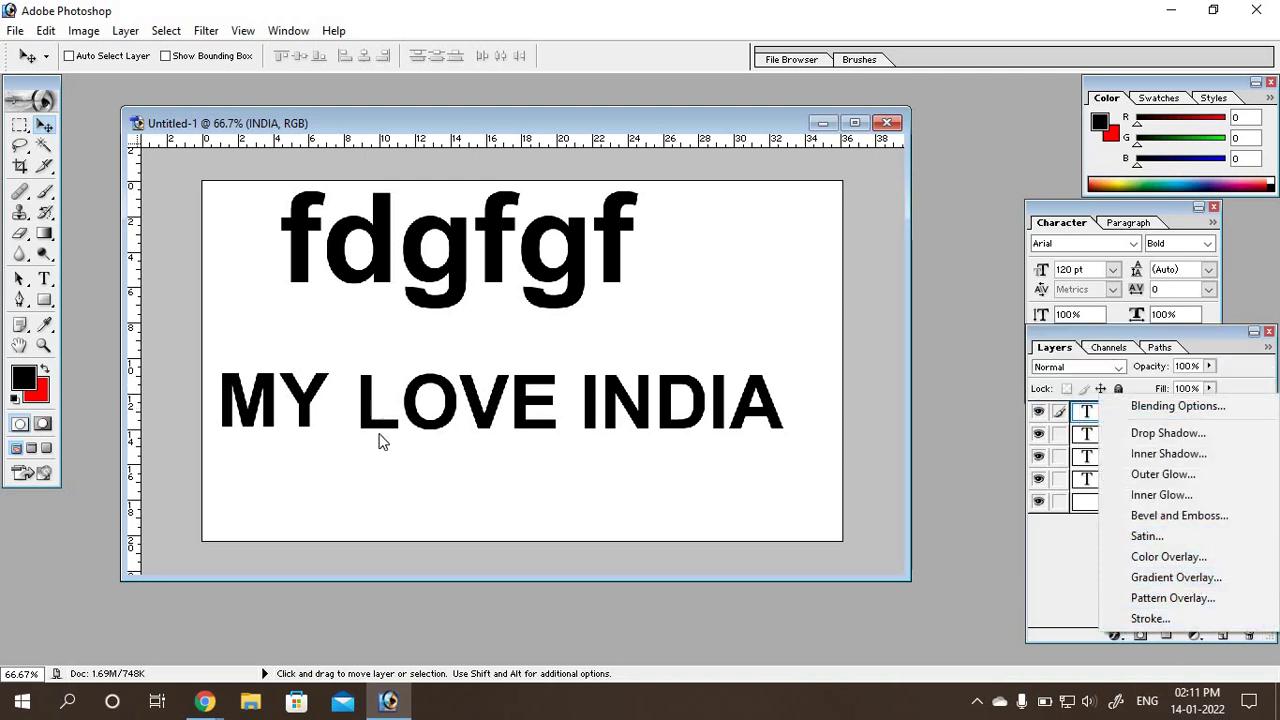
left_click(422, 418)
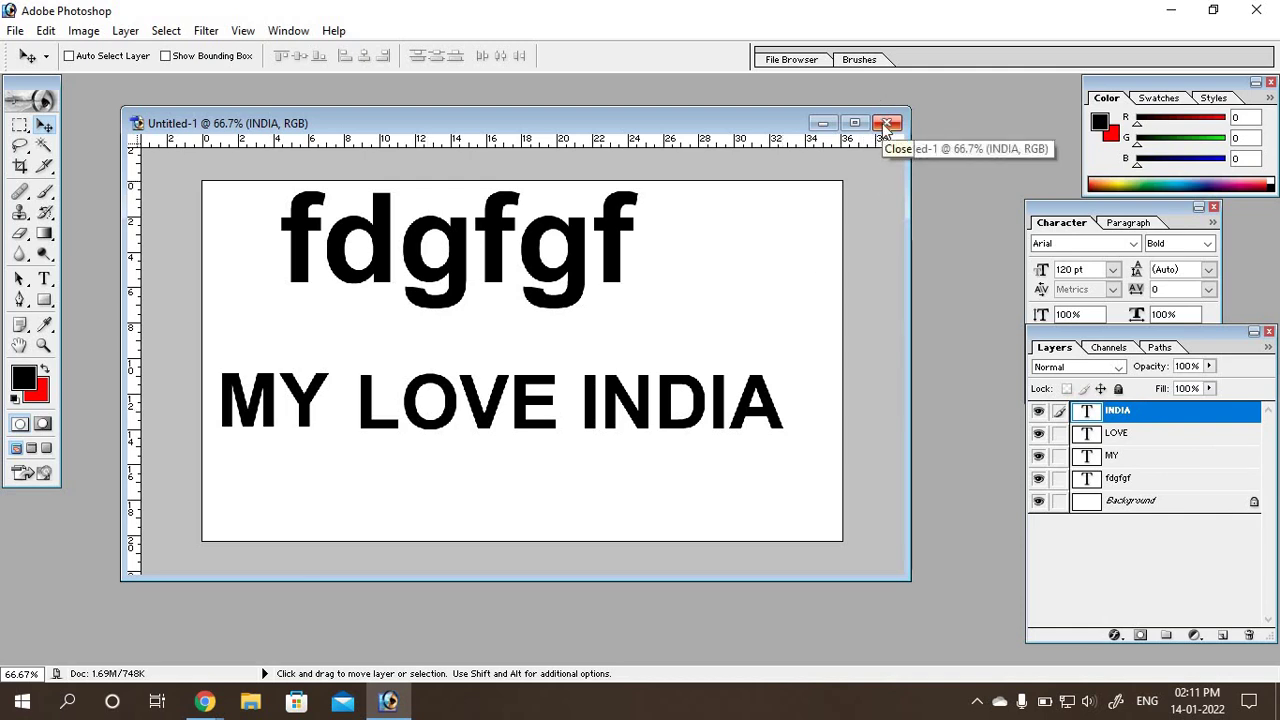
left_click(885, 124)
Step: Discard the MY LOVE INDIA changes, then create and close a default-size test document
left_click(637, 278)
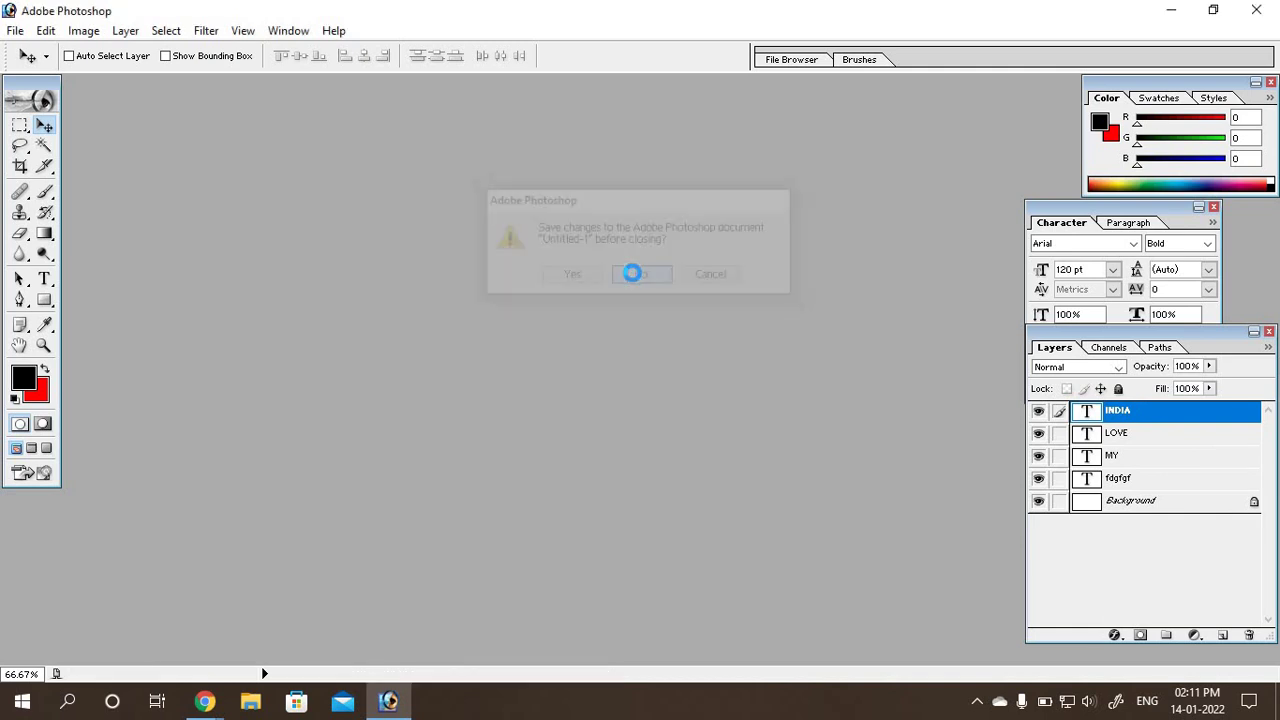
left_click(14, 32)
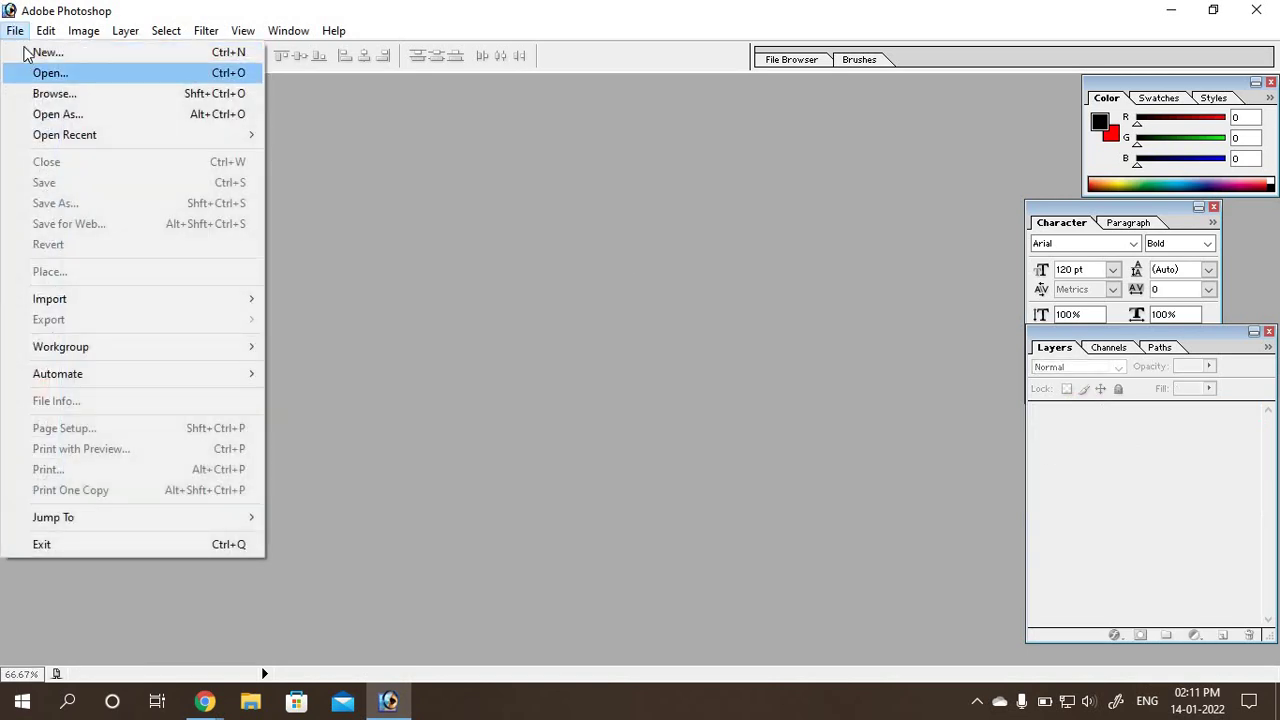
left_click(28, 49)
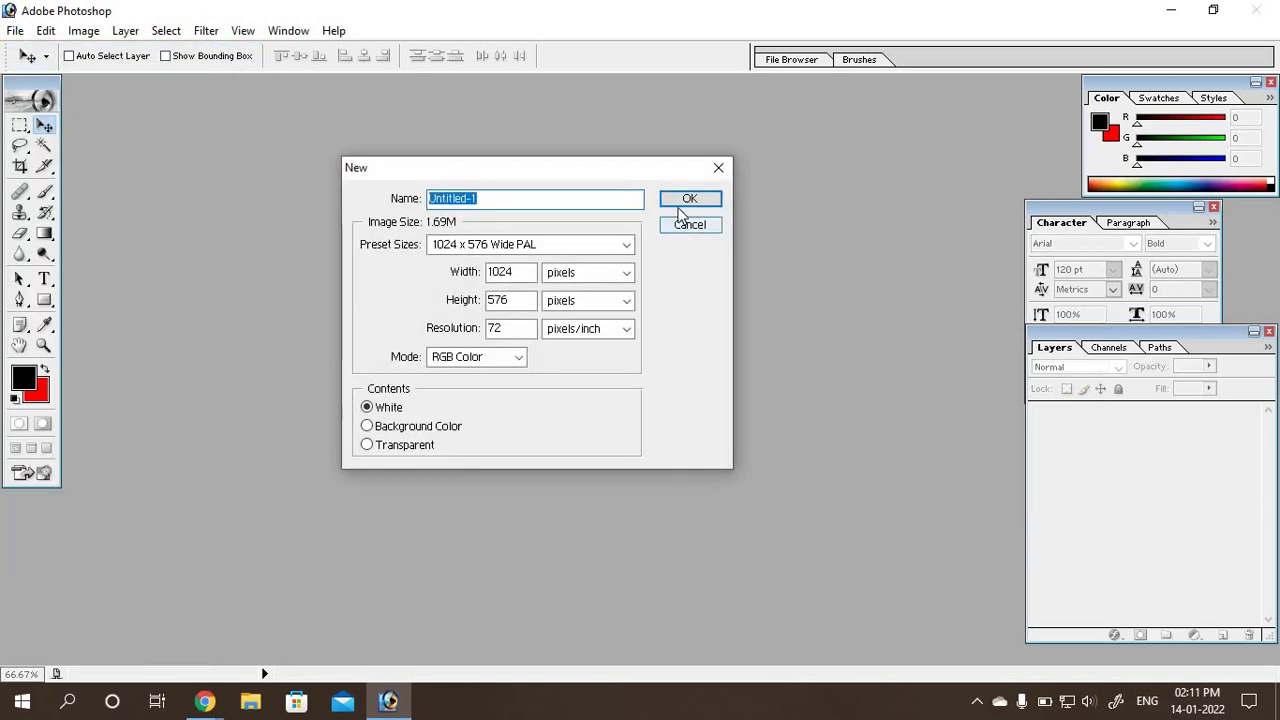
left_click(687, 199)
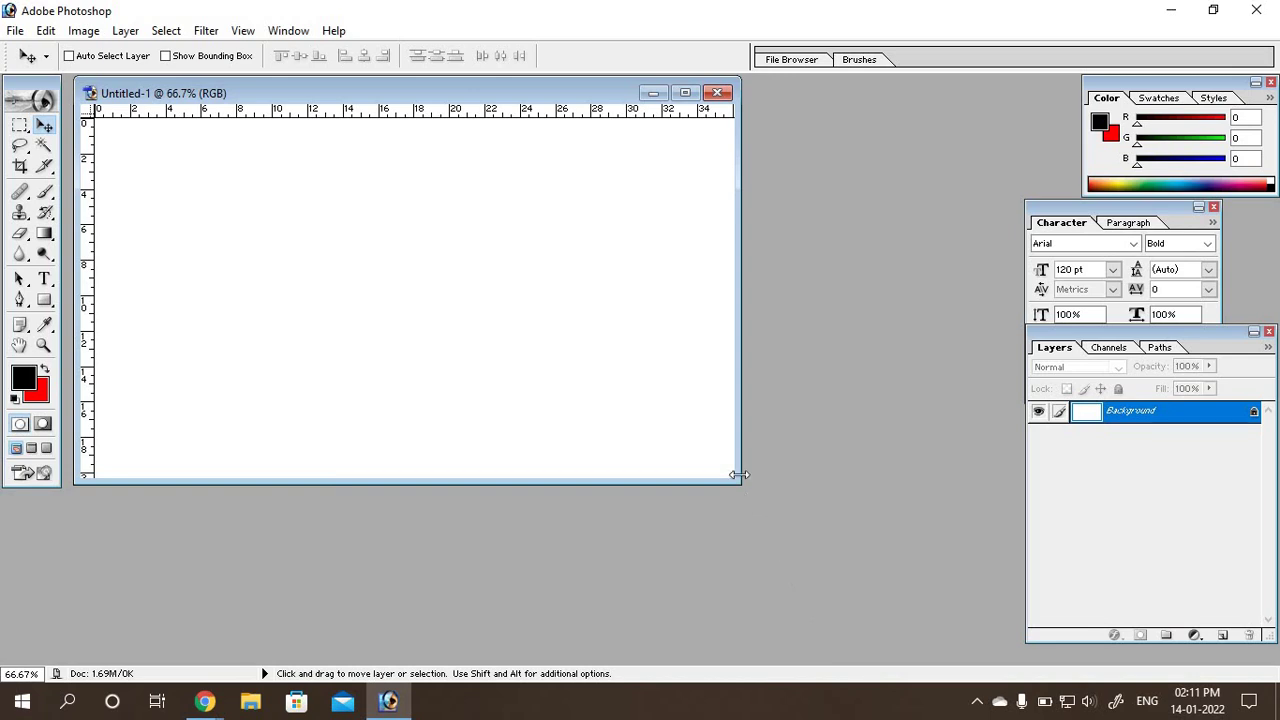
left_click(717, 93)
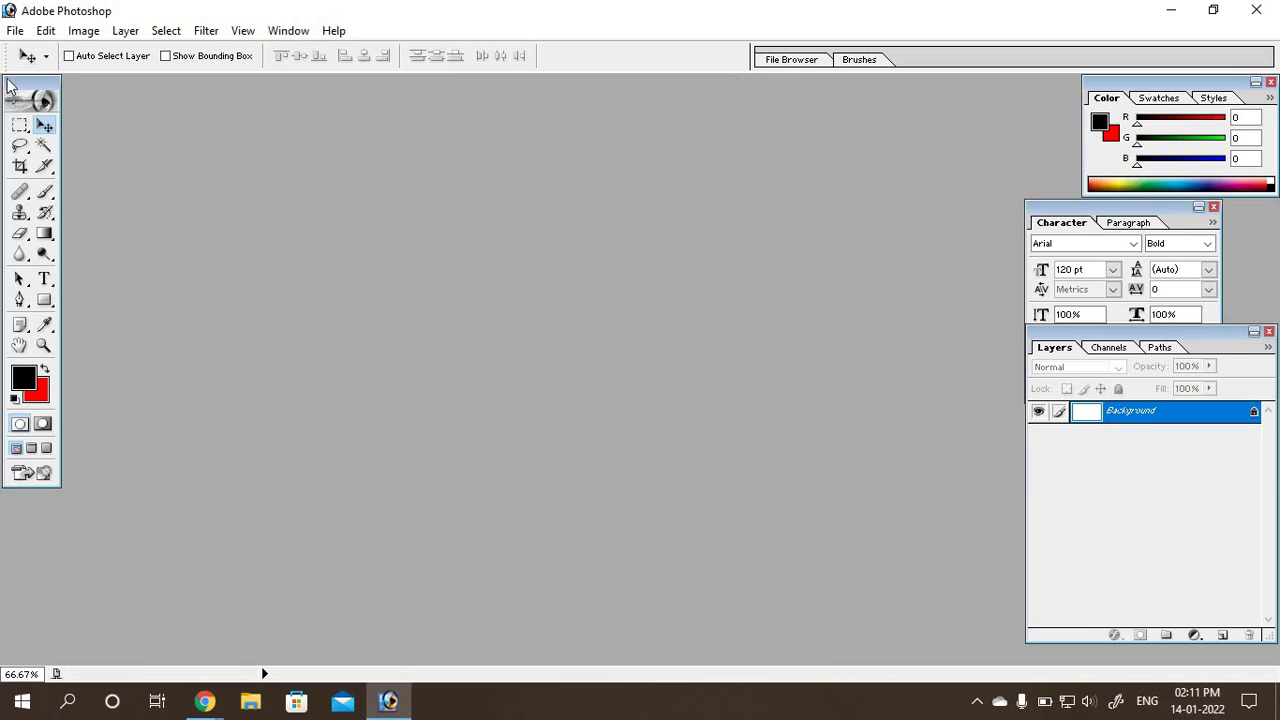
Step: Create a new document with the 1280 x 720 HDTV 720P preset
left_click(15, 30)
left_click(40, 53)
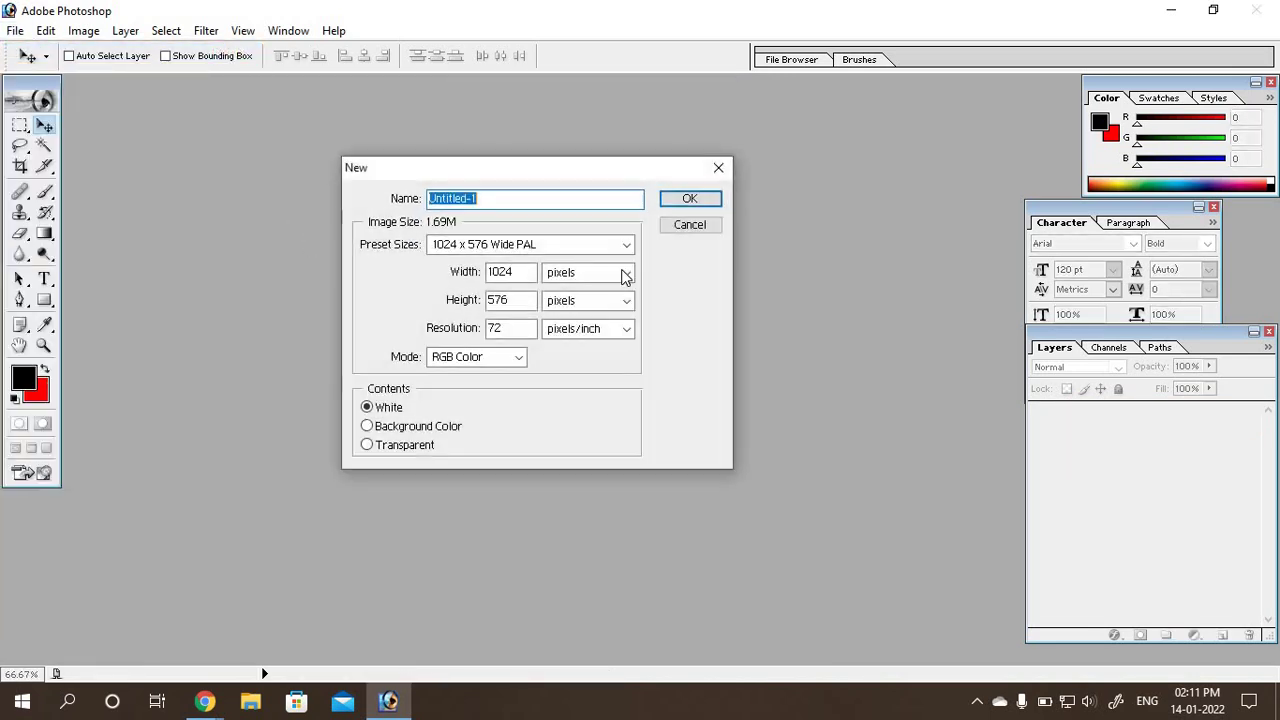
left_click(625, 245)
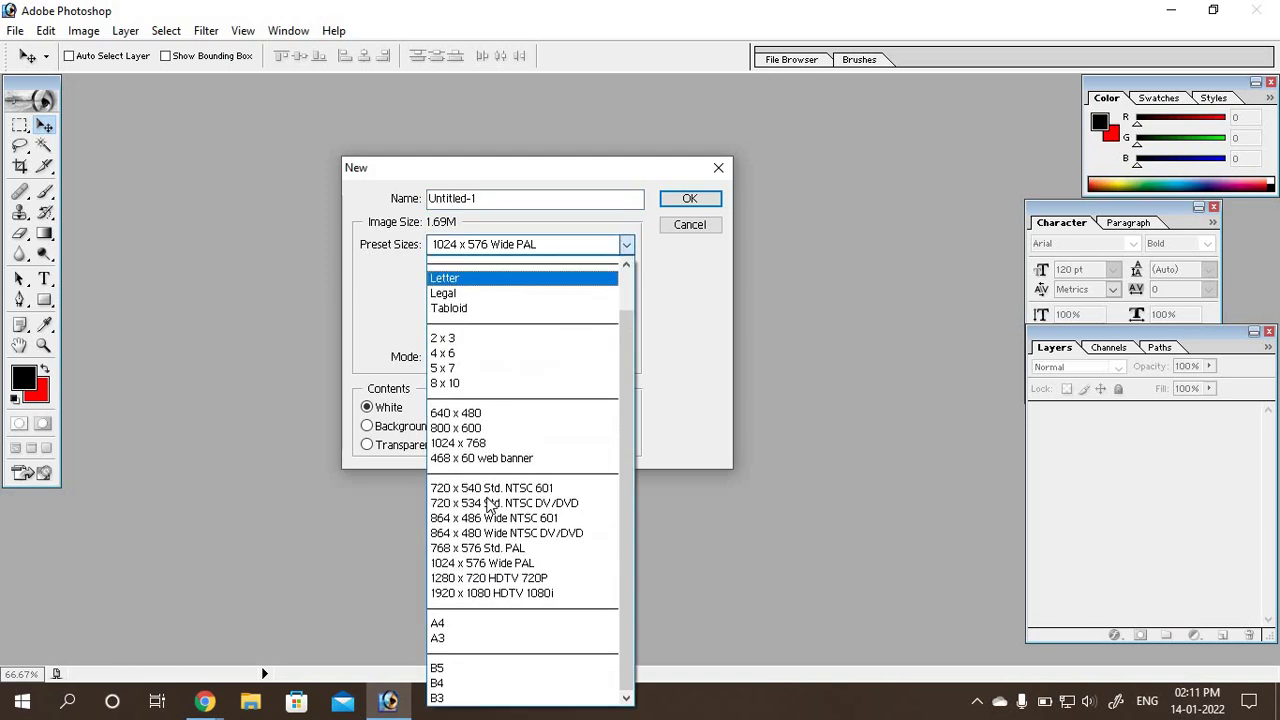
left_click(470, 578)
left_click(690, 205)
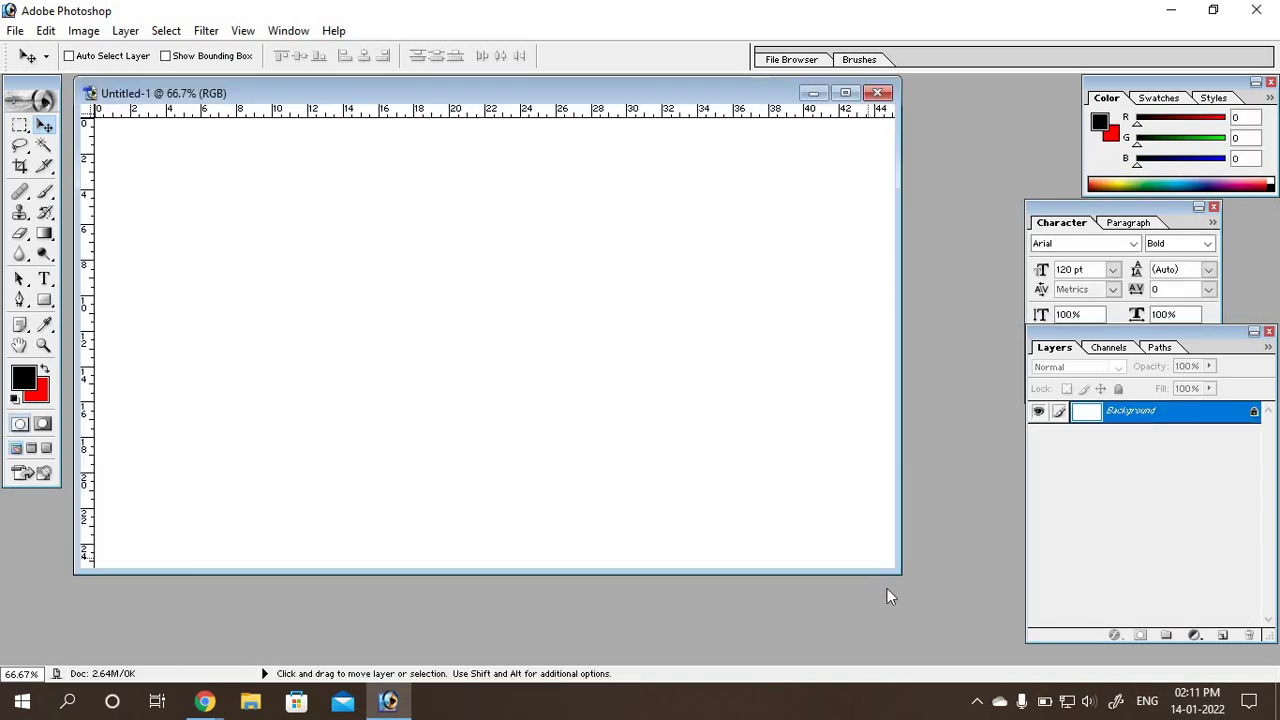
Step: Enlarge the document window and expand the Character panel to show all options
left_click_drag(893, 567, 963, 621)
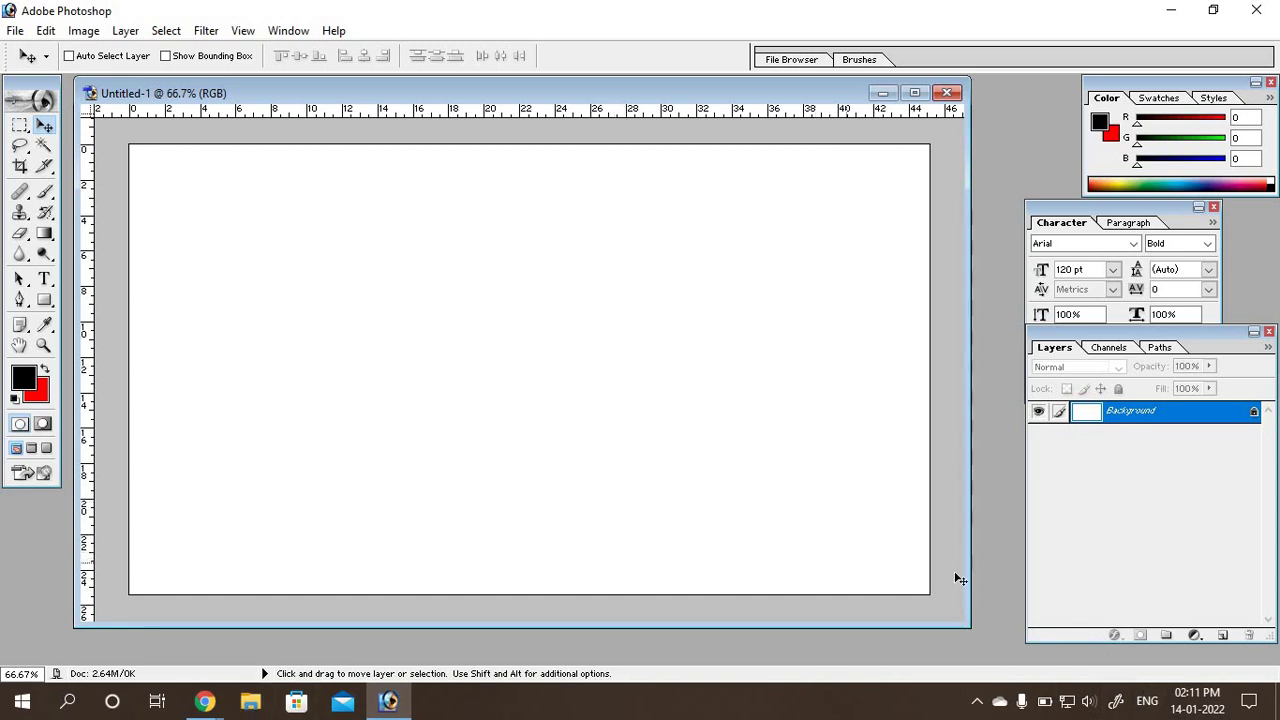
mouse_move(966, 622)
left_mouse_down()
mouse_move(967, 600)
mouse_move(979, 633)
left_mouse_up()
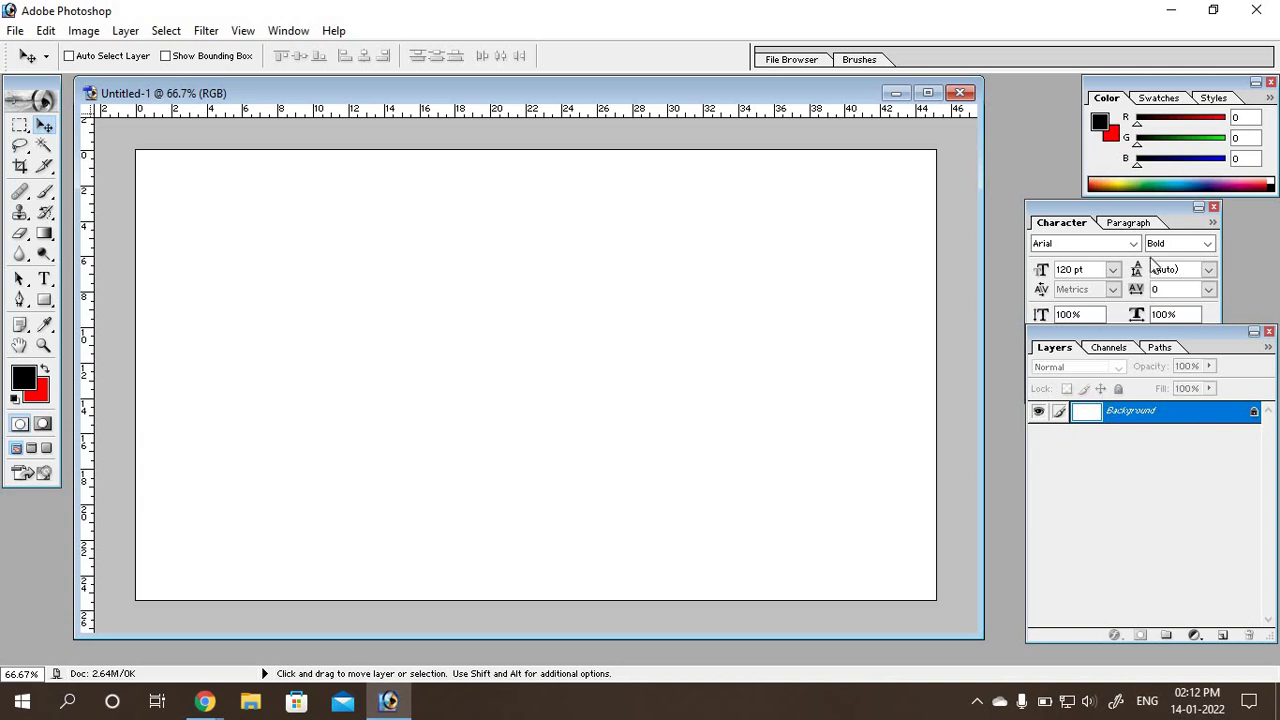
double_click(1112, 207)
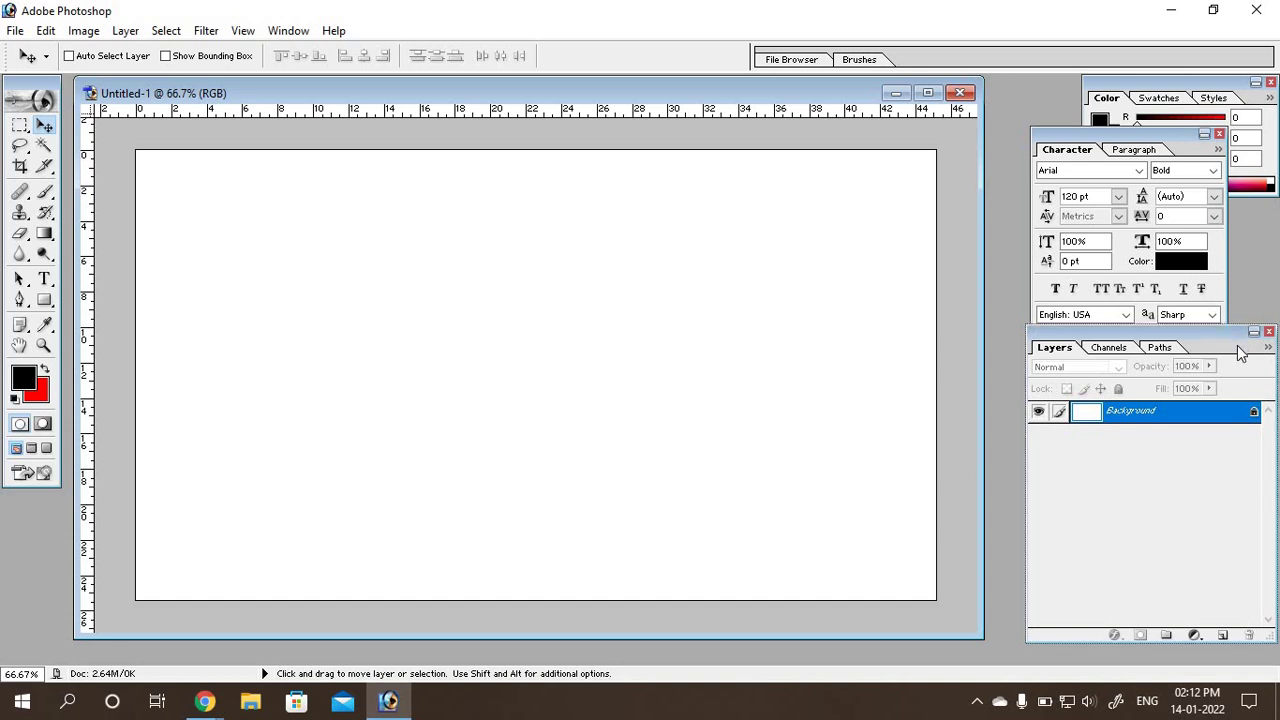
left_click_drag(1240, 344, 1188, 361)
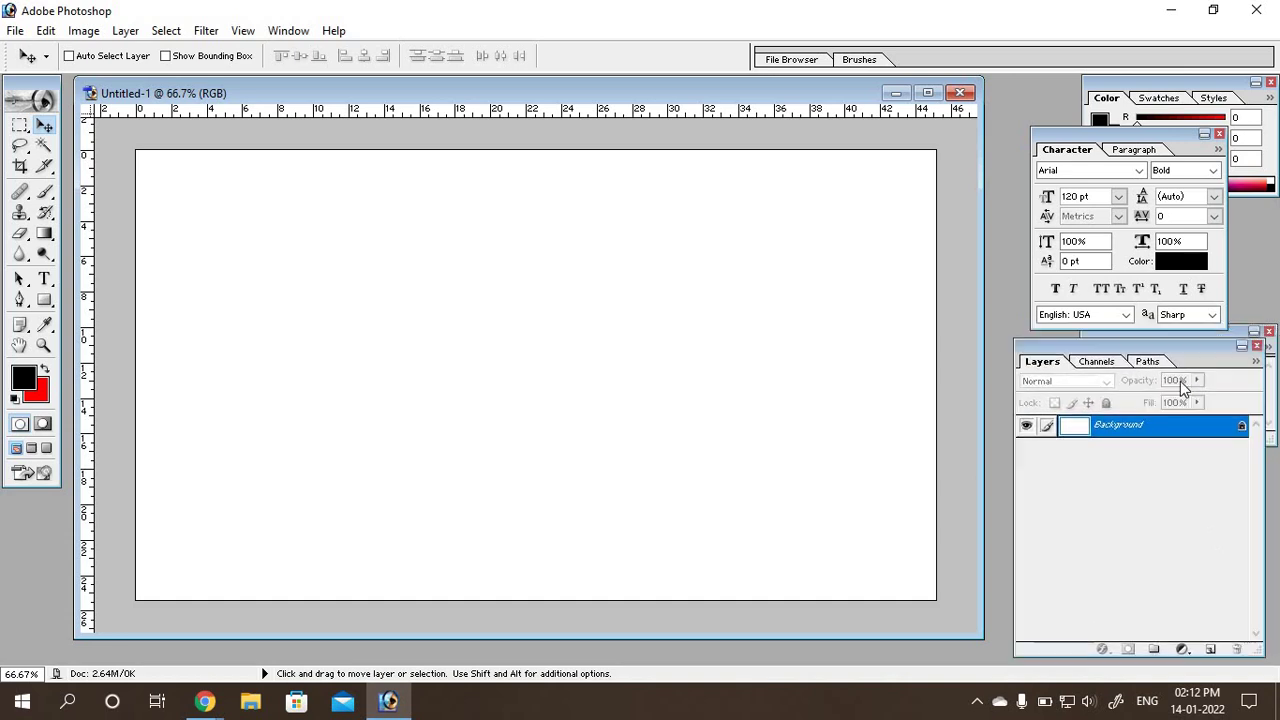
Step: Type the word INDIA in Arial Bold 120 pt and drag it toward the canvas centre
left_click(44, 279)
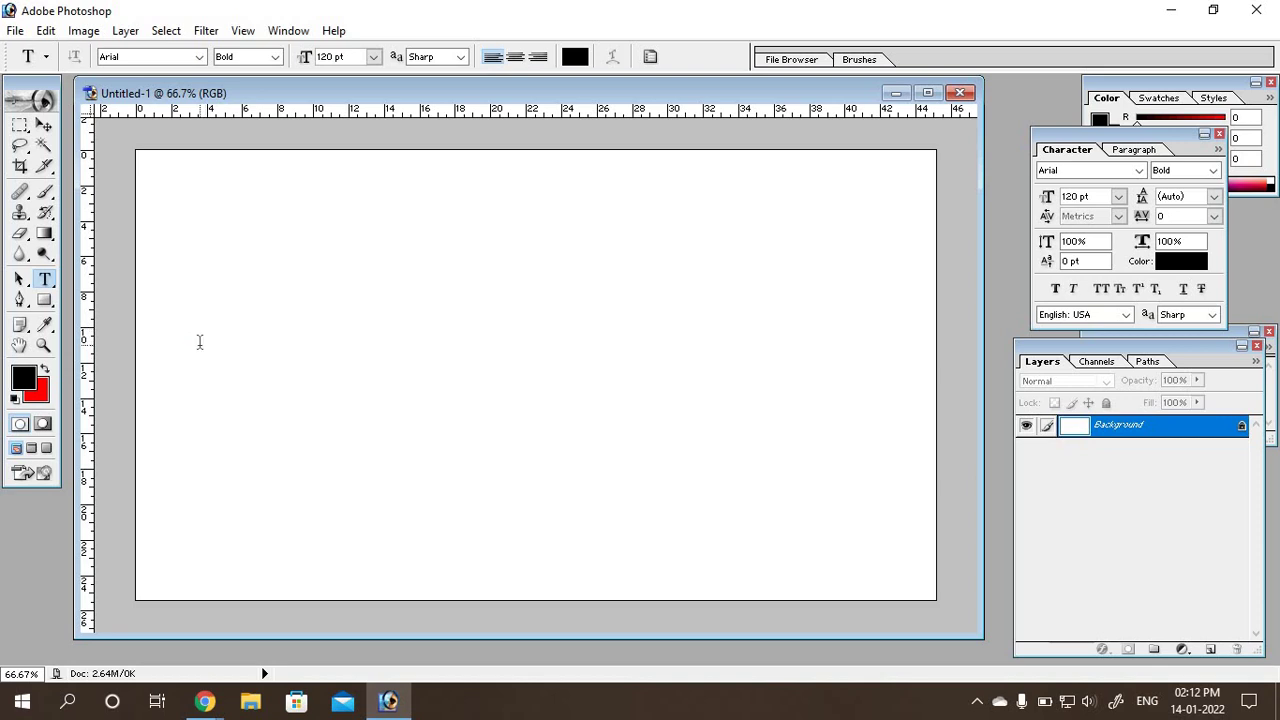
left_click(477, 501)
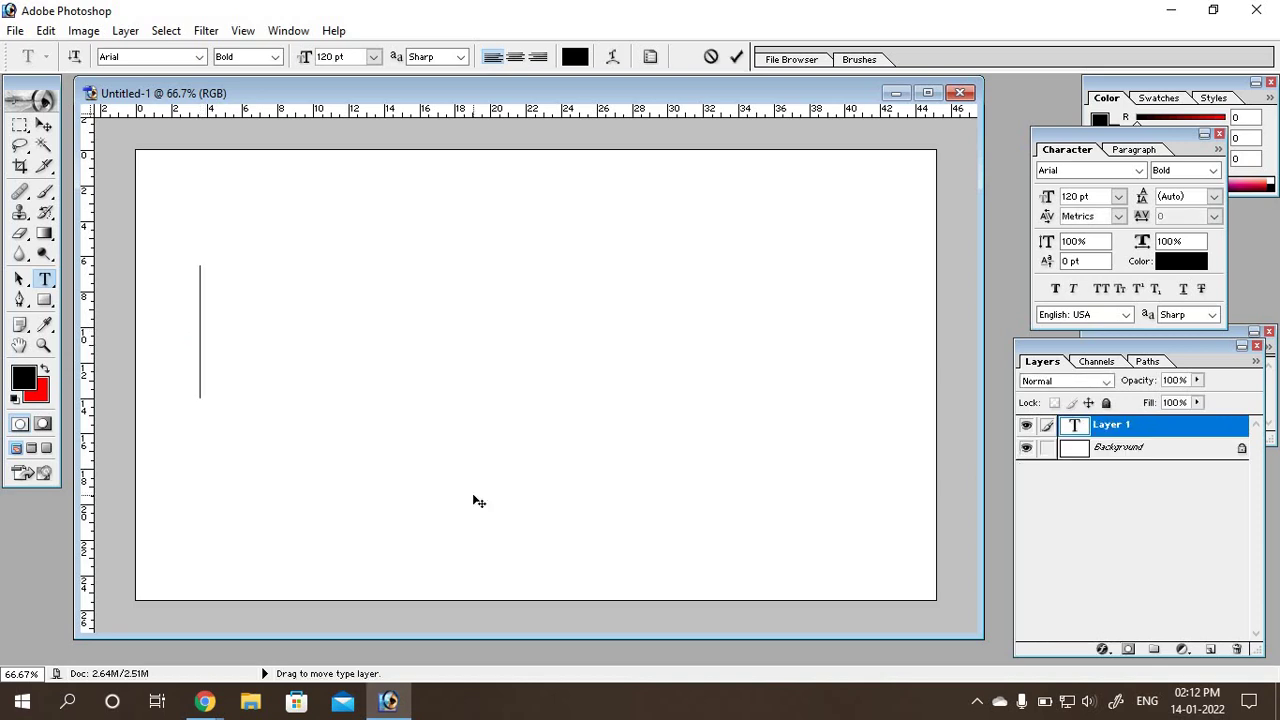
type("i")
key("BackSpace")
type("INDIA")
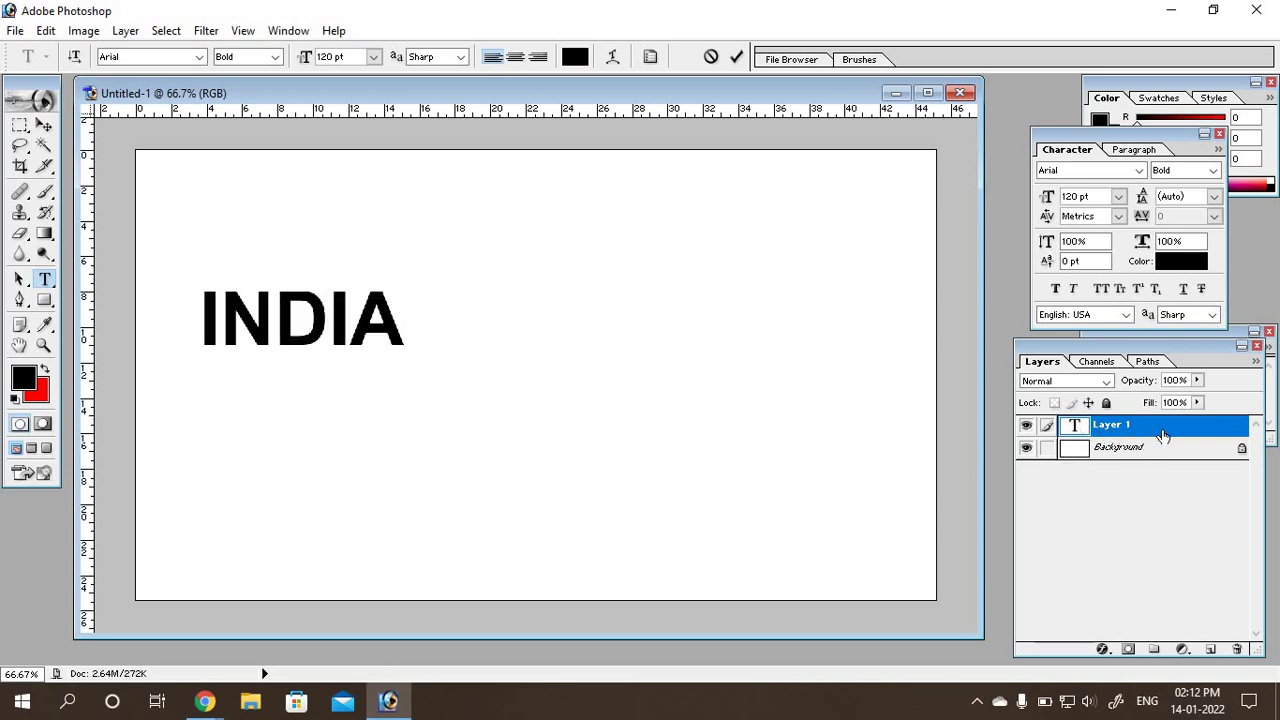
left_click(44, 125)
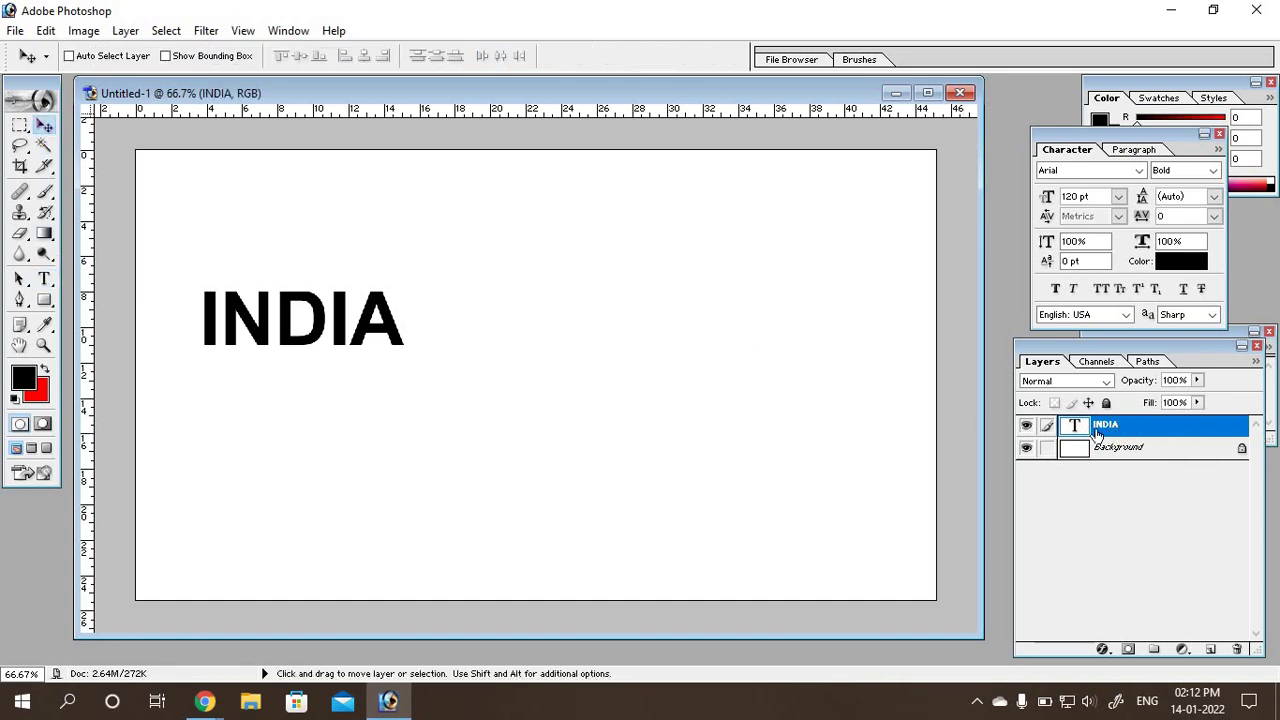
left_click_drag(293, 343, 439, 371)
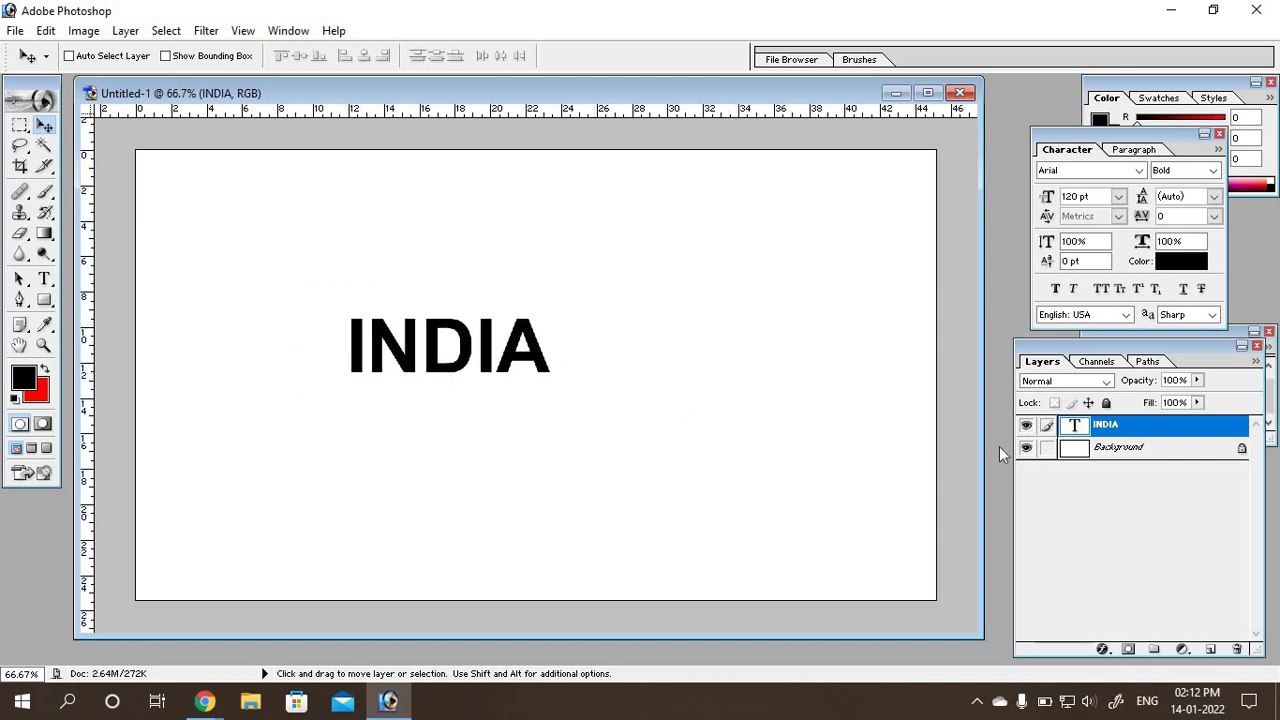
Step: Open the 204_dscf3618devcrop image from Local Disk (F:)
double_click(27, 558)
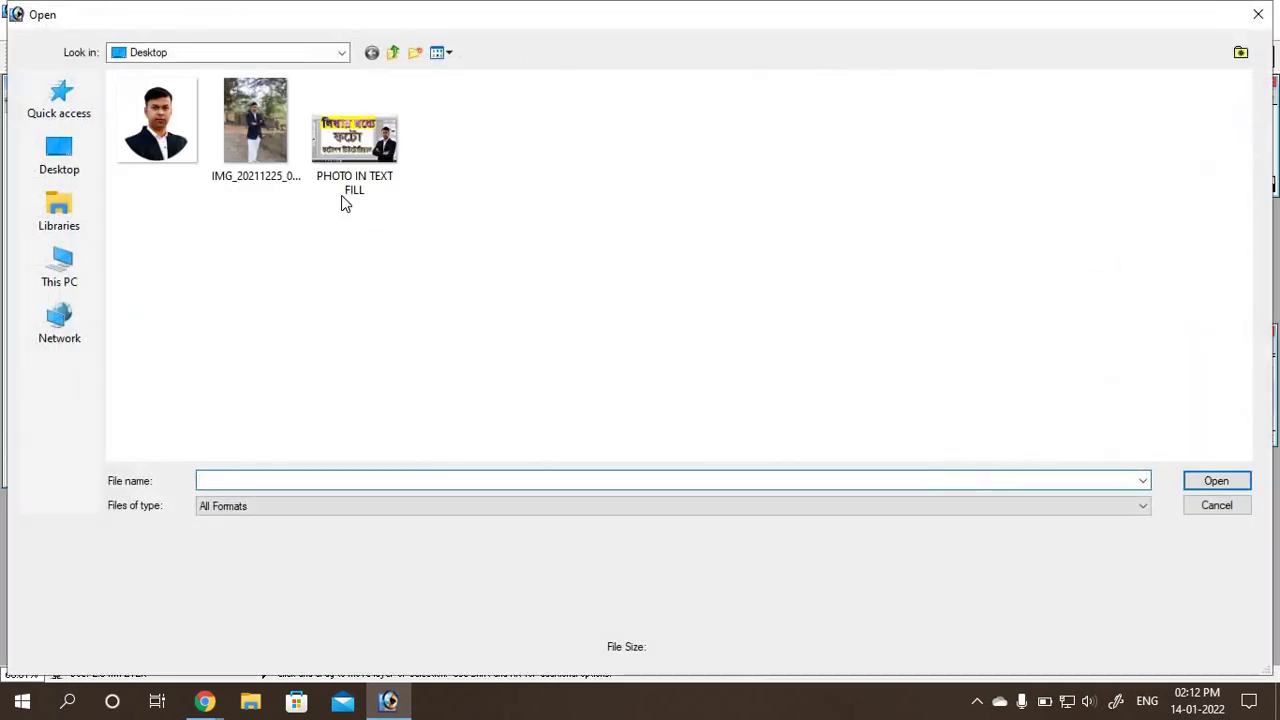
left_click(66, 268)
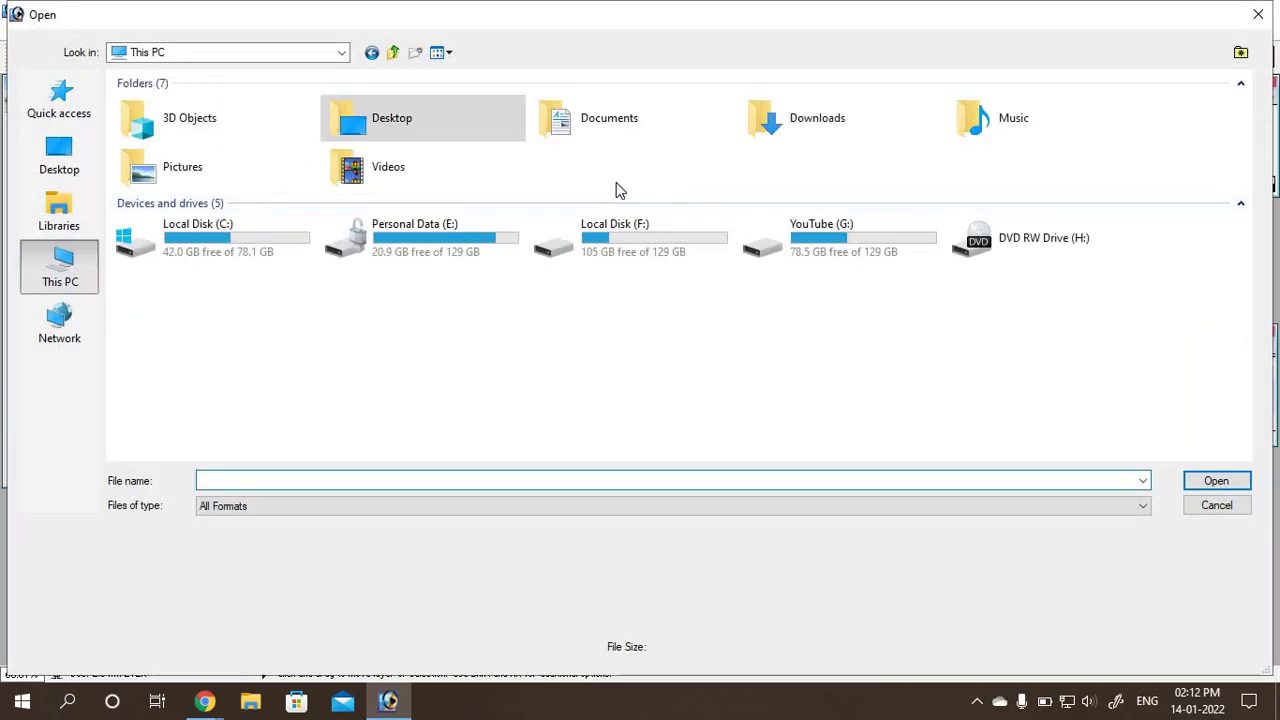
double_click(686, 240)
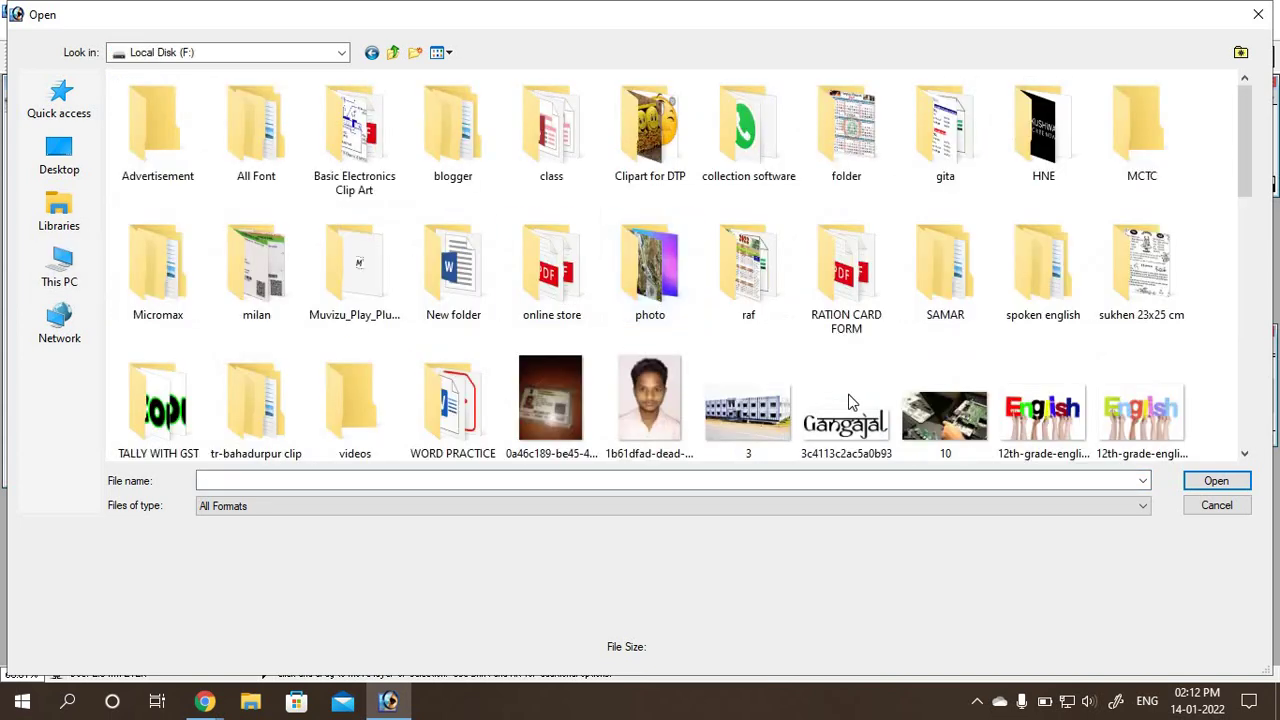
left_click(705, 400)
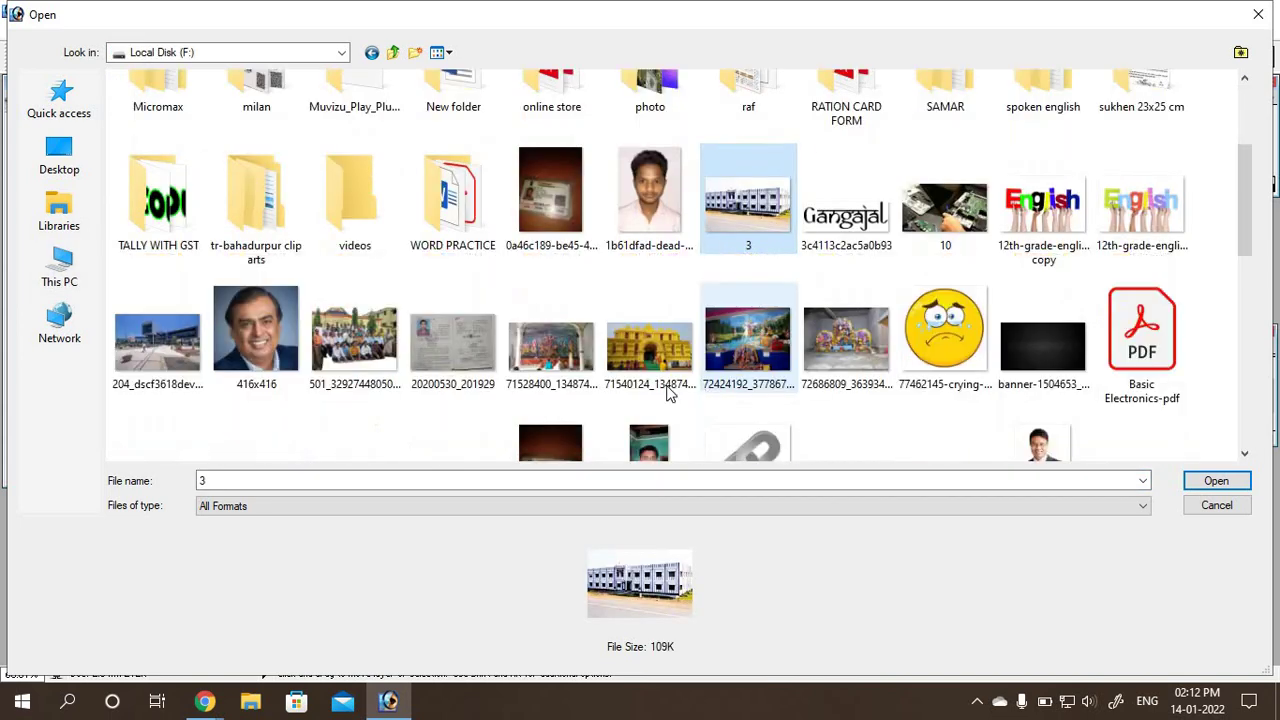
left_click(158, 345)
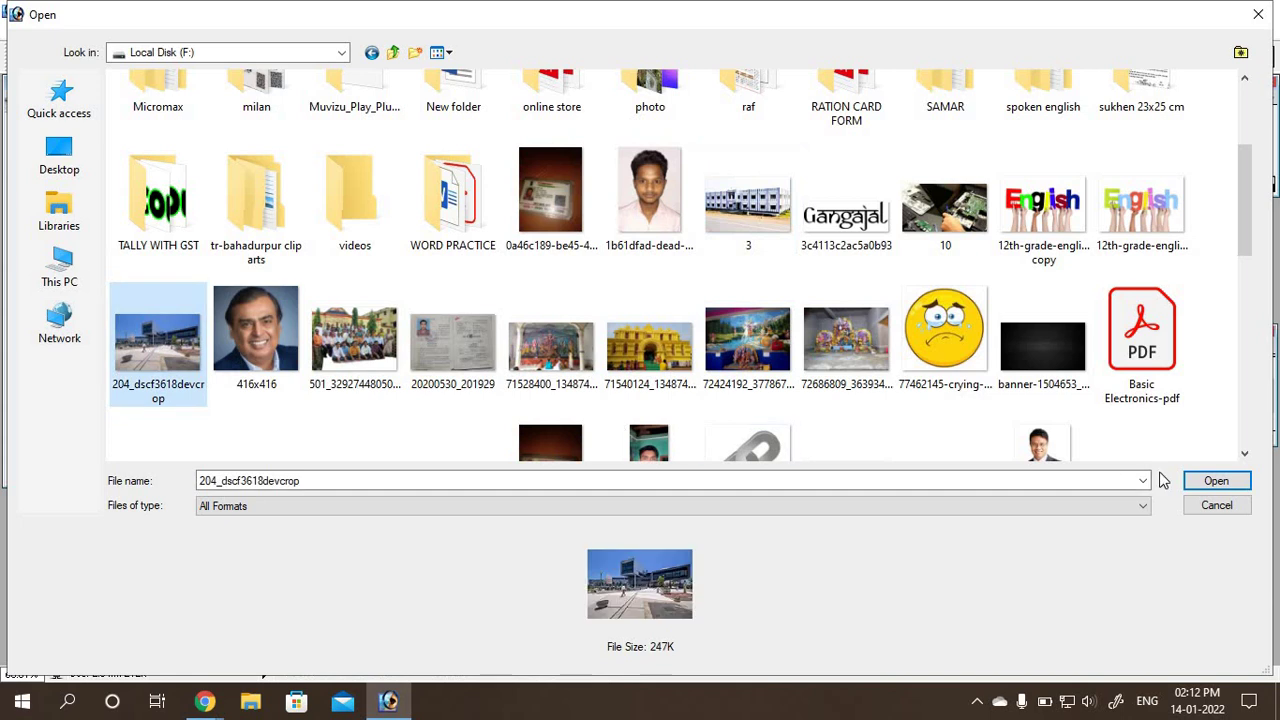
left_click(1216, 481)
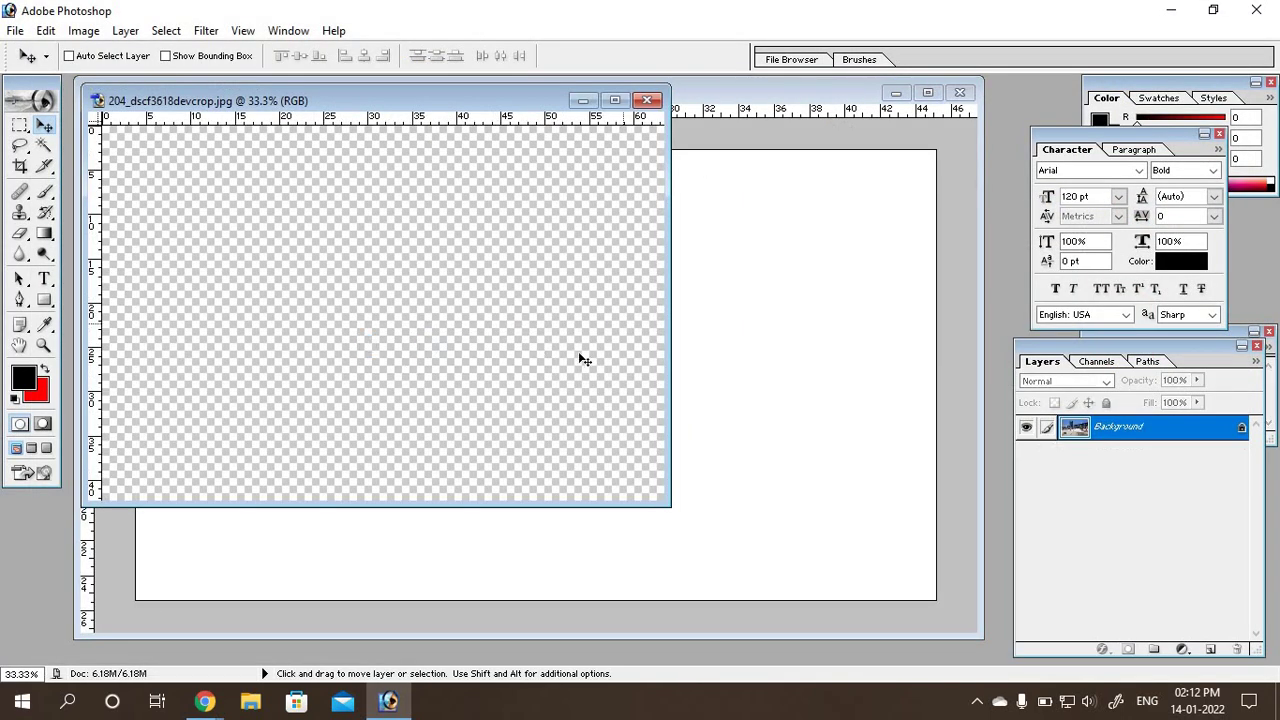
Step: Copy the building photo into the INDIA document as Layer 1, reorder the layers, and reposition INDIA
mouse_move(355, 218)
left_mouse_down()
mouse_move(742, 478)
mouse_move(764, 337)
mouse_move(682, 408)
mouse_move(712, 354)
left_mouse_up()
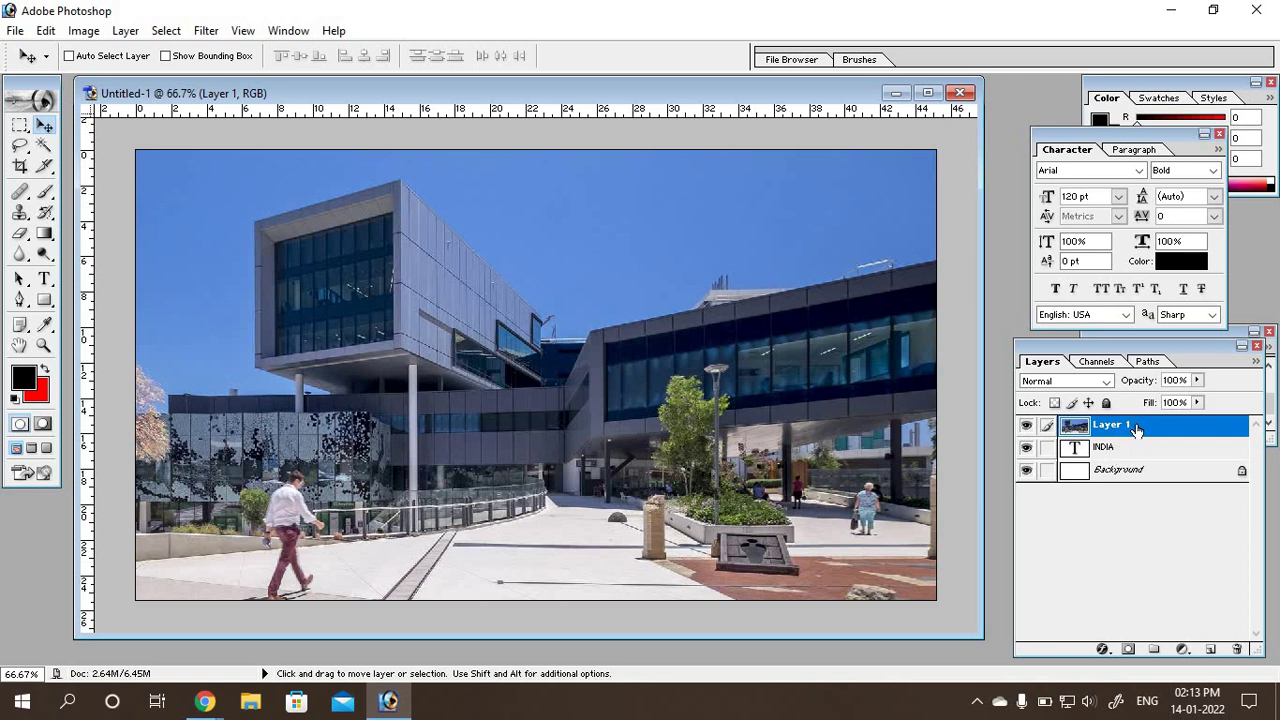
left_click_drag(1136, 428, 1134, 466)
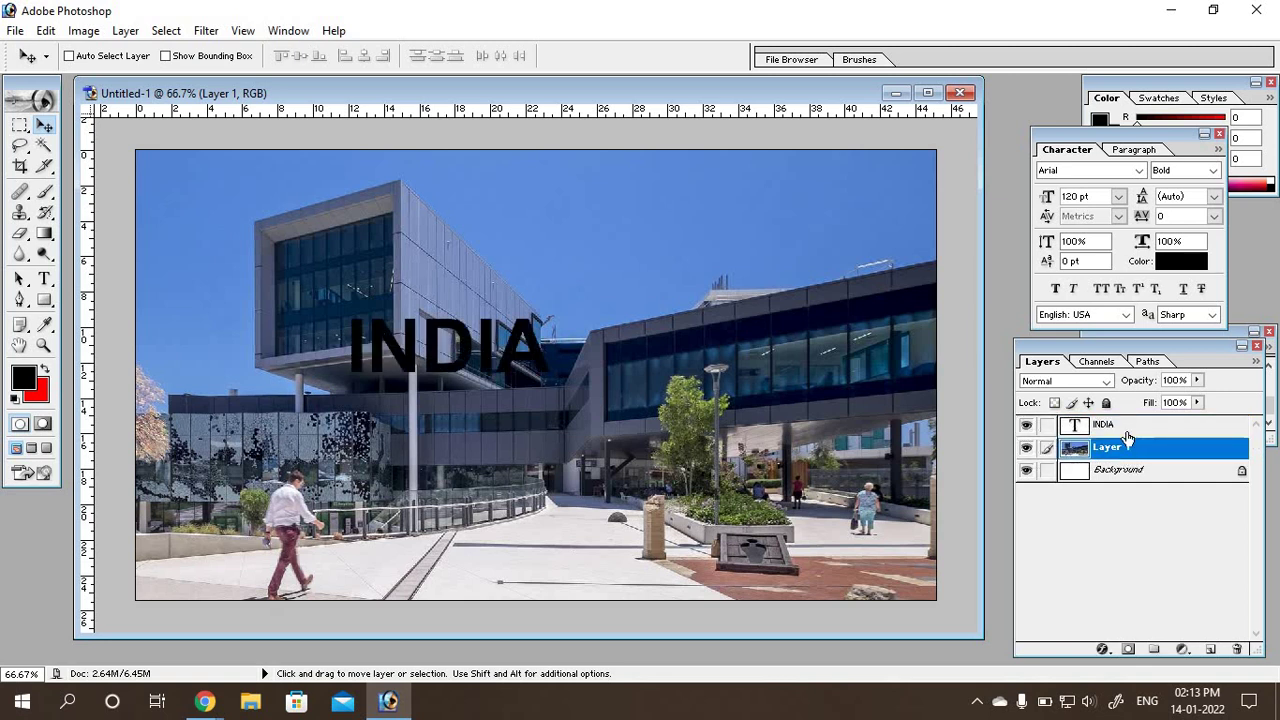
left_click(1120, 426)
mouse_move(538, 428)
left_mouse_down()
mouse_move(647, 250)
mouse_move(603, 268)
left_mouse_up()
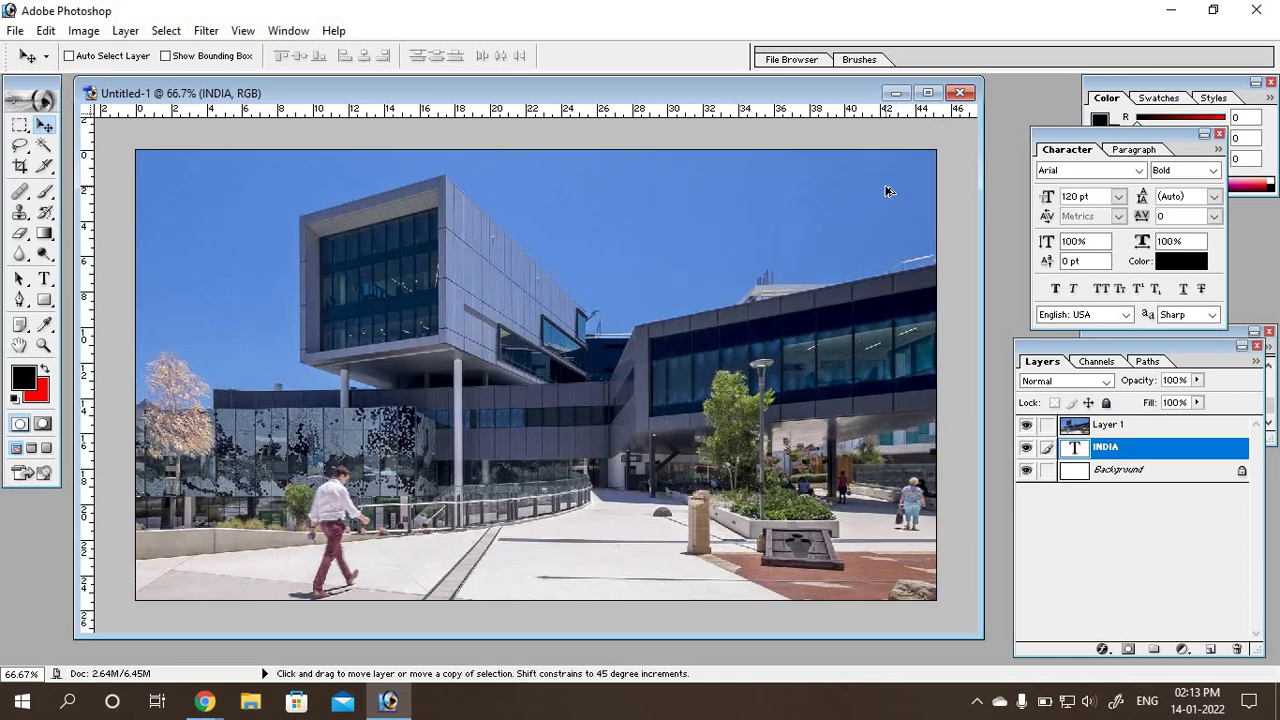
Step: Remove the building photo, scale INDIA to 231%×311%, nudge it up-left, and bring up the Open dialog
key("ctrl+z")
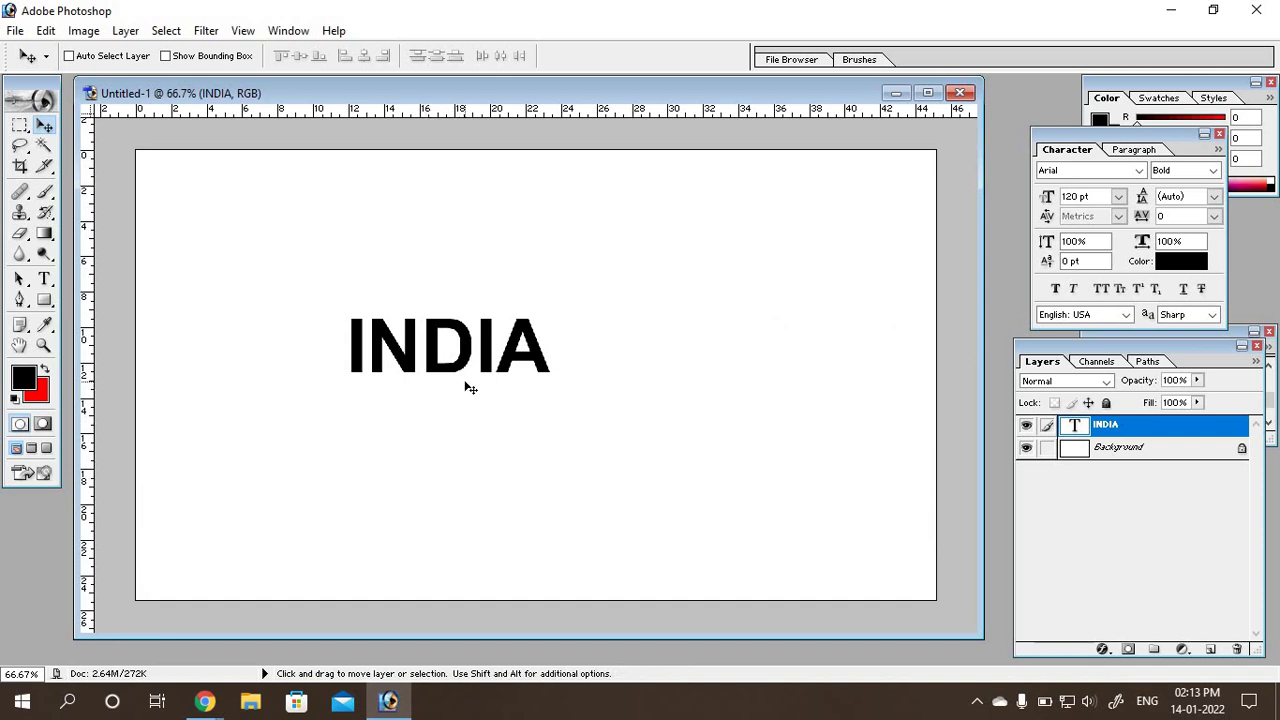
key("ctrl+t")
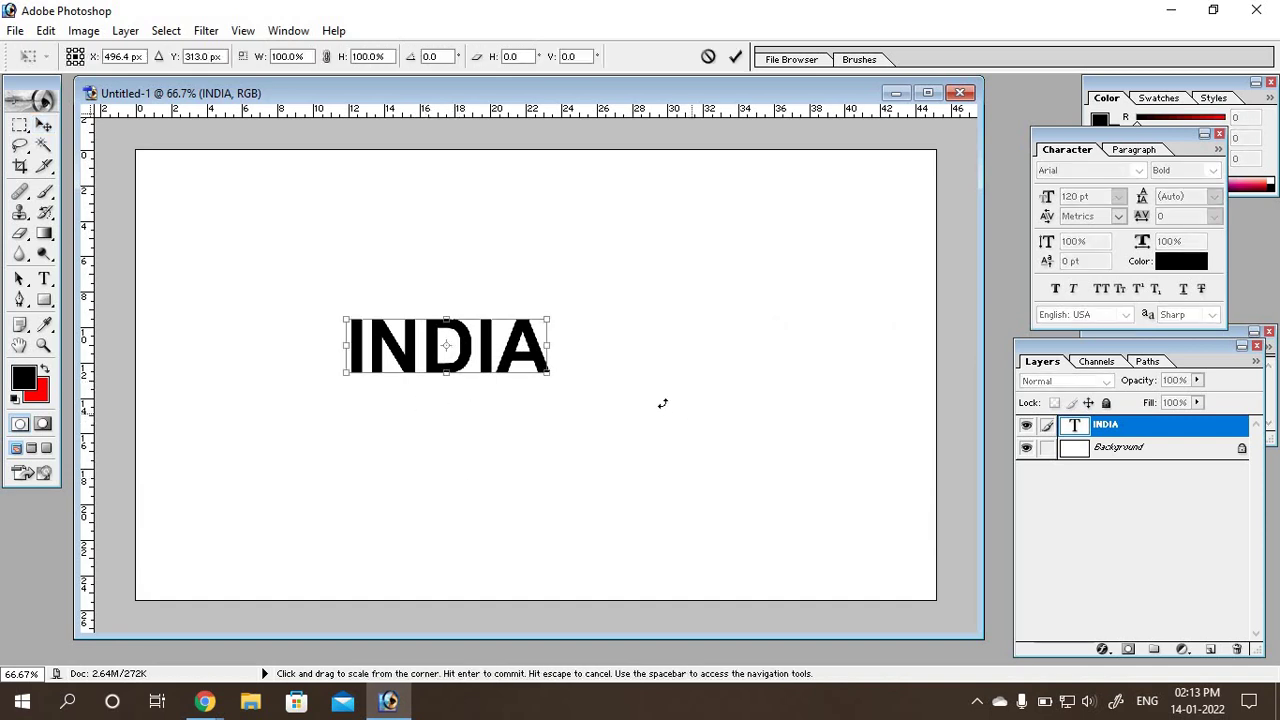
left_click_drag(580, 404, 807, 450)
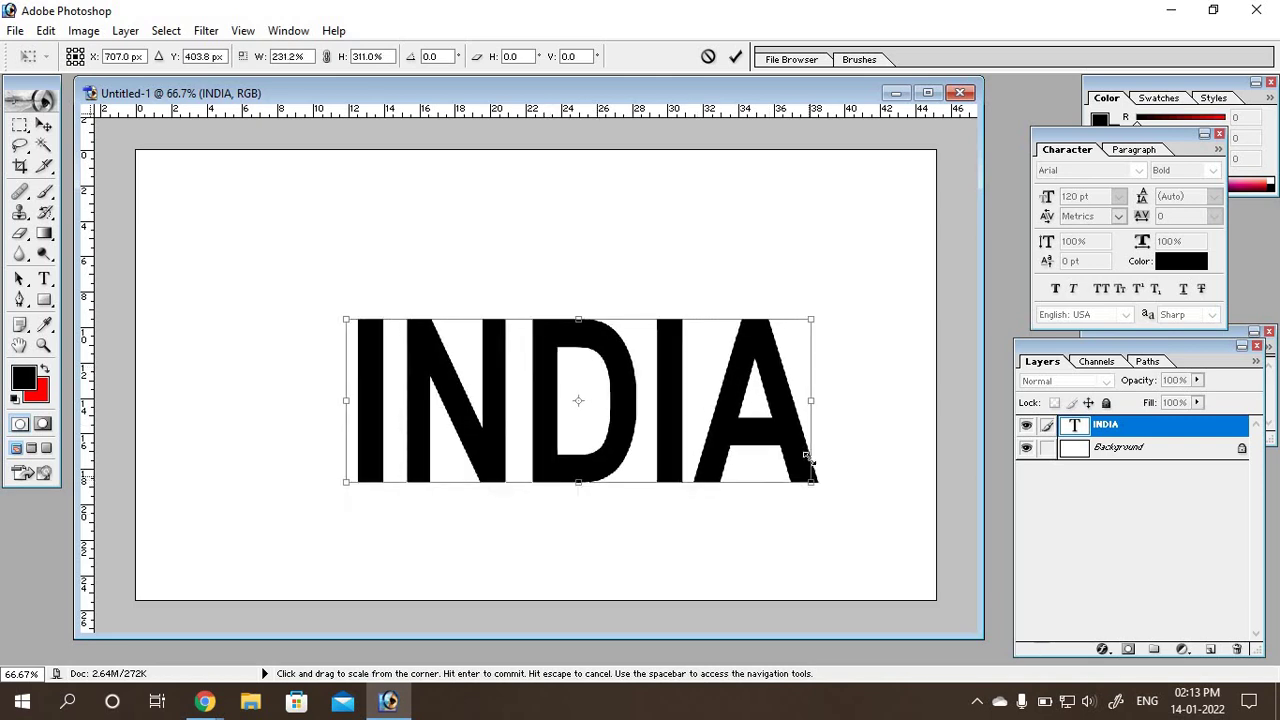
key("Return")
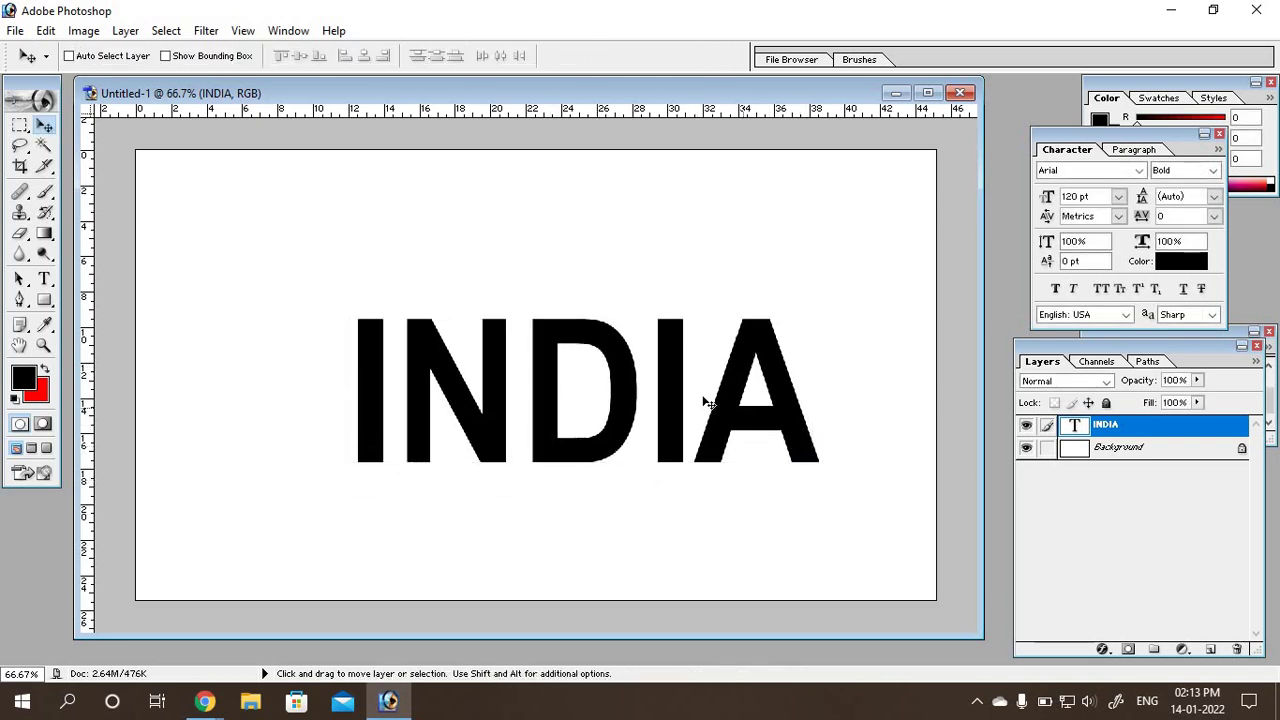
left_click_drag(661, 426, 620, 408)
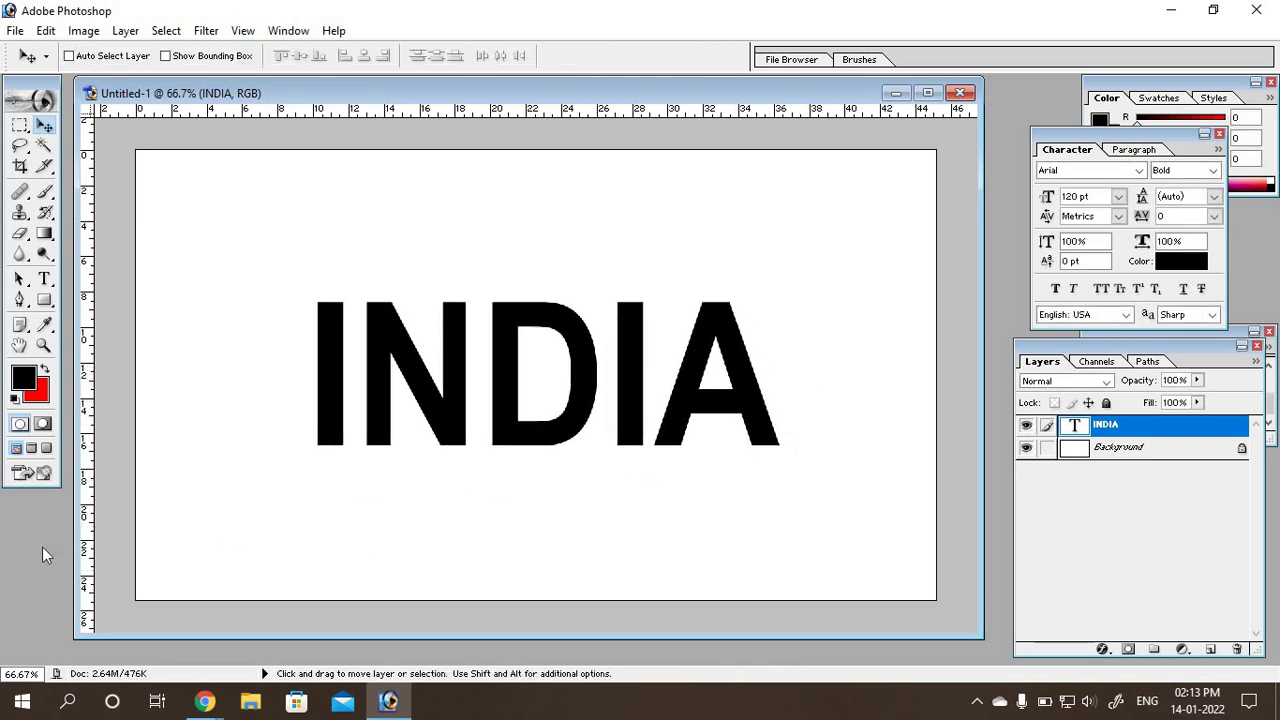
key("ctrl+o")
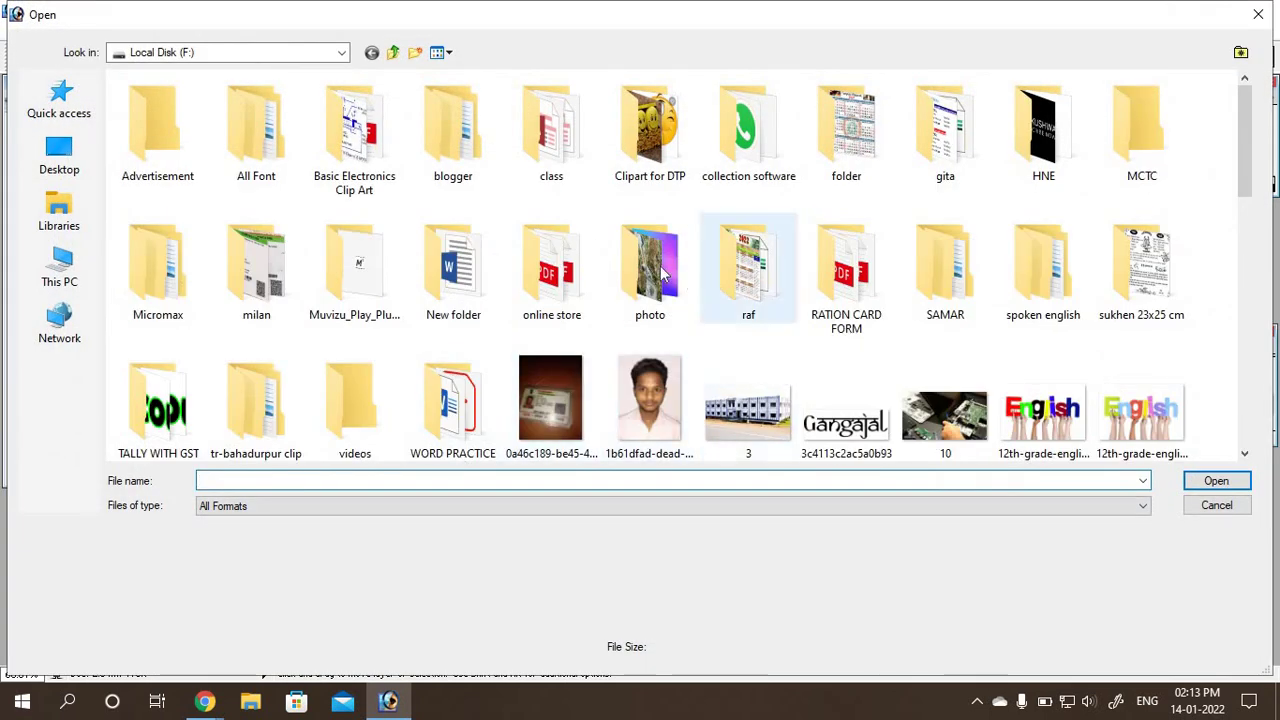
Step: Open 121401-abstract-lime-green-texture-background-design from the photo folder
double_click(661, 267)
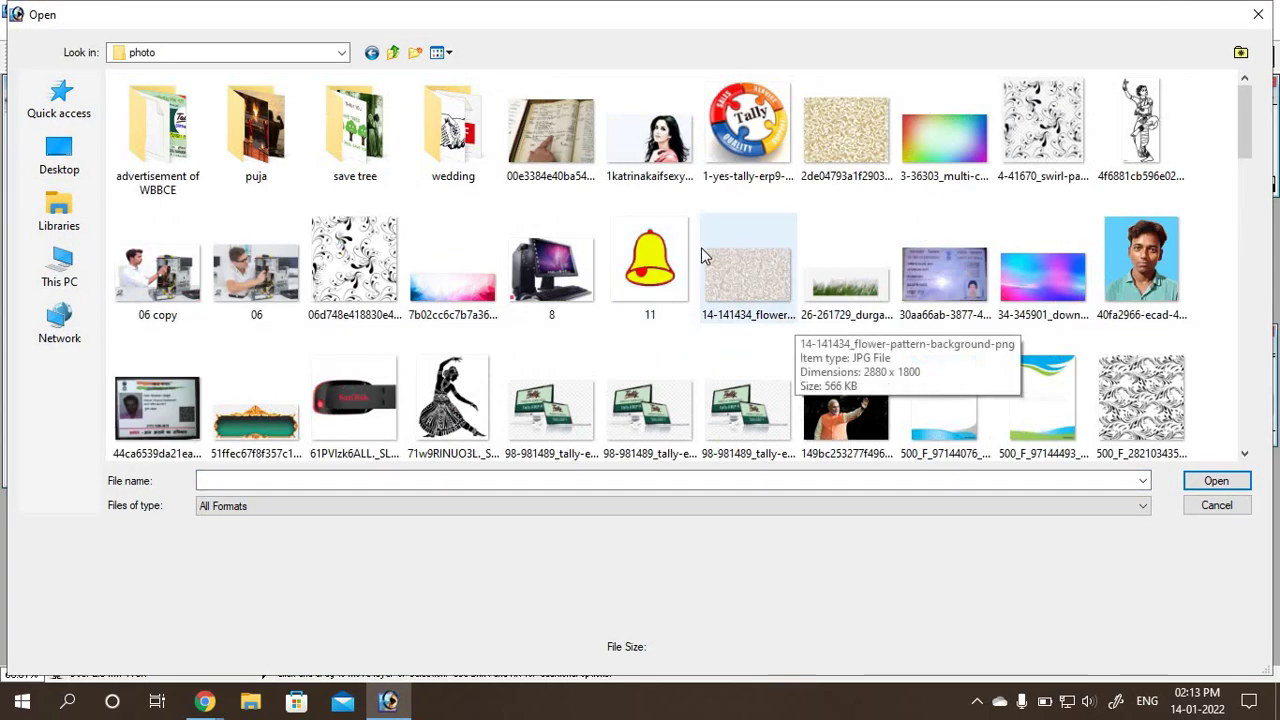
scroll(389, 309, "down", 2)
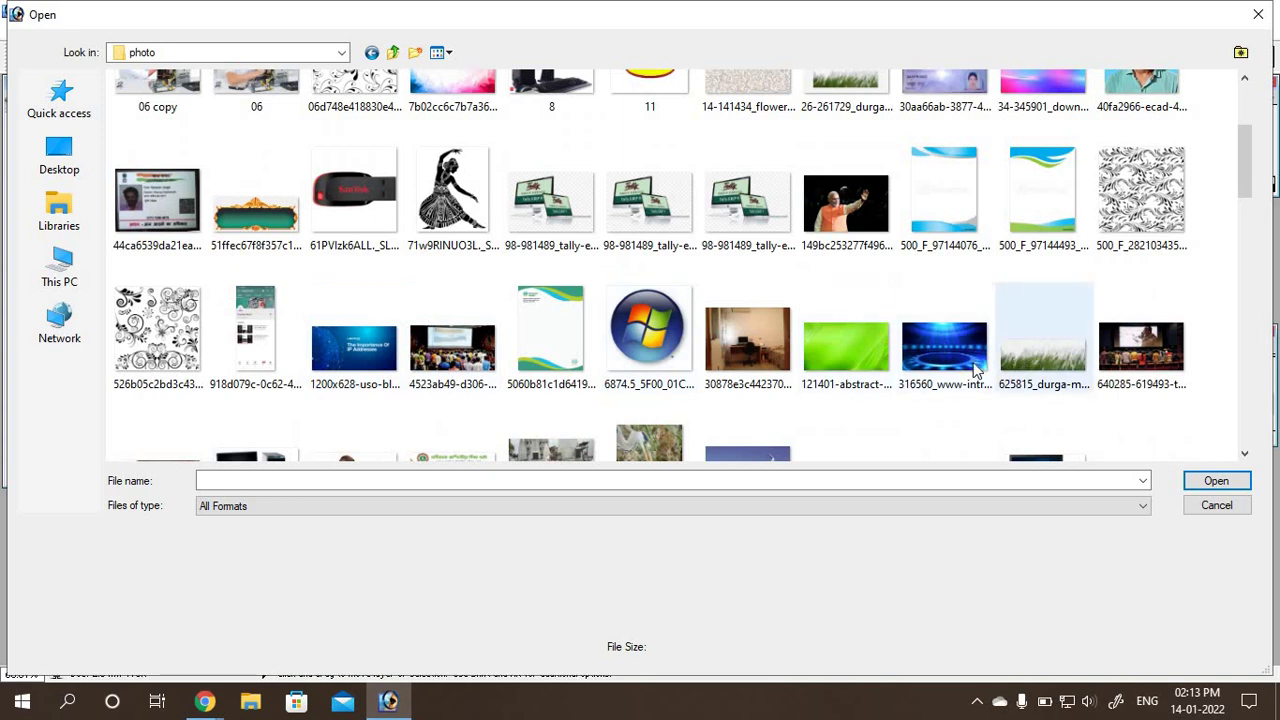
left_click(824, 343)
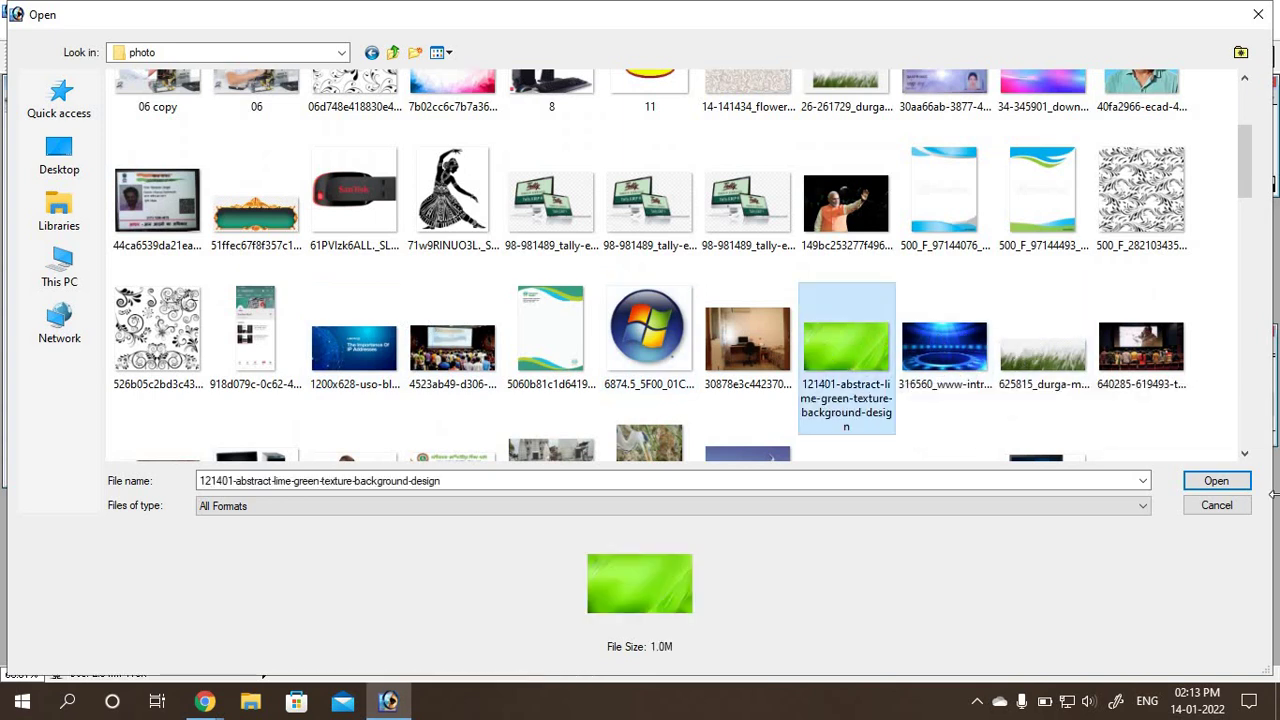
left_click(1226, 485)
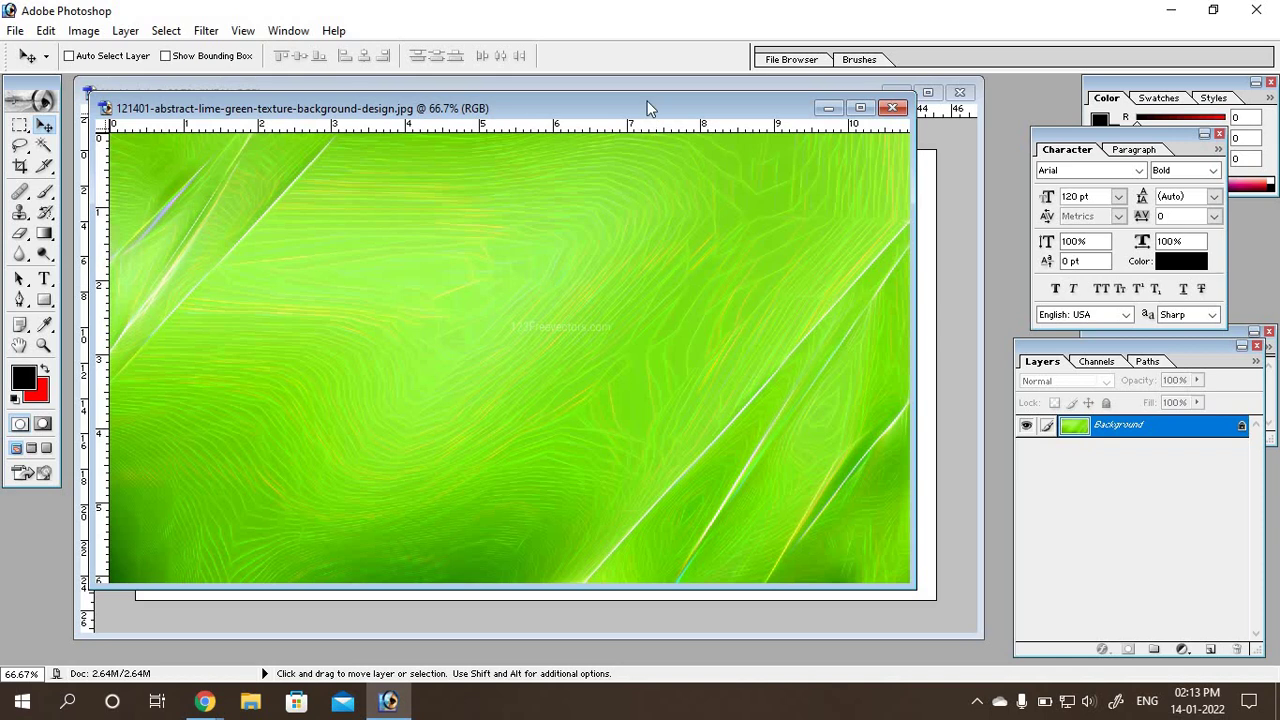
Step: Drag the lime-green texture into the INDIA document so it covers the canvas as Layer 1
left_click_drag(648, 108, 928, 265)
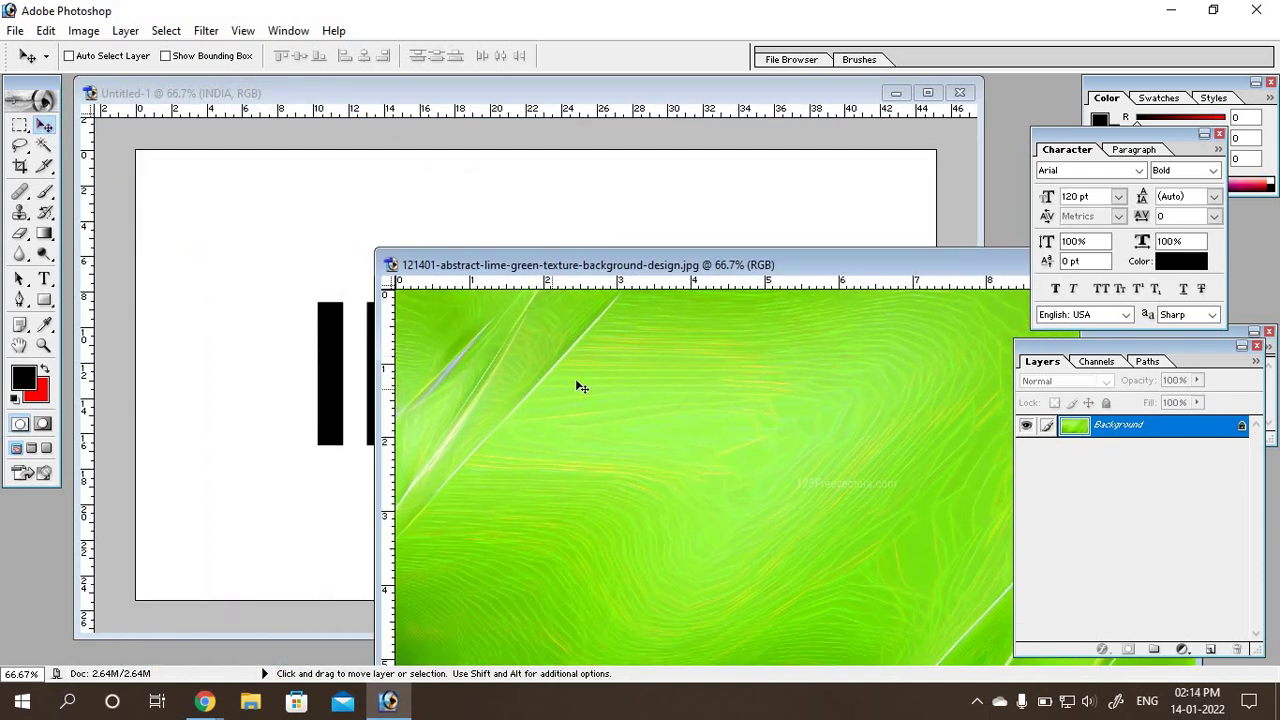
left_click_drag(502, 456, 260, 428)
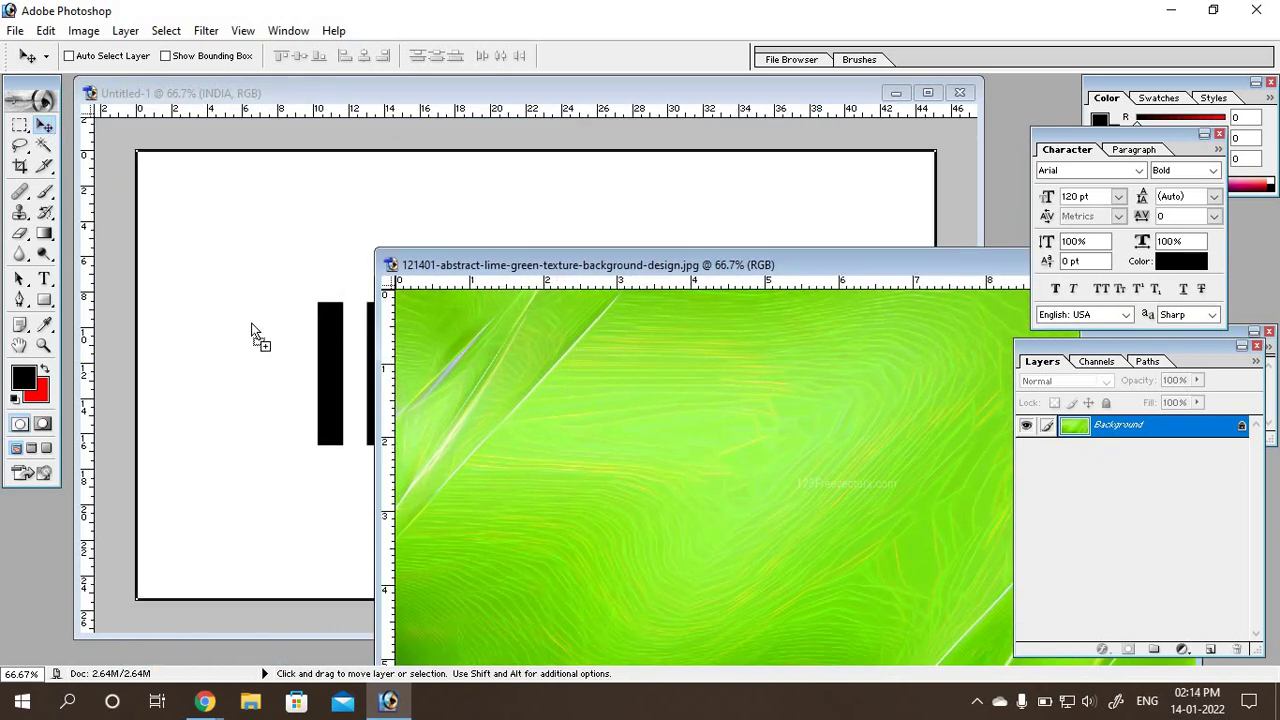
left_click_drag(252, 332, 253, 314)
mouse_move(291, 377)
left_mouse_down()
mouse_move(439, 286)
mouse_move(351, 271)
left_mouse_up()
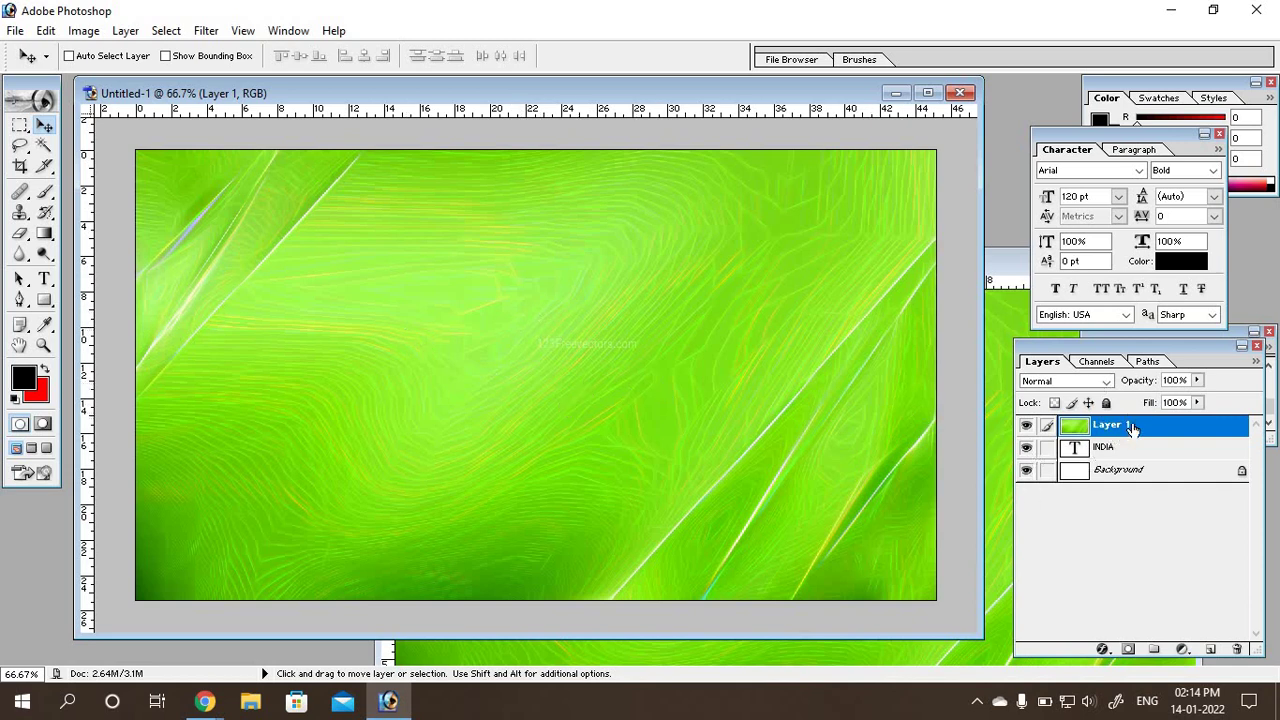
left_click_drag(1131, 426, 1128, 457)
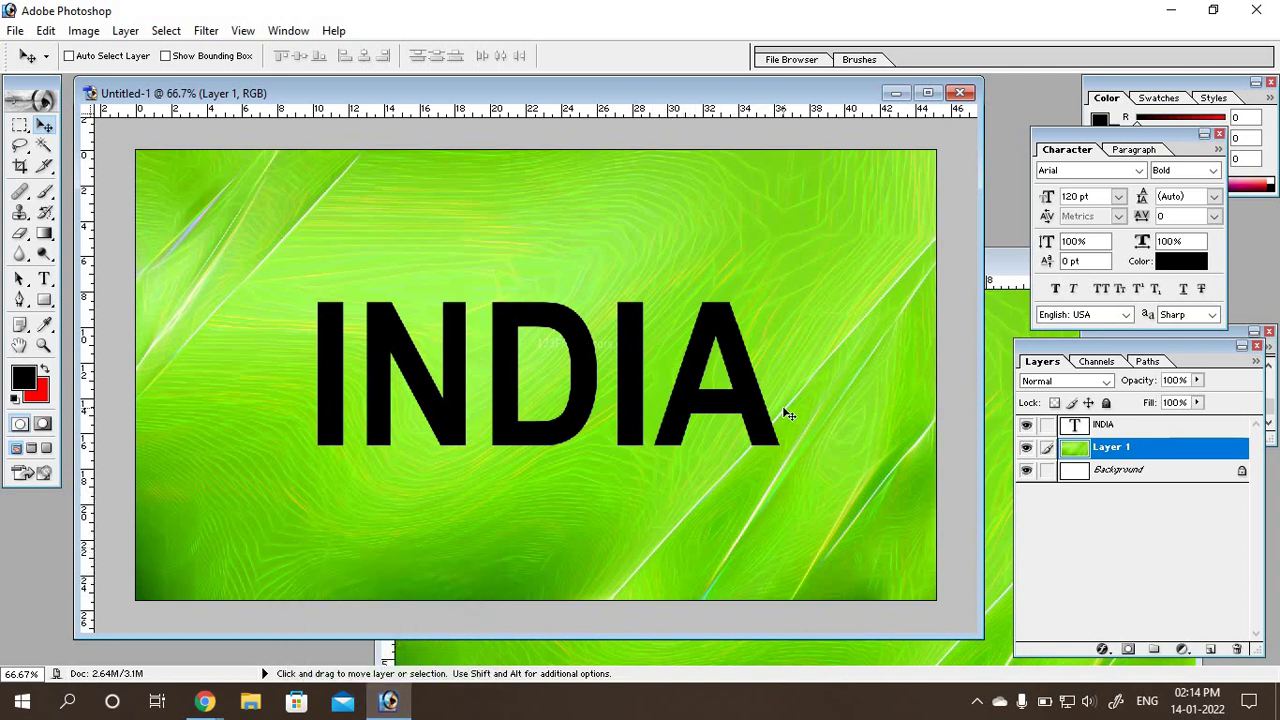
left_click_drag(1146, 447, 1144, 426)
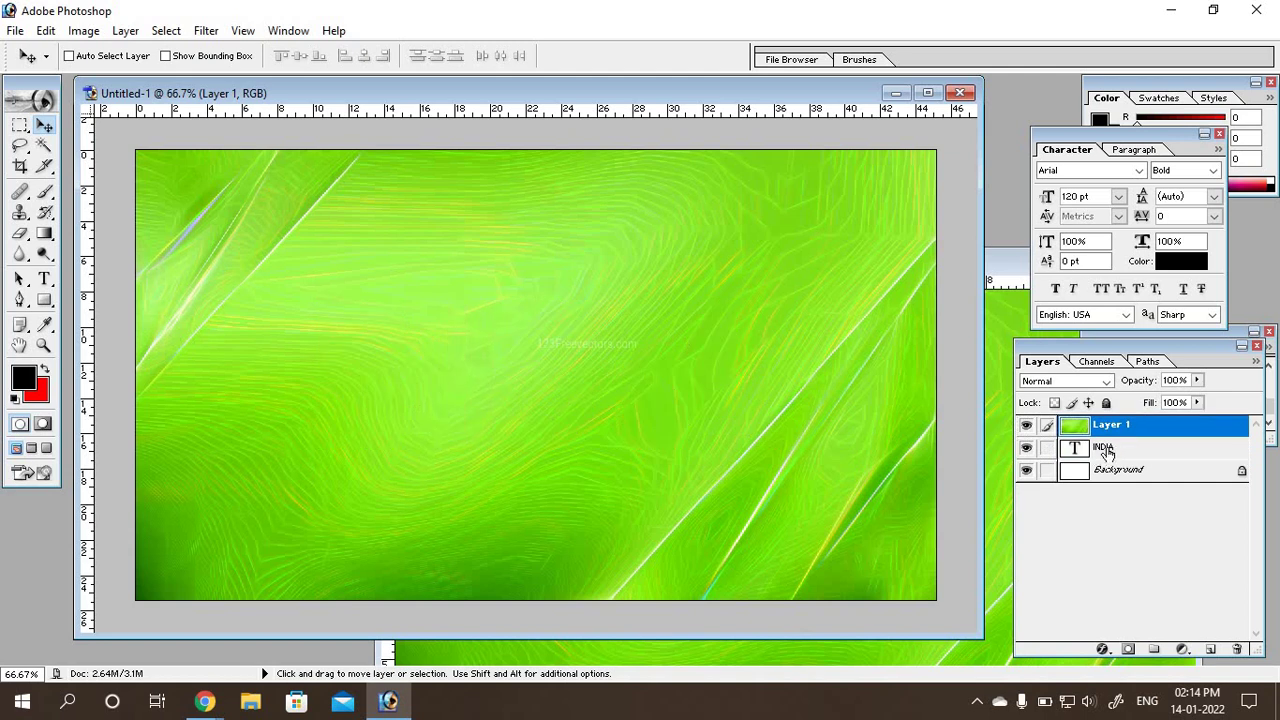
left_click(1133, 455)
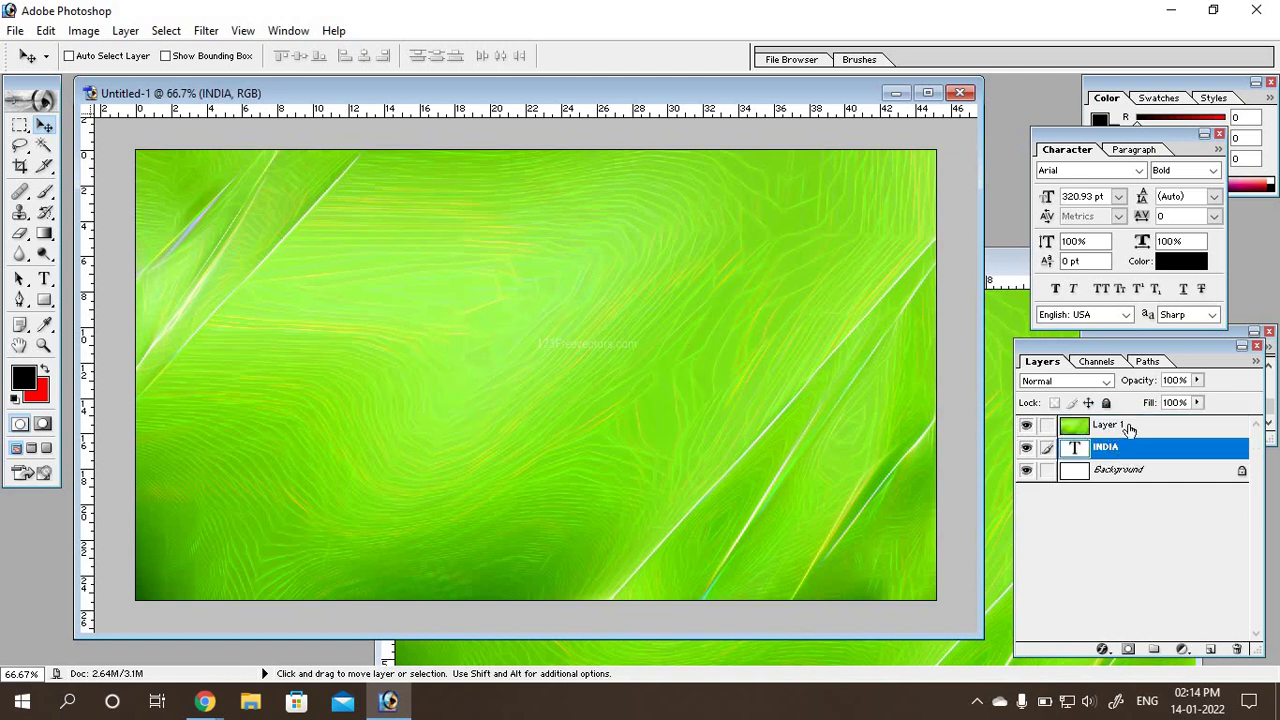
left_click(1113, 428)
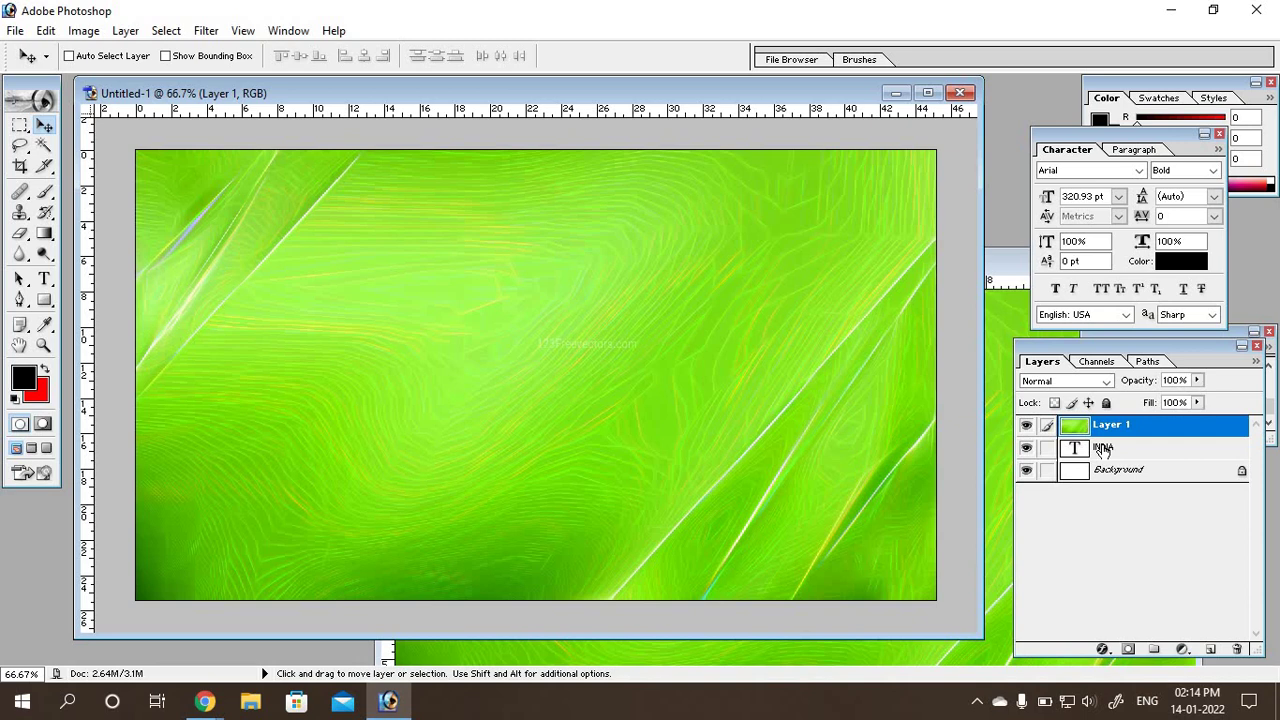
key("alt")
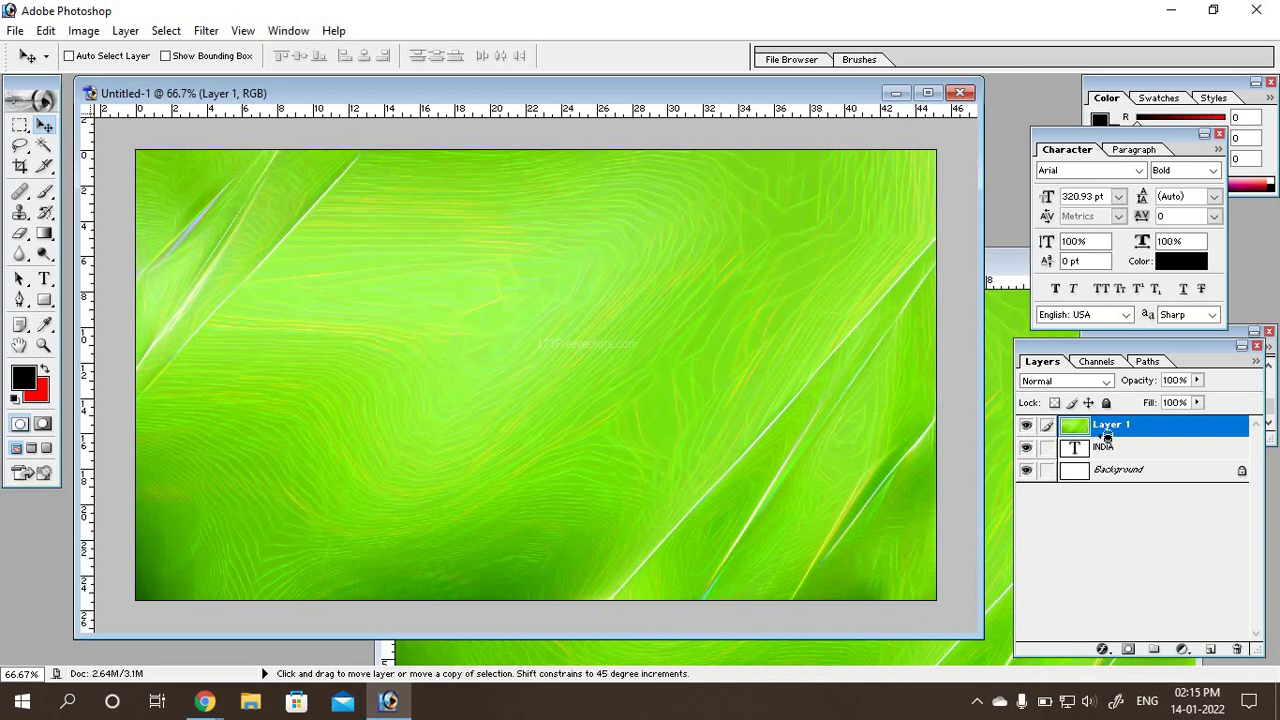
Step: Clip Layer 1's lime-green texture to the INDIA letters, shift it, and close the texture image window
left_click(1107, 434, "alt")
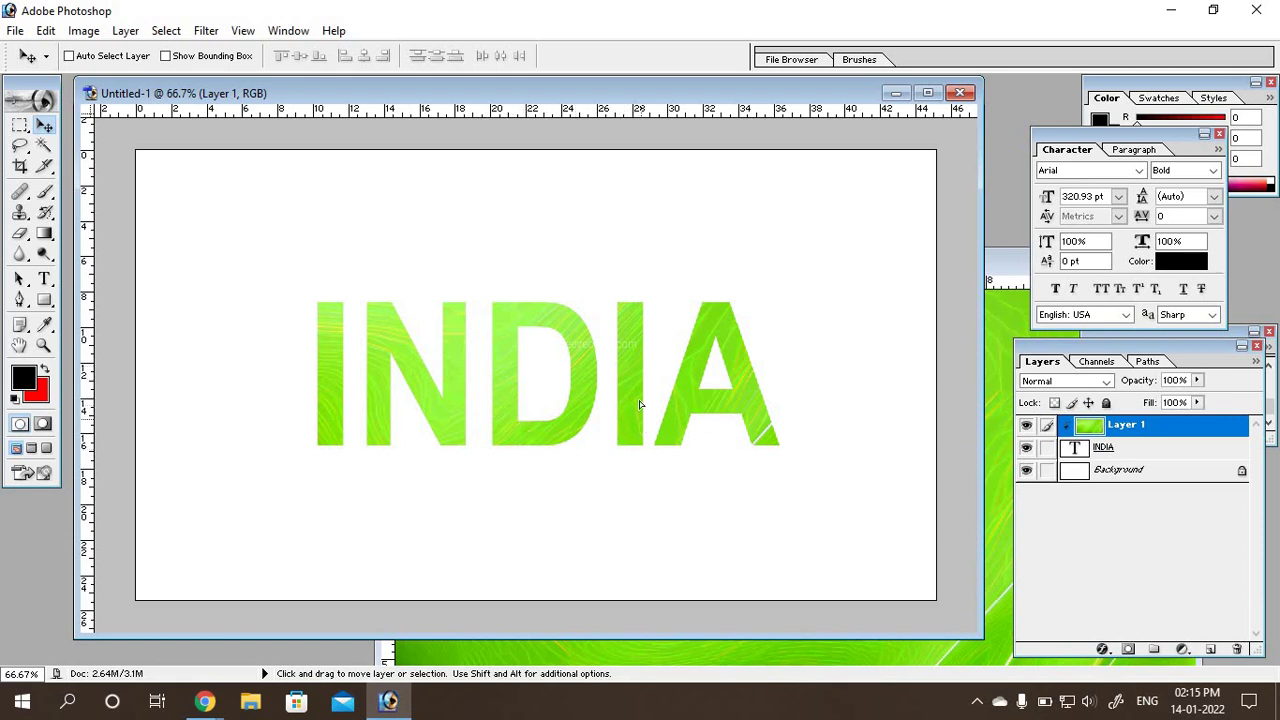
mouse_move(640, 404)
left_mouse_down()
mouse_move(640, 372)
mouse_move(671, 374)
left_mouse_up()
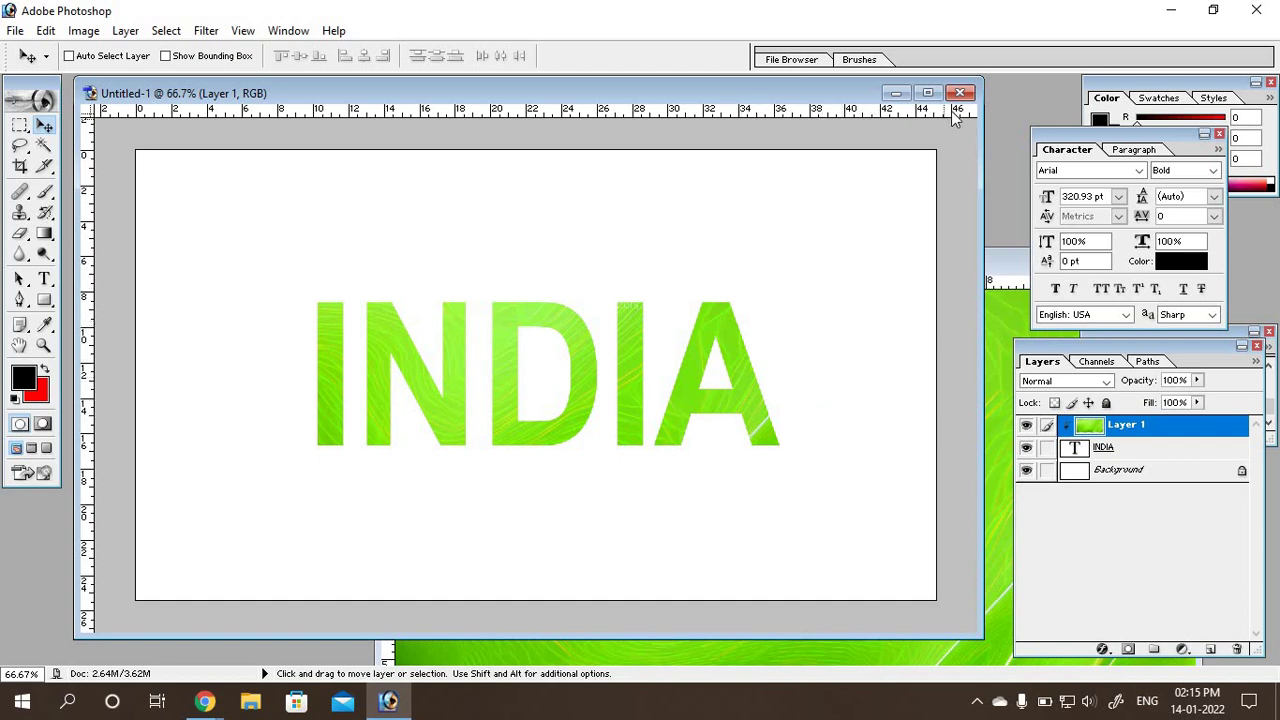
left_click(656, 654)
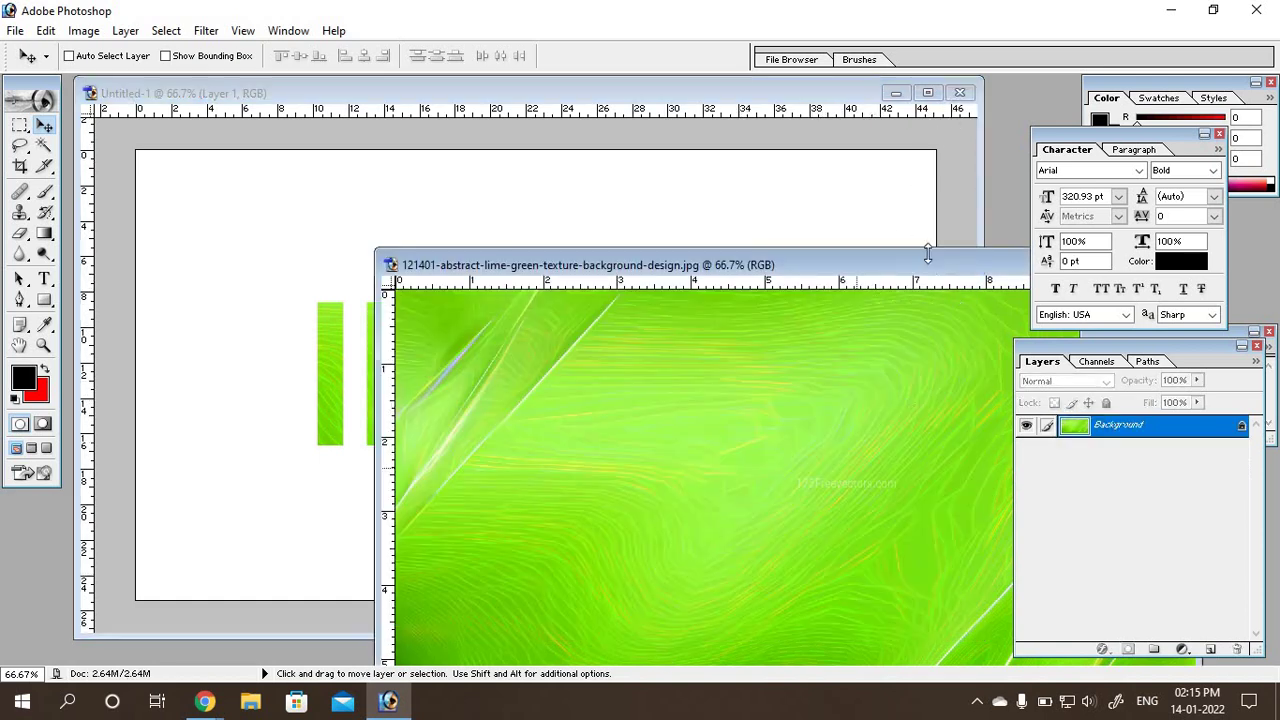
left_click_drag(875, 264, 559, 229)
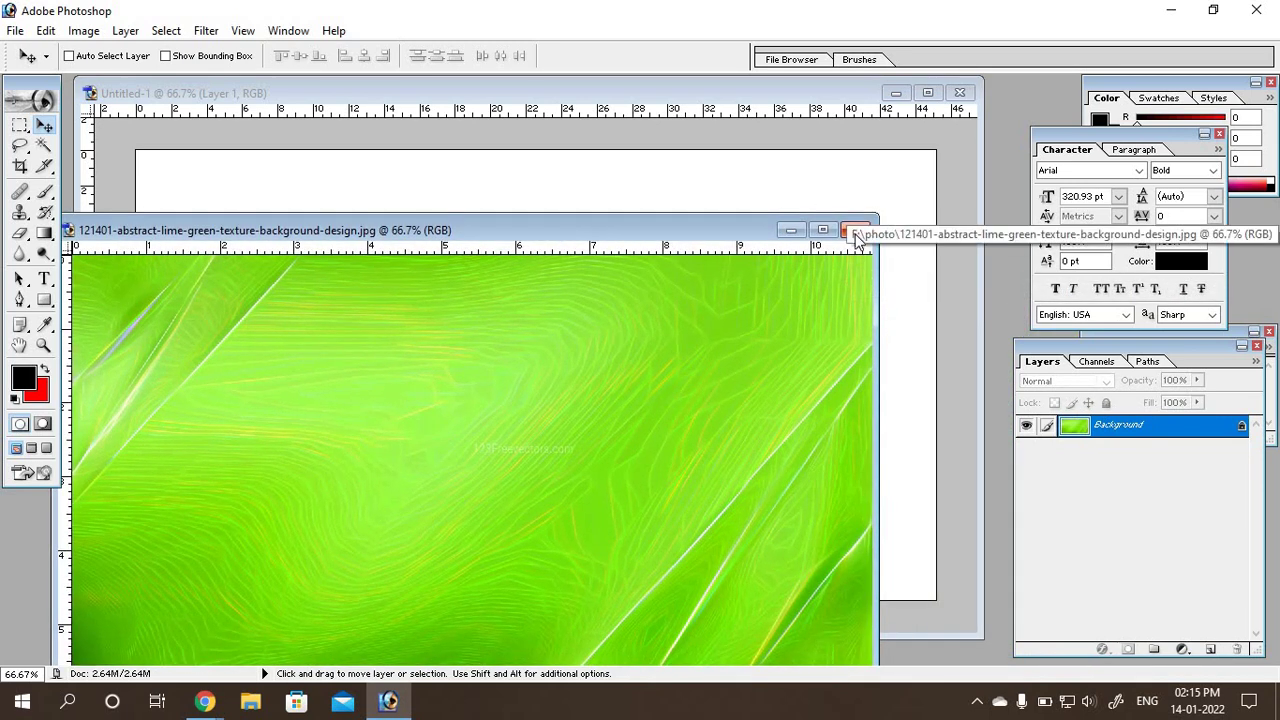
left_click(855, 230)
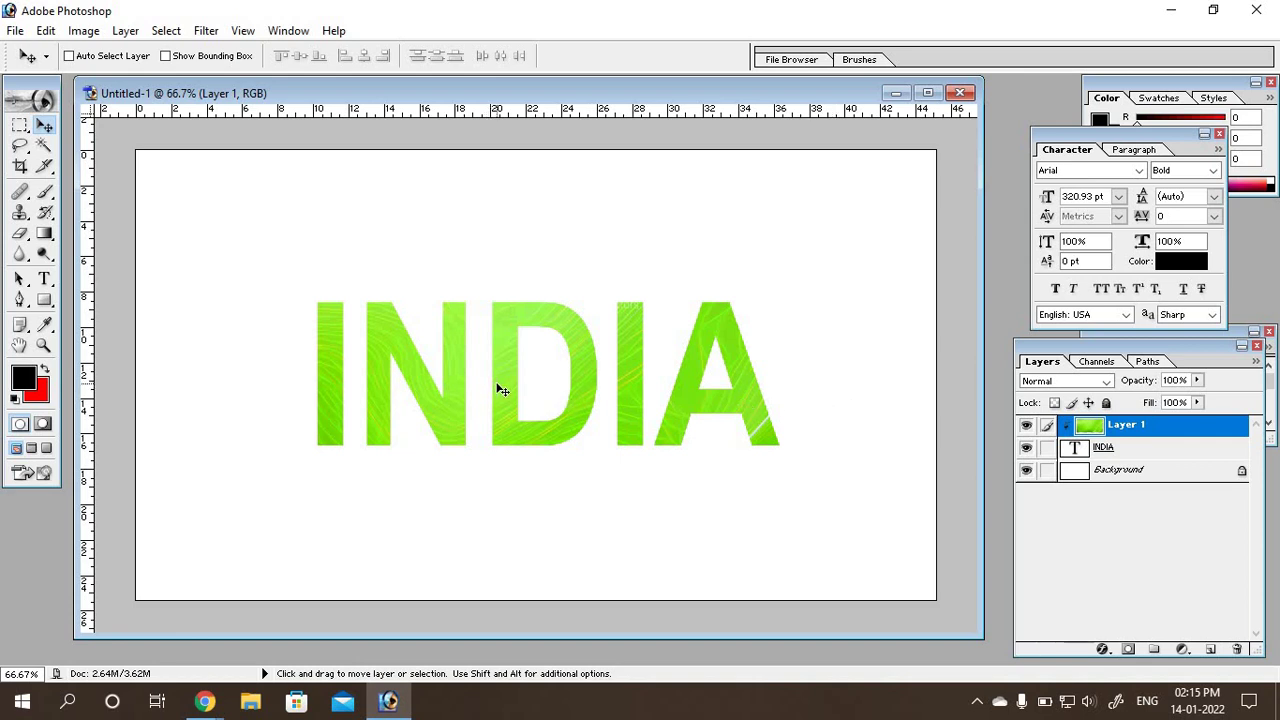
Step: Open 3-36303_multi-color-backgrounds-hd.jpg and begin an 11 pt Arial Bold text layer on it
double_click(33, 559)
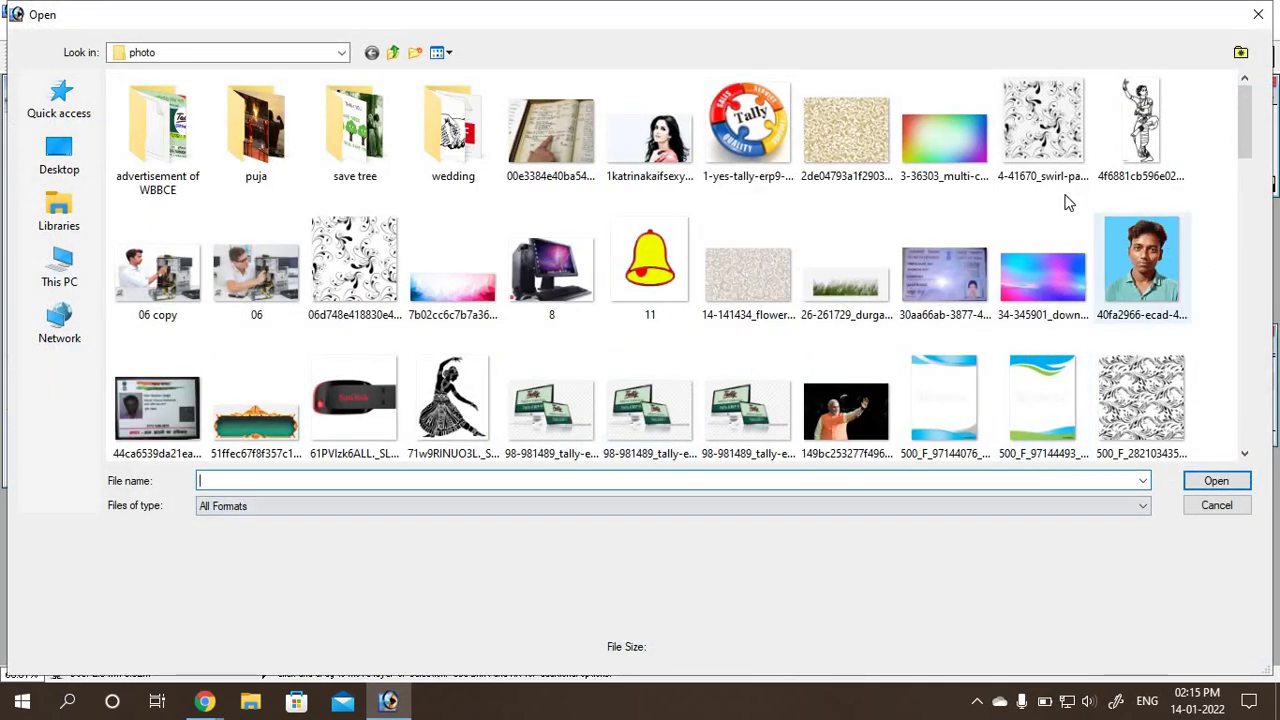
double_click(944, 135)
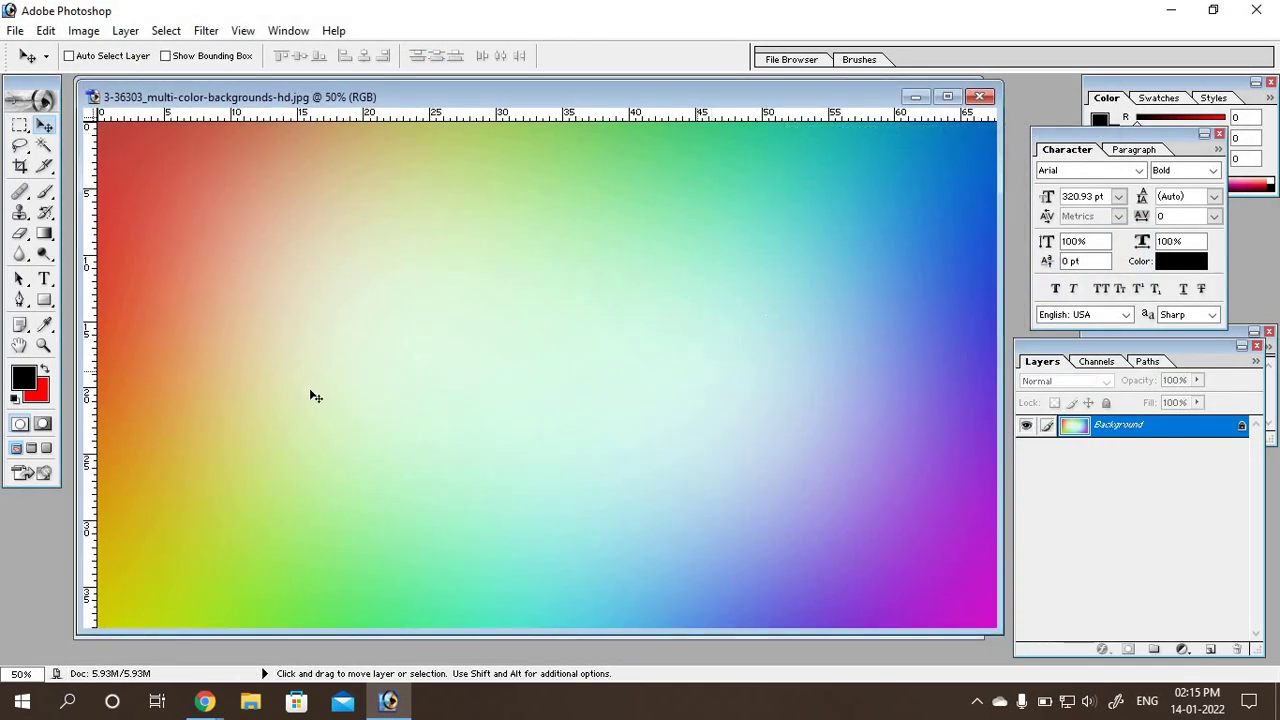
left_click(44, 280)
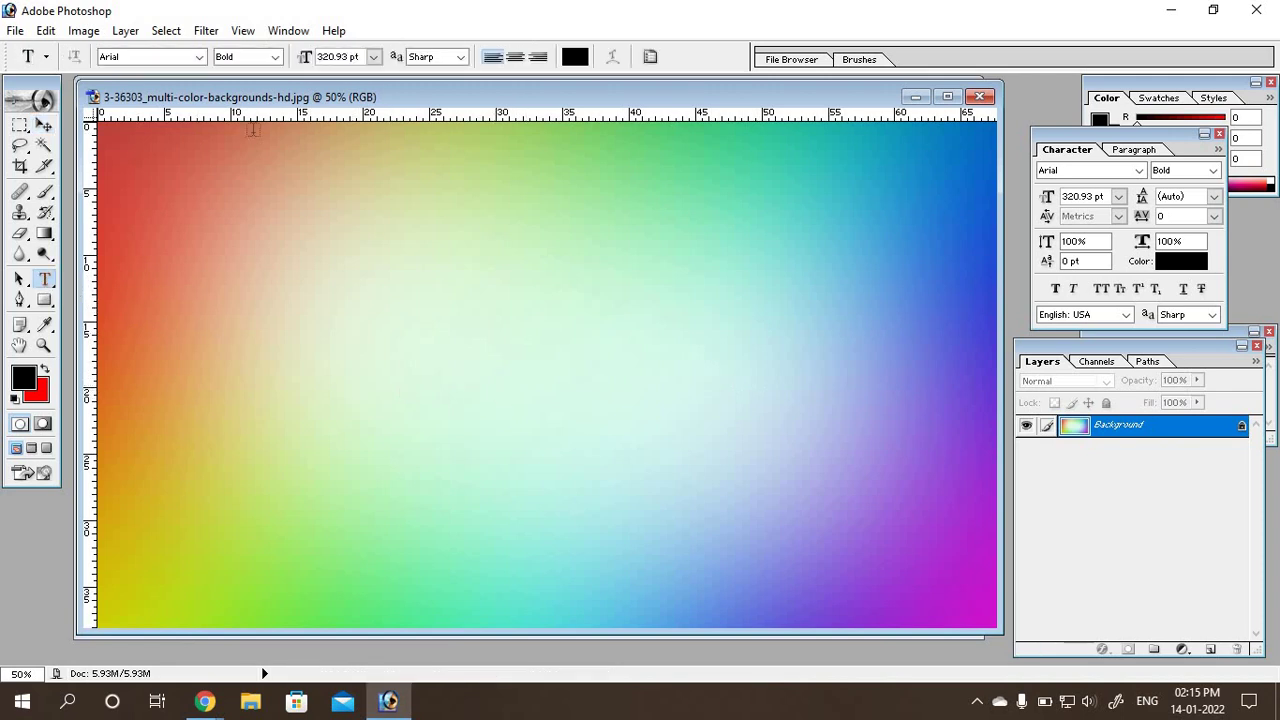
left_click(373, 57)
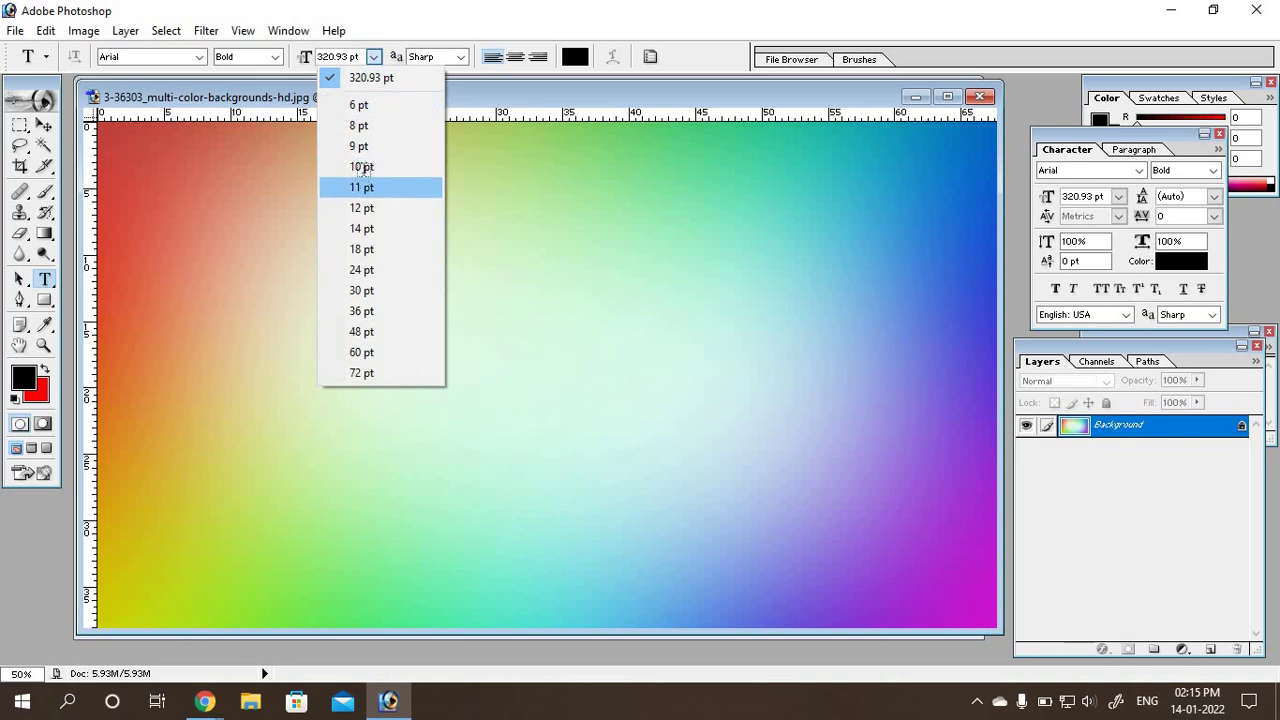
left_click(358, 186)
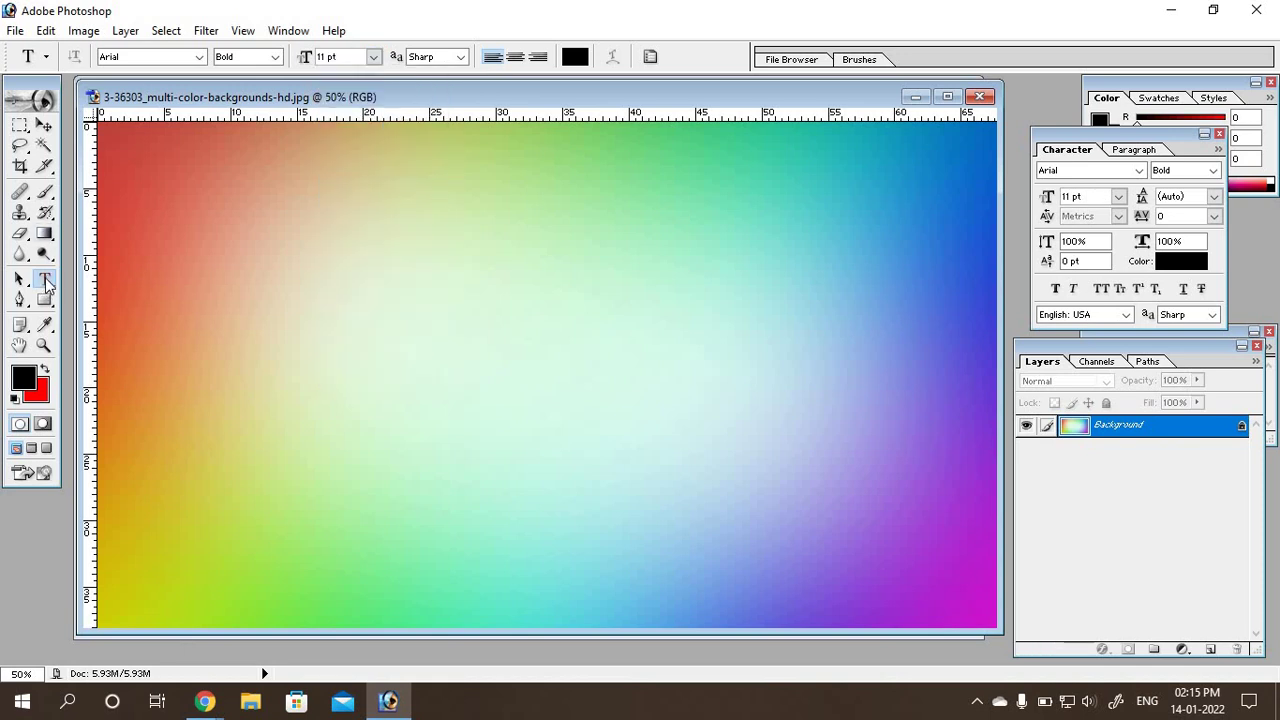
left_click(214, 358)
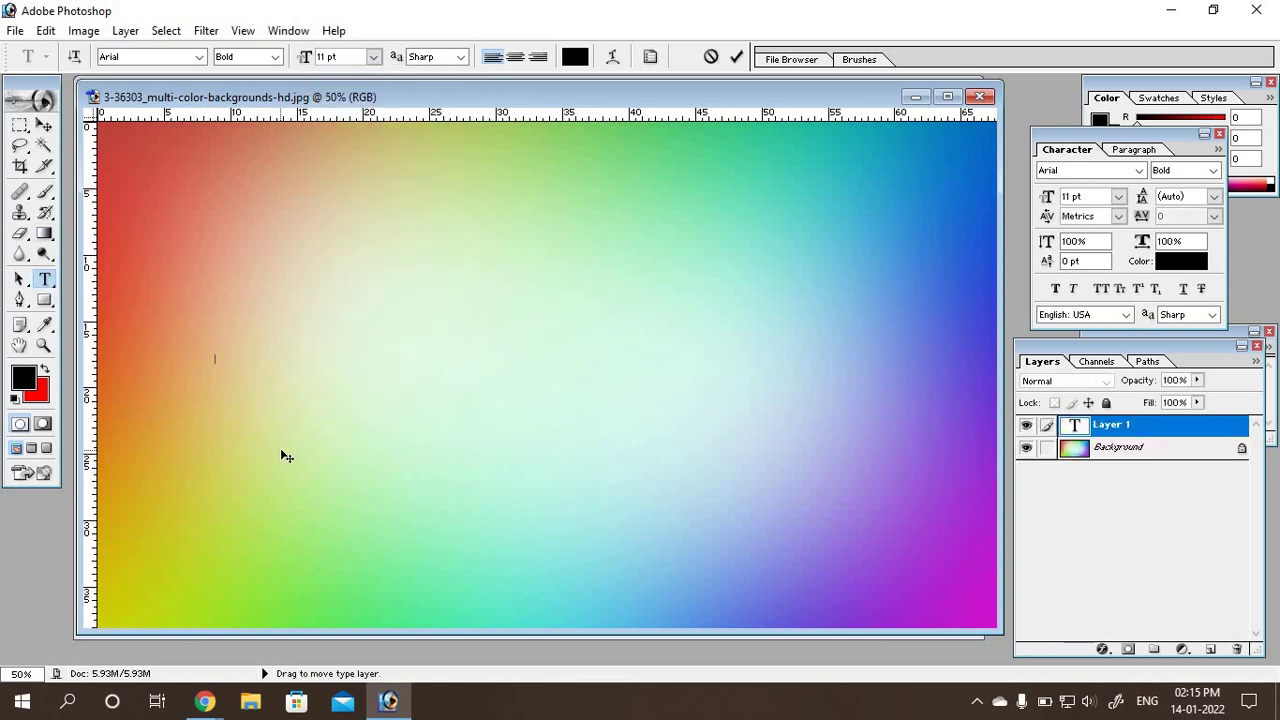
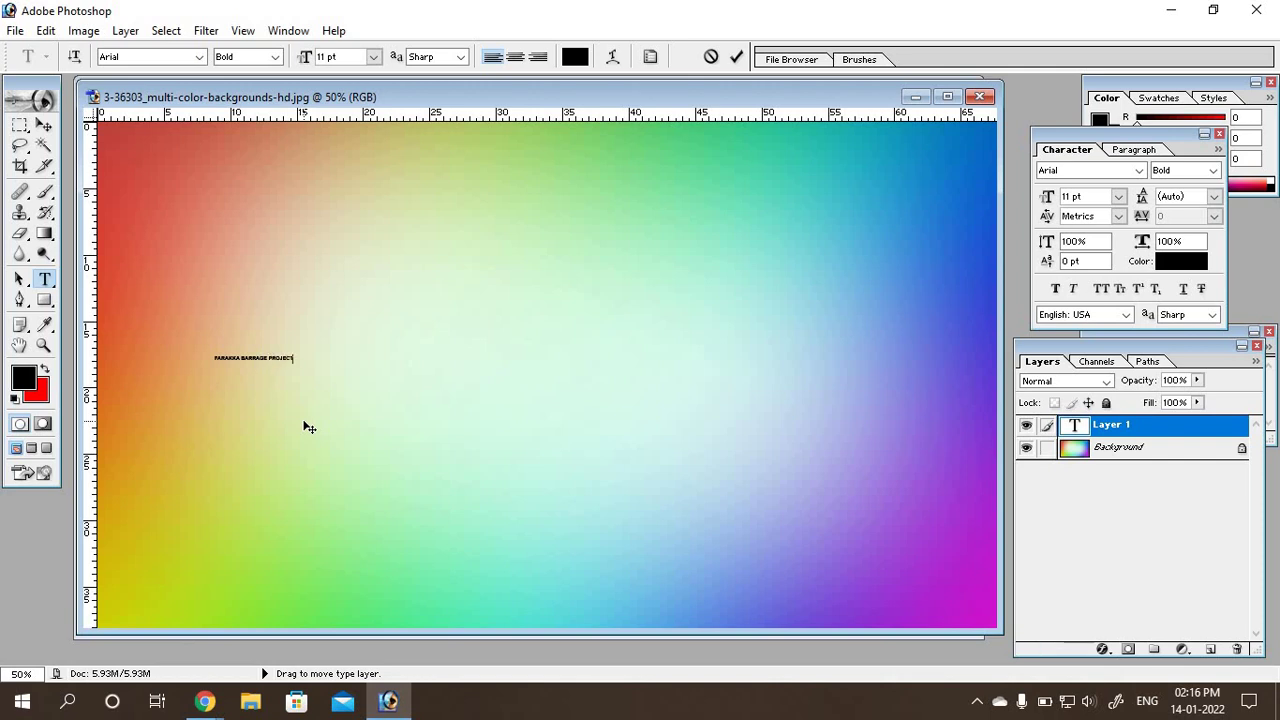
Step: Select the FARAKKA BARRAGE PROJECT title and move it up and to the right
left_click(265, 362)
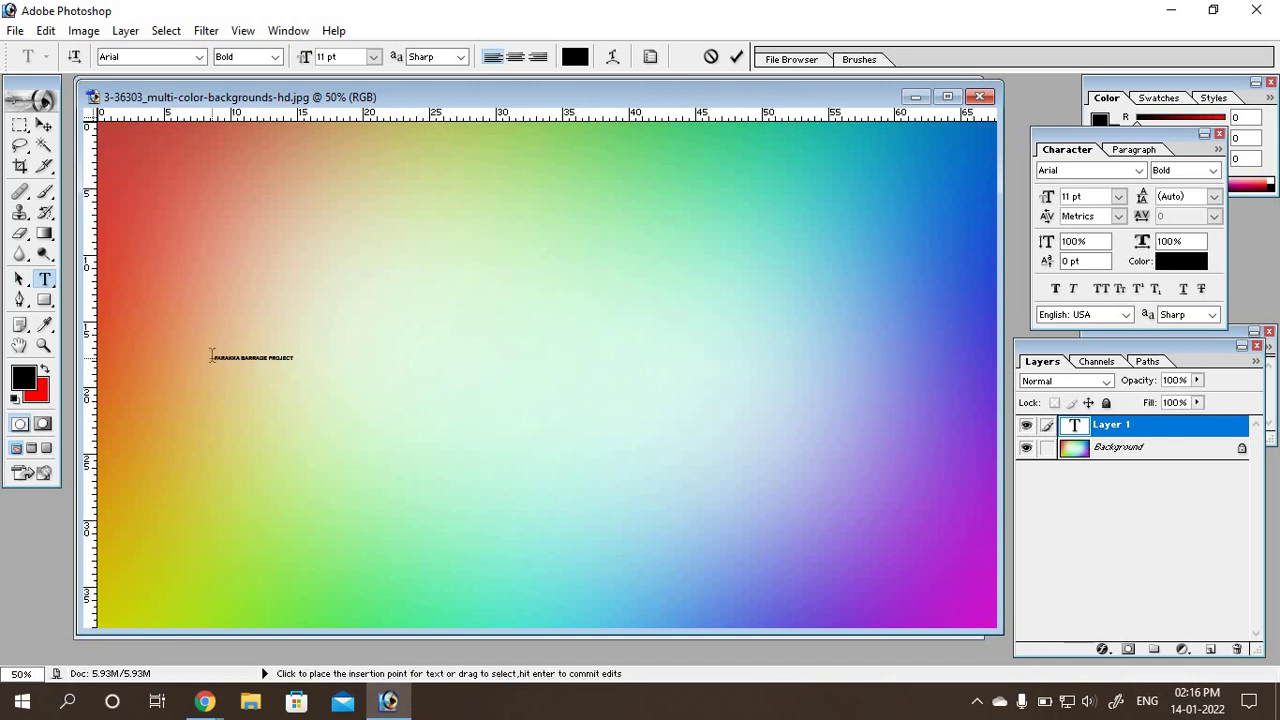
left_click_drag(240, 357, 287, 364)
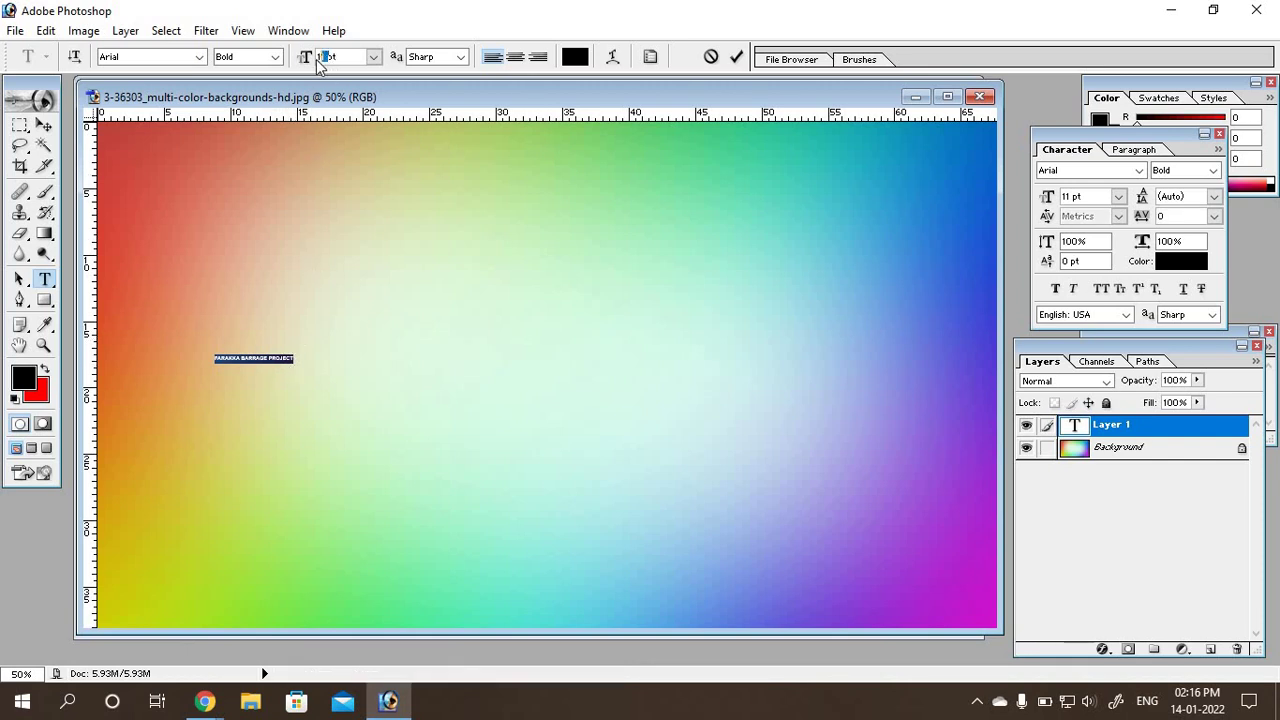
left_click(44, 125)
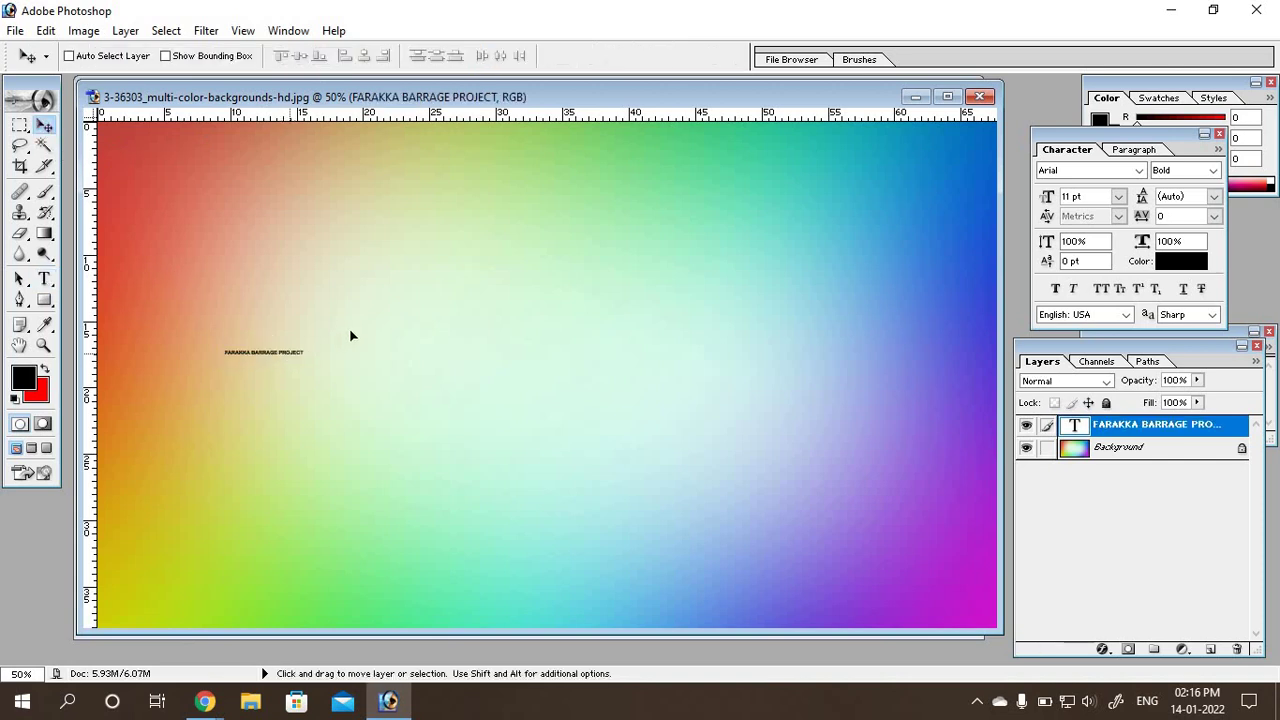
left_click_drag(287, 366, 339, 314)
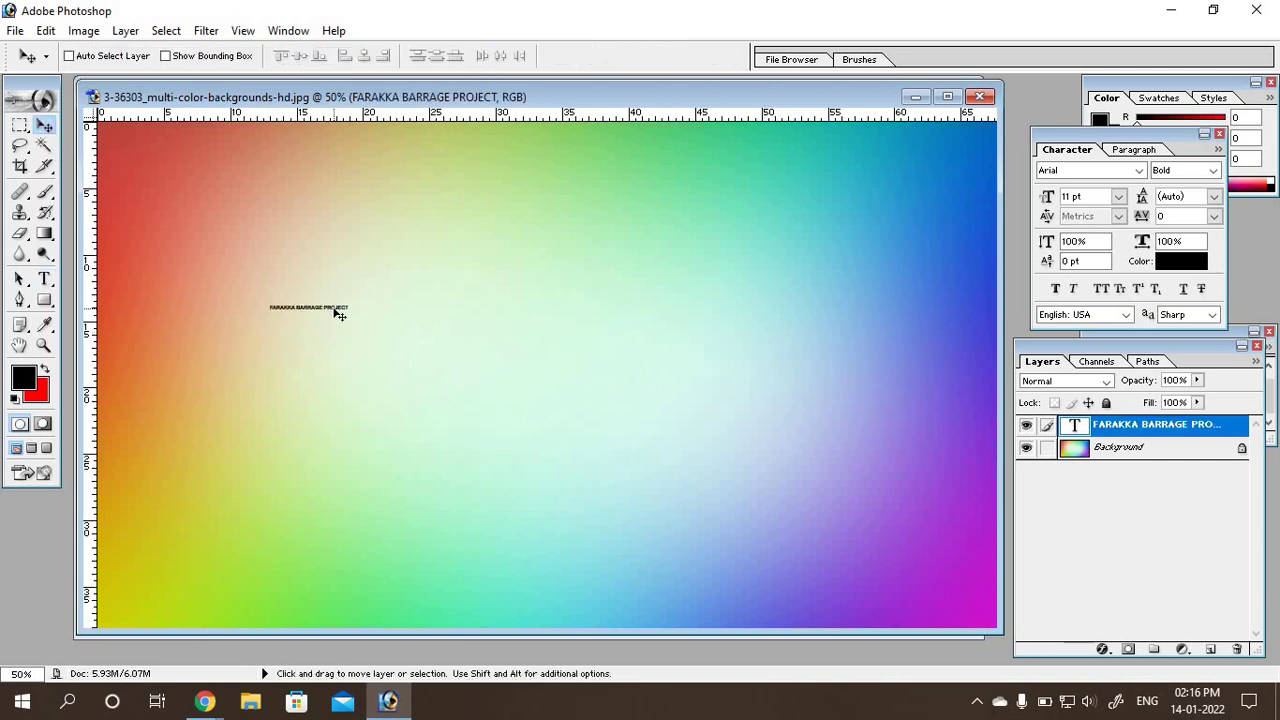
Step: Scale the title up into large lettering and settle it slightly lower
key("ctrl+t")
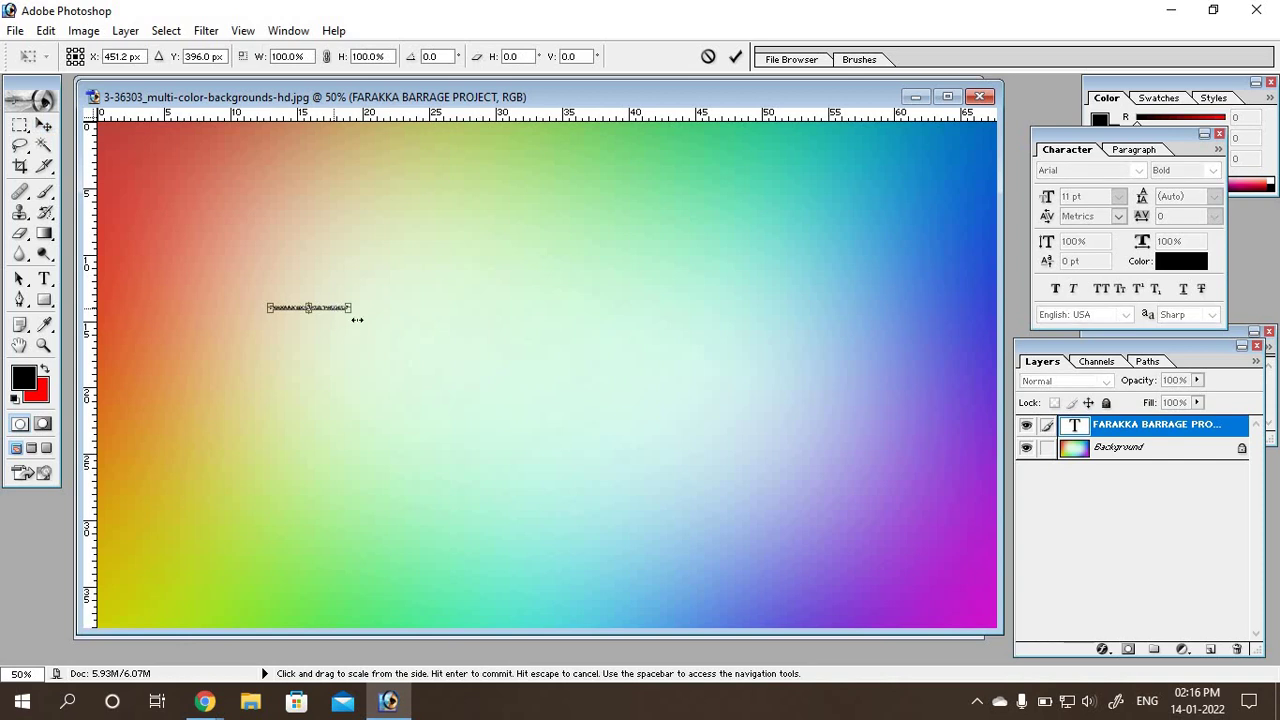
mouse_move(352, 310)
left_mouse_down()
mouse_move(776, 384)
mouse_move(834, 366)
left_mouse_up()
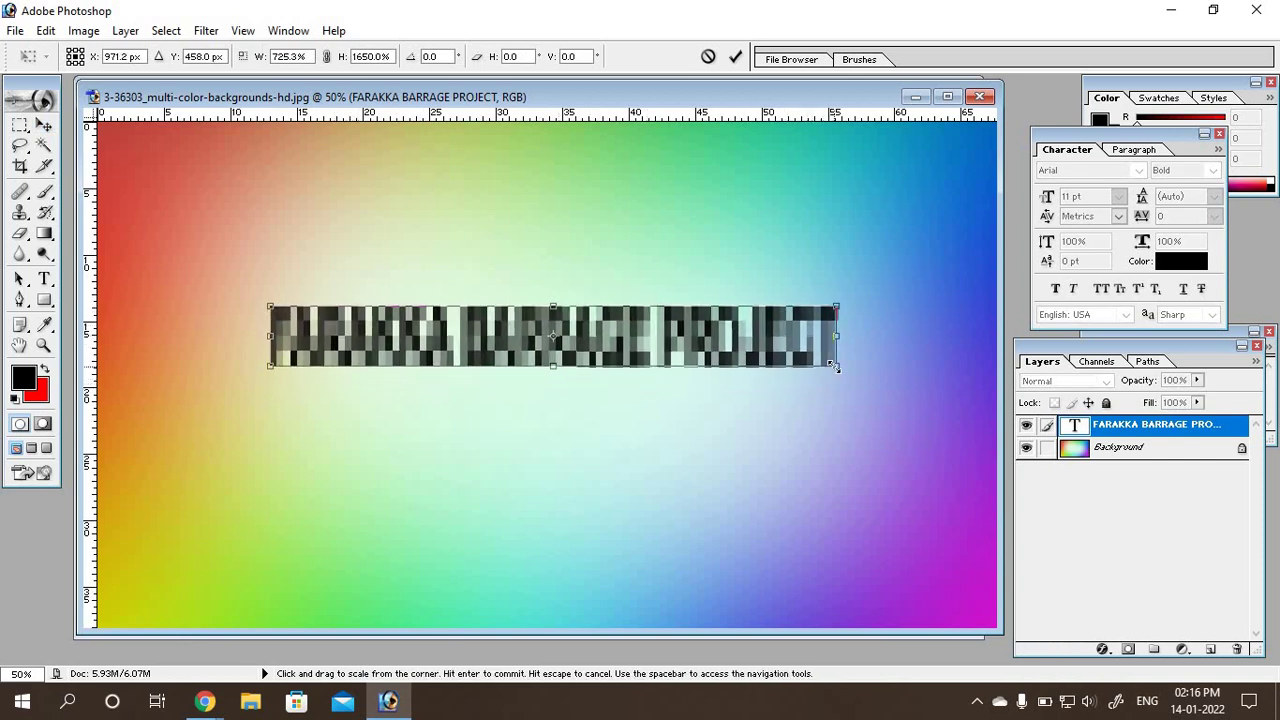
key("Return")
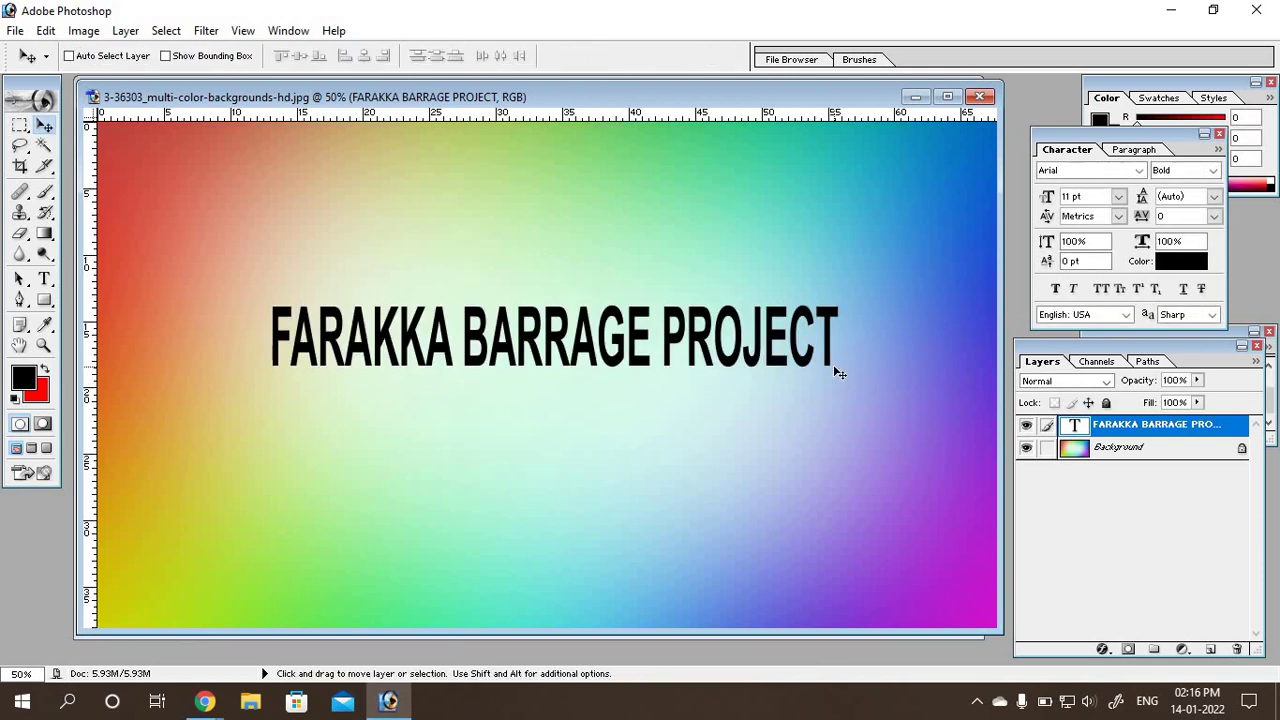
left_click_drag(766, 362, 708, 354)
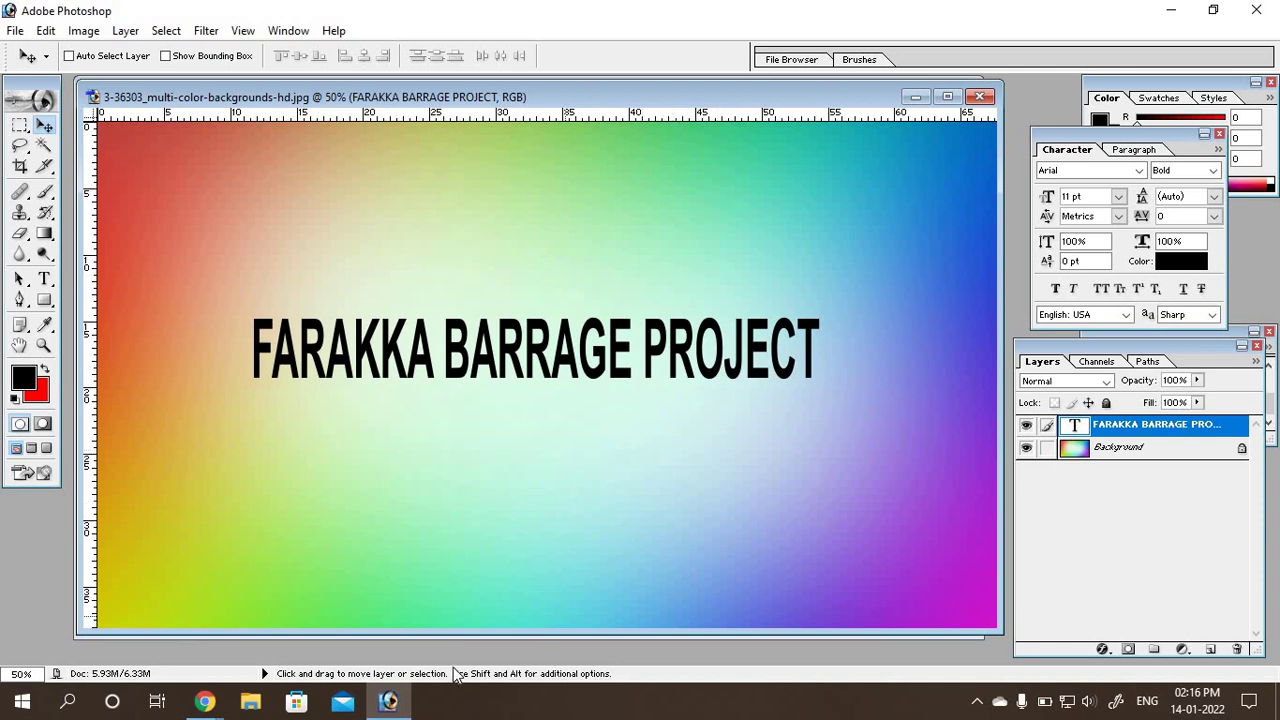
left_click(204, 703)
mouse_move(204, 701)
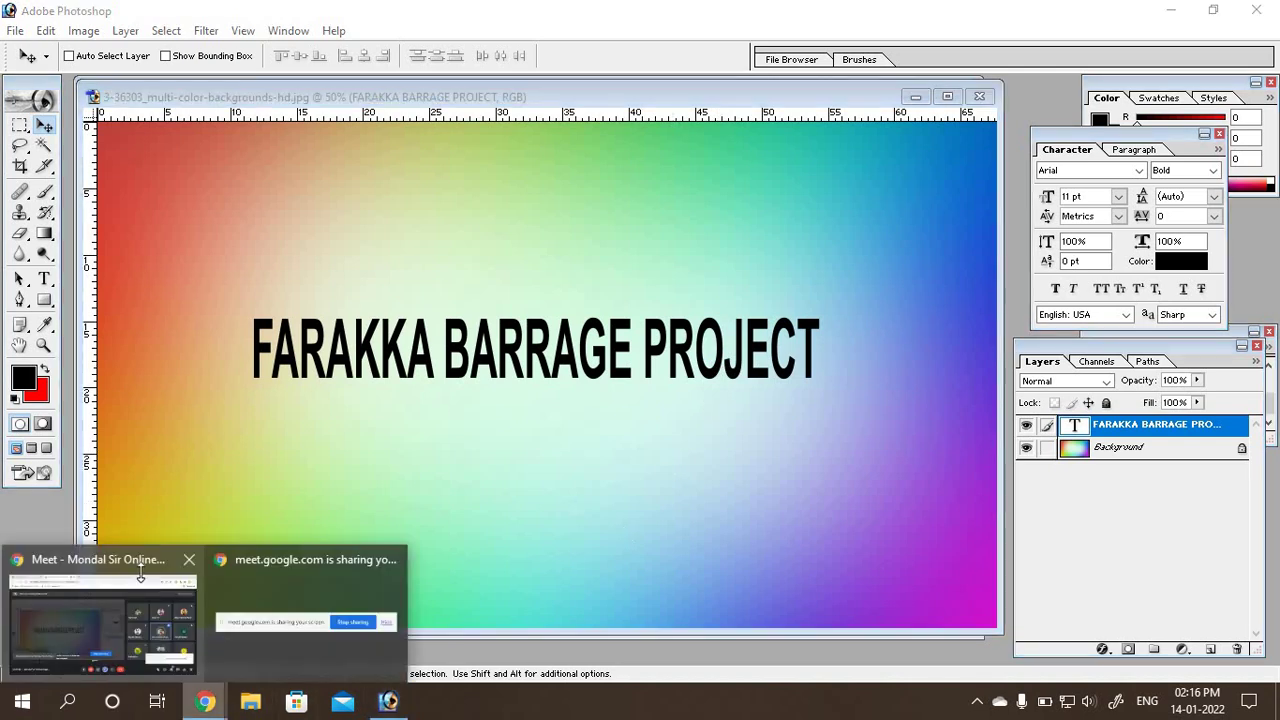
Step: Glance at Google Meet, then shift the title slightly lower and left in Photoshop
left_click(180, 600)
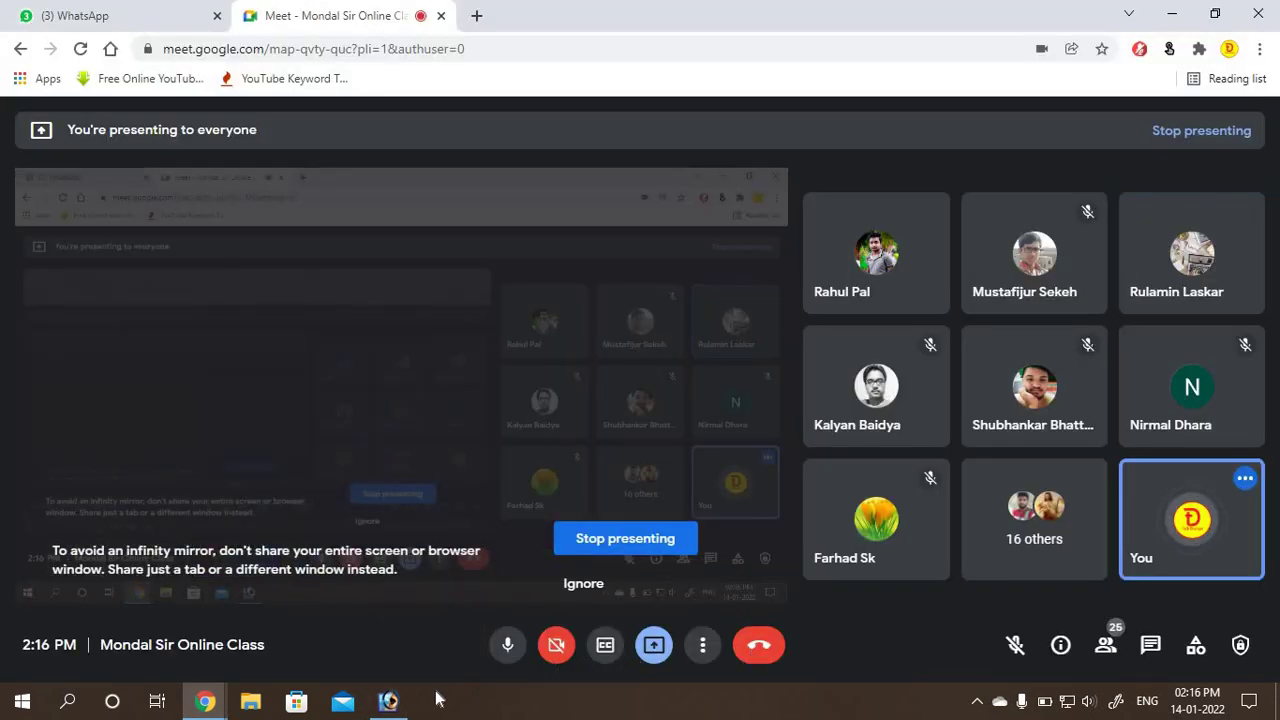
left_click(390, 702)
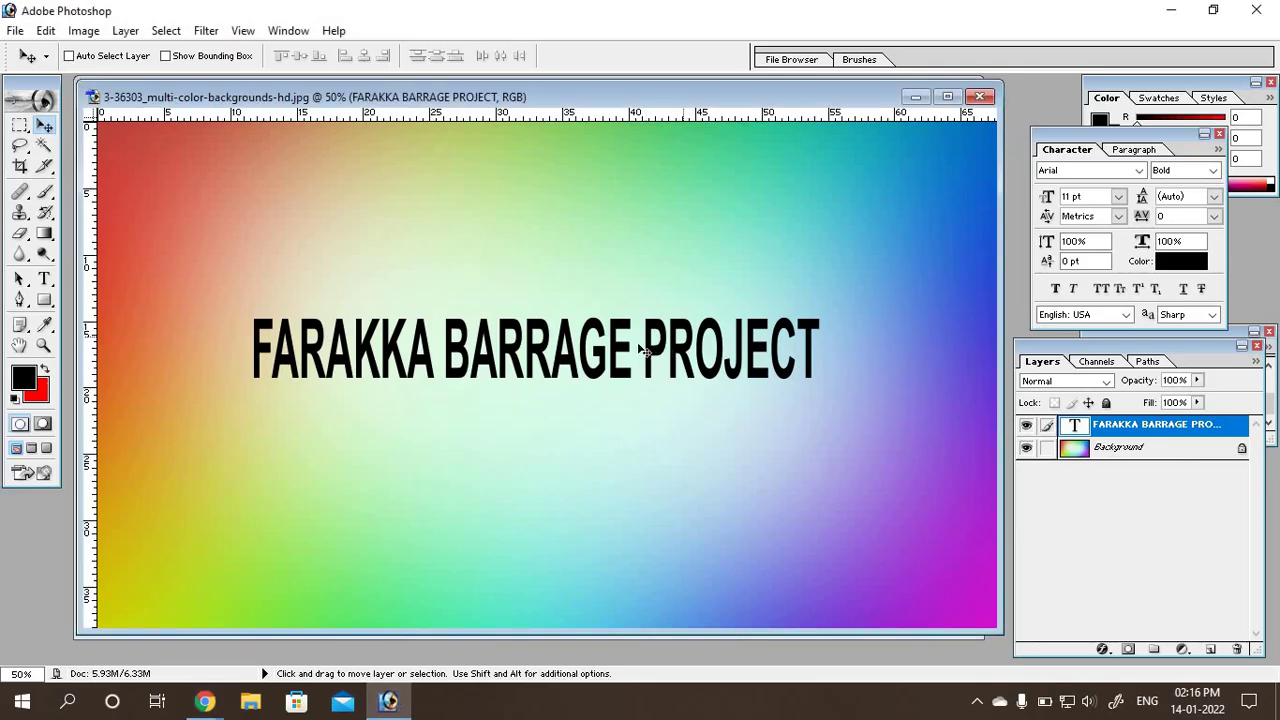
left_click_drag(535, 337, 514, 368)
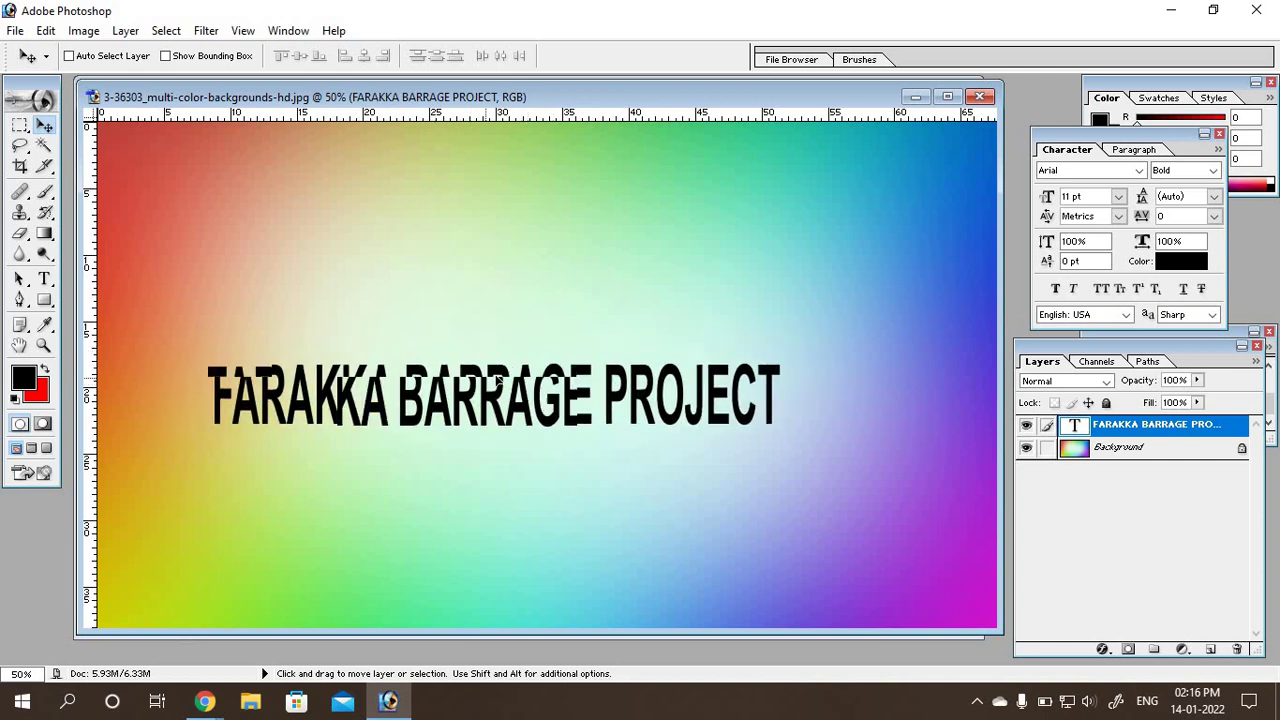
Step: Minimise both documents, close the photo and minimise Photoshop to show Google Meet
left_click(915, 97)
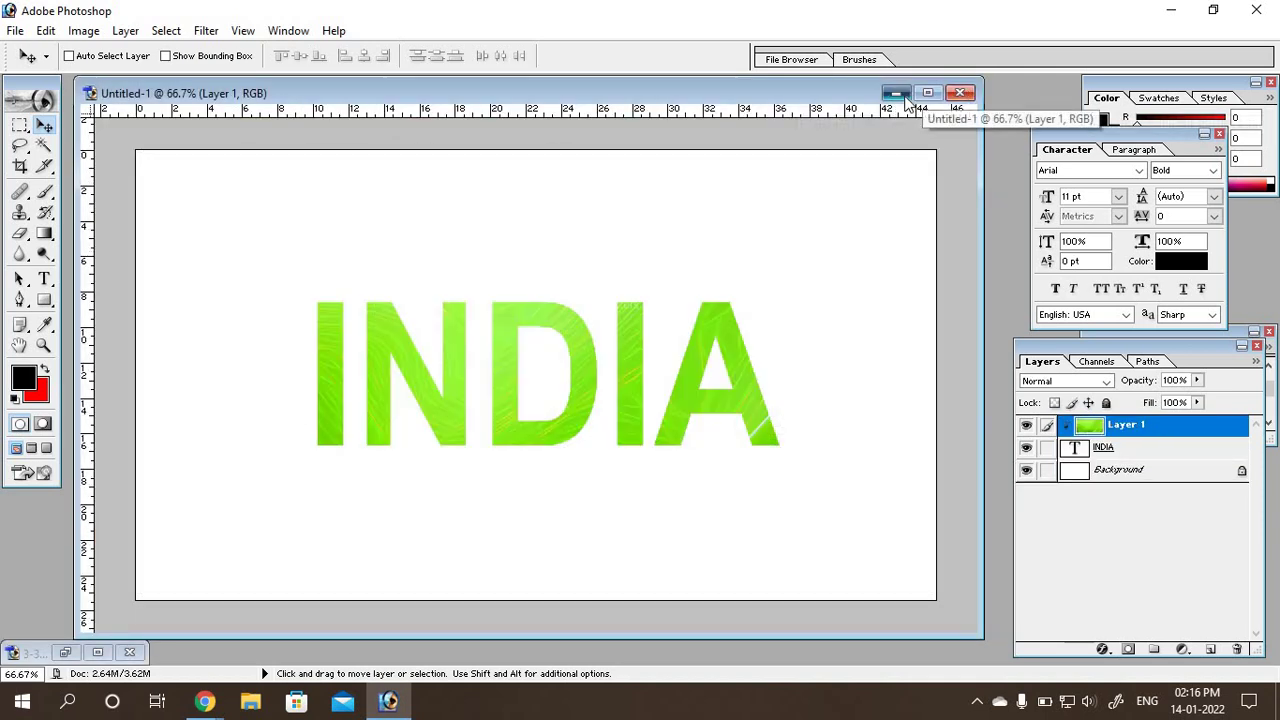
left_click(898, 94)
left_click(649, 101)
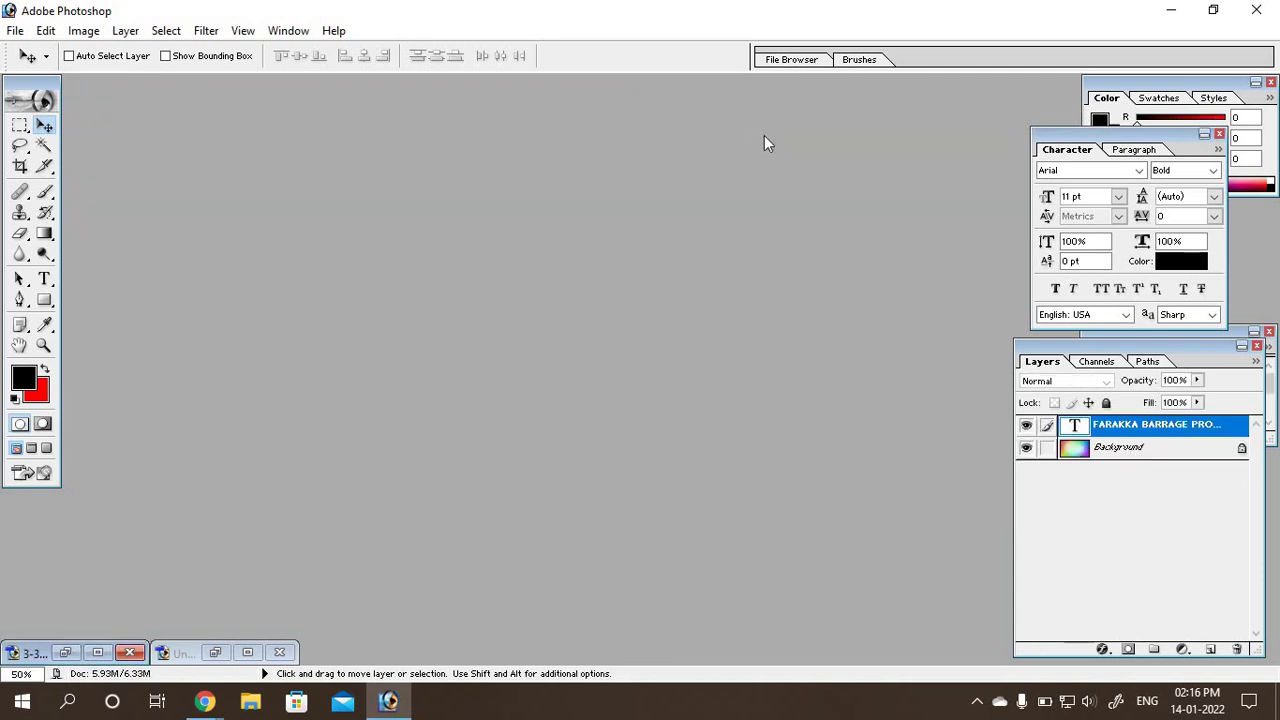
left_click(1172, 10)
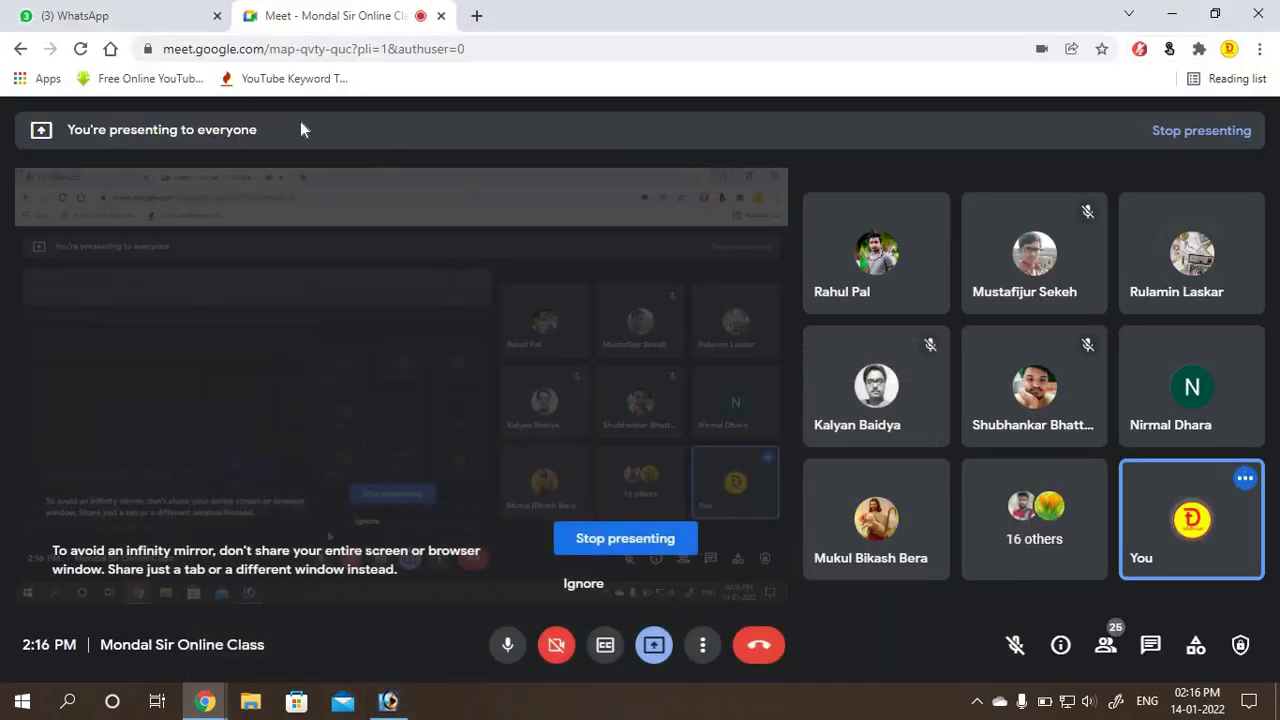
Step: Scroll back through the MCTC-0921 group's earlier messages in WhatsApp Web
left_click(140, 15)
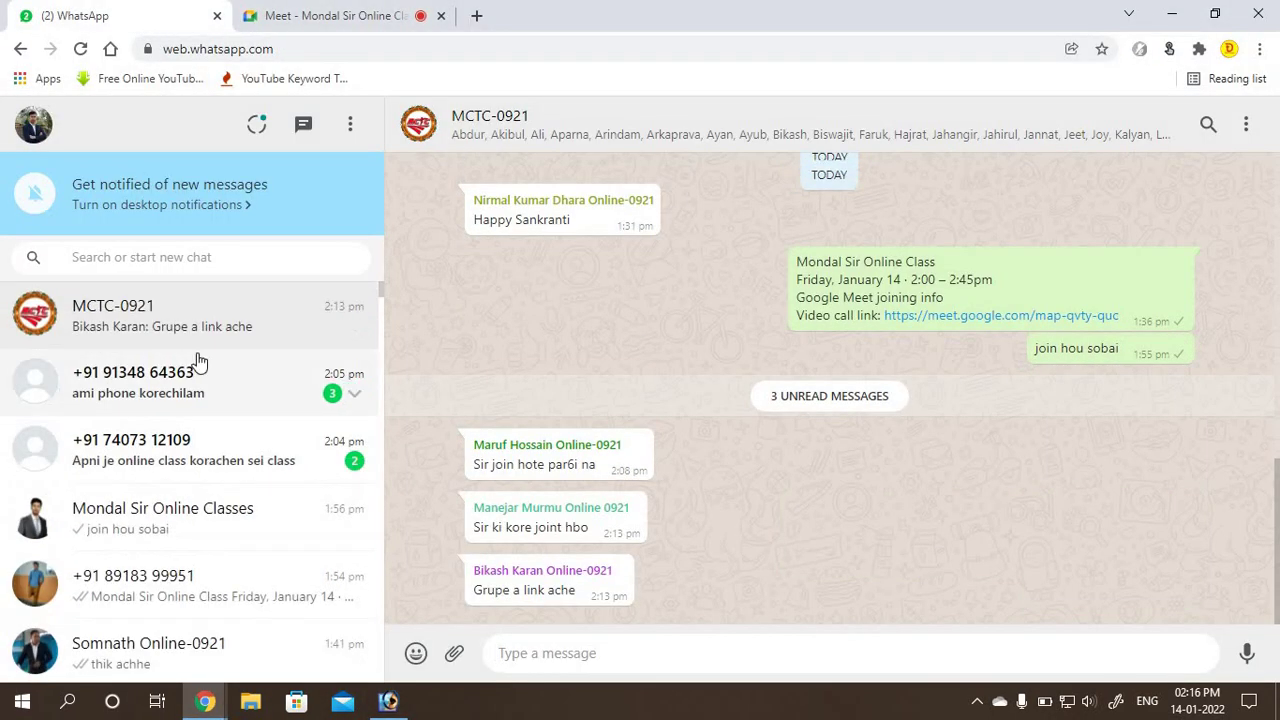
scroll(866, 464, "up", 4)
scroll(866, 464, "up", 4)
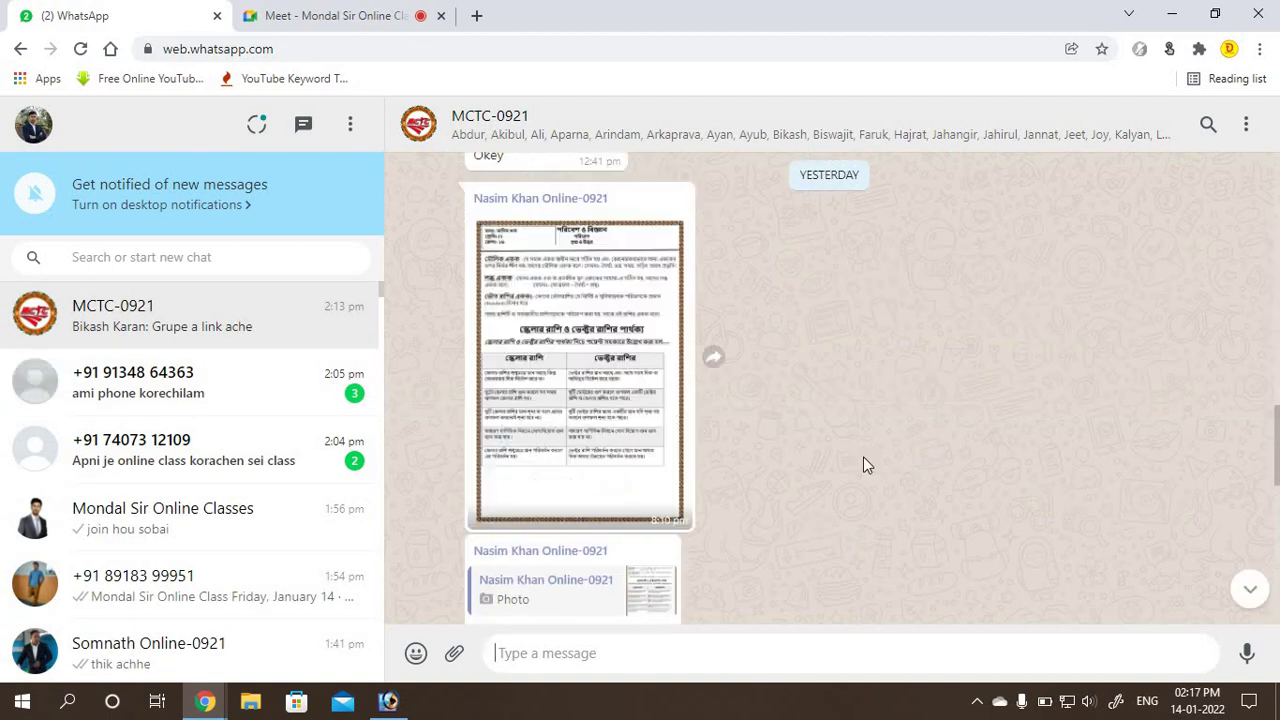
scroll(866, 464, "up", 4)
scroll(866, 464, "up", 4)
scroll(866, 464, "up", 4)
scroll(864, 460, "up", 5)
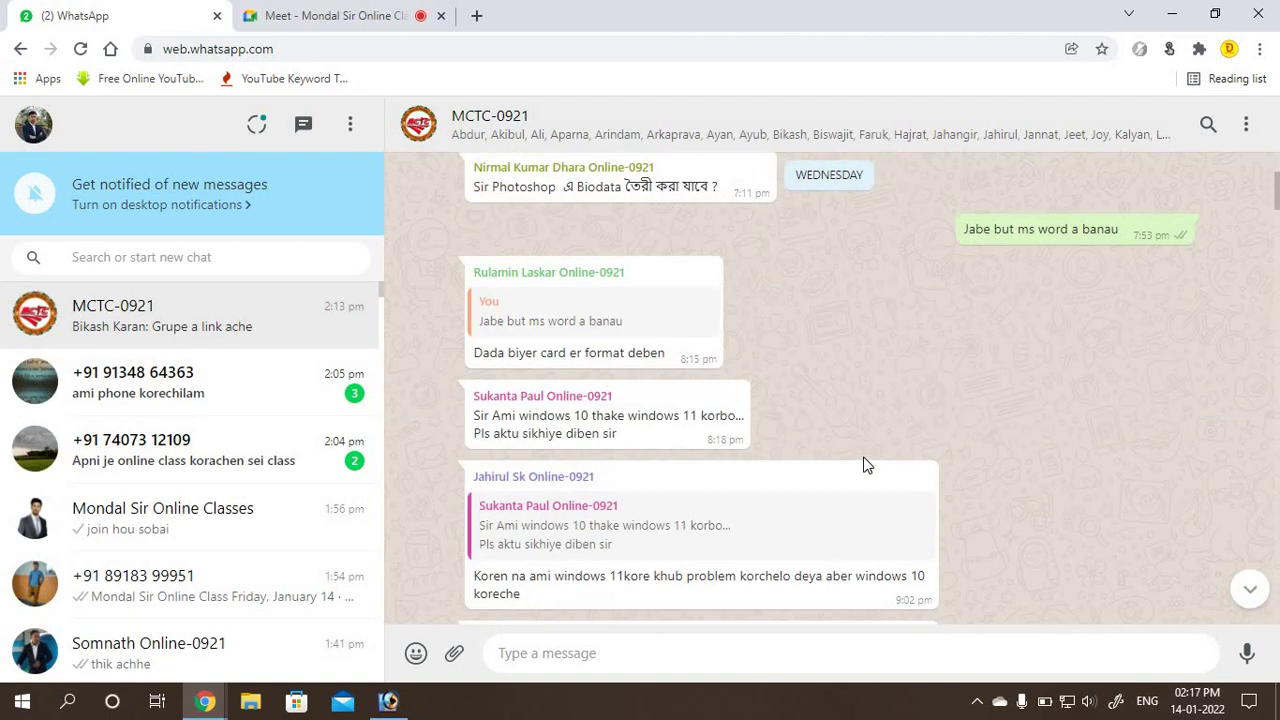
scroll(864, 460, "up", 5)
scroll(864, 460, "up", 5)
scroll(864, 460, "up", 5)
scroll(864, 462, "up", 1)
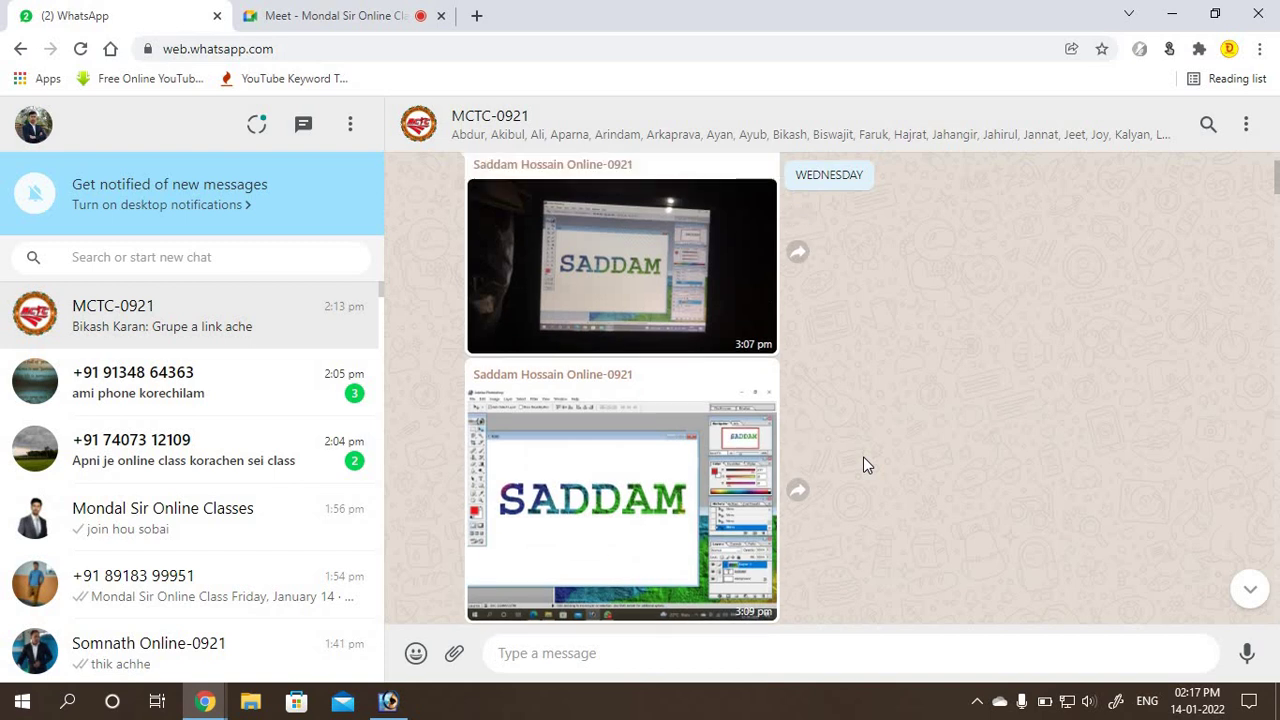
scroll(864, 462, "down", 3)
scroll(866, 462, "down", 4)
scroll(866, 462, "down", 1)
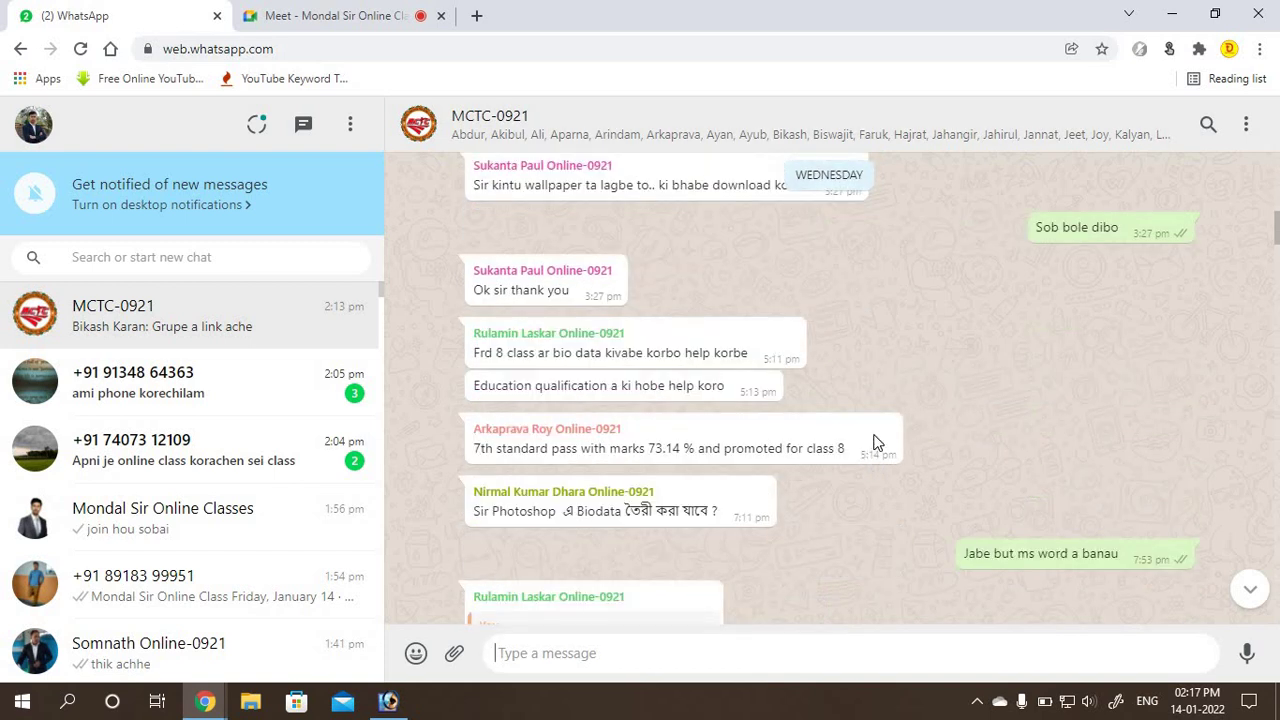
scroll(870, 413, "up", 1)
scroll(870, 413, "up", 1)
scroll(870, 413, "up", 1)
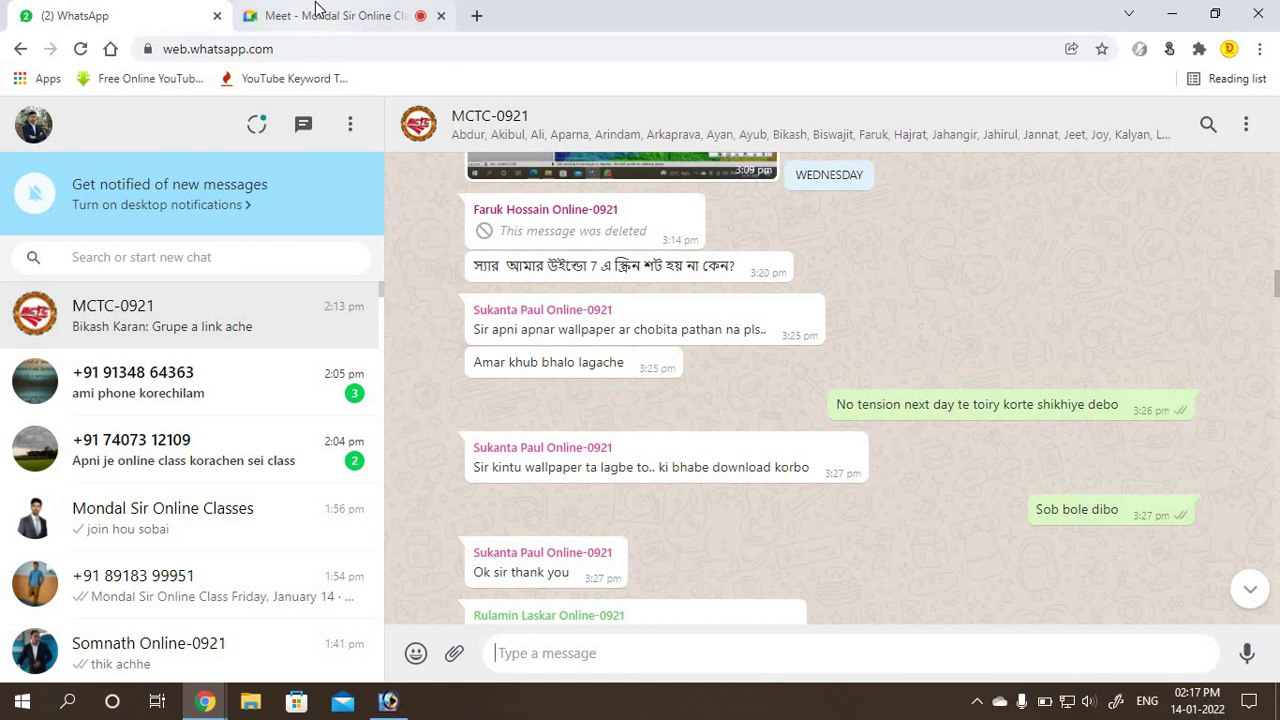
Step: Peek at the unread chat from an unknown number, then return to Photoshop
left_click(400, 18)
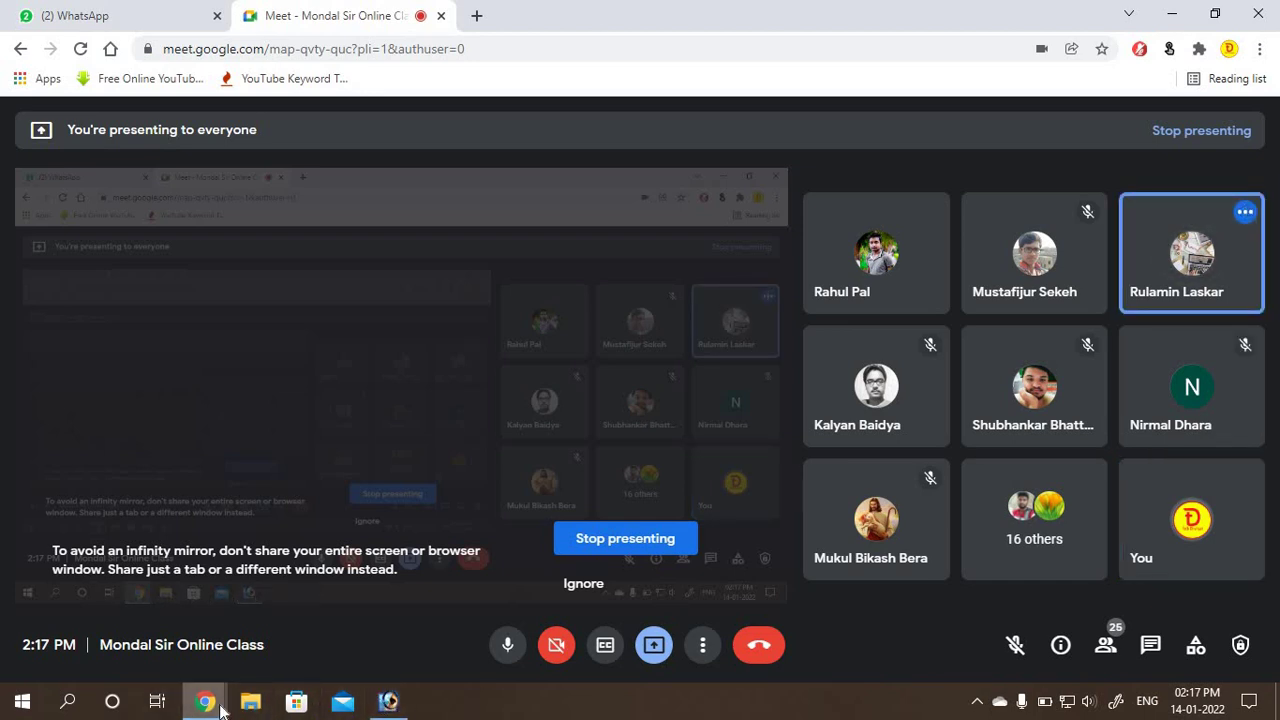
left_click(129, 14)
left_click(231, 383)
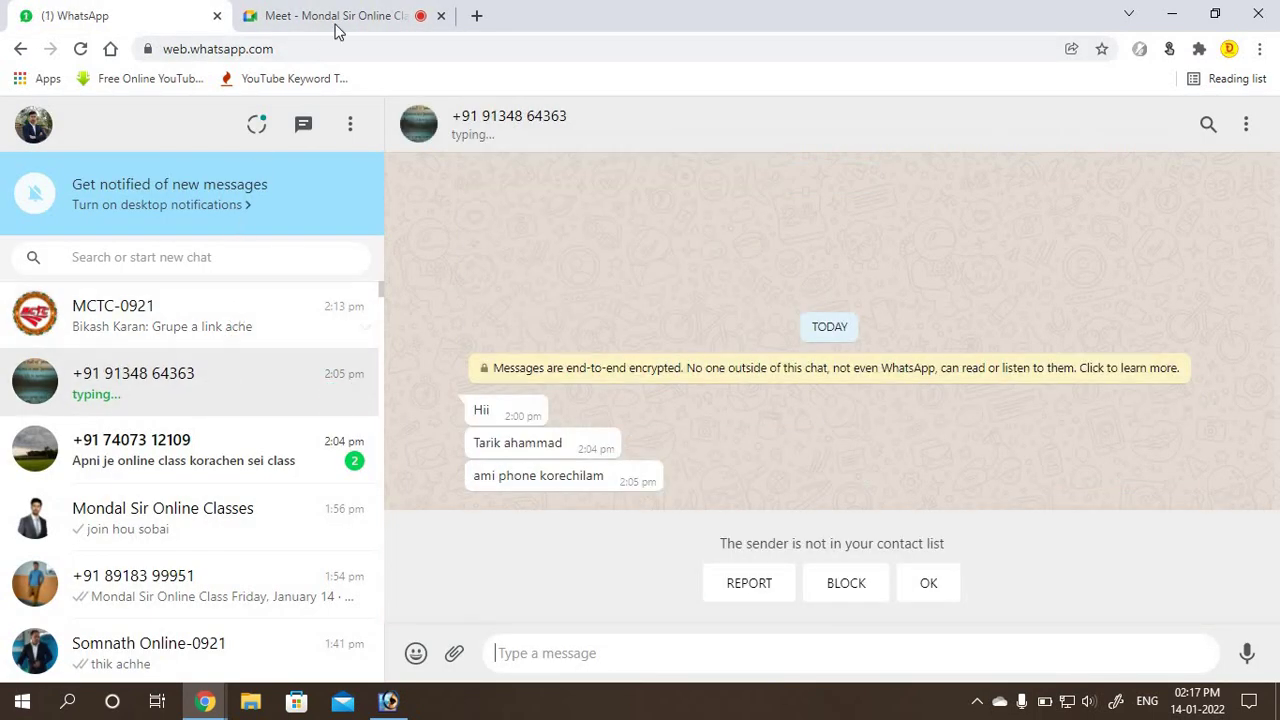
left_click(290, 15)
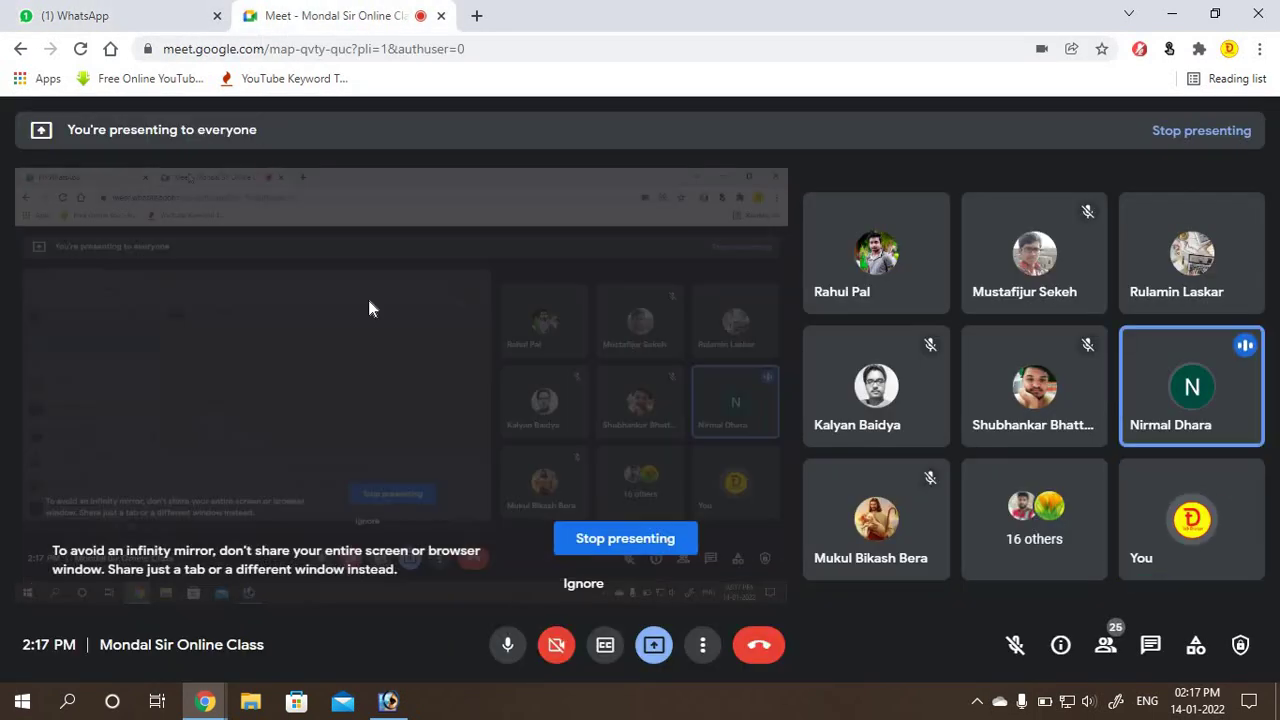
left_click(388, 701)
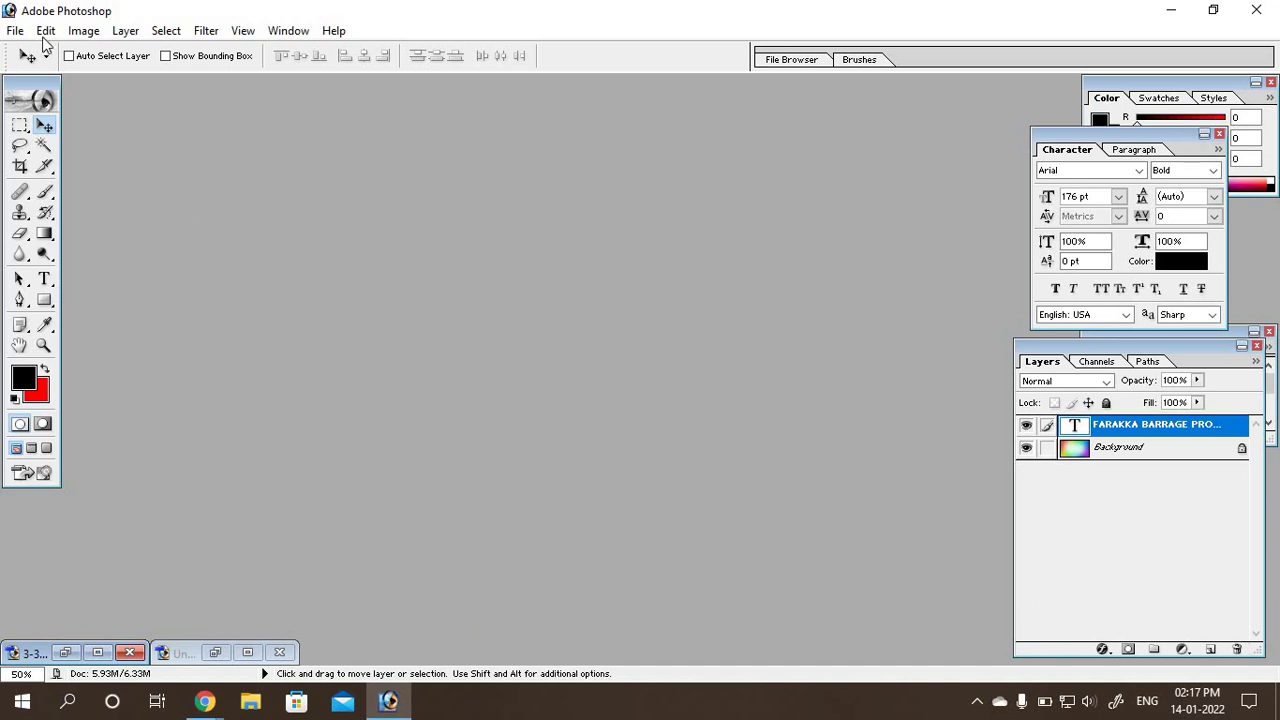
Step: Create a new 1280×720 white document
left_click(15, 30)
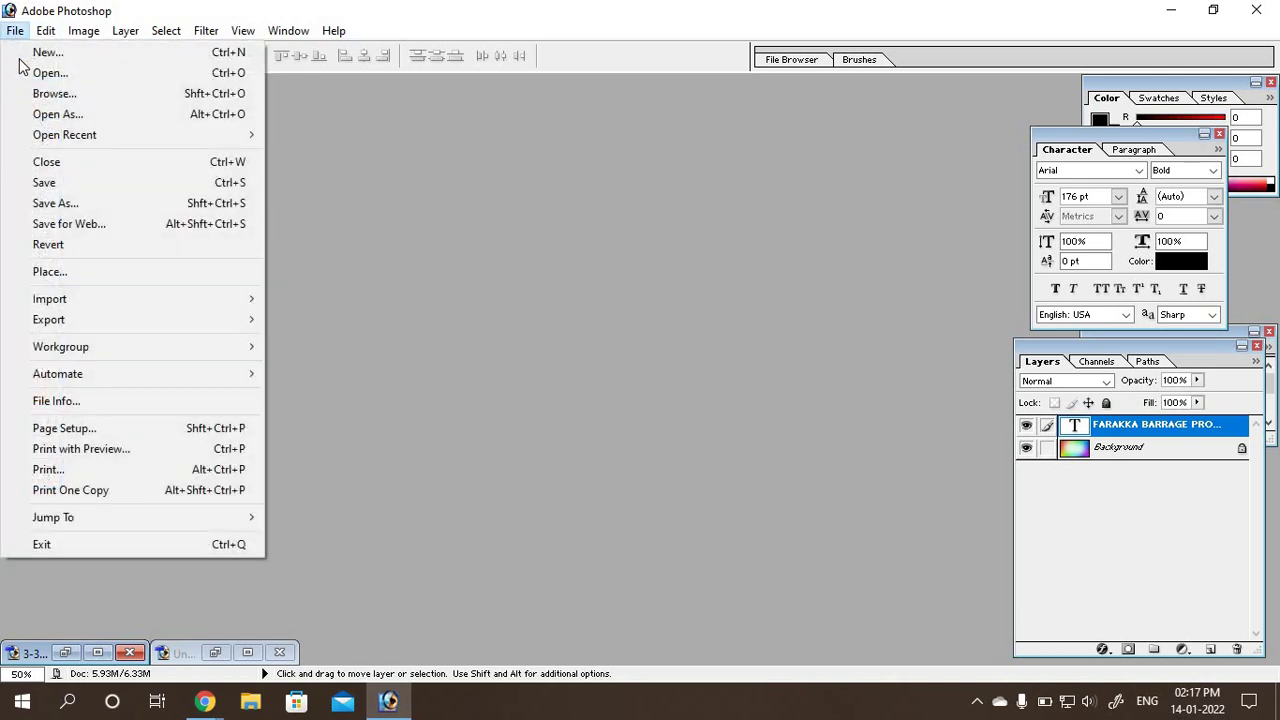
left_click(48, 52)
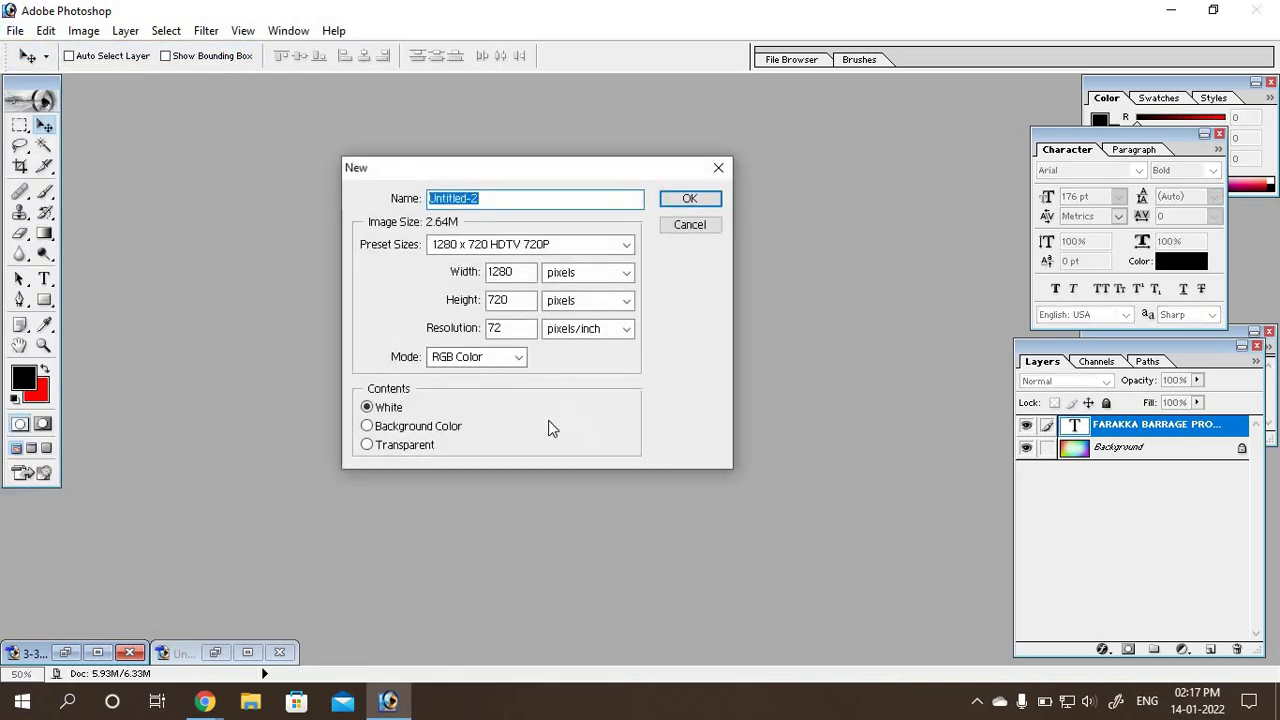
left_click(690, 199)
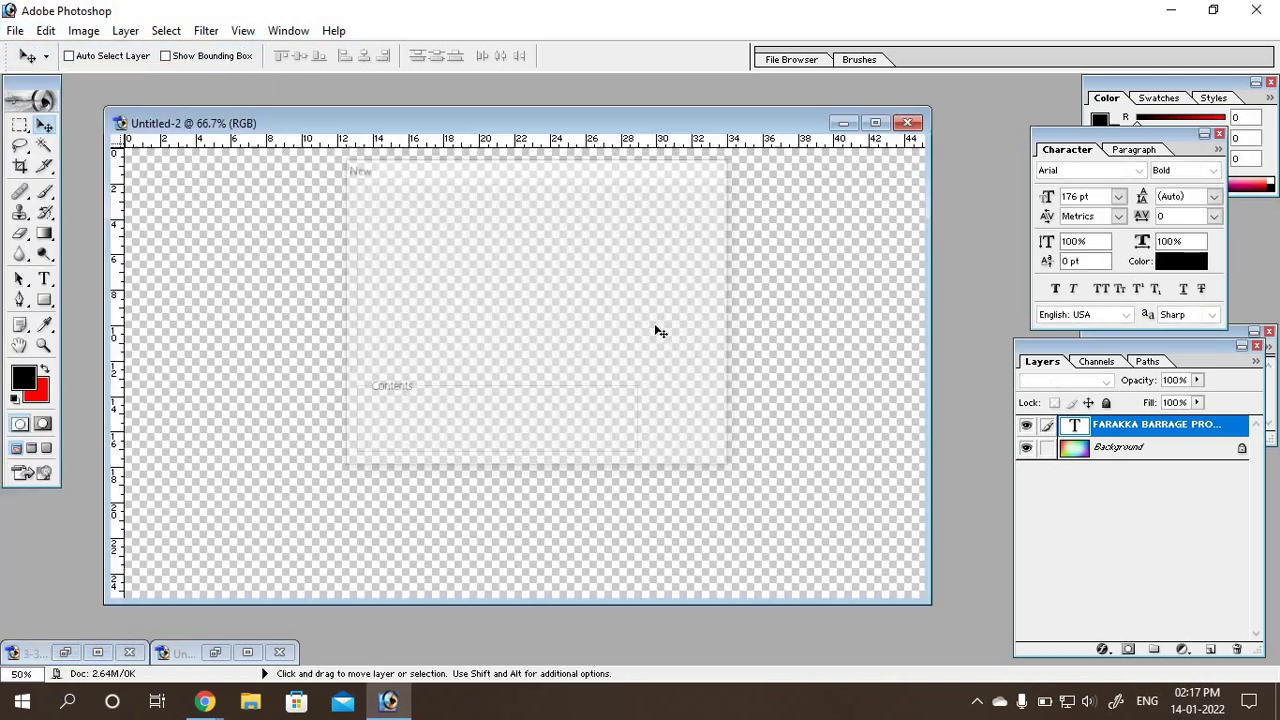
Step: Type INDIA on the canvas in Arial Bold 176 pt and commit it
left_click(44, 279)
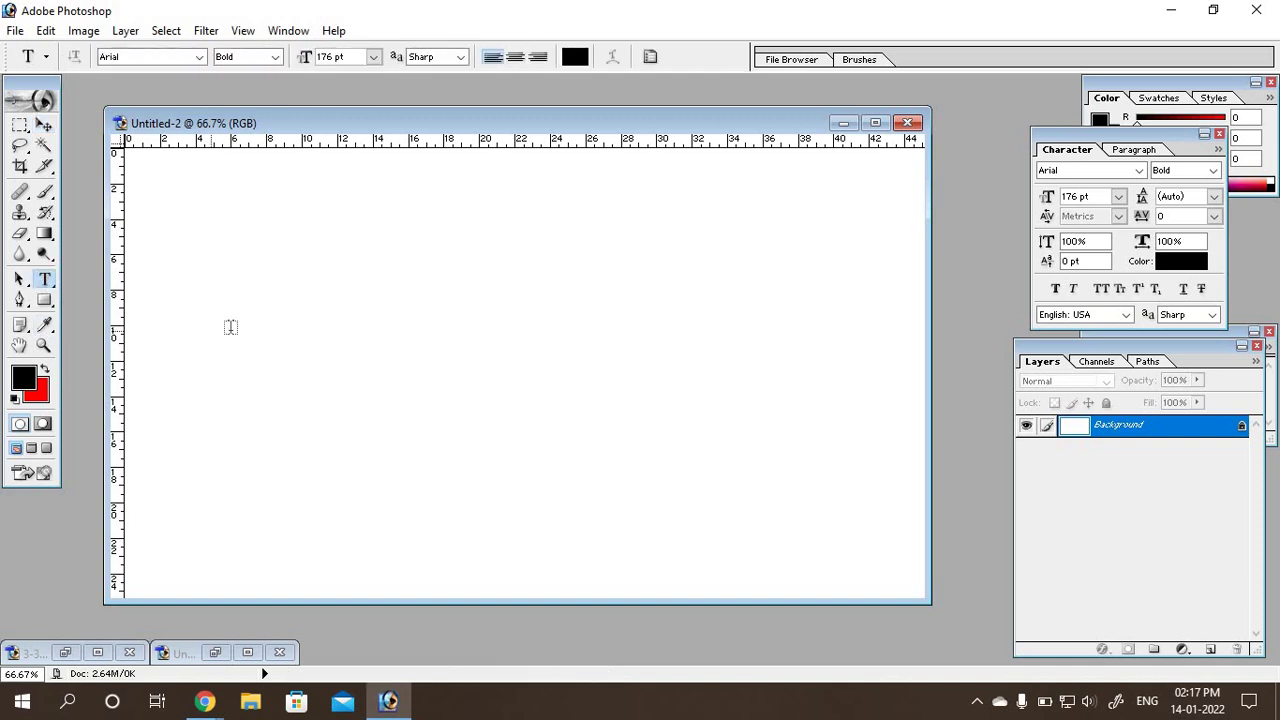
left_click(227, 325)
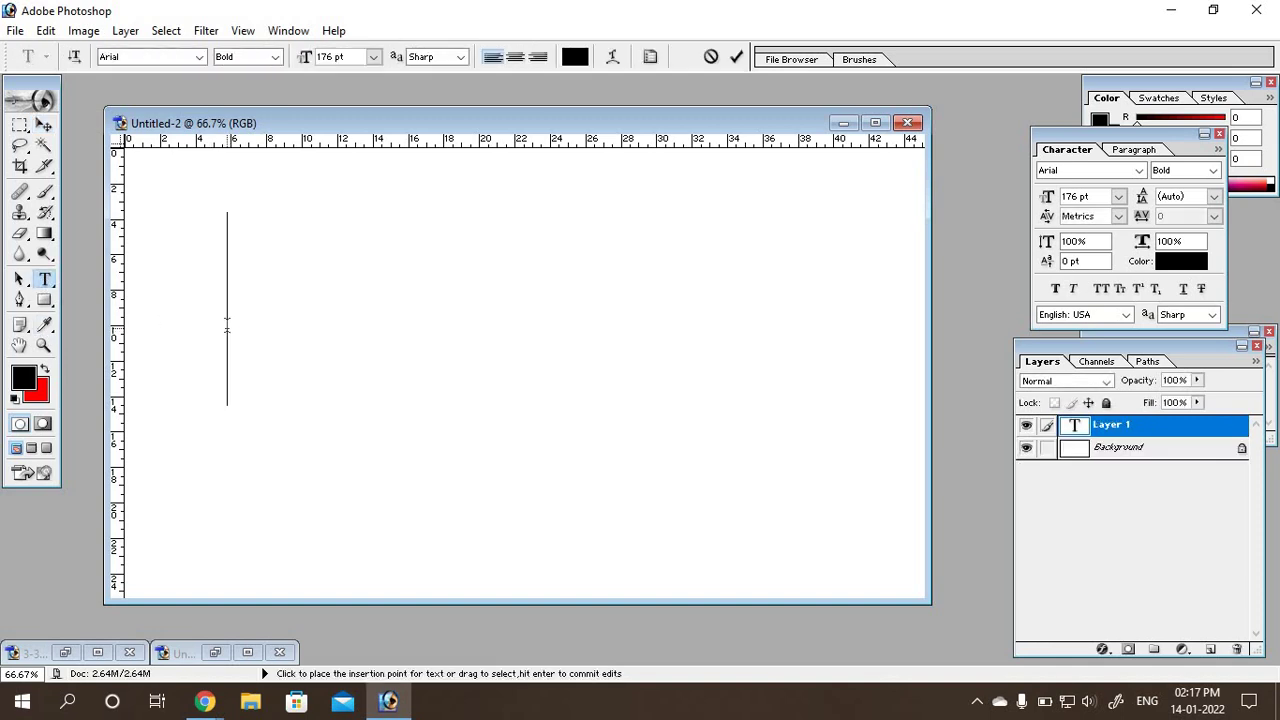
type("IN")
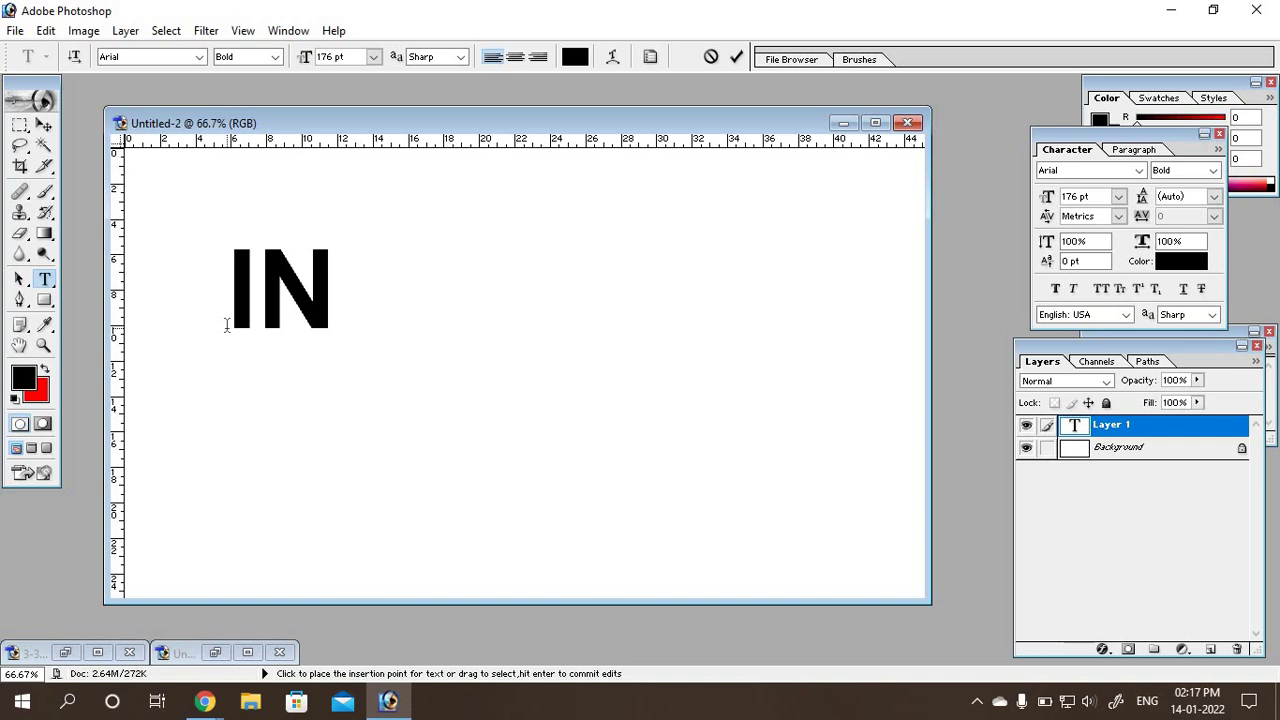
type("DIA")
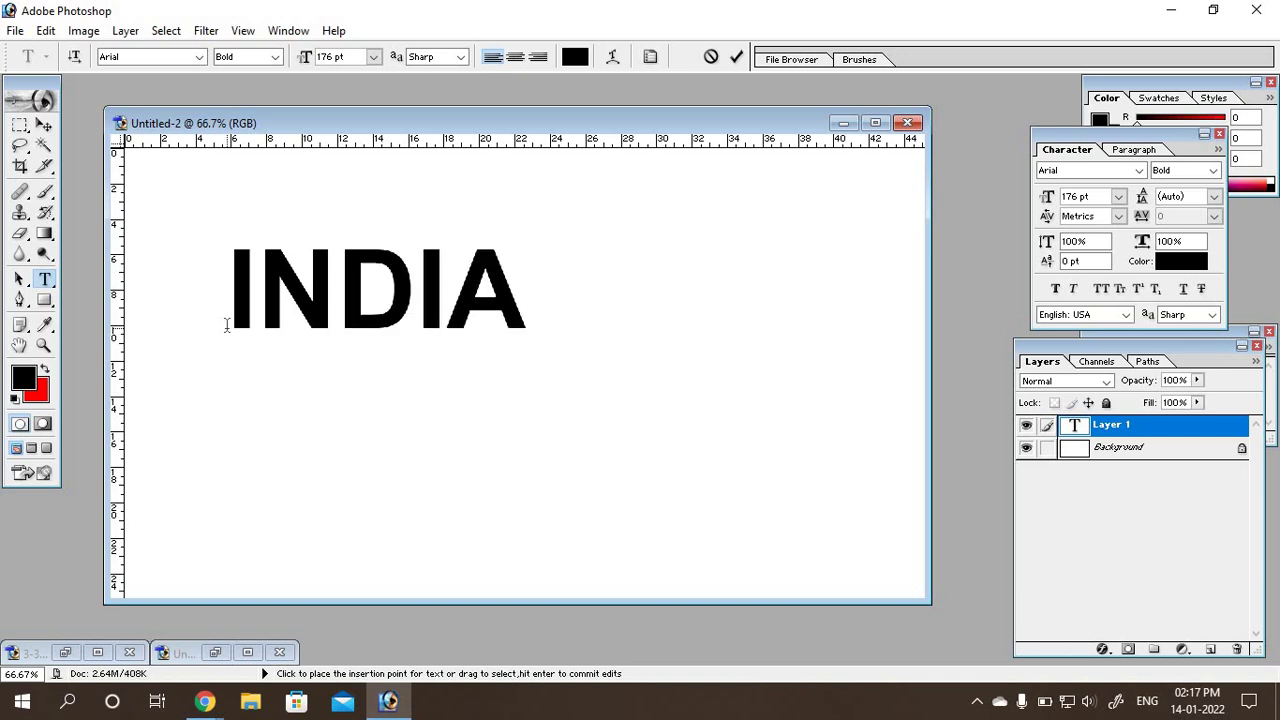
left_click(44, 124)
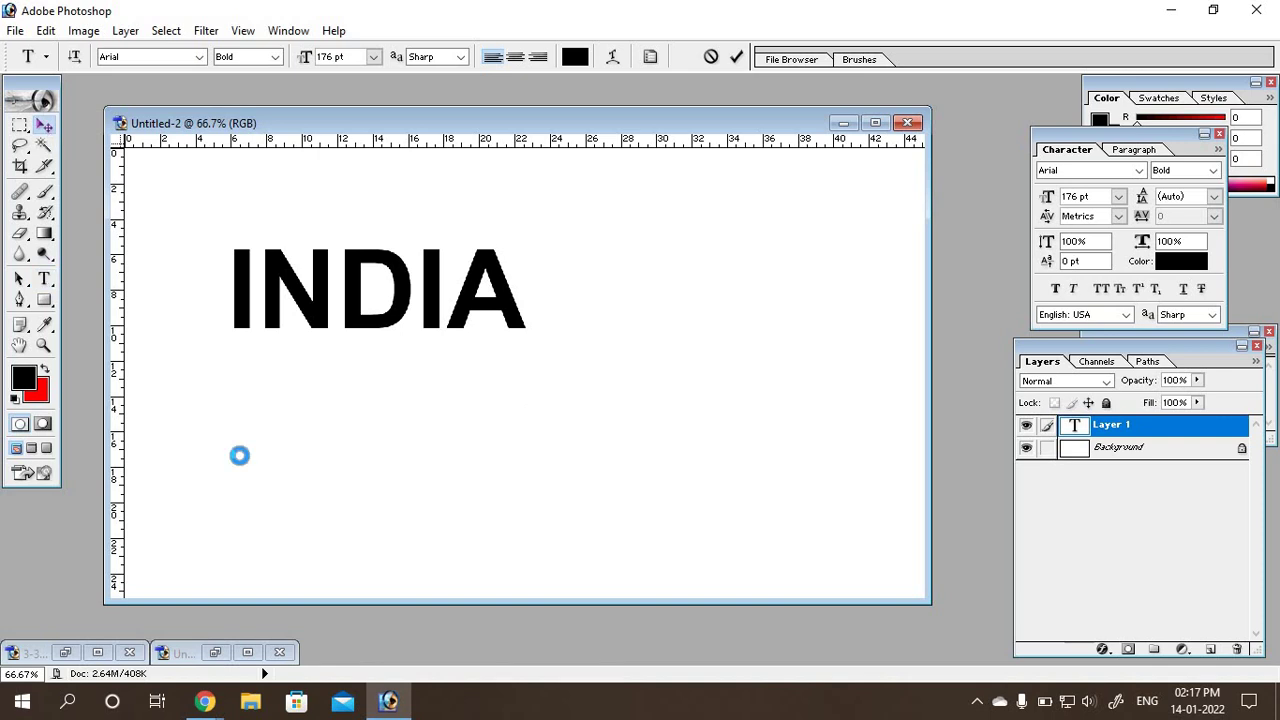
Step: Admit the waiting participant to the Google Meet class and go back to Photoshop
mouse_move(204, 702)
left_click(148, 560)
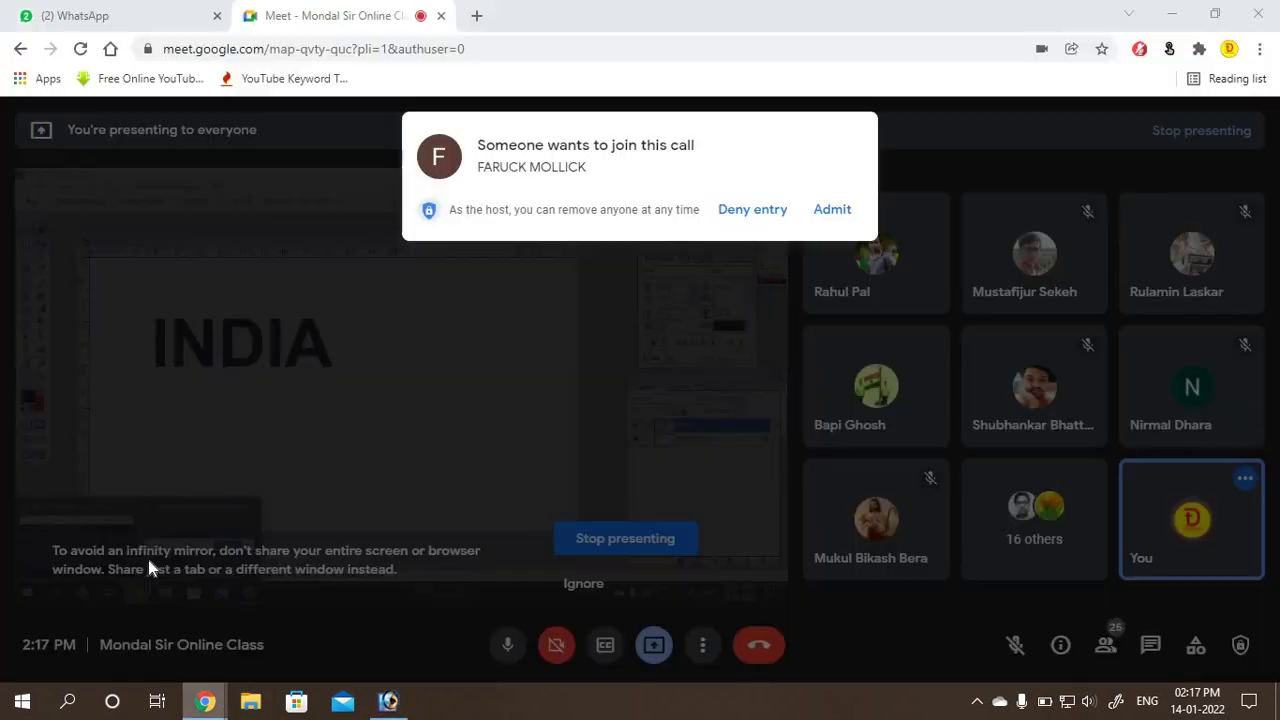
left_click(812, 222)
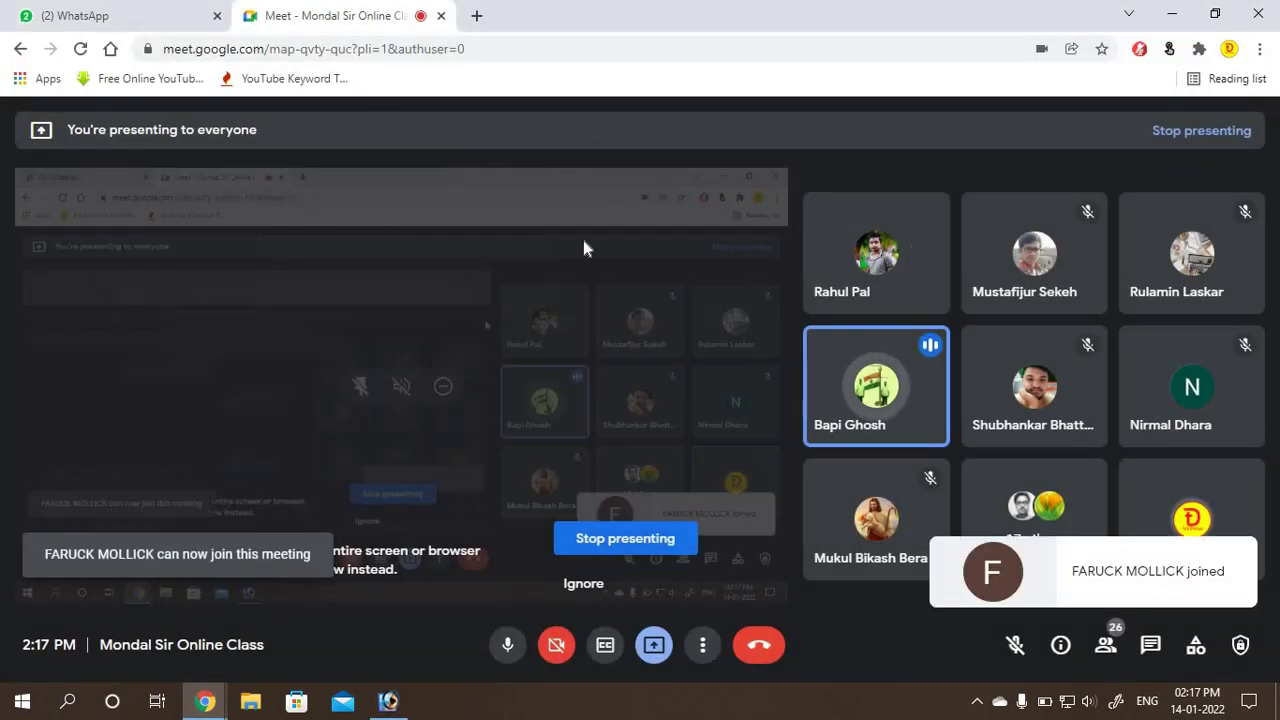
left_click(389, 701)
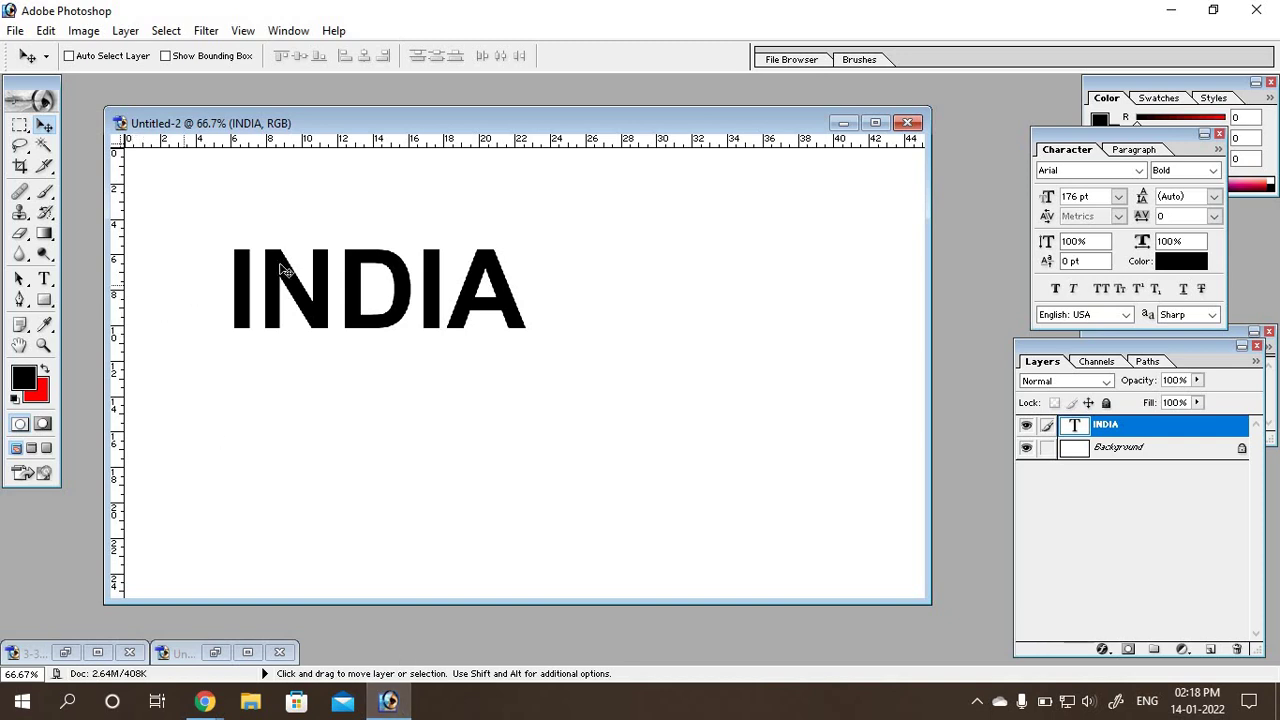
Step: Drag INDIA down and right toward the canvas centre and widen the document window
left_click_drag(378, 358, 397, 369)
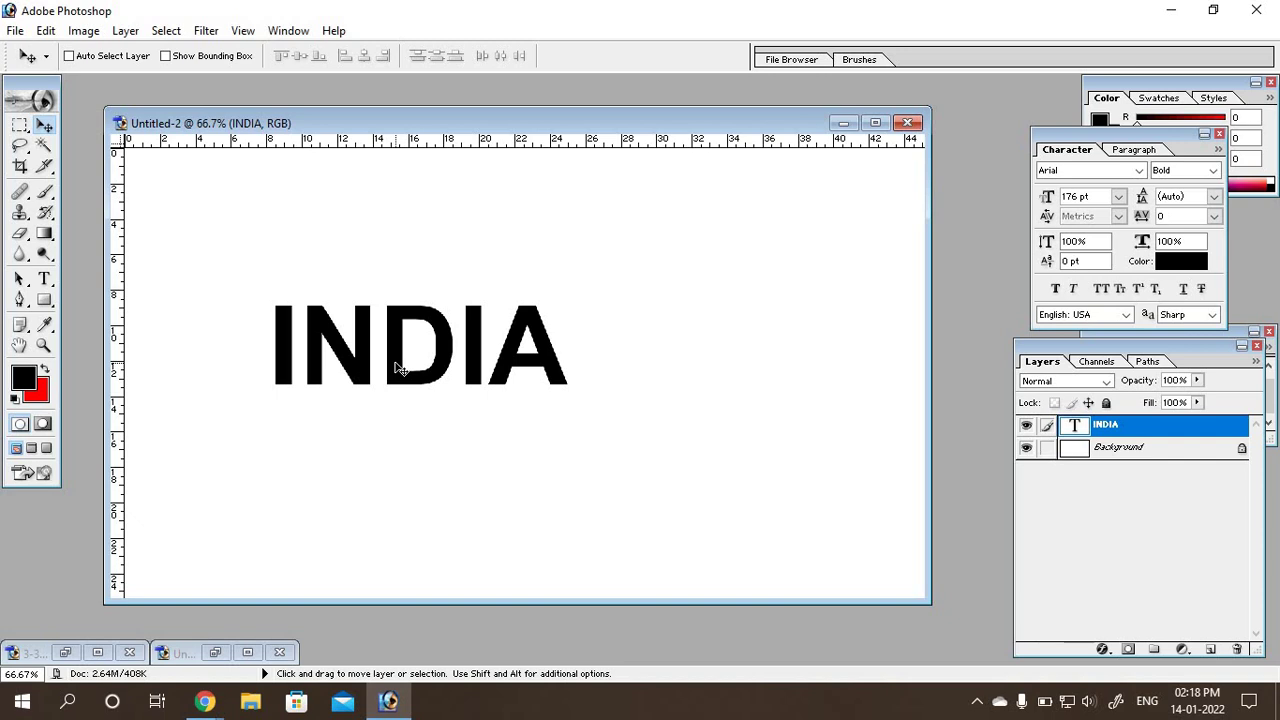
left_click_drag(100, 608, 82, 620)
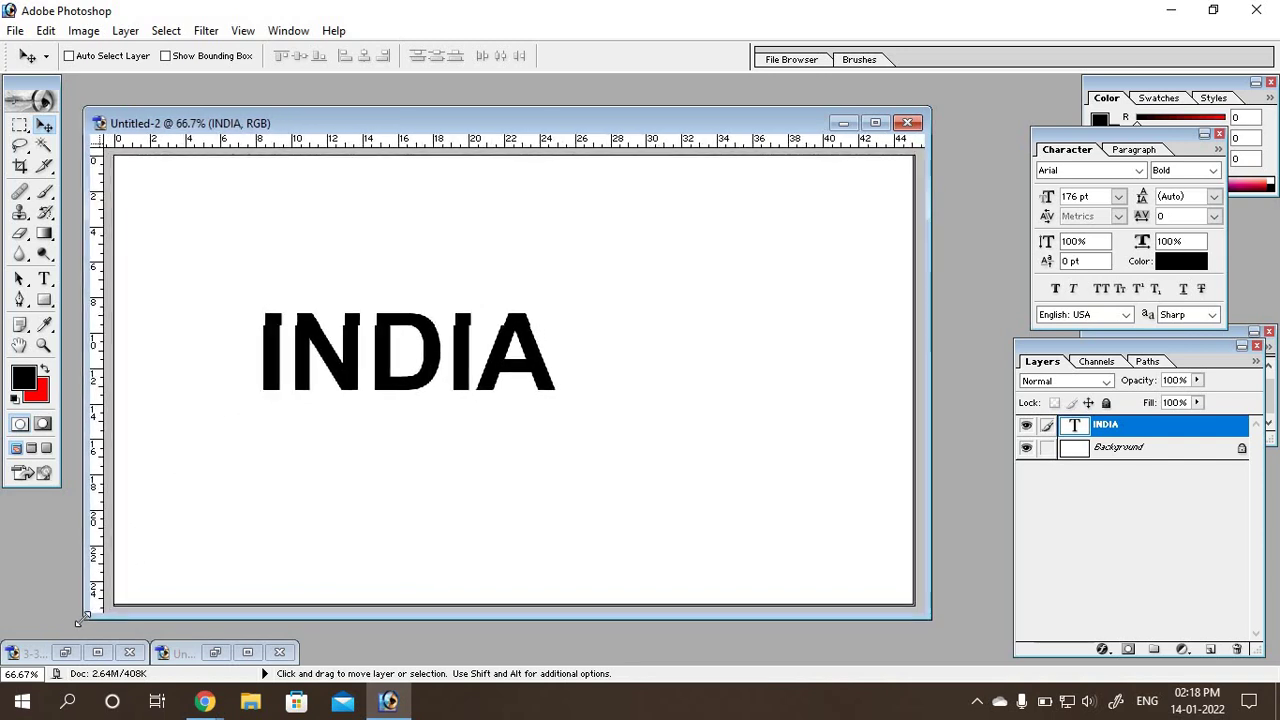
left_click(15, 30)
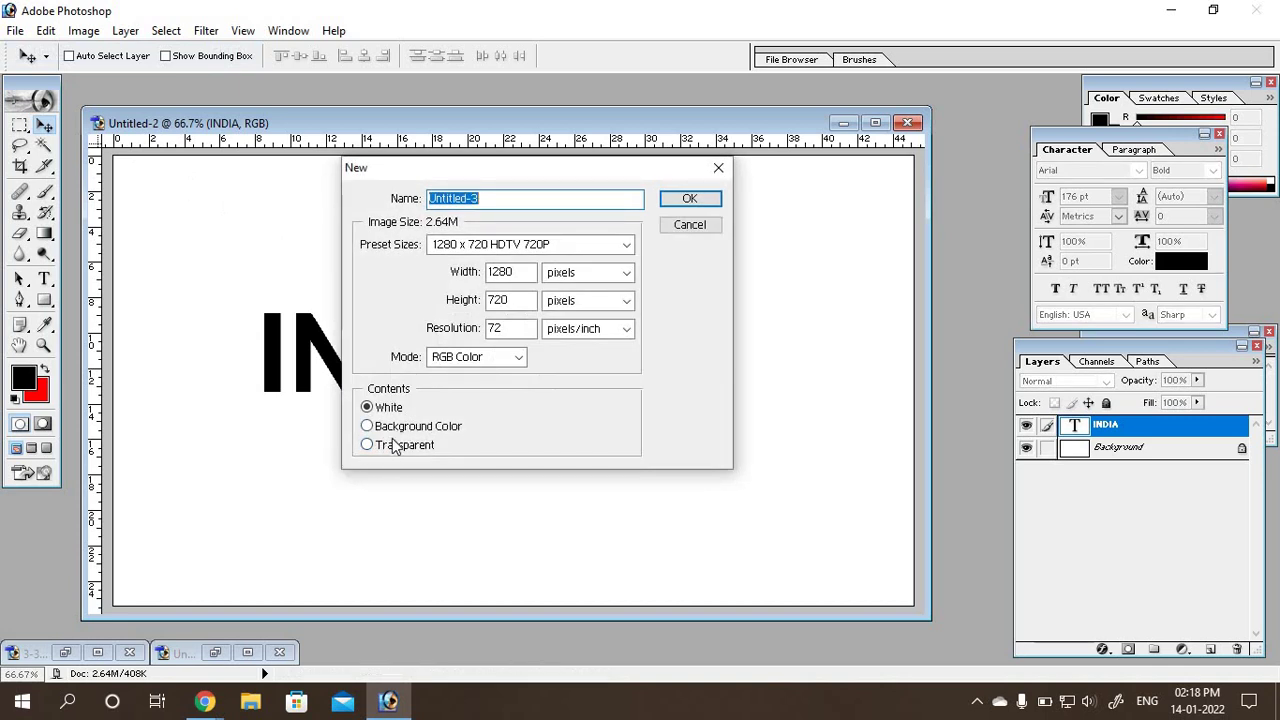
left_click(388, 446)
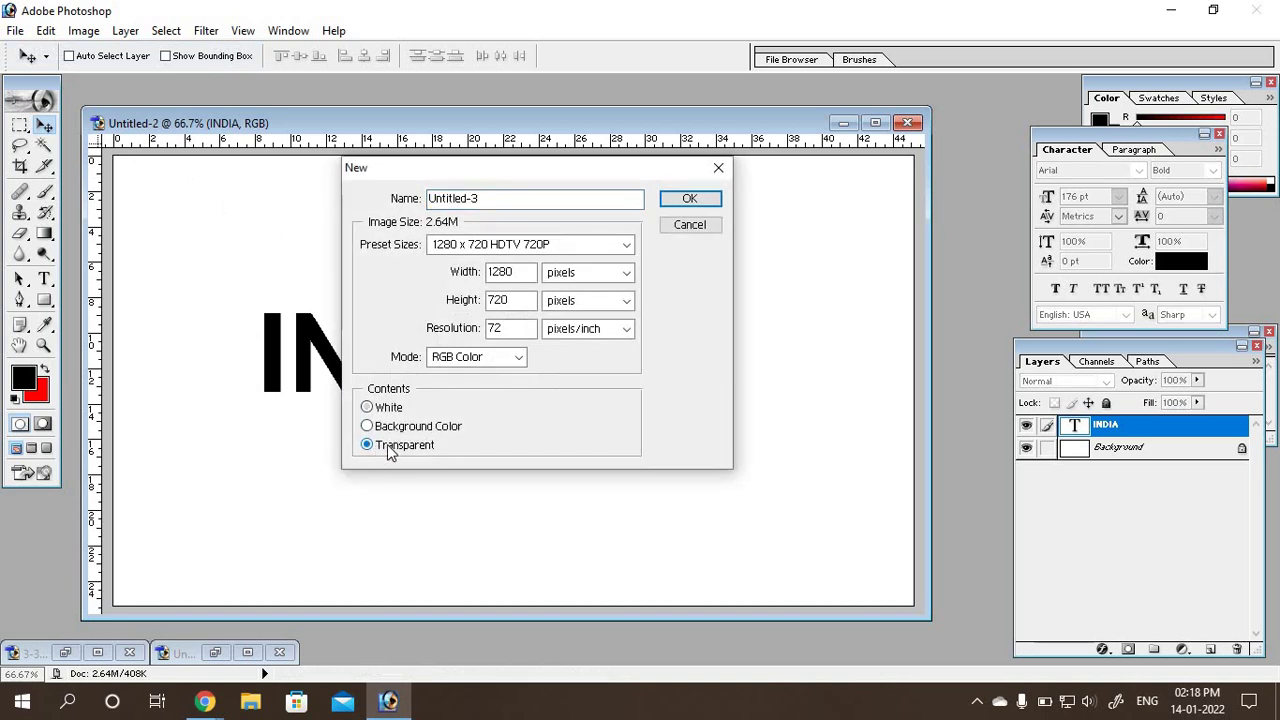
left_click(683, 198)
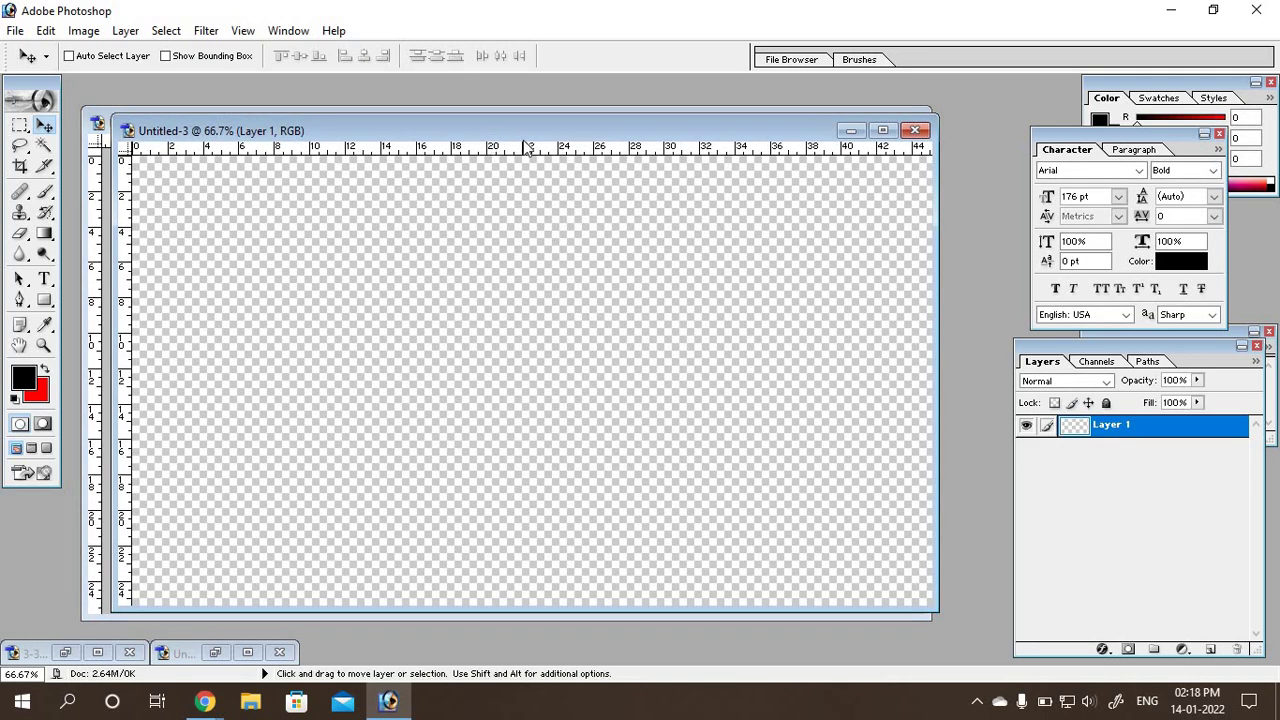
left_click_drag(490, 136, 535, 100)
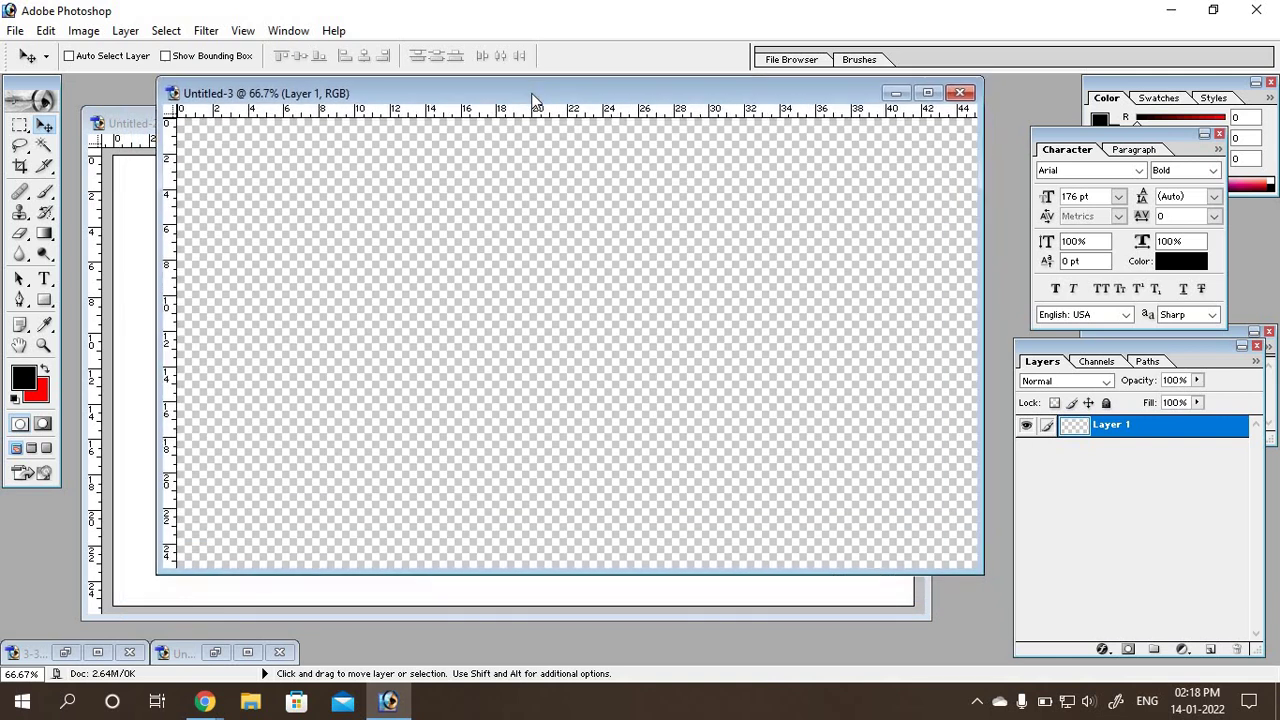
left_click(896, 93)
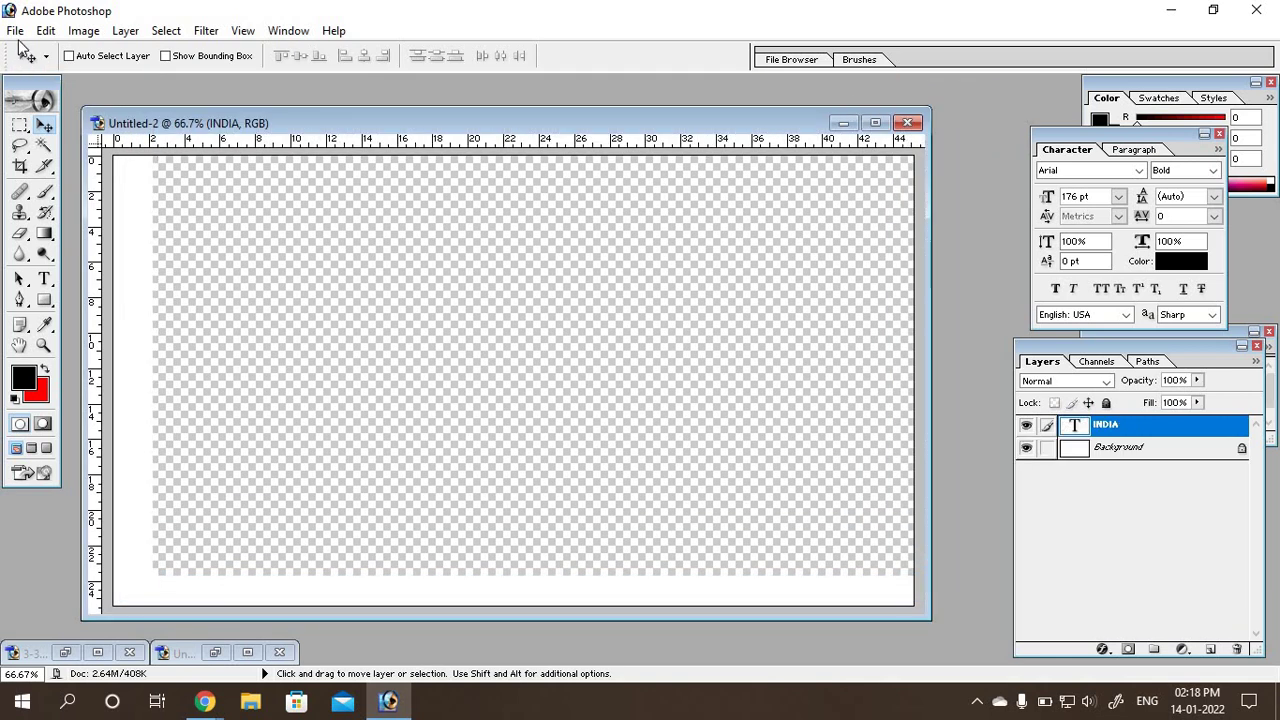
left_click(15, 30)
left_click(40, 48)
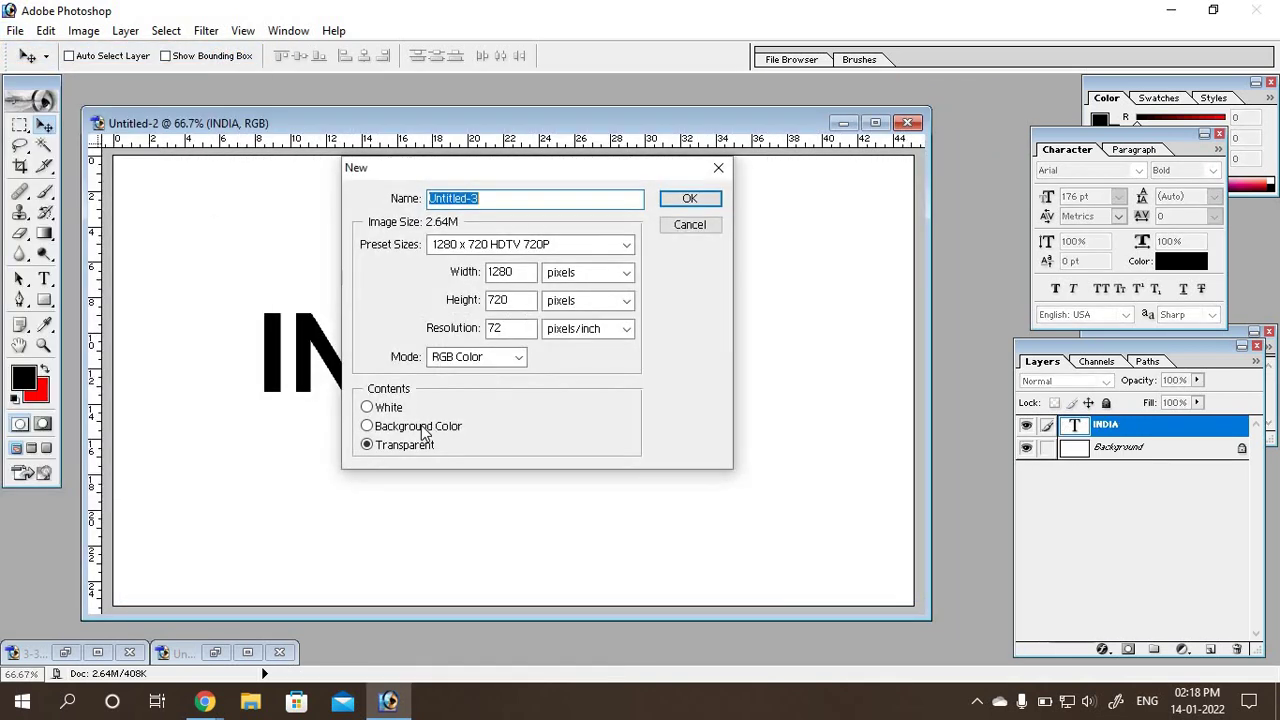
left_click(368, 426)
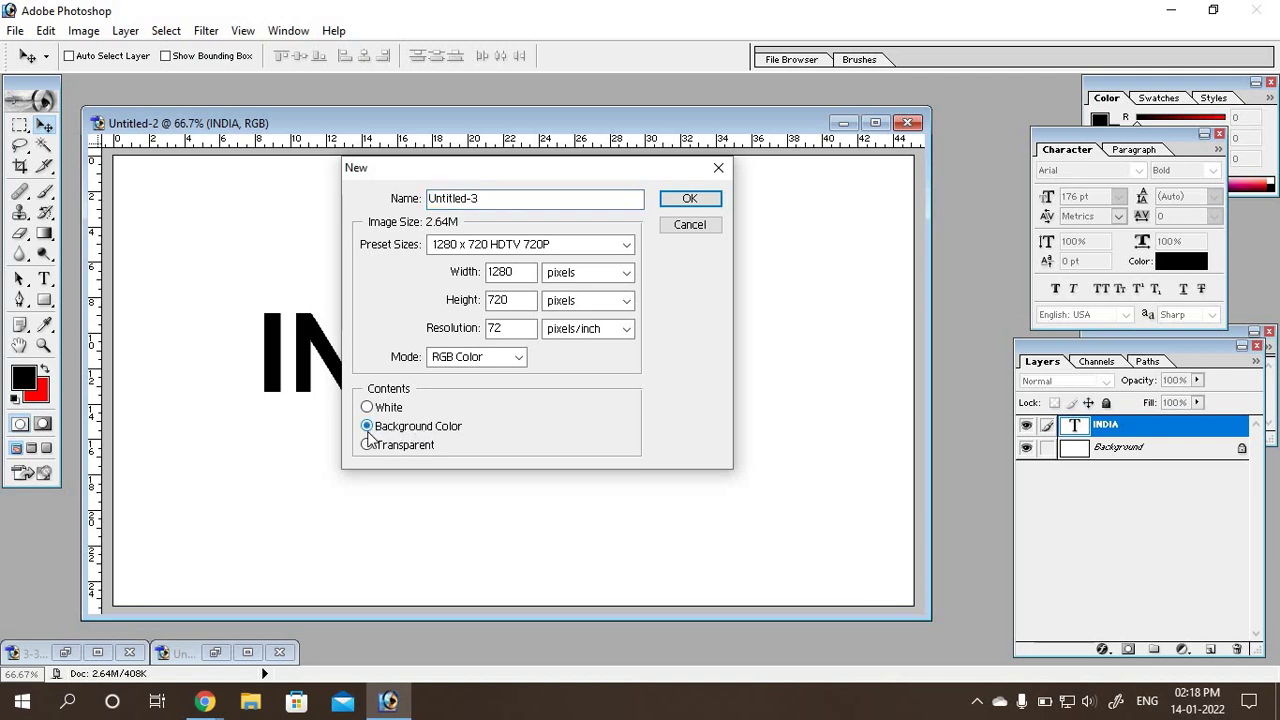
left_click(682, 200)
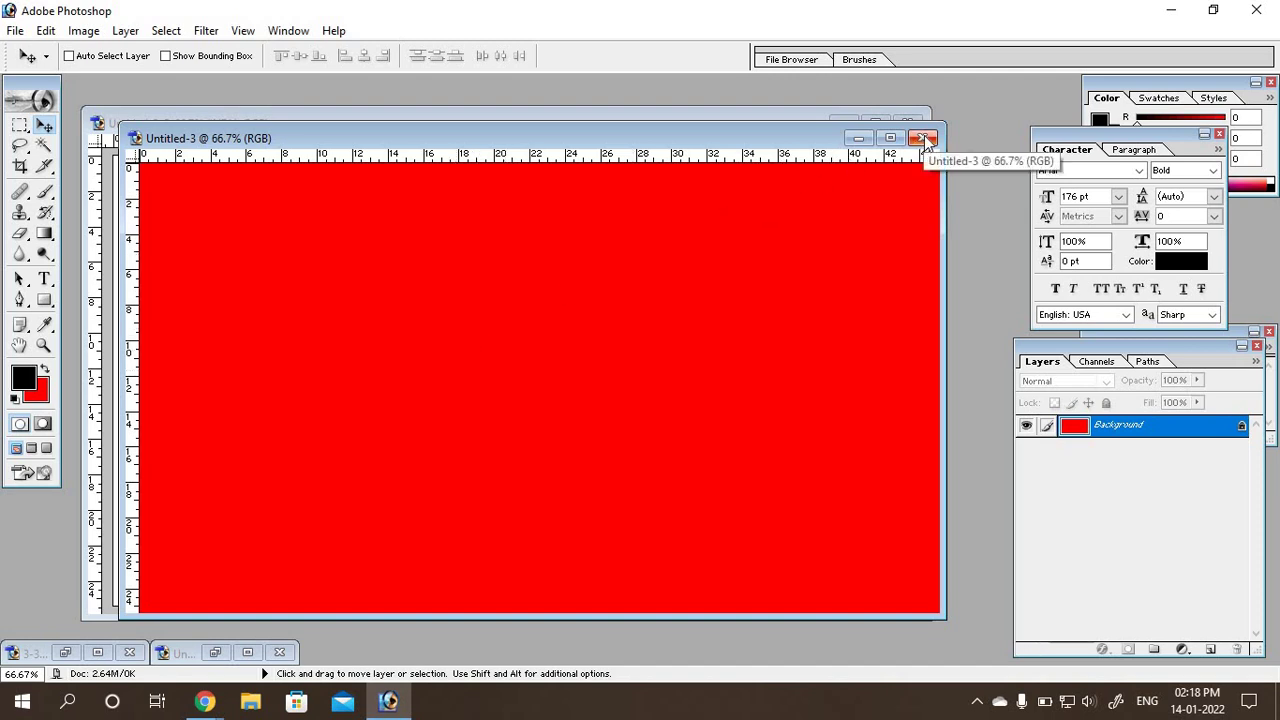
left_click(921, 138)
left_click(14, 30)
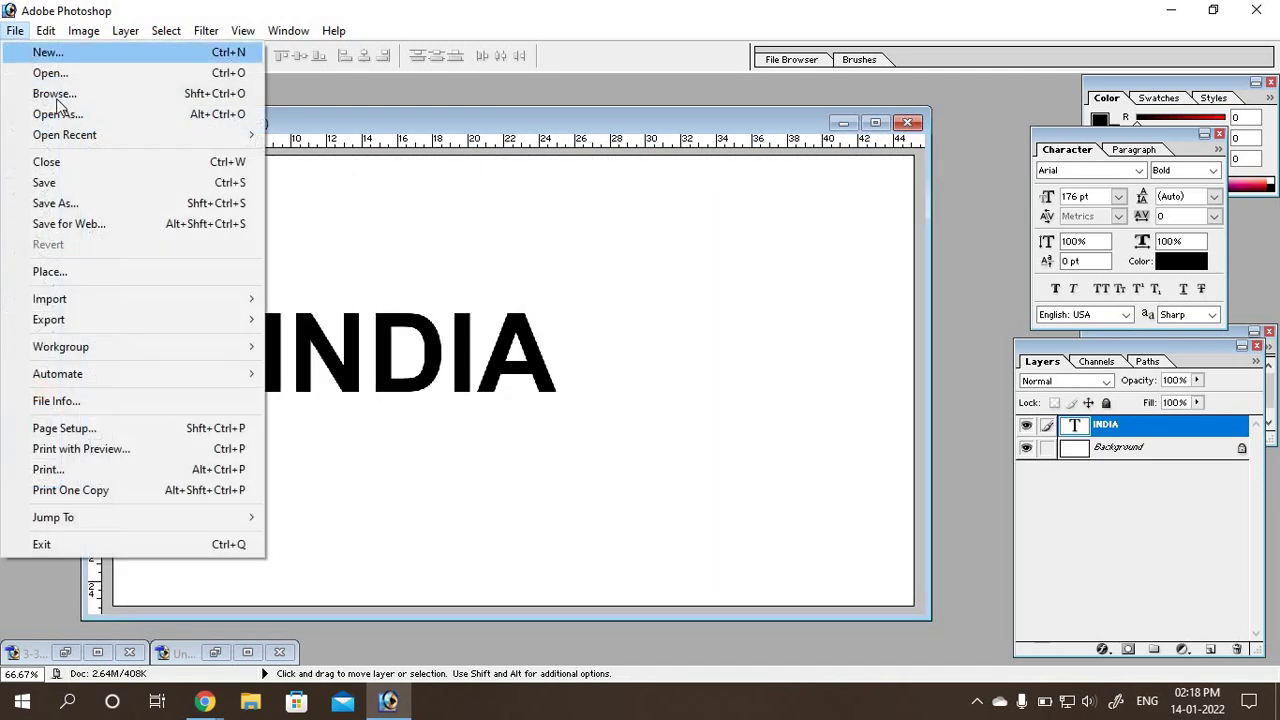
left_click(28, 50)
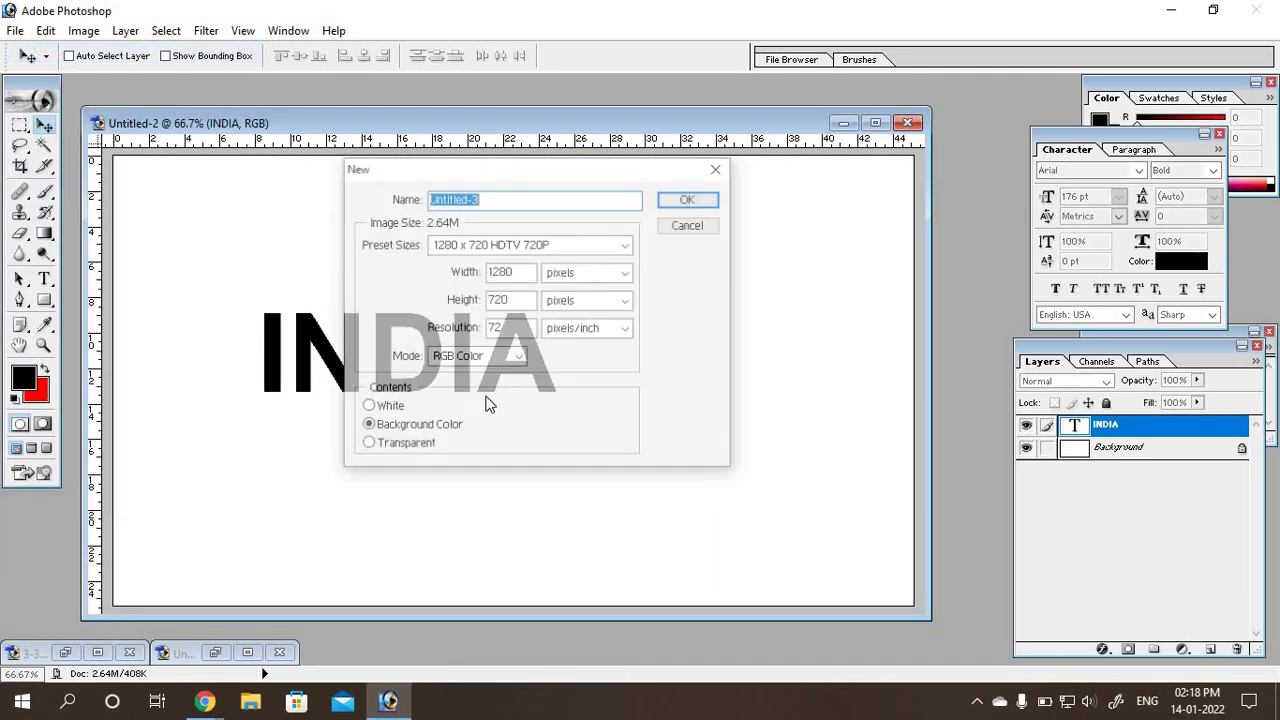
left_click(368, 410)
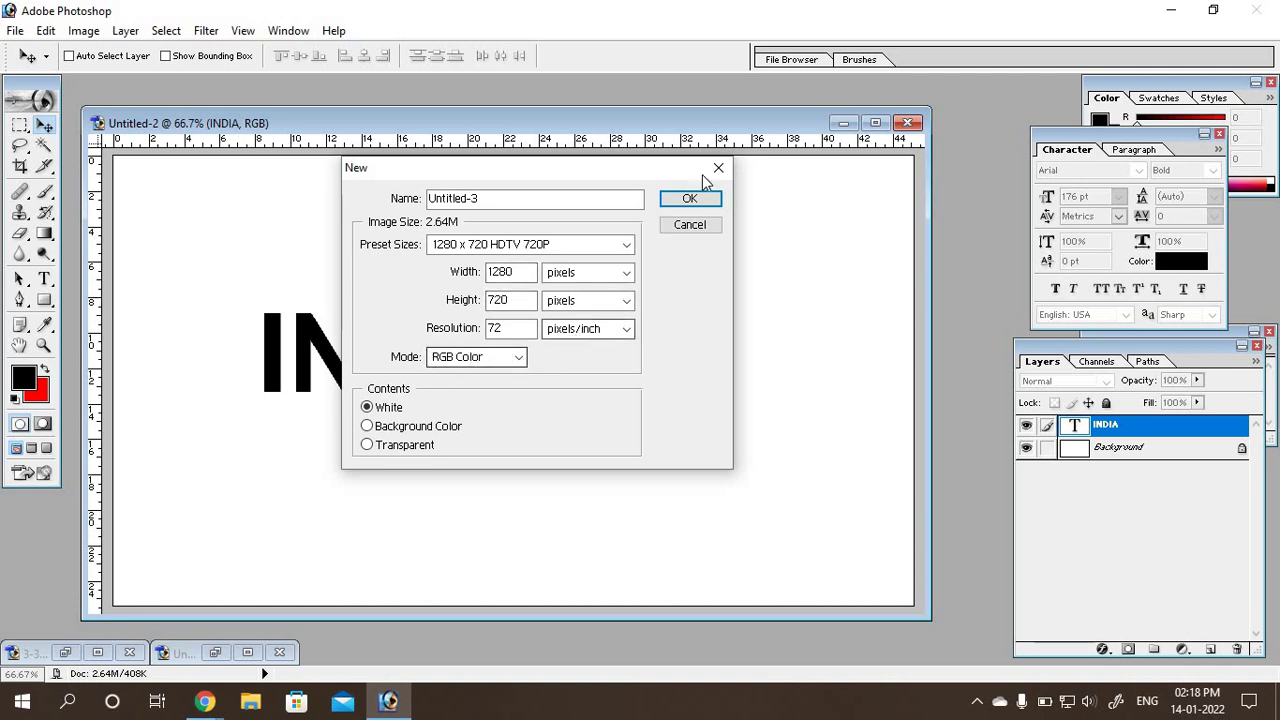
left_click(696, 224)
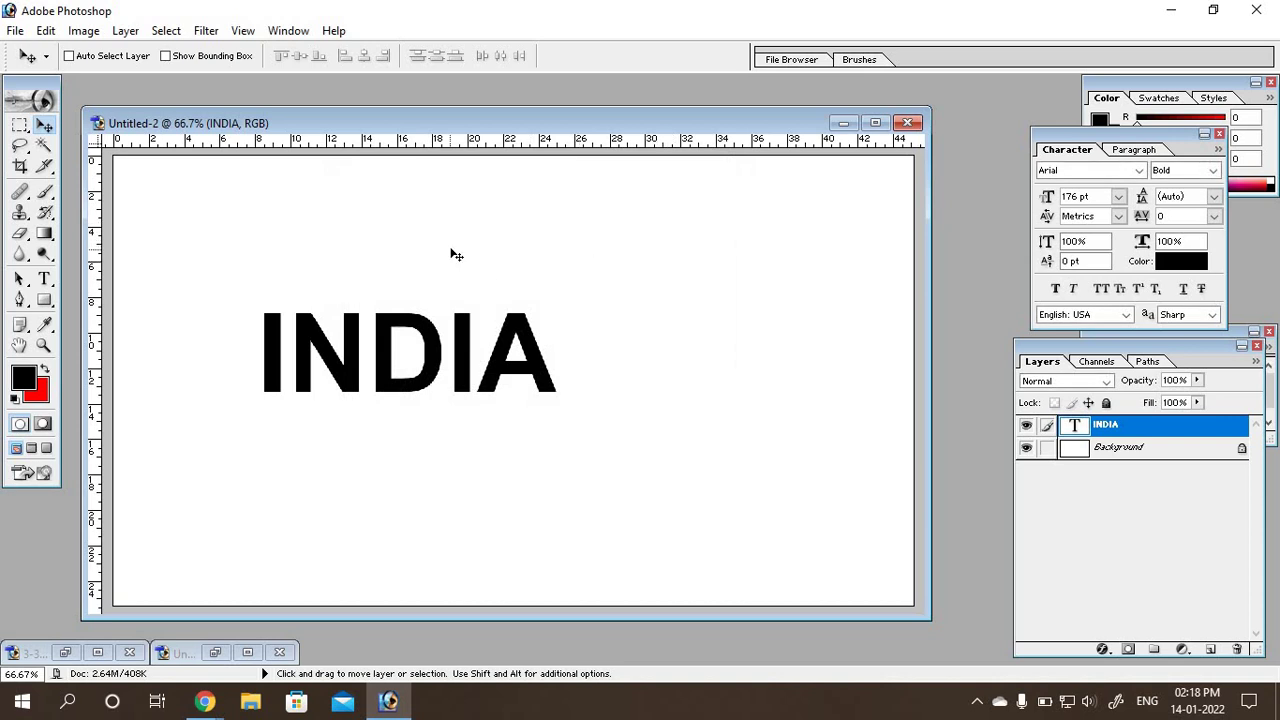
Step: Nudge INDIA slightly left and up, after browsing the Type tool's mask modes
left_click_drag(350, 363, 336, 376)
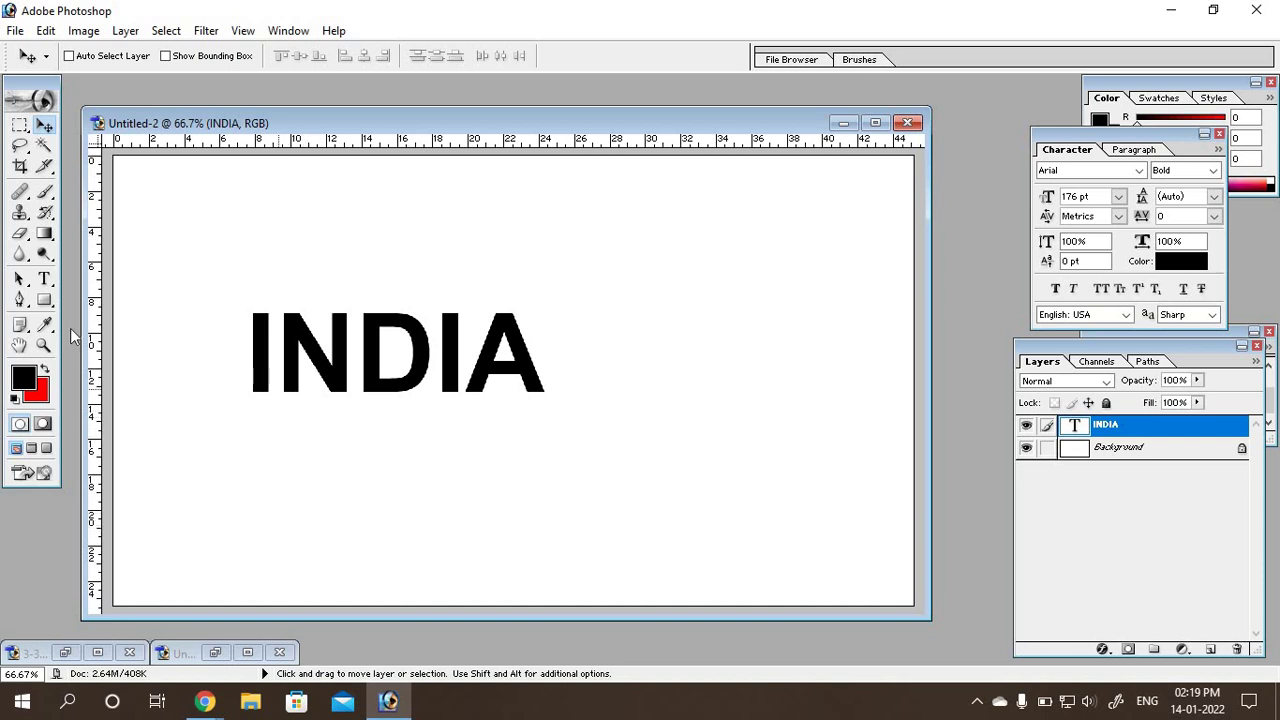
left_click(44, 280)
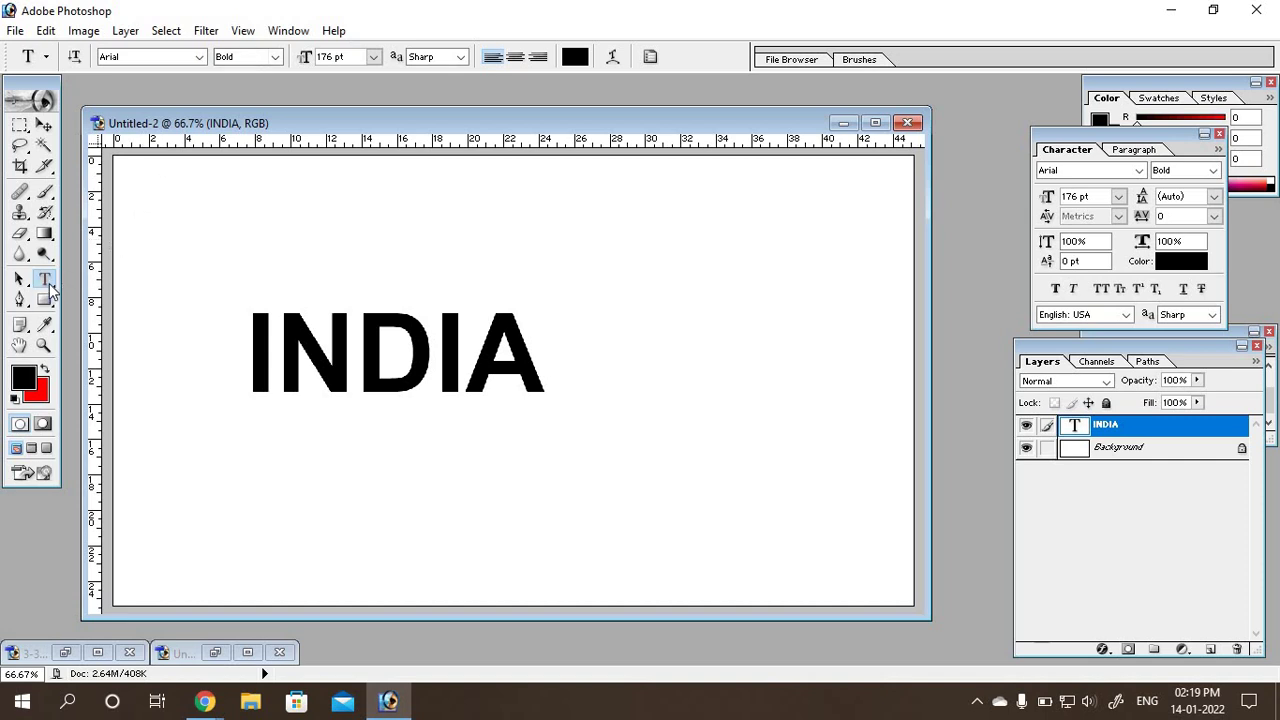
left_click_drag(50, 289, 107, 338)
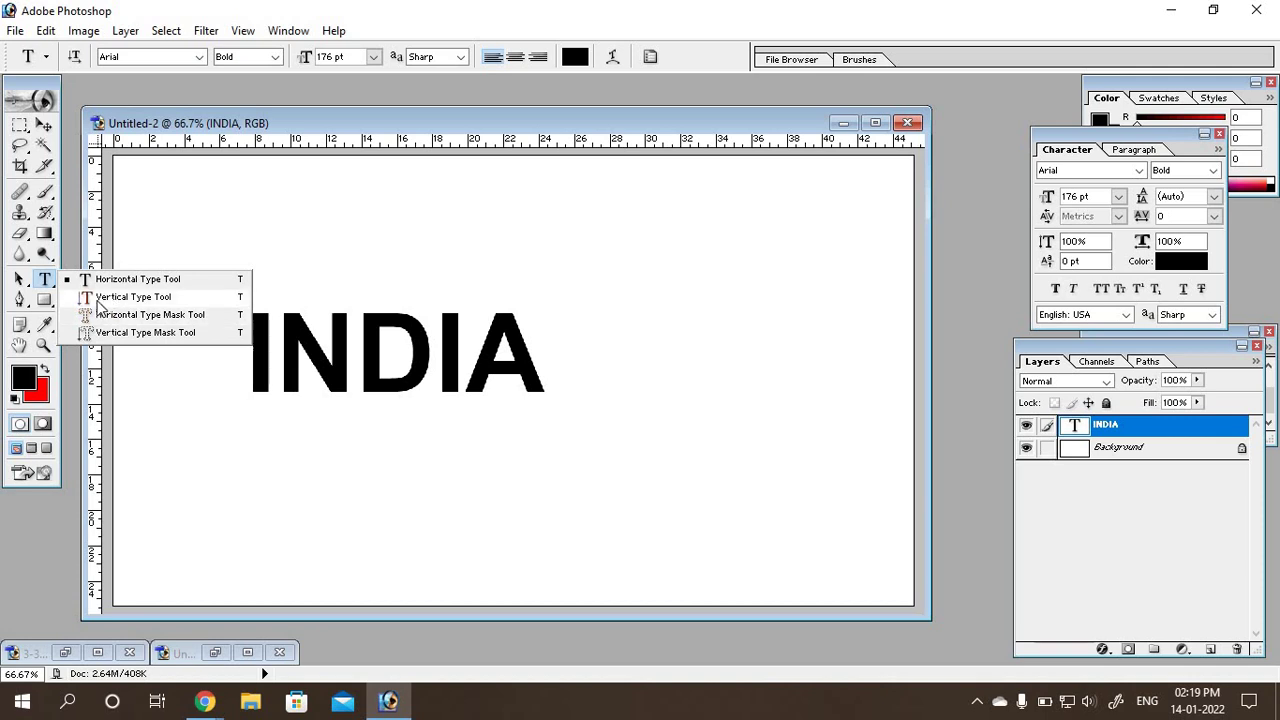
left_click(44, 125)
left_click_drag(340, 365, 344, 338)
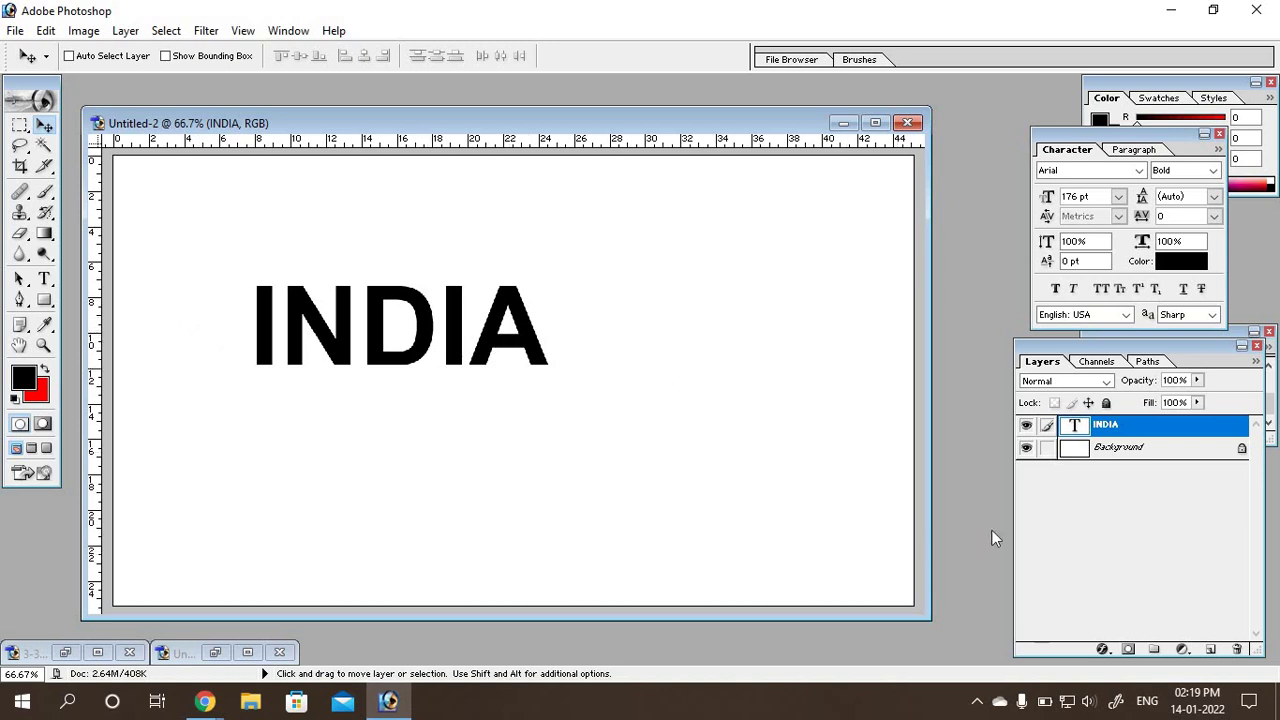
Step: Apply a Gradient Overlay to INDIA using the Blue, Red, Yellow preset
left_click(1103, 649)
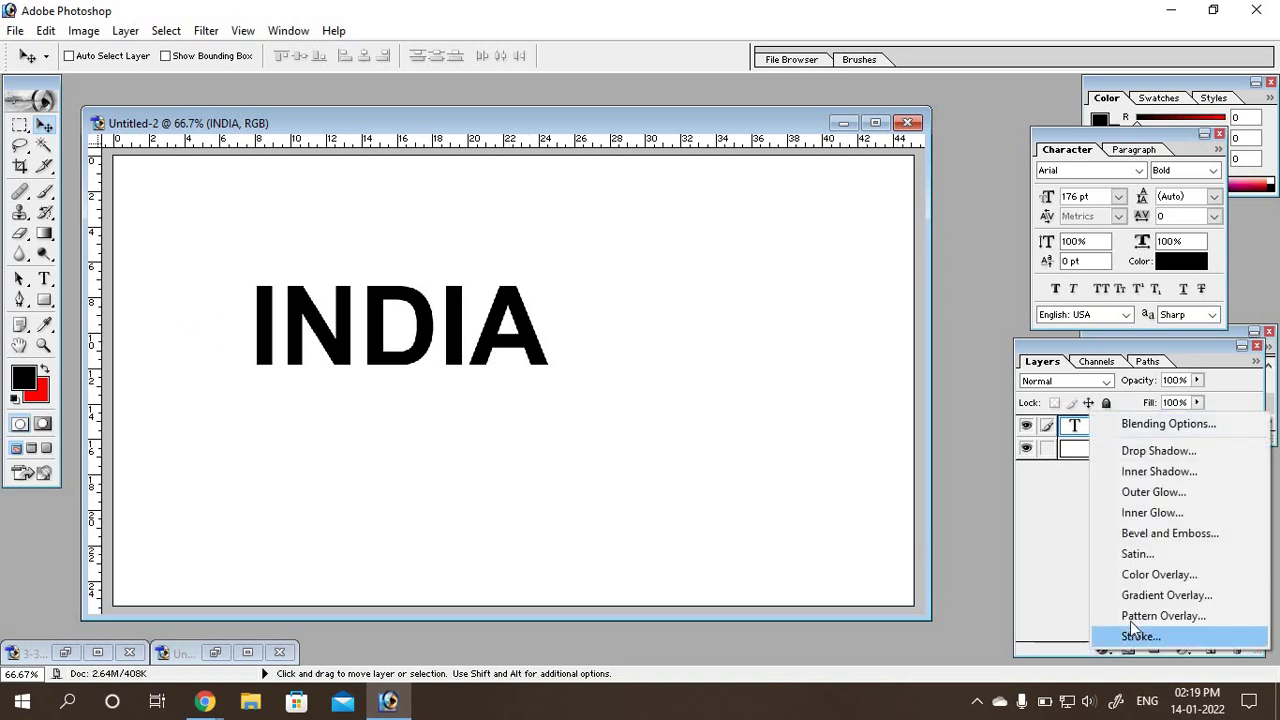
left_click(1150, 596)
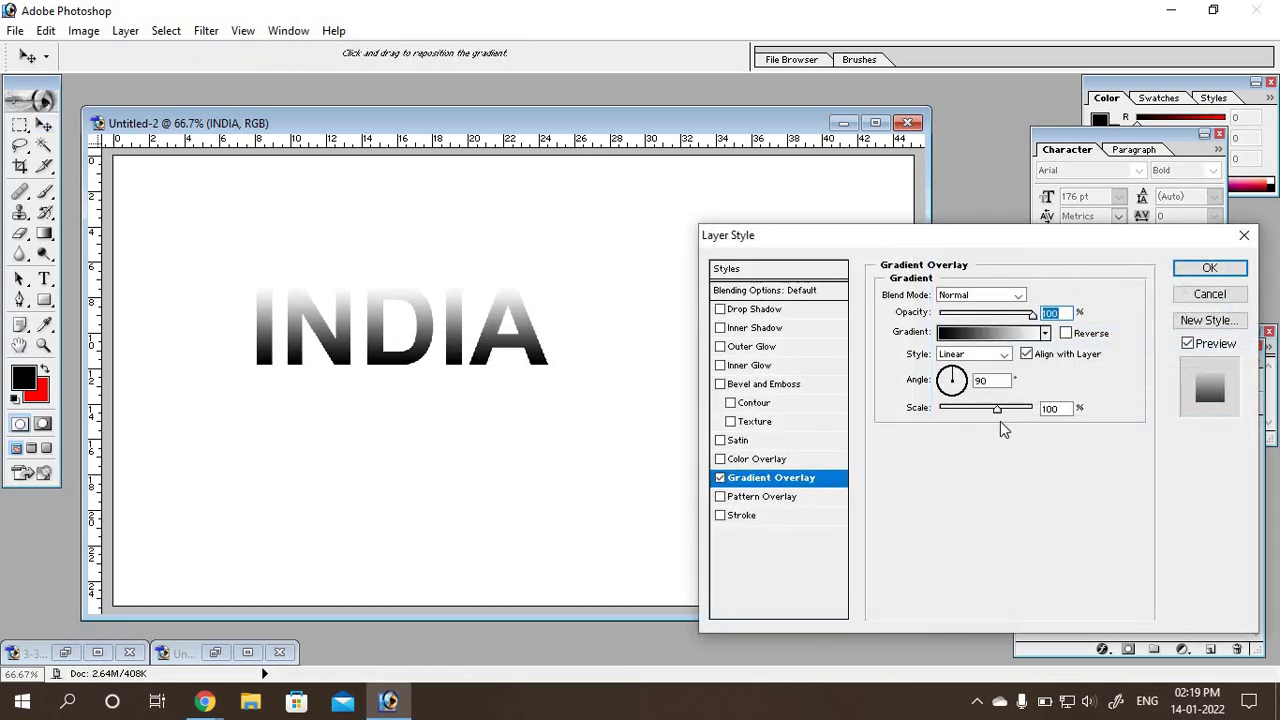
left_click(993, 340)
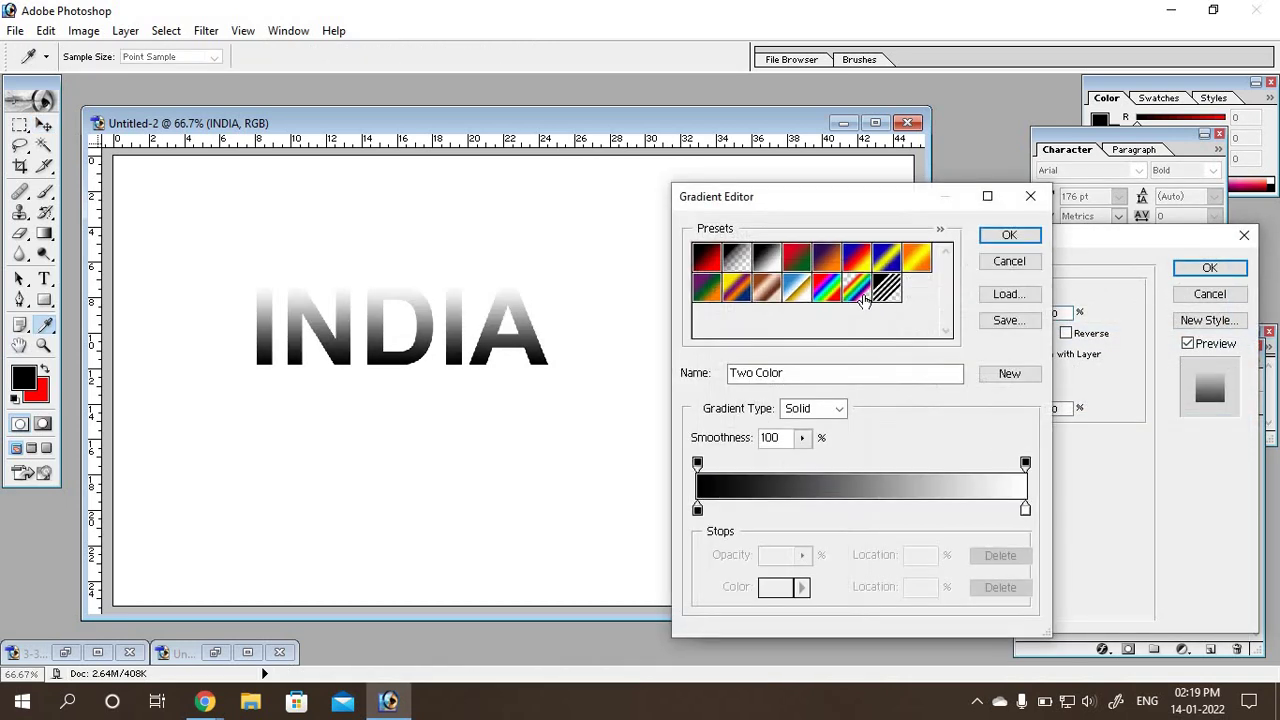
left_click(919, 264)
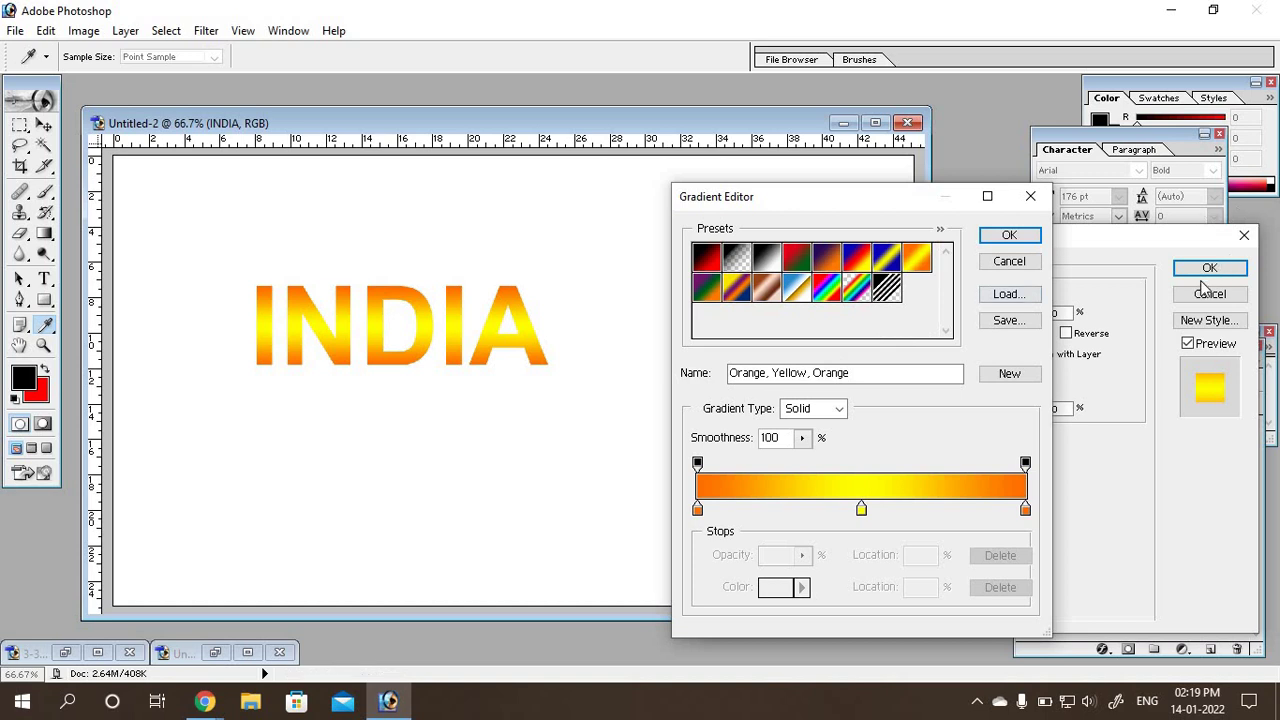
left_click(856, 259)
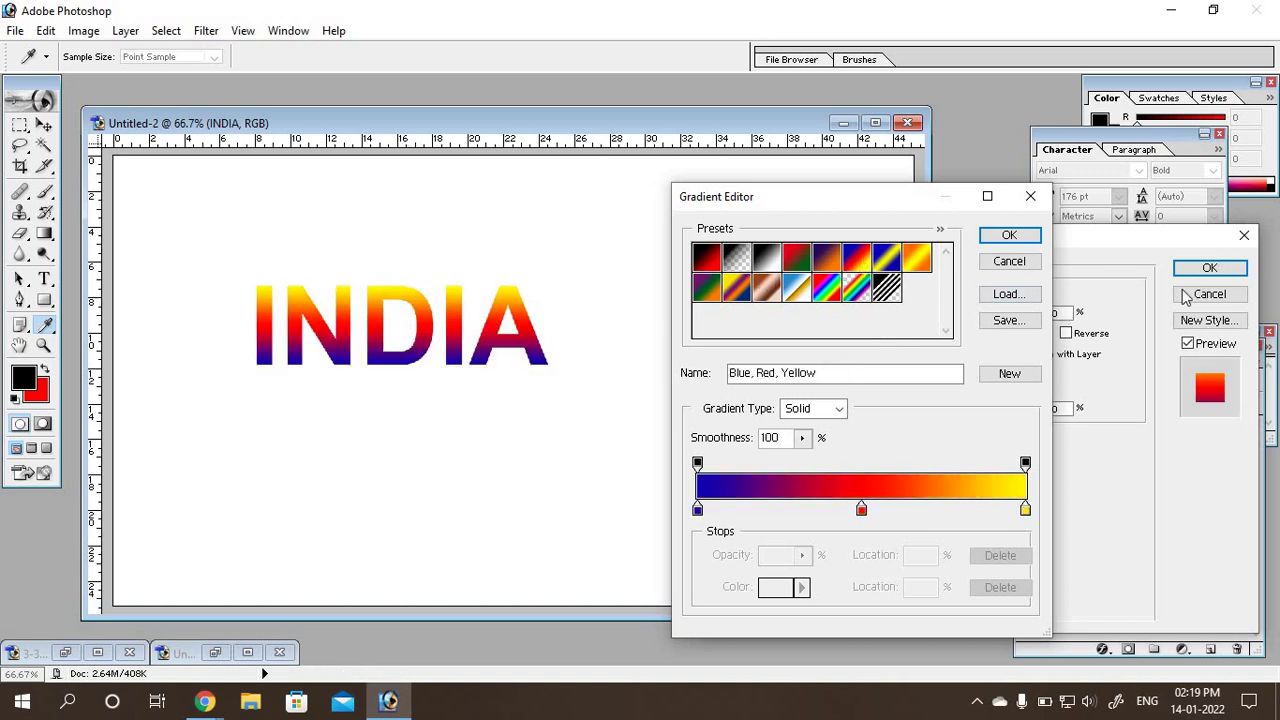
left_click(993, 243)
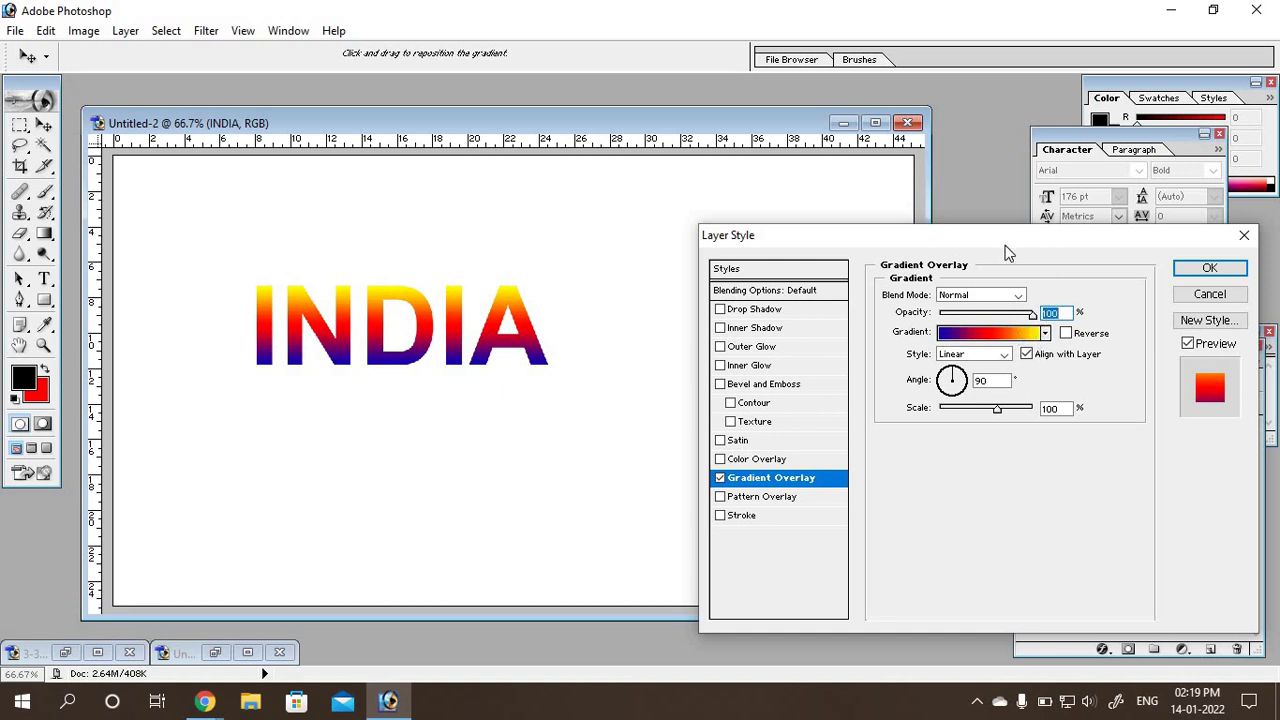
left_click_drag(1005, 245, 964, 247)
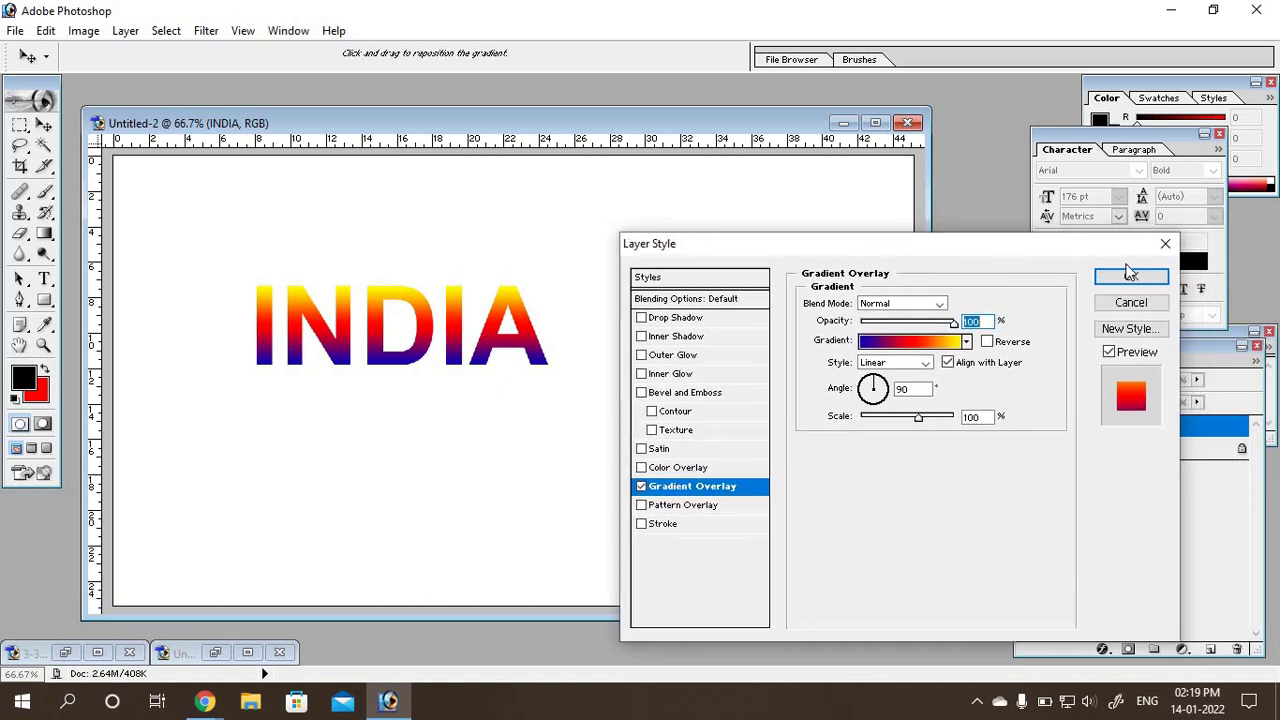
mouse_move(1087, 254)
left_mouse_down()
mouse_move(770, 258)
mouse_move(791, 256)
left_mouse_up()
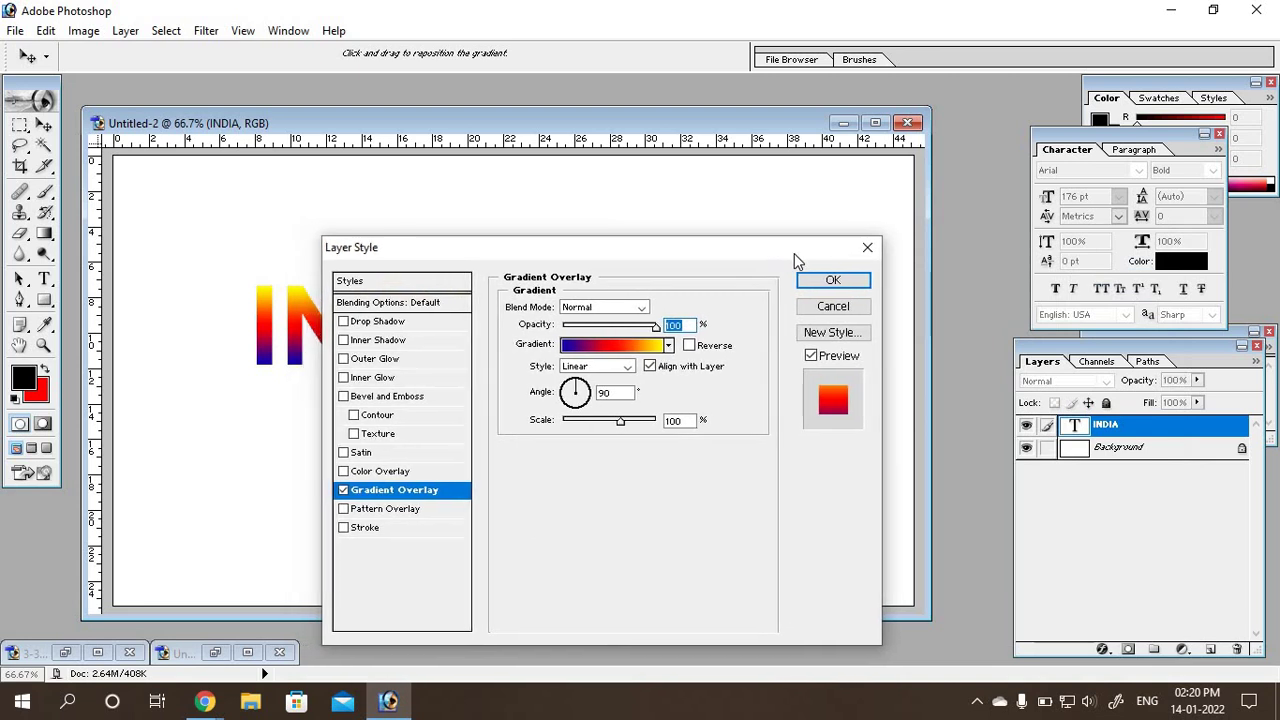
left_click(835, 281)
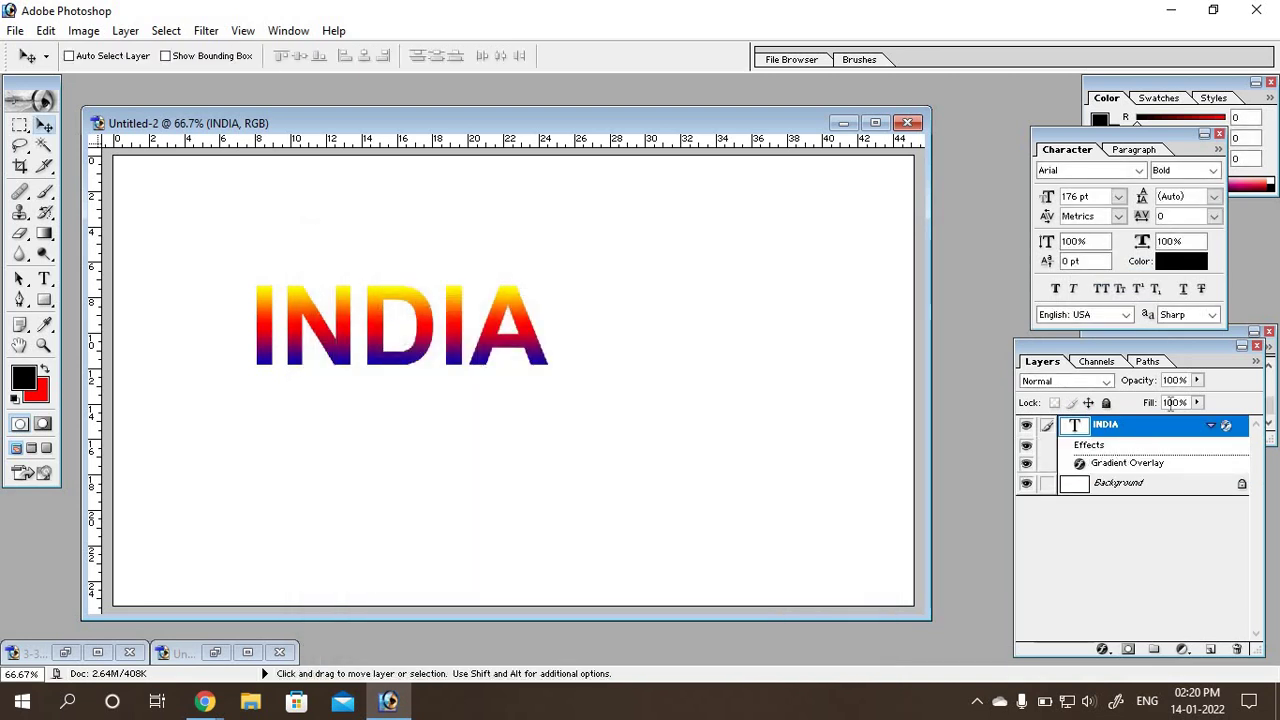
Step: Drag the INDIA layer's opacity slider down to about 56%
left_click(1197, 380)
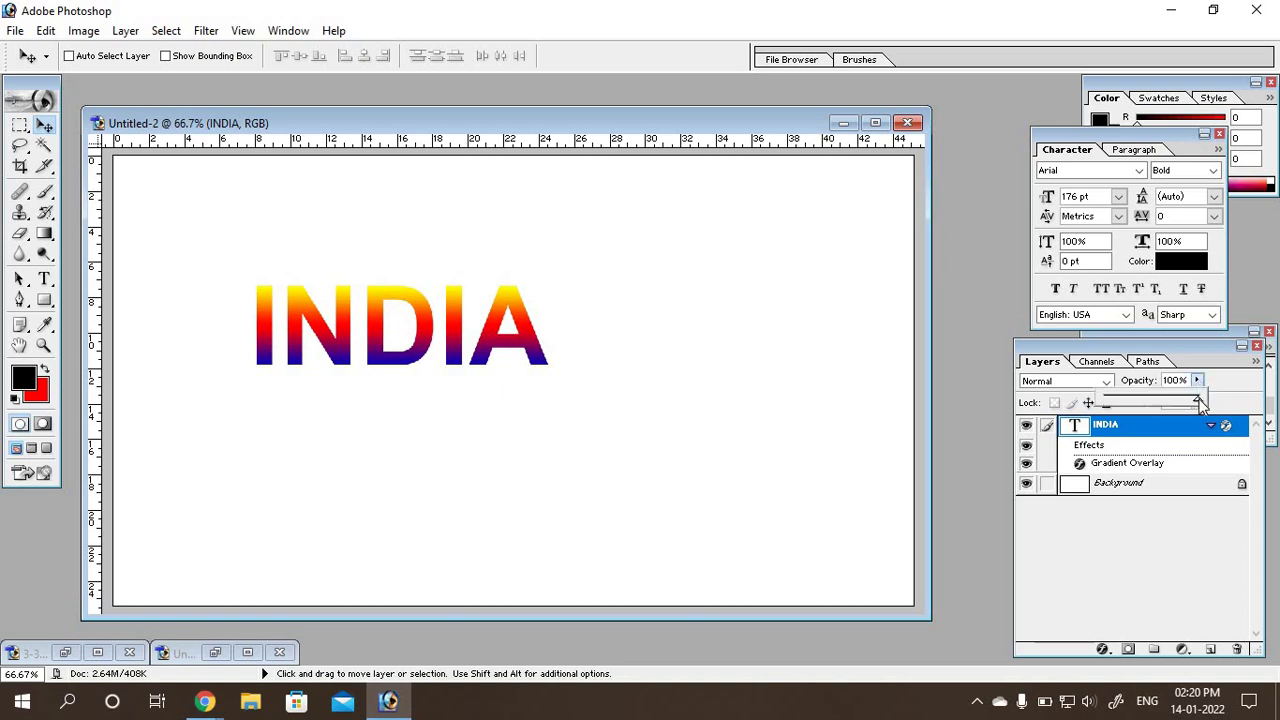
left_click_drag(1200, 400, 1153, 404)
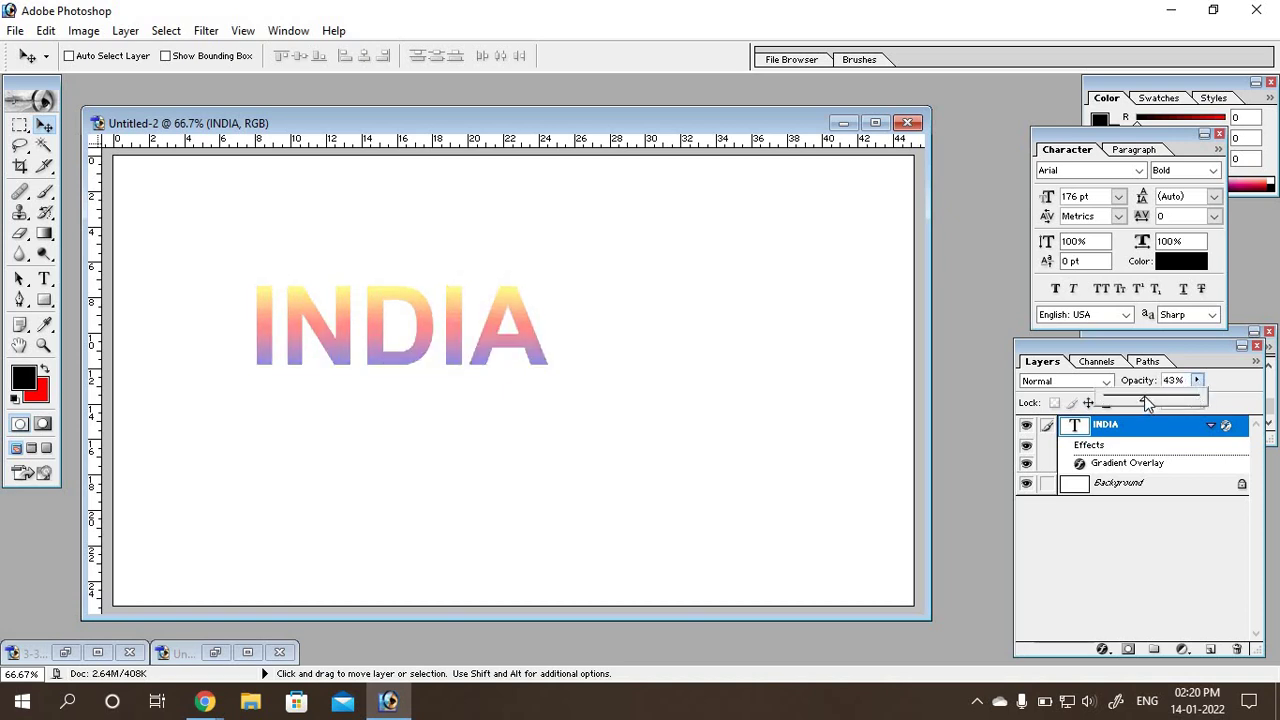
mouse_move(1150, 404)
left_mouse_down()
mouse_move(1136, 404)
mouse_move(1200, 402)
mouse_move(1088, 408)
mouse_move(1163, 404)
left_mouse_up()
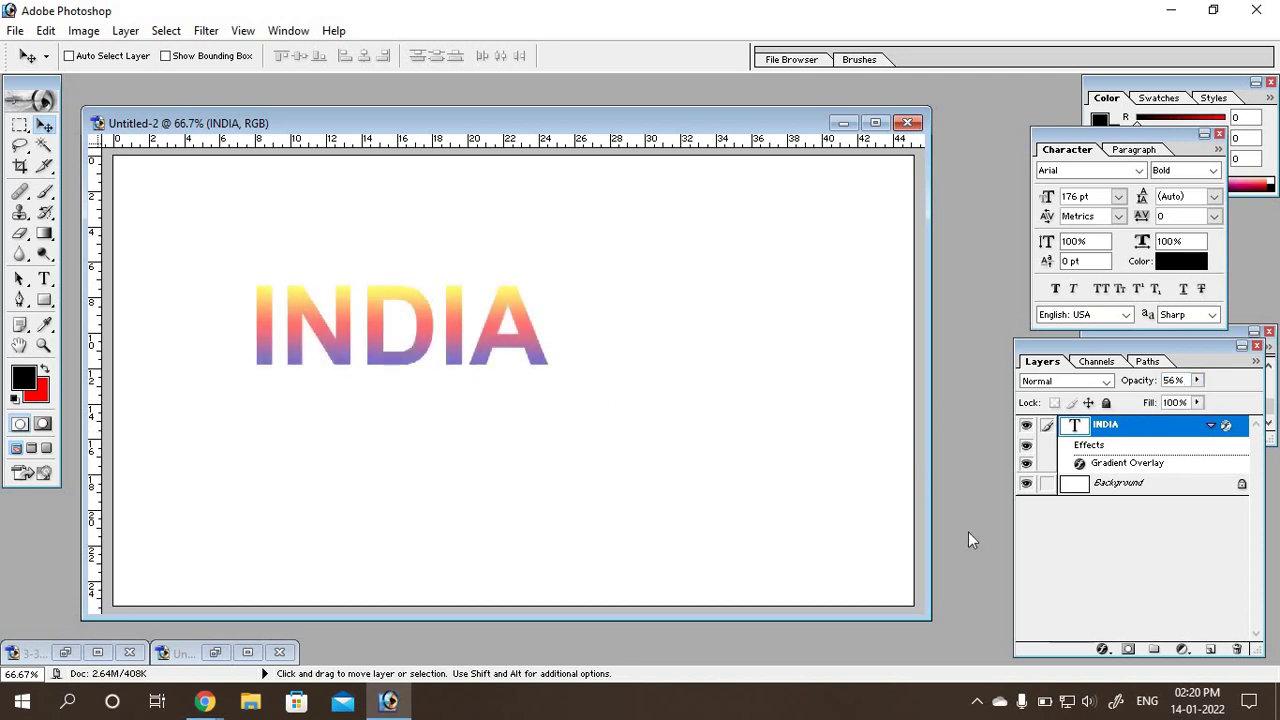
Step: Bring the blue-pink wallpaper image in as Layer 1 beneath the INDIA text
double_click(948, 482)
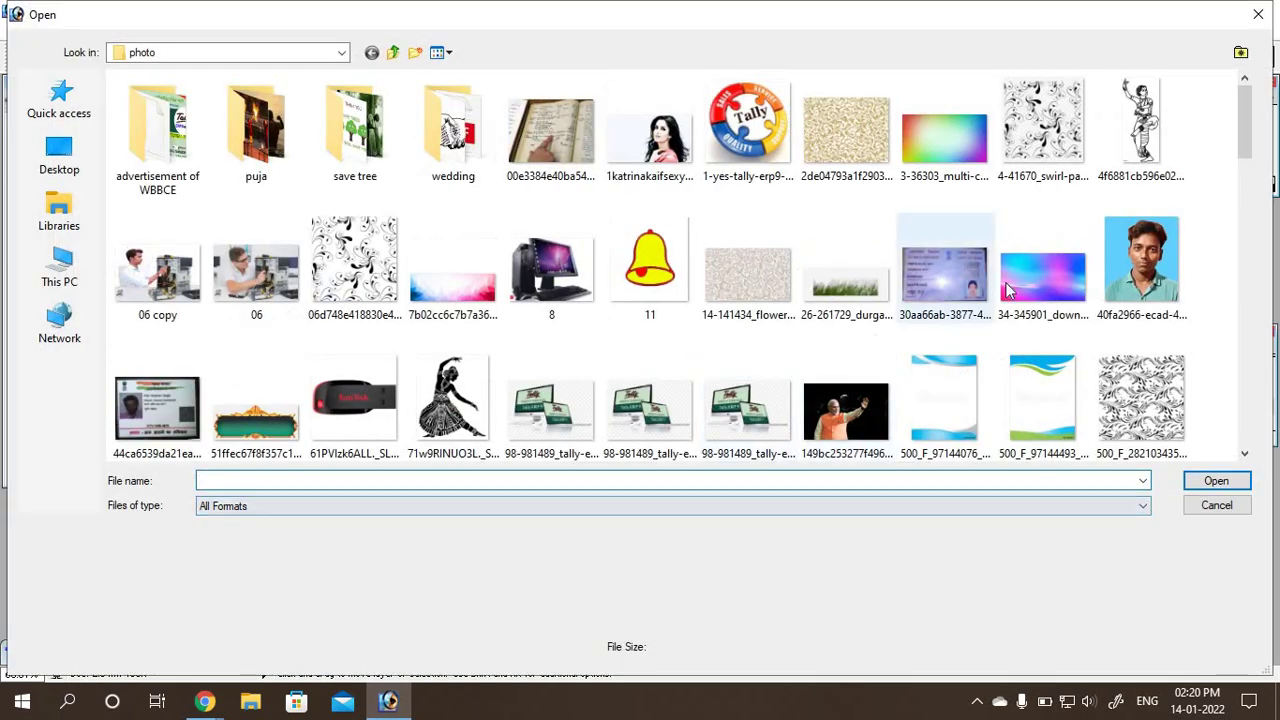
double_click(1038, 281)
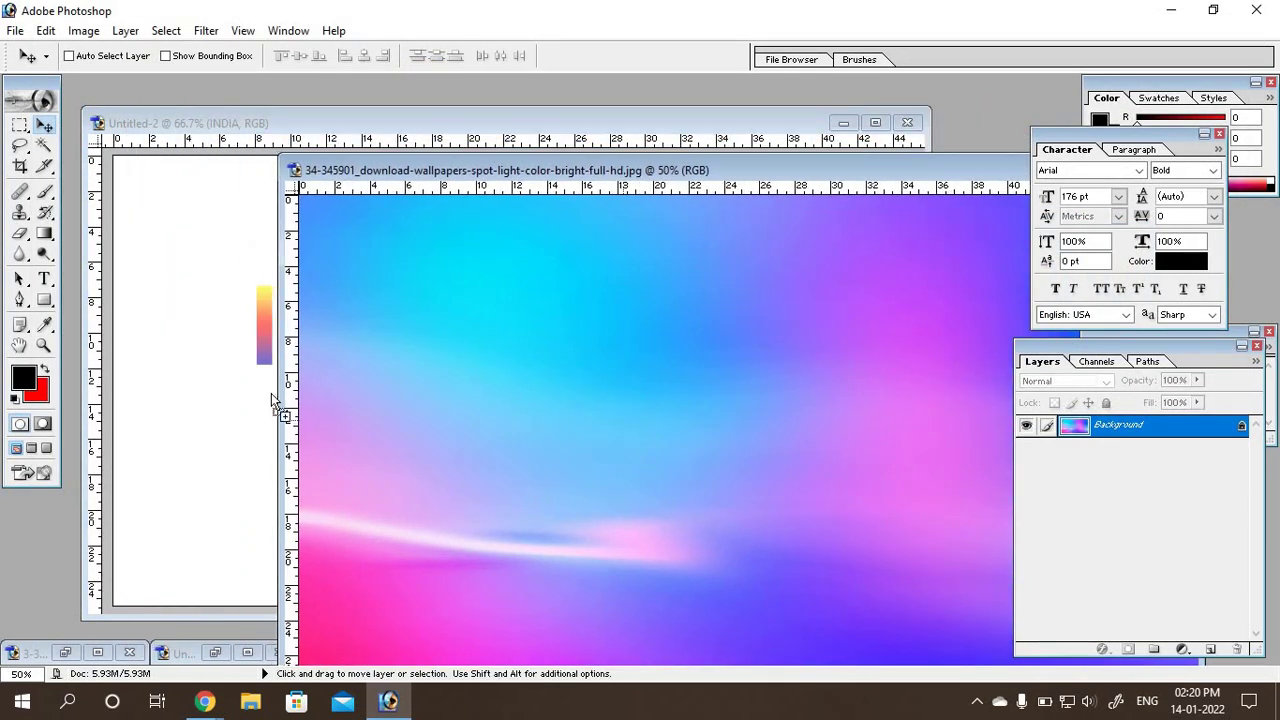
left_click_drag(660, 360, 300, 405)
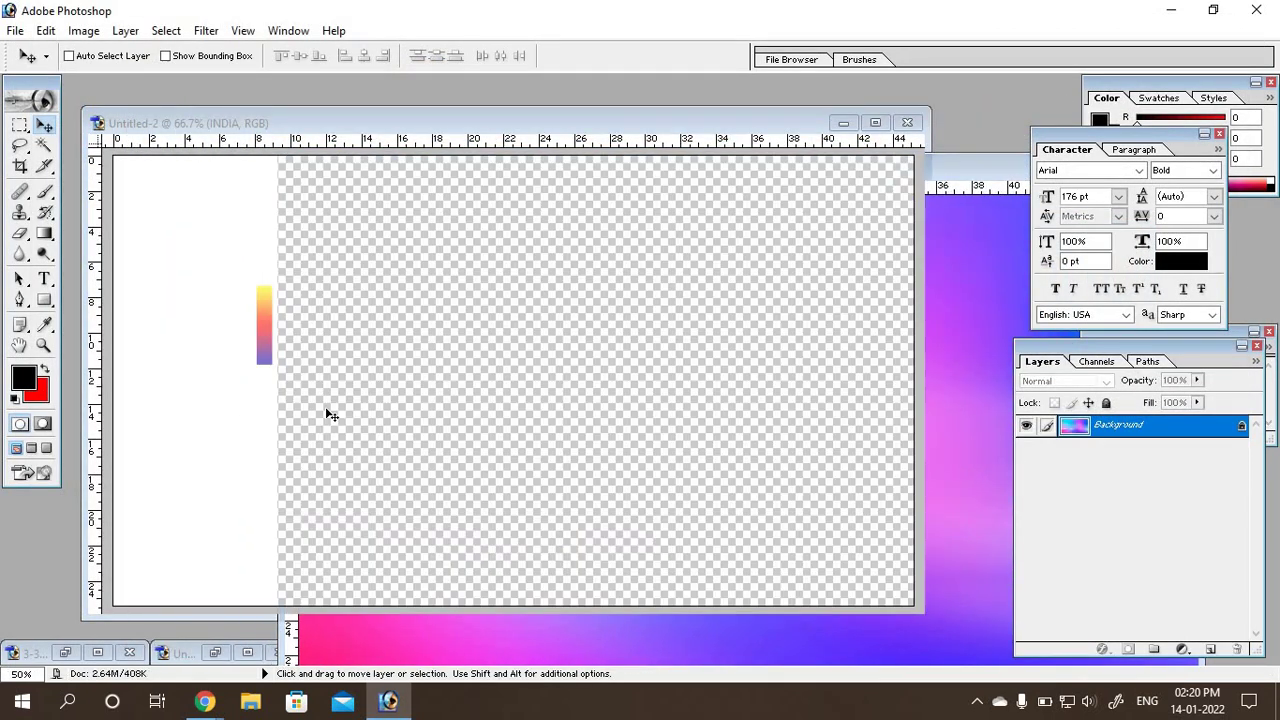
left_click_drag(1183, 436, 1160, 506)
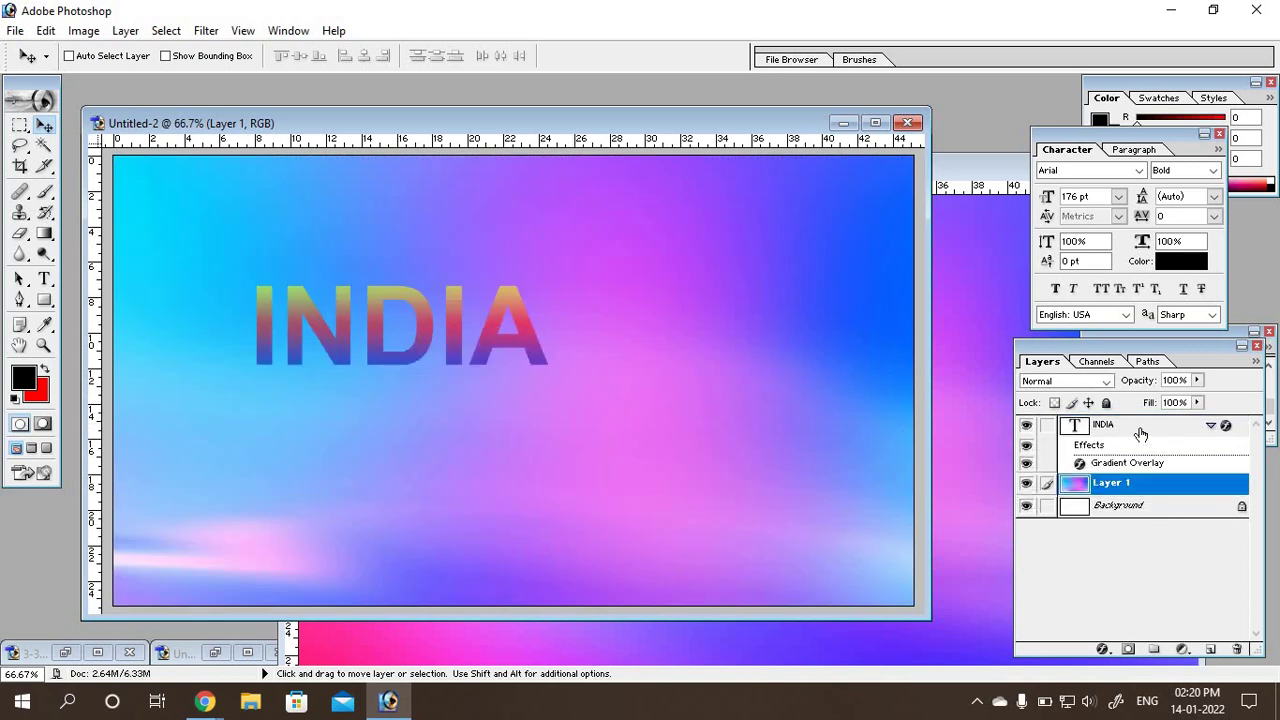
Step: Adjust the INDIA layer's opacity, settling back at full 100%
left_click(1143, 425)
left_click_drag(1196, 381, 1240, 418)
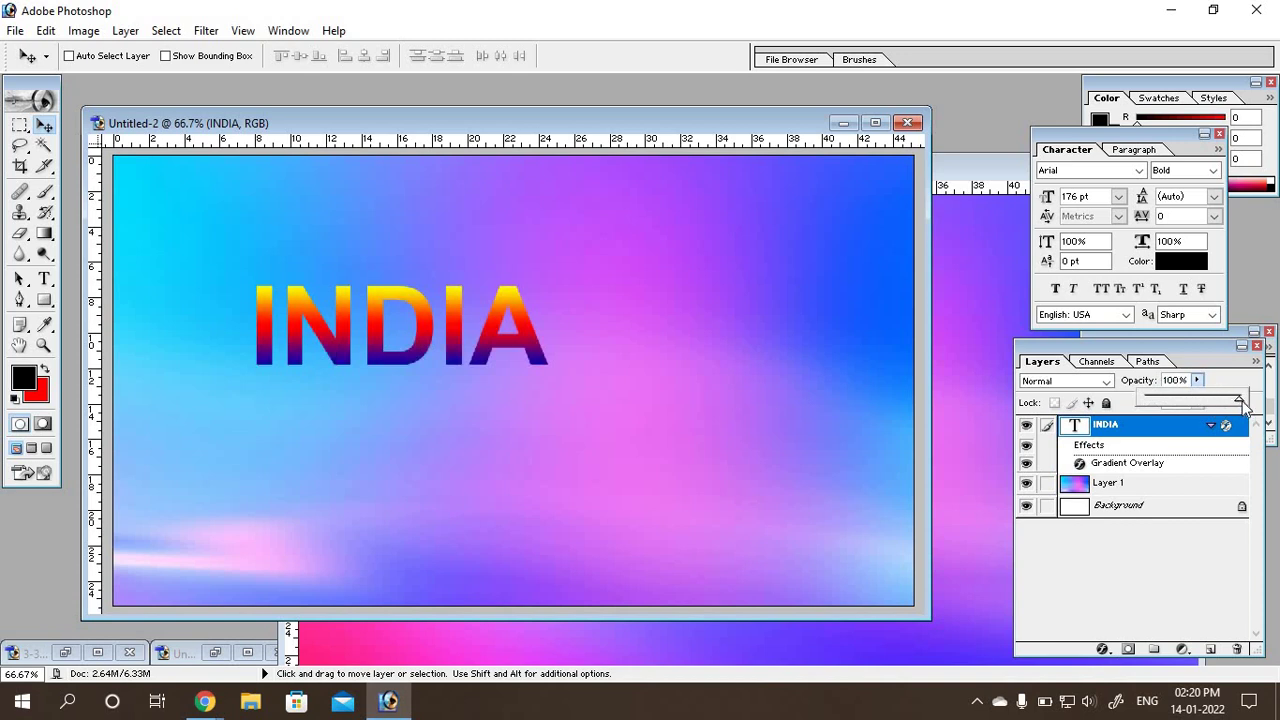
left_click_drag(1240, 400, 1203, 402)
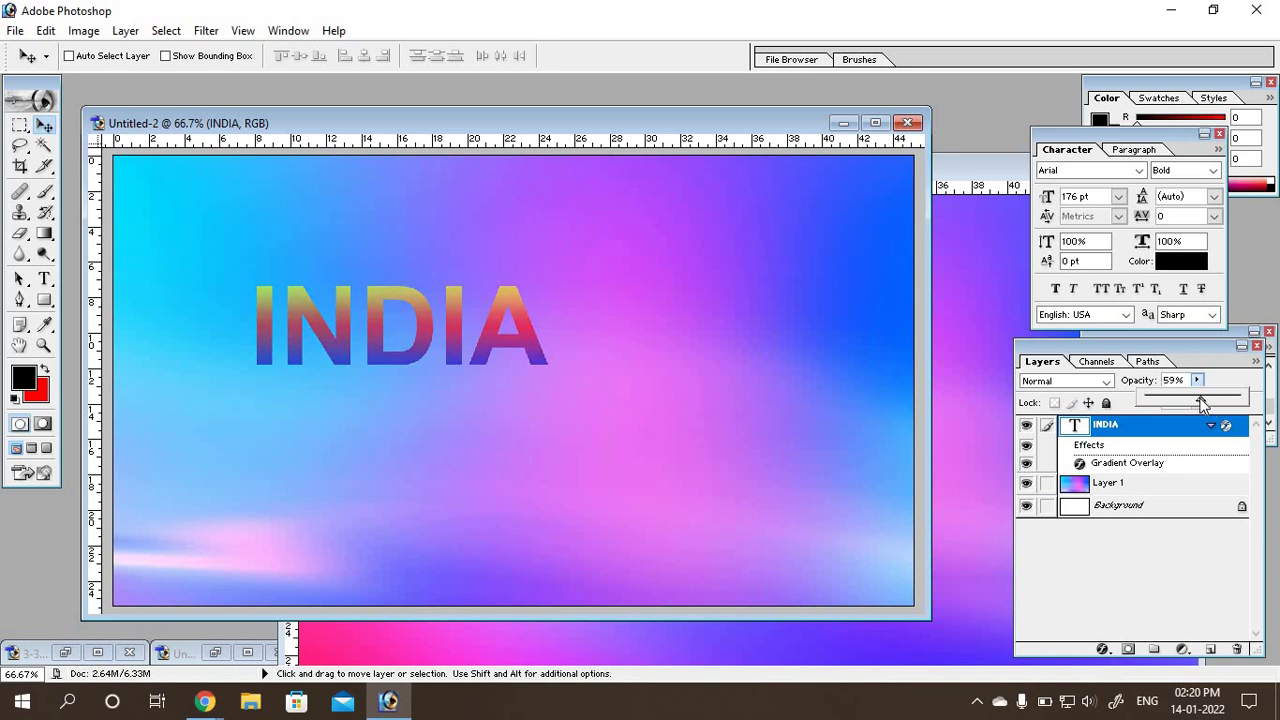
mouse_move(1203, 402)
left_mouse_down()
mouse_move(1180, 402)
mouse_move(1238, 408)
left_mouse_up()
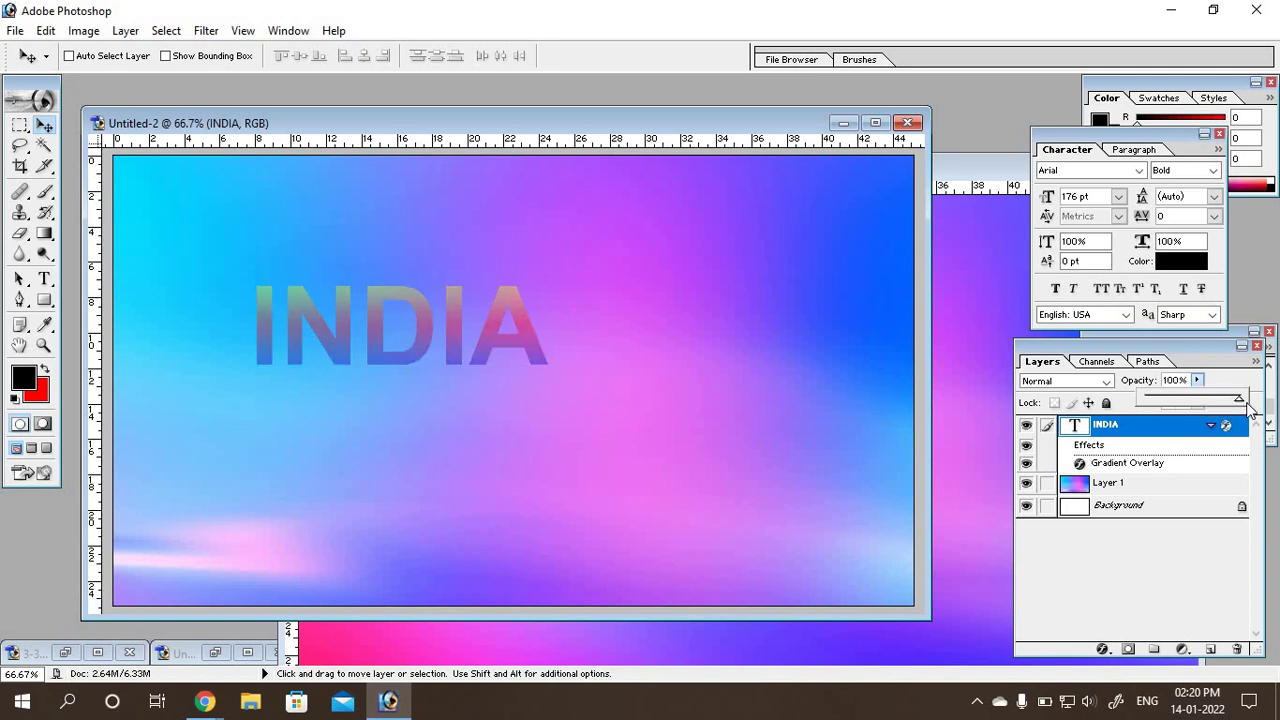
Step: Close the wallpaper JPG document
left_click(754, 636)
left_click_drag(743, 170, 483, 170)
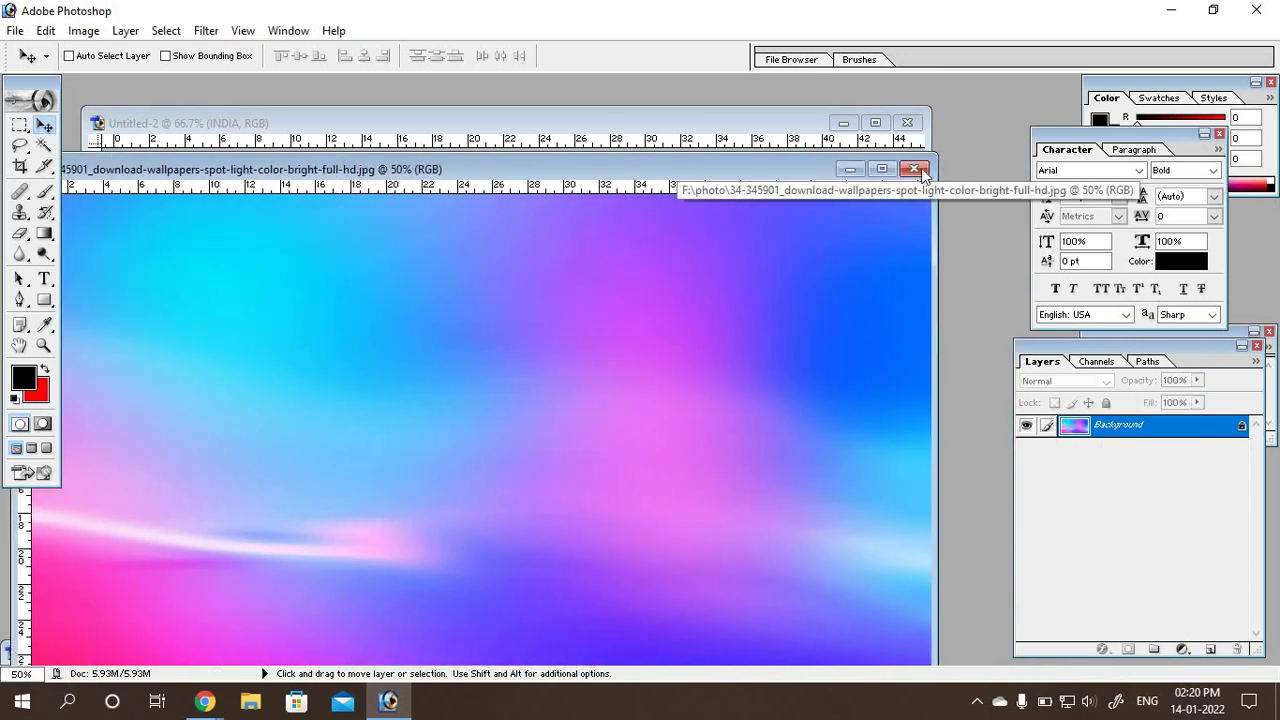
left_click(915, 169)
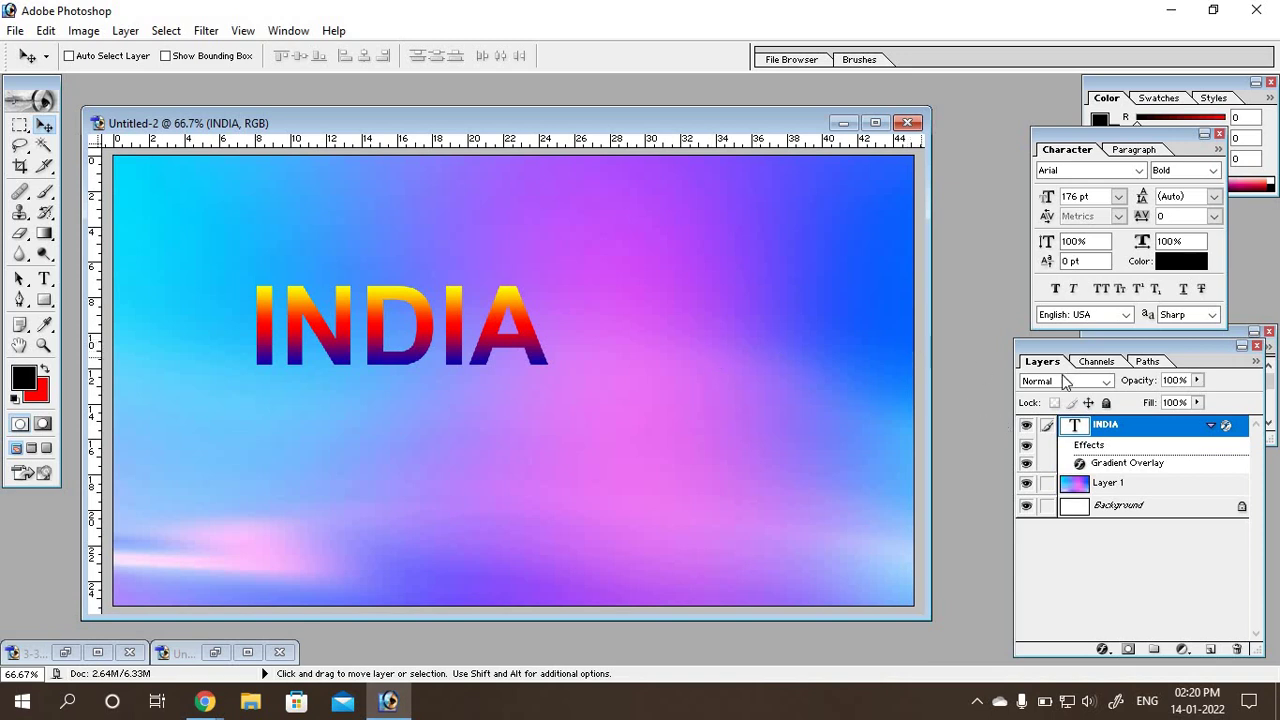
Step: Check the INDIA opacity, then nudge the text up and right over the background
left_click(1197, 381)
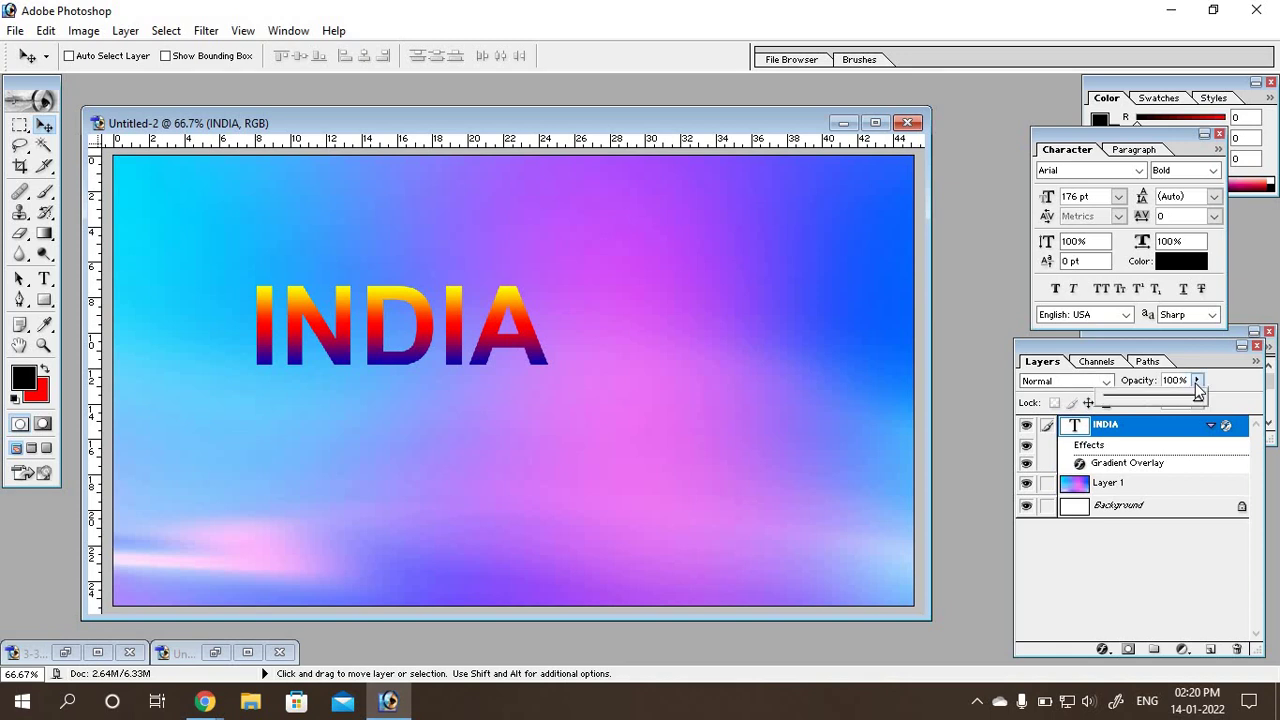
left_click(1199, 390)
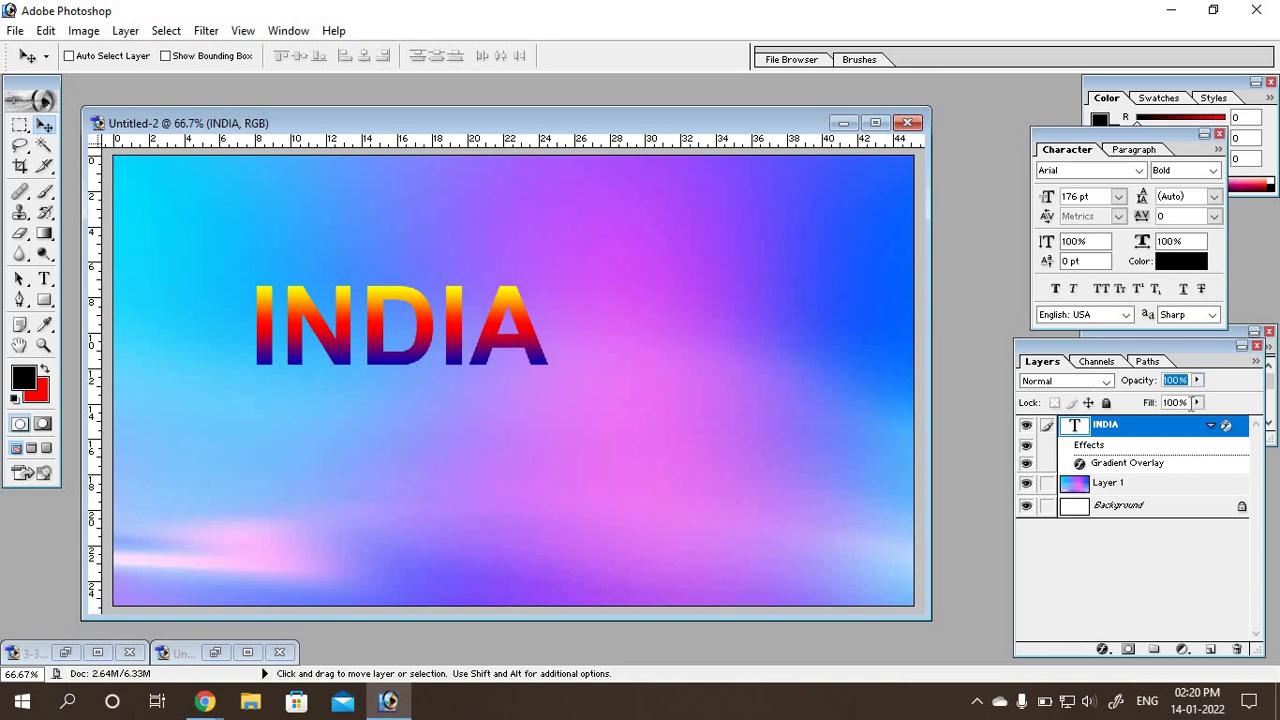
left_click(1198, 382)
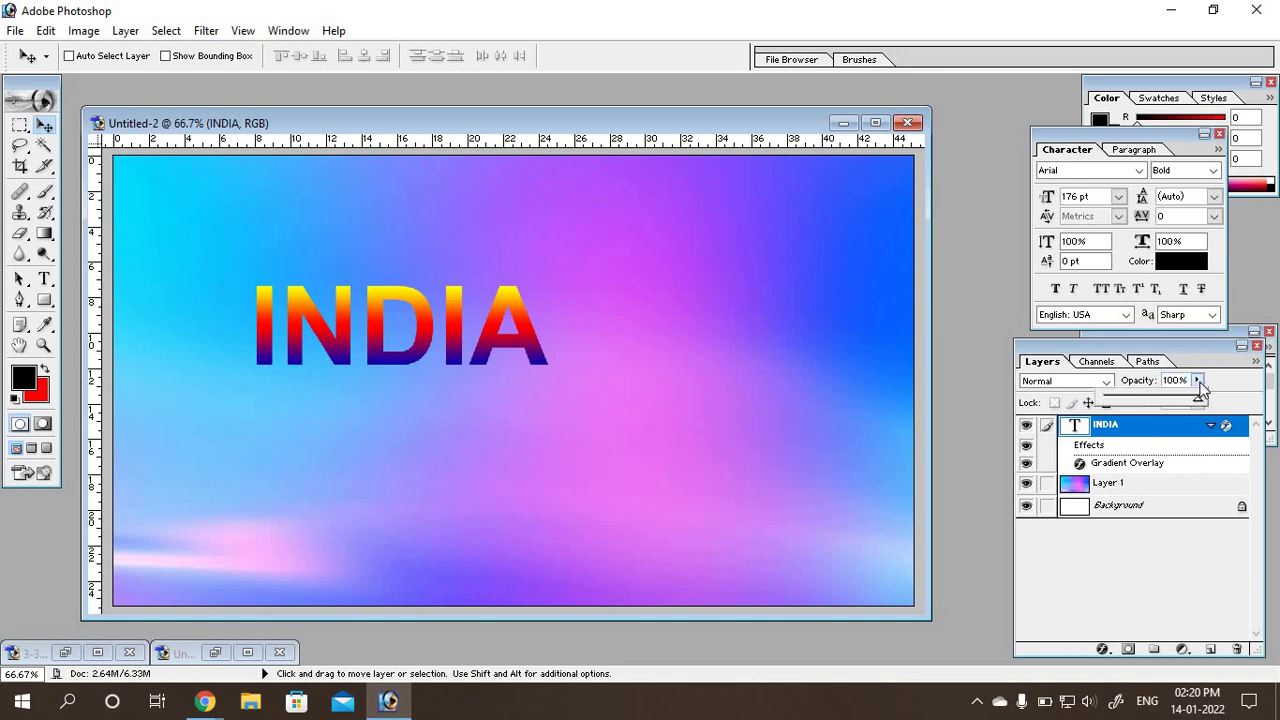
left_click(1199, 391)
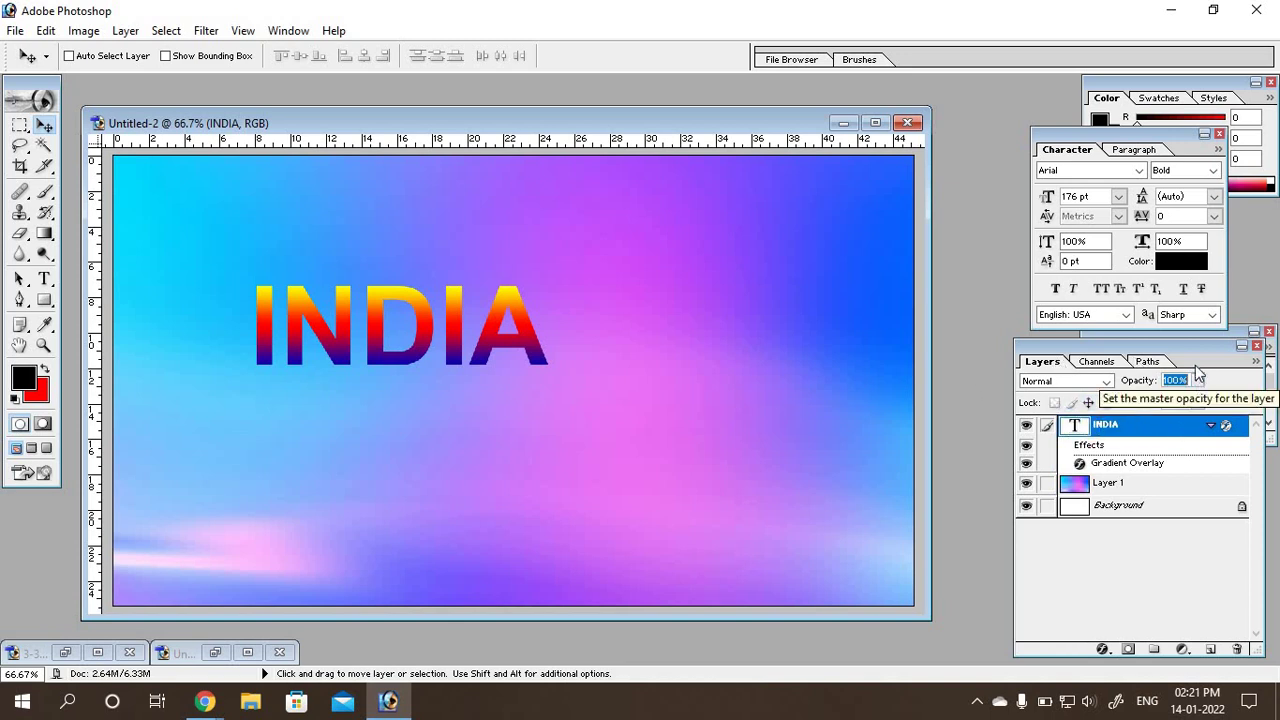
left_click_drag(414, 328, 444, 342)
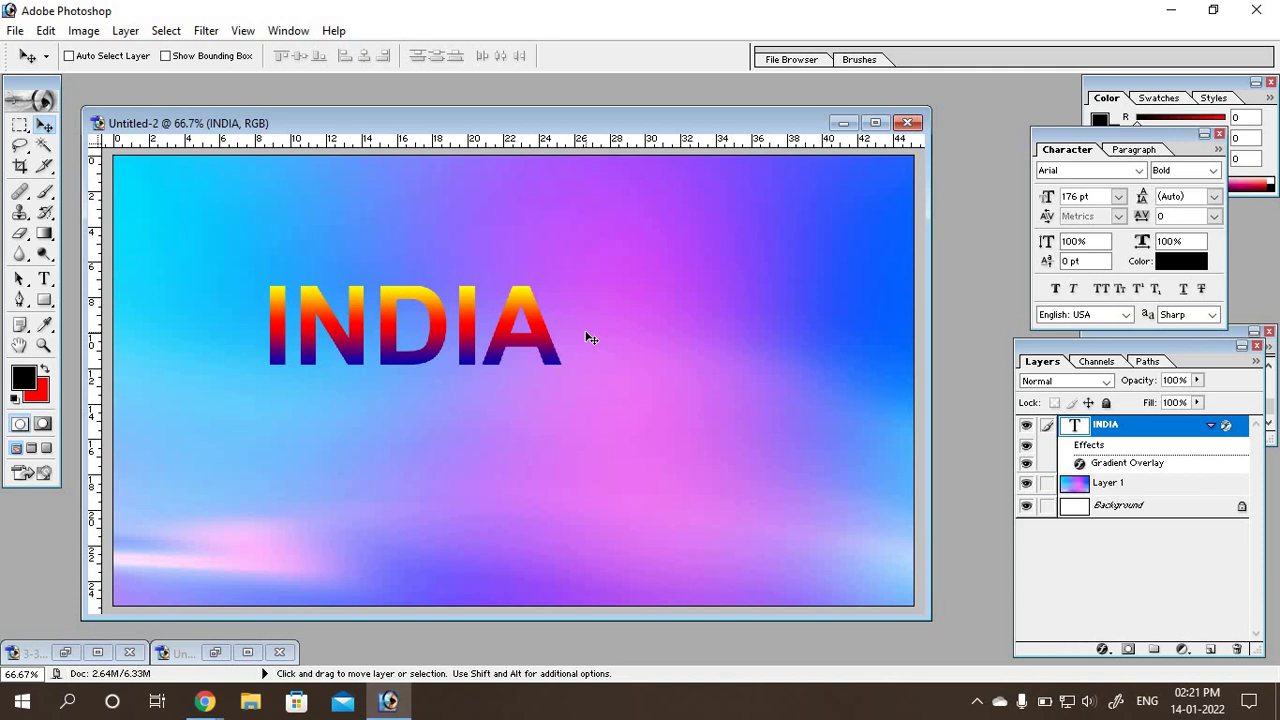
left_click_drag(456, 335, 474, 309)
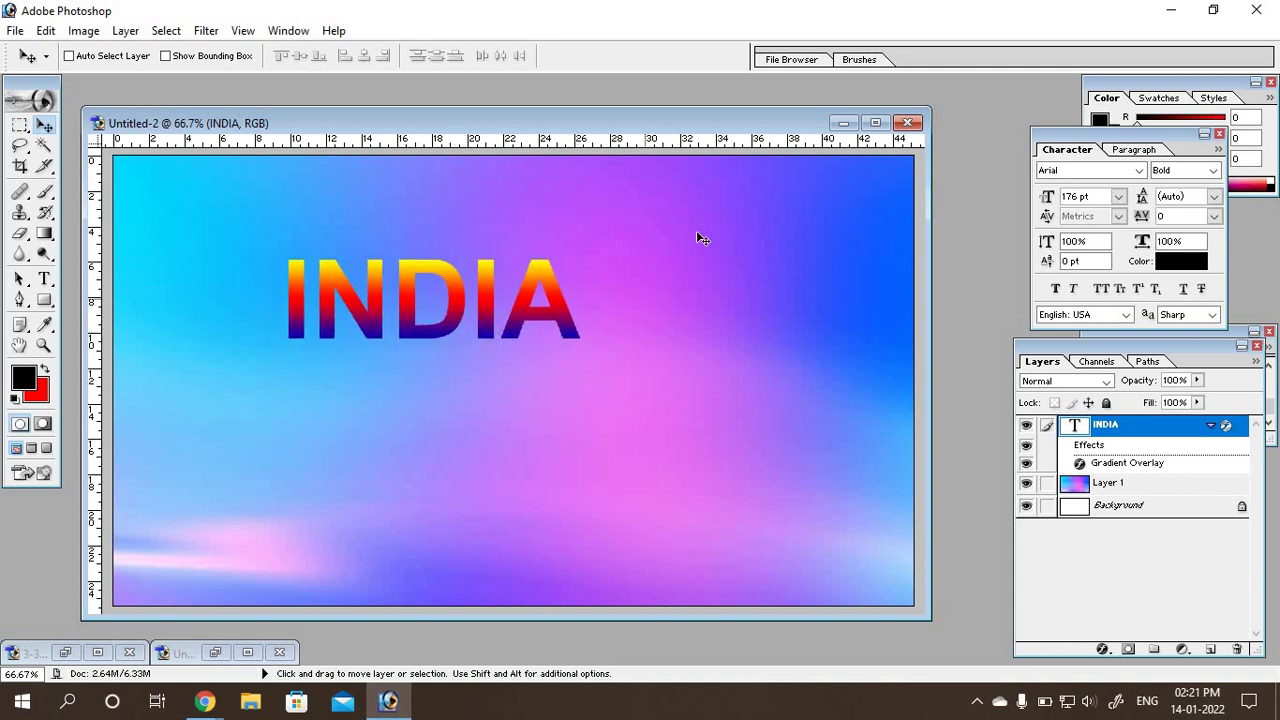
left_click_drag(733, 122, 756, 102)
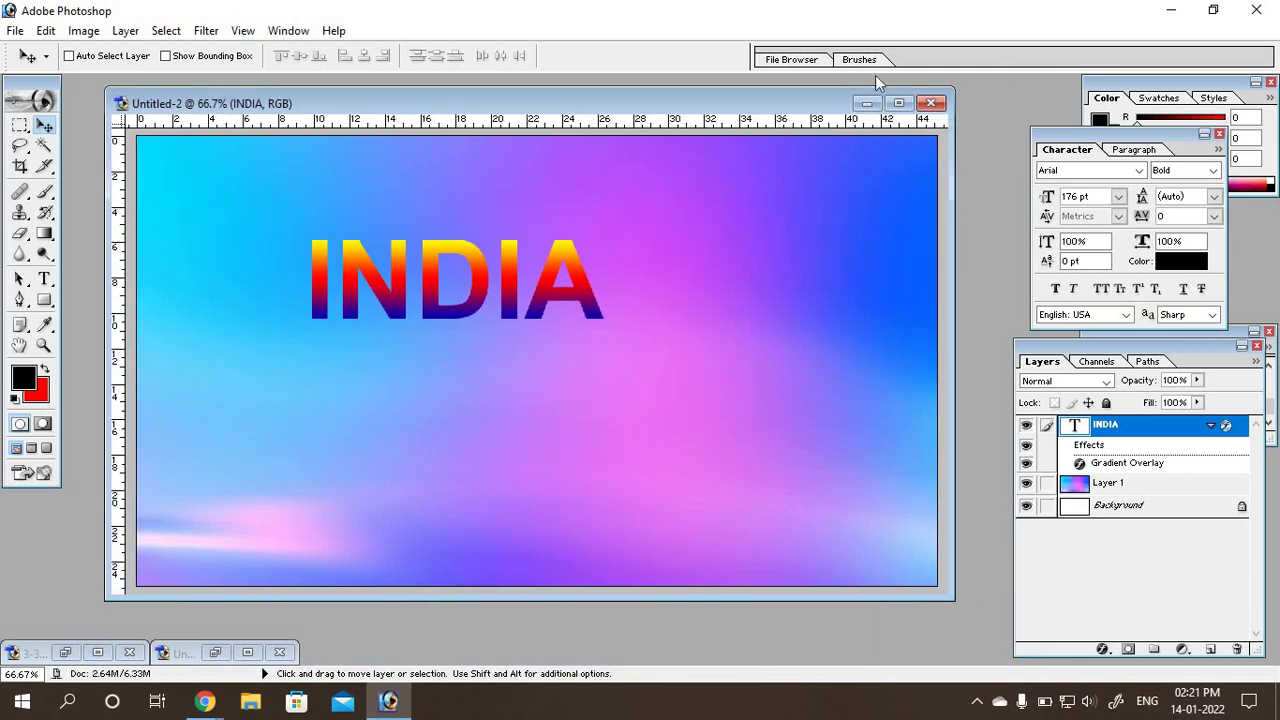
Step: Reposition the INDIA document window, then minimize it so all three documents sit minimized
left_click(866, 103)
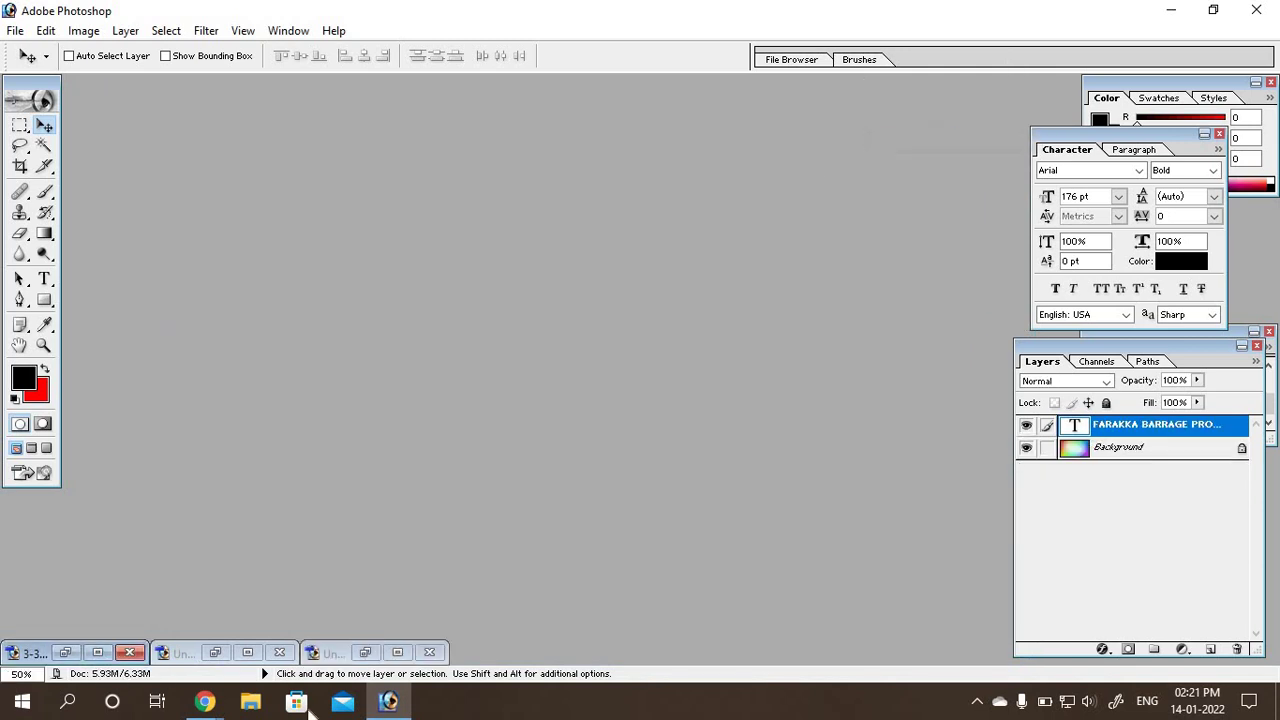
left_click(365, 652)
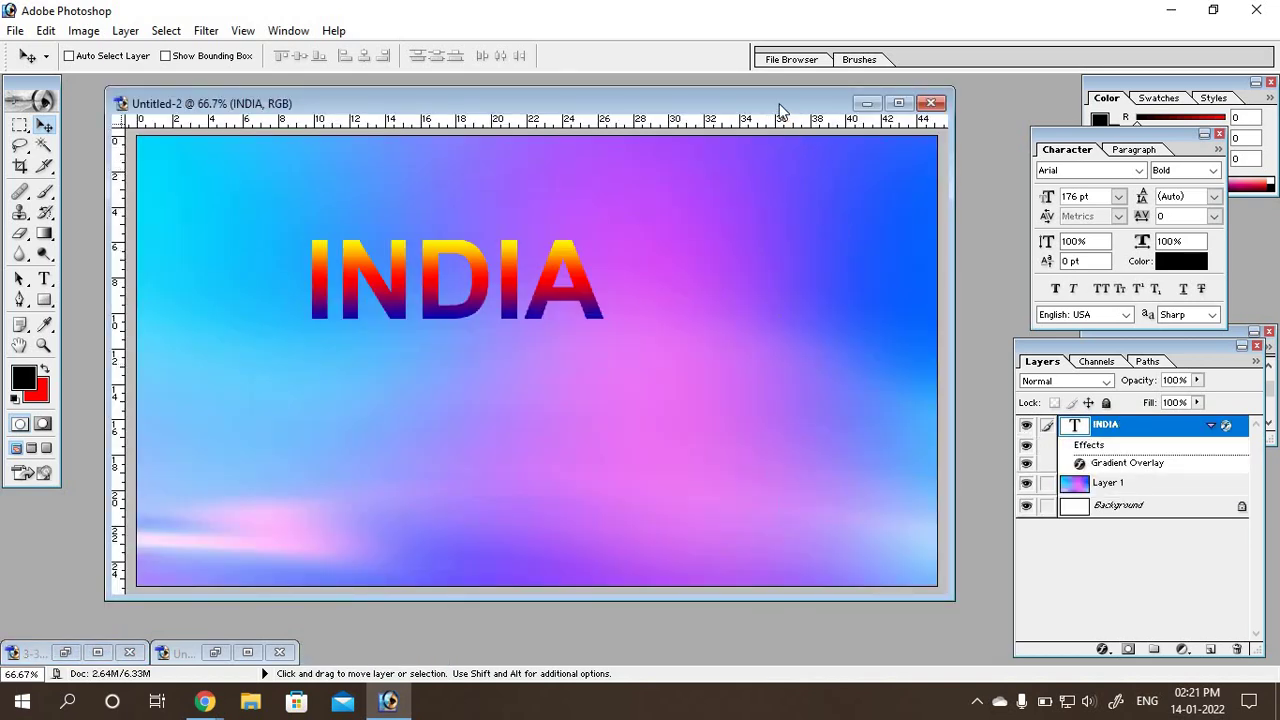
left_click_drag(780, 103, 762, 113)
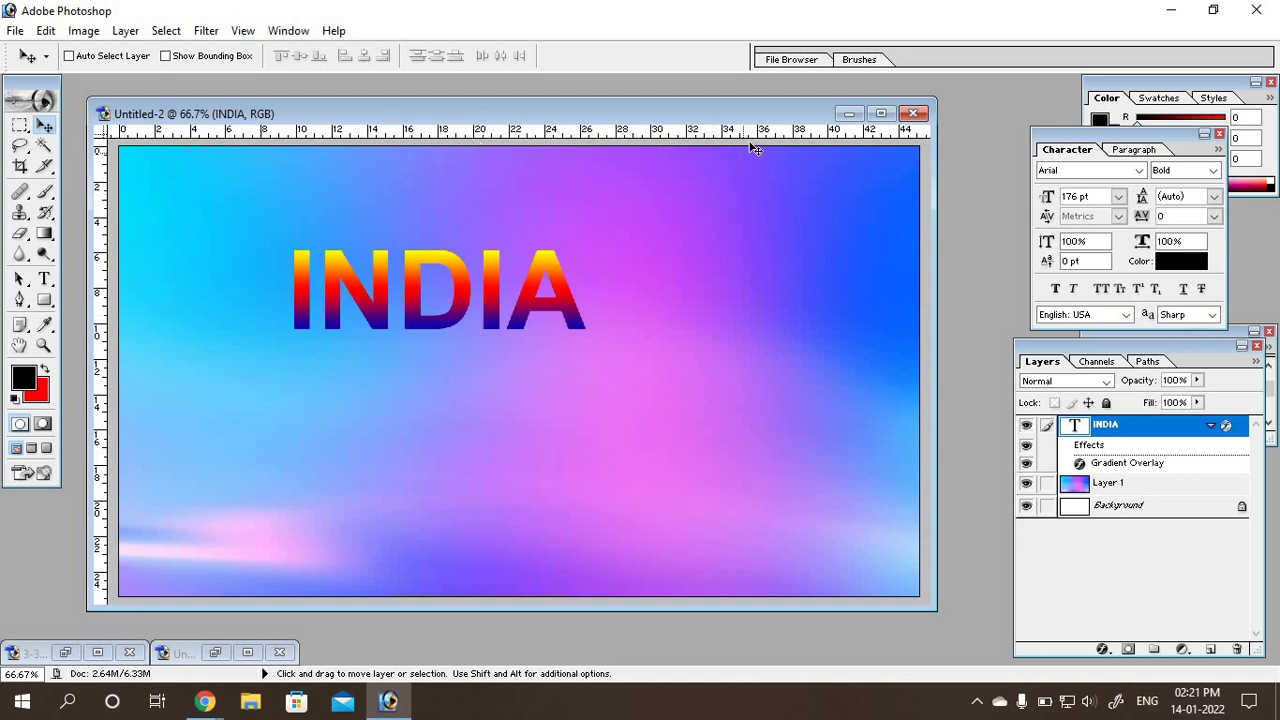
mouse_move(726, 113)
left_mouse_down()
mouse_move(716, 123)
mouse_move(707, 96)
left_mouse_up()
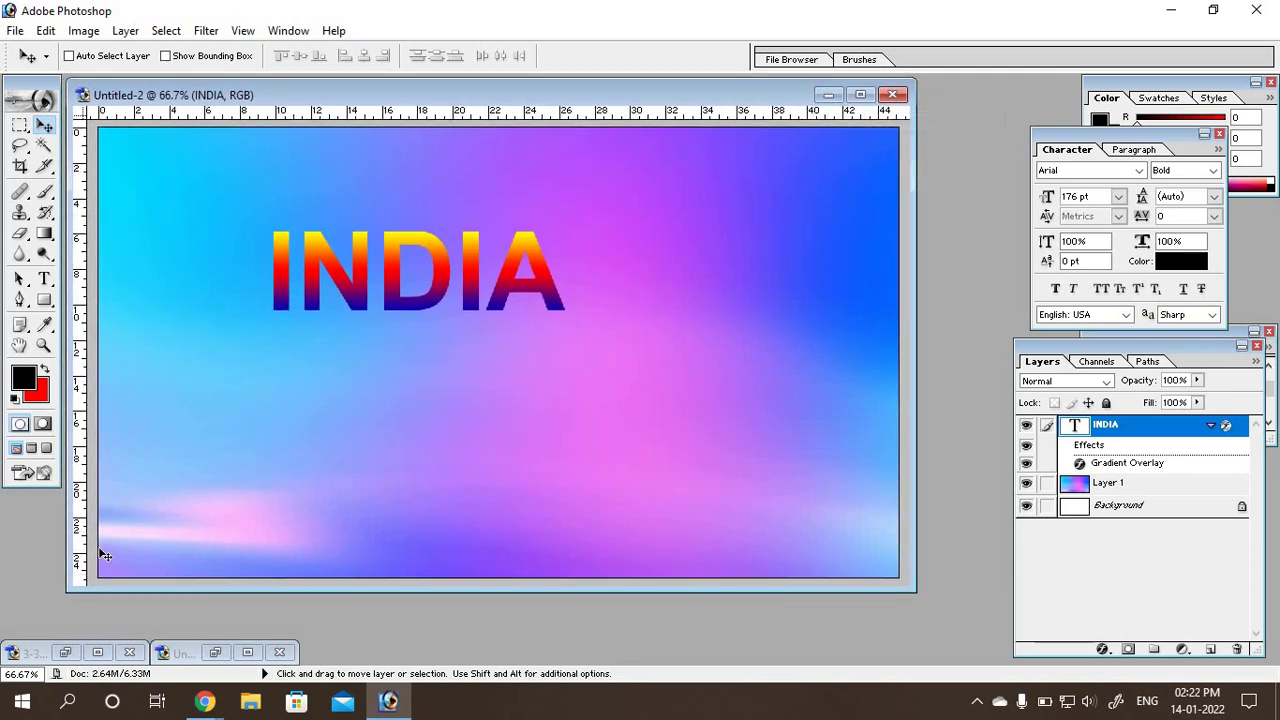
left_click(830, 96)
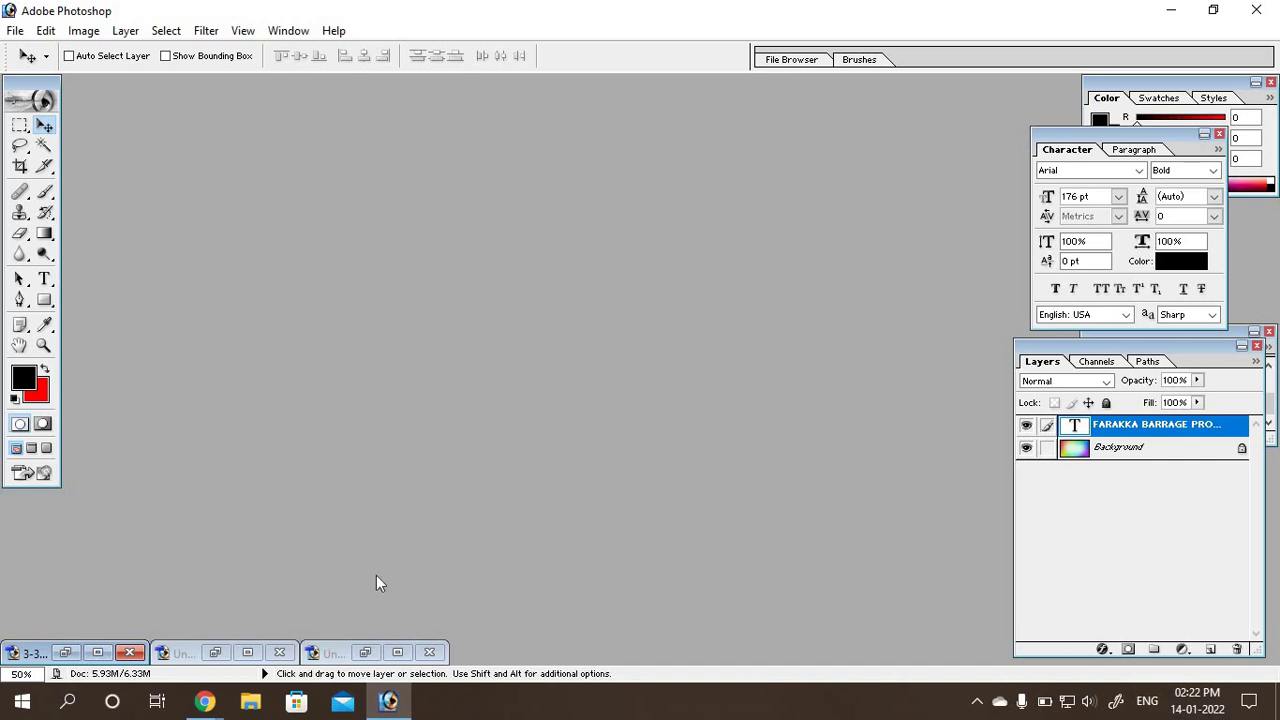
Step: Close Untitled-2, Untitled-1 and the last document without saving, then return to the Google Meet call
left_click(429, 652)
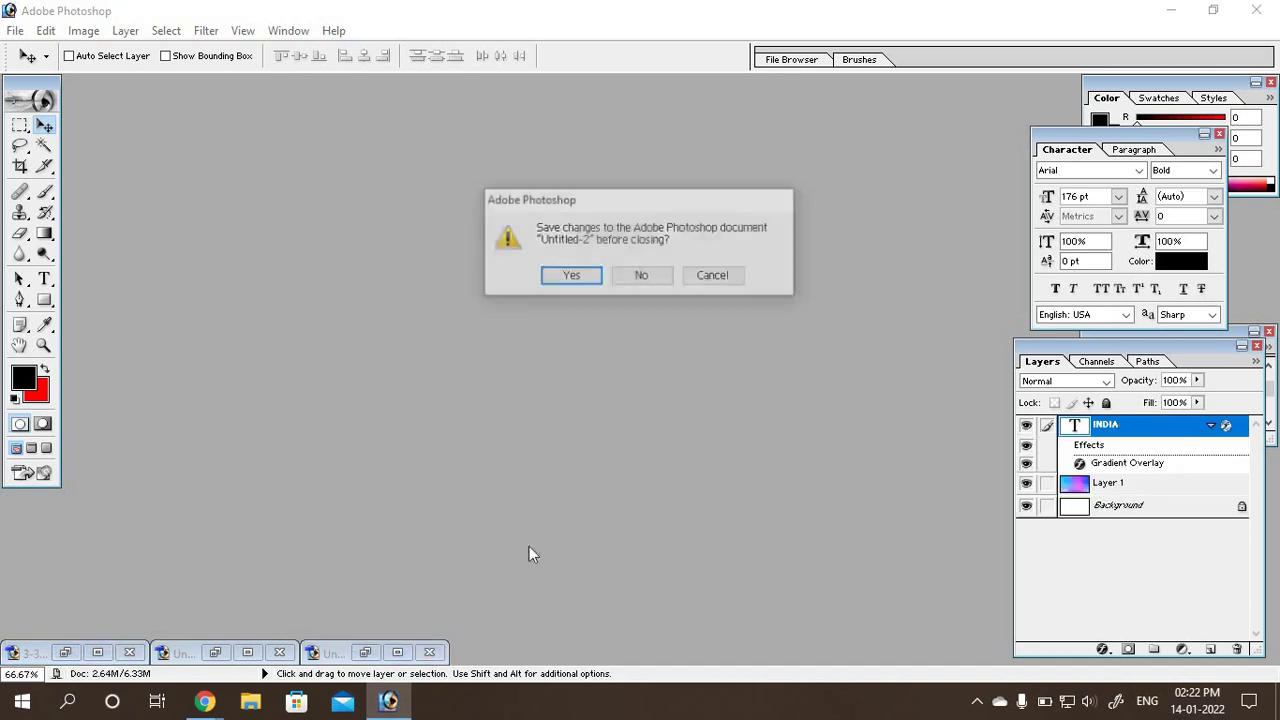
left_click(642, 276)
left_click(279, 652)
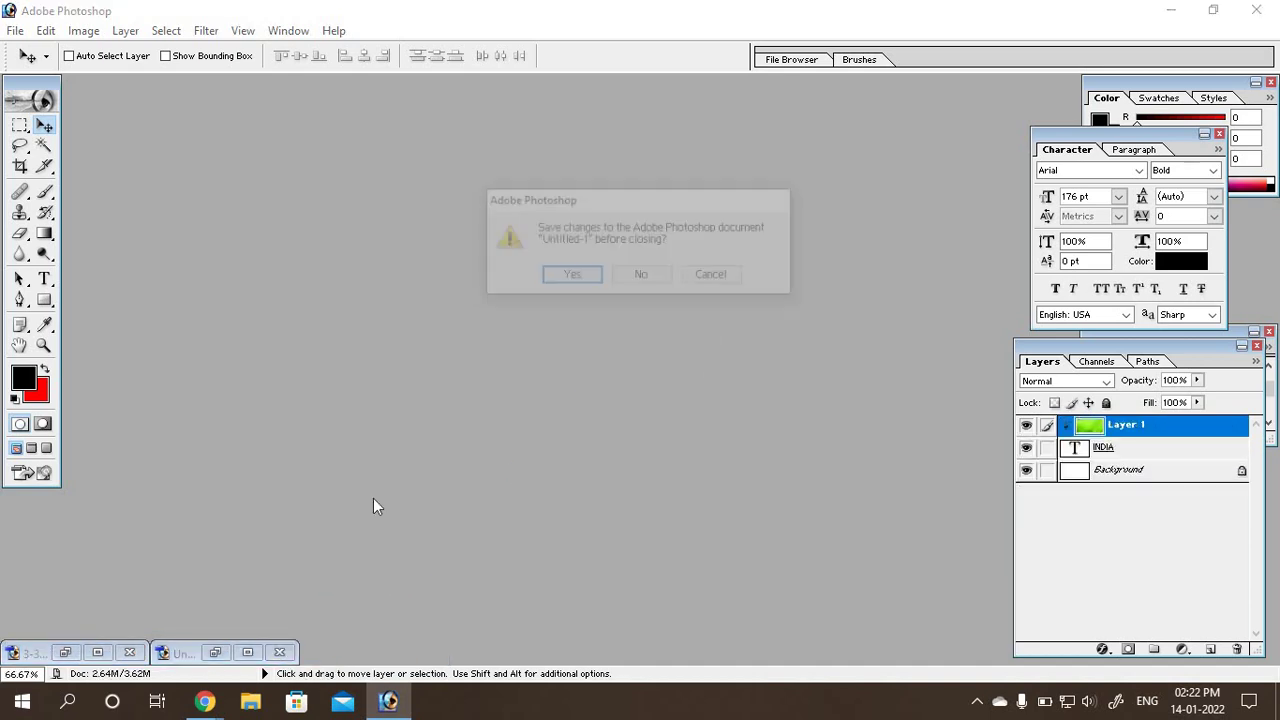
left_click(642, 276)
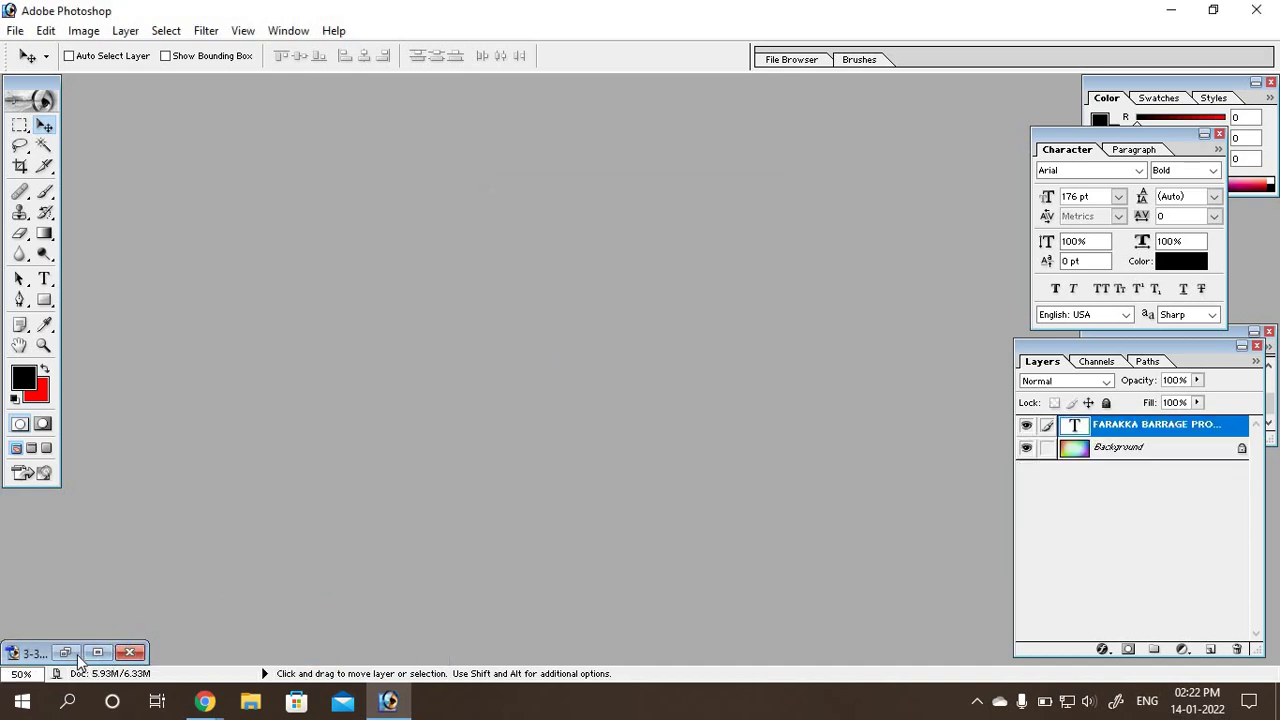
left_click(133, 652)
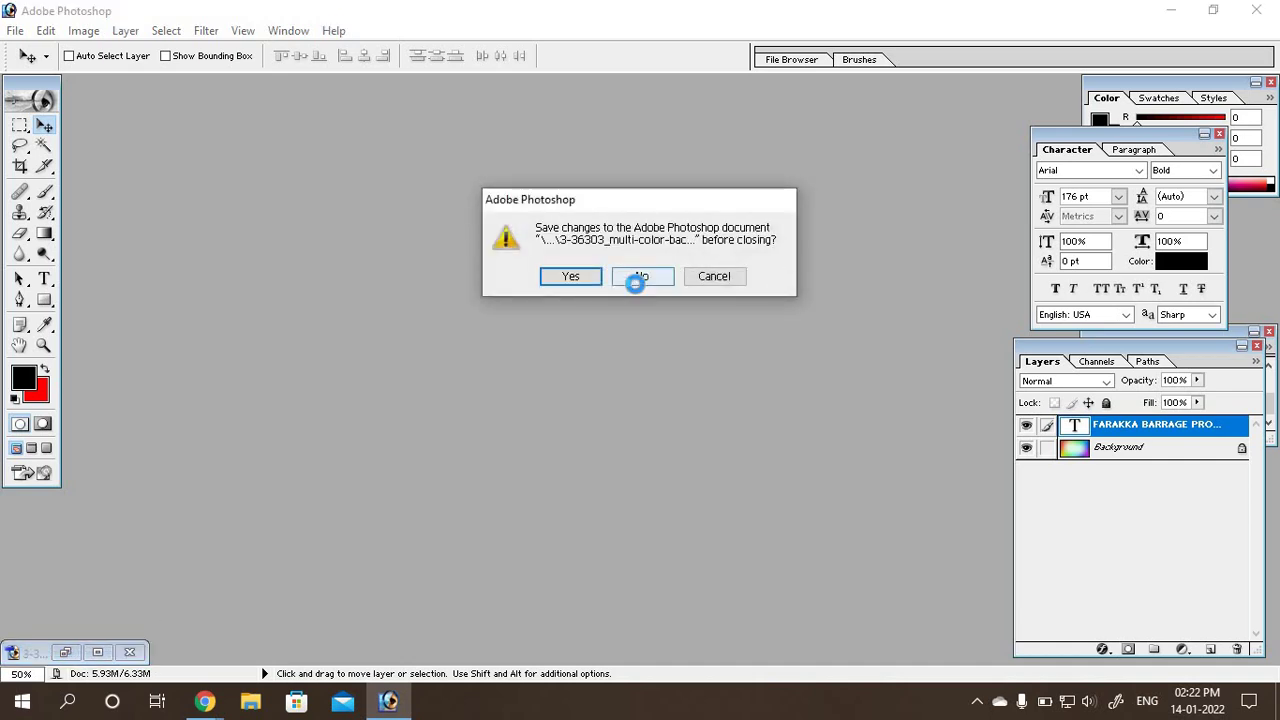
left_click(636, 276)
mouse_move(204, 701)
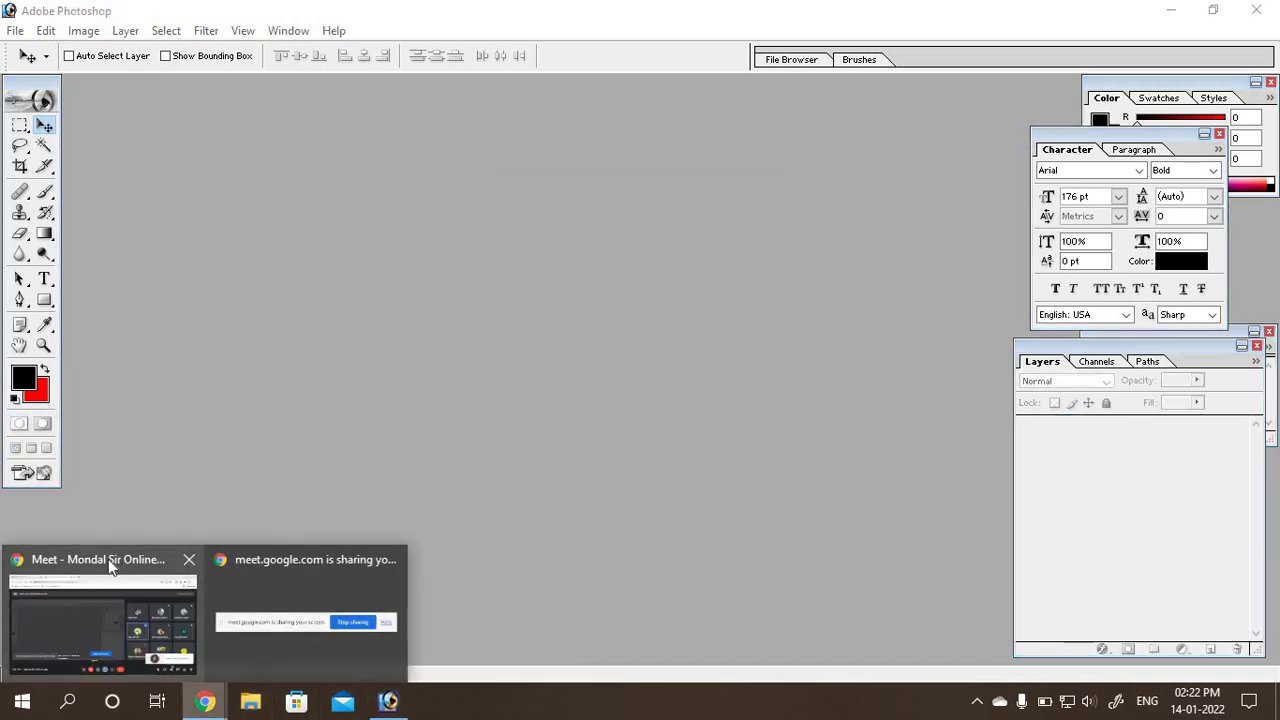
left_click(108, 558)
left_click(830, 214)
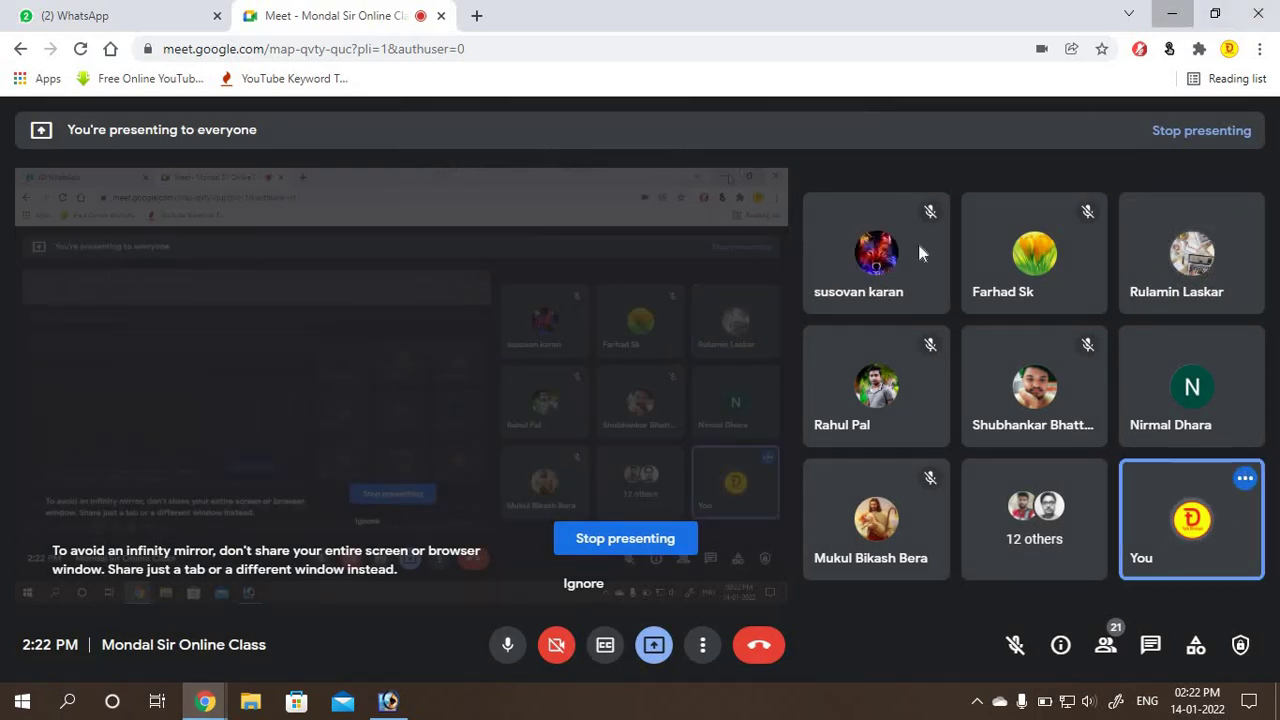
left_click(388, 701)
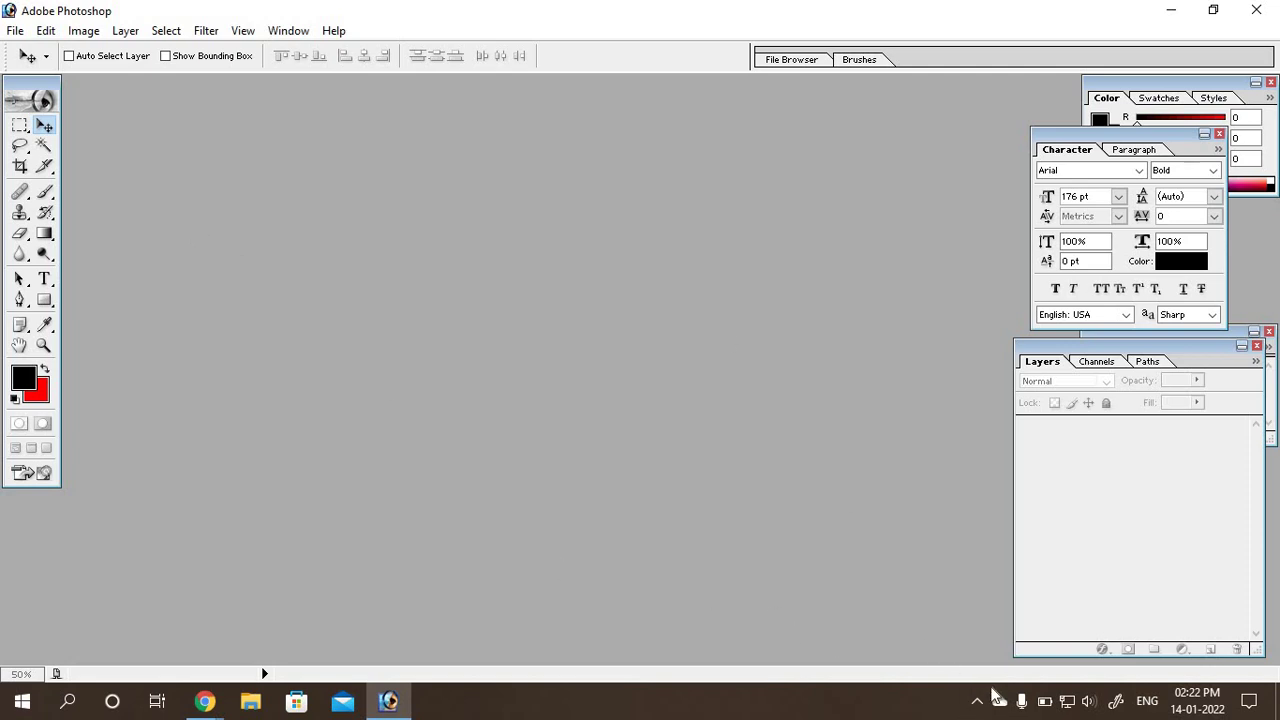
Step: Launch a OneNote quick note from the hidden system-tray icons
left_click(977, 703)
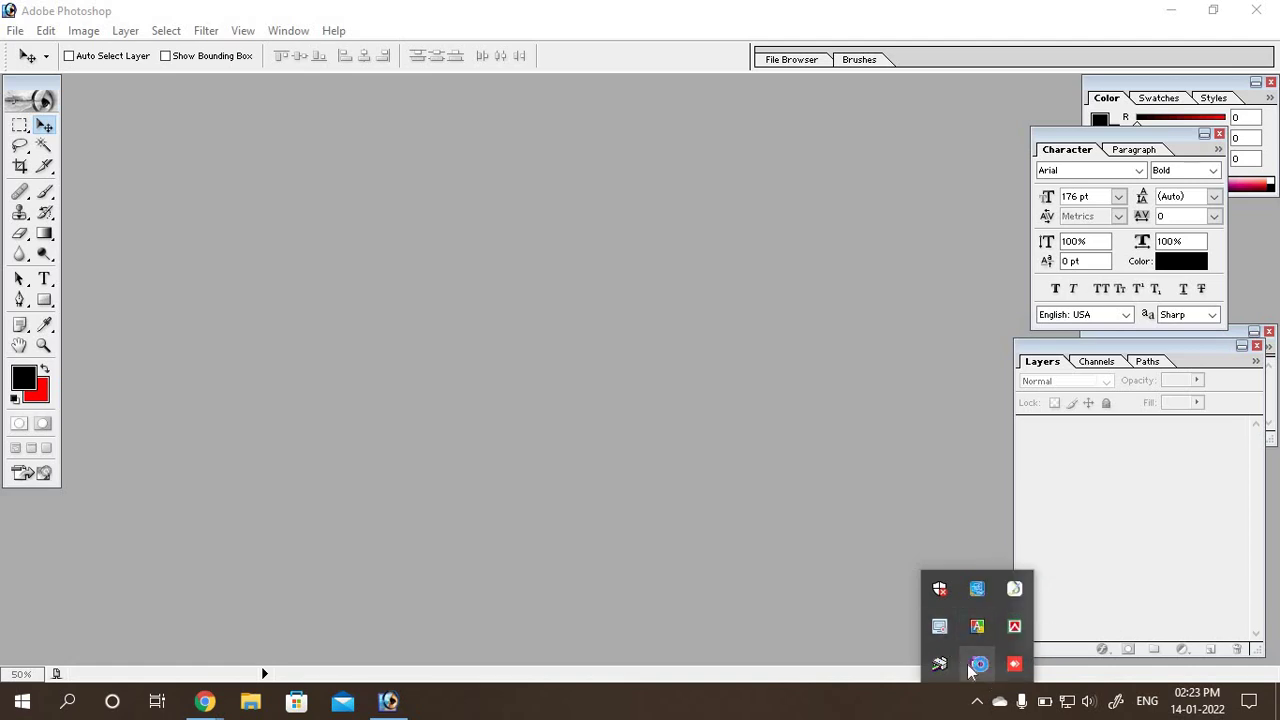
left_click(976, 663)
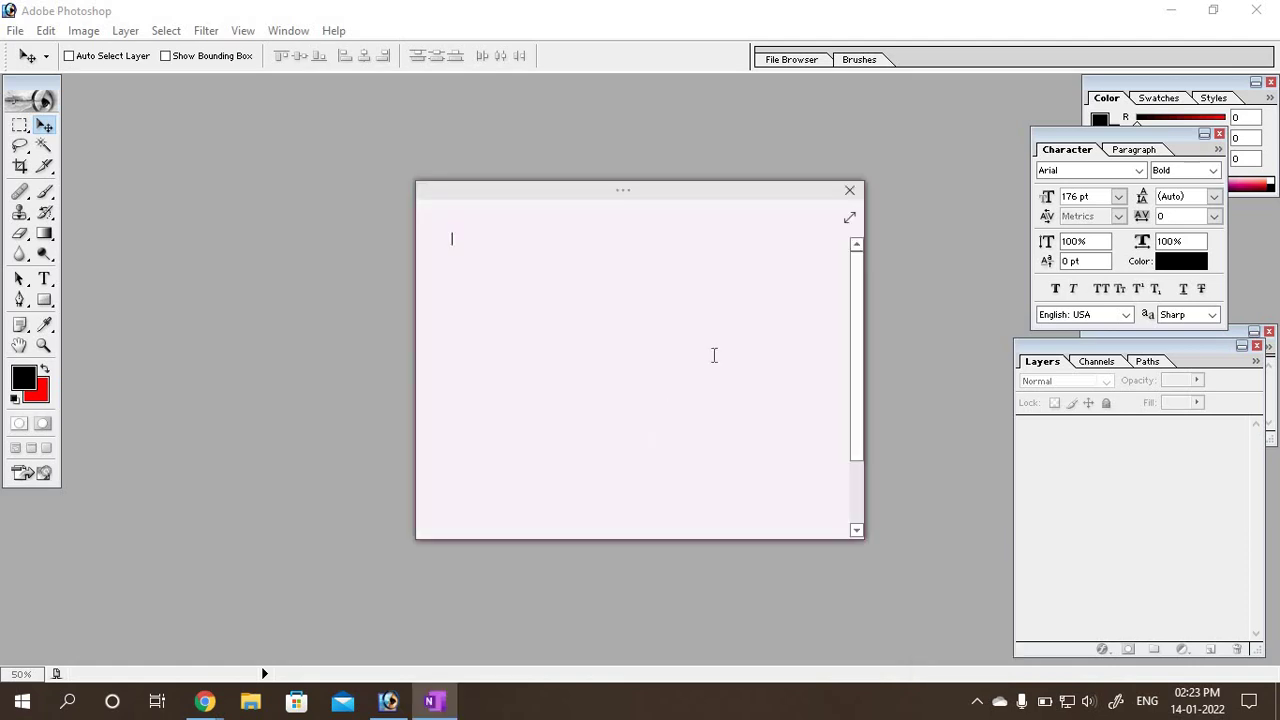
Step: Expand the OneNote quick note to full-page view, then switch back to Photoshop
left_click(849, 219)
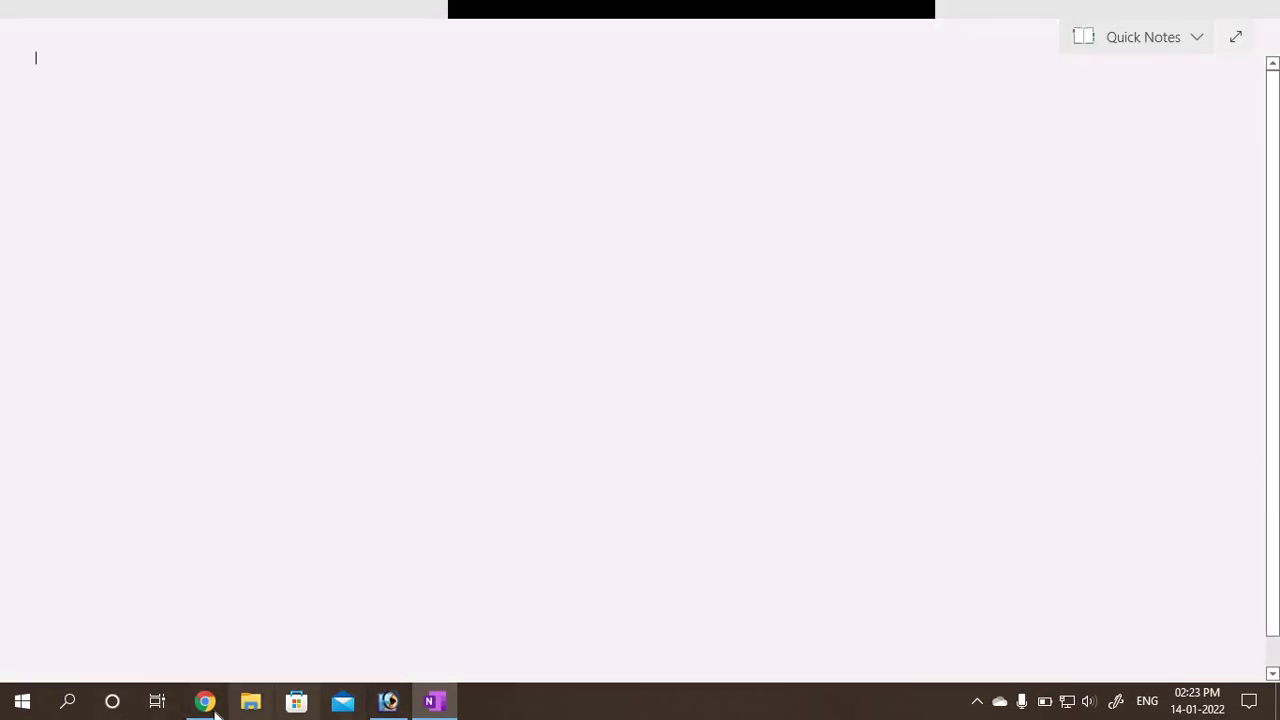
left_click(450, 690)
left_click(447, 700)
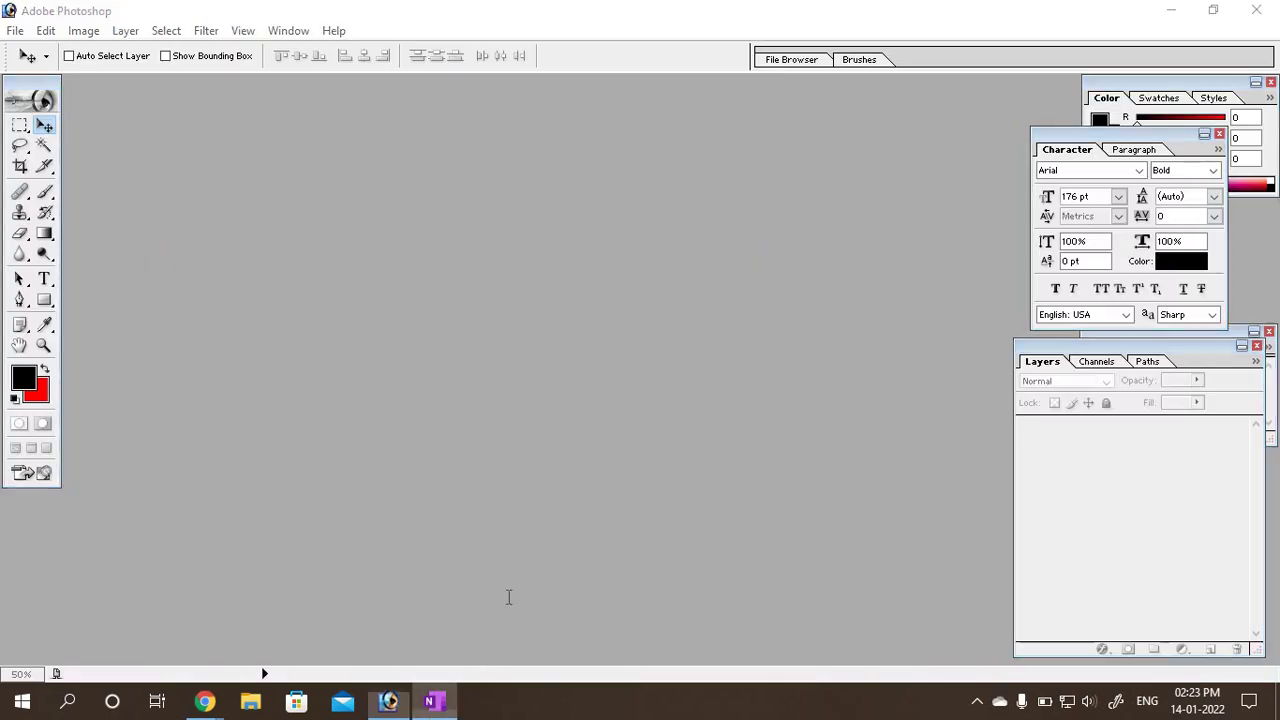
left_click(1193, 119)
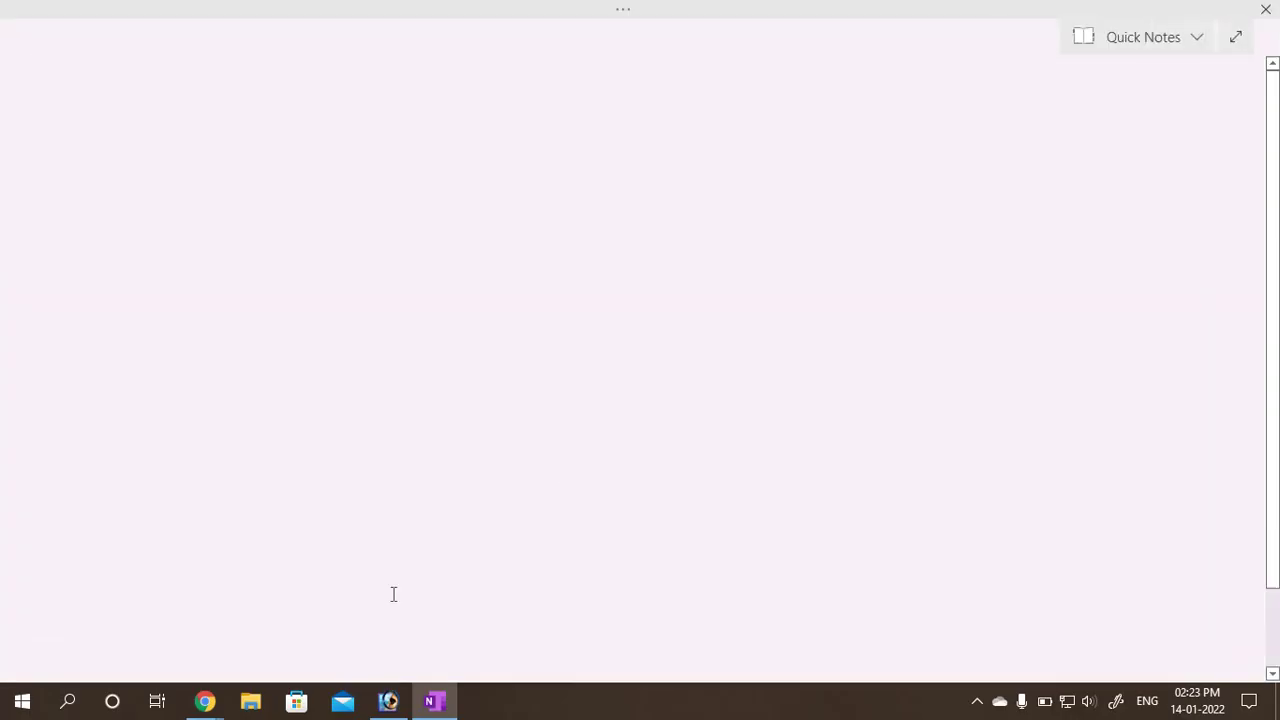
left_click(388, 700)
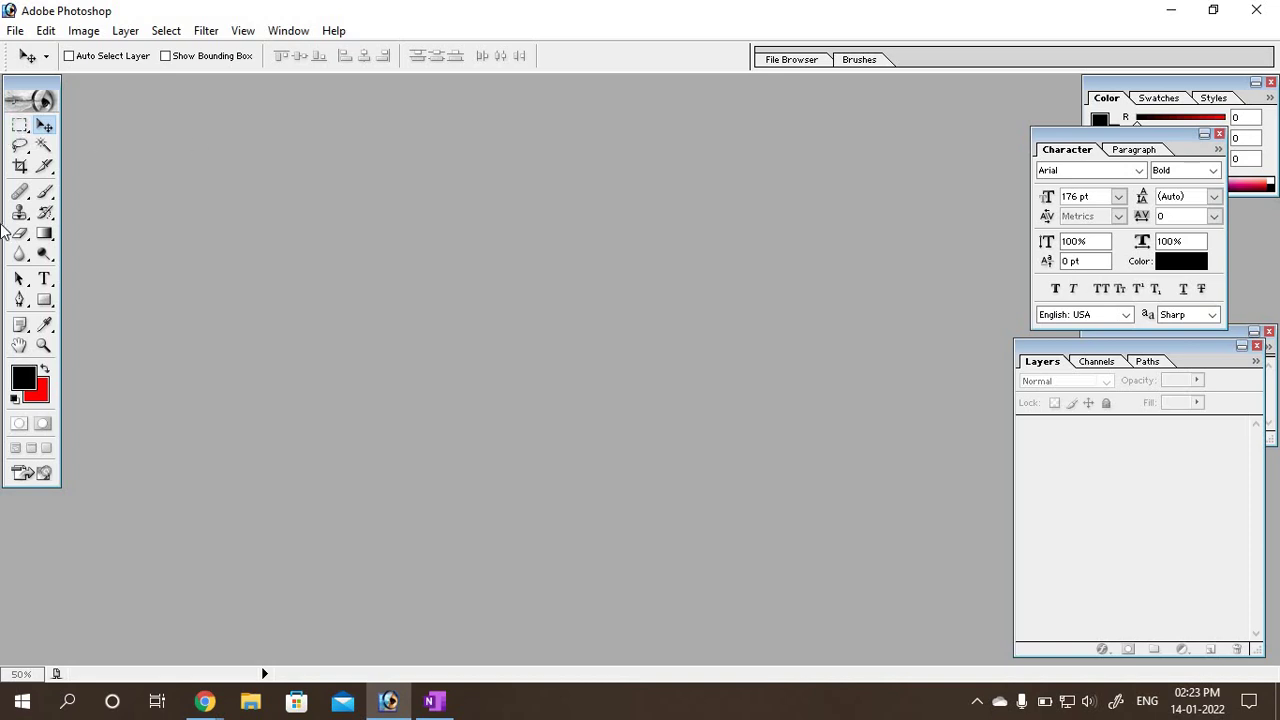
Step: Create a 1280 x 720 HDTV 720P document, then close it because it came out red-filled
left_click(15, 32)
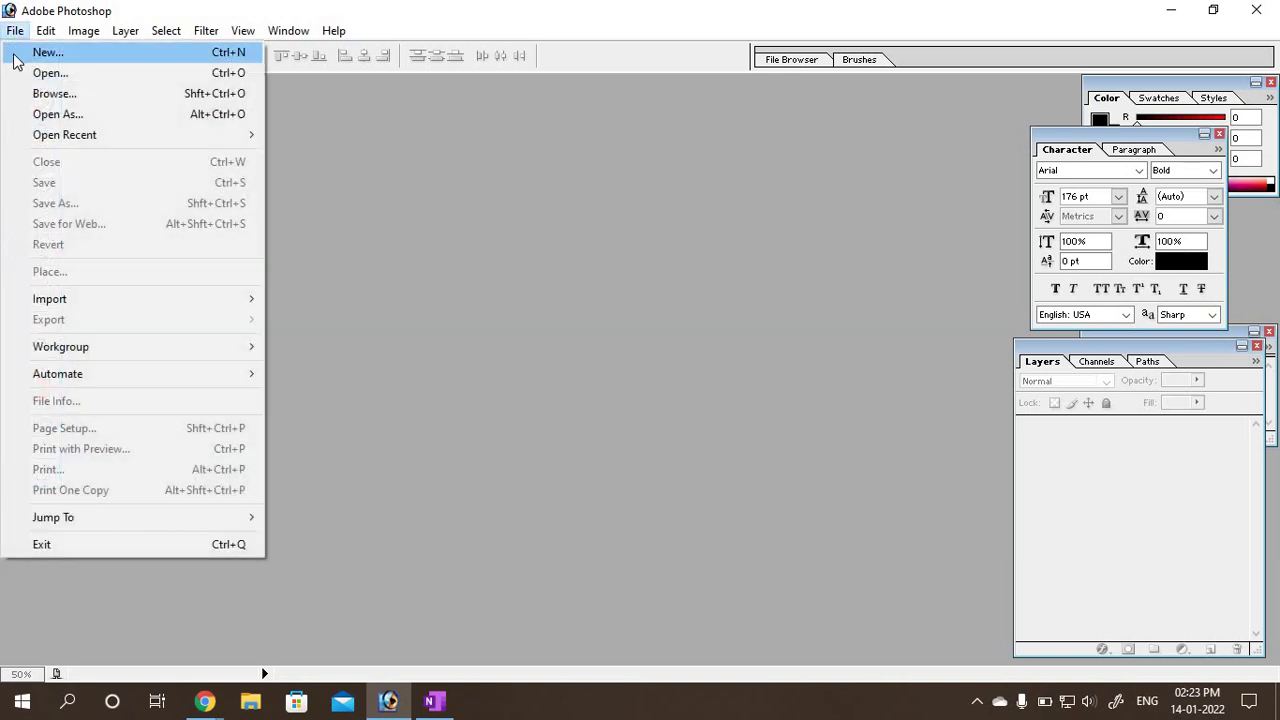
left_click(40, 52)
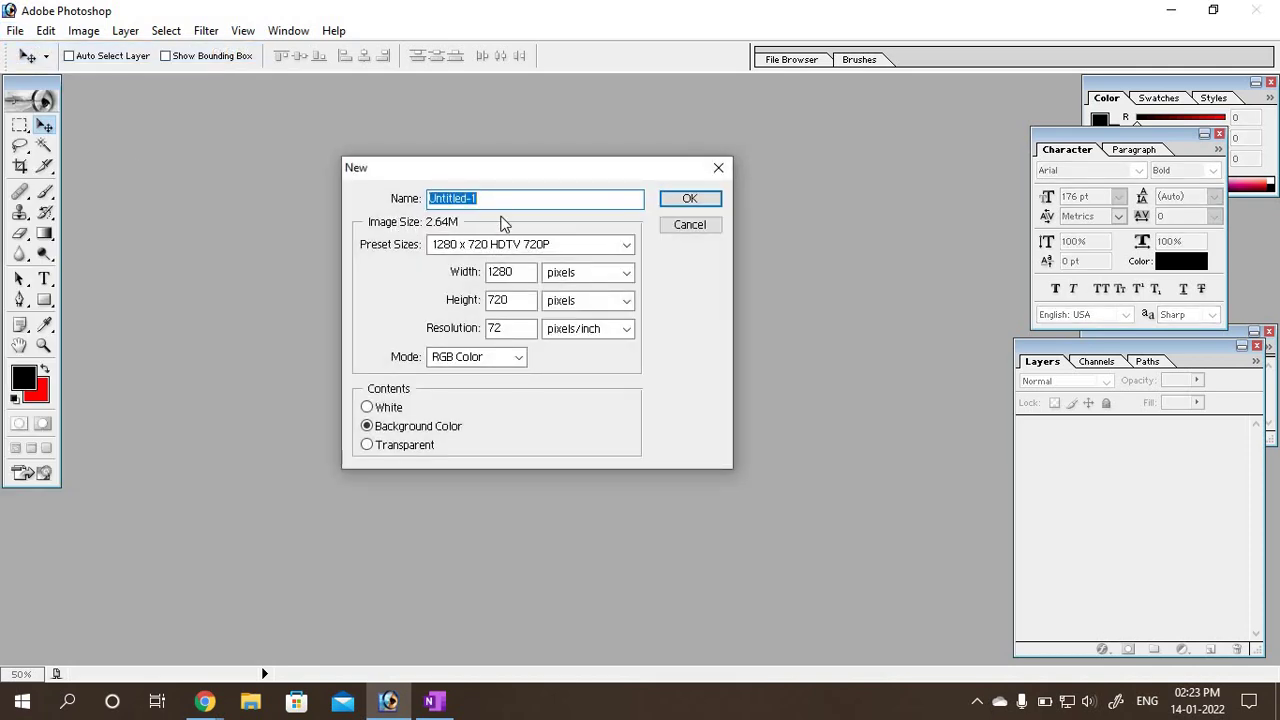
left_click(626, 246)
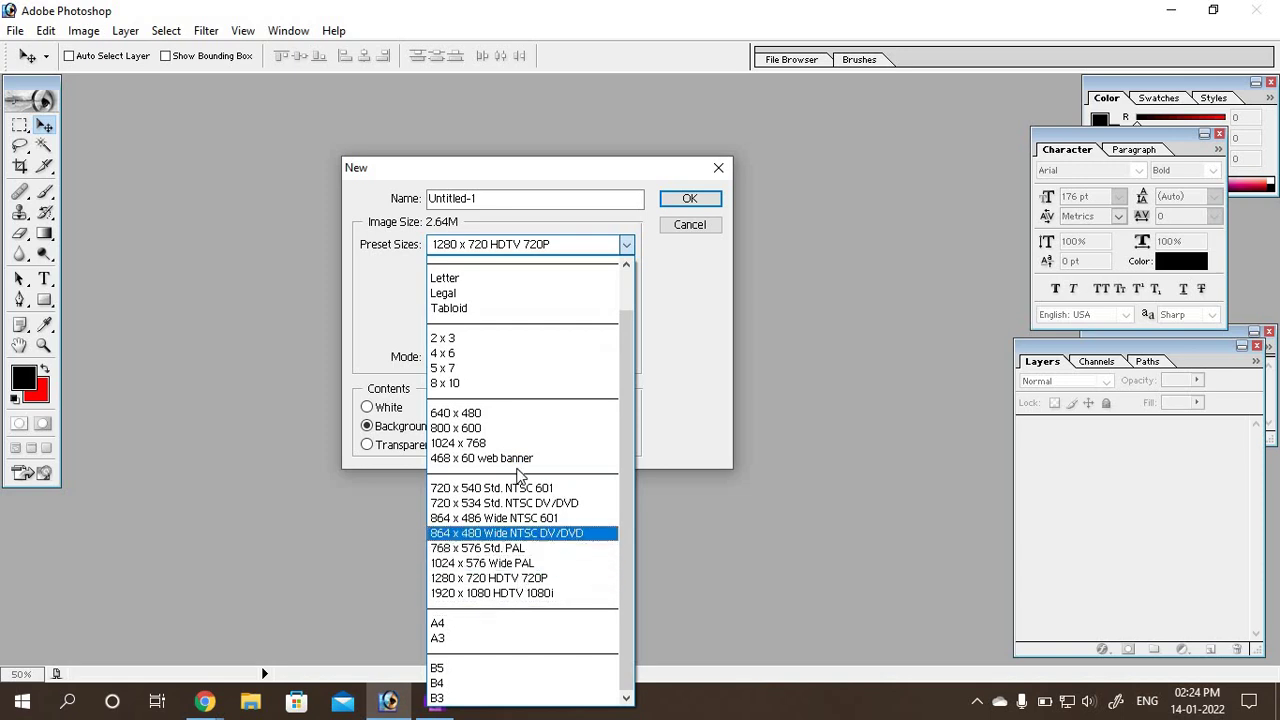
left_click(485, 579)
left_click(688, 199)
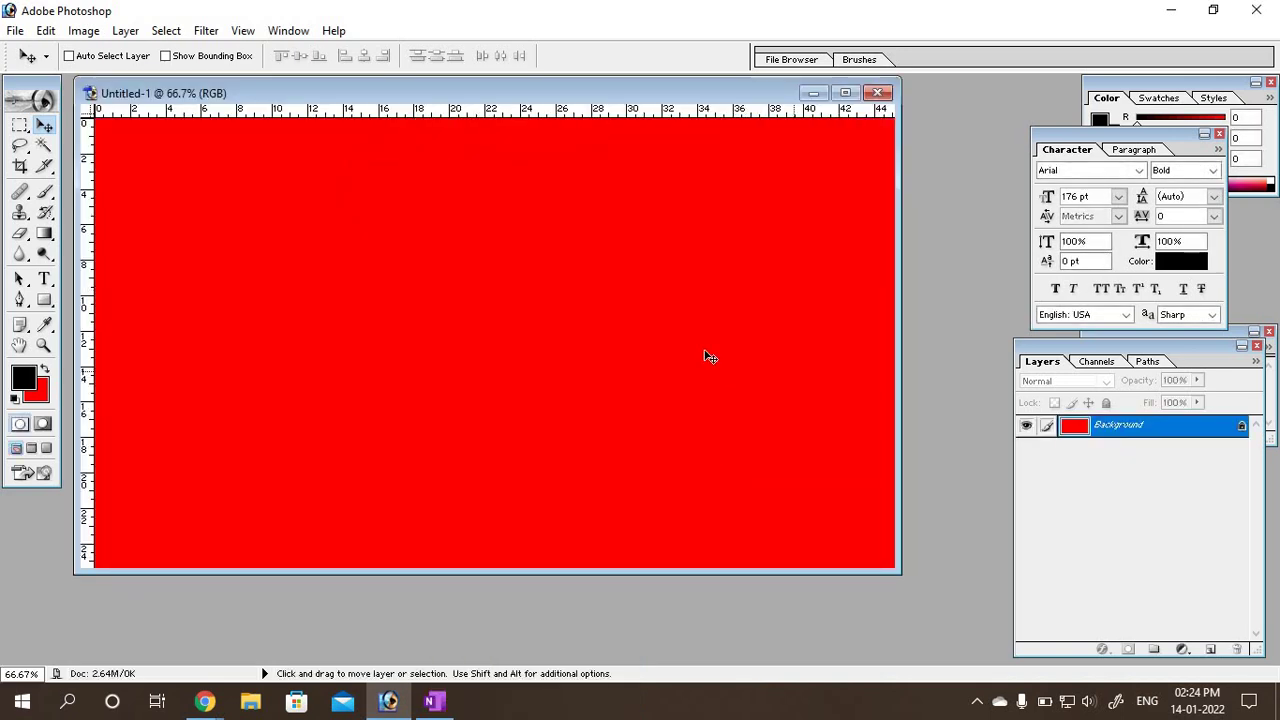
left_click(877, 92)
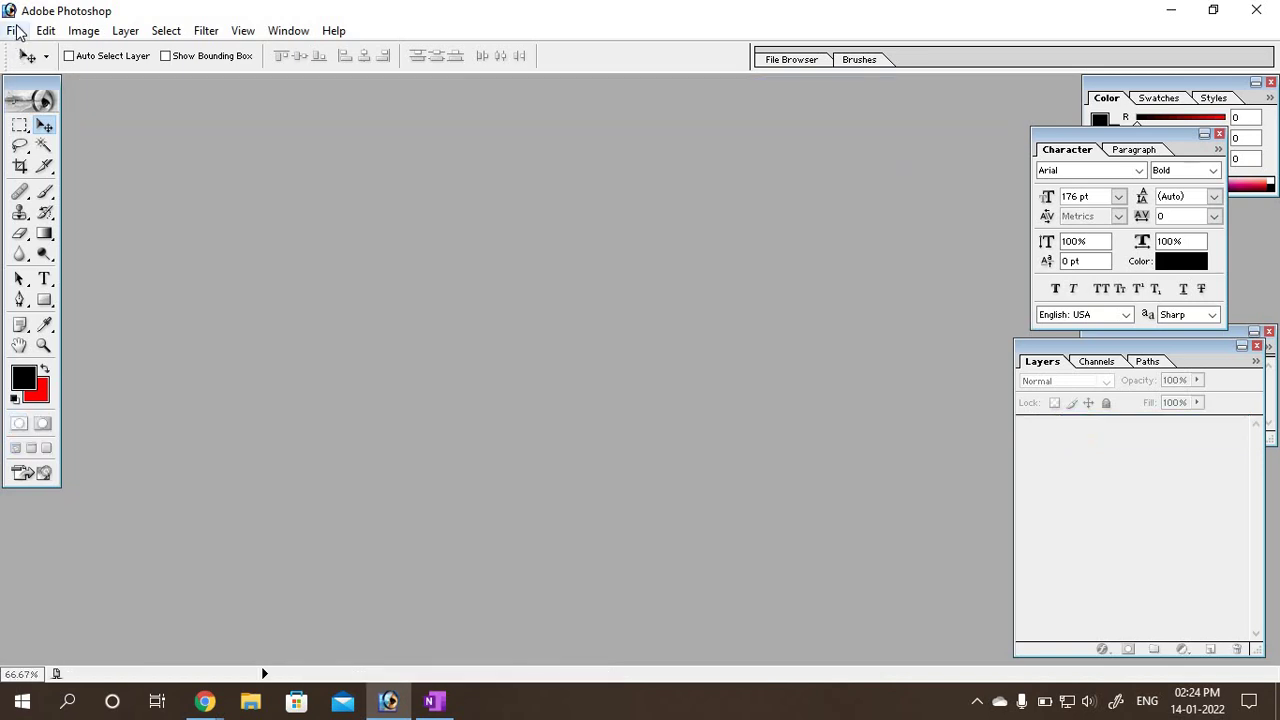
Step: Recreate the 1280 x 720 document with white contents and enlarge its window
left_click(15, 31)
left_click(45, 48)
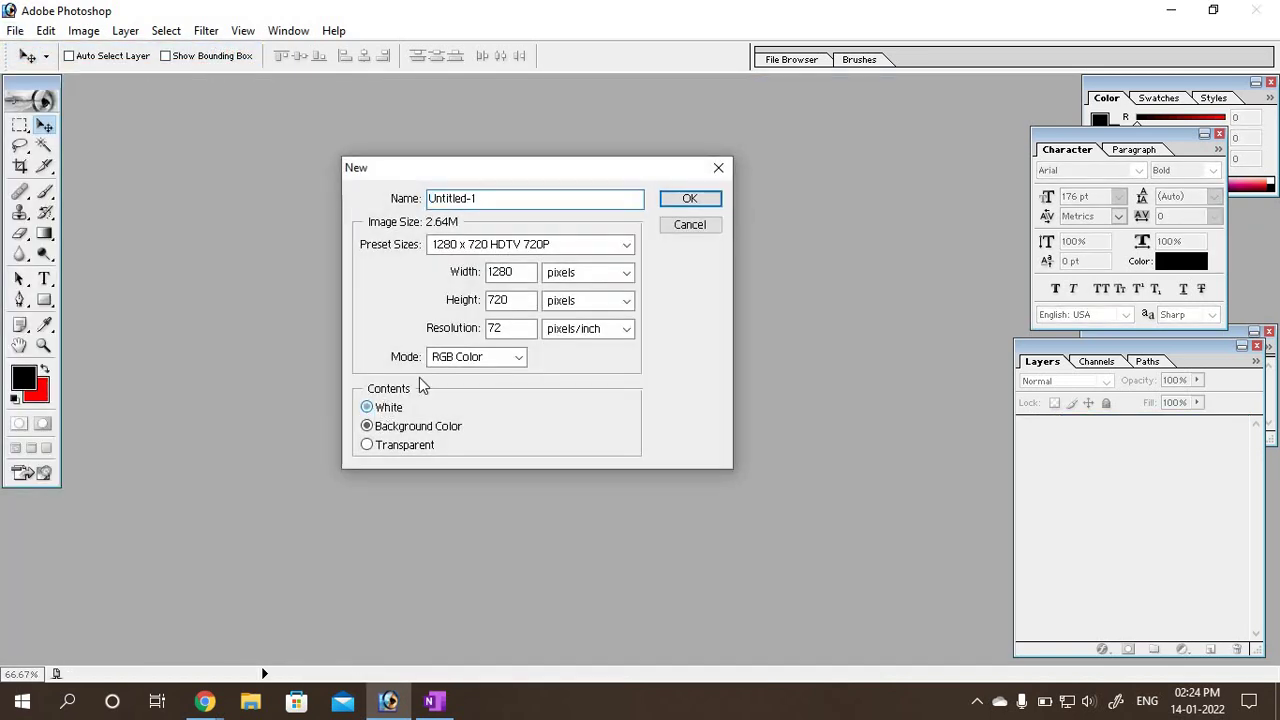
left_click(689, 199)
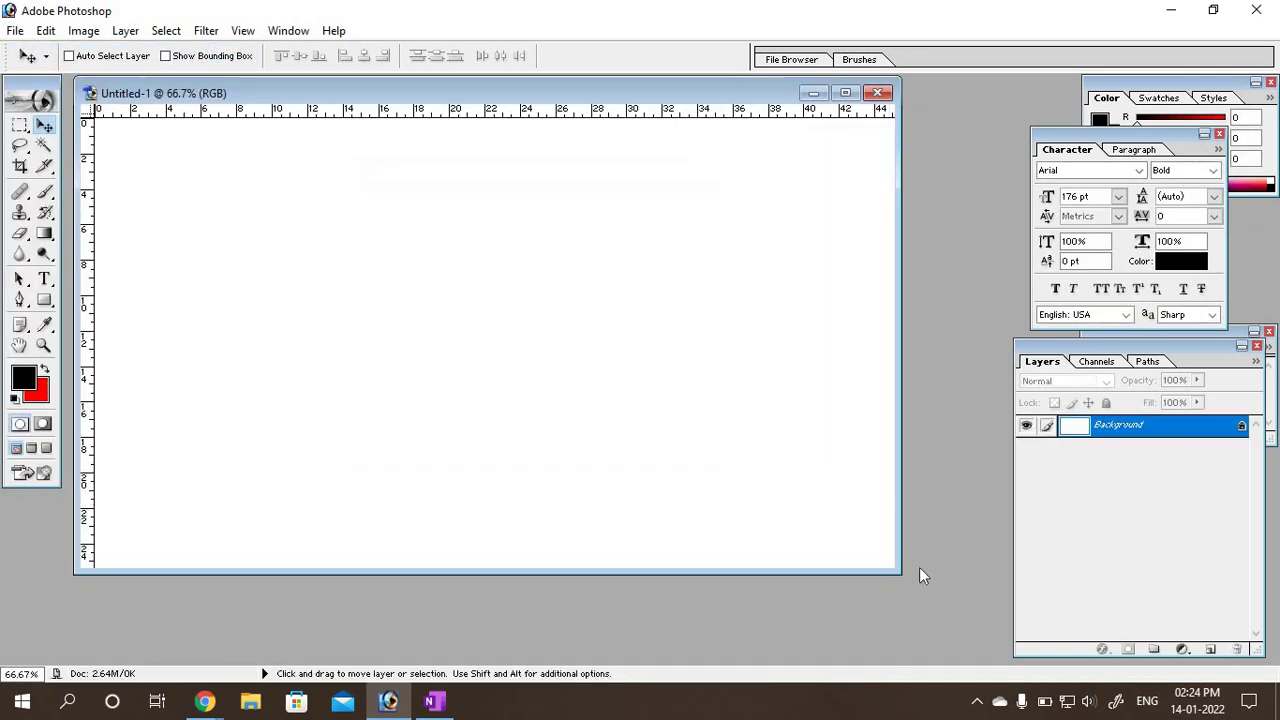
left_click_drag(899, 573, 968, 618)
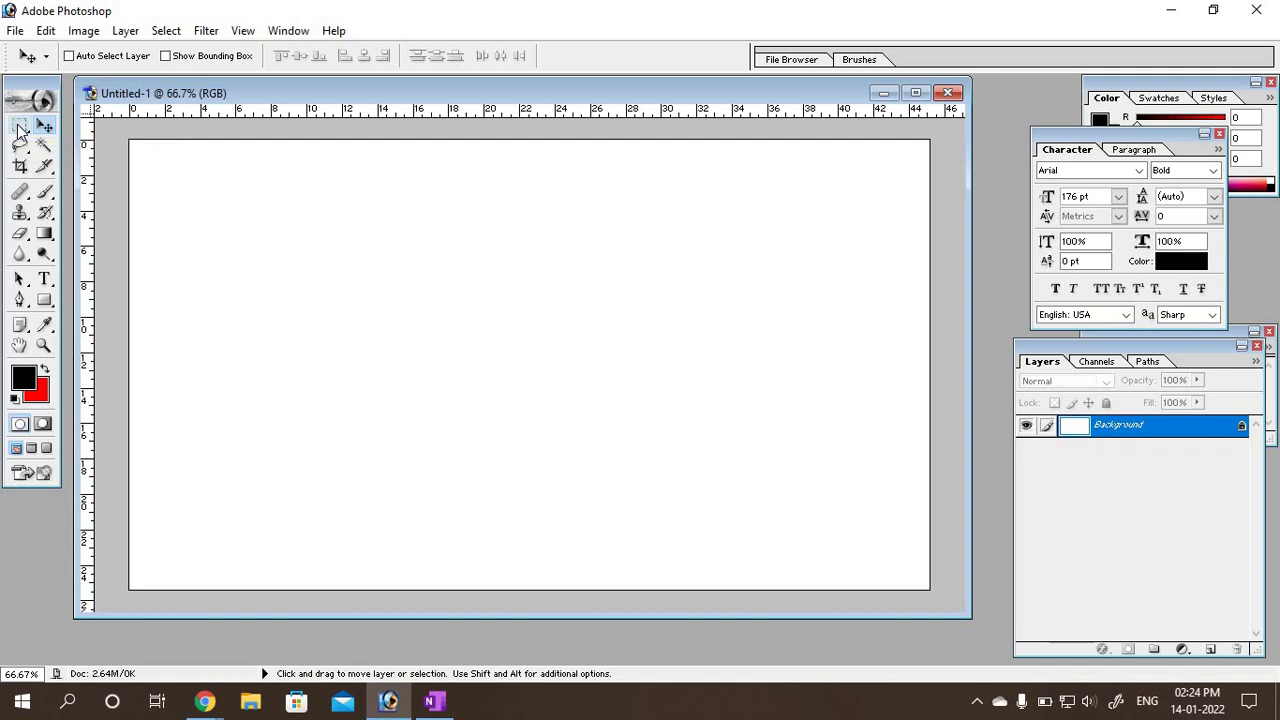
Step: Drag a rectangular marquee just inside the white canvas edges, then hold Alt for subtract mode
left_click(20, 128)
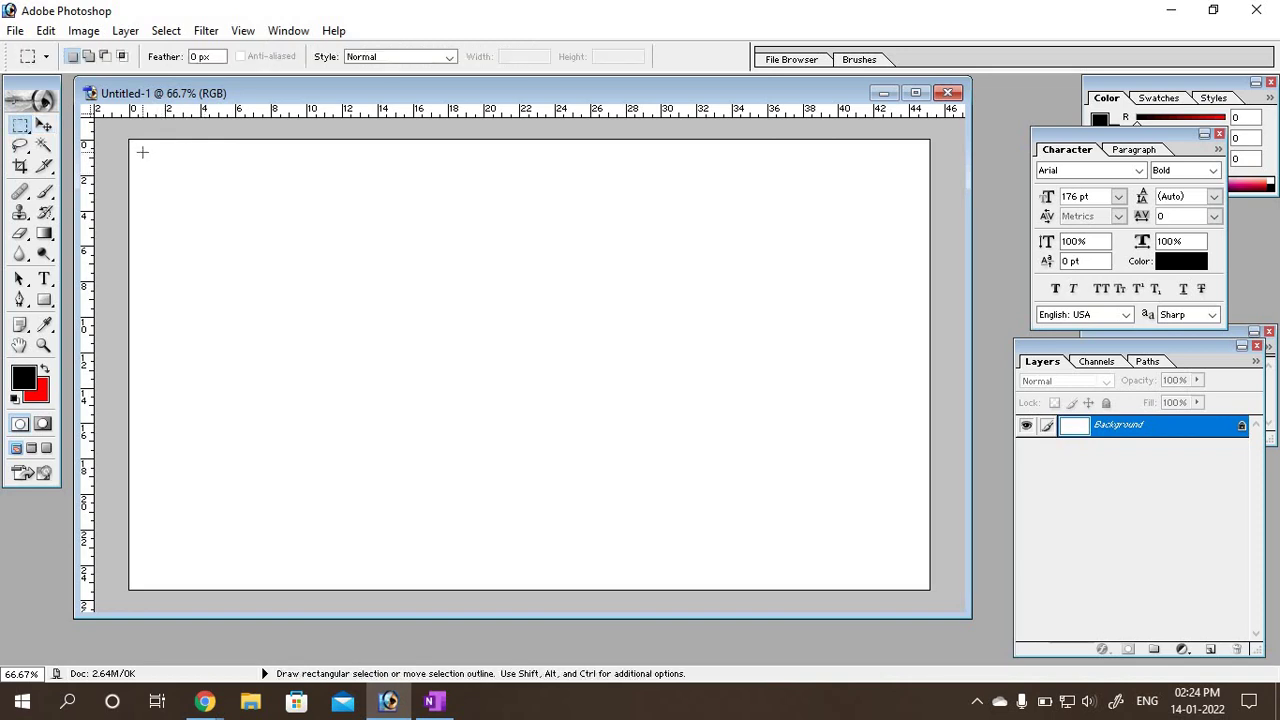
left_click_drag(142, 152, 873, 505)
left_click_drag(873, 505, 914, 577)
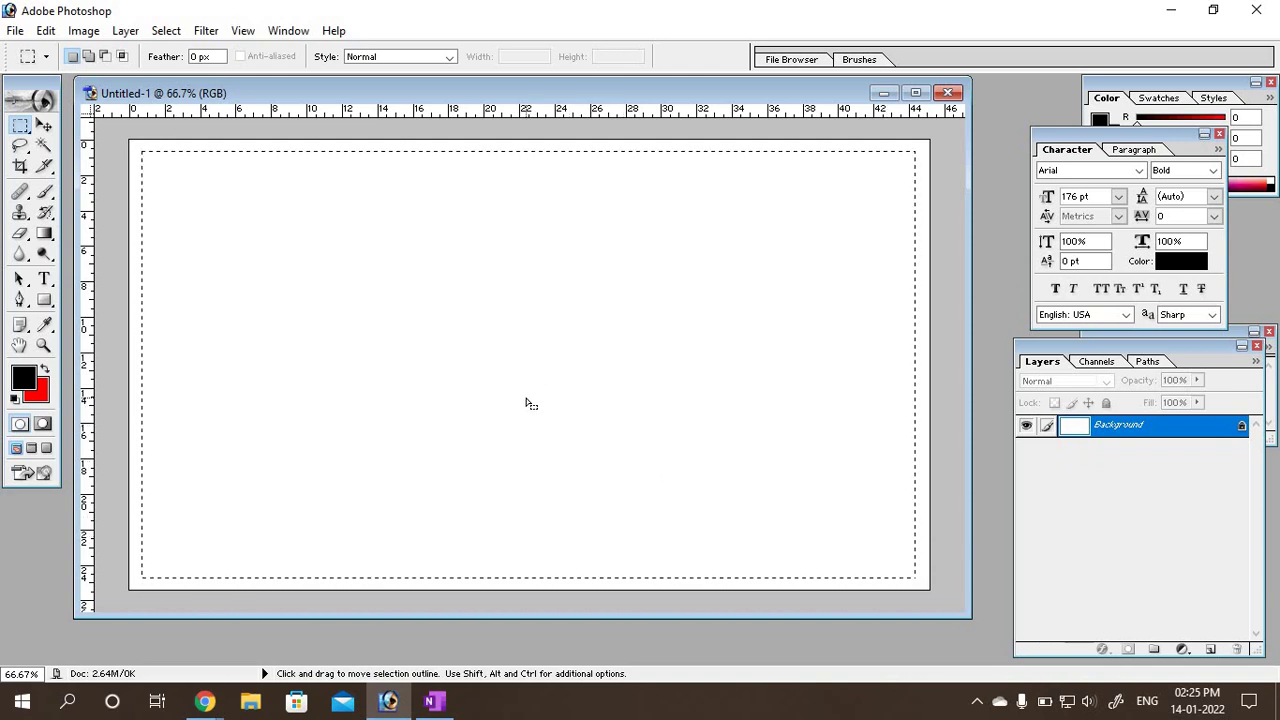
key("alt")
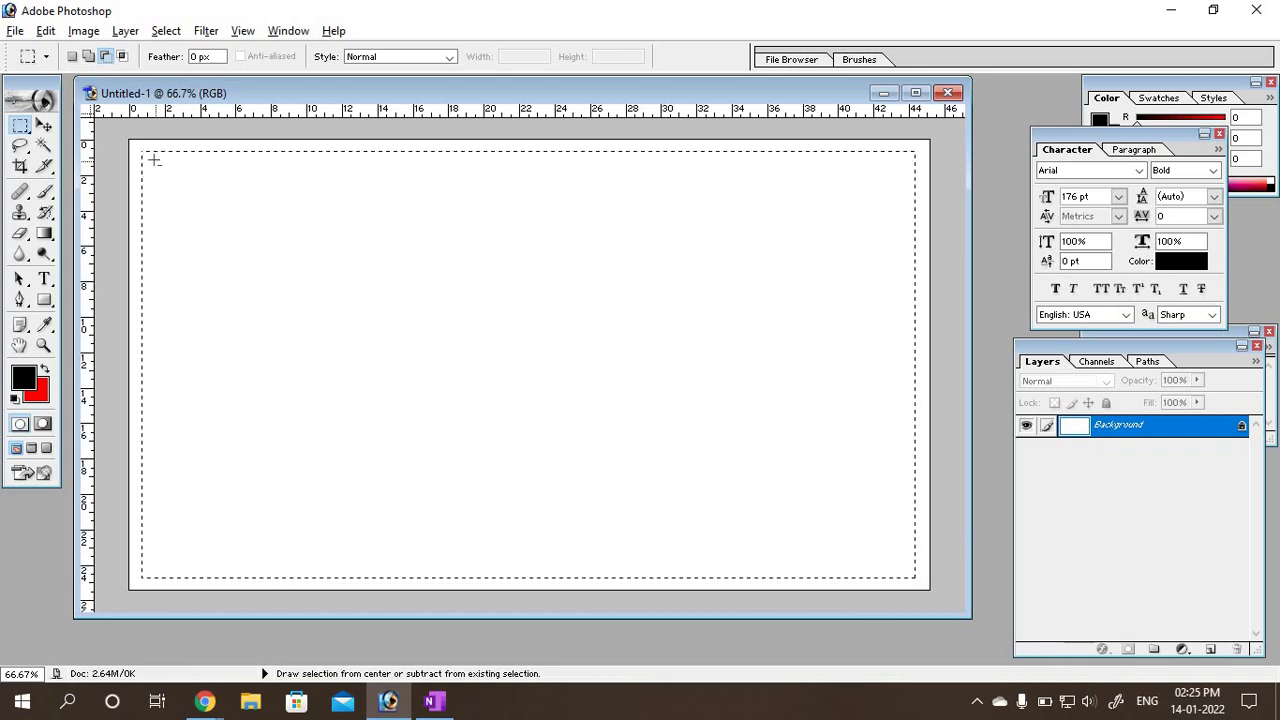
left_click_drag(151, 159, 899, 568)
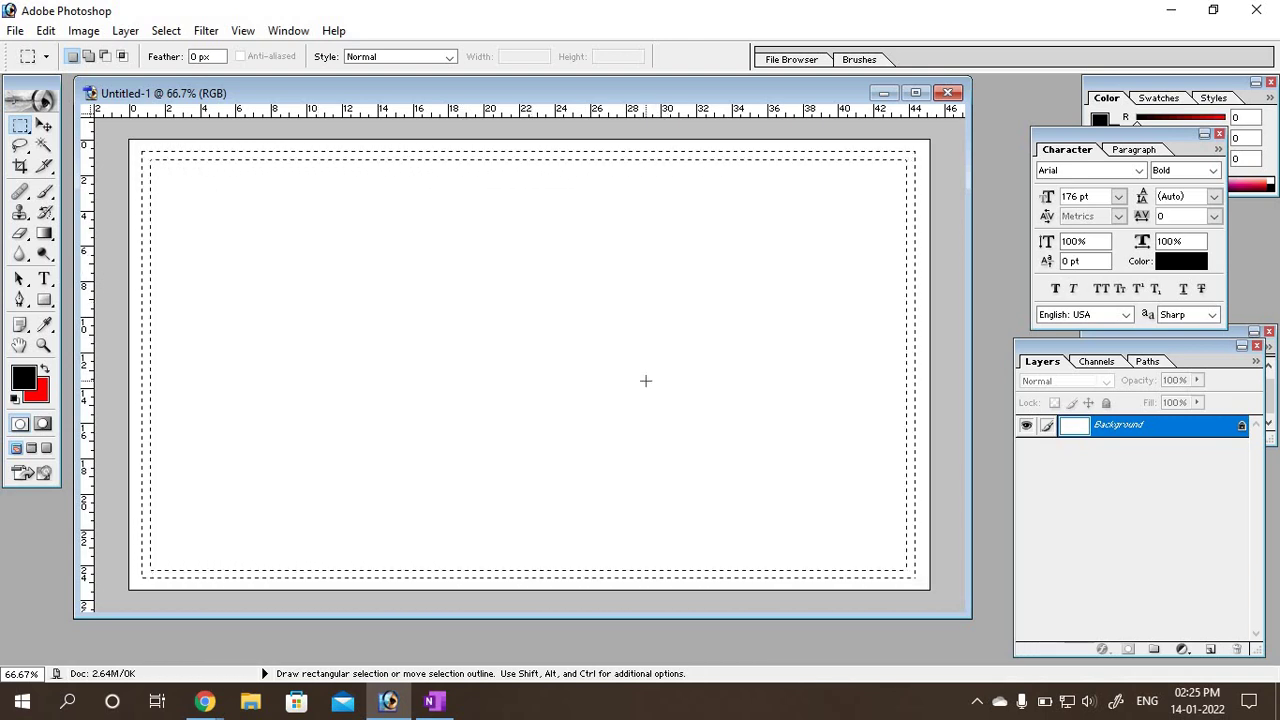
key("ctrl+BackSpace")
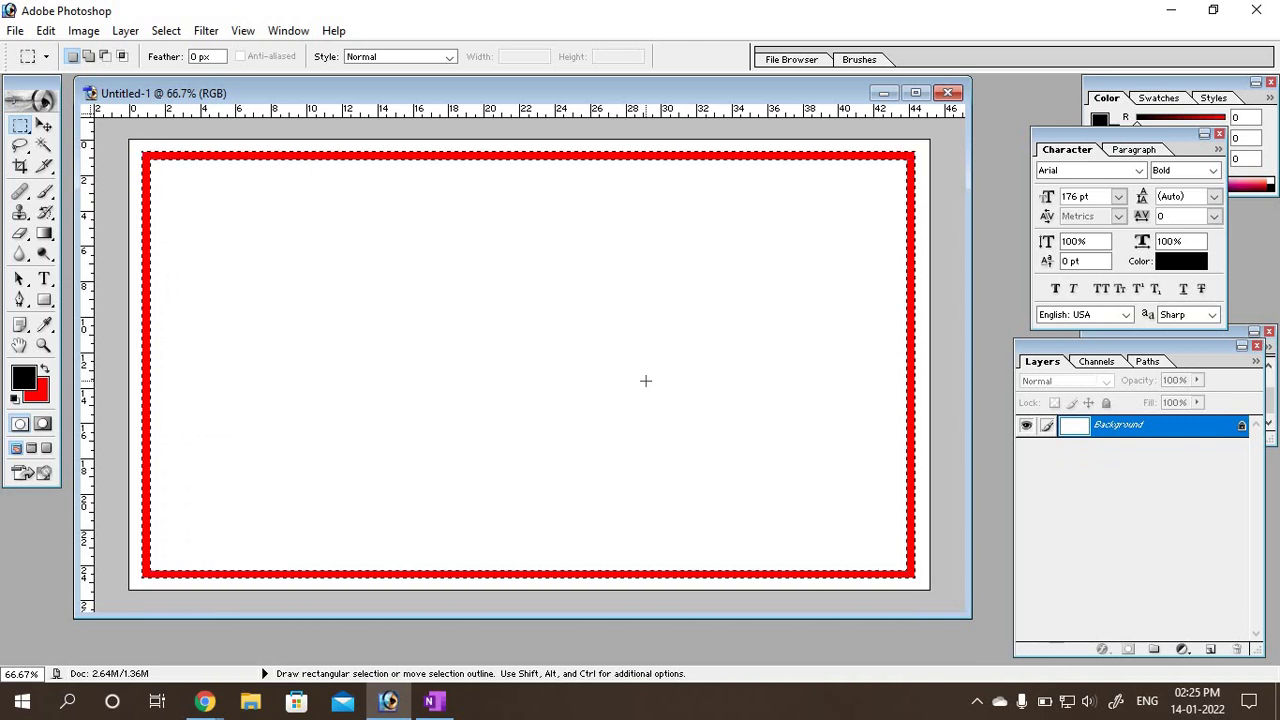
key("ctrl+d")
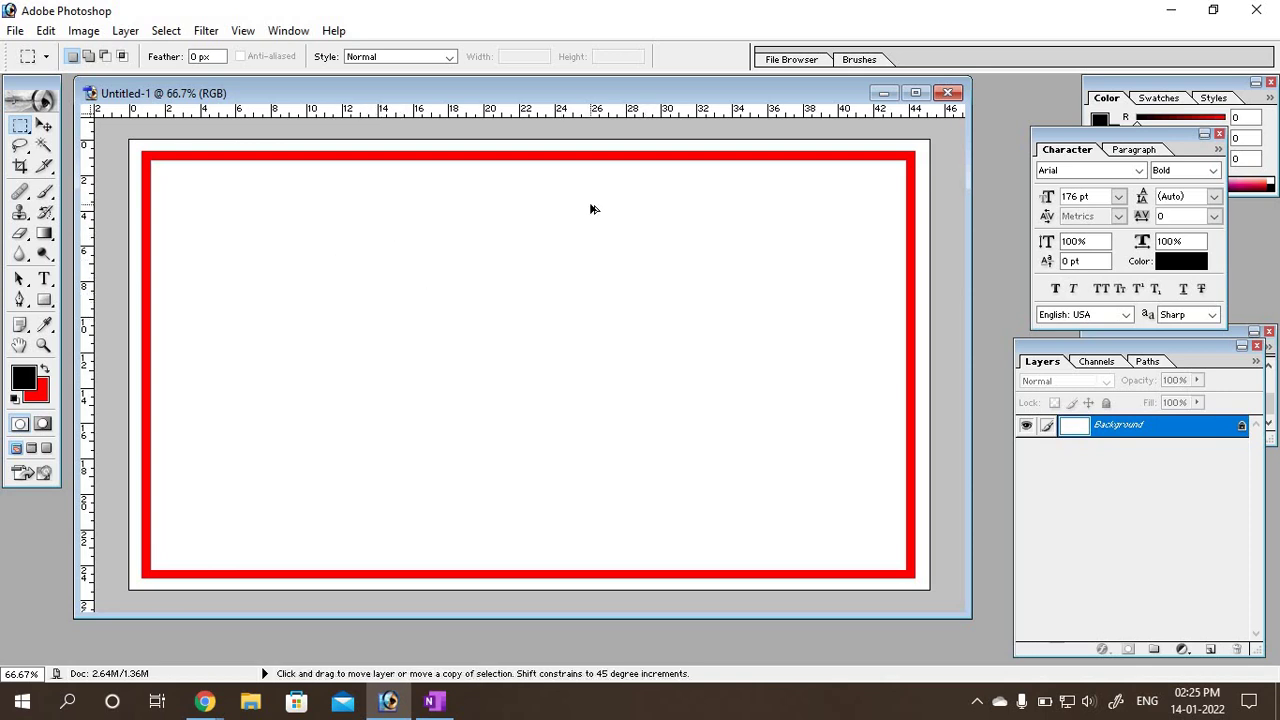
key("ctrl+z")
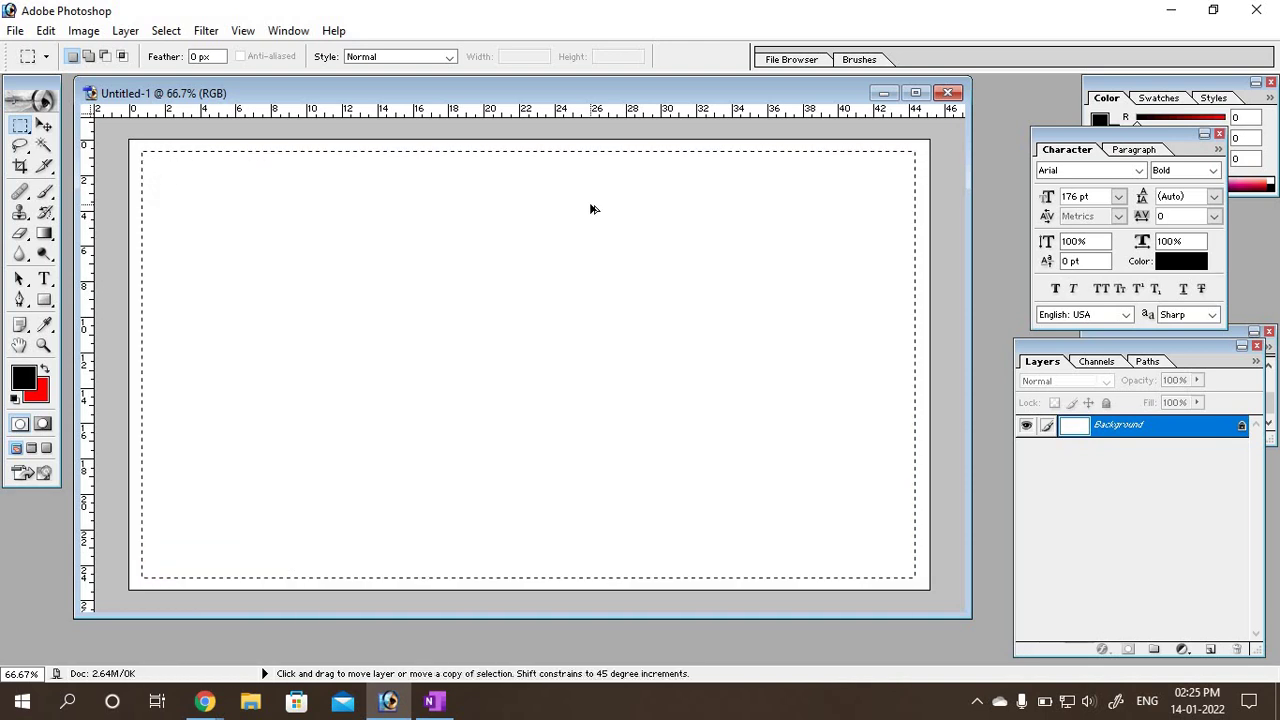
key("ctrl+d")
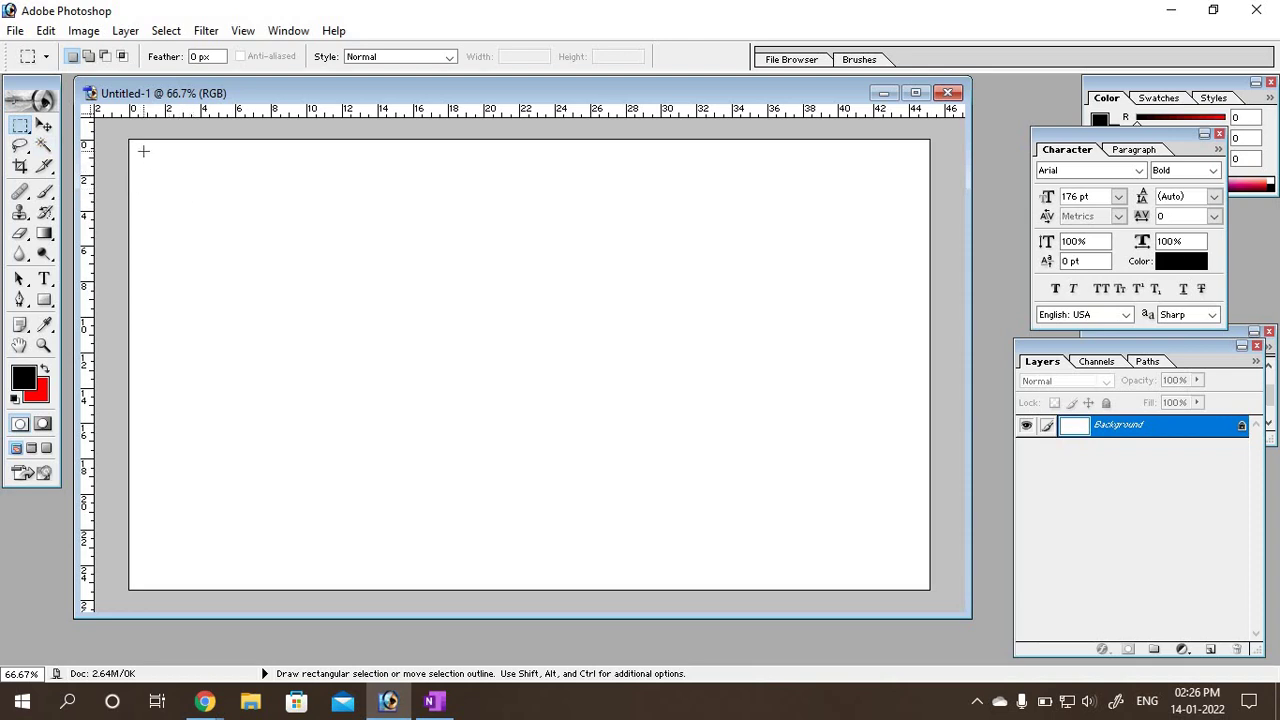
left_click_drag(138, 151, 147, 155)
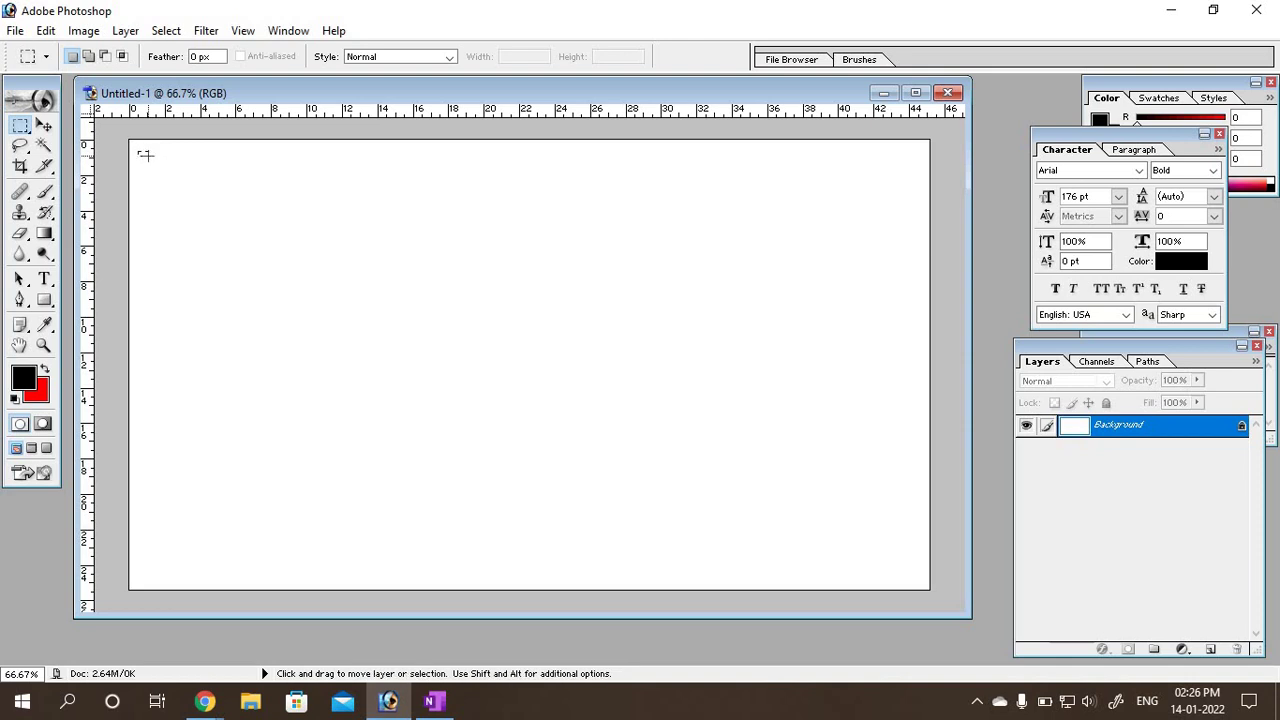
left_click(148, 156)
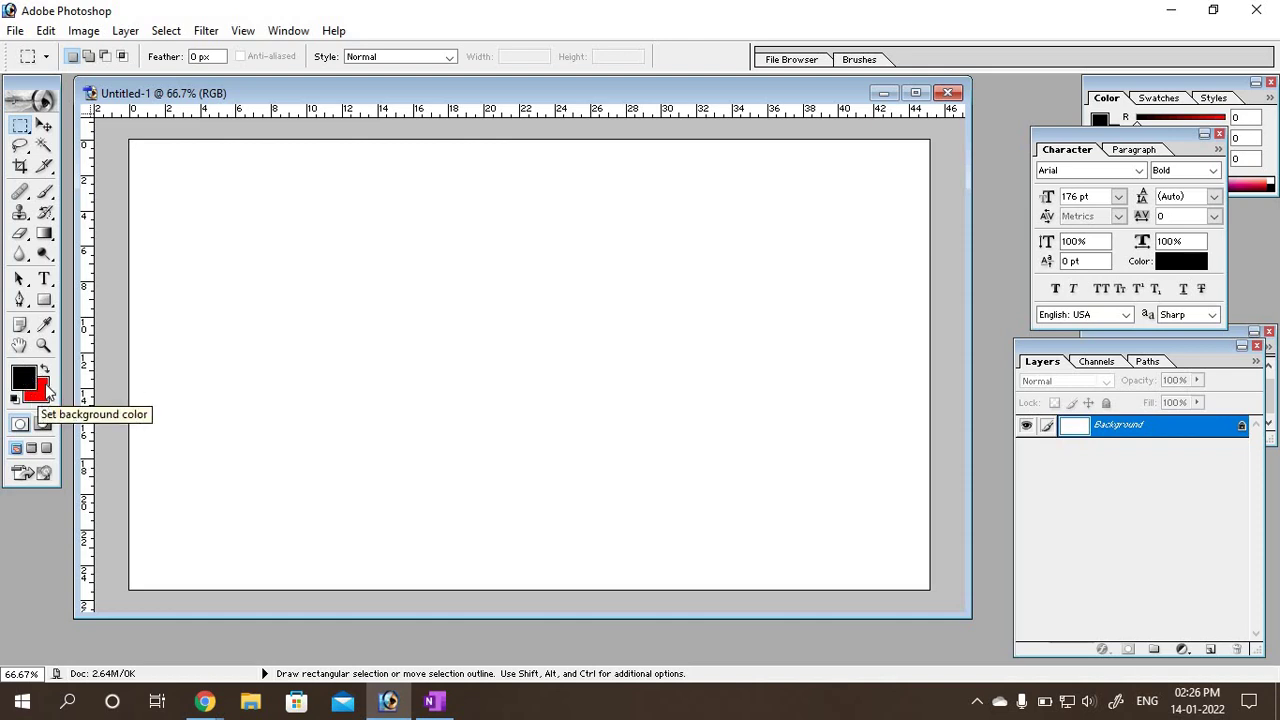
left_click(205, 703)
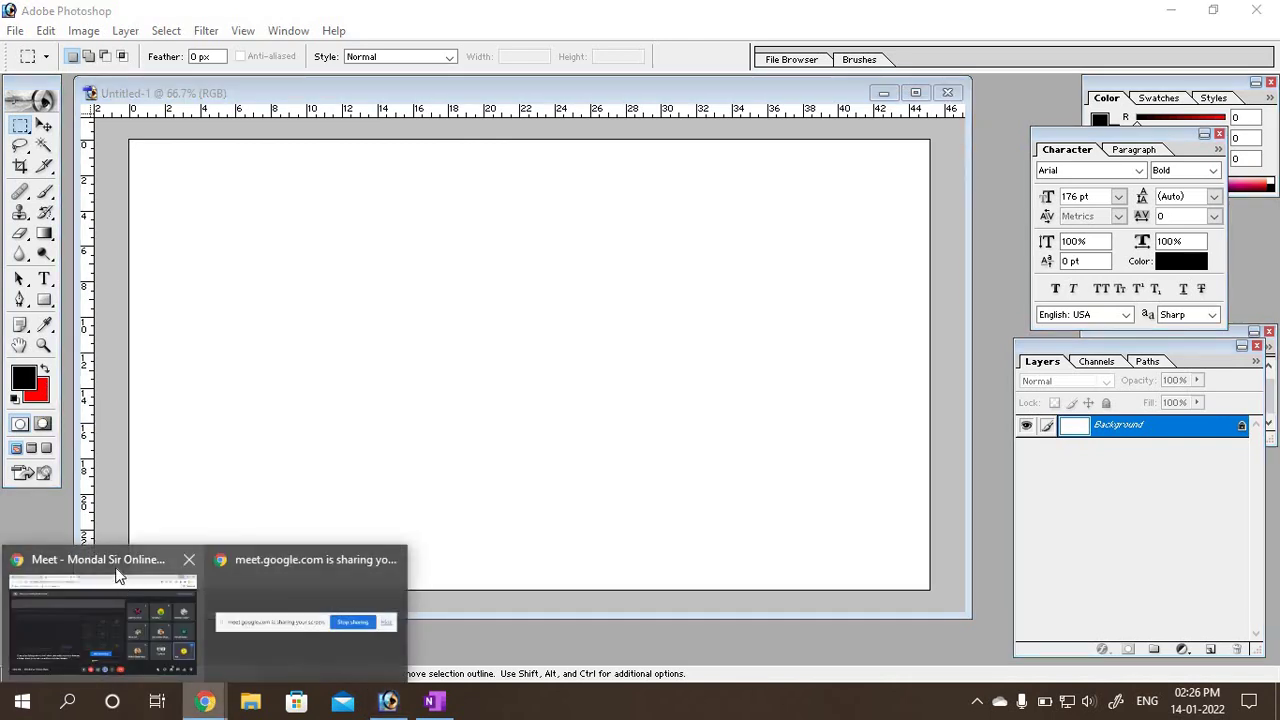
left_click(115, 567)
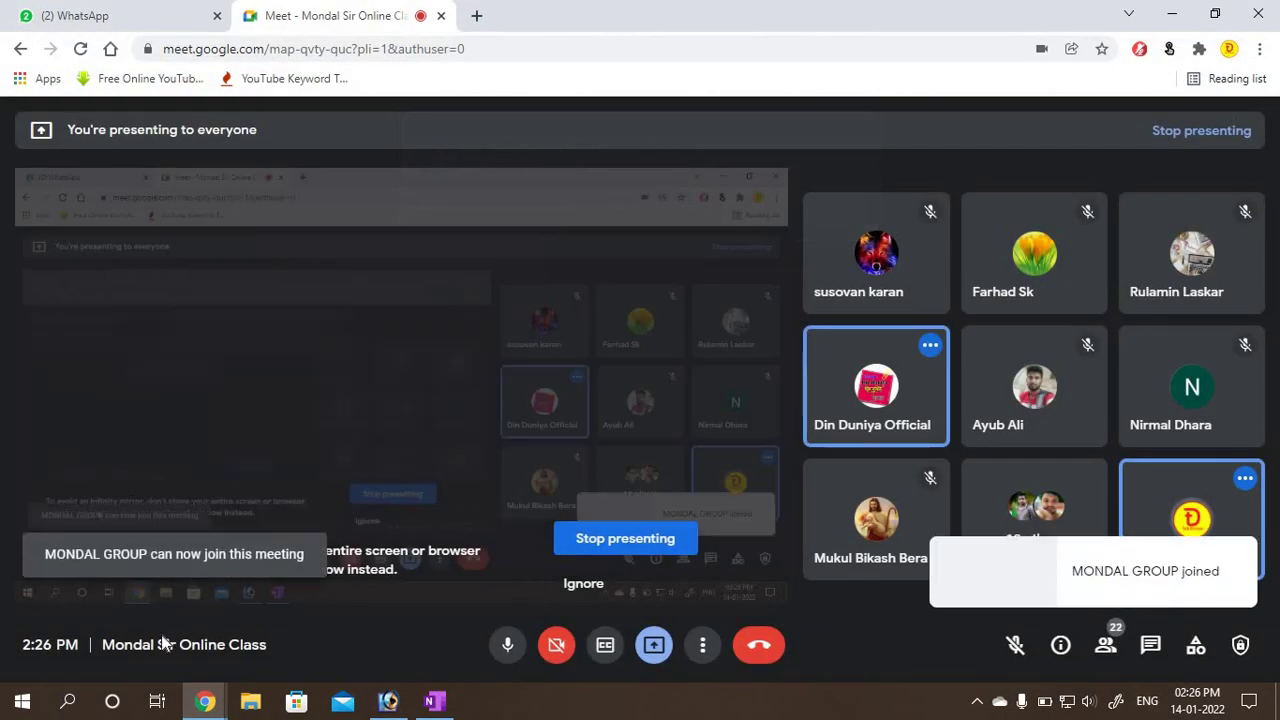
left_click(388, 701)
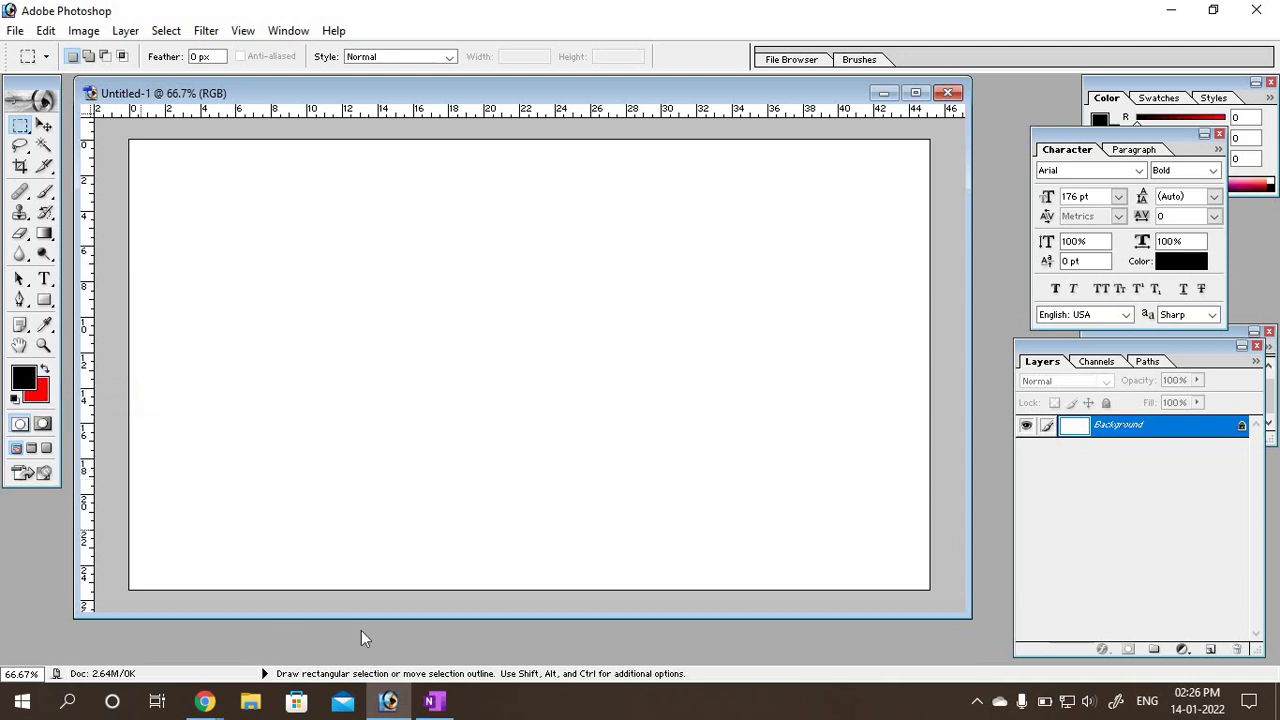
Step: Handwrite 'Forground Color Apply … Alt+Delete' as the first line of the OneNote page
left_click(435, 702)
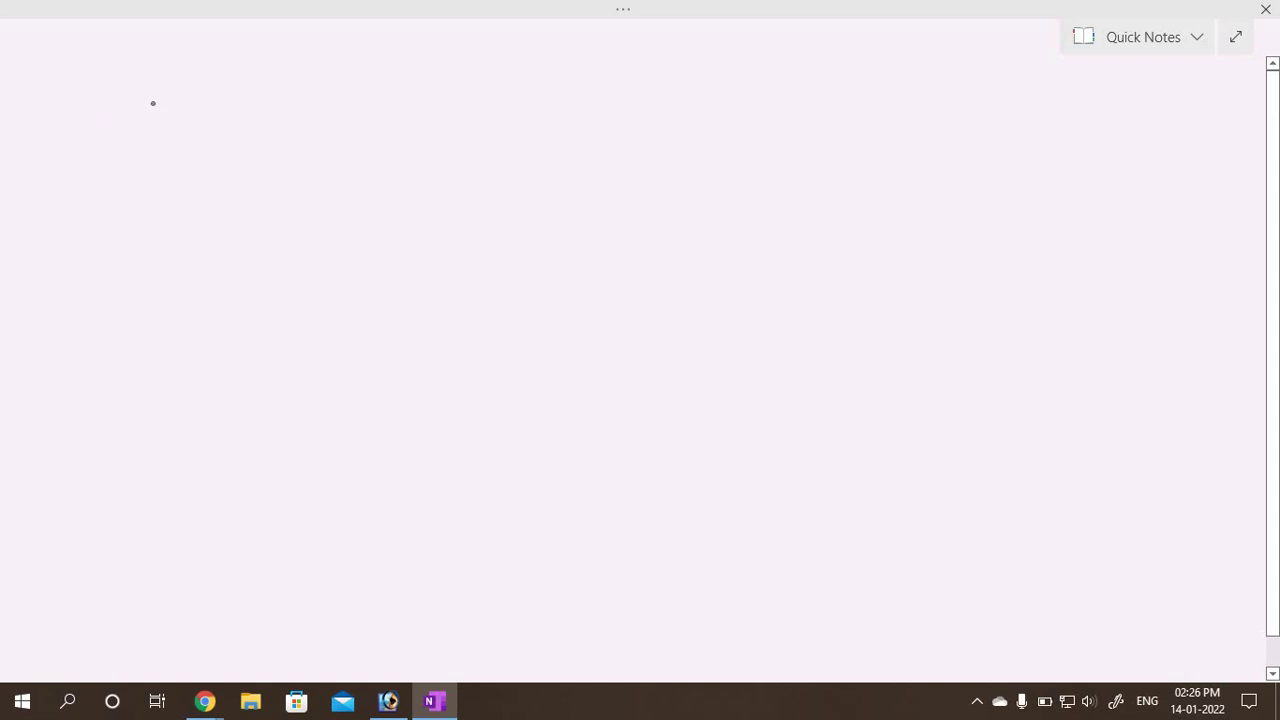
mouse_move(152, 100)
left_mouse_down()
mouse_move(148, 127)
mouse_move(181, 98)
mouse_move(168, 114)
mouse_move(249, 104)
mouse_move(250, 136)
mouse_move(236, 128)
mouse_move(262, 104)
mouse_move(327, 96)
mouse_move(378, 98)
mouse_move(405, 118)
left_mouse_up()
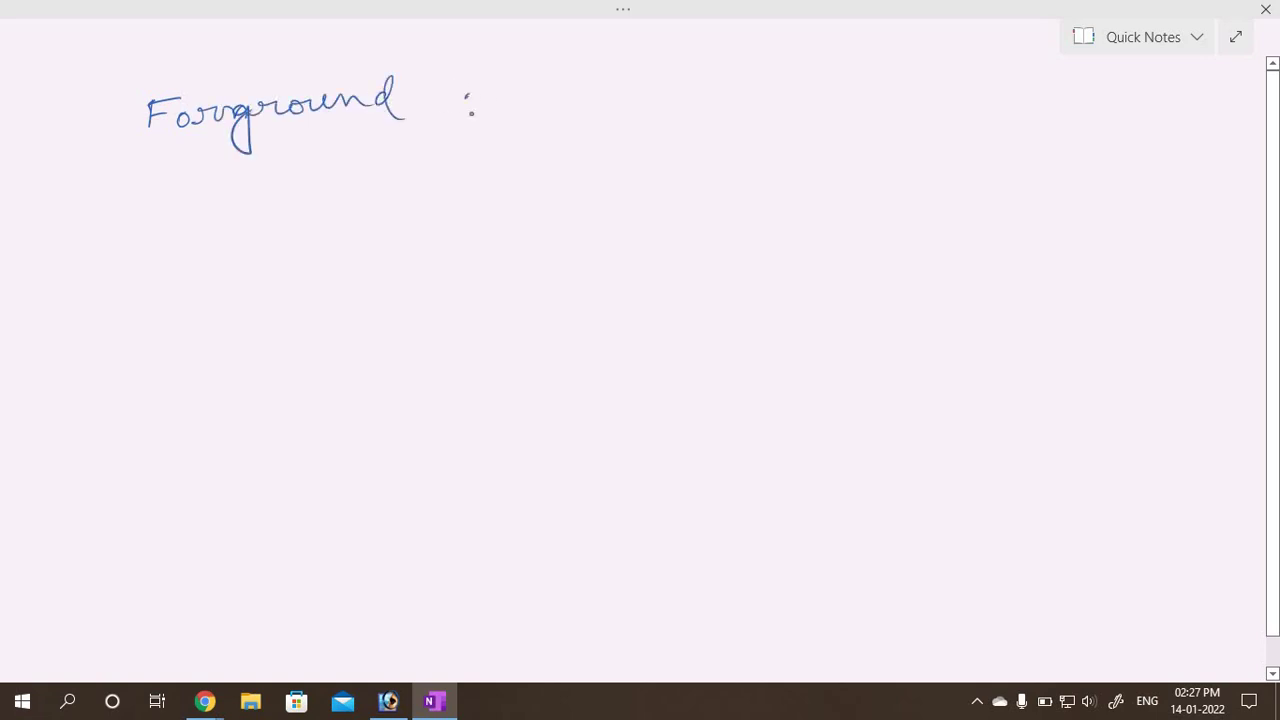
left_click_drag(474, 86, 470, 114)
mouse_move(488, 100)
left_mouse_down()
mouse_move(556, 110)
mouse_move(662, 98)
mouse_move(670, 120)
mouse_move(696, 82)
mouse_move(718, 86)
mouse_move(708, 140)
left_mouse_up()
mouse_move(748, 90)
left_mouse_down()
mouse_move(762, 104)
mouse_move(838, 84)
mouse_move(830, 106)
mouse_move(898, 92)
mouse_move(912, 120)
mouse_move(942, 86)
left_mouse_up()
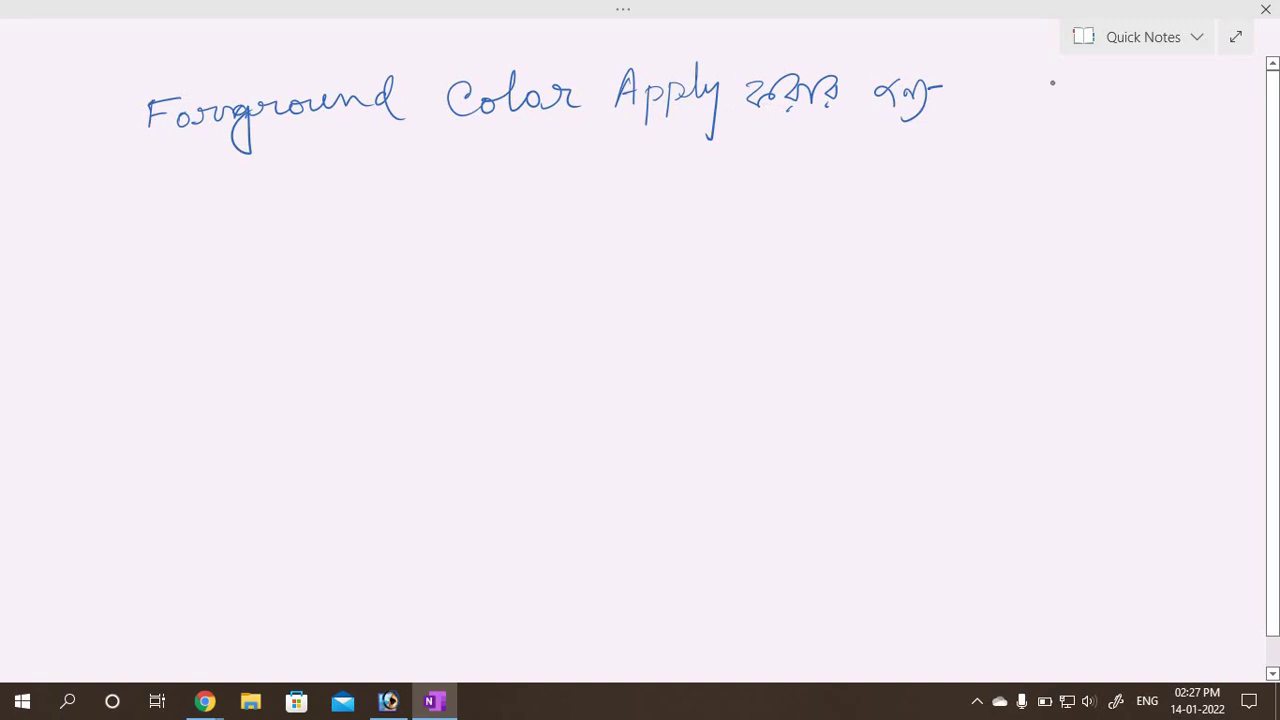
mouse_move(982, 108)
left_mouse_down()
mouse_move(1040, 106)
mouse_move(1048, 89)
mouse_move(1071, 96)
mouse_move(1064, 109)
mouse_move(1182, 100)
mouse_move(1200, 96)
mouse_move(1194, 81)
left_mouse_up()
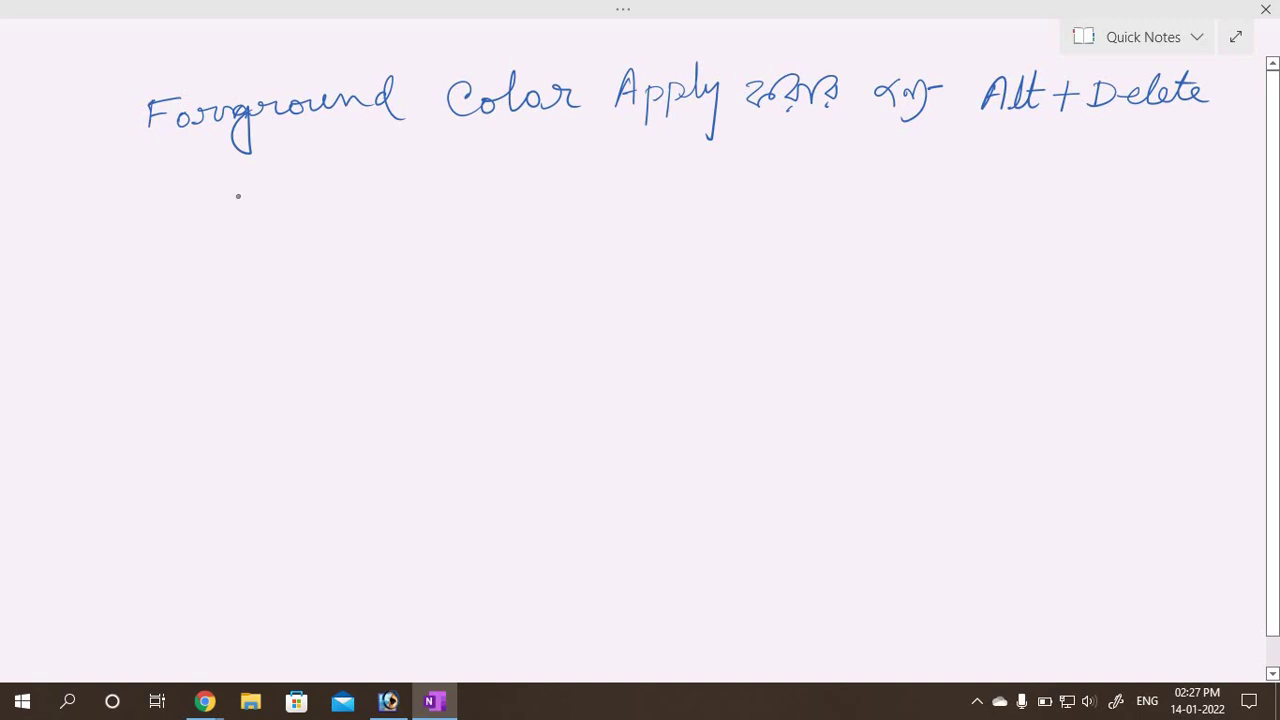
Step: Handwrite 'Background Color Apply … Ctrl+Delete' on a second line and start a circled-asterisk bullet
mouse_move(148, 164)
left_mouse_down()
mouse_move(147, 198)
mouse_move(262, 186)
left_mouse_up()
mouse_move(254, 172)
left_mouse_down()
mouse_move(272, 170)
mouse_move(270, 215)
mouse_move(268, 190)
mouse_move(328, 166)
mouse_move(390, 162)
mouse_move(412, 190)
mouse_move(458, 162)
mouse_move(480, 182)
left_mouse_up()
left_click_drag(486, 166, 600, 178)
mouse_move(608, 160)
left_mouse_down()
mouse_move(608, 198)
mouse_move(620, 174)
mouse_move(634, 198)
left_mouse_up()
mouse_move(634, 160)
left_mouse_down()
mouse_move(662, 170)
mouse_move(684, 204)
left_mouse_up()
left_click_drag(690, 158, 680, 204)
mouse_move(730, 158)
left_mouse_down()
mouse_move(768, 174)
mouse_move(816, 140)
mouse_move(814, 168)
mouse_move(832, 150)
left_mouse_up()
left_click_drag(846, 146, 880, 172)
left_click_drag(876, 144, 928, 150)
left_click_drag(928, 148, 950, 146)
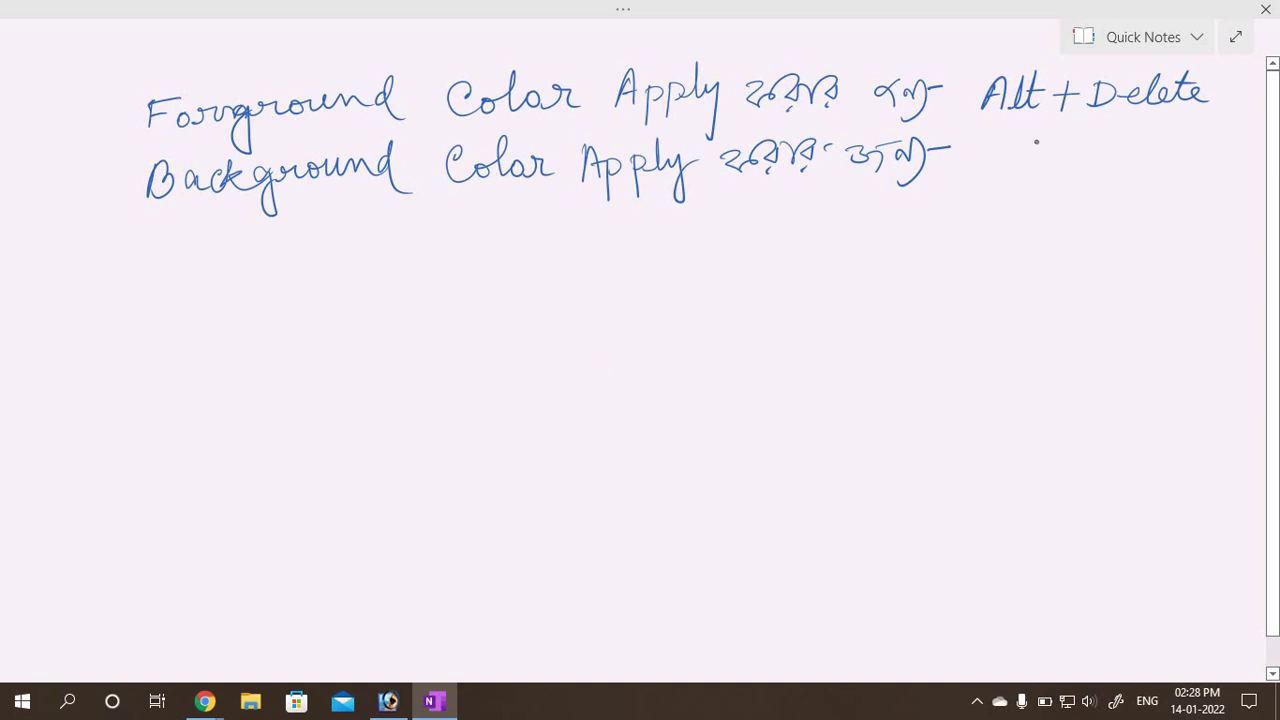
mouse_move(1000, 142)
left_mouse_down()
mouse_move(998, 164)
mouse_move(1024, 150)
left_mouse_up()
mouse_move(1030, 160)
left_mouse_down()
mouse_move(1046, 146)
mouse_move(1116, 158)
mouse_move(1198, 128)
mouse_move(1186, 140)
left_mouse_up()
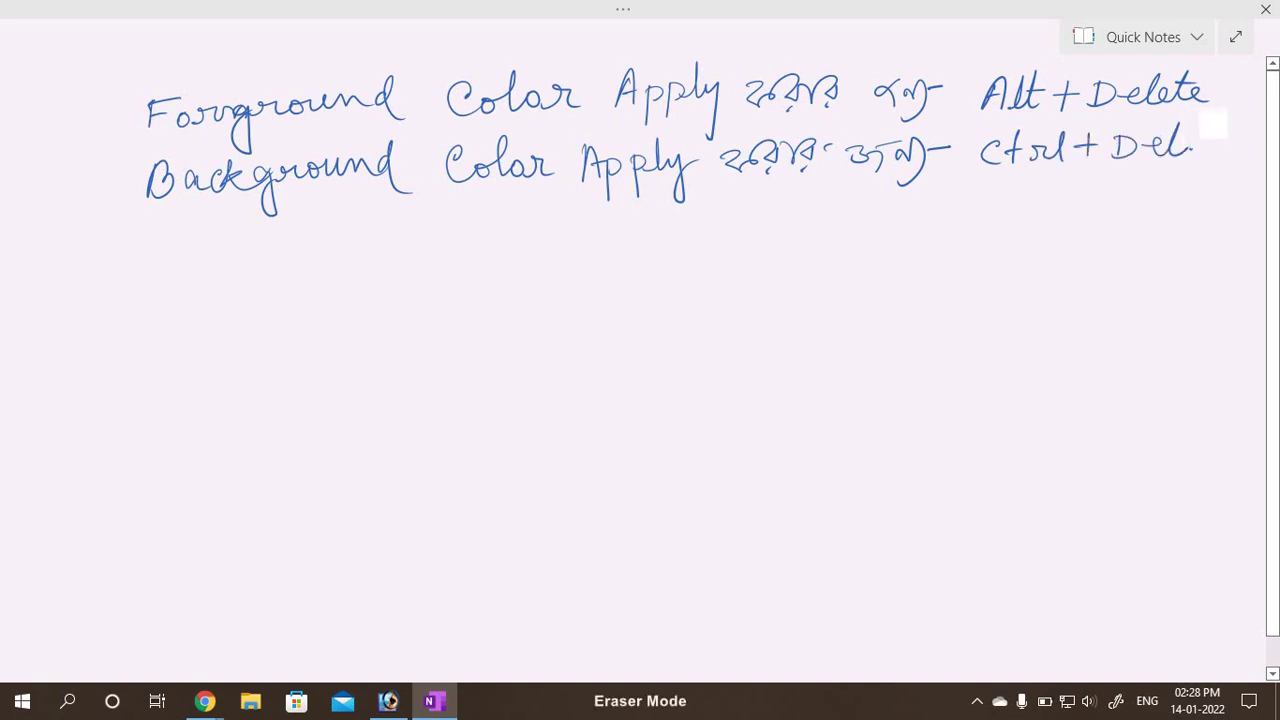
mouse_move(1176, 150)
left_mouse_down()
mouse_move(1186, 140)
mouse_move(1230, 154)
mouse_move(1222, 132)
left_mouse_up()
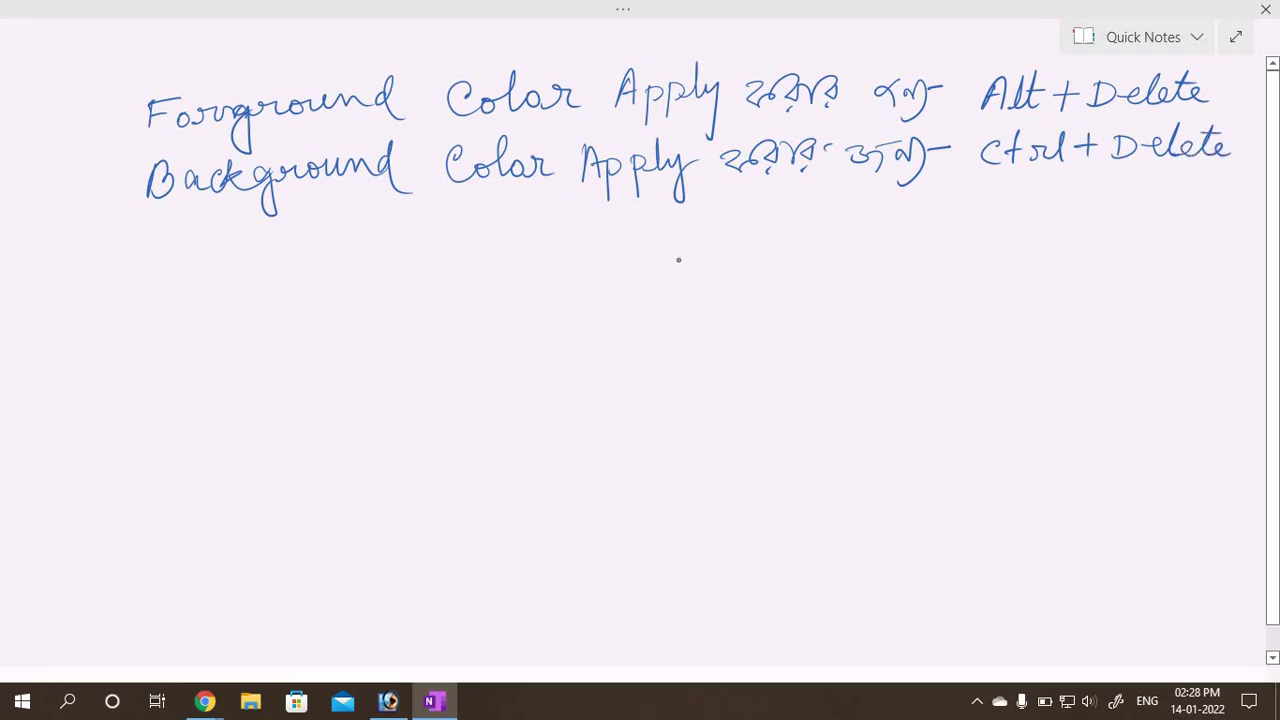
mouse_move(80, 104)
left_mouse_down()
mouse_move(102, 118)
mouse_move(96, 94)
left_mouse_up()
Step: Draw circled-asterisk bullets for the Background line and a third line, then handwrite the Selection note
left_click_drag(88, 170, 104, 190)
left_click_drag(96, 162, 90, 186)
left_click_drag(108, 168, 100, 162)
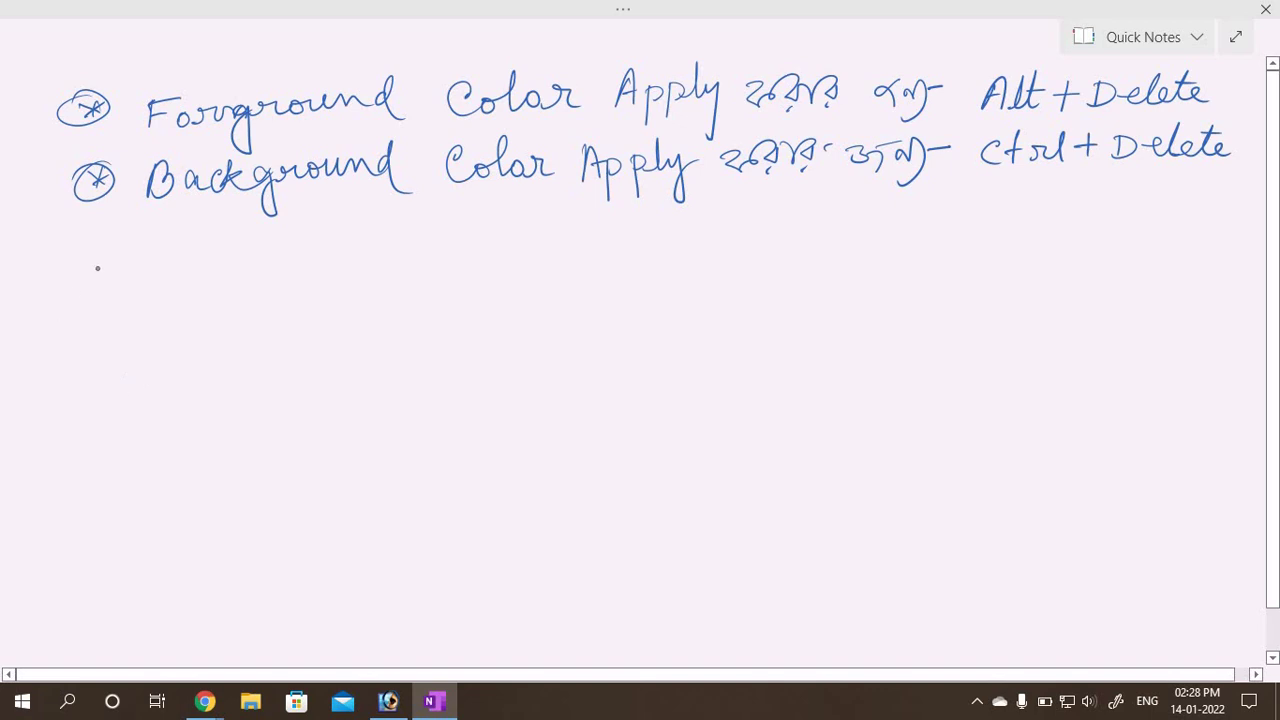
left_click_drag(70, 282, 83, 304)
mouse_move(60, 296)
left_mouse_down()
mouse_move(100, 280)
mouse_move(80, 262)
mouse_move(62, 298)
left_mouse_up()
left_click(93, 291)
mouse_move(130, 290)
left_mouse_down()
mouse_move(188, 284)
mouse_move(228, 302)
mouse_move(258, 268)
mouse_move(298, 288)
mouse_move(378, 264)
mouse_move(436, 290)
mouse_move(450, 258)
mouse_move(514, 284)
mouse_move(566, 270)
mouse_move(640, 280)
left_mouse_up()
mouse_move(652, 234)
left_mouse_down()
mouse_move(652, 276)
mouse_move(706, 262)
mouse_move(802, 268)
left_mouse_up()
mouse_move(832, 250)
left_mouse_down()
mouse_move(848, 264)
mouse_move(1024, 252)
mouse_move(1010, 276)
mouse_move(1064, 242)
mouse_move(1080, 272)
mouse_move(1112, 252)
mouse_move(1158, 262)
mouse_move(1168, 228)
mouse_move(1193, 252)
left_mouse_up()
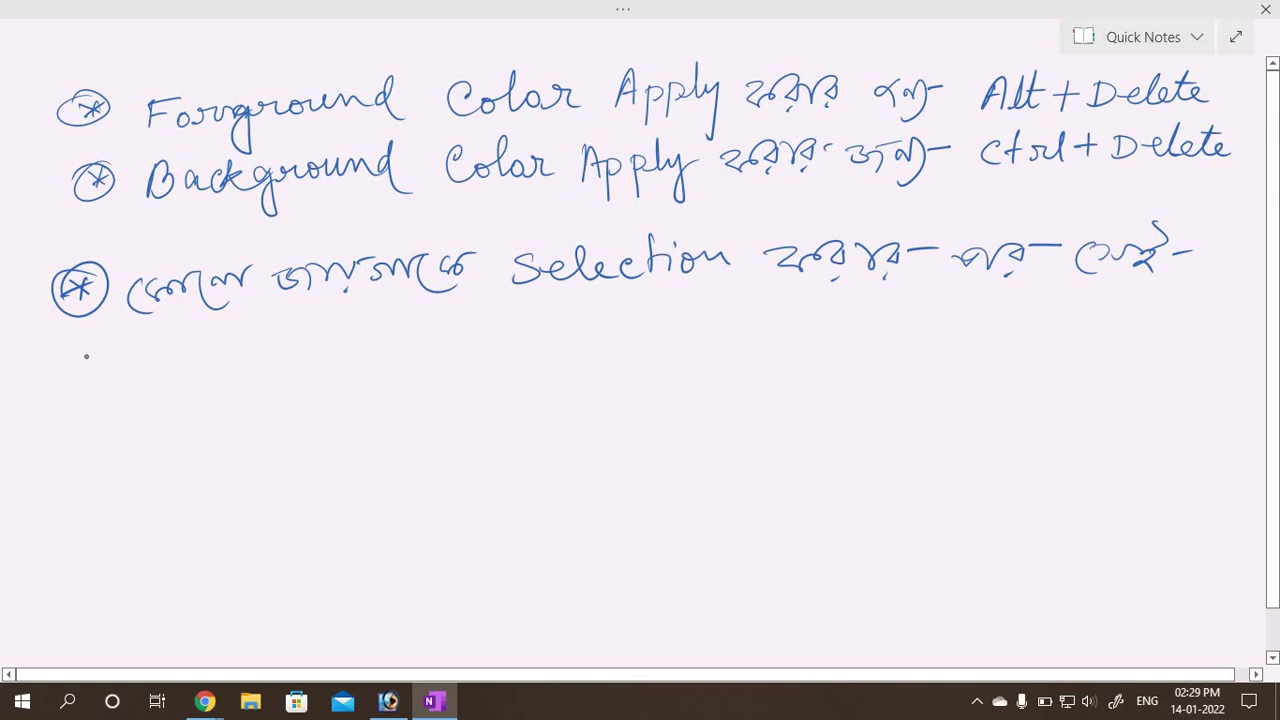
Step: Continue the note over two more lines, explaining that Alt subtracts from a Selection
mouse_move(90, 349)
left_mouse_down()
mouse_move(62, 376)
mouse_move(160, 356)
mouse_move(206, 368)
left_mouse_up()
mouse_move(196, 346)
left_mouse_down()
mouse_move(216, 344)
mouse_move(226, 366)
mouse_move(352, 332)
mouse_move(376, 340)
mouse_move(376, 328)
mouse_move(452, 350)
mouse_move(500, 326)
left_mouse_up()
left_click_drag(474, 334, 496, 300)
mouse_move(517, 348)
left_mouse_down()
mouse_move(542, 324)
mouse_move(602, 342)
mouse_move(636, 326)
mouse_move(796, 312)
mouse_move(814, 342)
mouse_move(840, 322)
mouse_move(884, 330)
mouse_move(928, 310)
mouse_move(1026, 316)
mouse_move(1018, 336)
mouse_move(1066, 304)
mouse_move(970, 322)
mouse_move(1044, 306)
mouse_move(1150, 344)
mouse_move(1150, 300)
mouse_move(1202, 306)
left_mouse_up()
left_click(820, 318)
left_click(964, 324)
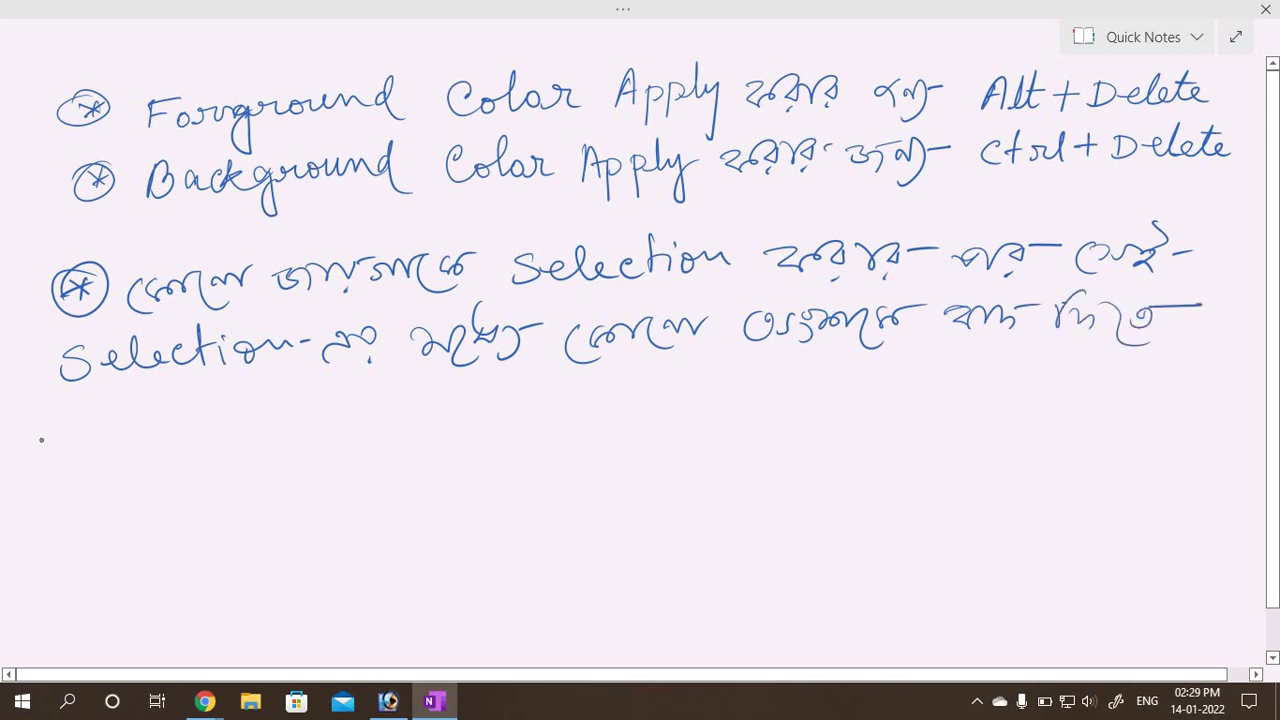
mouse_move(58, 404)
left_mouse_down()
mouse_move(56, 444)
mouse_move(112, 420)
mouse_move(126, 434)
mouse_move(150, 410)
mouse_move(180, 428)
mouse_move(198, 402)
mouse_move(231, 430)
mouse_move(256, 428)
left_mouse_up()
mouse_move(235, 416)
left_mouse_down()
mouse_move(296, 424)
mouse_move(298, 404)
mouse_move(350, 428)
mouse_move(370, 396)
mouse_move(440, 394)
mouse_move(480, 414)
mouse_move(478, 388)
mouse_move(474, 410)
mouse_move(576, 380)
mouse_move(598, 402)
mouse_move(720, 396)
left_mouse_up()
mouse_move(736, 356)
left_mouse_down()
mouse_move(746, 390)
mouse_move(752, 364)
left_mouse_up()
left_click_drag(754, 376, 778, 388)
mouse_move(774, 380)
left_mouse_down()
mouse_move(876, 386)
mouse_move(936, 356)
mouse_move(948, 392)
mouse_move(1000, 386)
left_mouse_up()
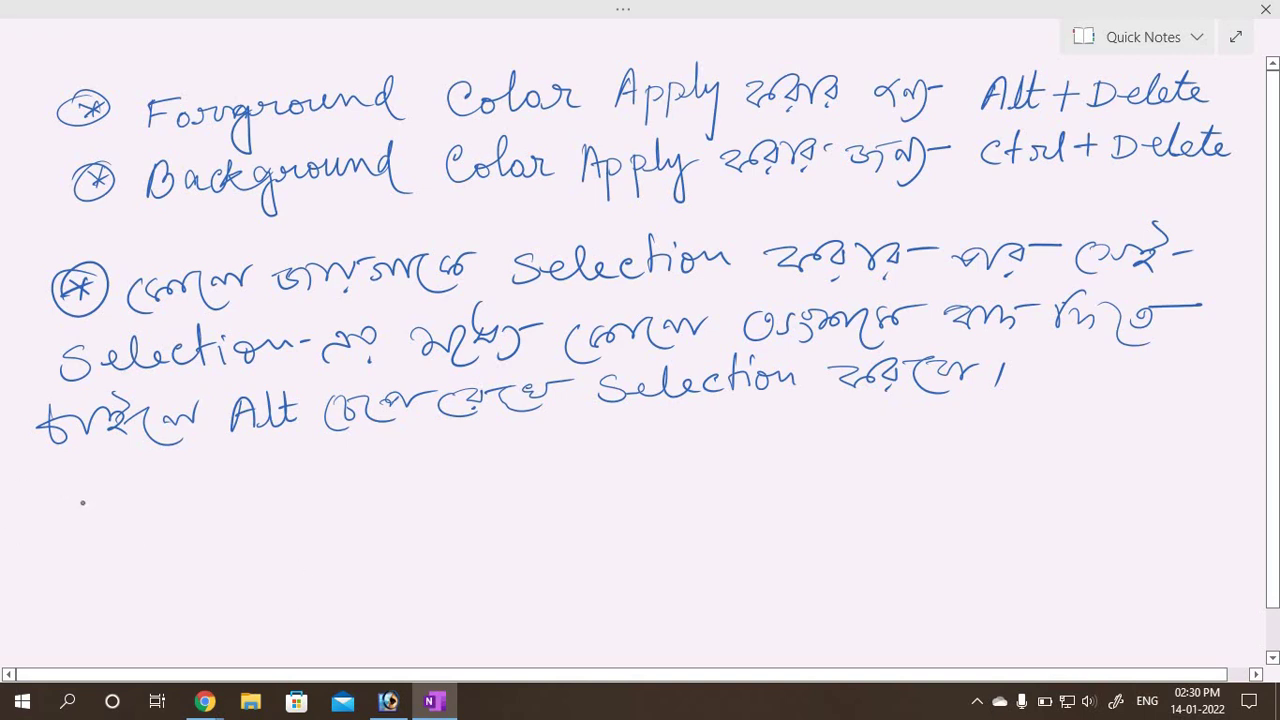
Step: Draw a circled-asterisk bullet for the next note
left_click_drag(58, 490, 84, 504)
mouse_move(82, 486)
left_mouse_down()
mouse_move(70, 506)
mouse_move(82, 478)
left_mouse_up()
left_click_drag(52, 488, 60, 506)
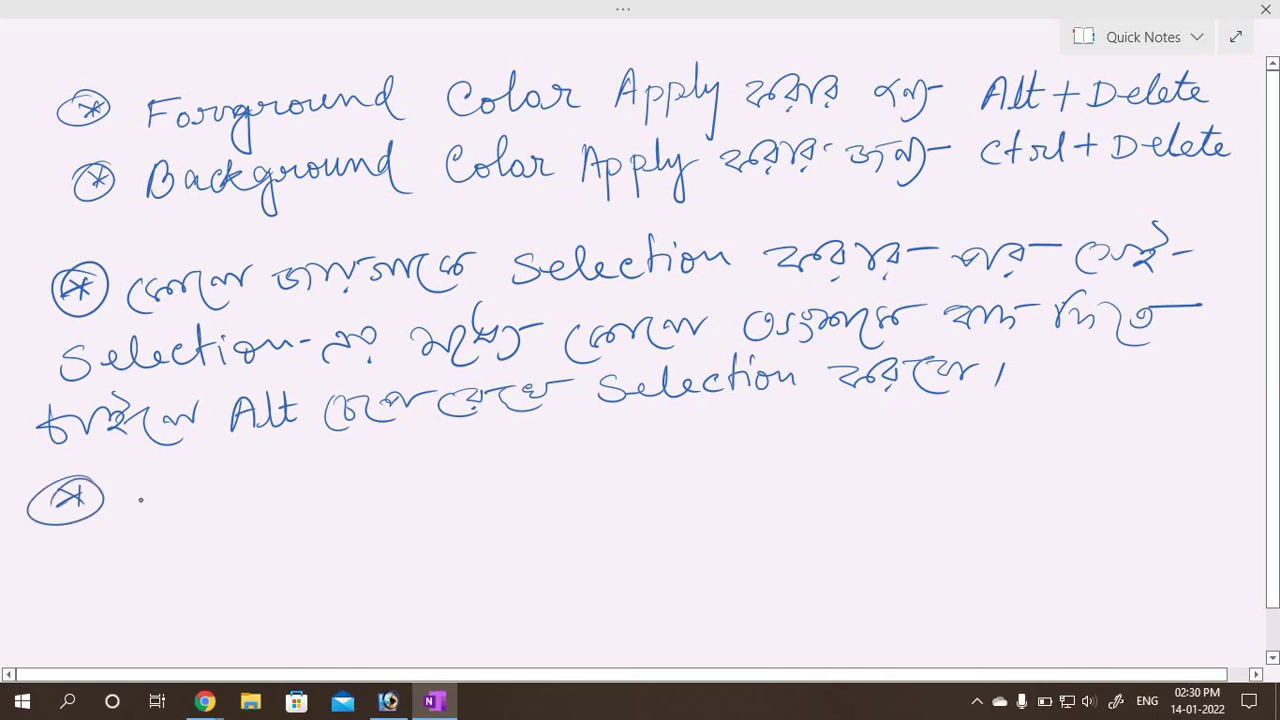
Step: Handwrite the Bengali Selection note beside the fourth bullet, continuing onto the next line
mouse_move(150, 490)
left_mouse_down()
mouse_move(124, 514)
mouse_move(262, 500)
mouse_move(280, 482)
mouse_move(292, 496)
mouse_move(382, 488)
mouse_move(472, 464)
mouse_move(478, 482)
mouse_move(556, 480)
mouse_move(630, 456)
left_mouse_up()
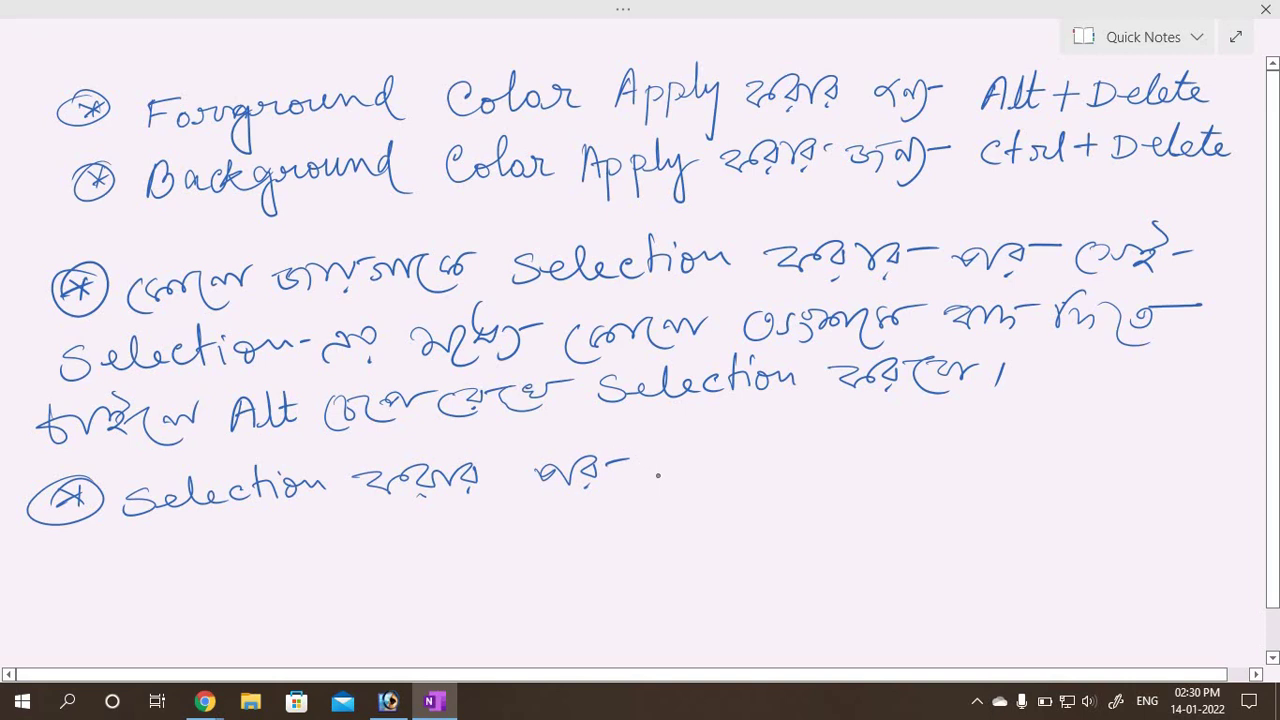
left_click_drag(642, 476, 700, 458)
mouse_move(712, 462)
left_mouse_down()
mouse_move(872, 452)
mouse_move(928, 472)
mouse_move(1020, 450)
mouse_move(1078, 468)
mouse_move(1100, 450)
mouse_move(1152, 448)
mouse_move(1190, 482)
mouse_move(1230, 450)
left_mouse_up()
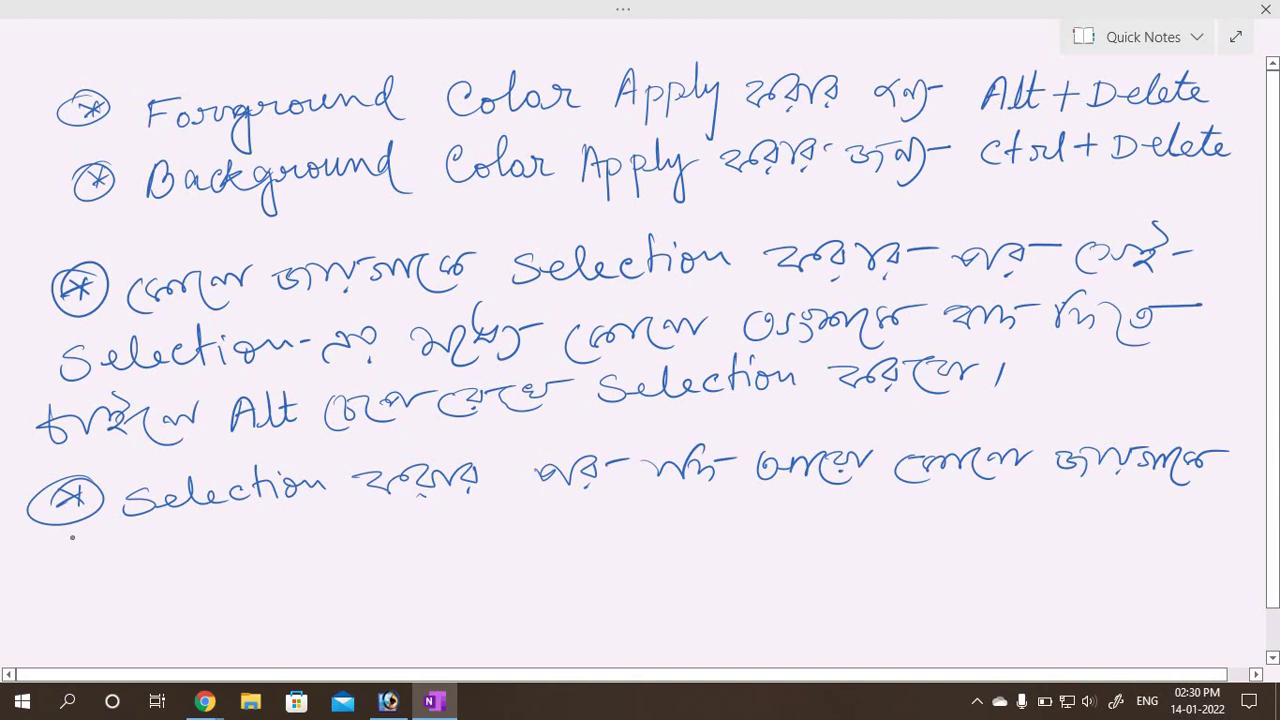
mouse_move(70, 537)
left_mouse_down()
mouse_move(90, 556)
mouse_move(188, 550)
left_mouse_up()
mouse_move(190, 522)
left_mouse_down()
mouse_move(204, 550)
mouse_move(206, 534)
mouse_move(210, 548)
mouse_move(356, 546)
mouse_move(428, 518)
mouse_move(462, 546)
mouse_move(530, 514)
mouse_move(588, 534)
left_mouse_up()
mouse_move(598, 522)
left_mouse_down()
mouse_move(670, 512)
mouse_move(640, 510)
left_mouse_up()
left_click_drag(678, 510, 682, 512)
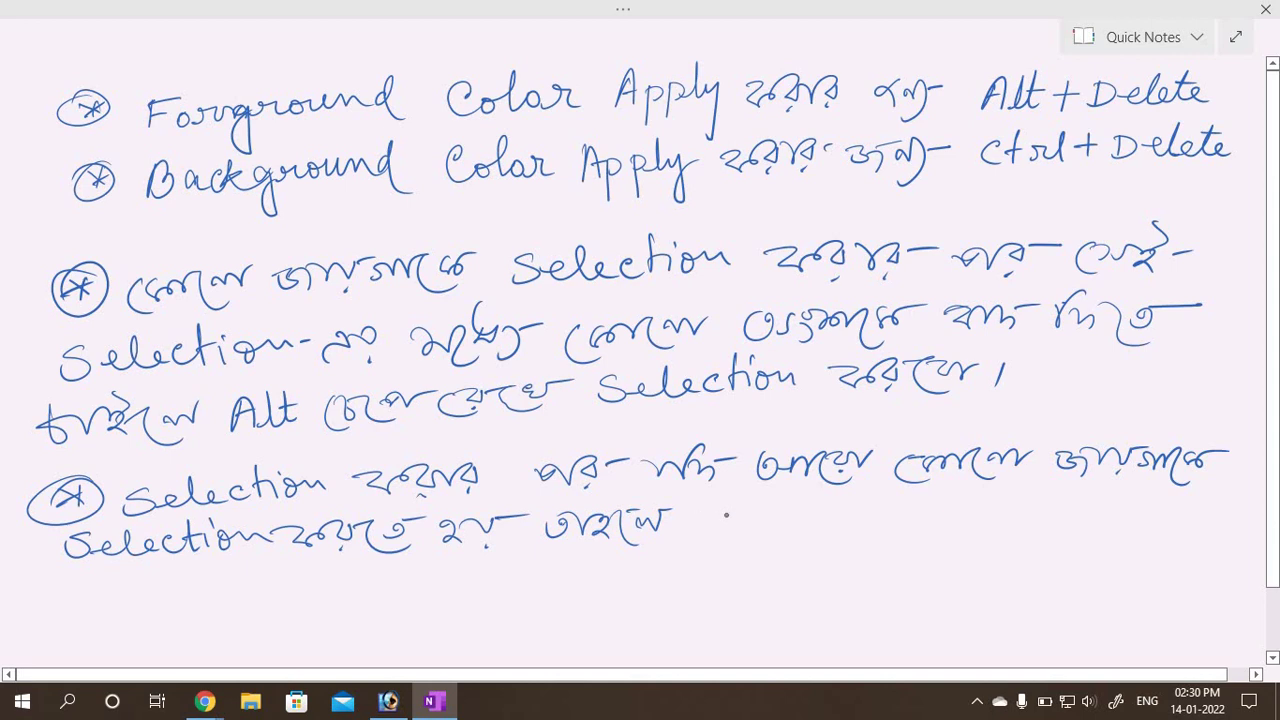
Step: Write that holding Shift lets you Select another area, ending with a Bengali full stop
mouse_move(734, 508)
left_mouse_down()
mouse_move(708, 532)
mouse_move(760, 532)
left_mouse_up()
left_click_drag(768, 516, 781, 546)
left_click(782, 506)
left_click_drag(775, 521, 810, 536)
mouse_move(802, 511)
left_mouse_down()
mouse_move(878, 534)
mouse_move(910, 504)
mouse_move(878, 518)
mouse_move(958, 504)
mouse_move(1004, 530)
mouse_move(1022, 508)
mouse_move(1060, 530)
mouse_move(1062, 510)
mouse_move(1072, 518)
left_mouse_up()
left_click(988, 508)
left_click_drag(1070, 503, 1156, 516)
left_click_drag(1158, 512, 1196, 520)
left_click_drag(1190, 510, 1220, 508)
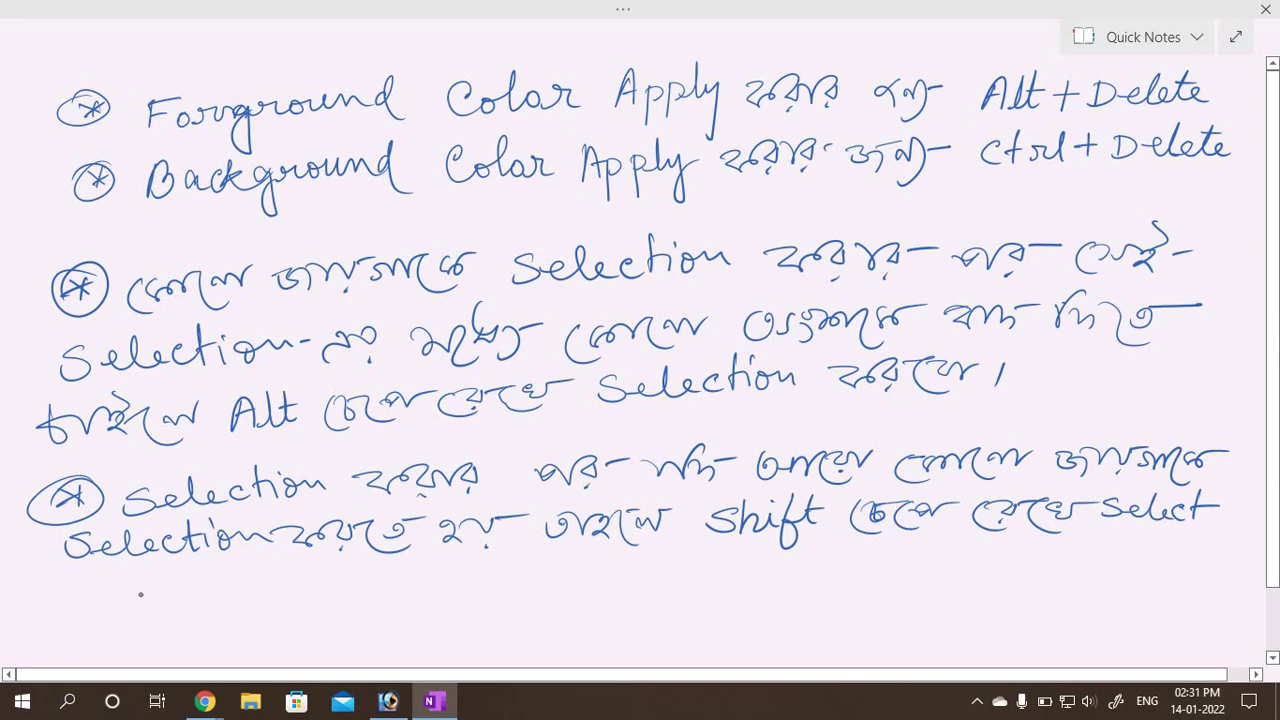
mouse_move(80, 588)
left_mouse_down()
mouse_move(198, 602)
mouse_move(210, 580)
mouse_move(224, 588)
left_mouse_up()
left_click_drag(251, 566, 250, 588)
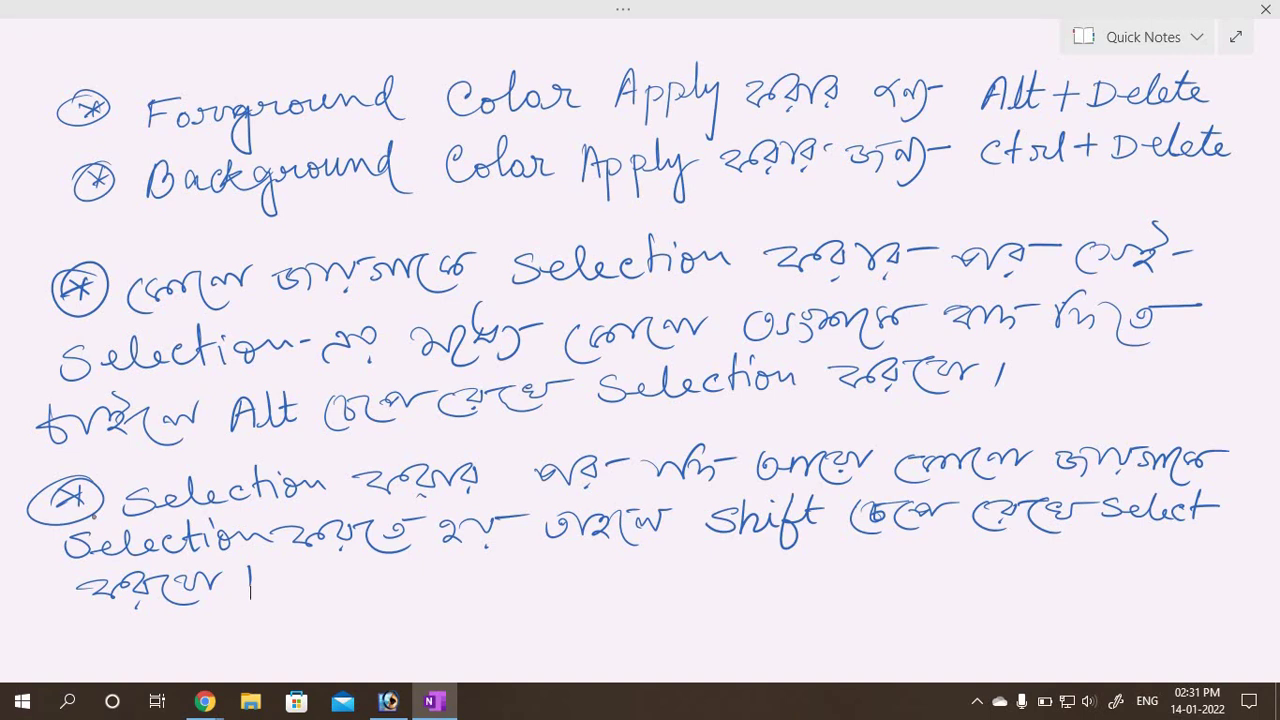
Step: Draw a circled-asterisk bullet and handwrite 'Inverse Selection' beside it
left_click_drag(45, 622, 72, 640)
mouse_move(57, 614)
left_mouse_down()
mouse_move(55, 647)
mouse_move(46, 636)
mouse_move(76, 620)
mouse_move(126, 622)
mouse_move(116, 652)
mouse_move(146, 648)
left_mouse_up()
mouse_move(138, 648)
left_mouse_down()
mouse_move(234, 622)
mouse_move(296, 626)
mouse_move(320, 644)
mouse_move(450, 632)
left_mouse_up()
left_click(186, 640)
mouse_move(462, 598)
left_mouse_down()
mouse_move(470, 634)
mouse_move(472, 609)
left_mouse_up()
mouse_move(492, 616)
left_mouse_down()
mouse_move(484, 626)
mouse_move(628, 616)
mouse_move(612, 632)
left_mouse_up()
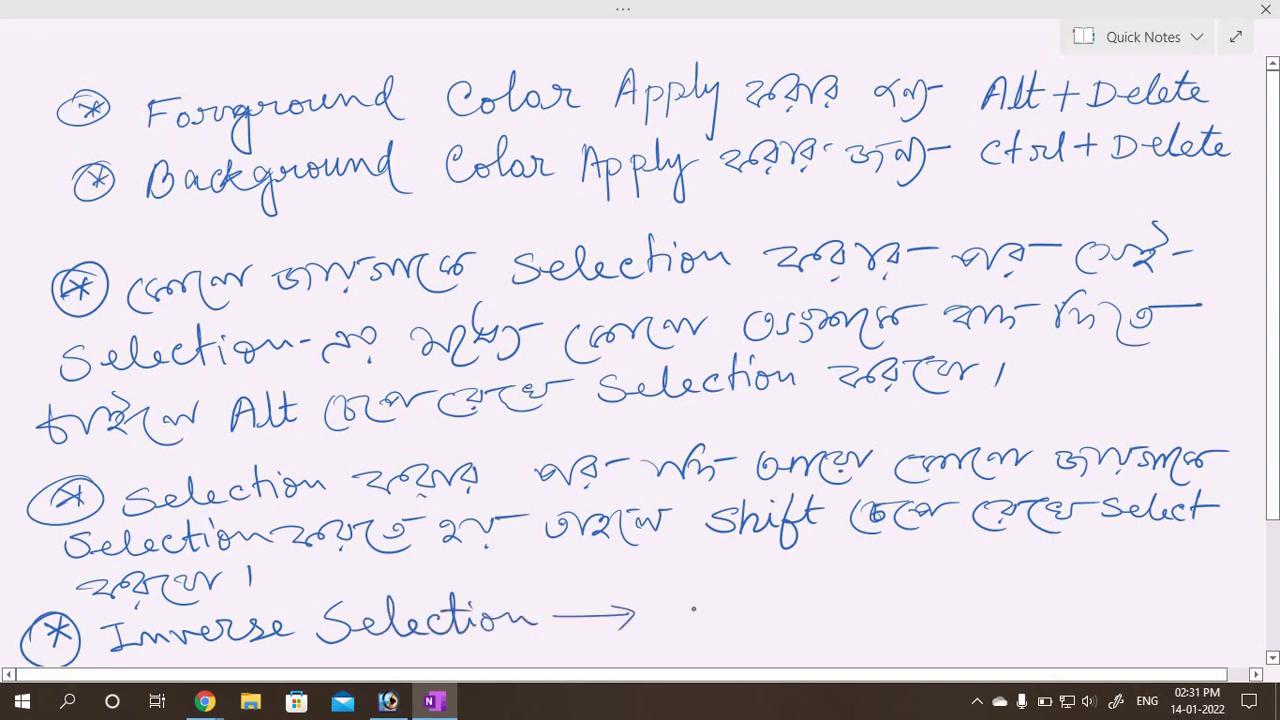
Step: Write the shortcut Ctrl + Shift + I after the arrow
left_click_drag(690, 614, 706, 630)
mouse_move(692, 617)
left_mouse_down()
mouse_move(742, 612)
mouse_move(762, 592)
mouse_move(814, 606)
mouse_move(796, 626)
left_mouse_up()
mouse_move(856, 598)
left_mouse_down()
mouse_move(838, 622)
mouse_move(898, 614)
mouse_move(904, 632)
mouse_move(918, 604)
left_mouse_up()
mouse_move(926, 582)
left_mouse_down()
mouse_move(932, 618)
mouse_move(942, 596)
mouse_move(984, 603)
left_mouse_up()
mouse_move(970, 590)
left_mouse_down()
mouse_move(968, 616)
mouse_move(1006, 594)
left_mouse_up()
left_click_drag(1004, 592, 1014, 614)
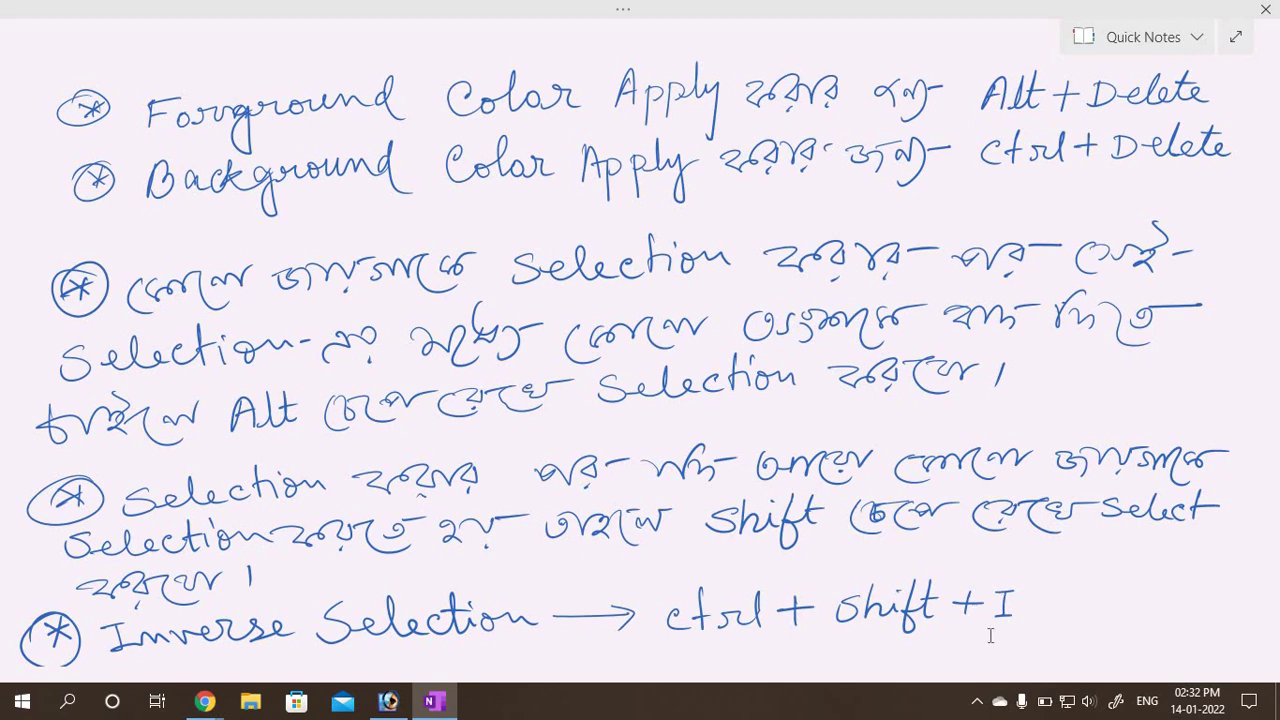
Step: Handwrite a Bengali explanation line under the Inverse Selection bullet and begin a second line
scroll(990, 635, "down", 3)
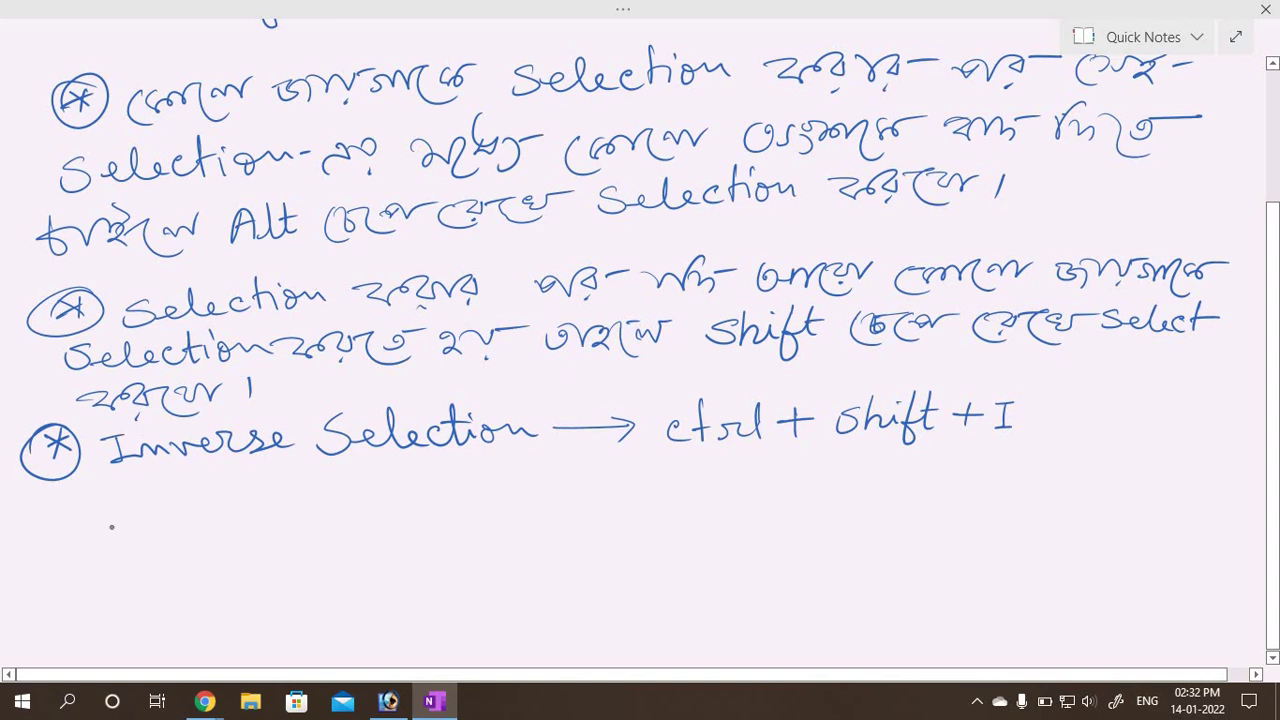
mouse_move(113, 502)
left_mouse_down()
mouse_move(138, 515)
mouse_move(96, 522)
mouse_move(178, 506)
mouse_move(404, 506)
mouse_move(444, 486)
mouse_move(460, 500)
mouse_move(566, 508)
mouse_move(564, 494)
mouse_move(668, 490)
mouse_move(702, 468)
mouse_move(744, 494)
left_mouse_up()
mouse_move(748, 458)
left_mouse_down()
mouse_move(752, 494)
mouse_move(848, 466)
mouse_move(886, 484)
left_mouse_up()
mouse_move(866, 488)
left_mouse_down()
mouse_move(876, 500)
mouse_move(934, 498)
mouse_move(942, 464)
mouse_move(996, 488)
mouse_move(1090, 444)
mouse_move(1112, 482)
mouse_move(1186, 458)
left_mouse_up()
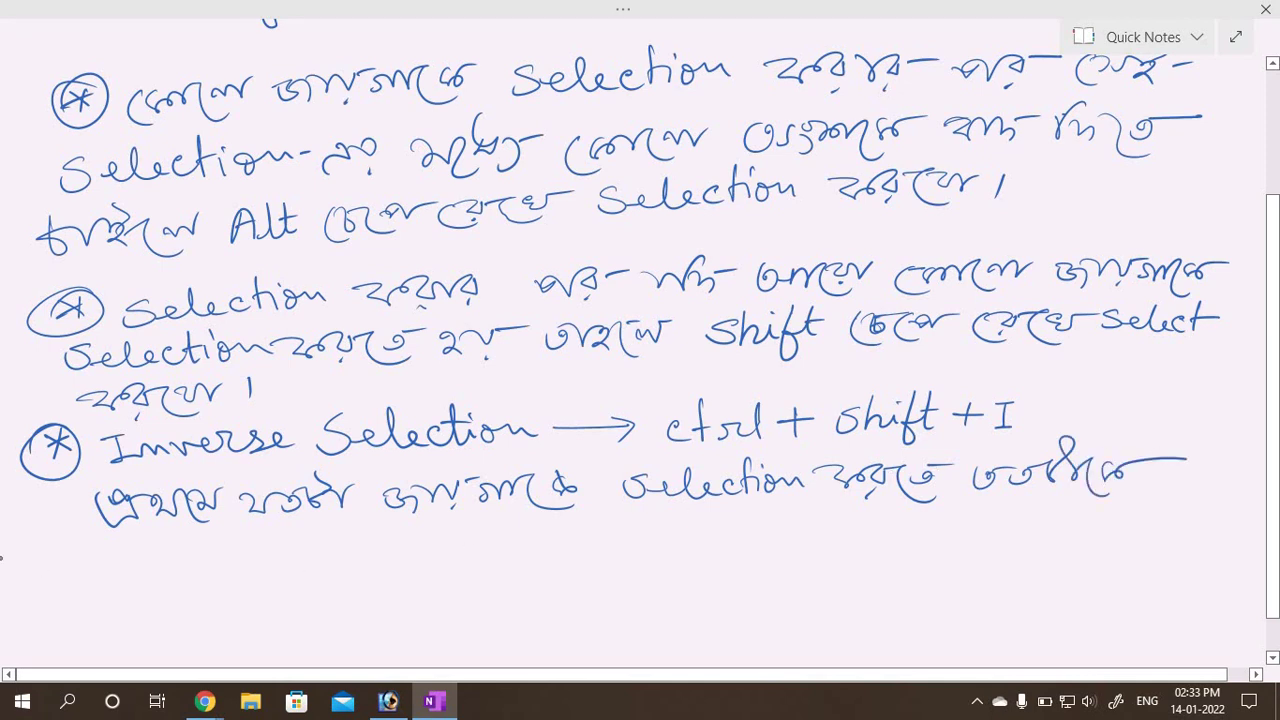
mouse_move(40, 548)
left_mouse_down()
mouse_move(100, 566)
mouse_move(158, 534)
mouse_move(210, 576)
mouse_move(242, 536)
mouse_move(322, 550)
mouse_move(328, 526)
mouse_move(346, 570)
mouse_move(383, 534)
mouse_move(402, 556)
mouse_move(490, 542)
mouse_move(522, 560)
mouse_move(576, 528)
mouse_move(606, 548)
mouse_move(676, 524)
mouse_move(688, 540)
mouse_move(749, 513)
mouse_move(768, 544)
mouse_move(808, 540)
left_mouse_up()
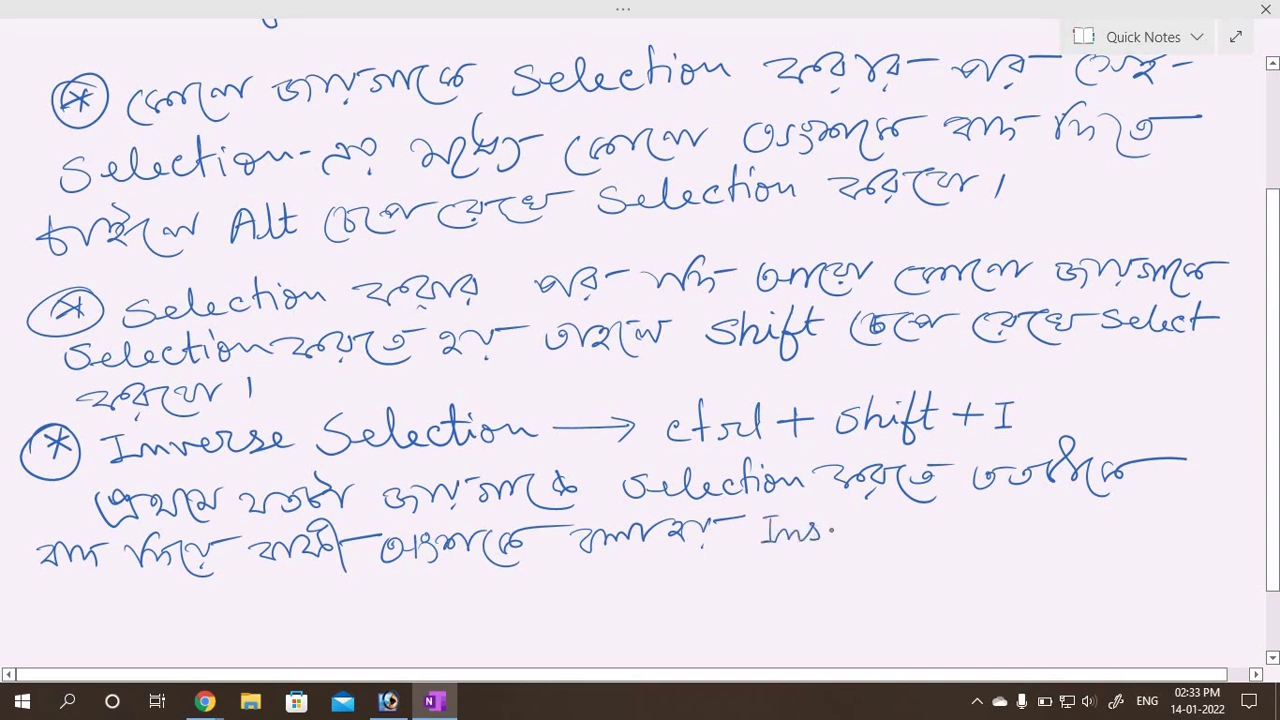
Step: Erase the abbreviated 'Ins' and finish the note with the words 'Inverse Selection'
right_click(822, 521)
left_click(828, 535)
mouse_move(828, 535)
left_mouse_down()
mouse_move(822, 545)
mouse_move(868, 522)
mouse_move(892, 536)
mouse_move(1030, 530)
mouse_move(1068, 500)
mouse_move(1084, 528)
mouse_move(1076, 512)
mouse_move(1150, 520)
left_mouse_up()
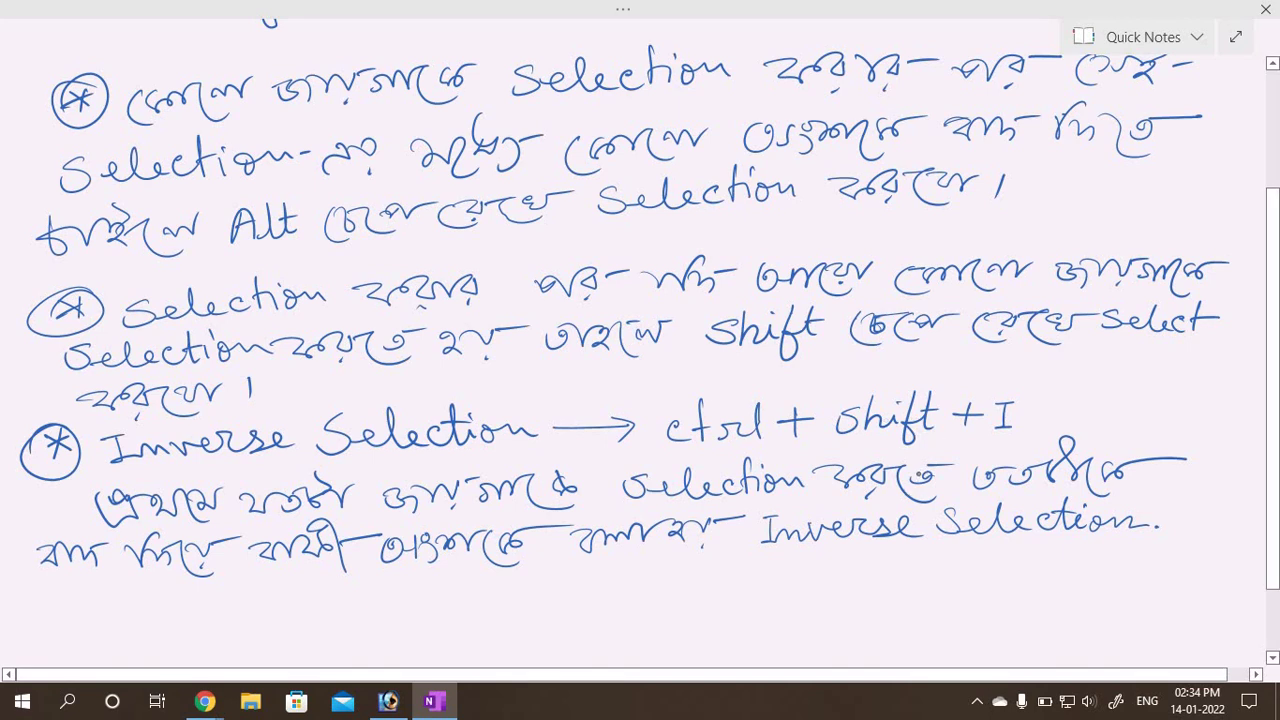
left_click_drag(926, 477, 950, 466)
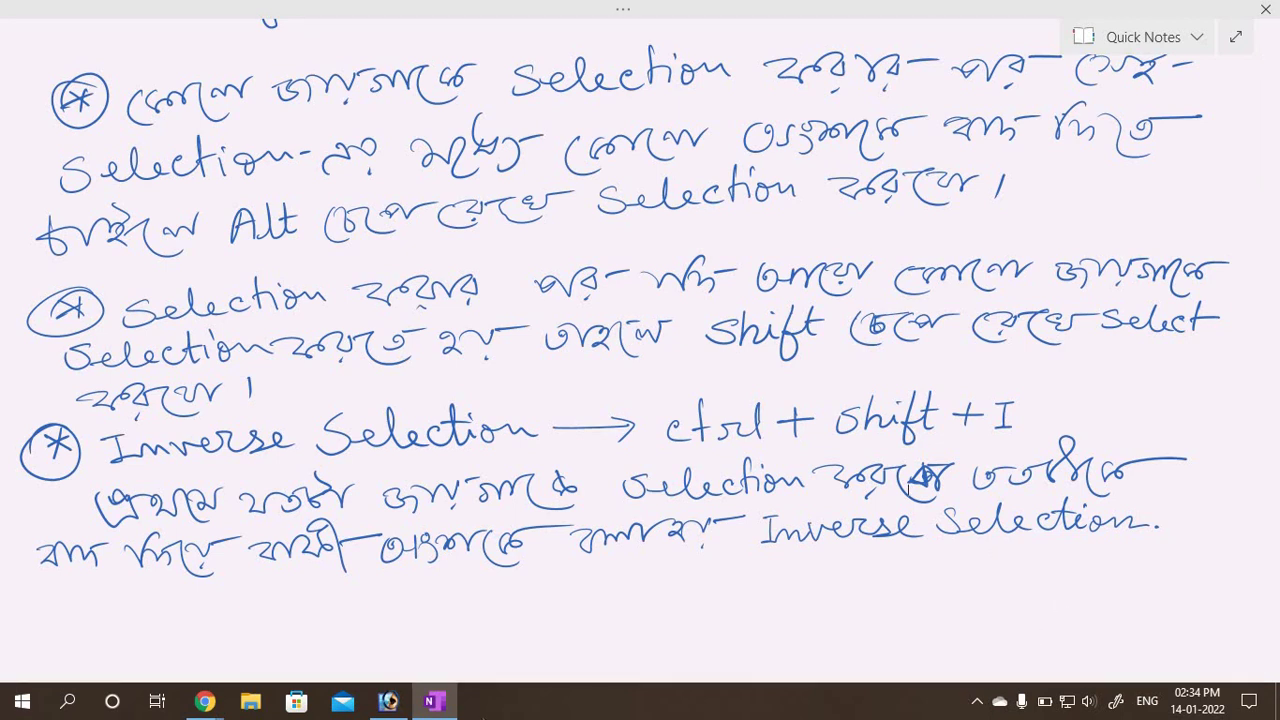
Step: Back in Photoshop, change the background colour from red to bright green 00FF18
left_click(390, 700)
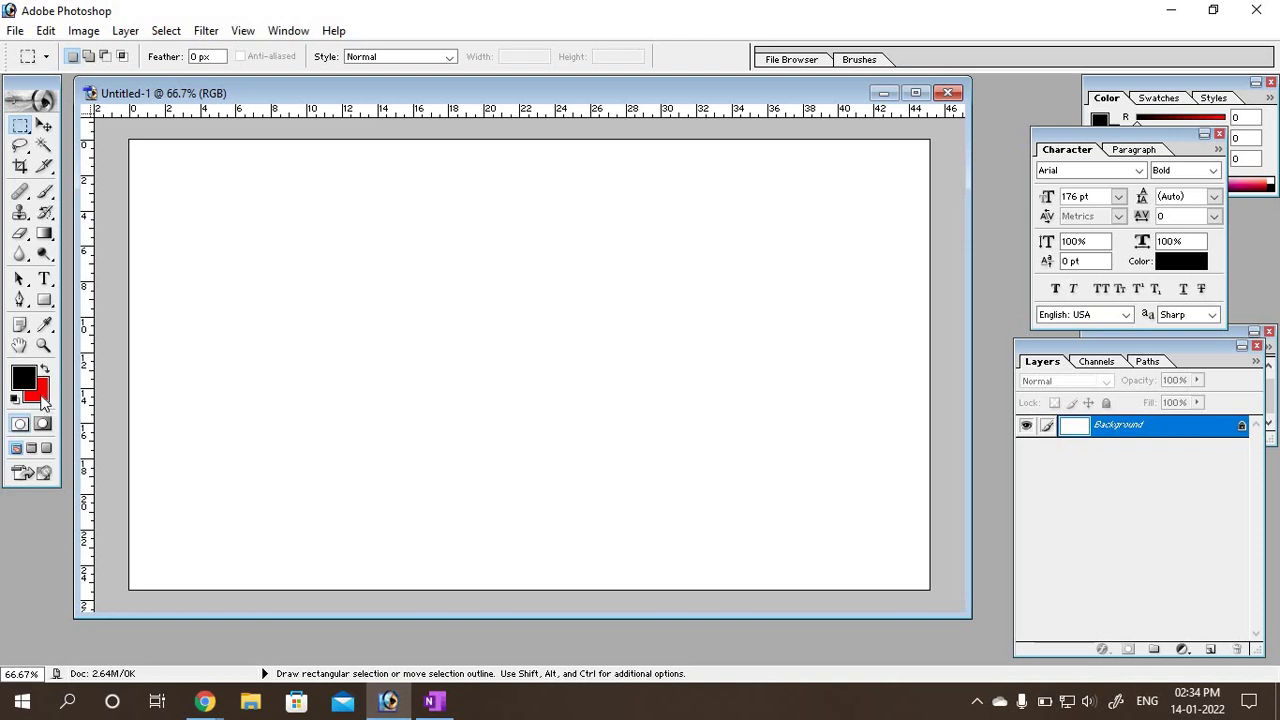
left_click(40, 392)
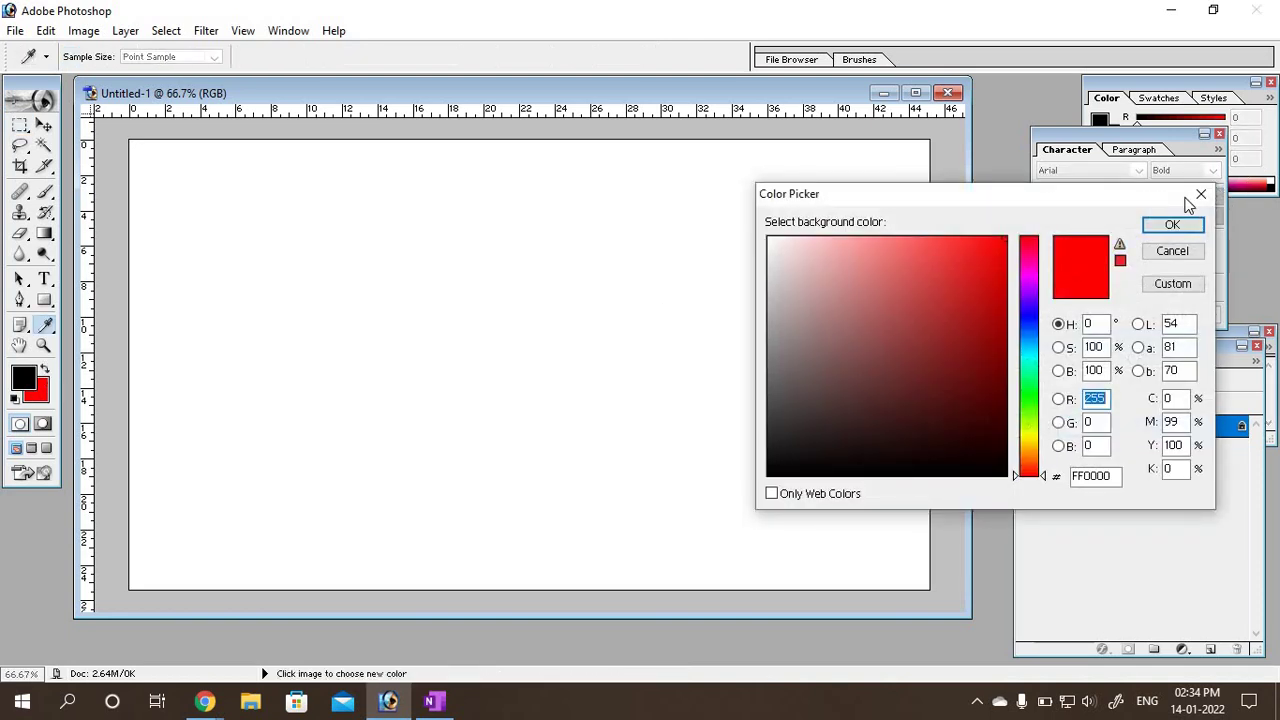
left_click(1201, 194)
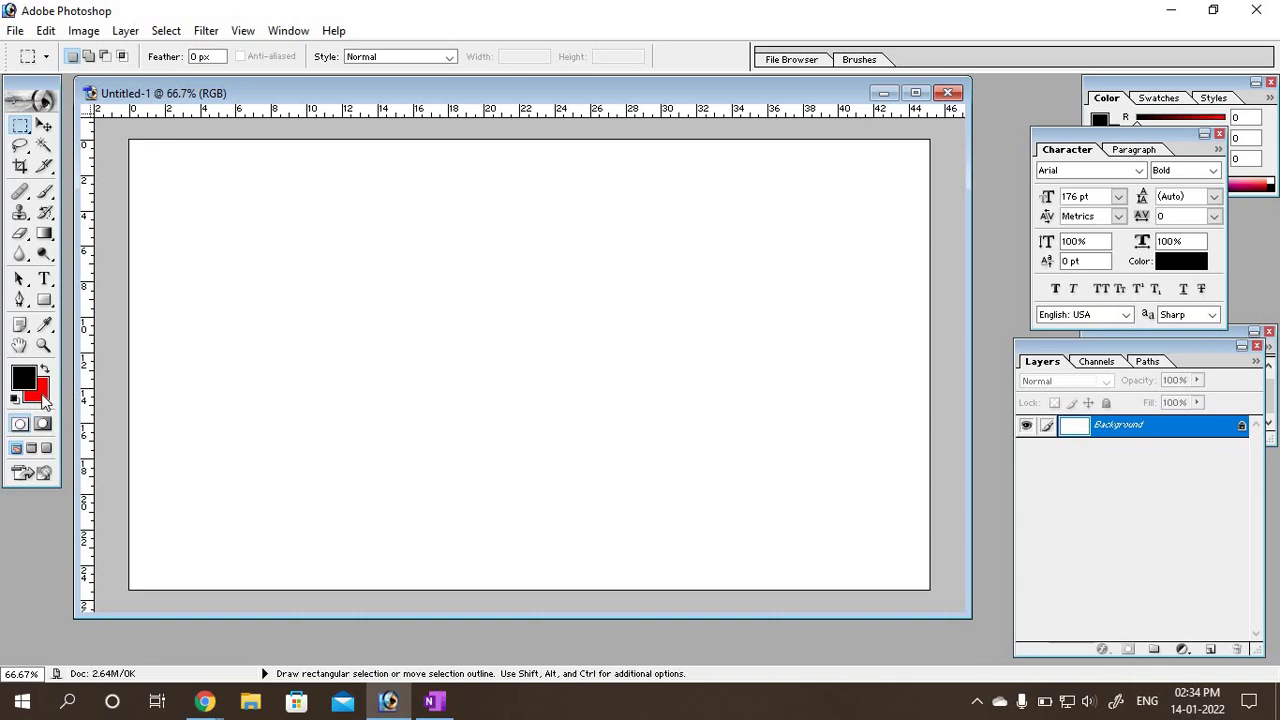
left_click(40, 396)
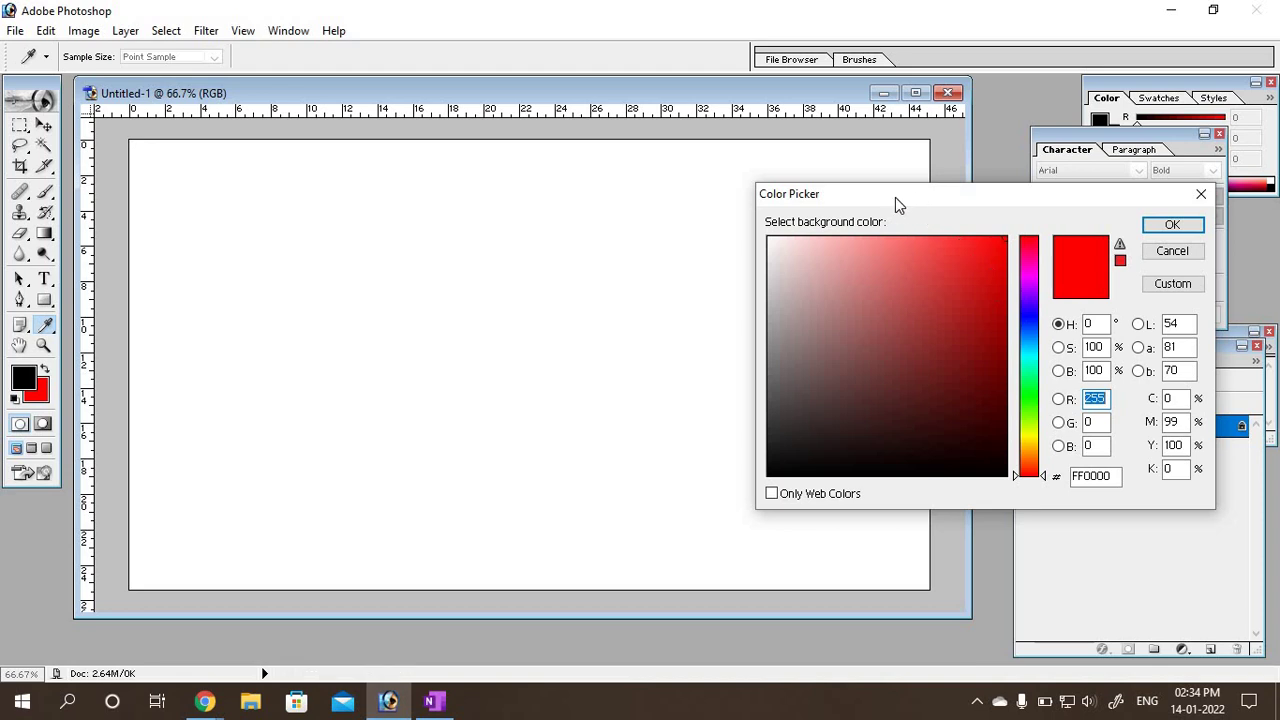
left_click_drag(895, 197, 363, 192)
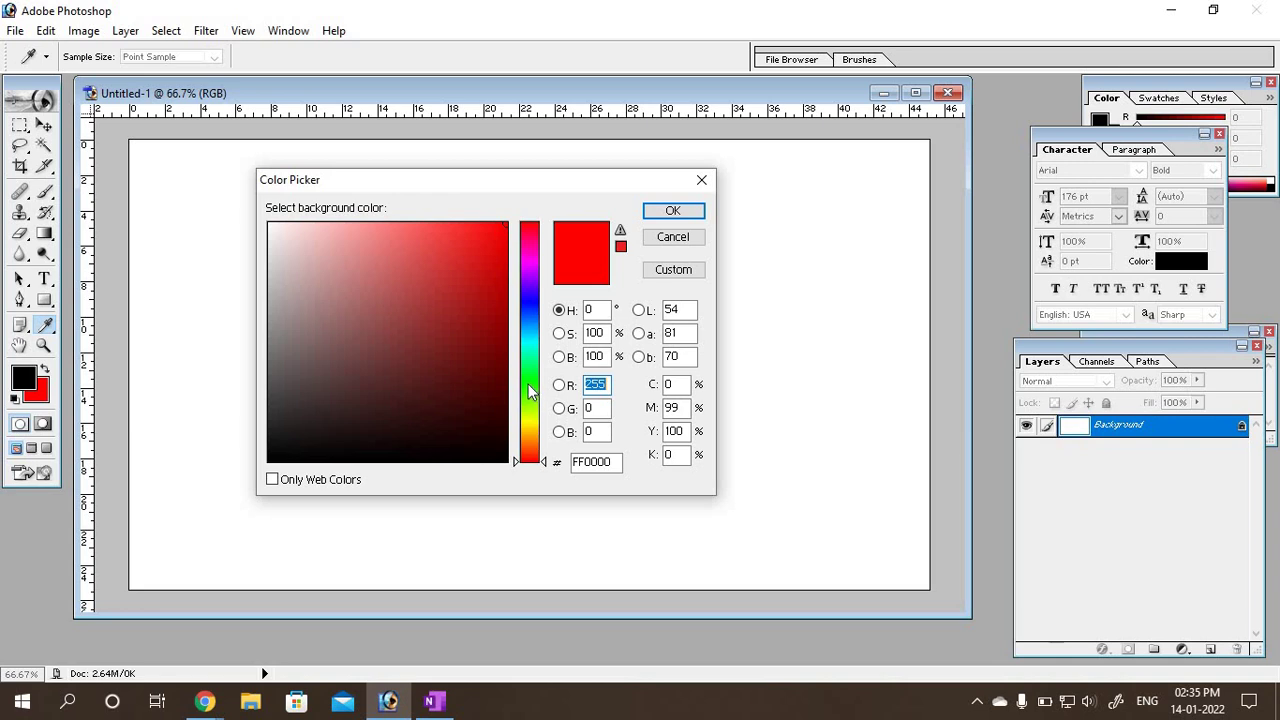
left_click(529, 385)
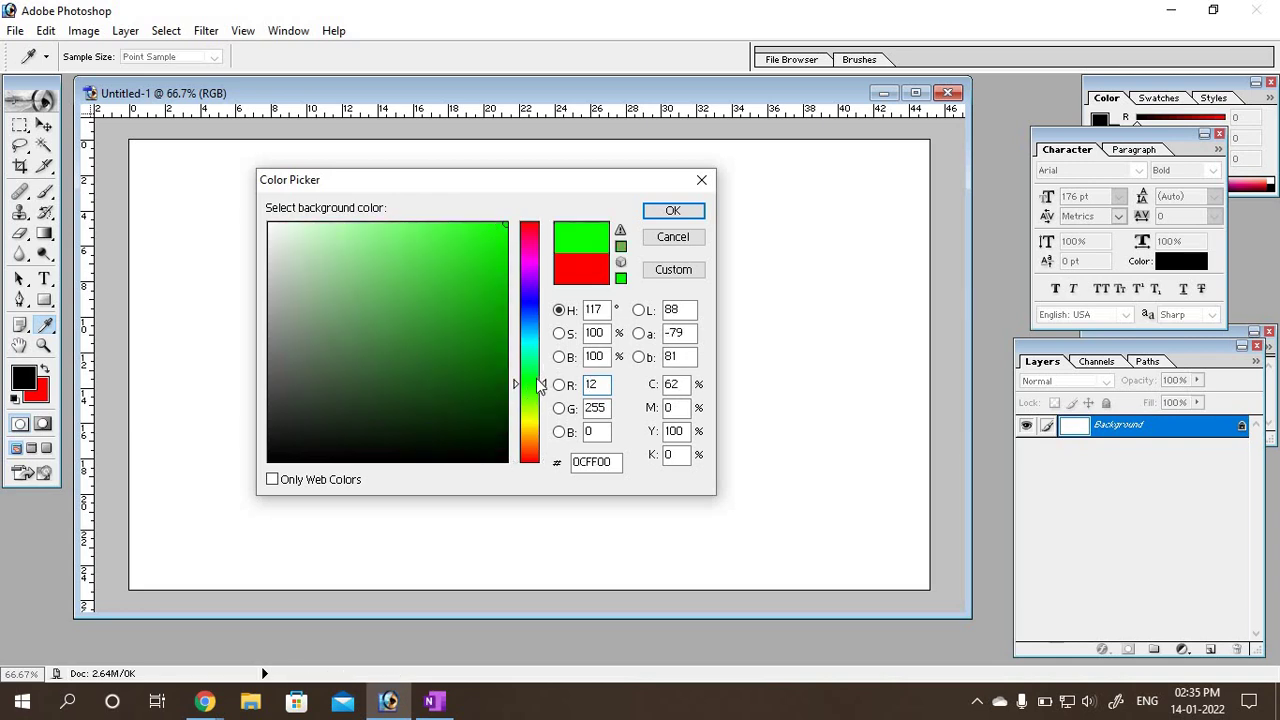
left_click(540, 379)
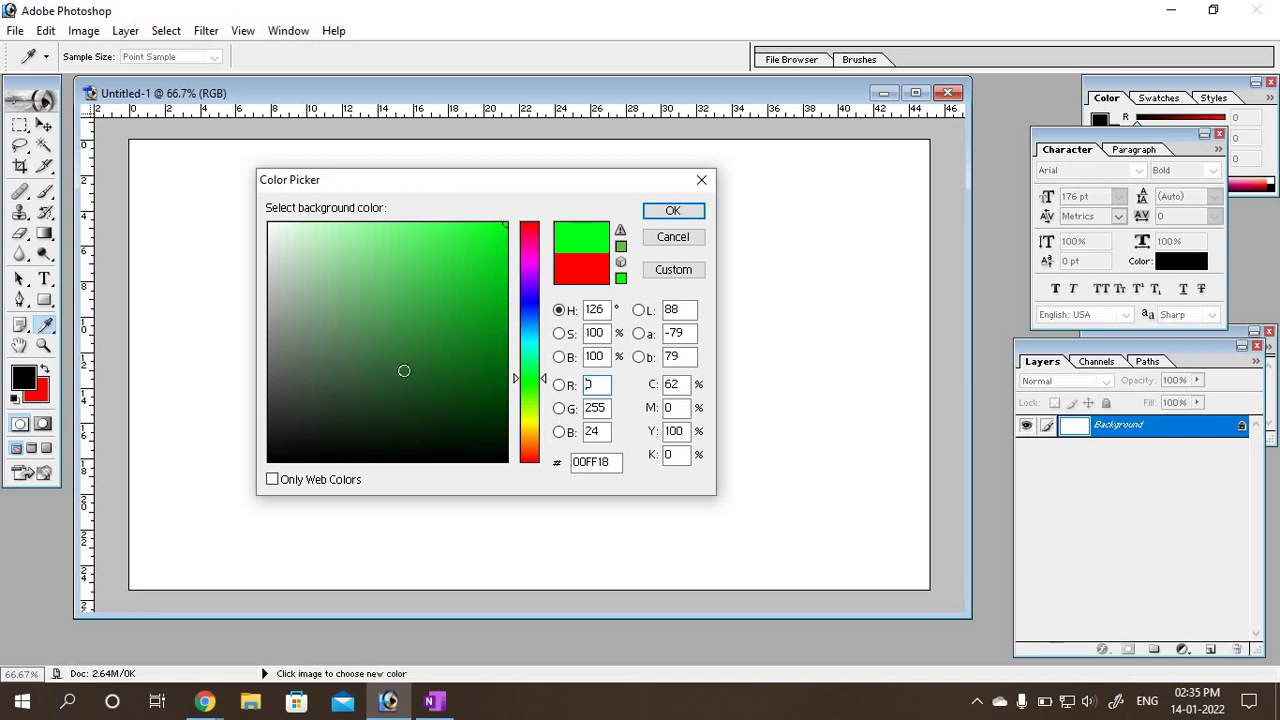
left_click(427, 361)
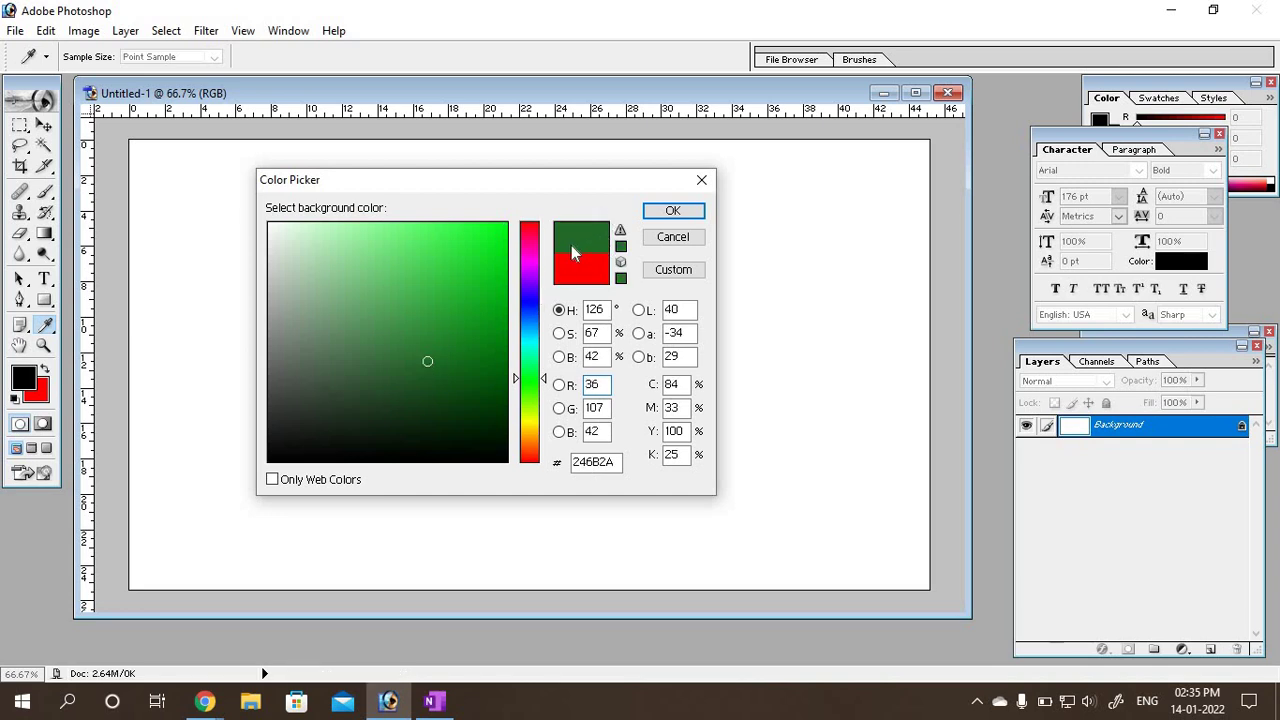
left_click_drag(450, 276, 467, 280)
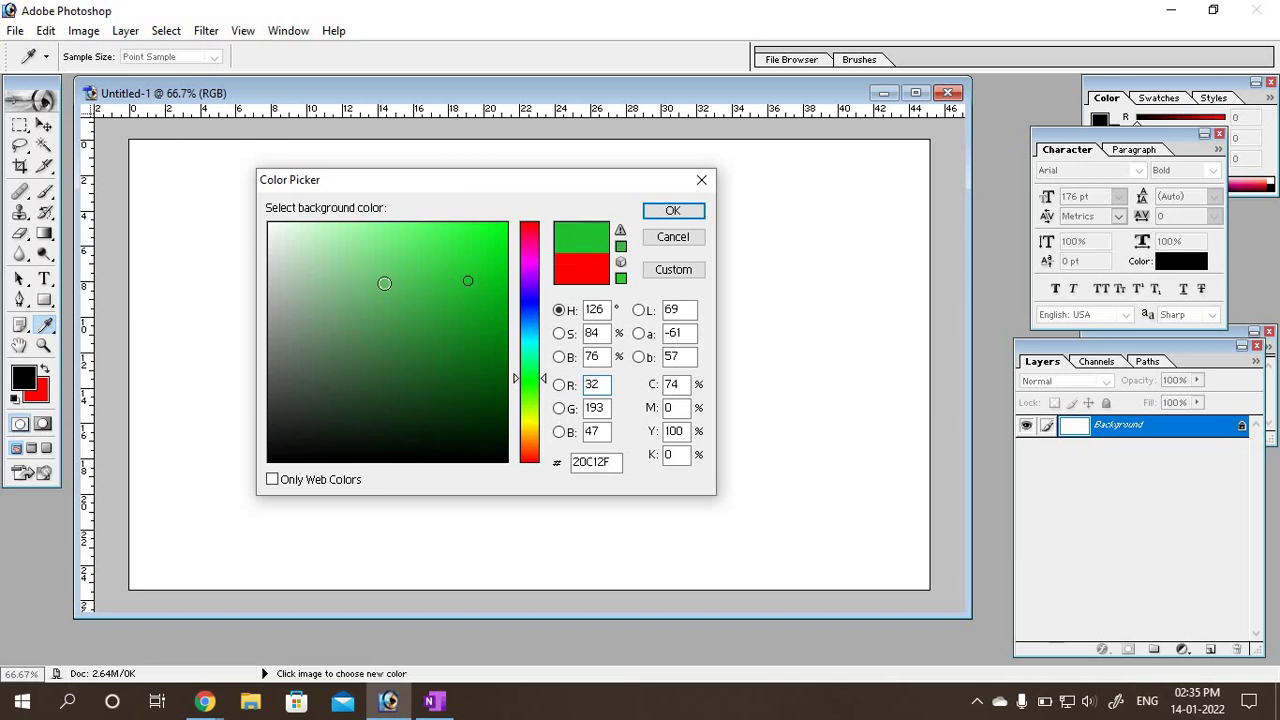
left_click_drag(450, 262, 527, 229)
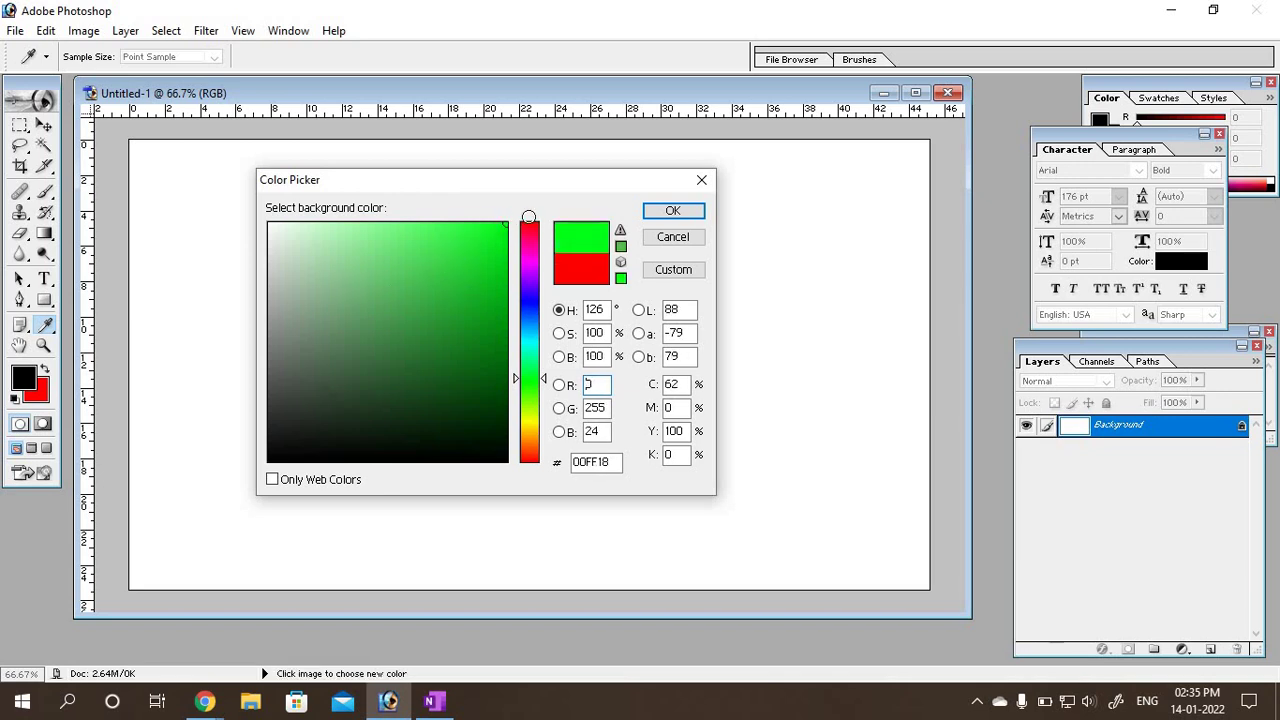
mouse_move(414, 224)
left_mouse_down()
mouse_move(318, 221)
mouse_move(423, 270)
mouse_move(510, 221)
left_mouse_up()
left_click(673, 213)
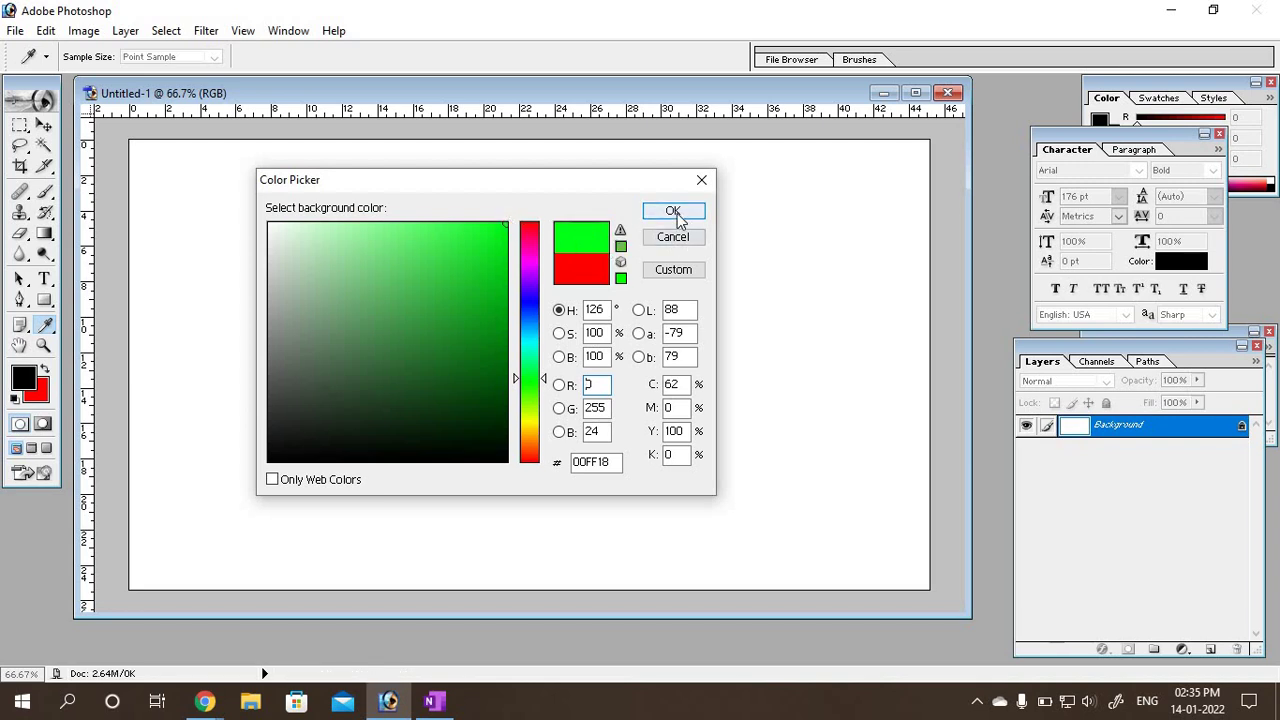
Step: Replace the black foreground colour with pure bright yellow FFF000
left_click(25, 378)
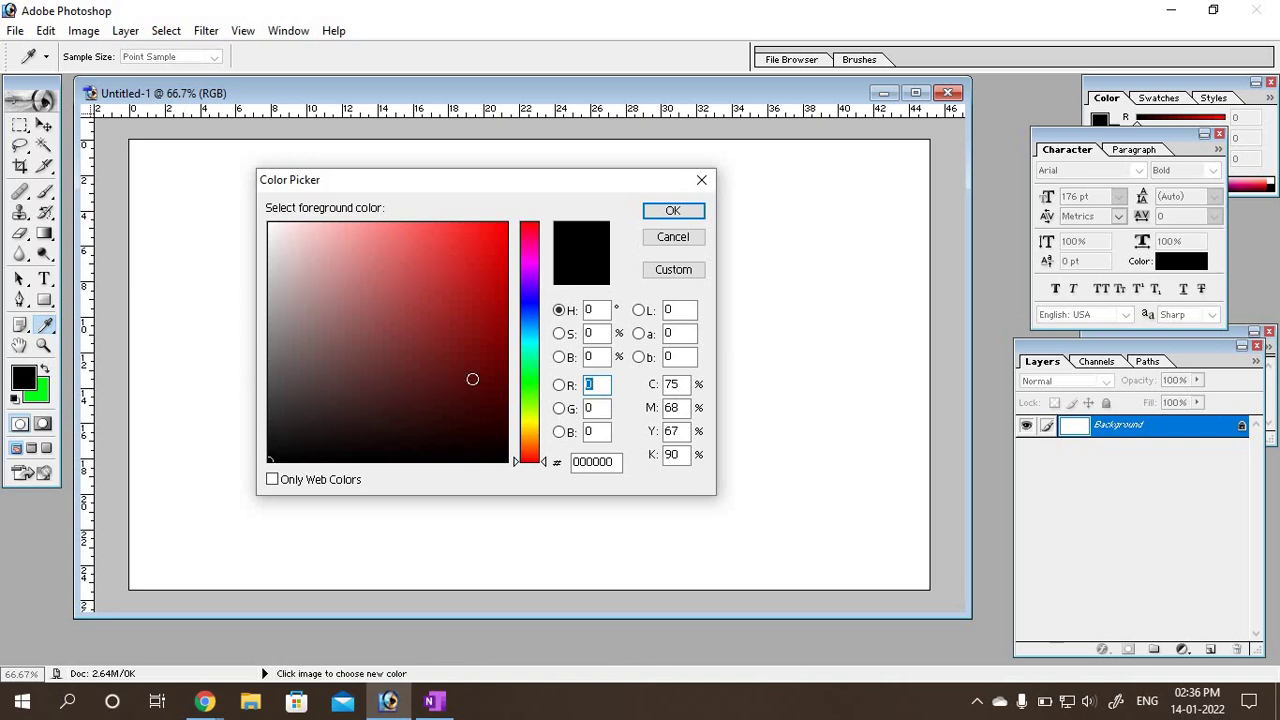
left_click(530, 425)
left_click(507, 224)
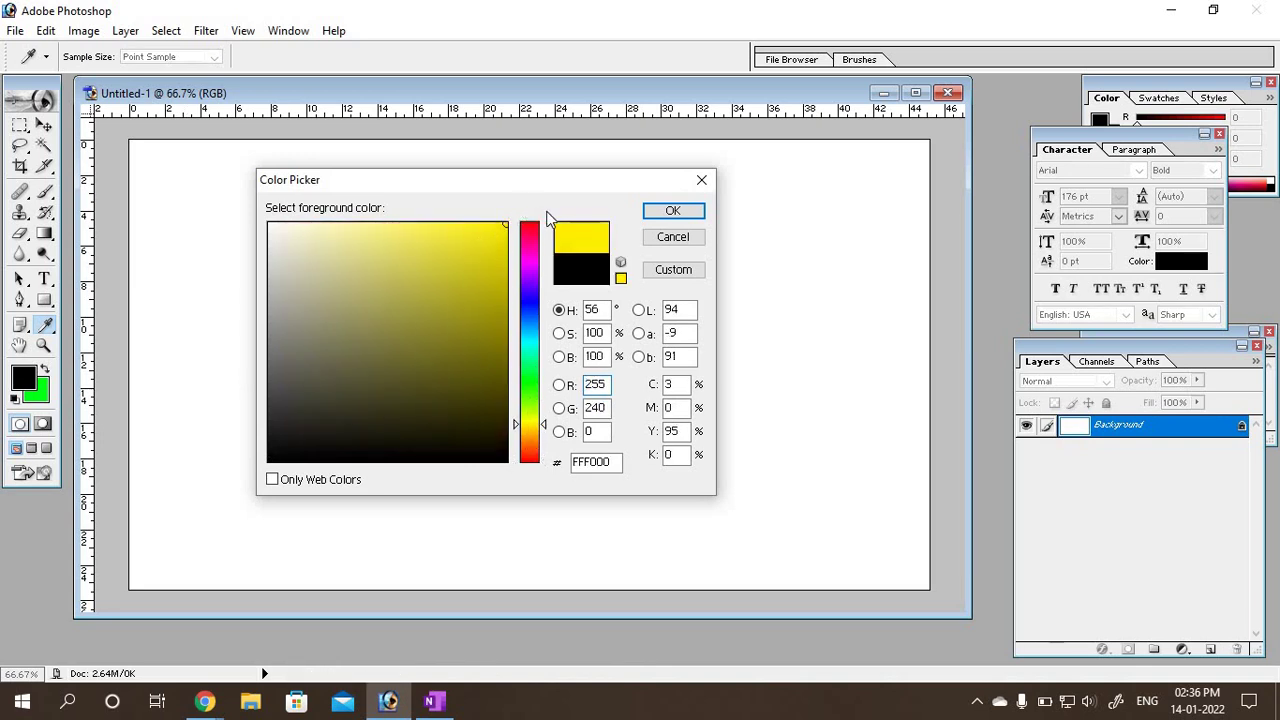
left_click(673, 211)
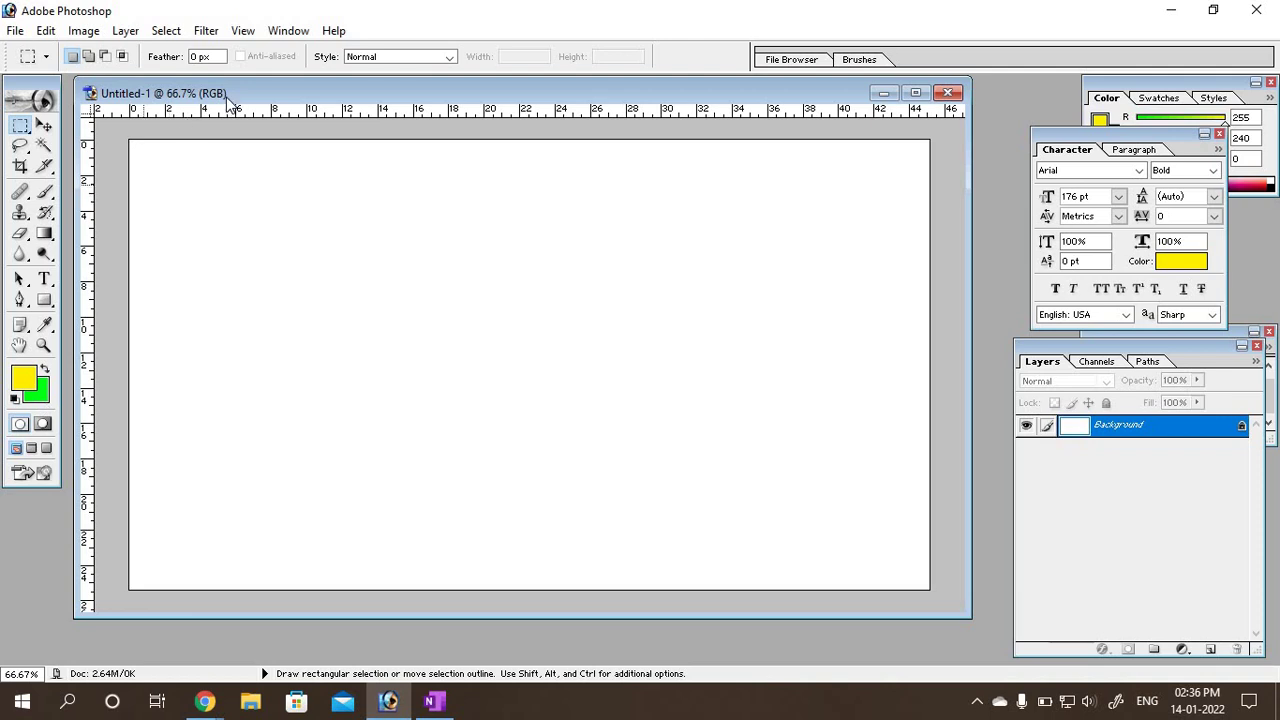
Step: Fill the canvas alternately with background green and foreground yellow, finishing on solid yellow
left_click_drag(243, 94, 248, 101)
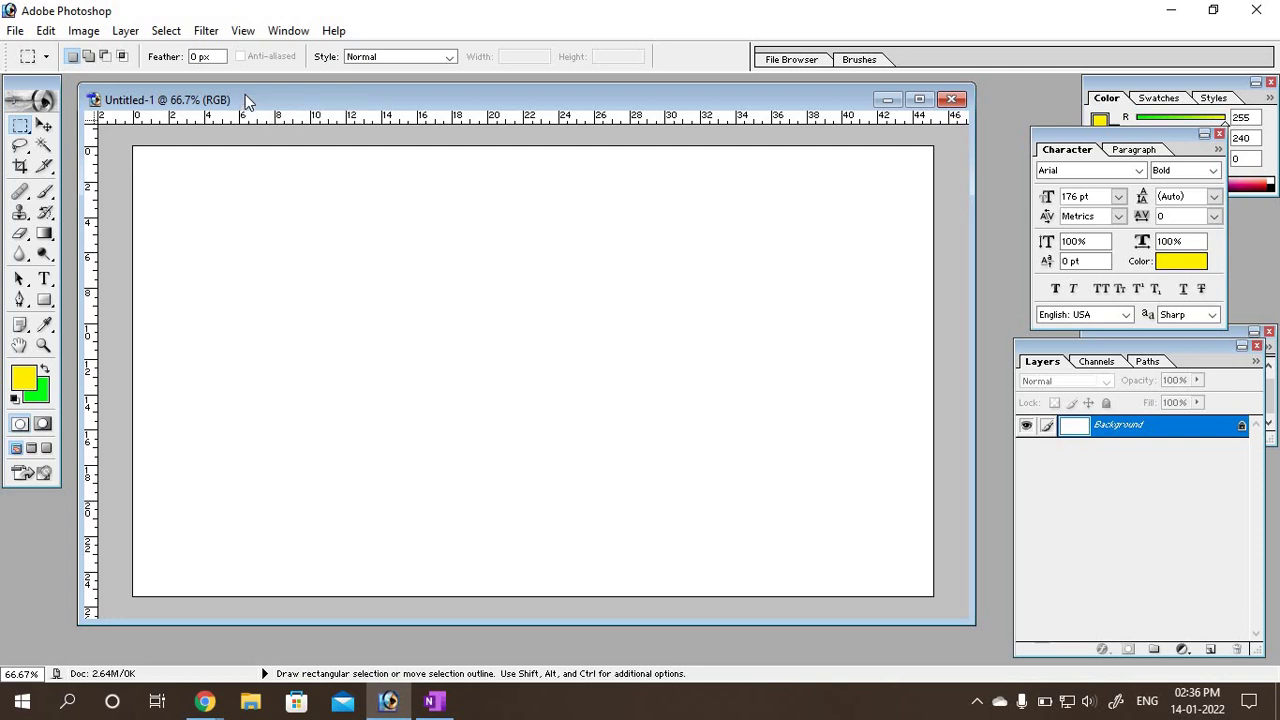
key("ctrl")
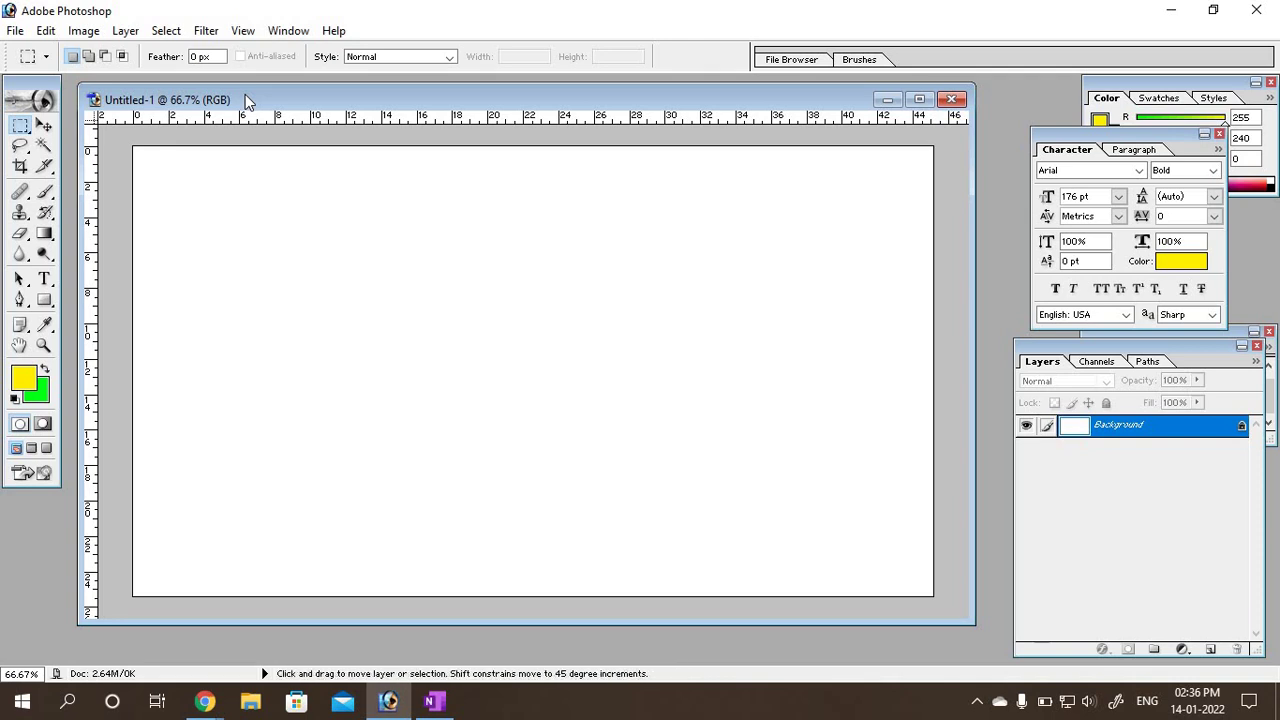
key("ctrl+BackSpace")
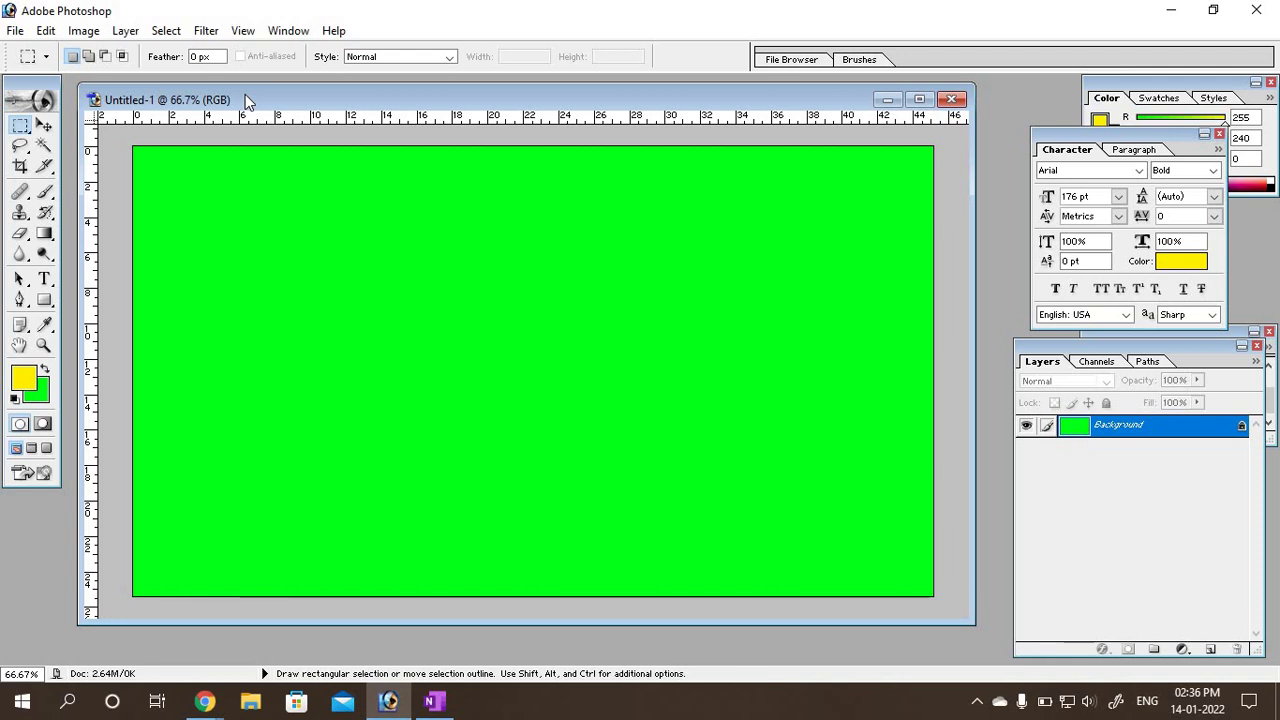
key("ctrl")
key("alt")
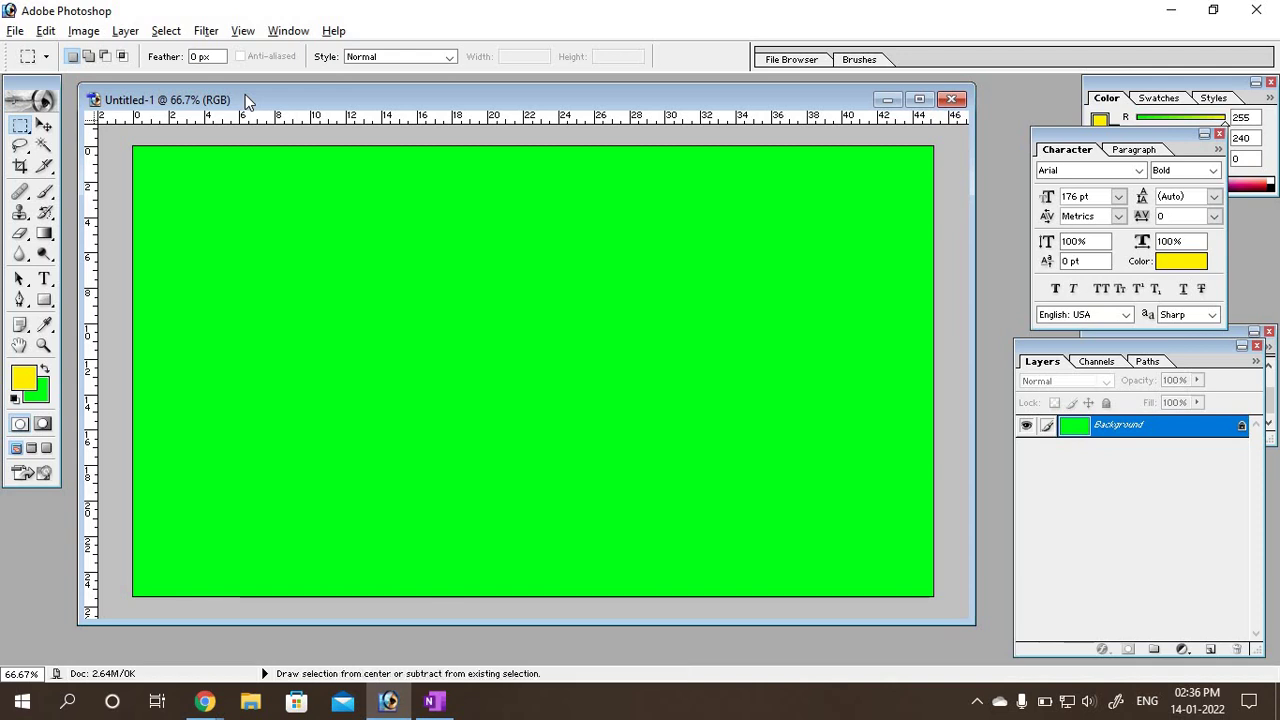
key("alt+BackSpace")
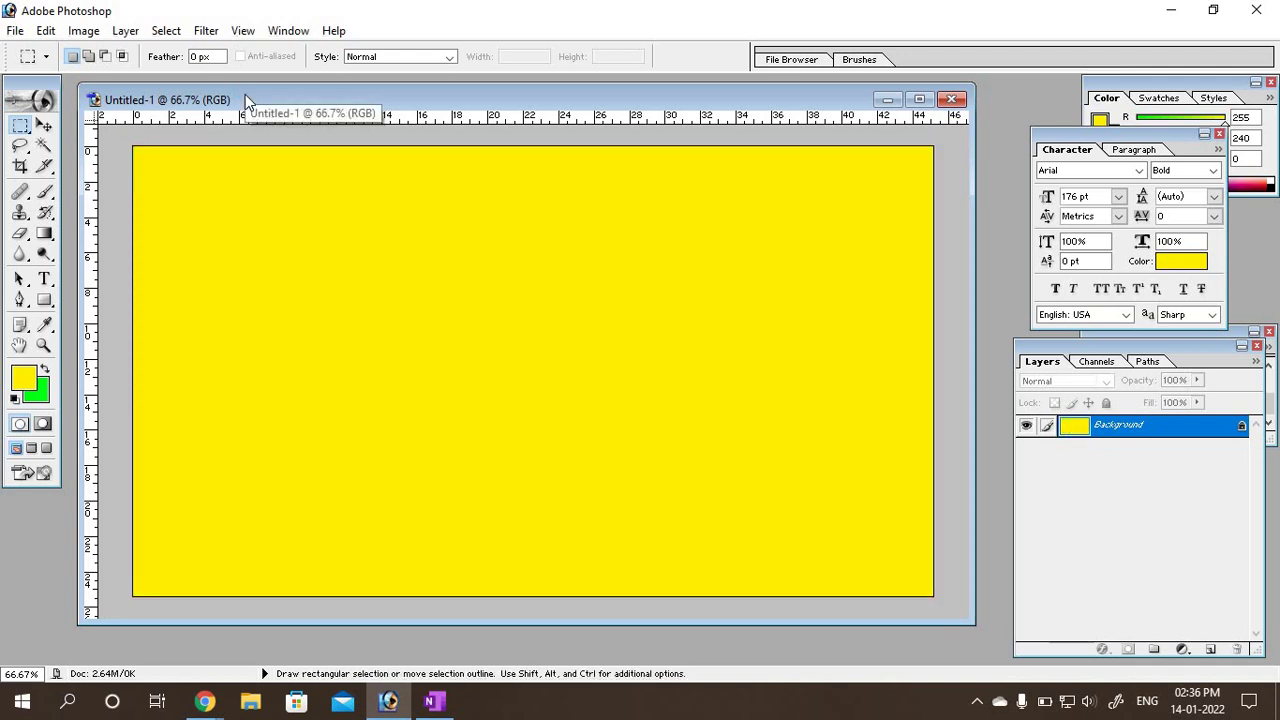
key("ctrl")
key("ctrl+BackSpace")
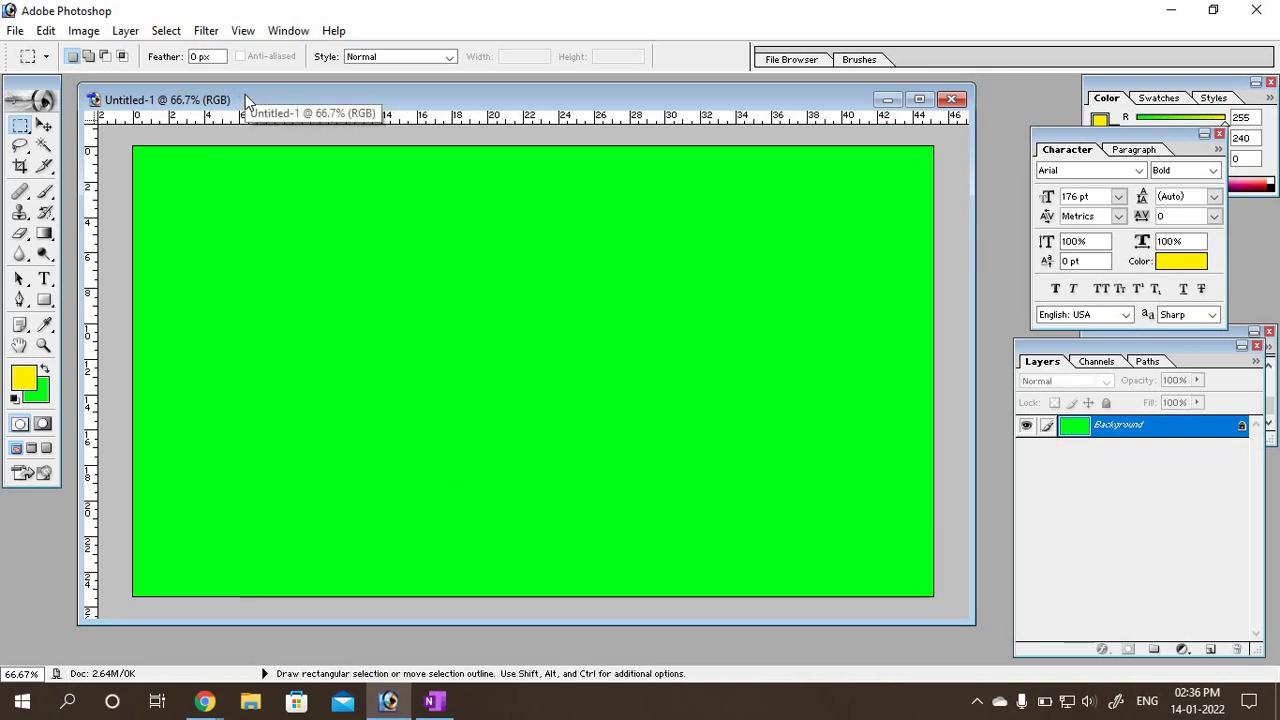
key("alt")
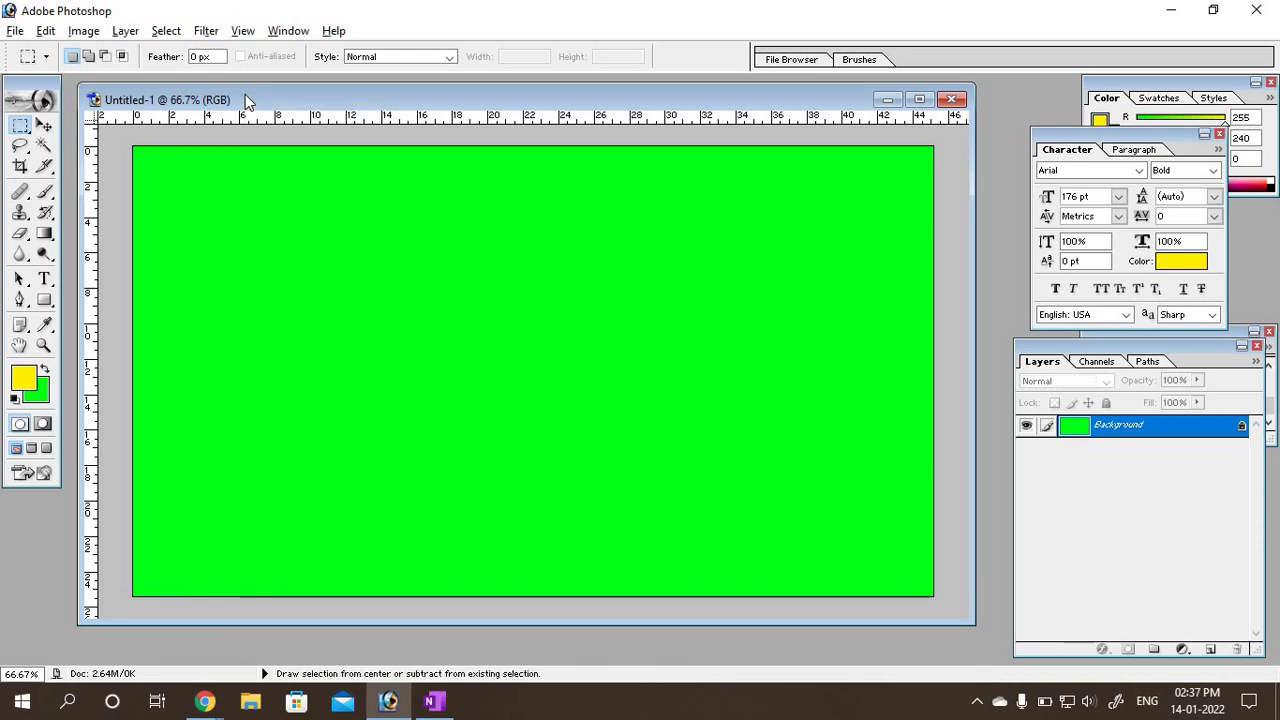
key("alt+BackSpace")
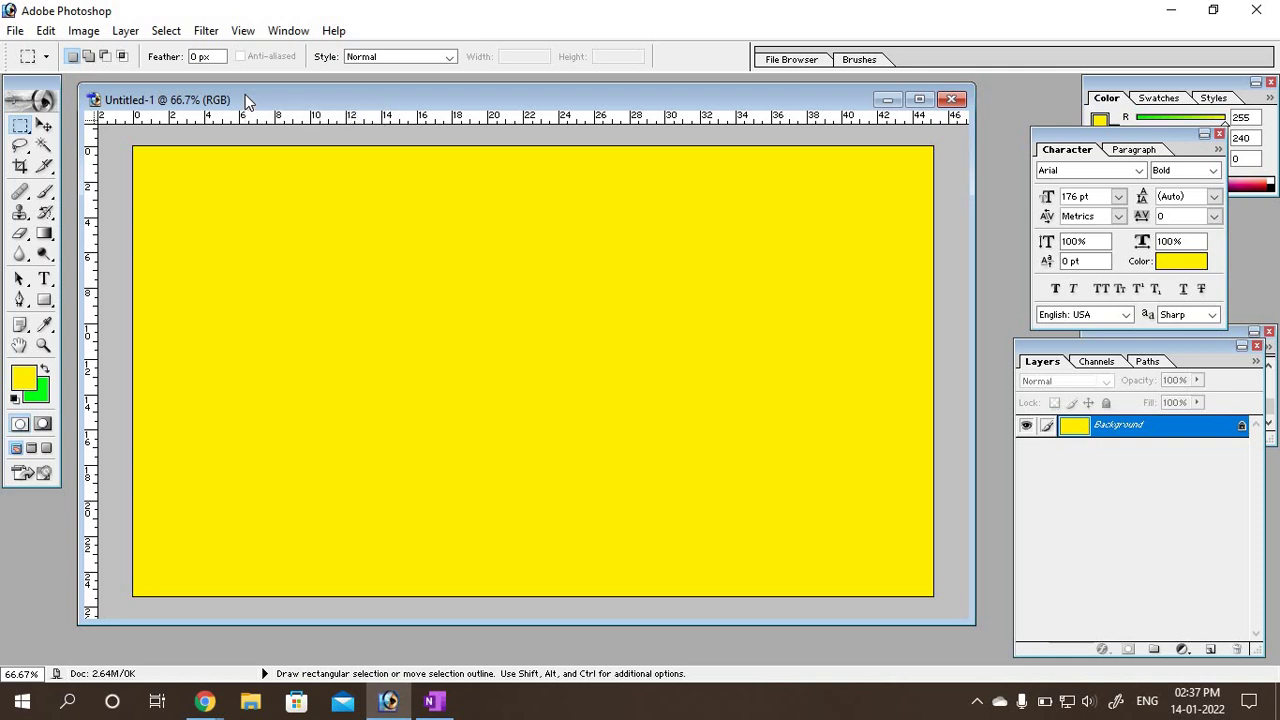
Step: Test an Eraser scribble, undo it, then fill the whole canvas with background green
left_click(19, 233)
mouse_move(403, 324)
left_mouse_down()
mouse_move(391, 388)
mouse_move(451, 323)
mouse_move(268, 420)
mouse_move(500, 330)
mouse_move(590, 332)
mouse_move(360, 345)
mouse_move(330, 374)
mouse_move(334, 364)
left_mouse_up()
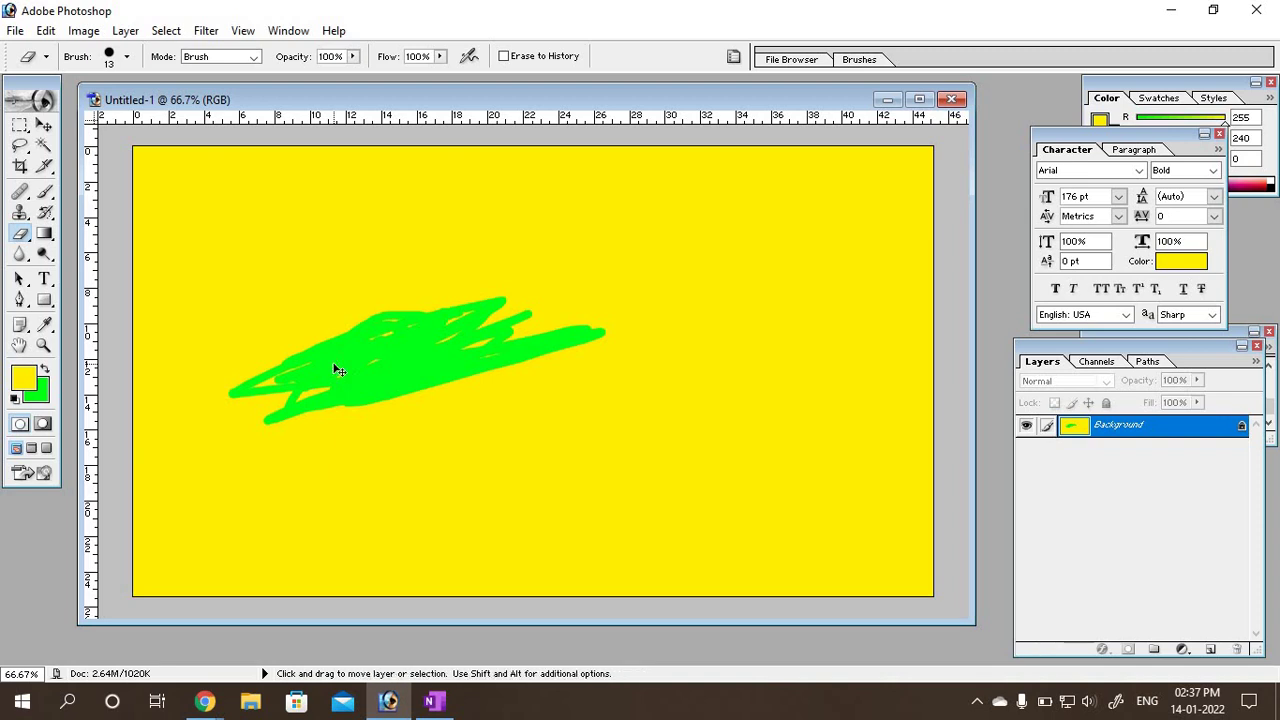
key("ctrl+z")
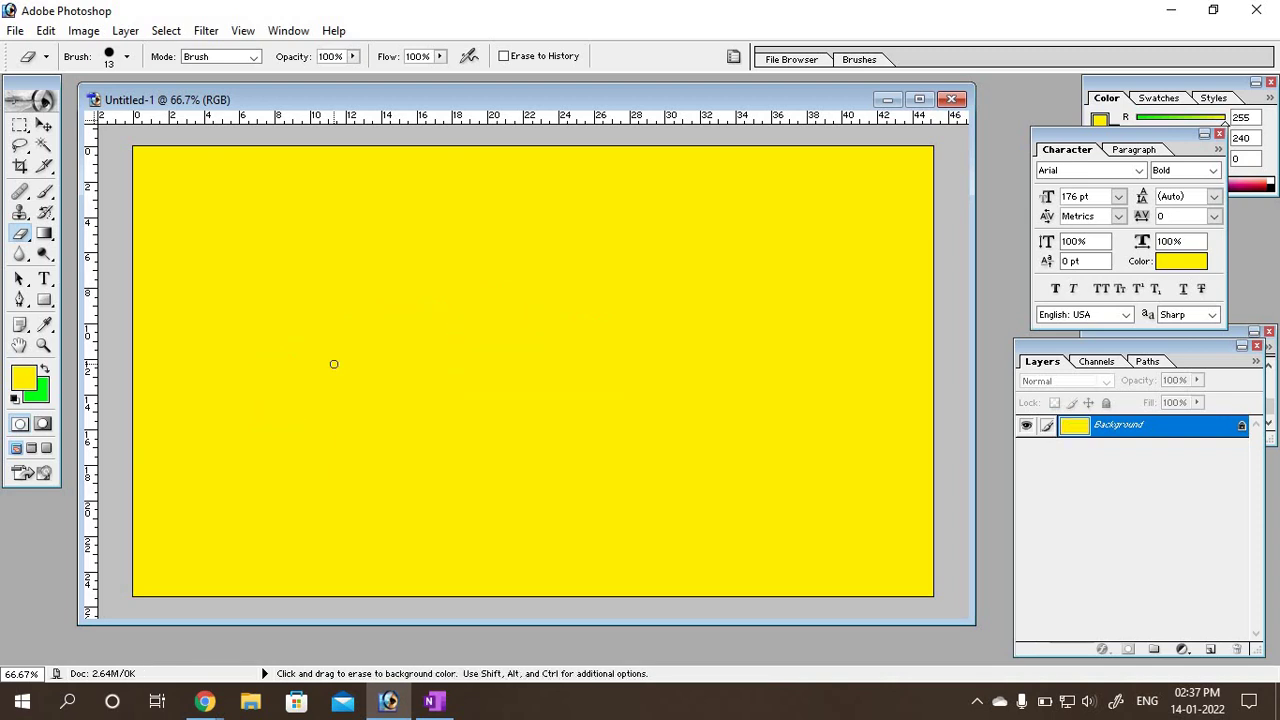
key("ctrl")
key("ctrl+BackSpace")
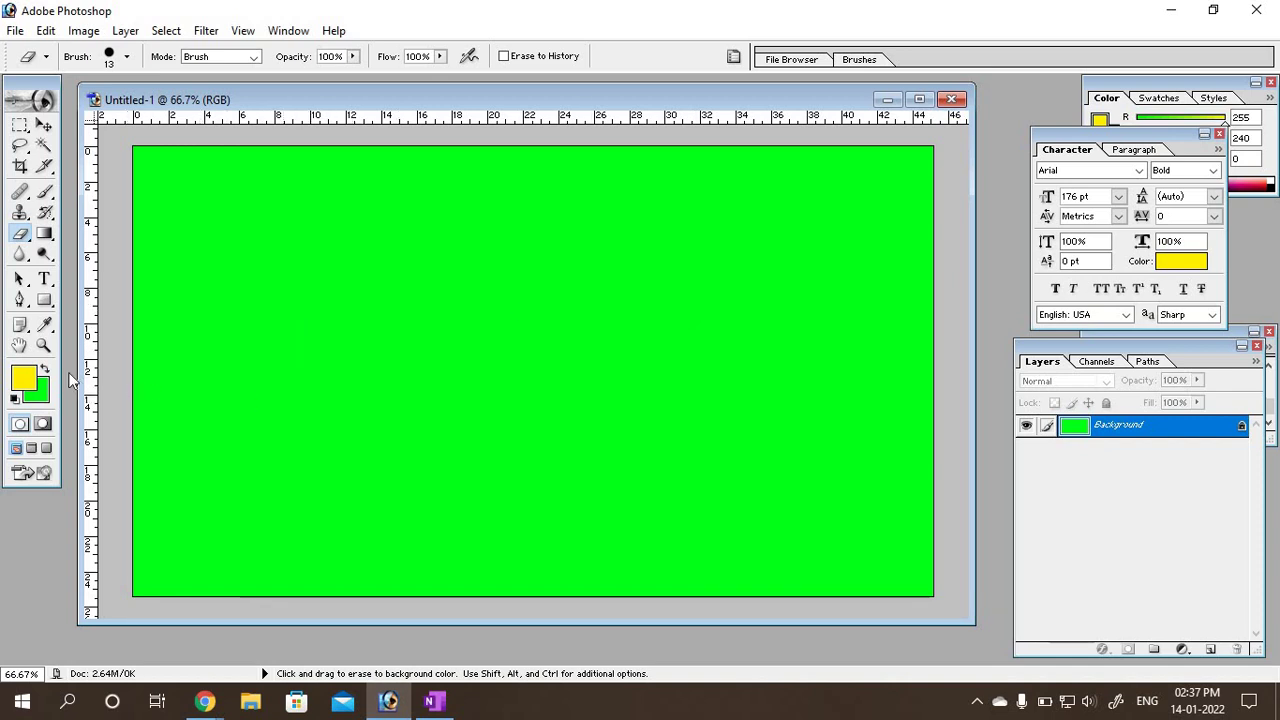
Step: Change the foreground colour from yellow to pure red FF0000
left_click(22, 380)
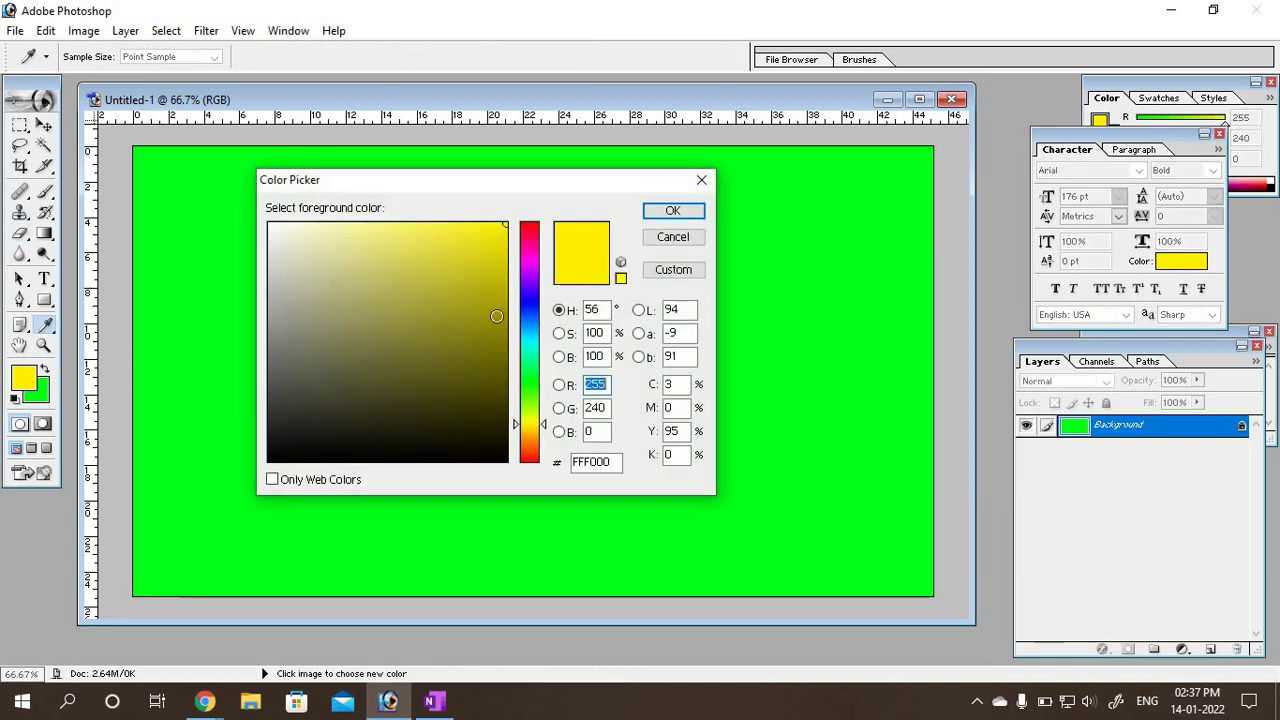
left_click(529, 233)
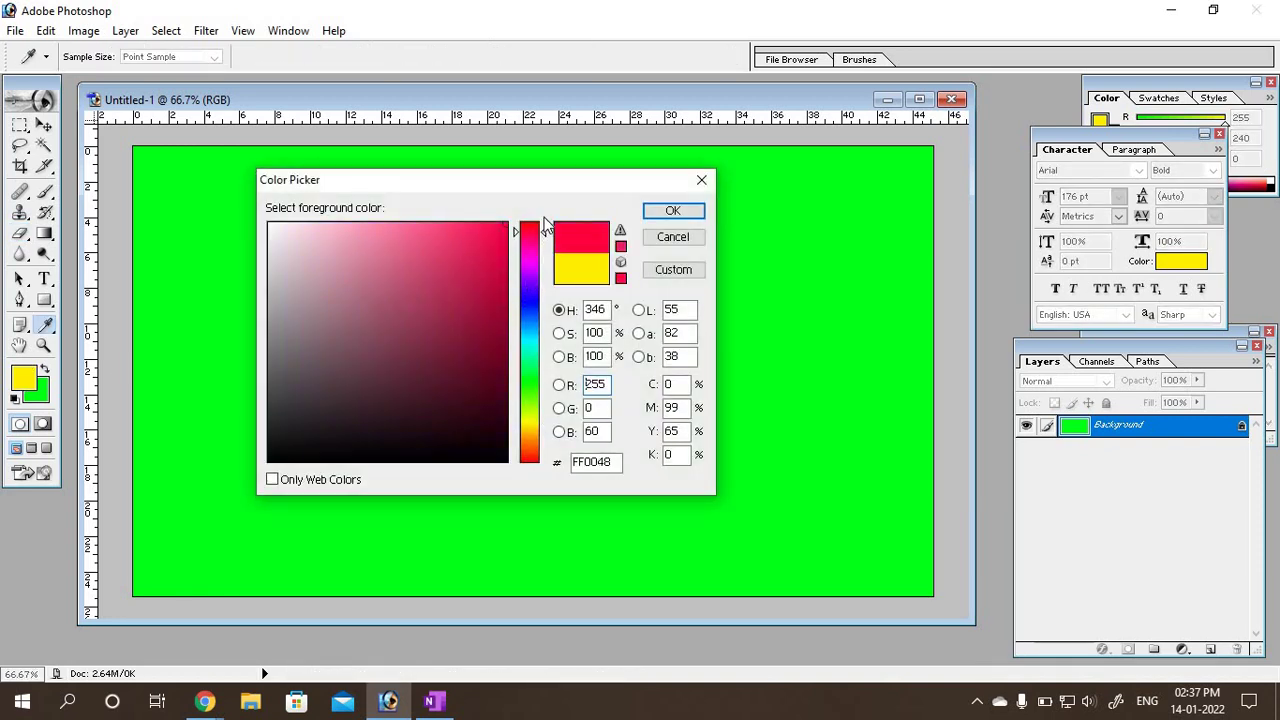
left_click(665, 211)
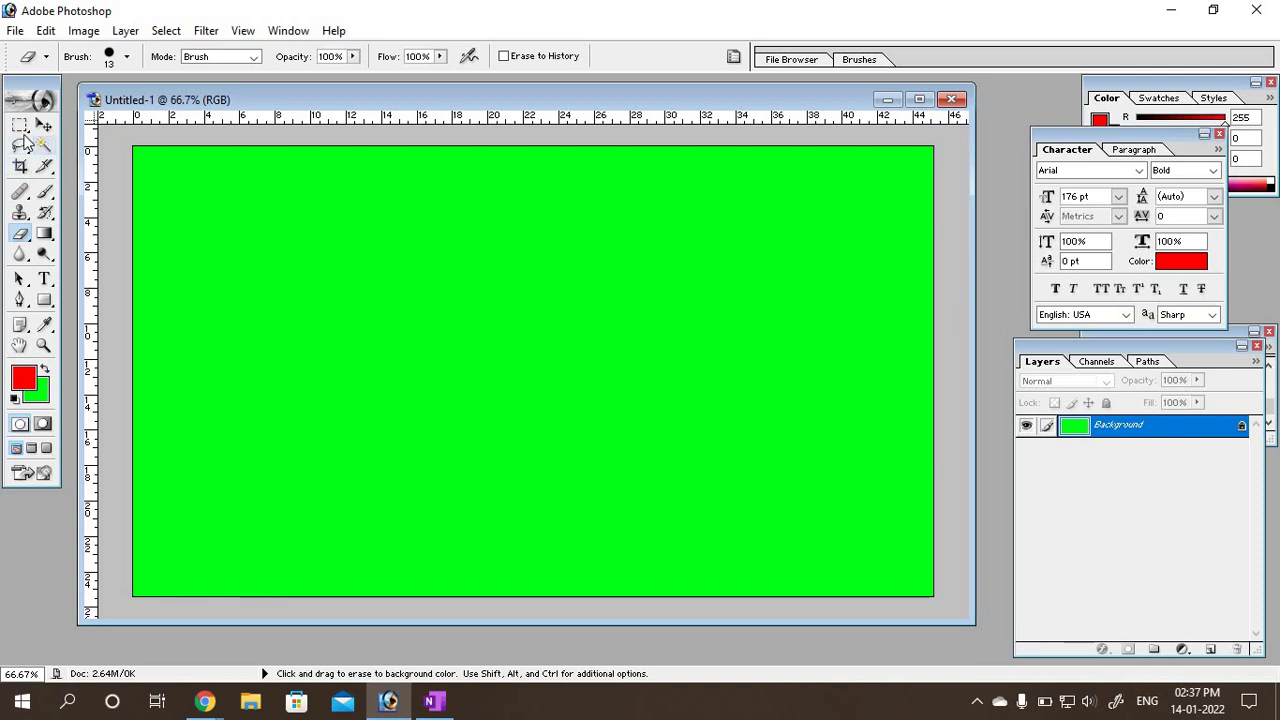
Step: With the Rectangular Marquee Tool, select a rectangle just inside the green canvas edges
left_click(17, 127)
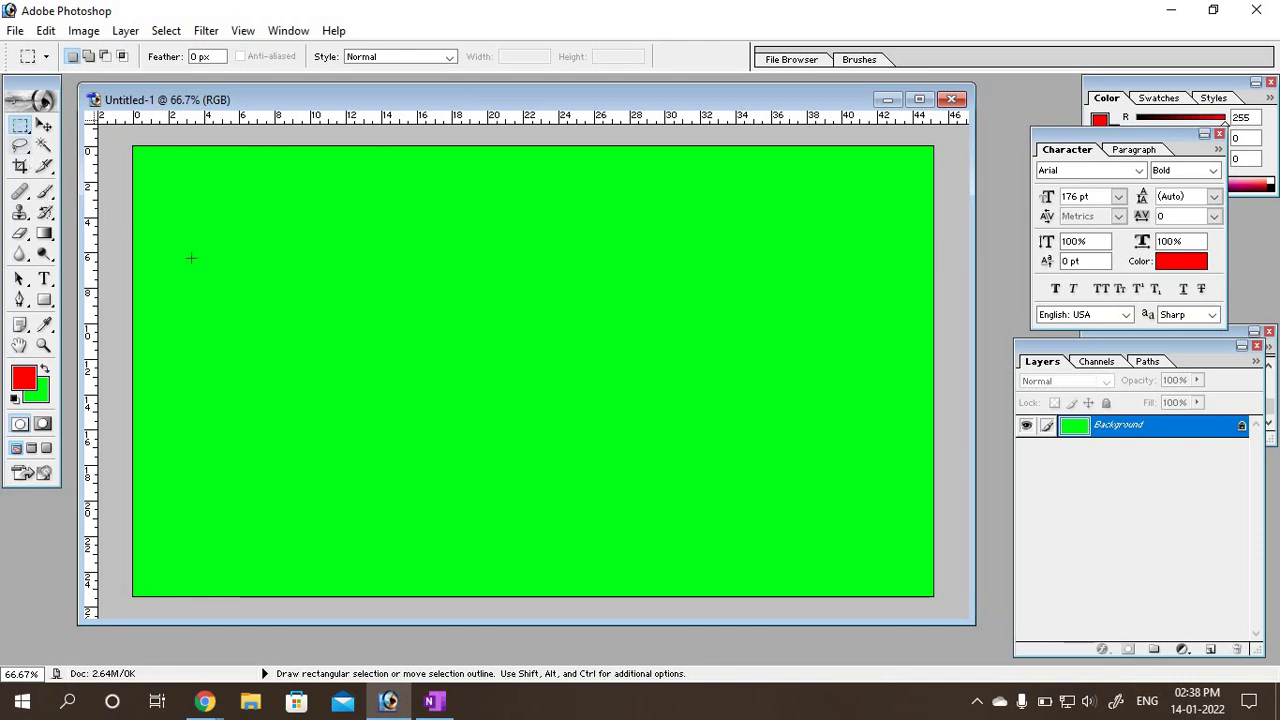
left_click(25, 130)
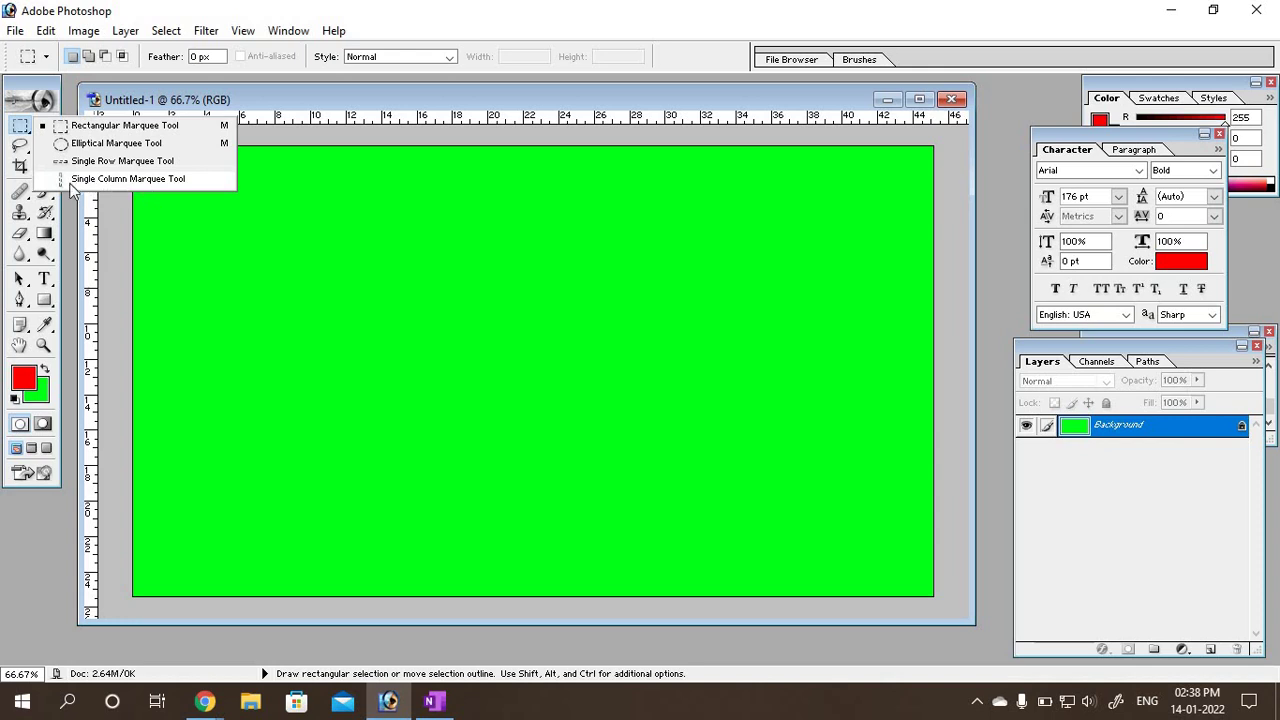
left_click(17, 129)
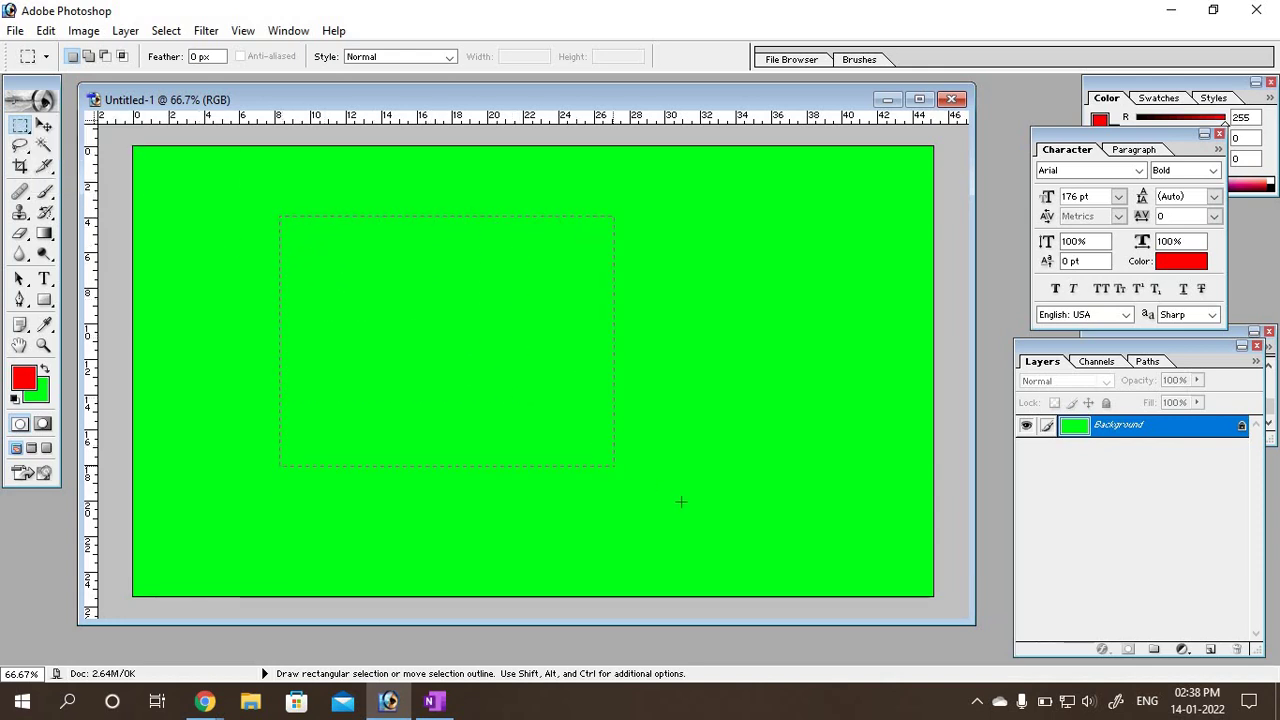
left_click_drag(886, 556, 897, 557)
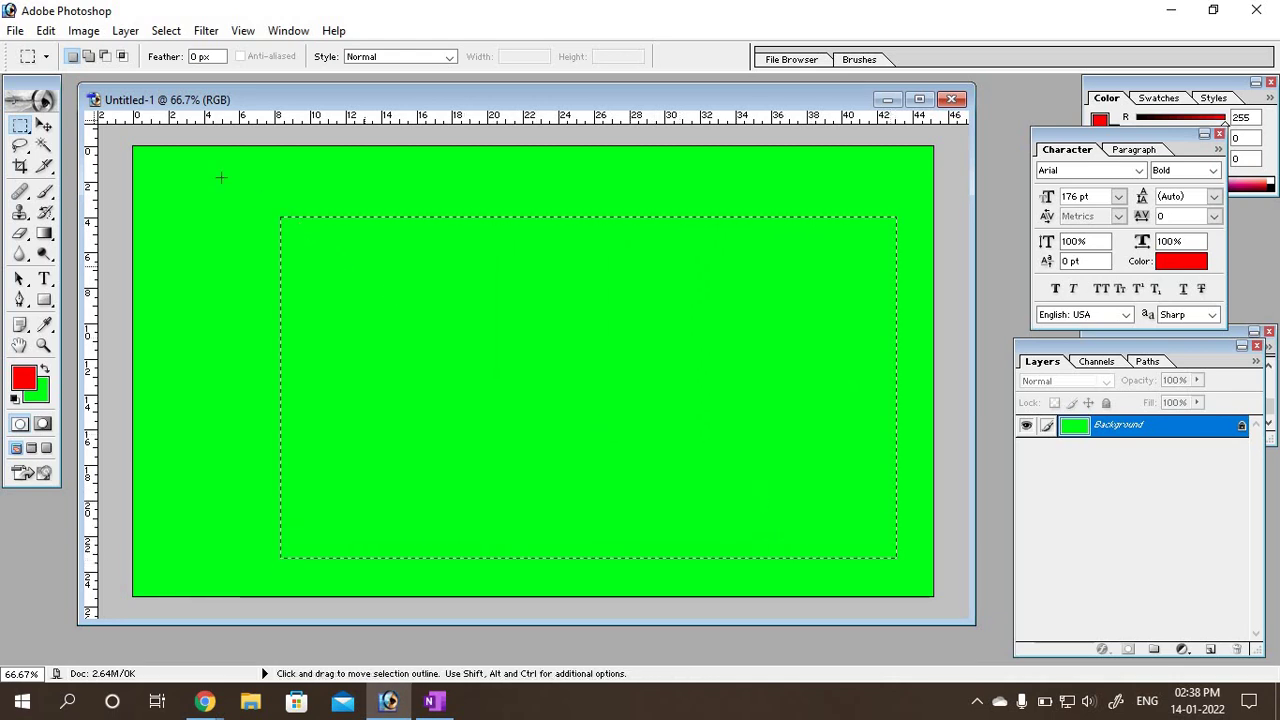
left_click(144, 156)
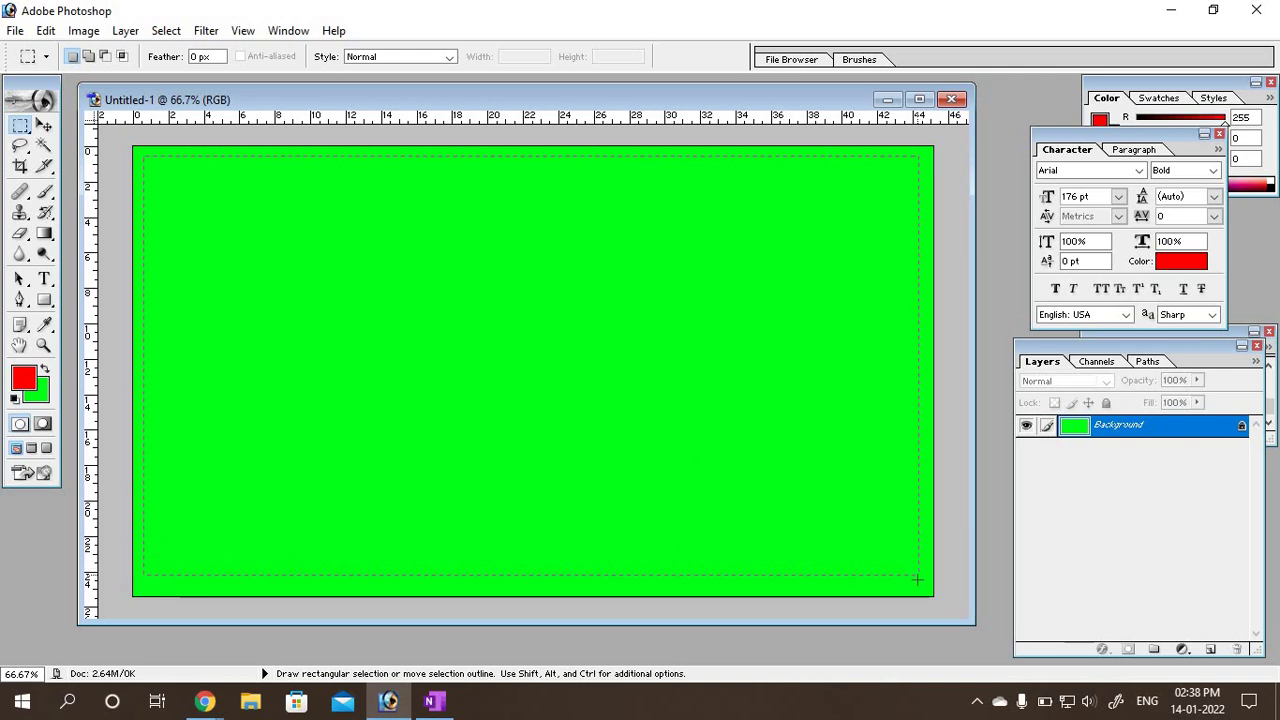
left_click_drag(918, 588, 918, 588)
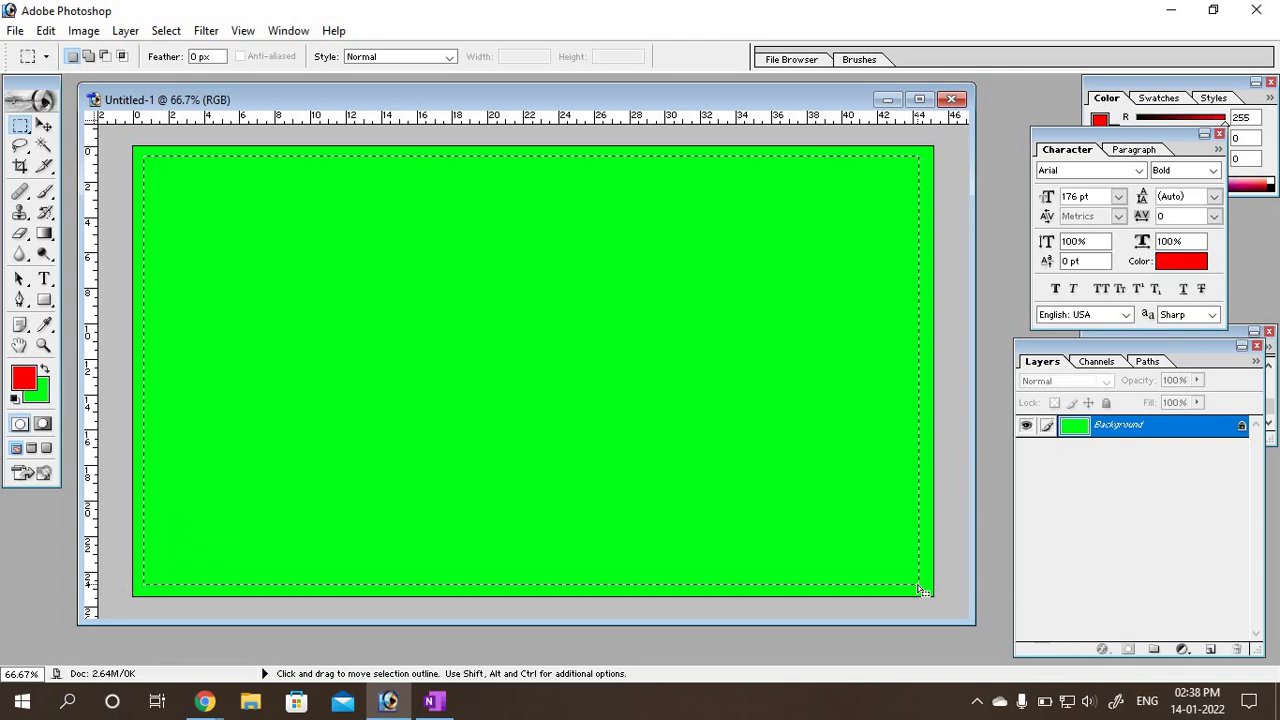
Step: Subtract an inner rectangle from the selection and fill the remaining thin frame red
key("alt")
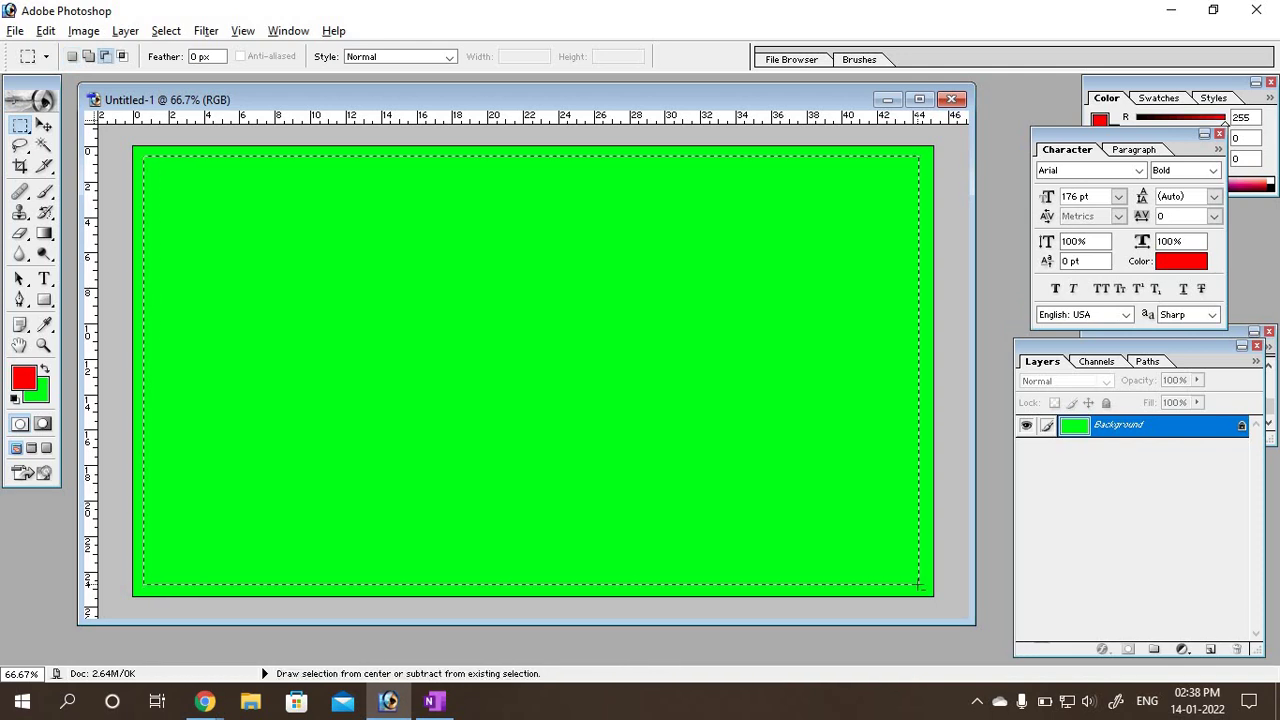
key("alt+BackSpace")
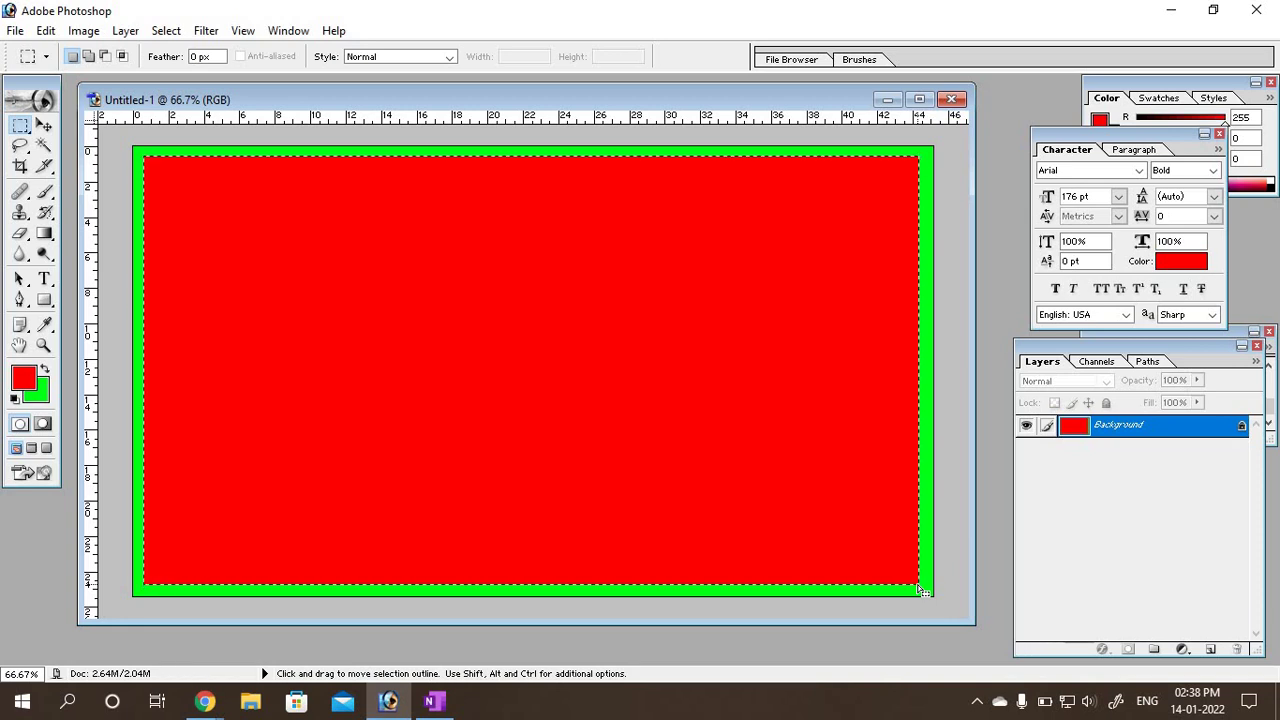
key("ctrl+BackSpace")
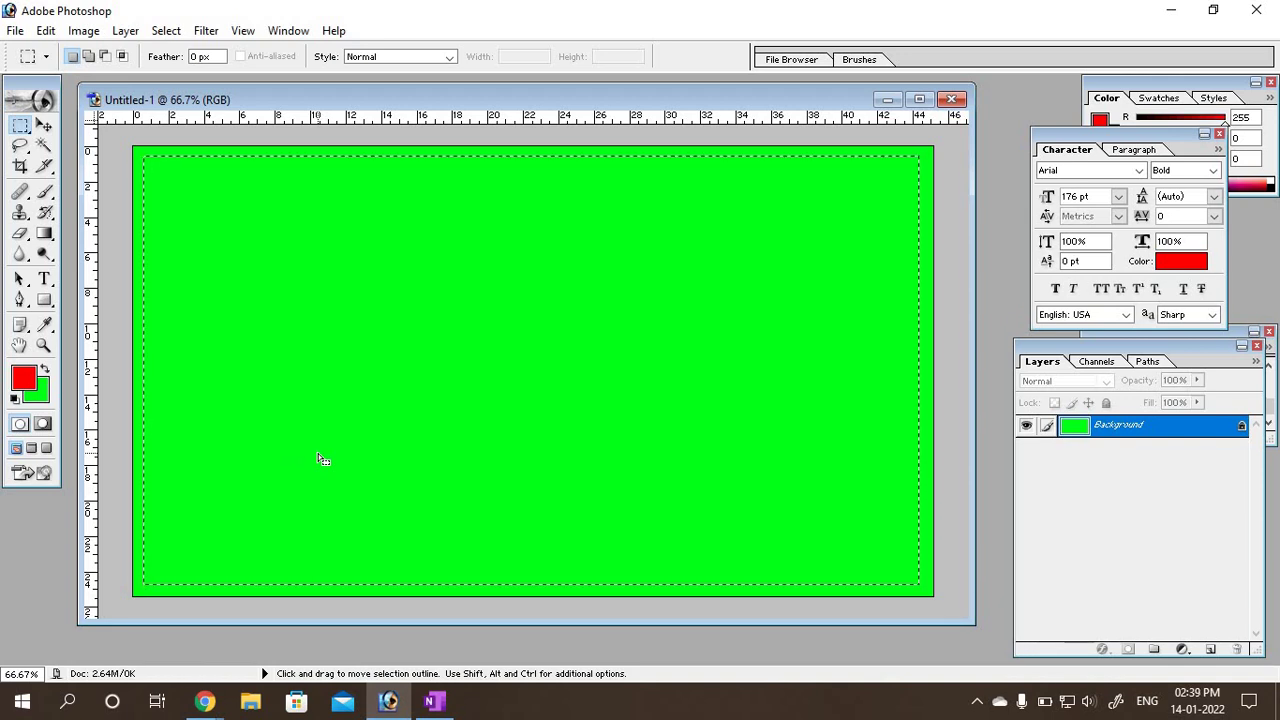
key("alt")
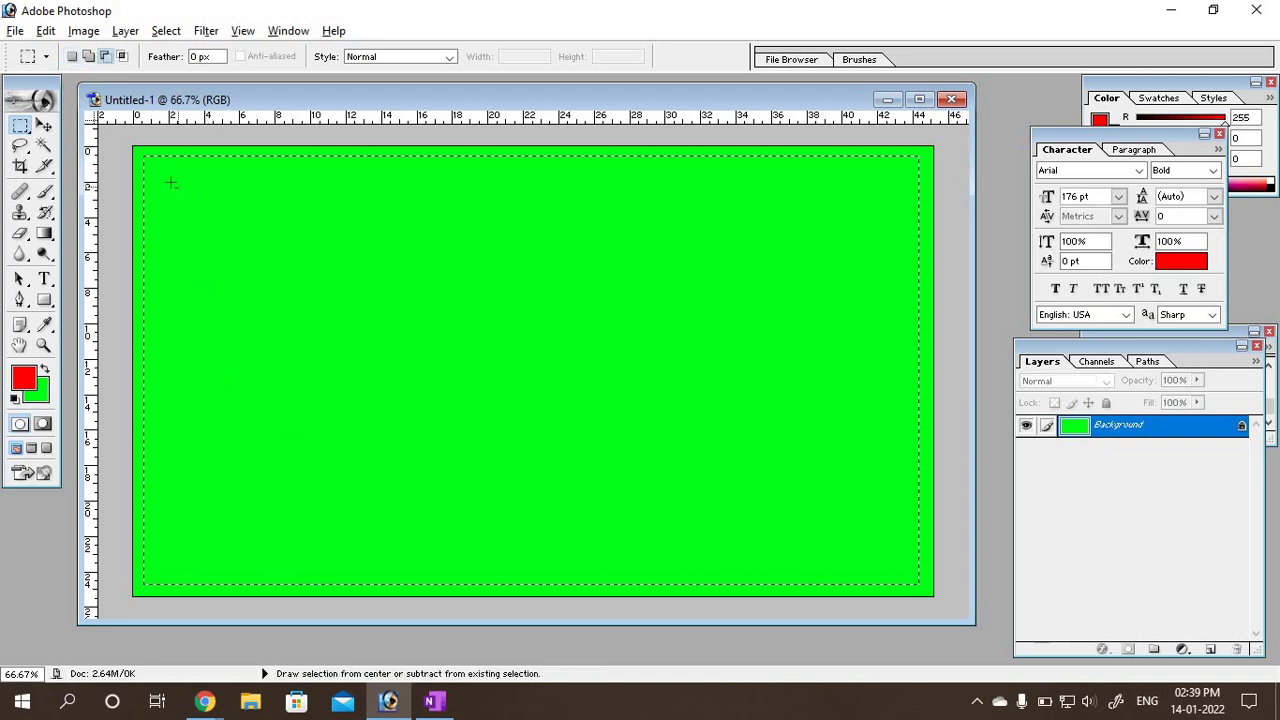
left_click_drag(153, 166, 266, 268)
left_click_drag(908, 573, 903, 573)
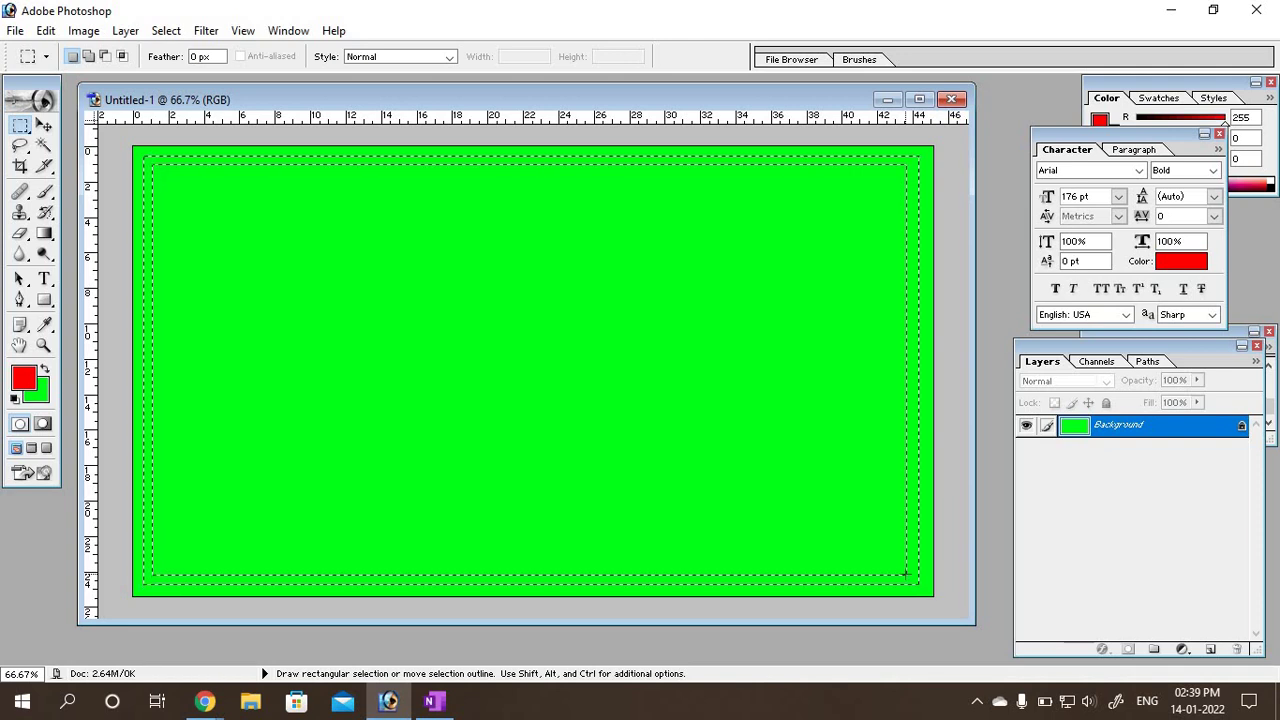
key("alt")
key("alt+BackSpace")
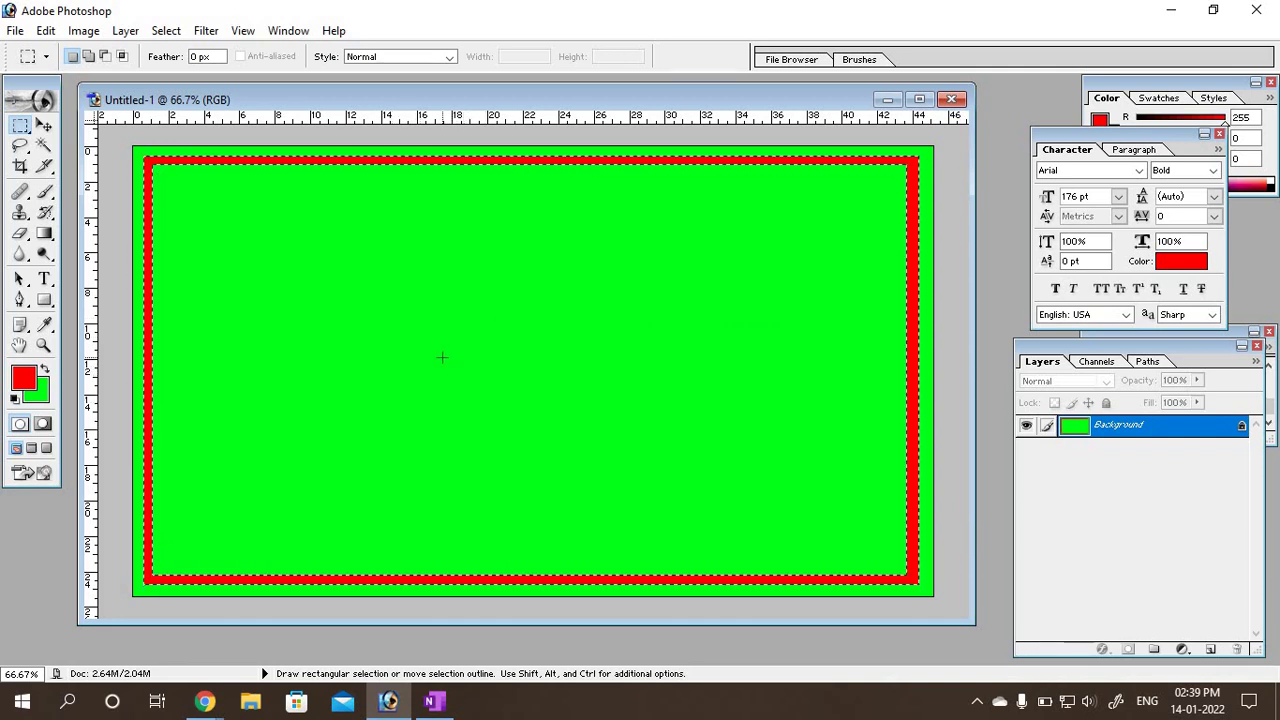
Step: Add a small rectangle at the canvas centre and fill it red
key("shift")
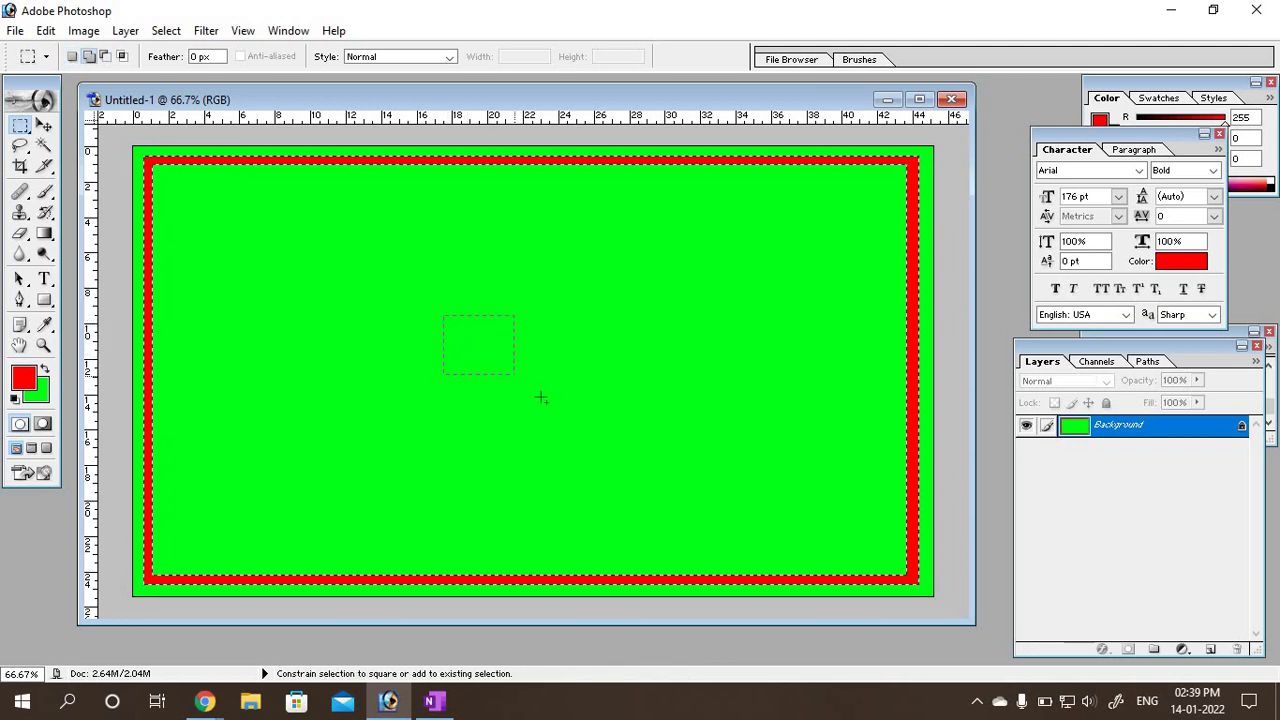
left_click_drag(540, 398, 560, 409)
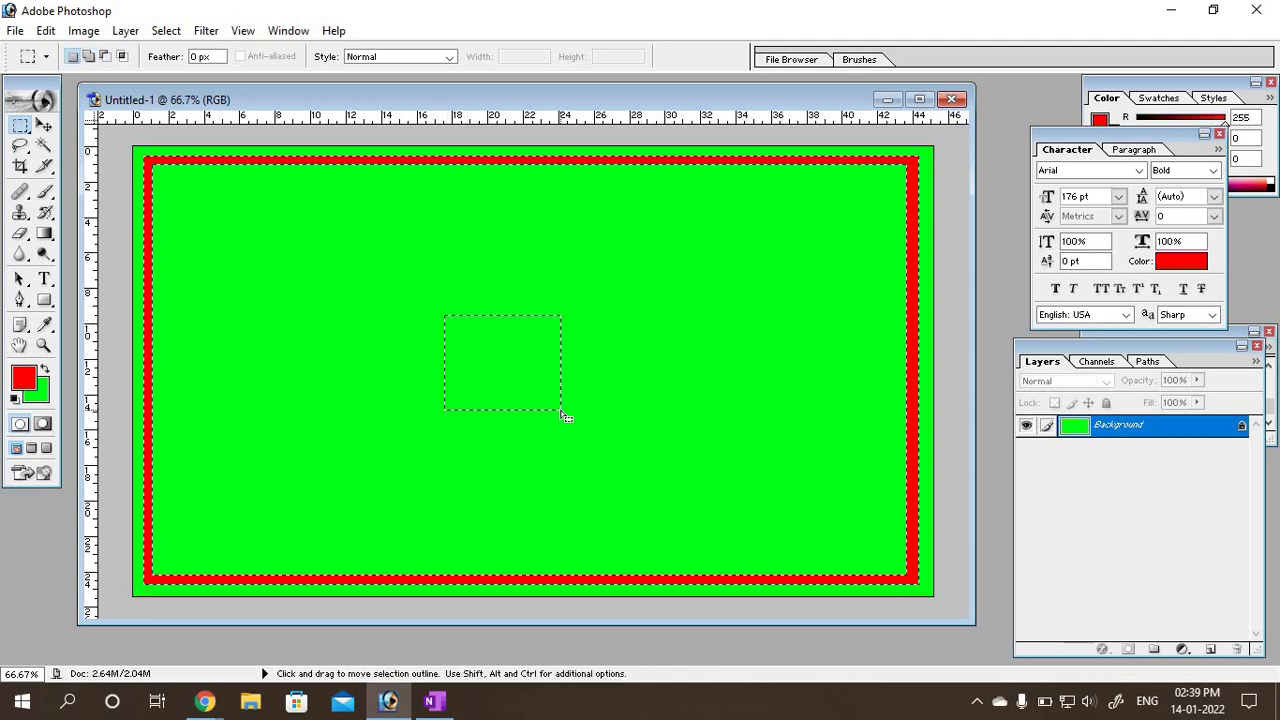
key("alt")
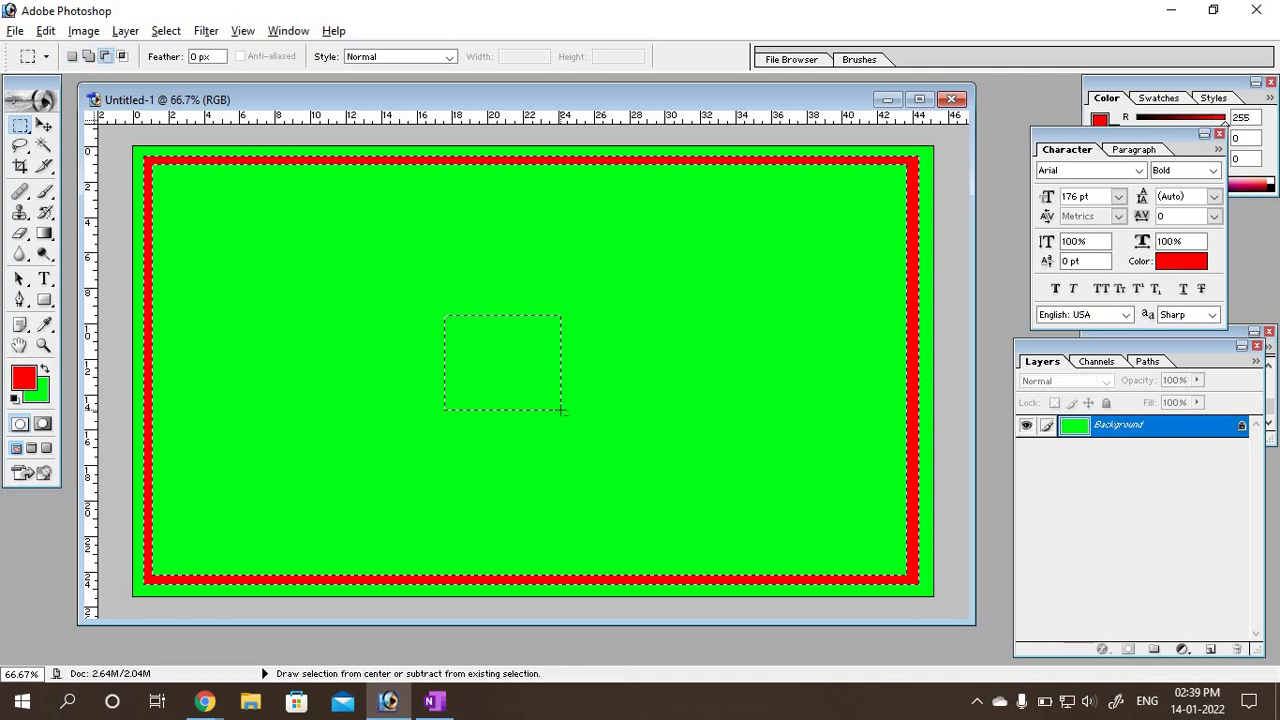
key("alt+BackSpace")
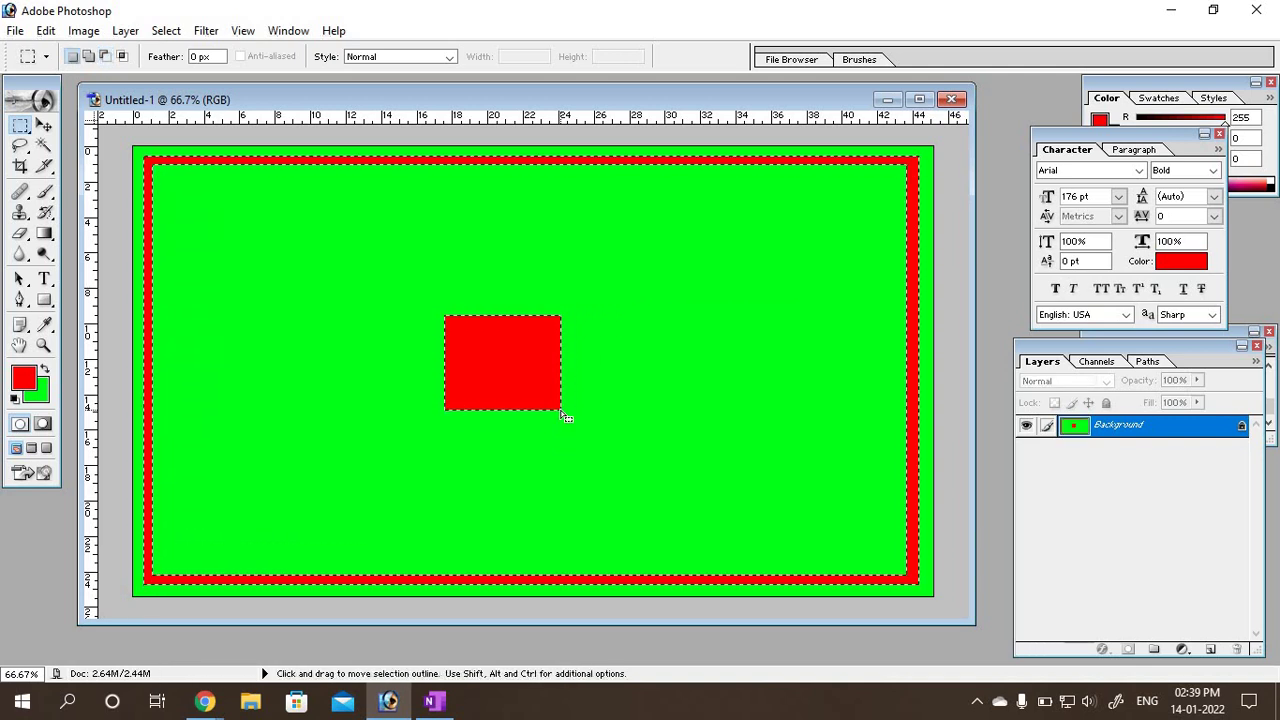
Step: Build a stepped selection of overlapping blocks from the upper right down to the lower left
key("shift")
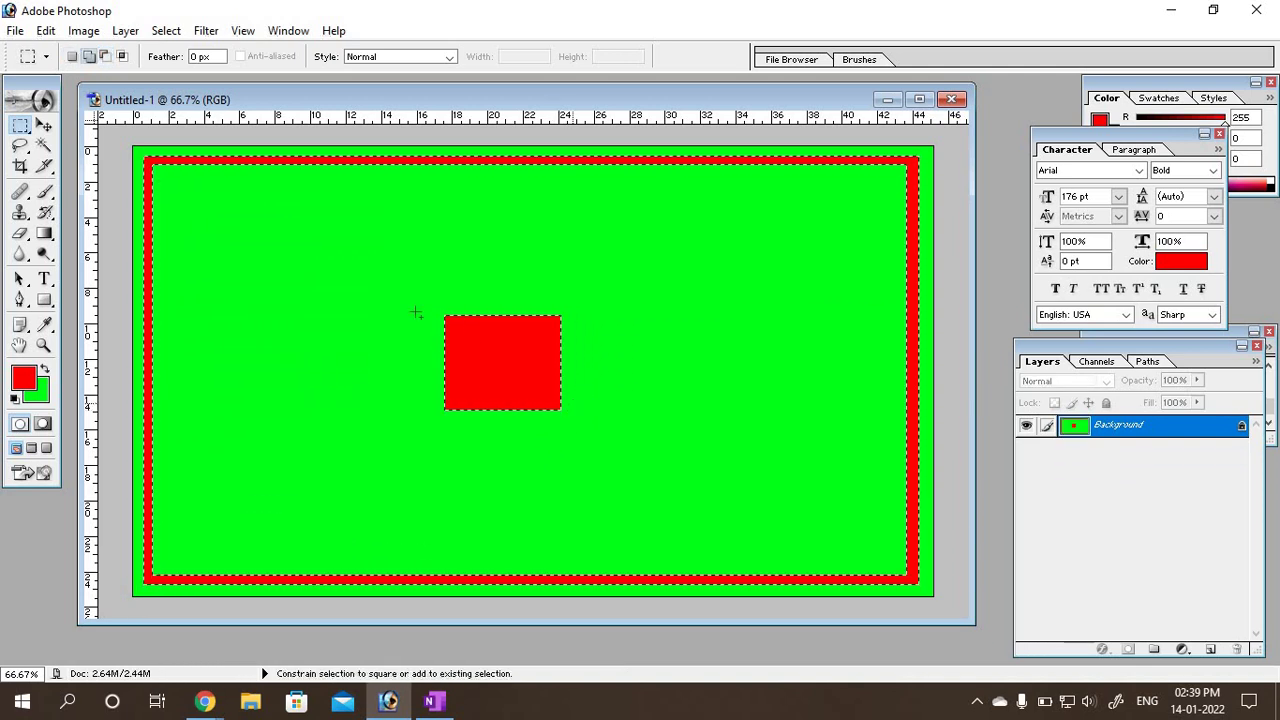
left_click_drag(707, 212, 817, 343)
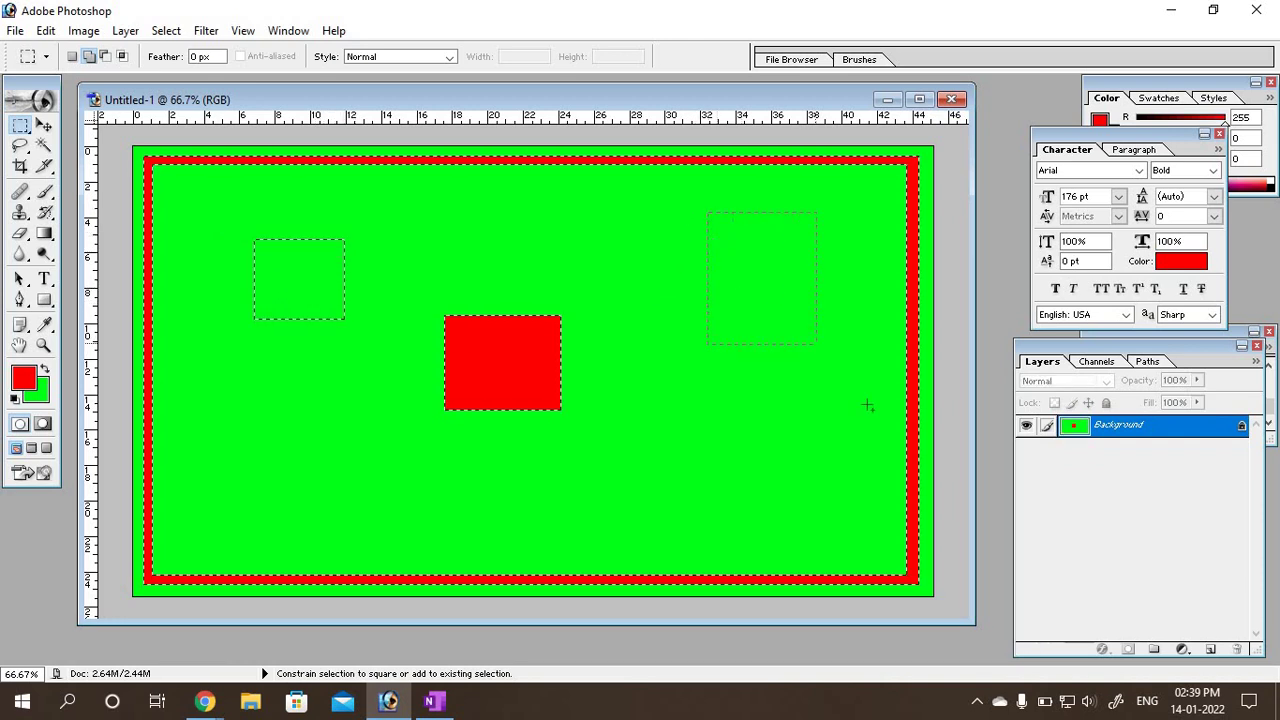
left_click_drag(667, 302, 776, 486)
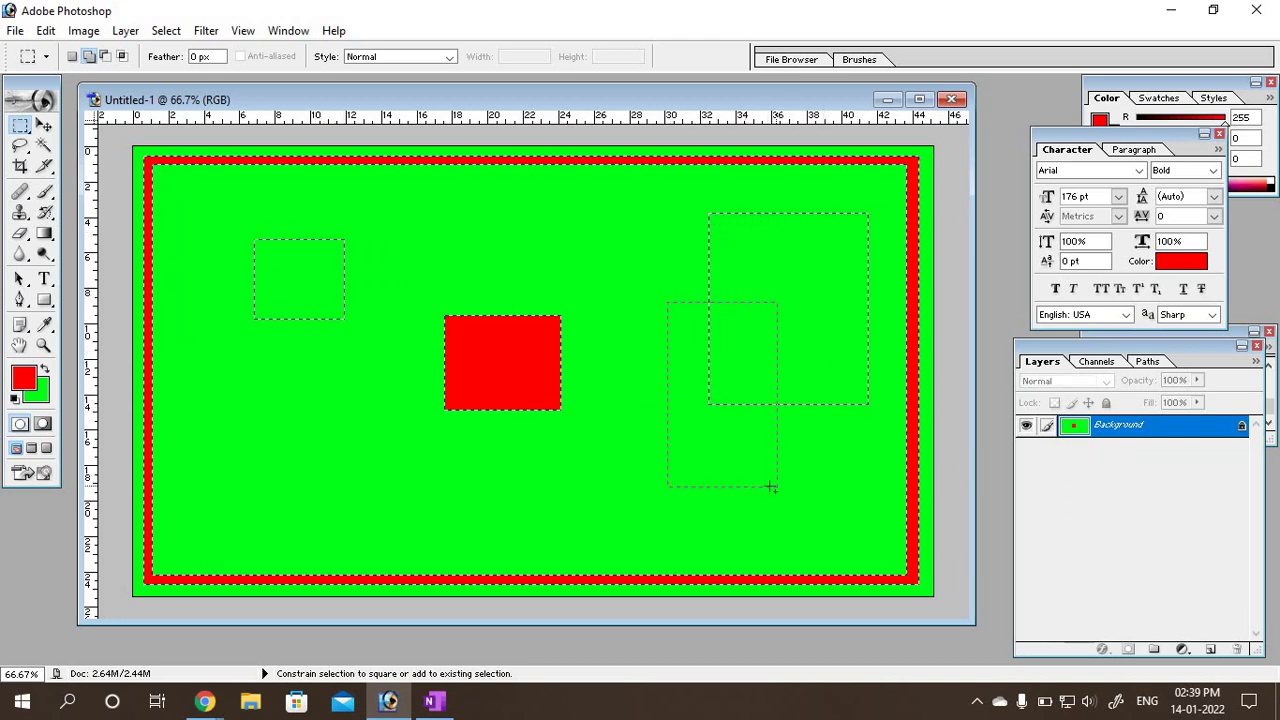
left_click_drag(567, 427, 715, 523)
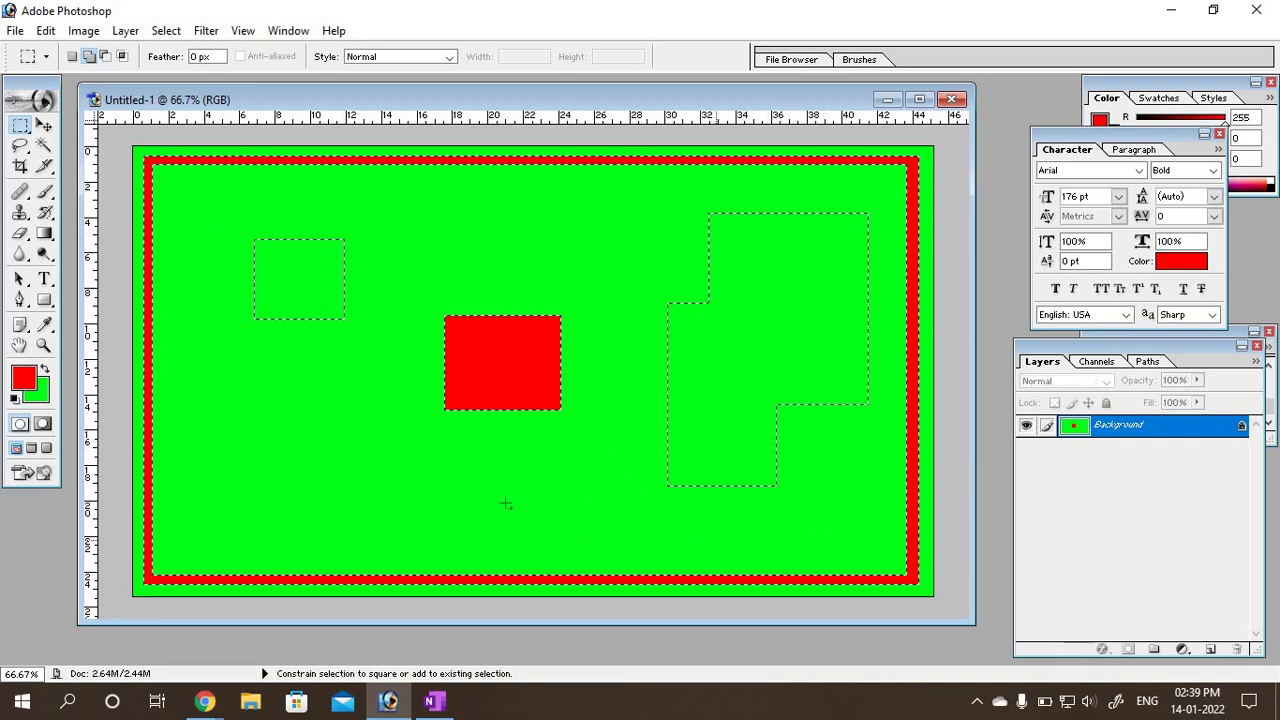
left_click_drag(506, 504, 409, 445)
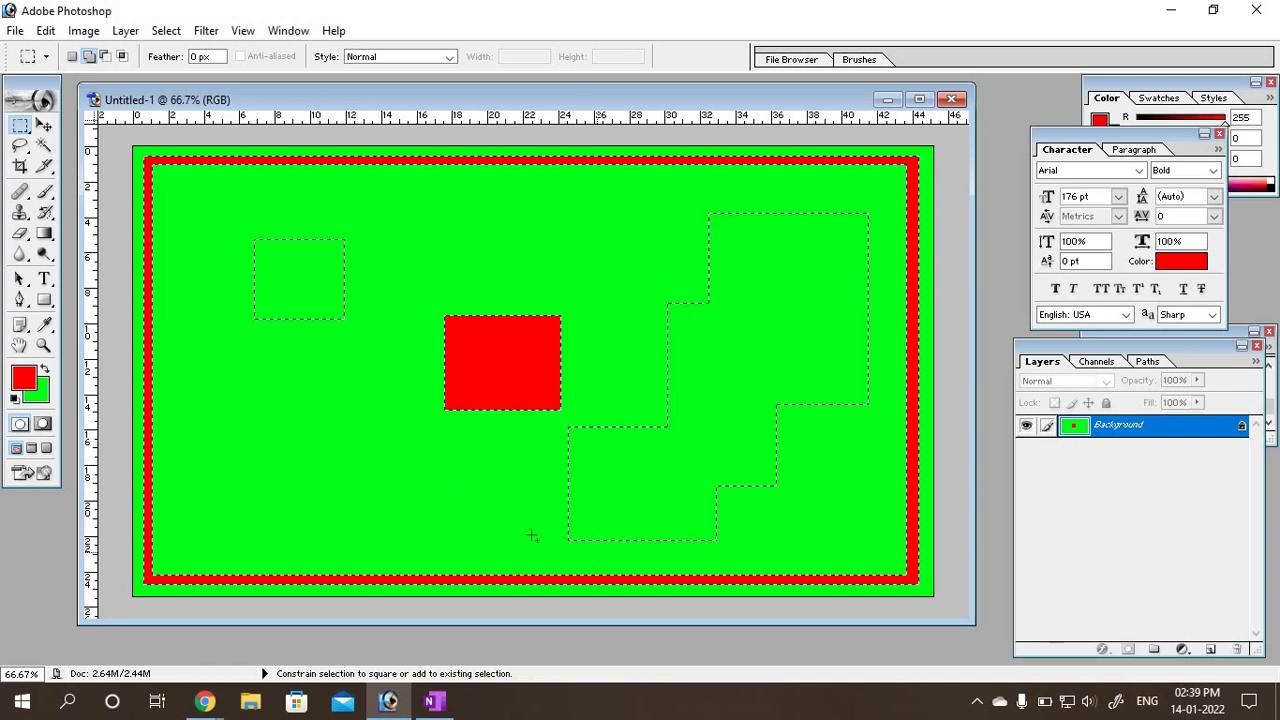
left_click_drag(597, 552, 409, 443)
left_click_drag(340, 398, 451, 501)
left_click_drag(342, 398, 451, 498)
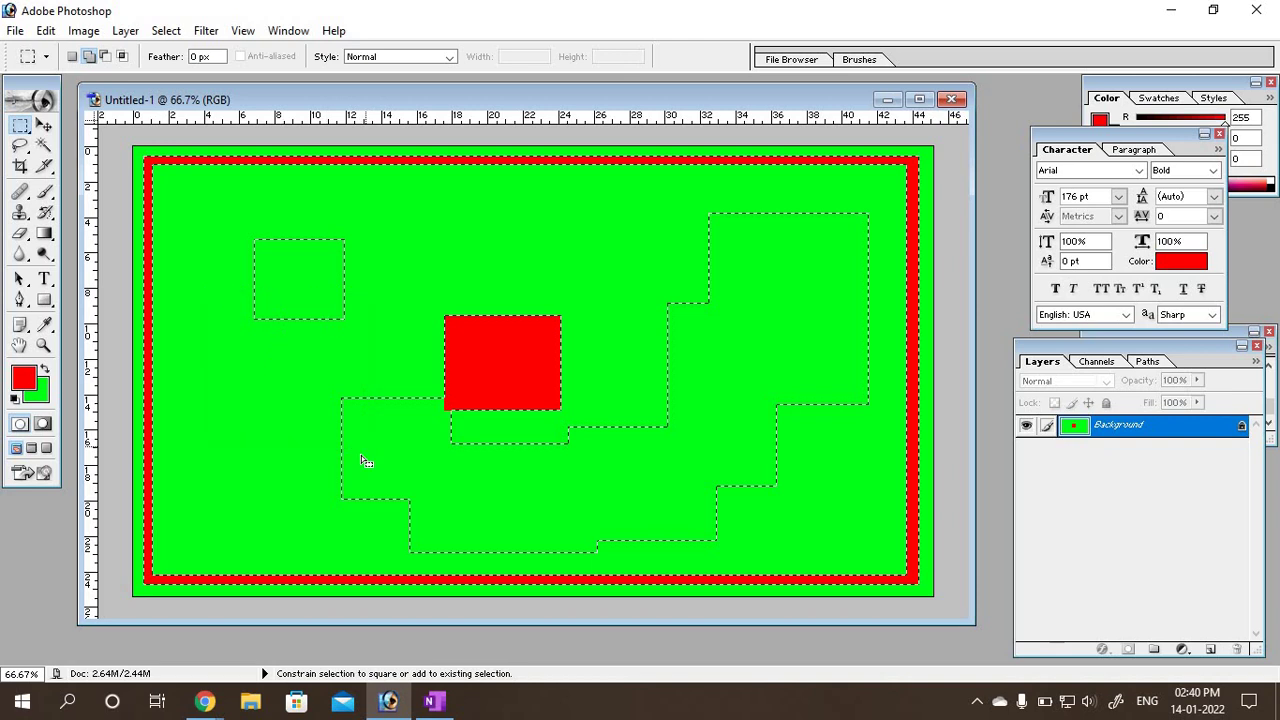
left_click_drag(368, 447, 367, 447)
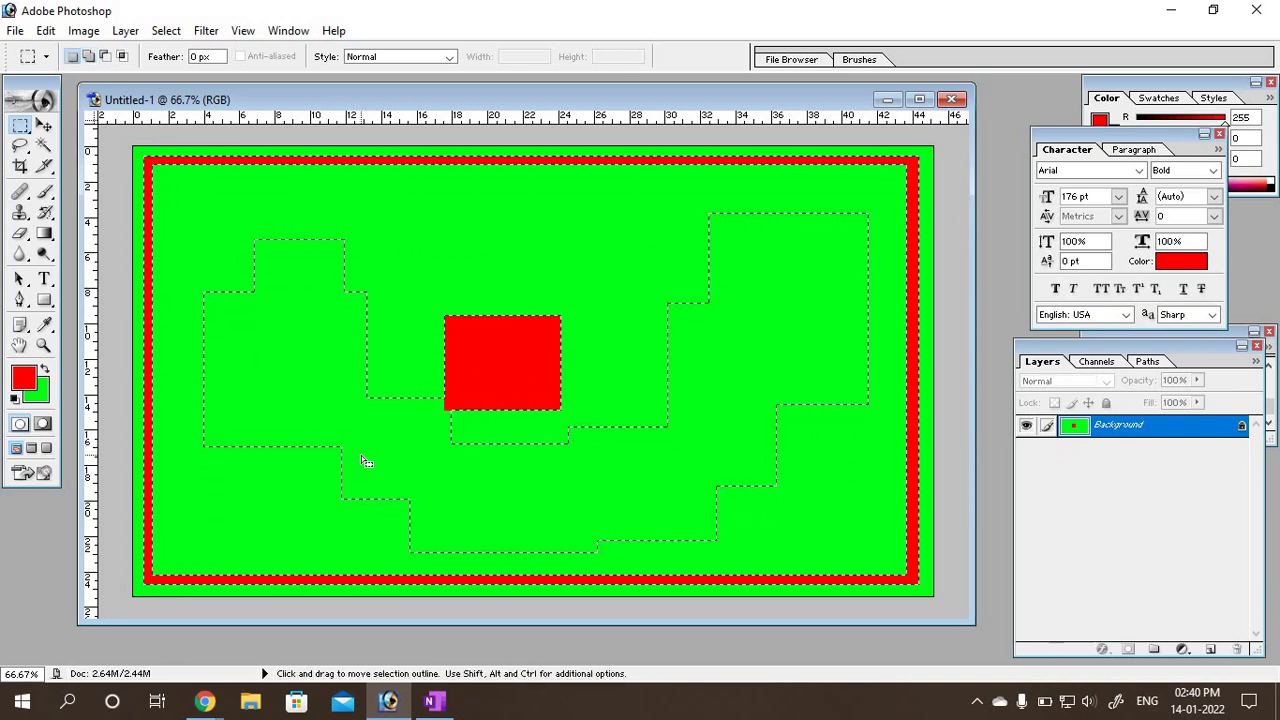
Step: Fill the stepped selection with foreground red and deselect
key("alt")
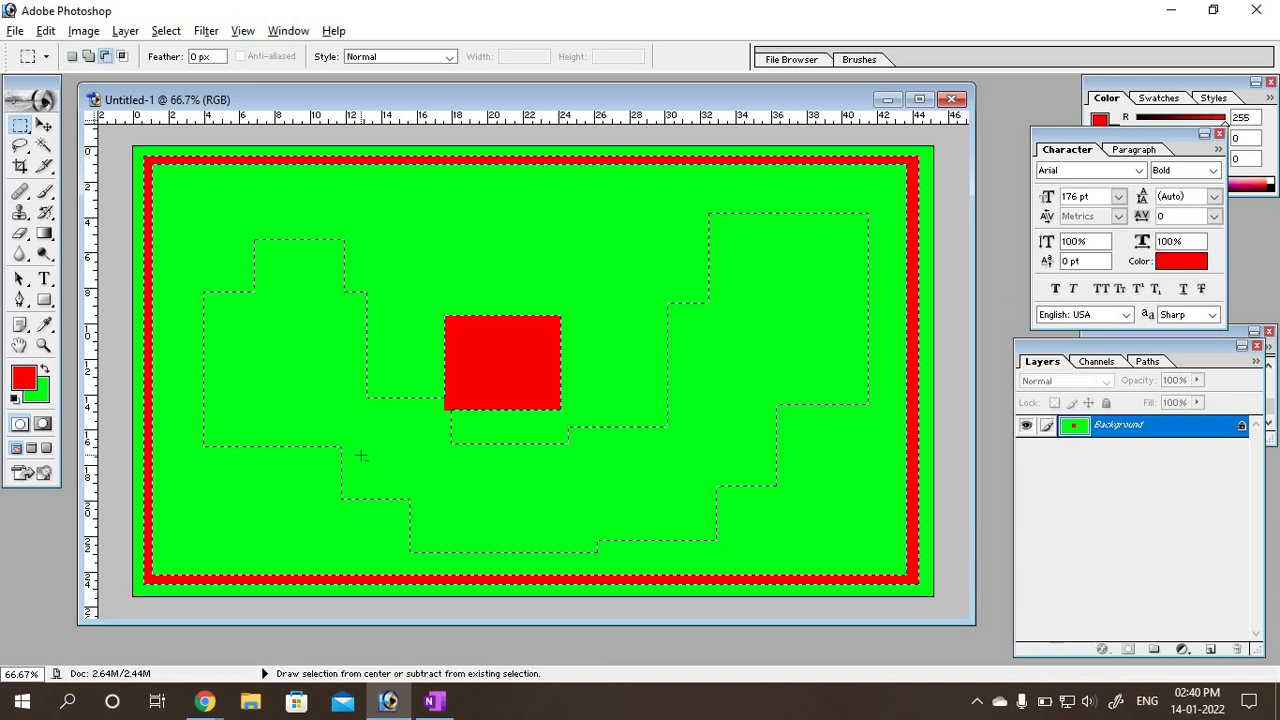
key("alt+BackSpace")
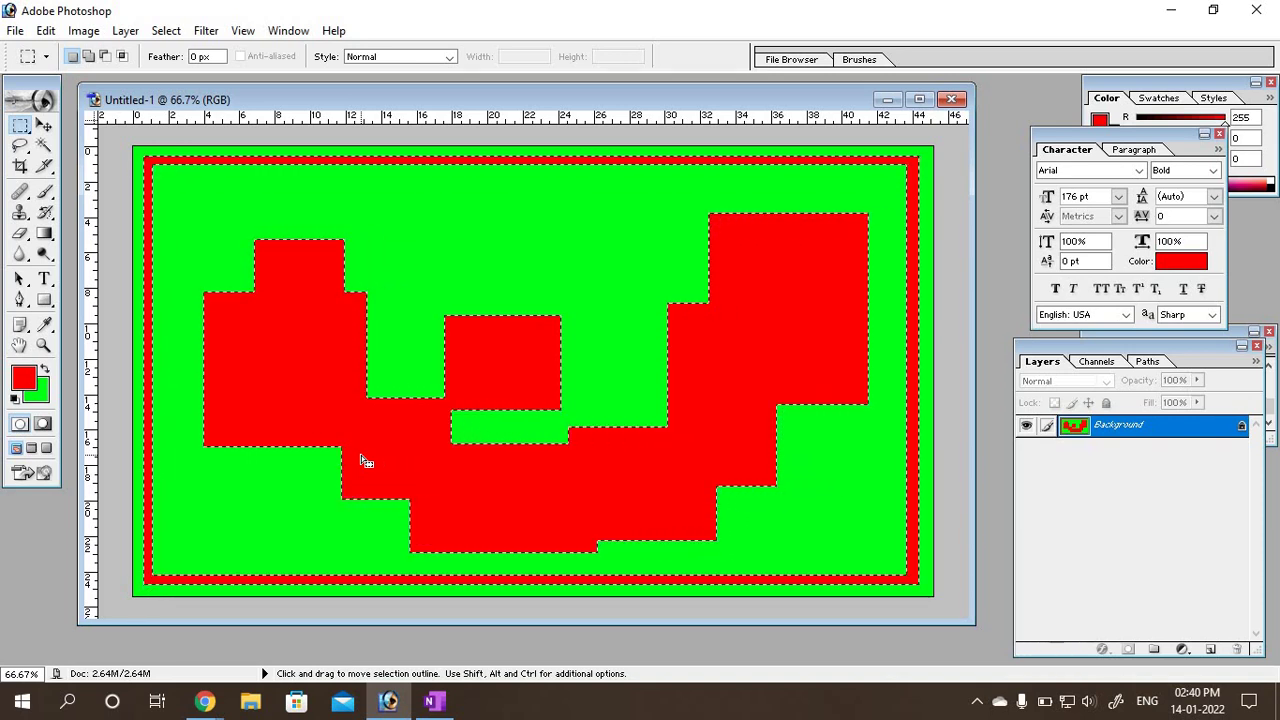
key("ctrl")
key("ctrl+d")
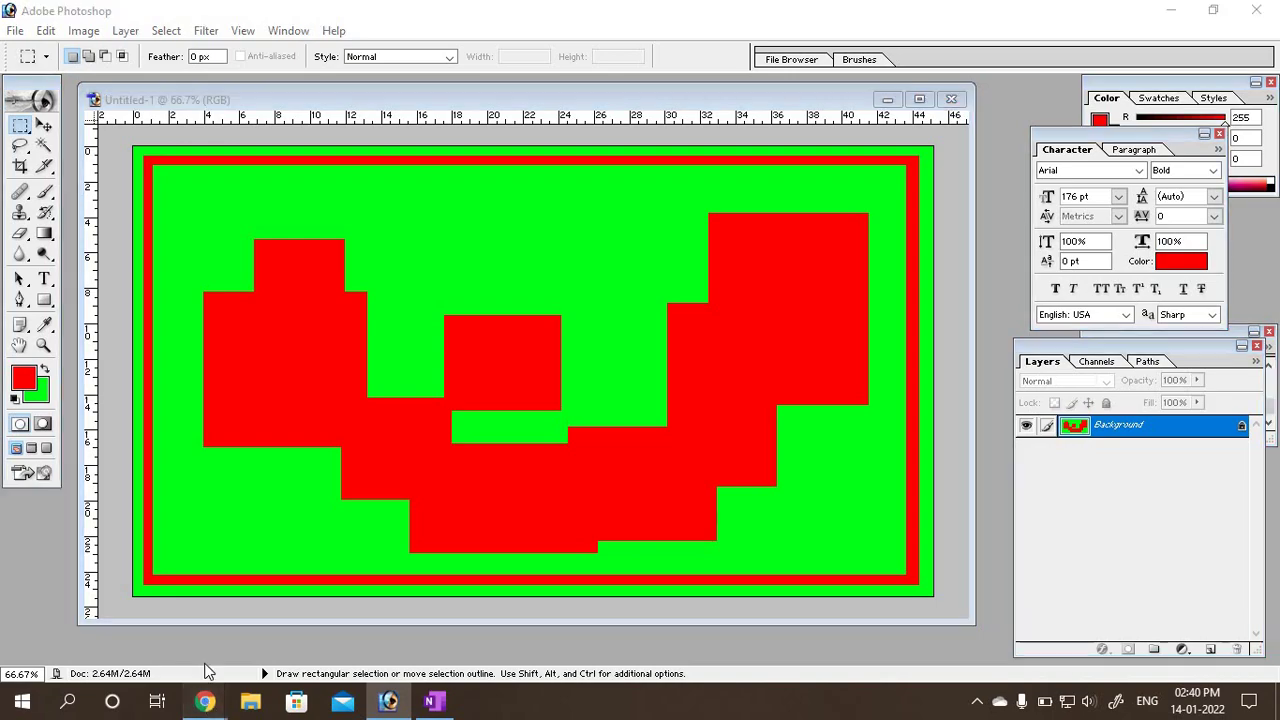
mouse_move(204, 701)
left_click(170, 579)
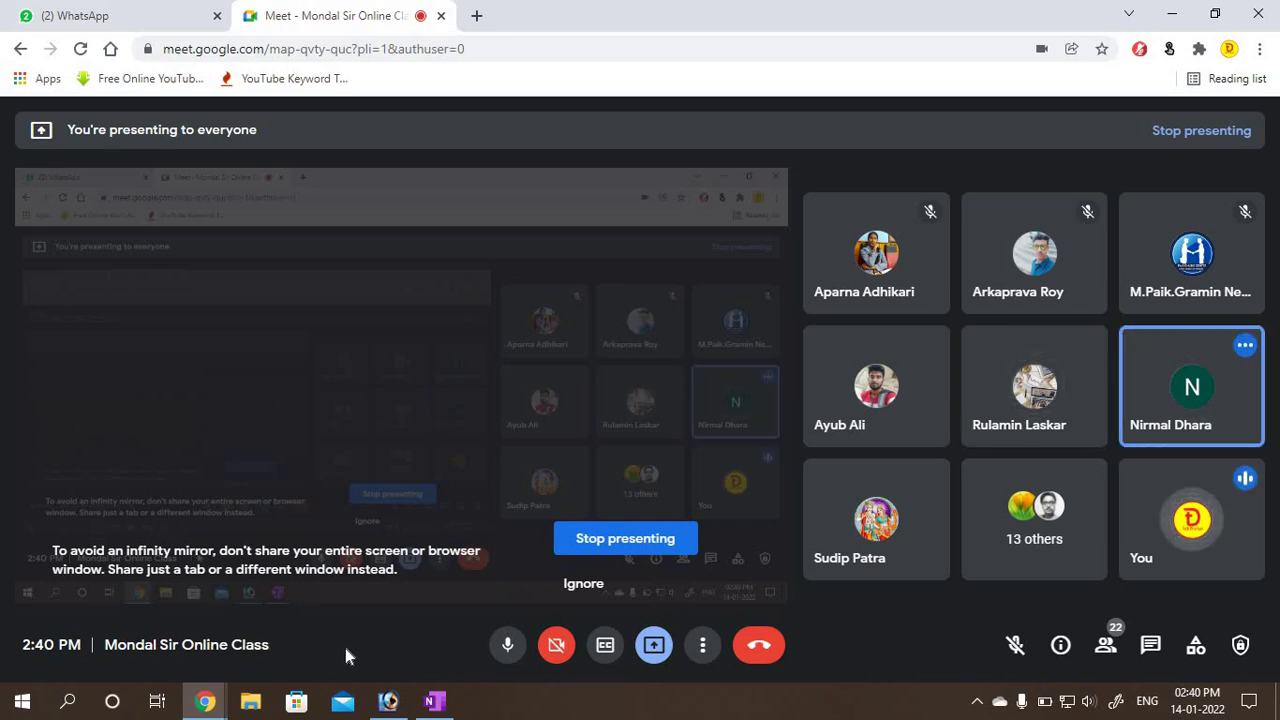
left_click(578, 584)
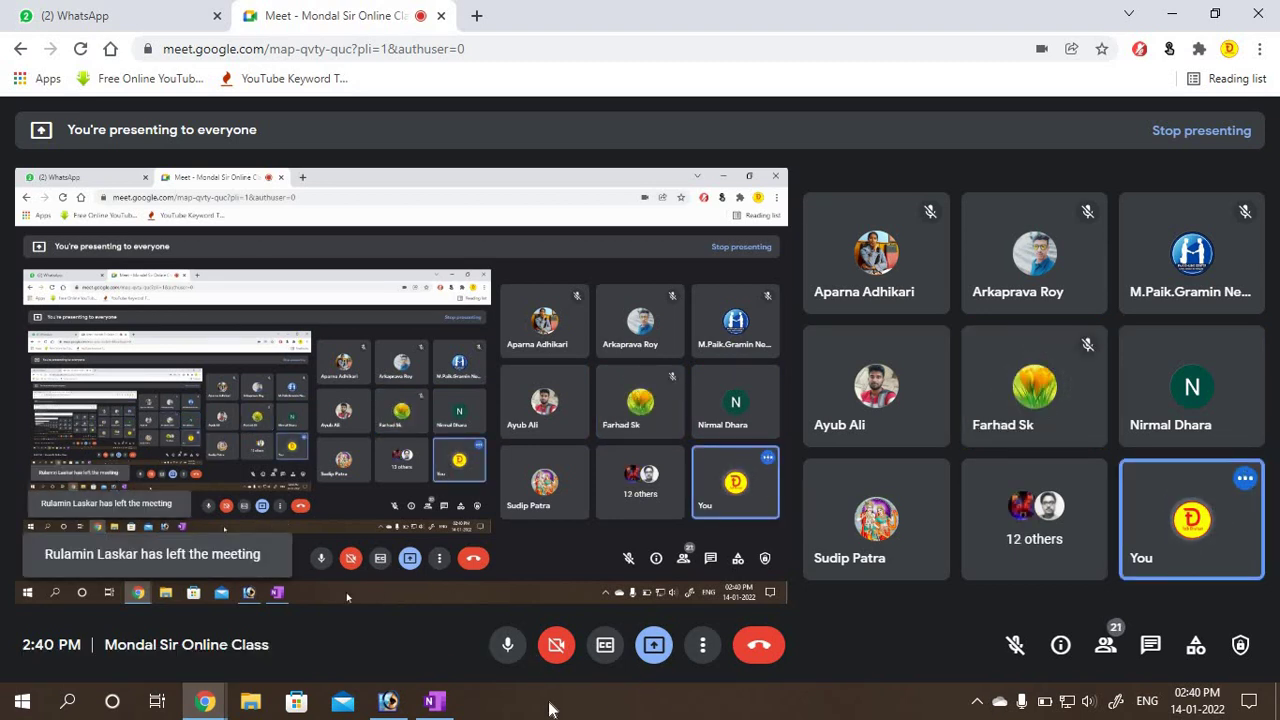
left_click(388, 700)
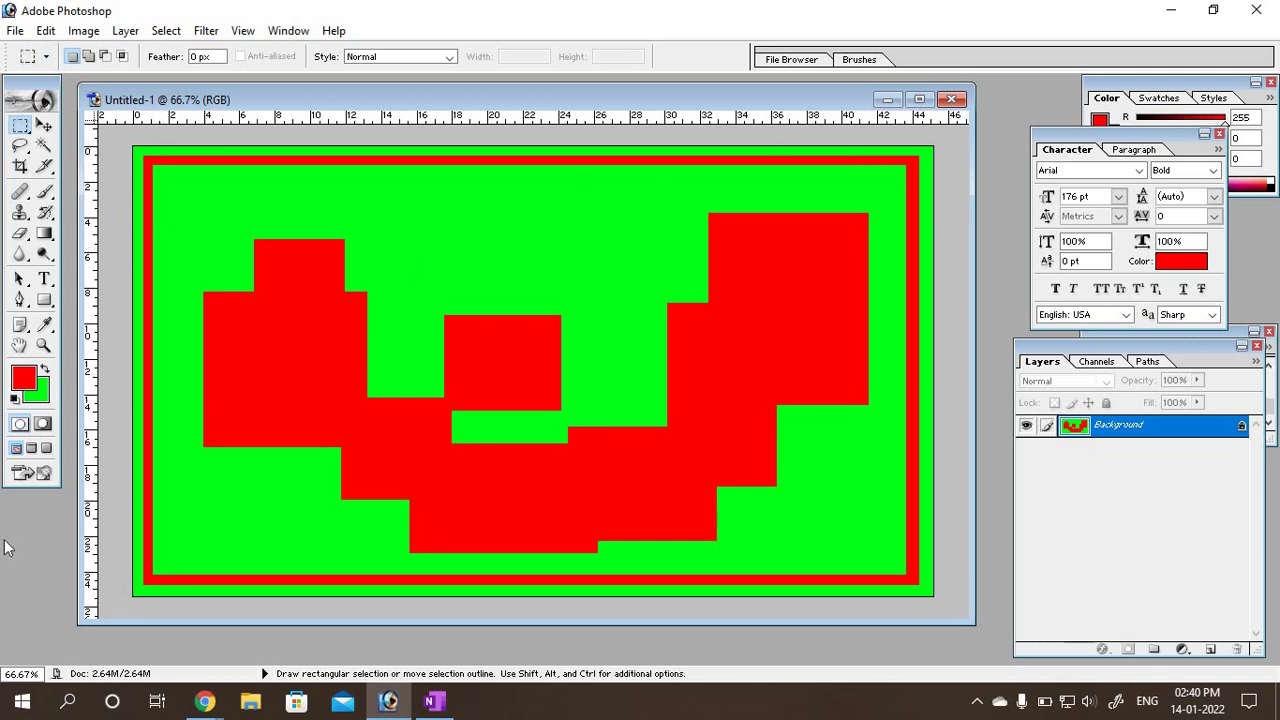
Step: Open the Nature-Falls waterfall photo from the workspace, then close it again
left_click(44, 124)
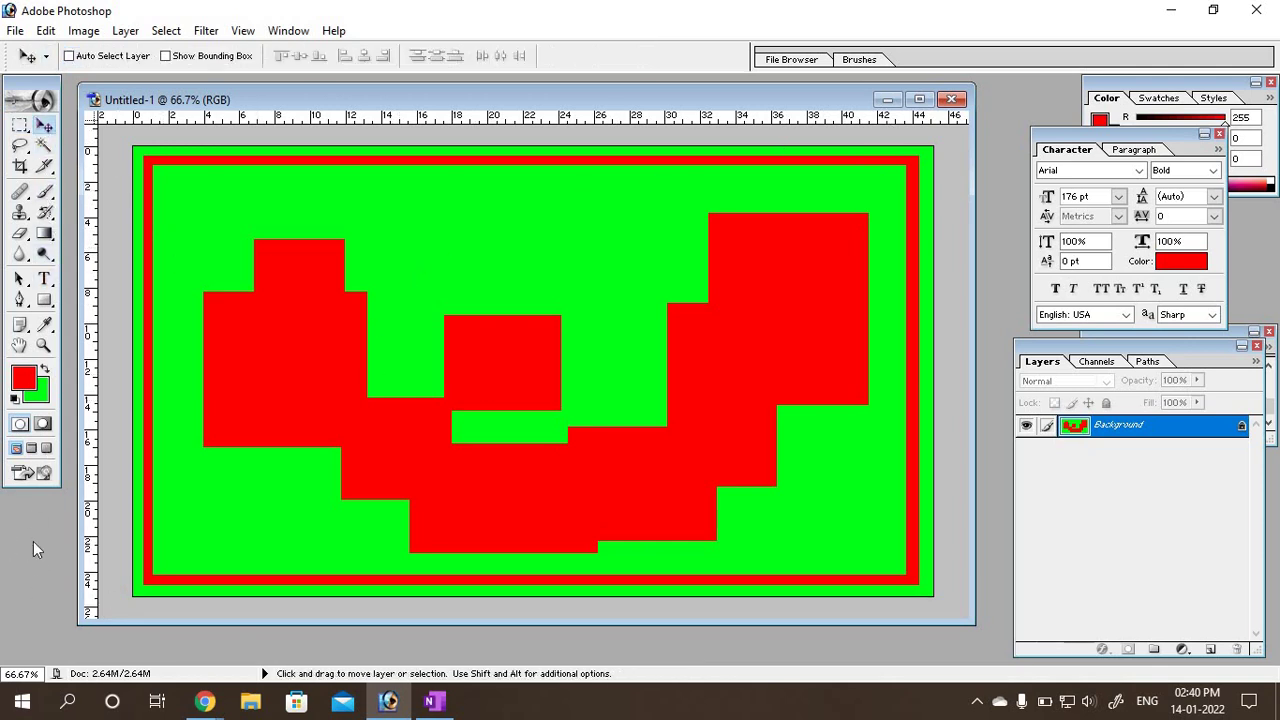
double_click(33, 541)
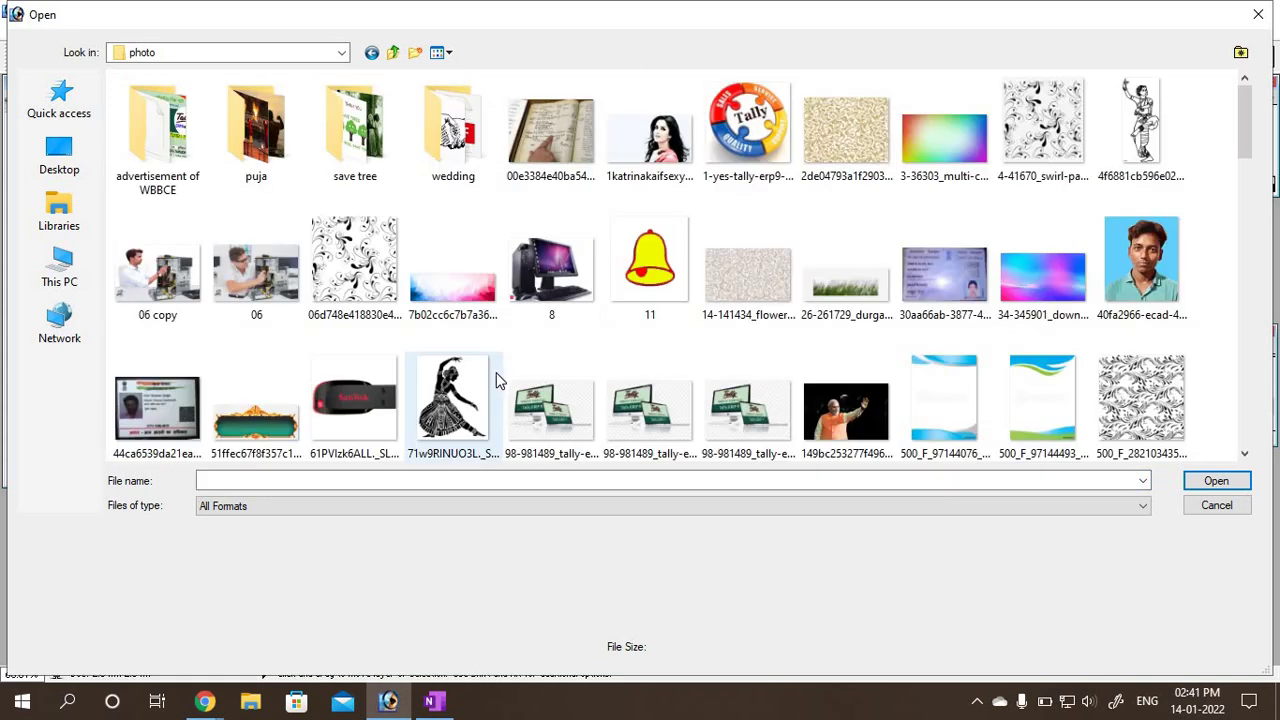
scroll(500, 385, "down", 5)
scroll(505, 395, "down", 5)
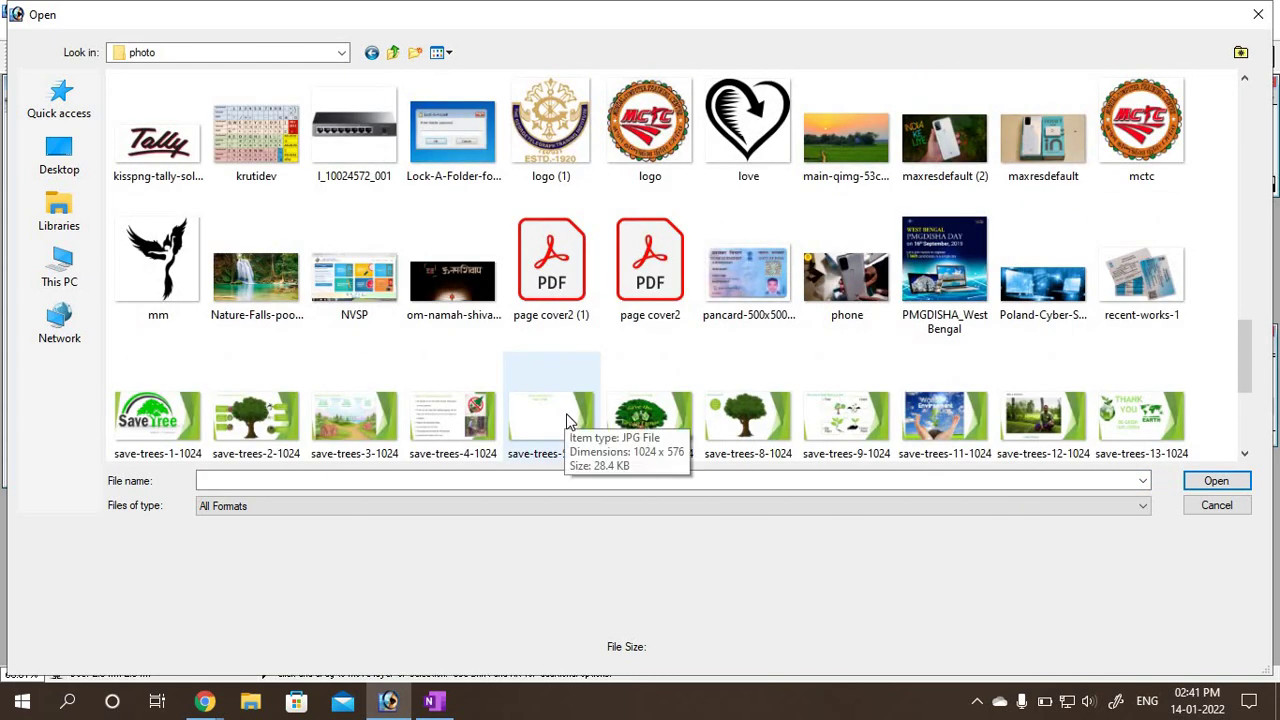
scroll(568, 420, "down", 2)
scroll(568, 418, "up", 2)
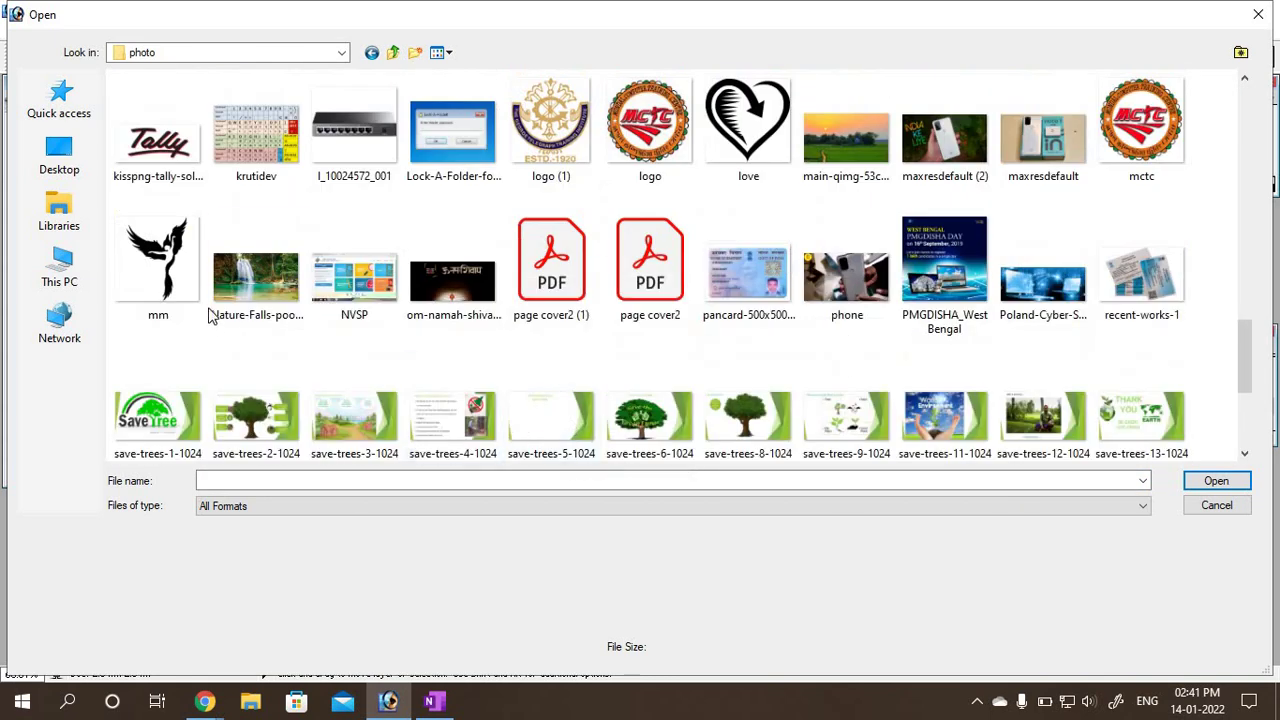
left_click(249, 283)
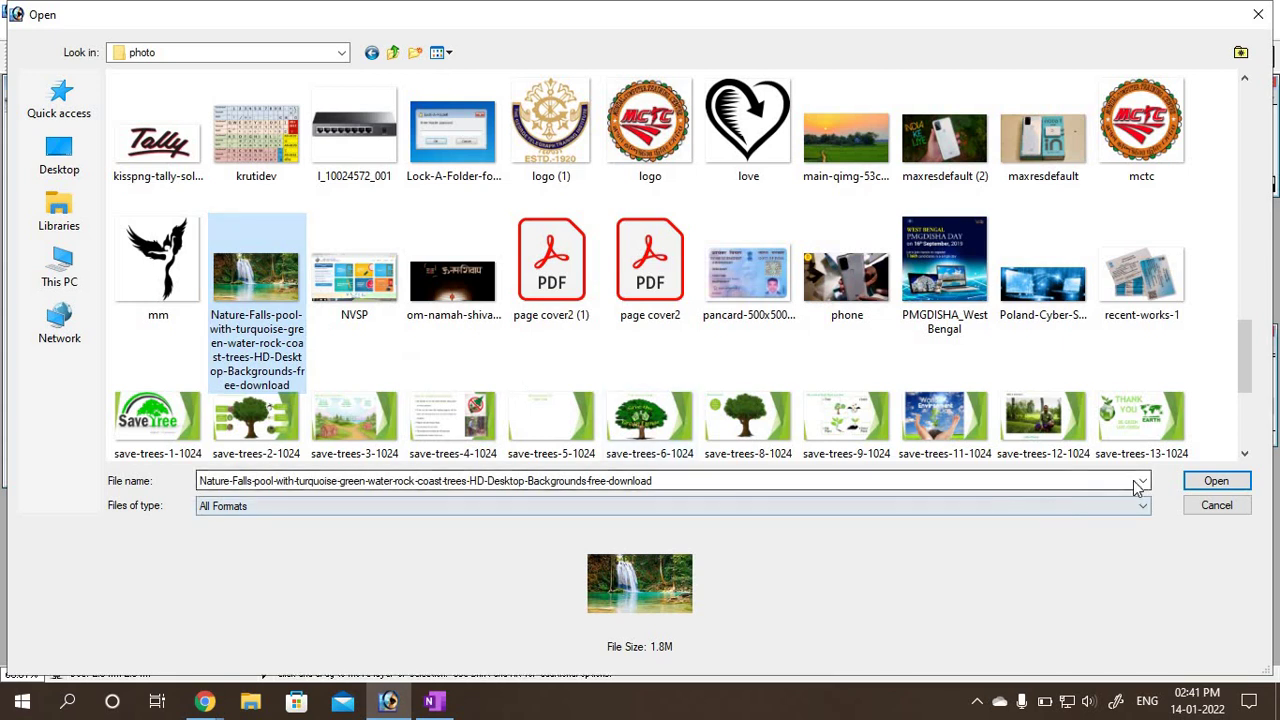
left_click(1216, 483)
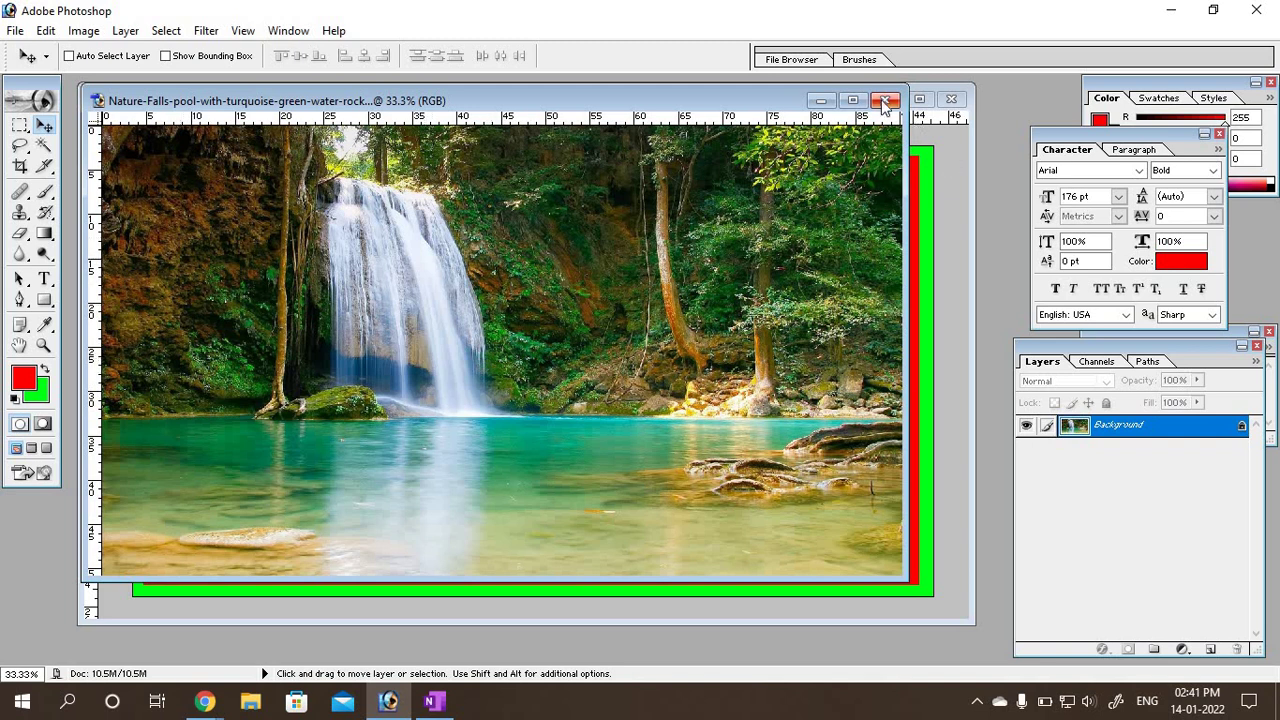
left_click(884, 100)
Step: Reopen Nature-Falls-pool-with-turquoise-green-water as a second document beside Untitled-1
key("ctrl+o")
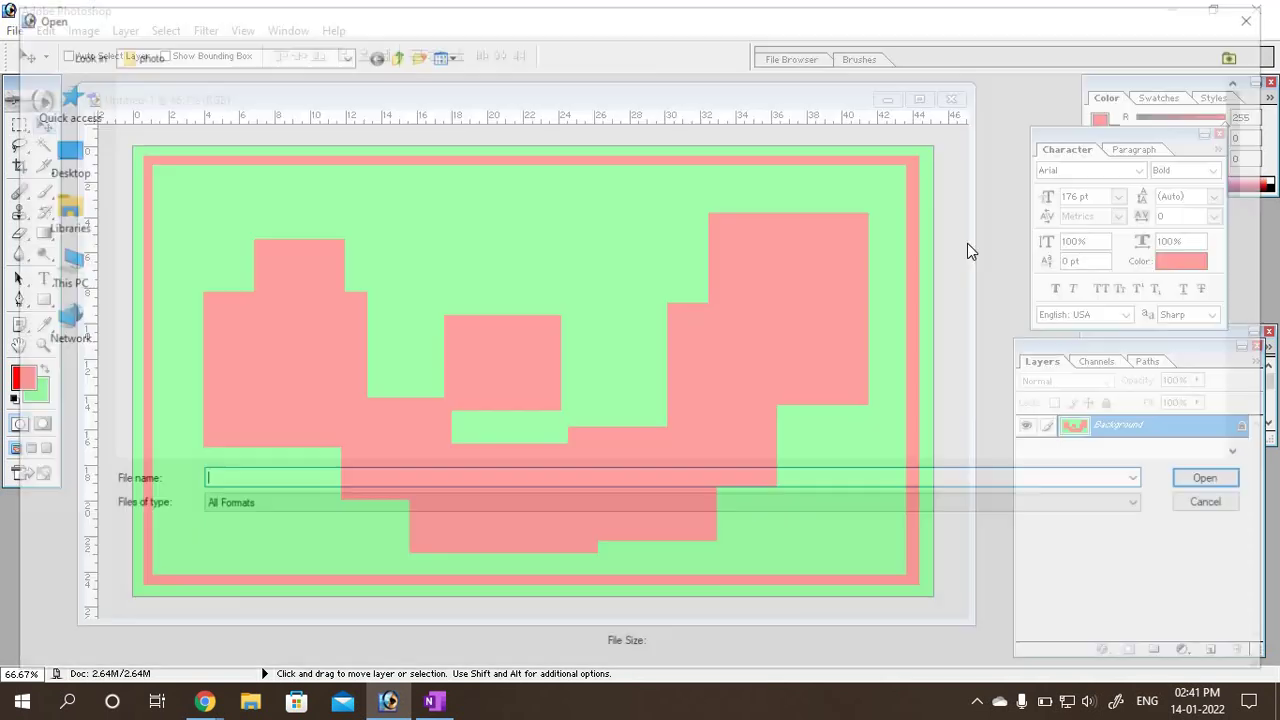
scroll(607, 270, "down", 2)
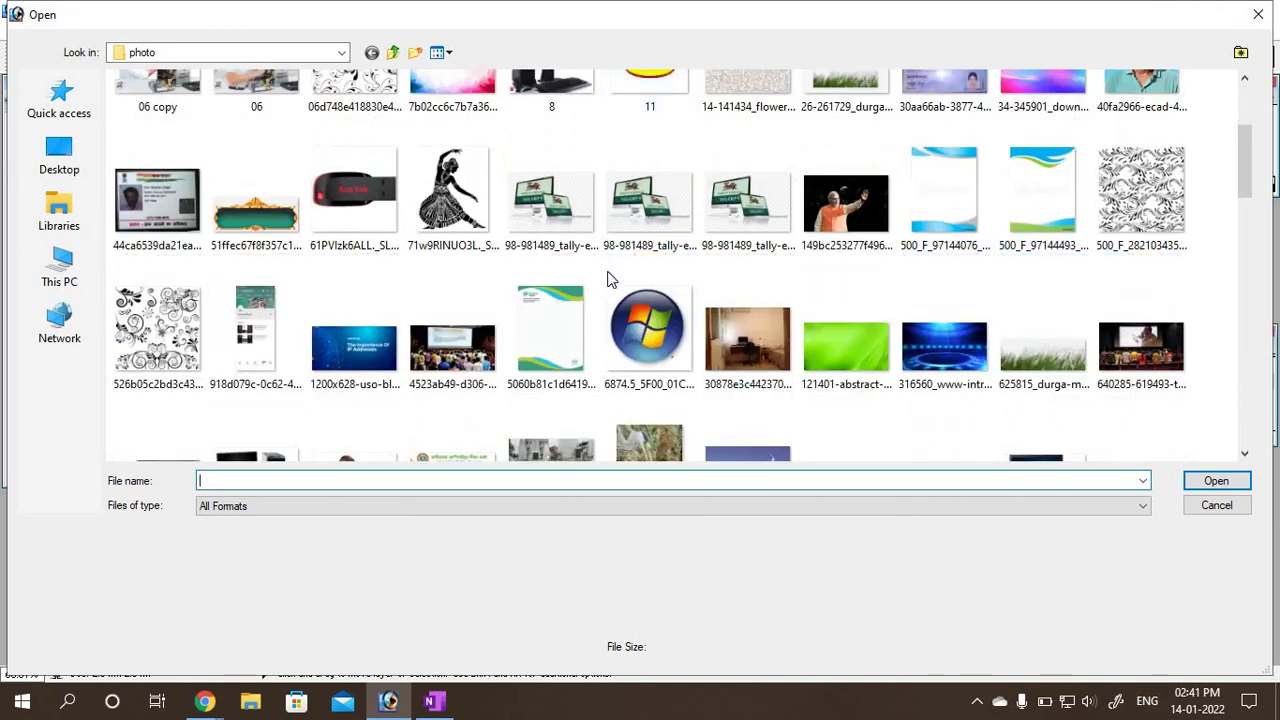
scroll(708, 312, "down", 2)
scroll(710, 320, "down", 2)
scroll(712, 330, "down", 2)
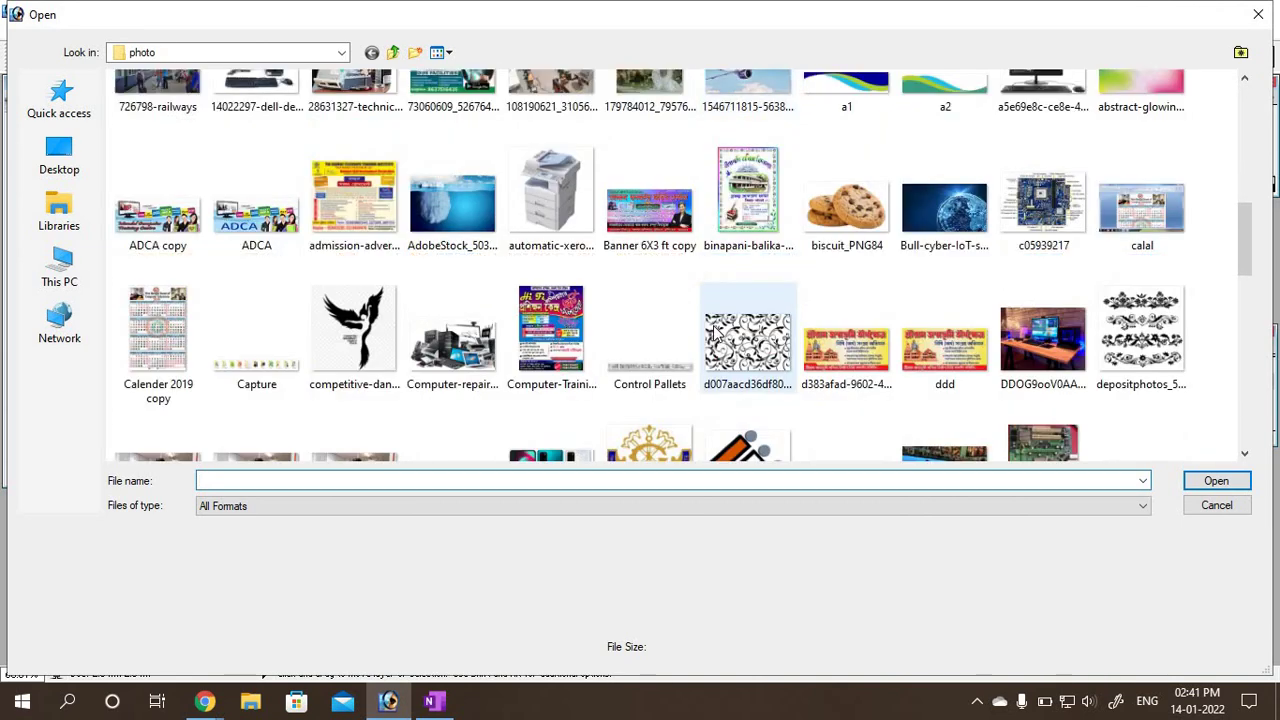
scroll(713, 335, "down", 3)
scroll(713, 338, "down", 3)
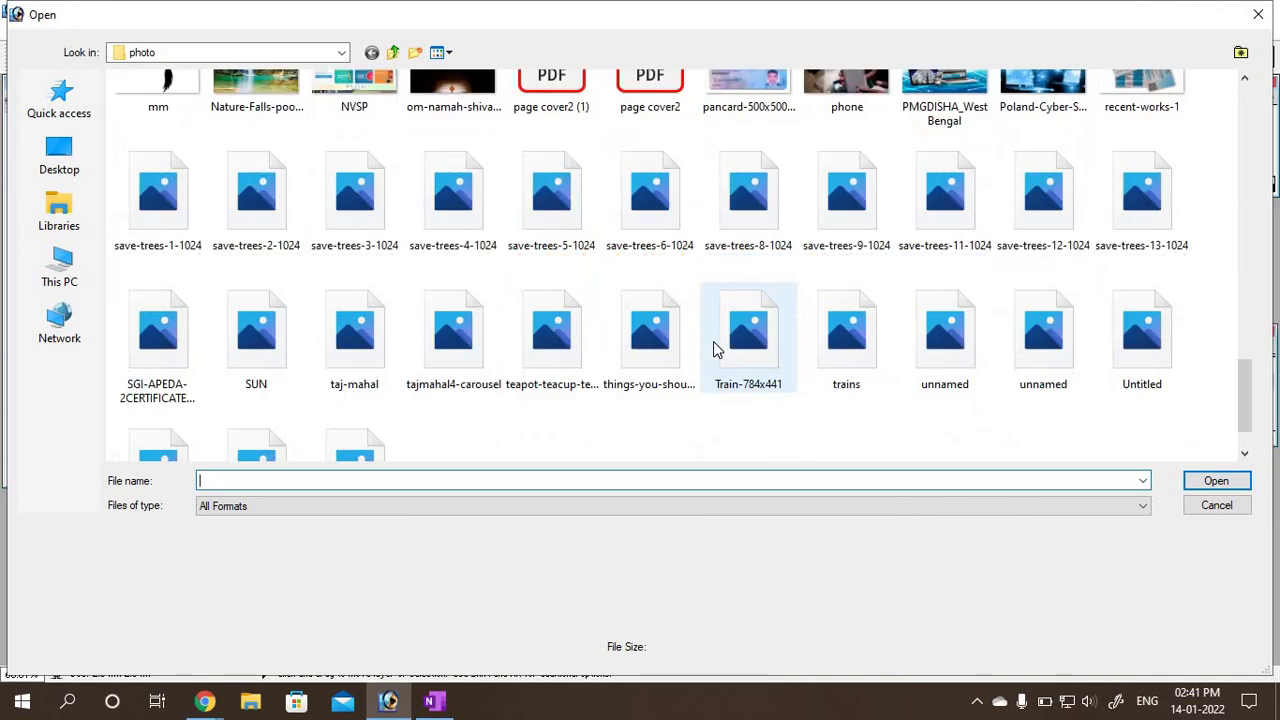
scroll(713, 345, "up", 2)
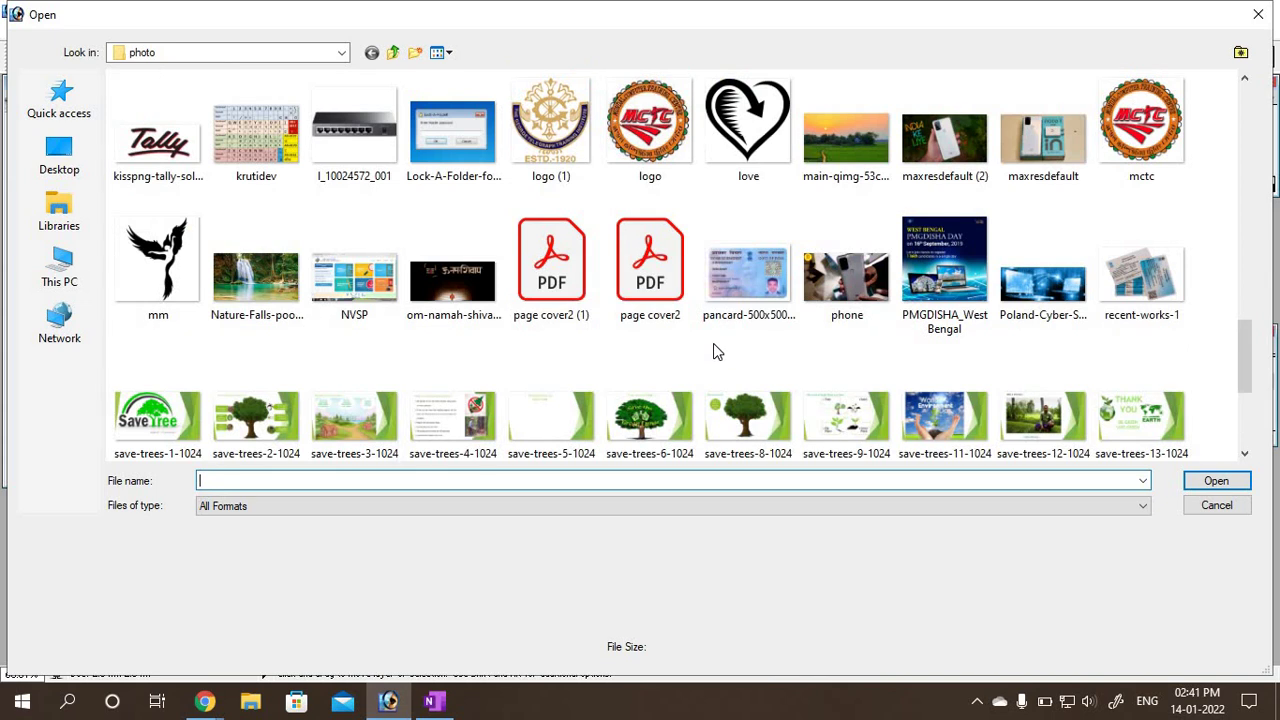
scroll(715, 352, "down", 2)
scroll(716, 352, "down", 1)
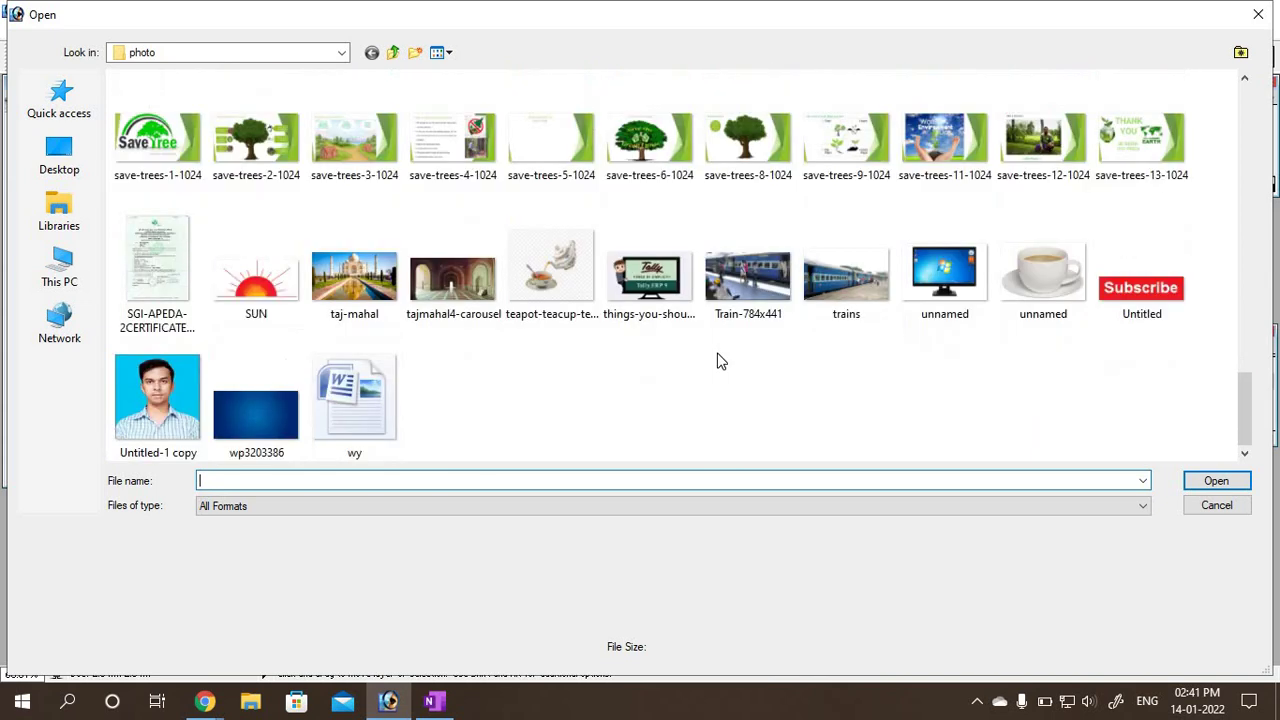
scroll(717, 360, "up", 2)
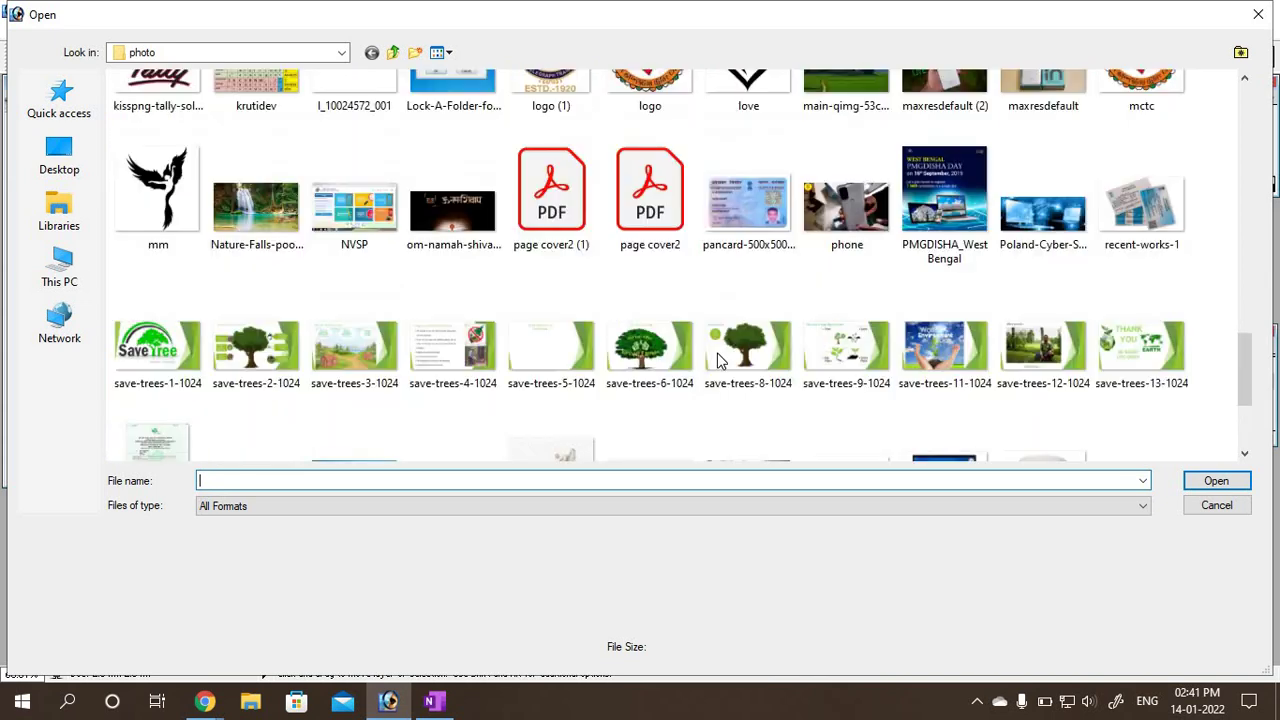
double_click(256, 210)
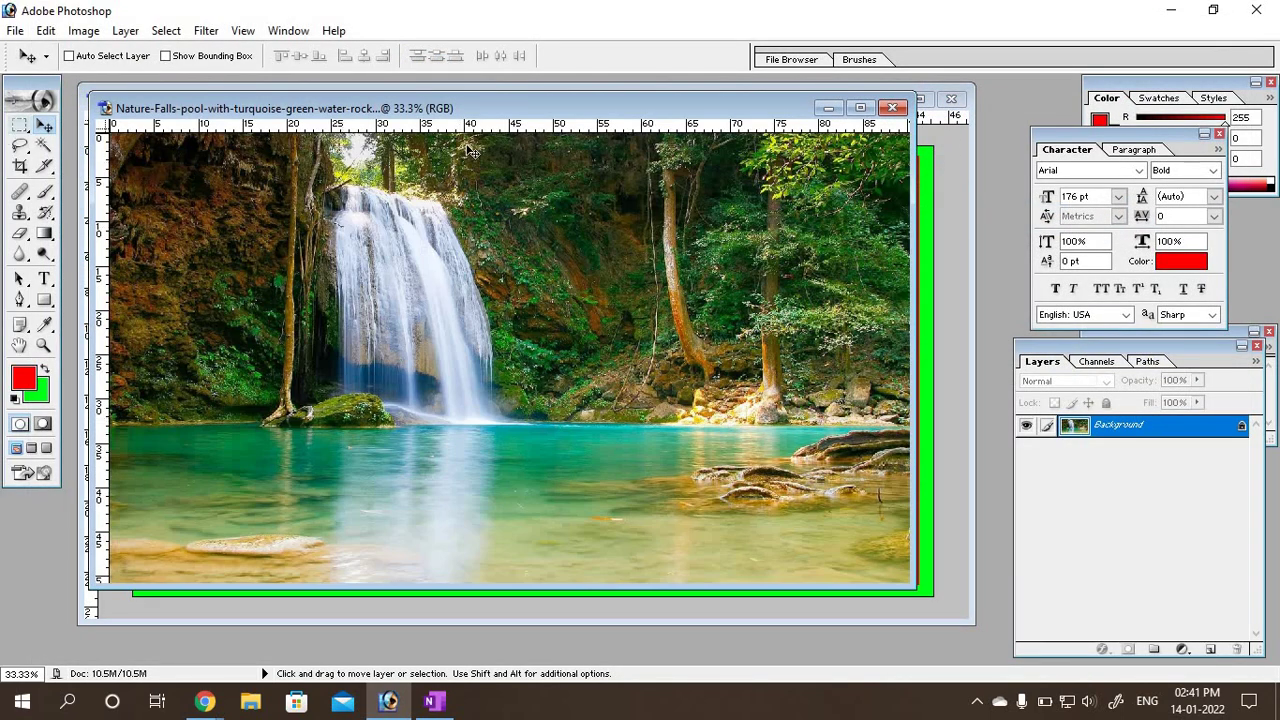
Step: Drag the waterfall photo into Untitled-1 as Layer 1, covering the canvas
left_click_drag(470, 108, 521, 166)
left_click_drag(605, 233, 617, 234)
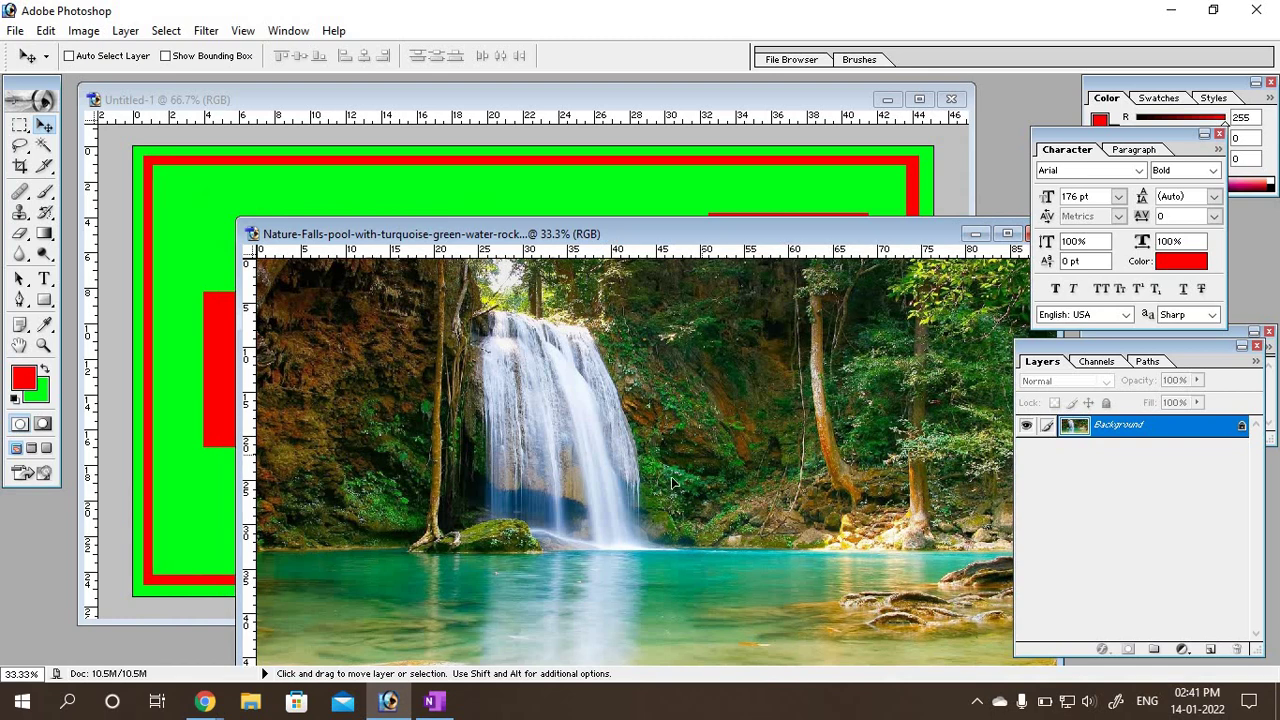
left_click_drag(171, 290, 179, 292)
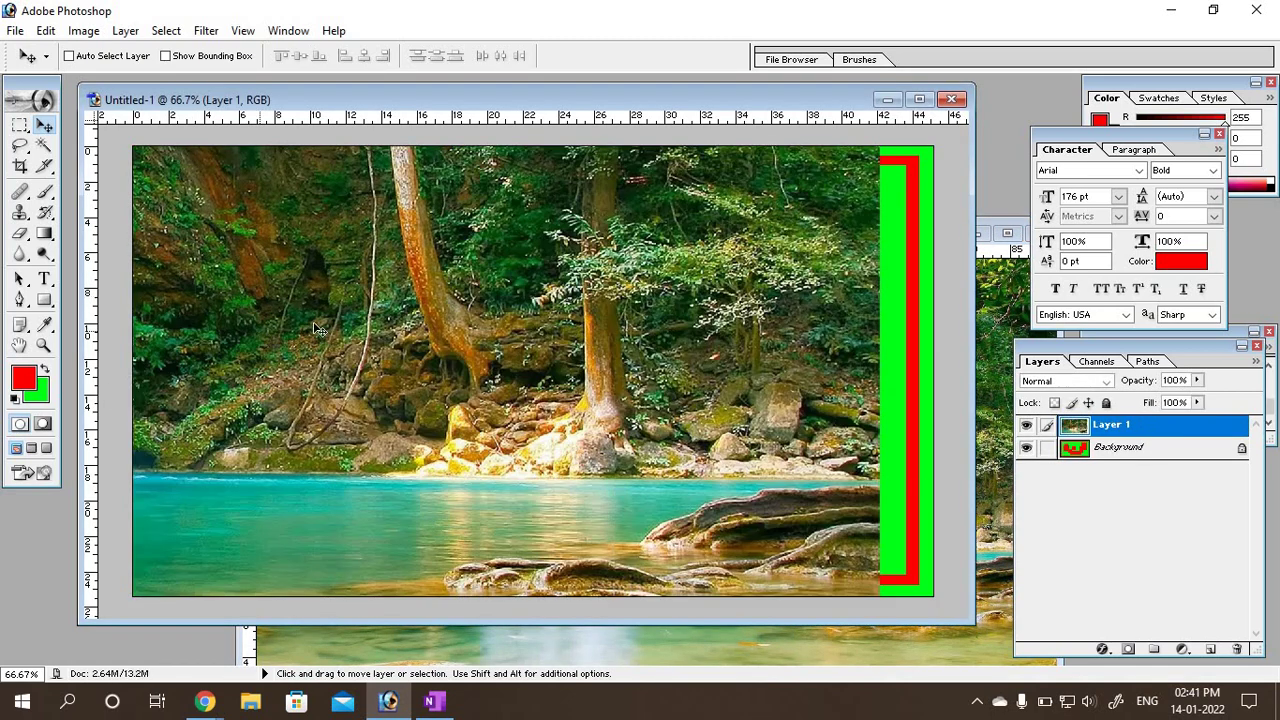
left_click_drag(330, 322, 425, 355)
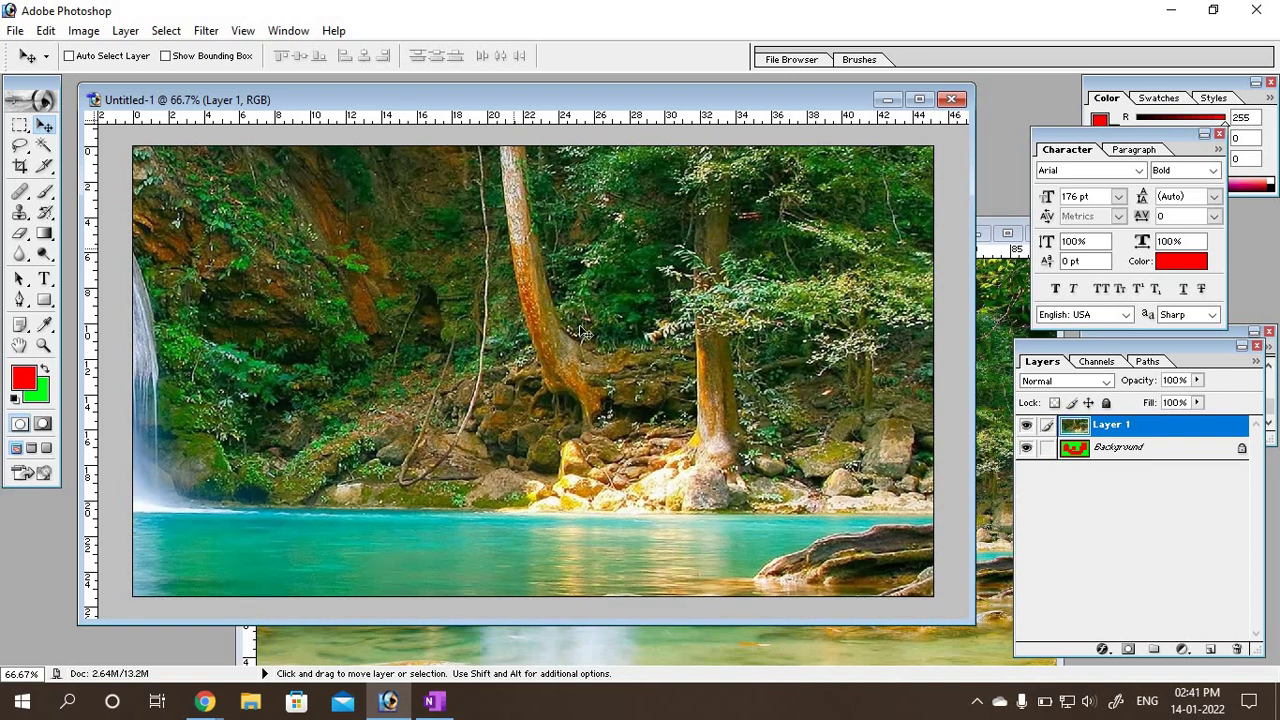
Step: Draw an oval selection over the trees with the Elliptical Marquee tool
left_click(19, 126)
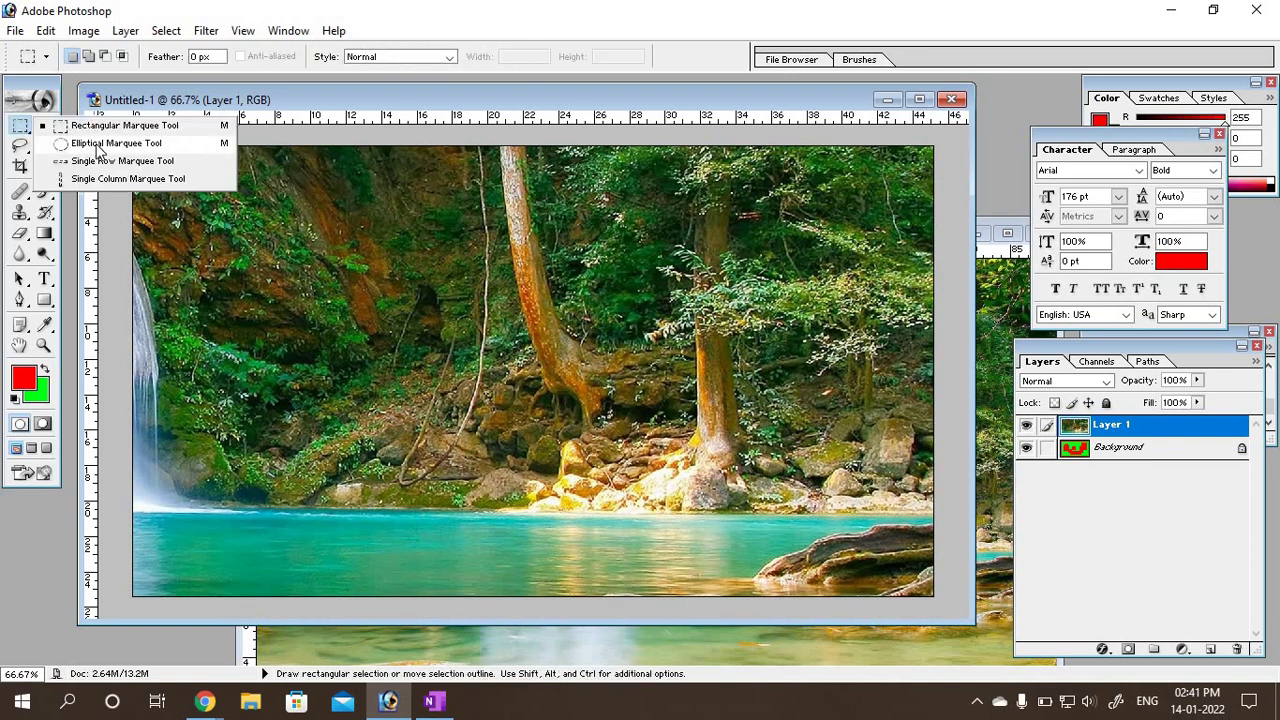
left_click(99, 146)
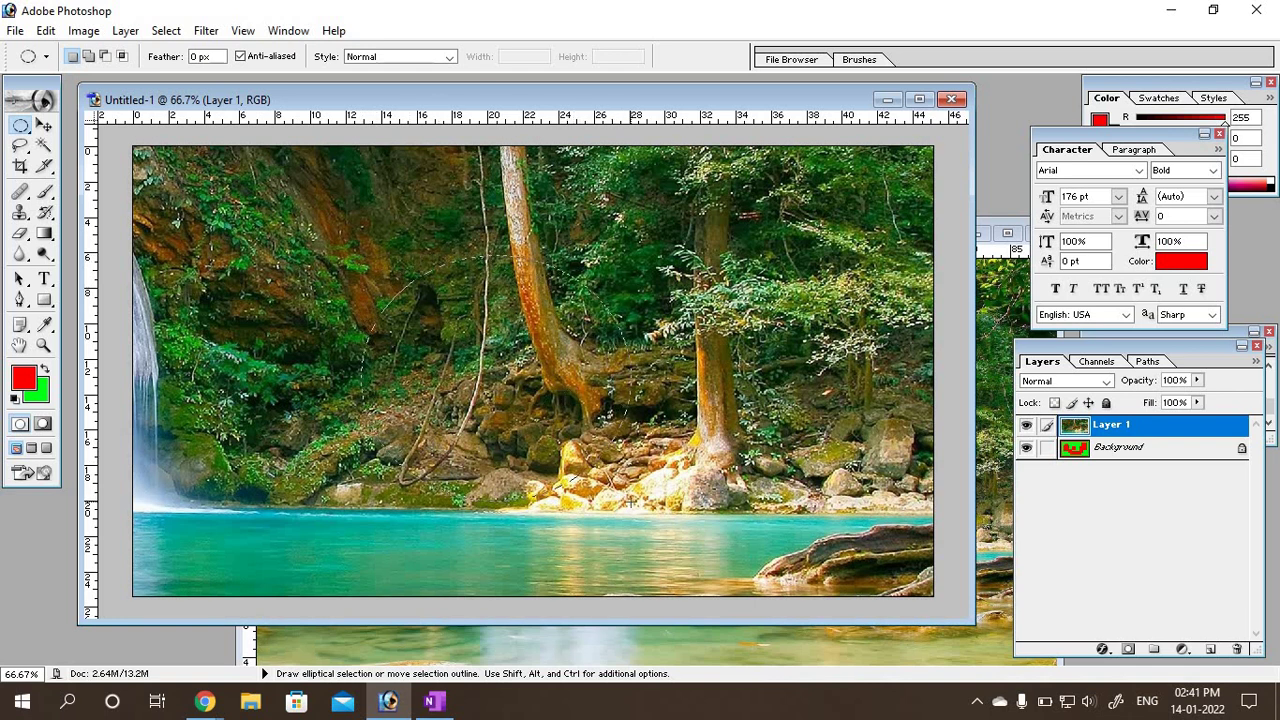
left_click_drag(631, 497, 362, 257)
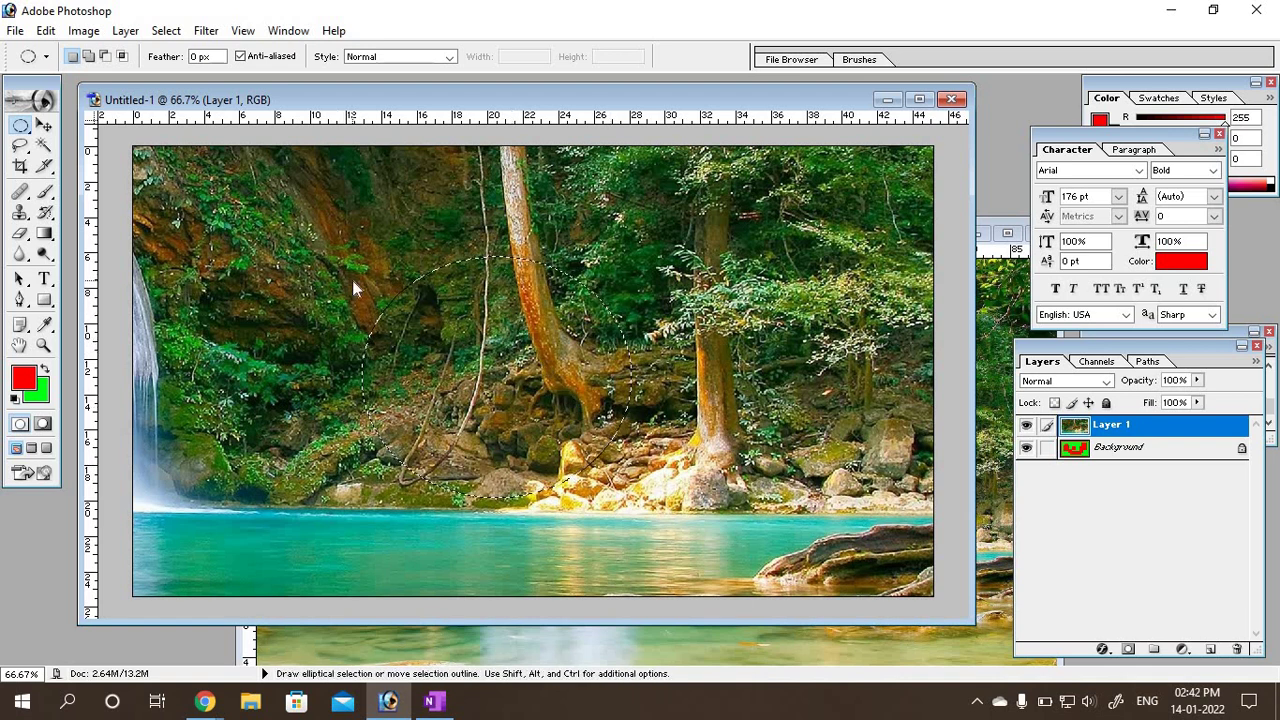
Step: Nudge the oval selection down, test deleting its contents, and undo
key("shift+Down")
key("shift+Down")
key("shift+Down")
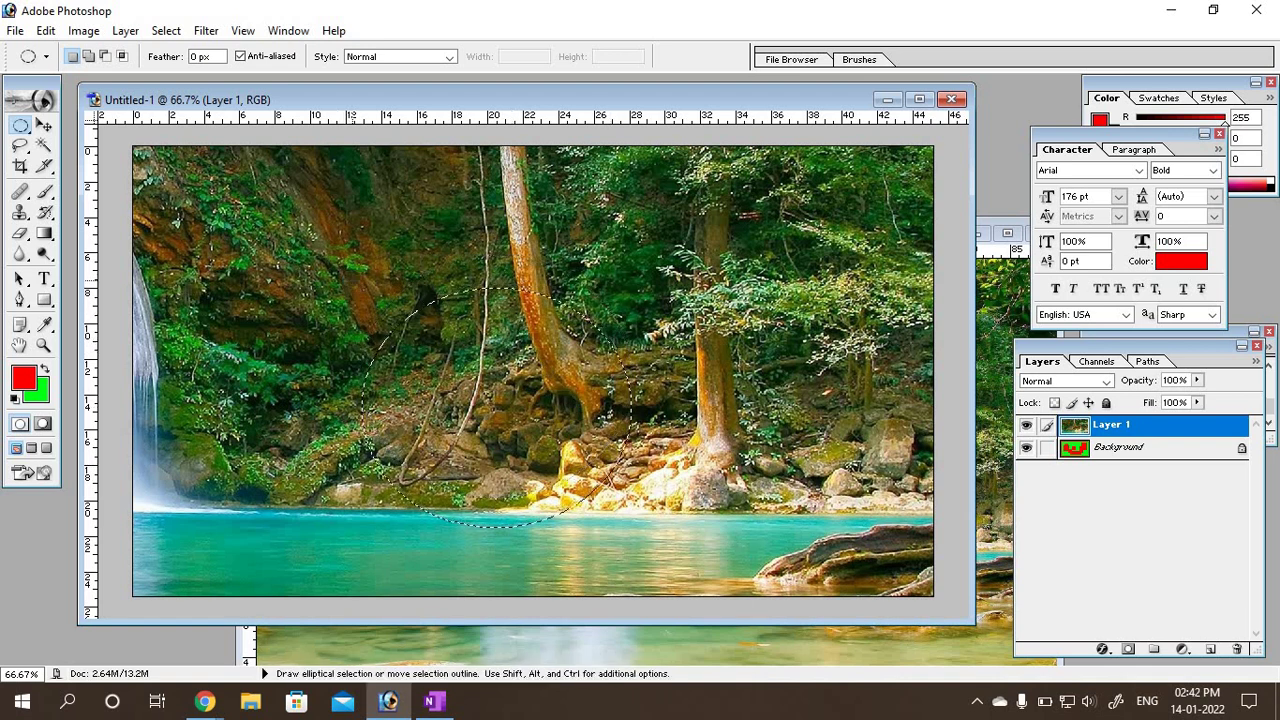
key("shift+Down")
key("shift+Down")
key("shift+Down")
key("shift+Down")
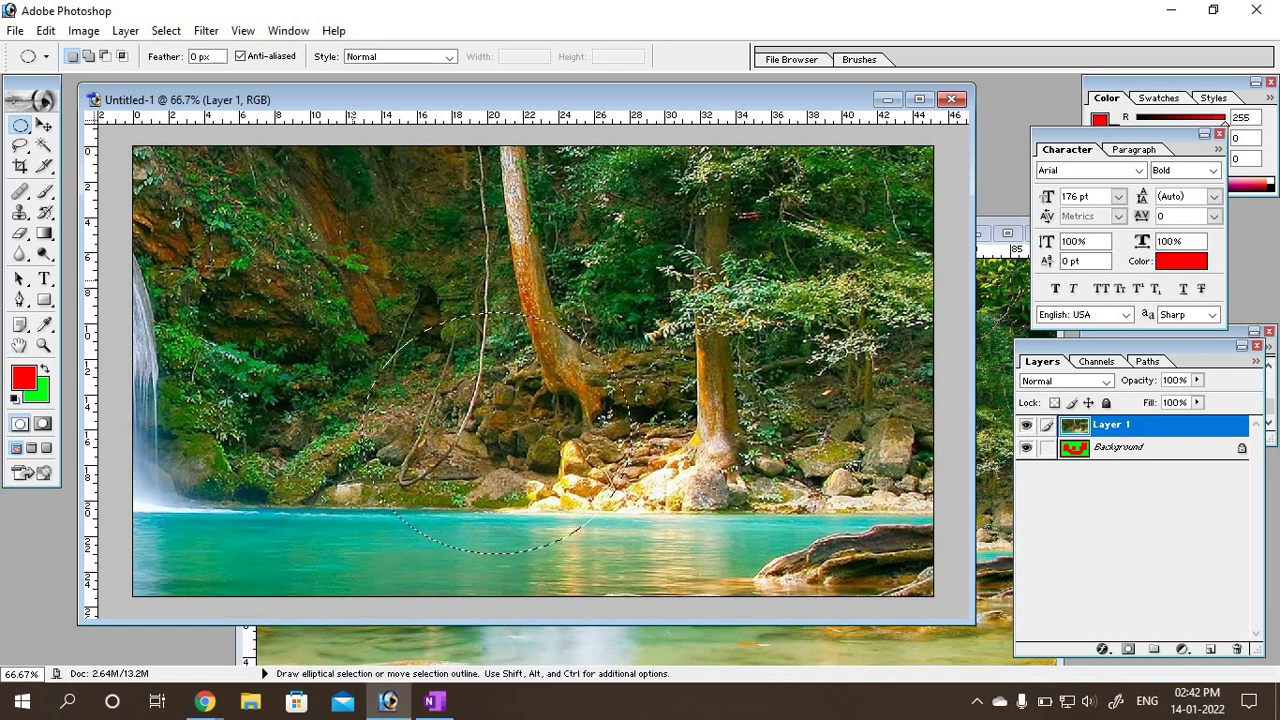
key("shift+Down")
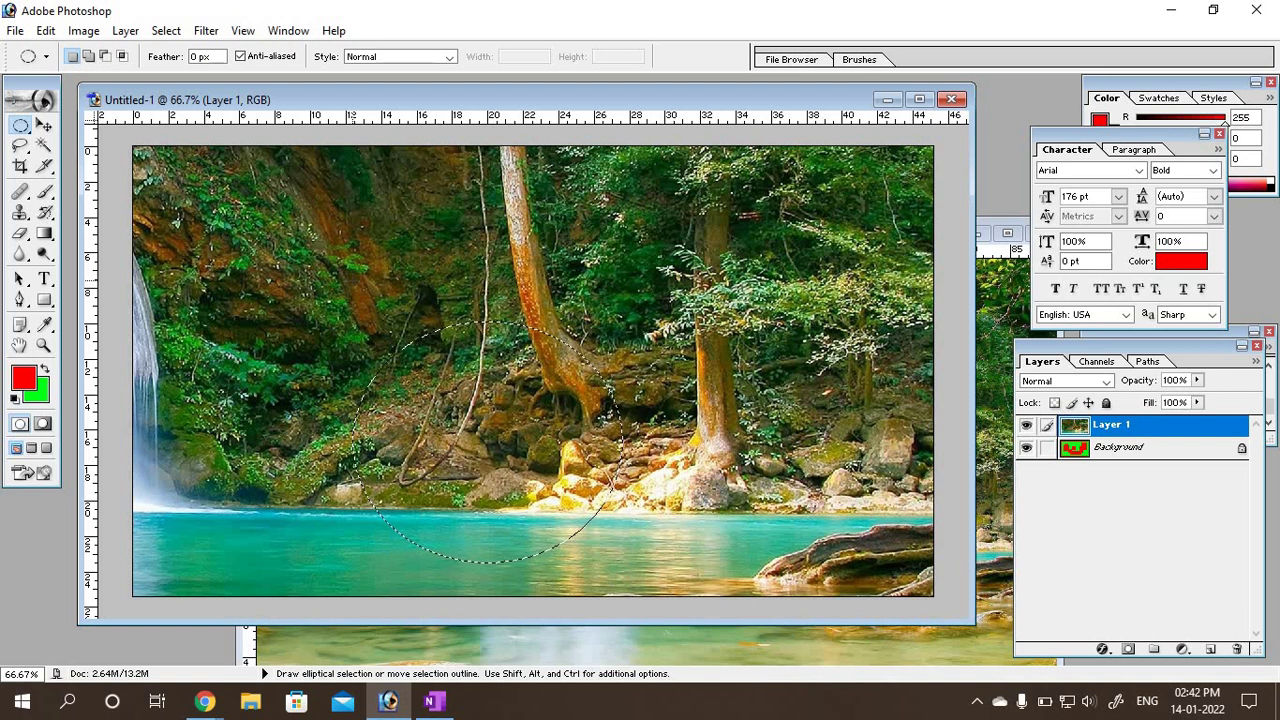
key("Delete")
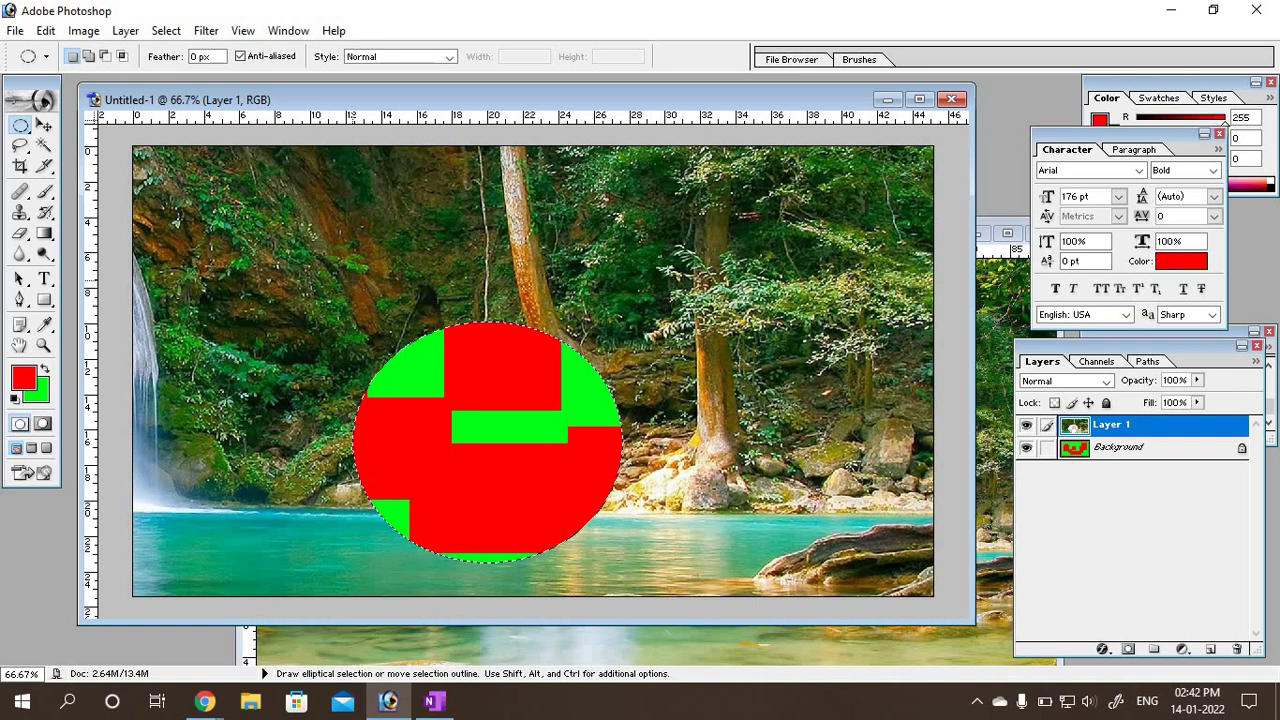
key("ctrl+z")
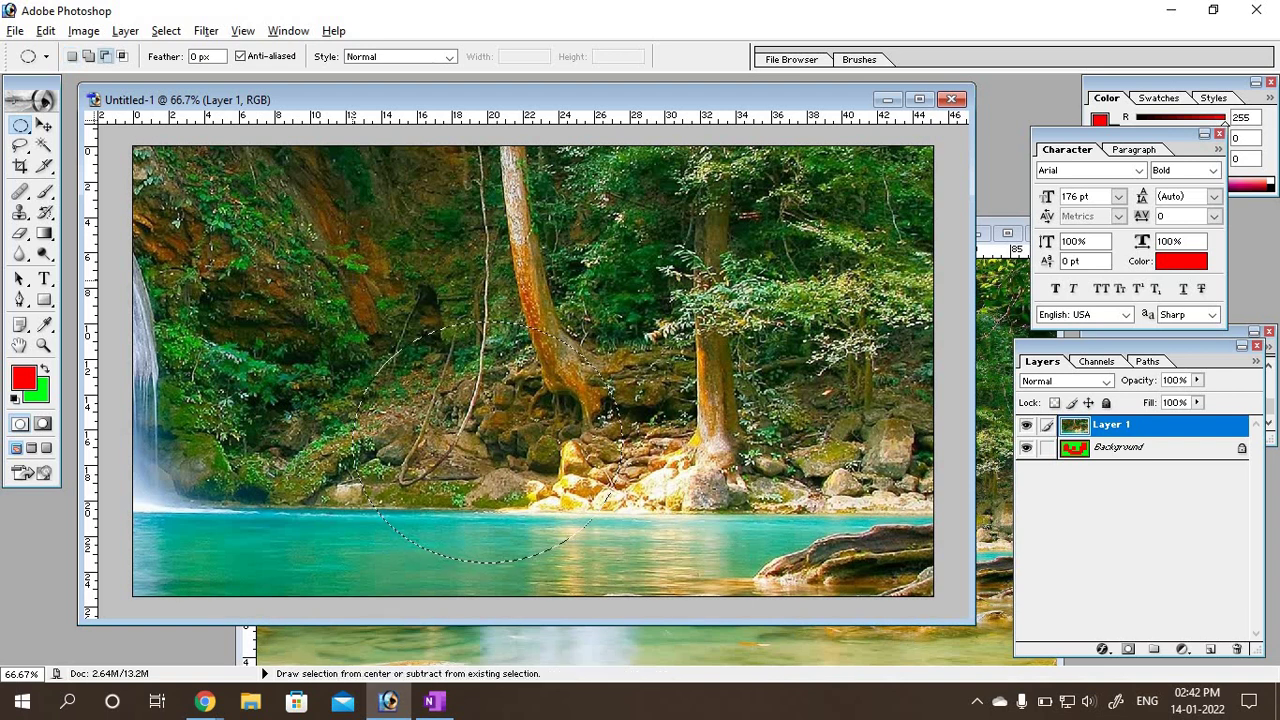
Step: Test a red fill of the oval, undo it, and invert the selection
key("alt+BackSpace")
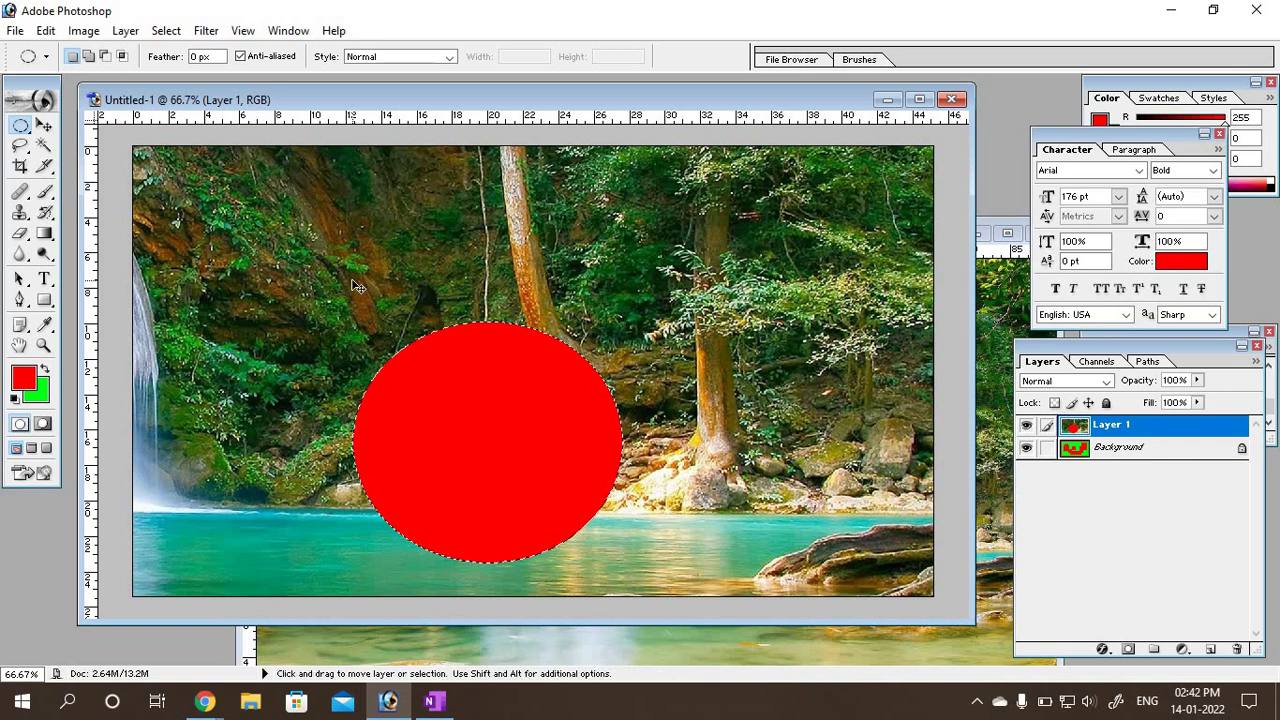
key("ctrl+z")
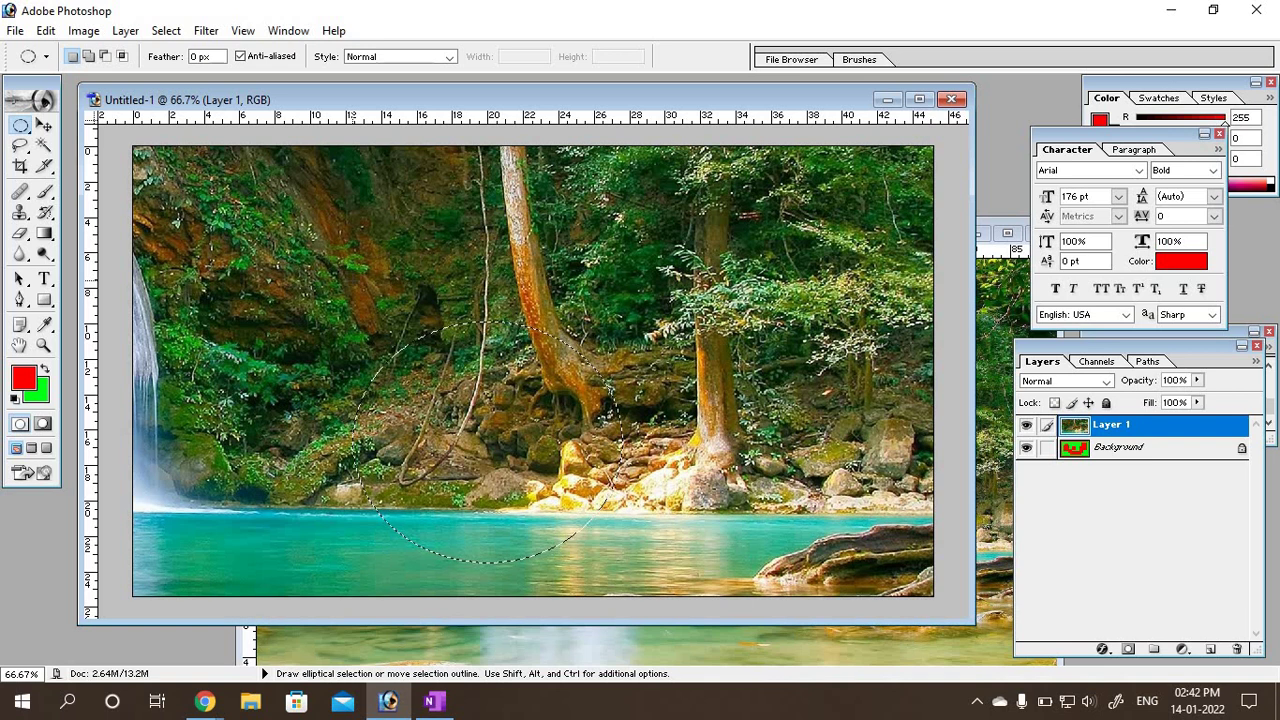
key("ctrl")
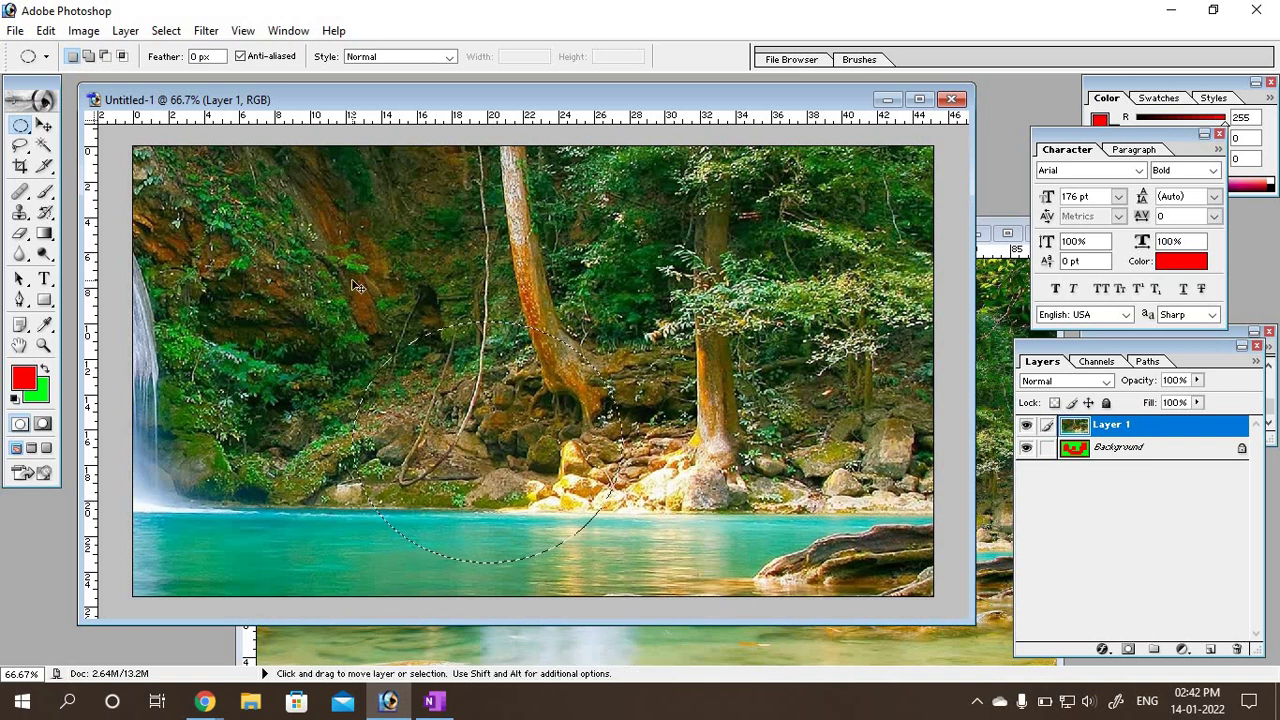
key("shift")
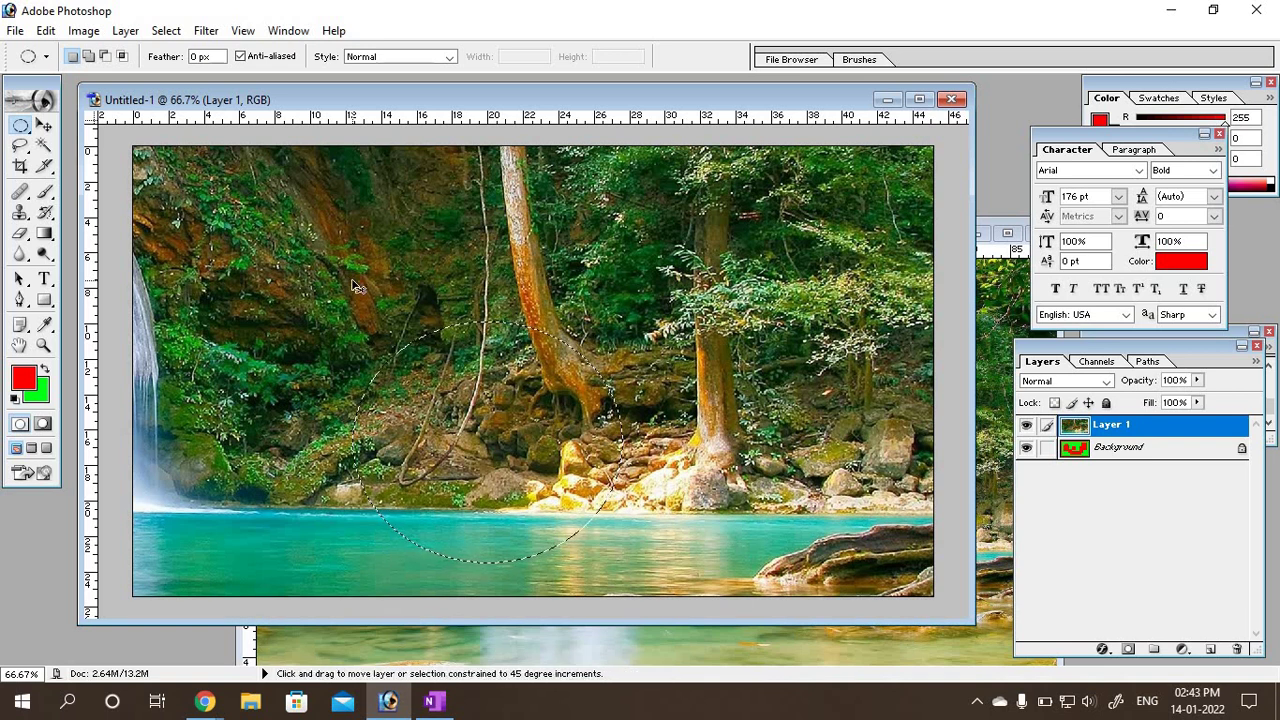
key("ctrl+shift+i")
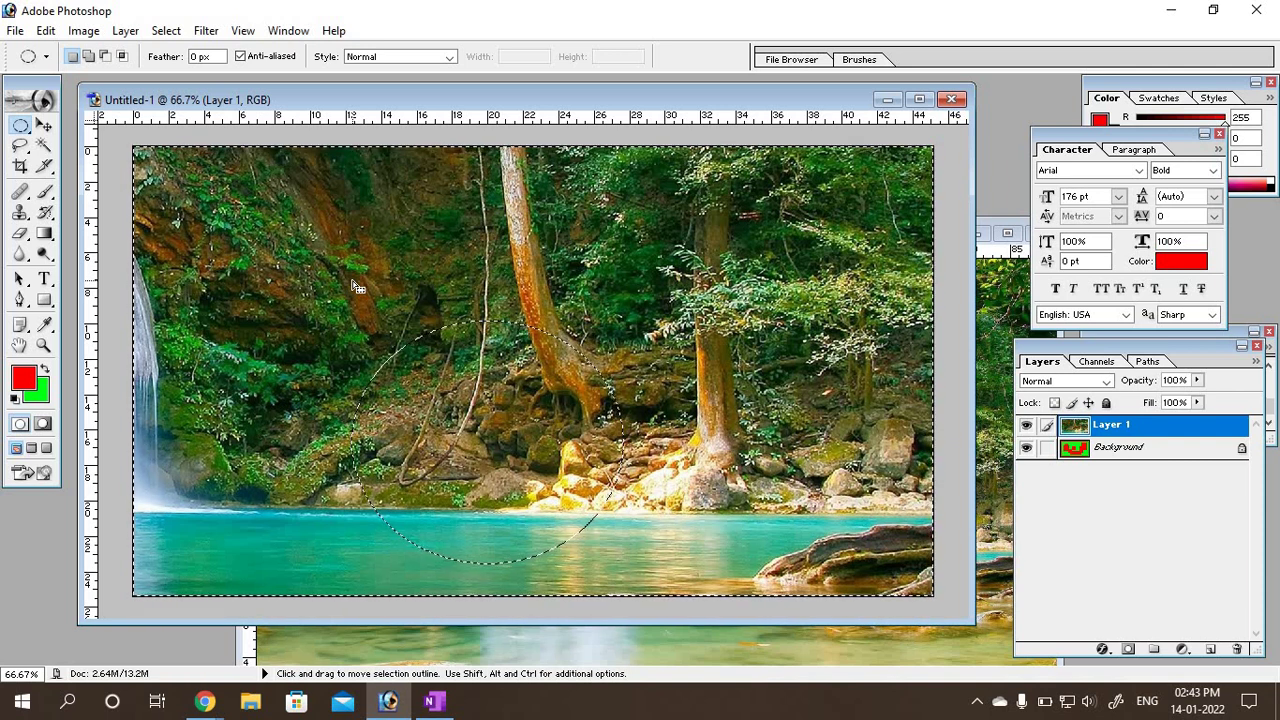
Step: Delete the photo outside the circle on Layer 1 and deselect
key("Delete")
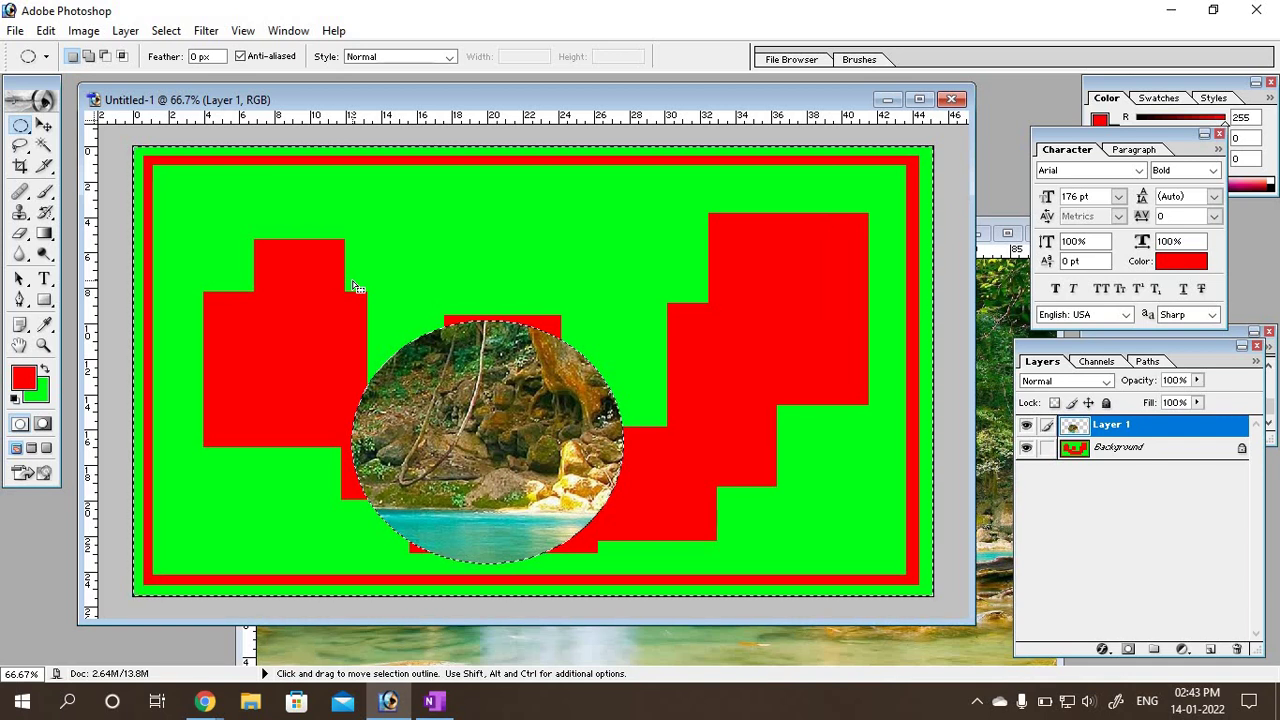
key("ctrl+d")
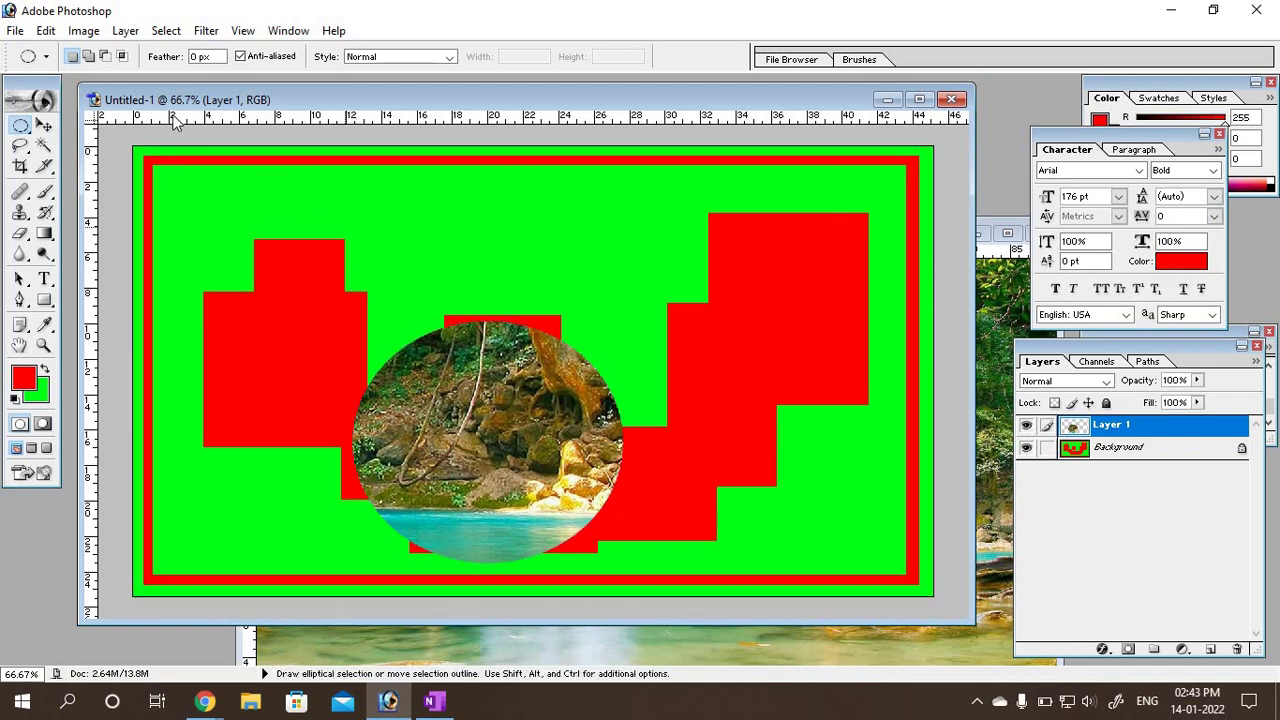
Step: Shift the circular cutout up and left, then close Untitled-1 without saving
left_click(44, 126)
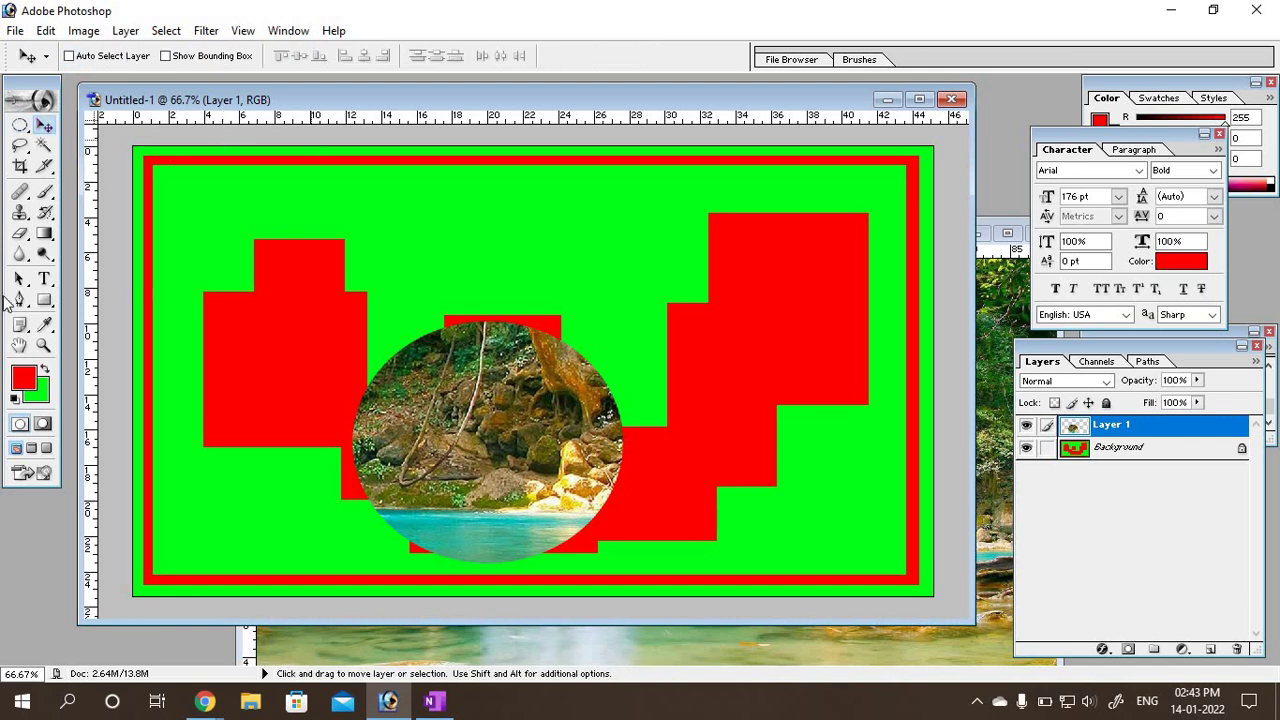
left_click_drag(494, 463, 399, 365)
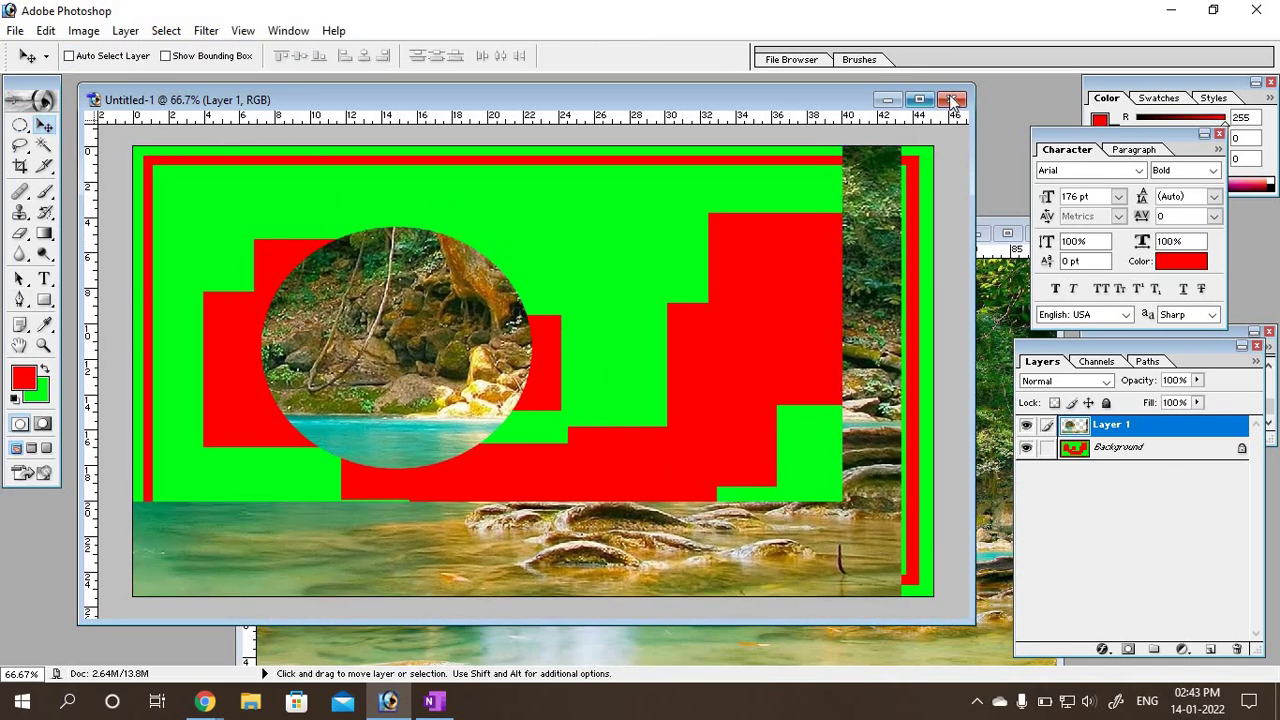
left_click(951, 99)
left_click(621, 280)
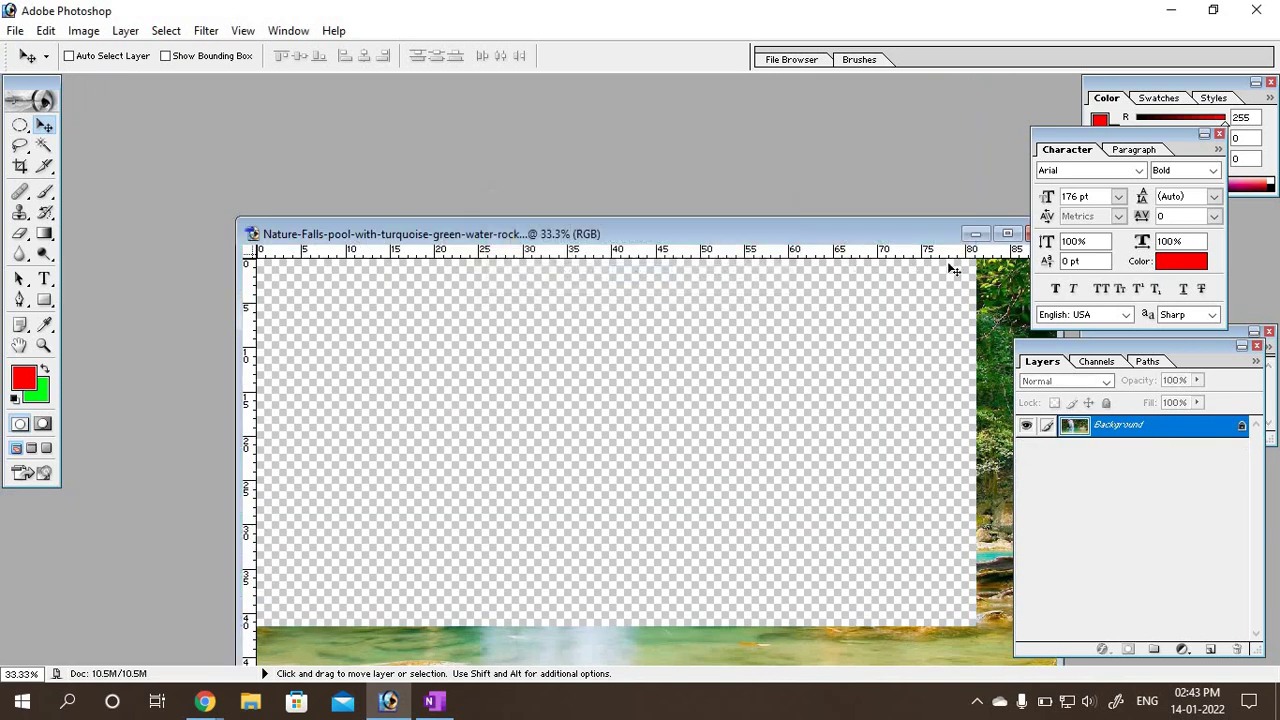
Step: Reposition and enlarge the Nature-Falls waterfall image window
left_click_drag(702, 220, 550, 152)
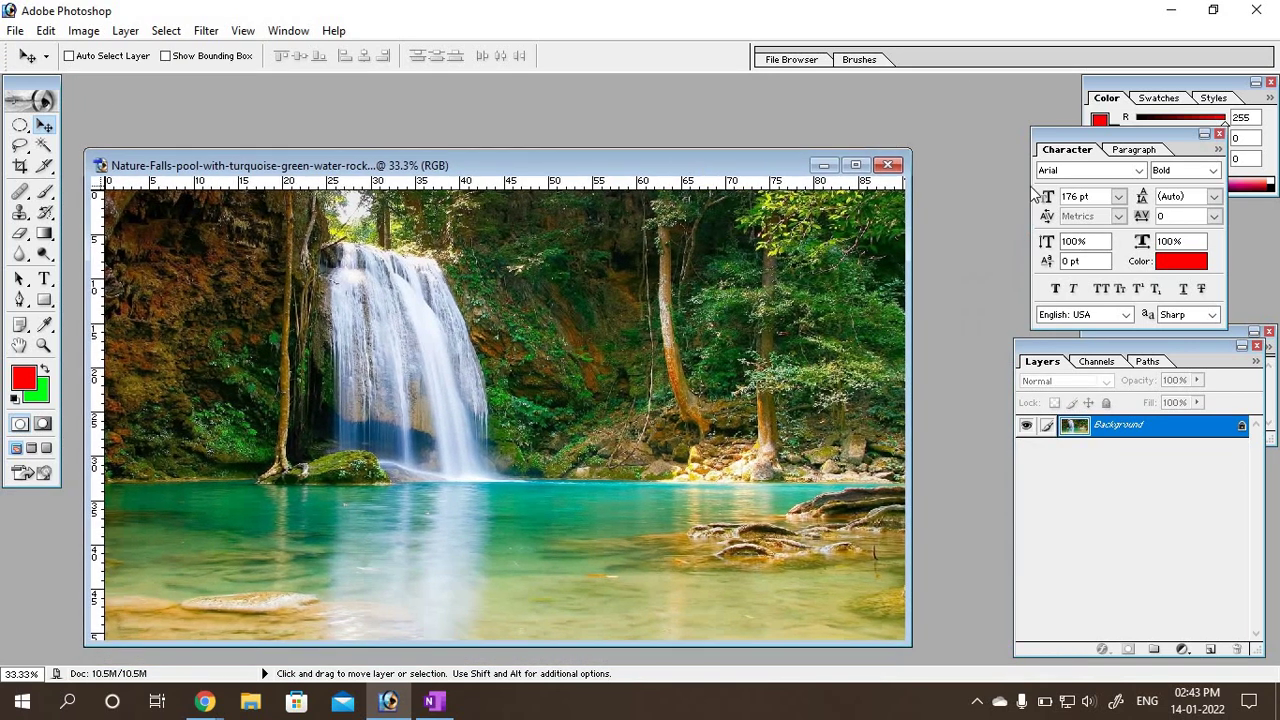
left_click_drag(889, 645, 930, 658)
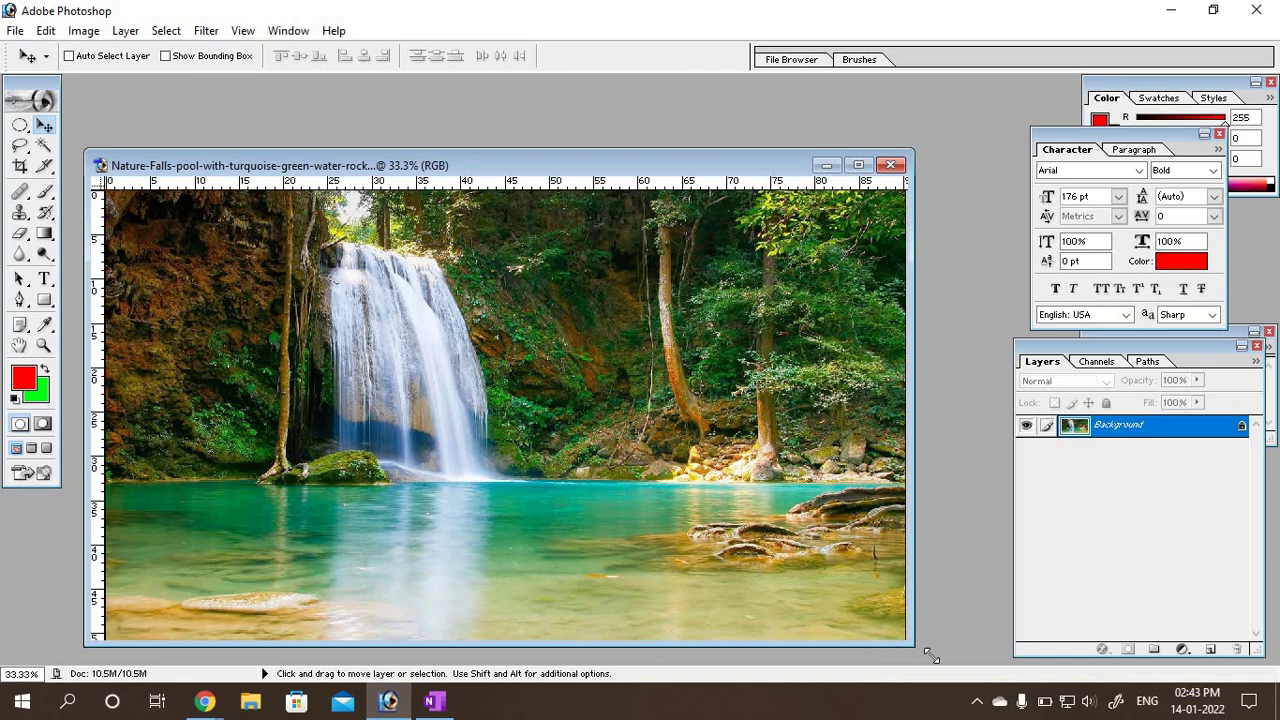
left_click_drag(605, 165, 608, 121)
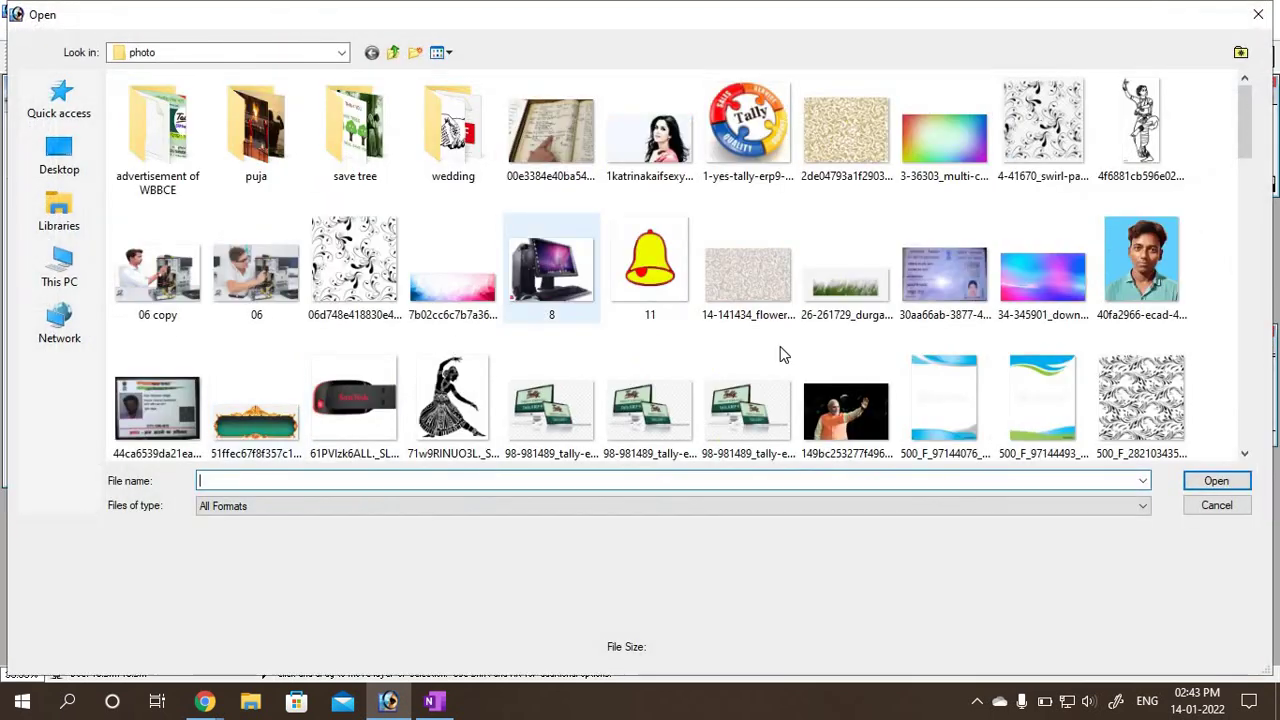
Step: Open the yellow-shirt portrait from YouTube (G:) > DTP Collection
double_click(256, 125)
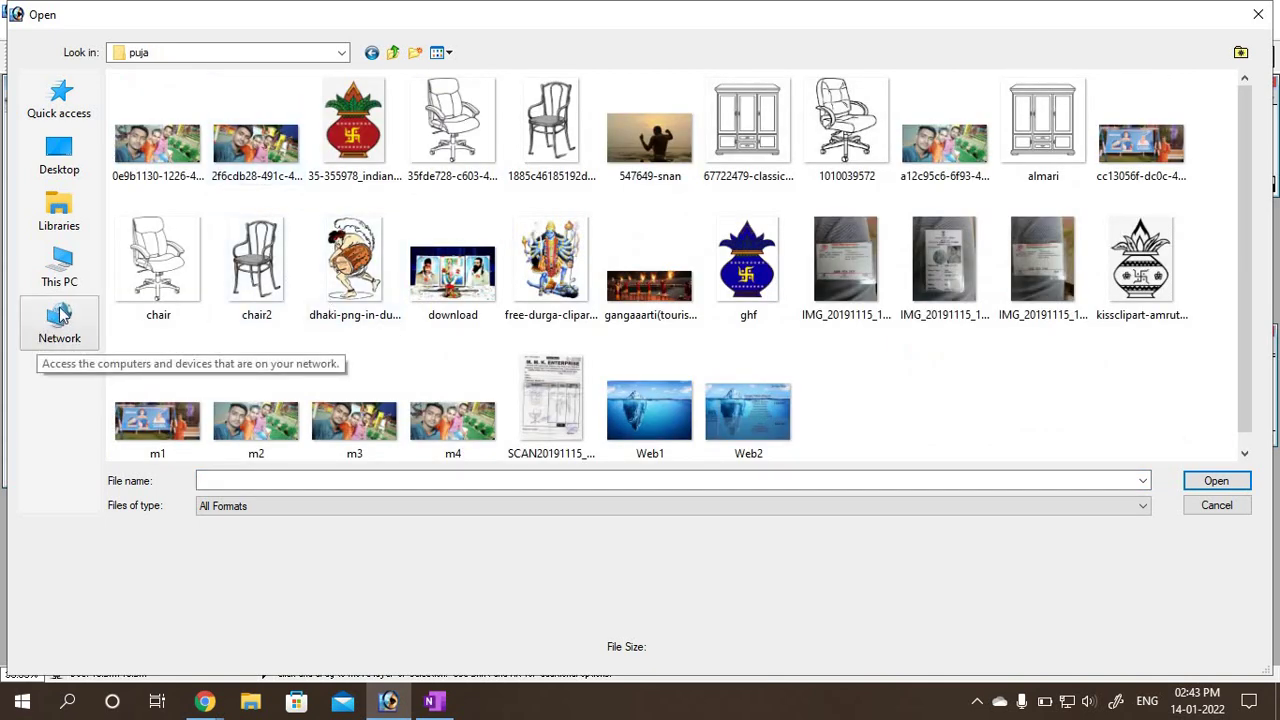
left_click(60, 266)
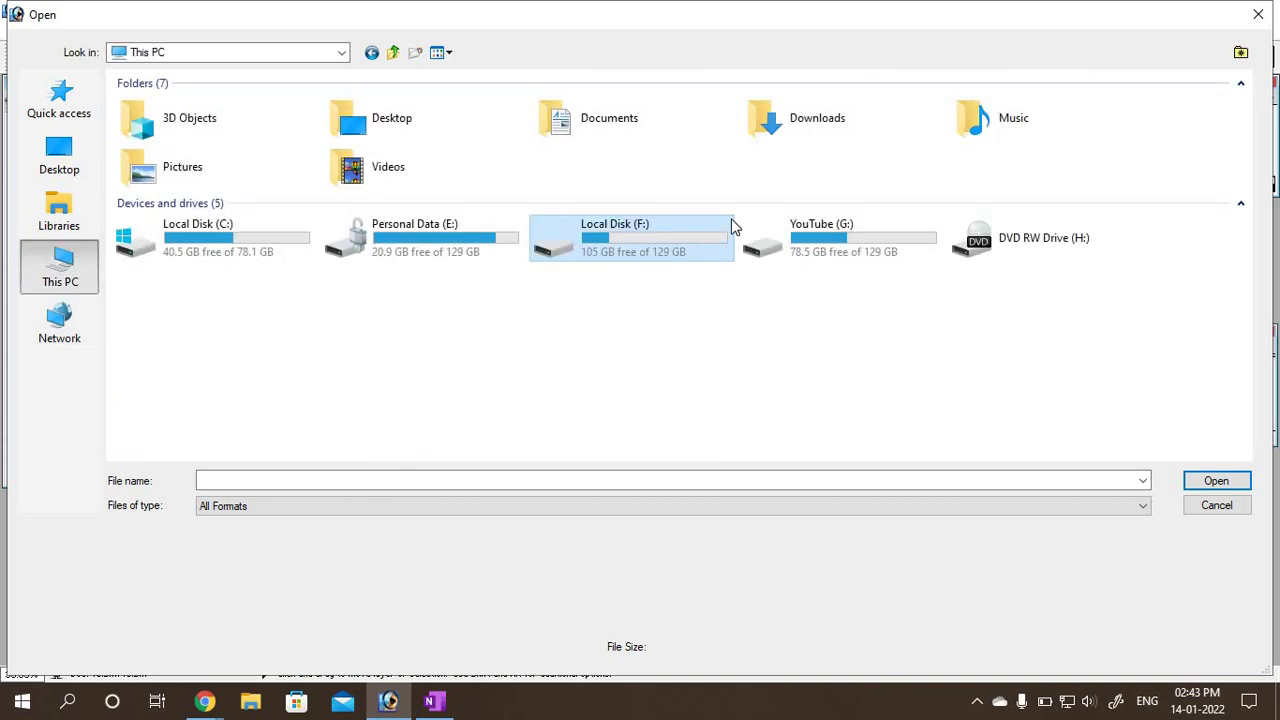
double_click(833, 222)
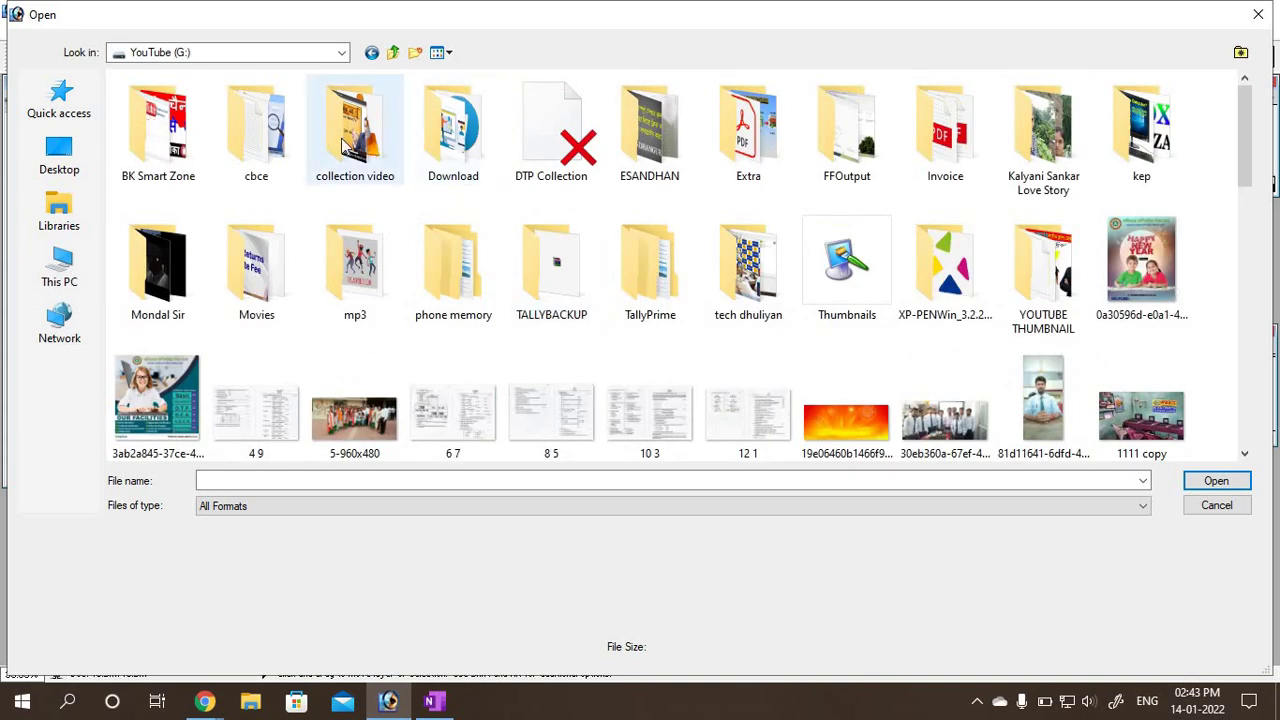
double_click(575, 128)
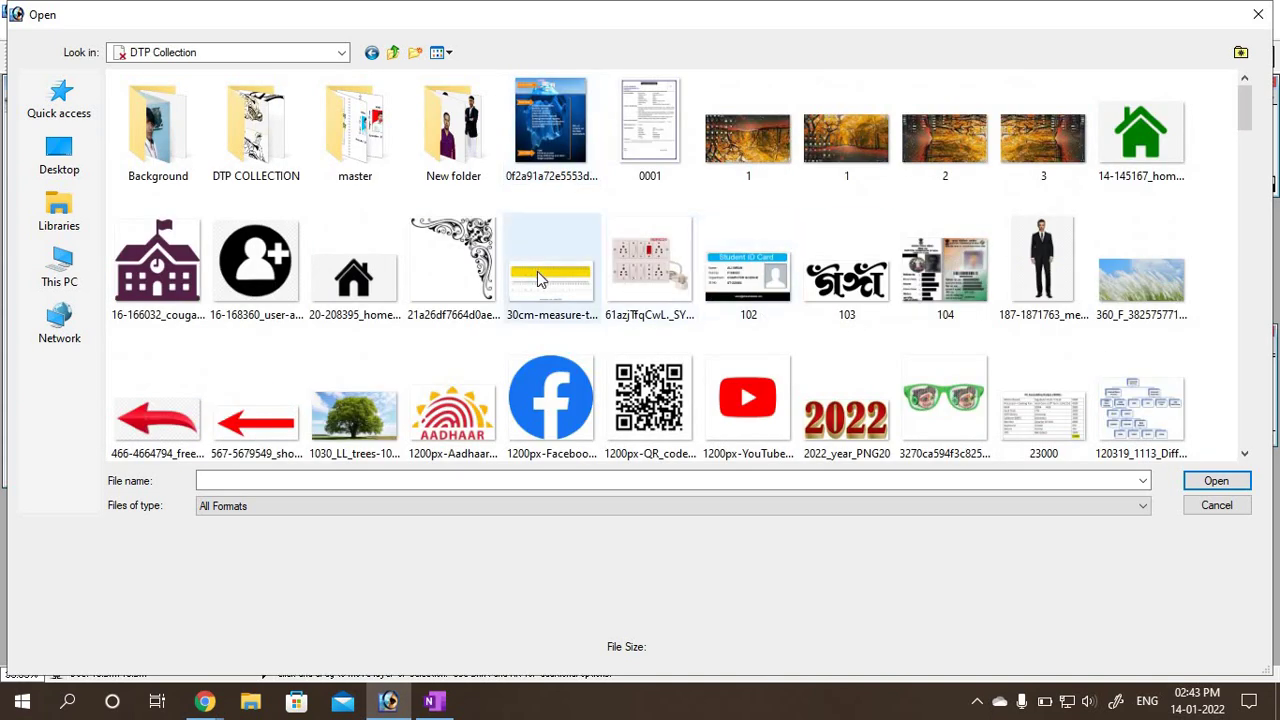
scroll(537, 271, "down", 5)
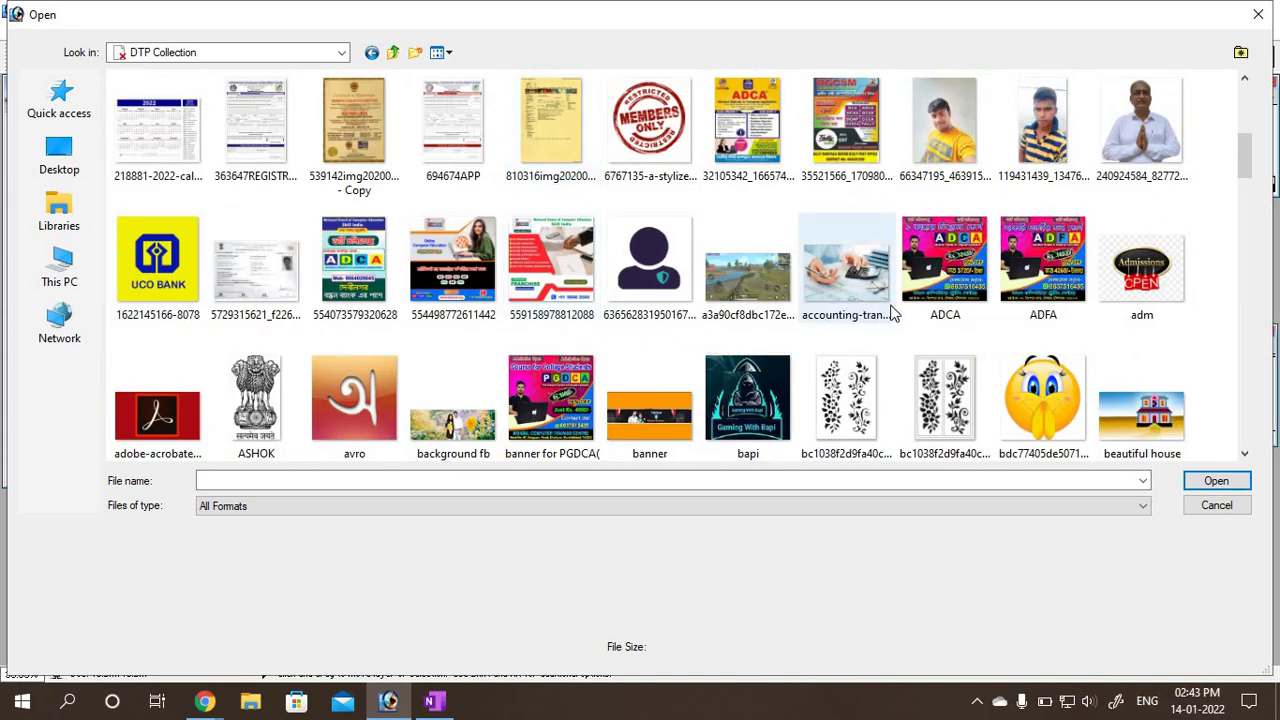
left_click(914, 180)
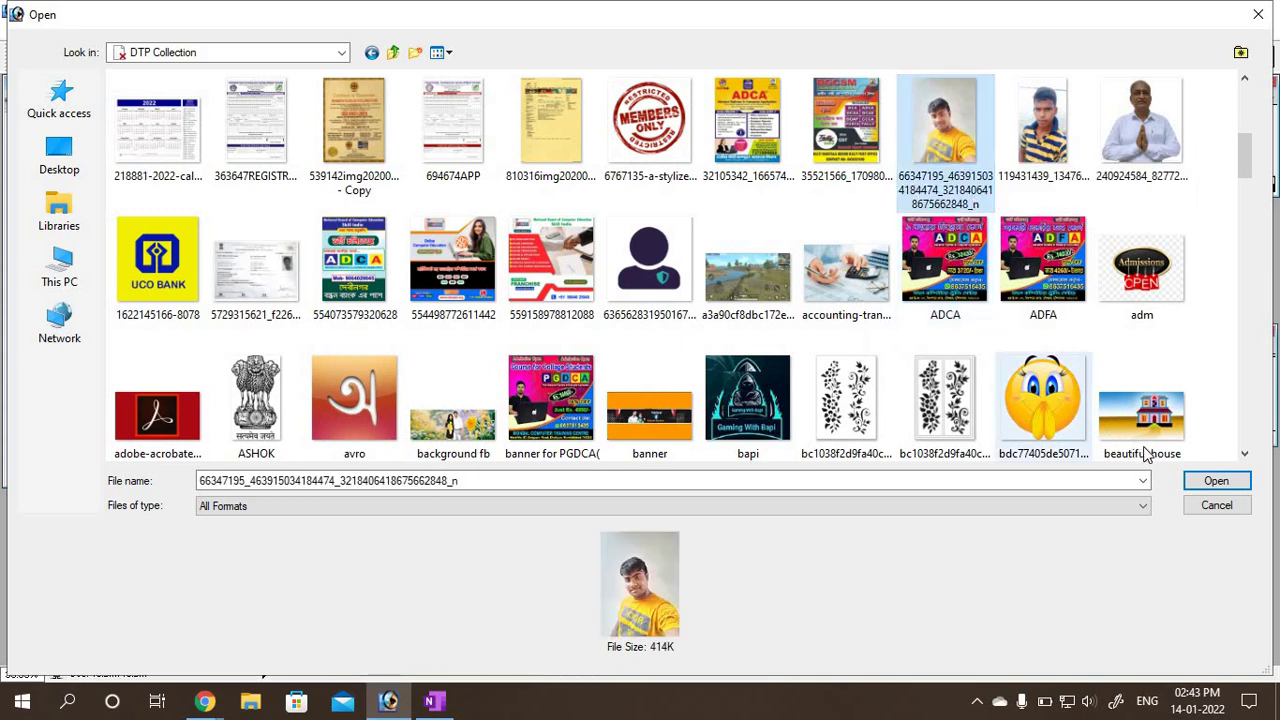
left_click(1216, 481)
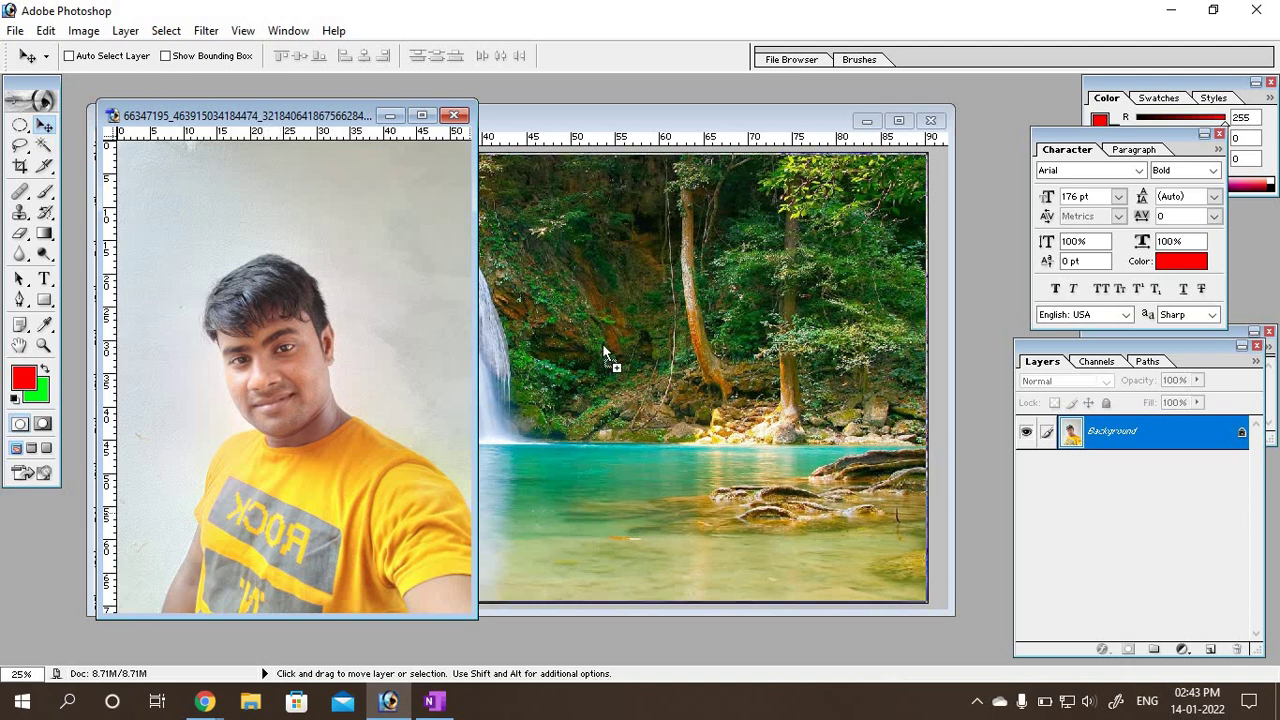
Step: Add the portrait as Layer 1, scaled to about 65% and centred over the pool
mouse_move(300, 380)
left_mouse_down()
mouse_move(602, 343)
mouse_move(514, 260)
left_mouse_up()
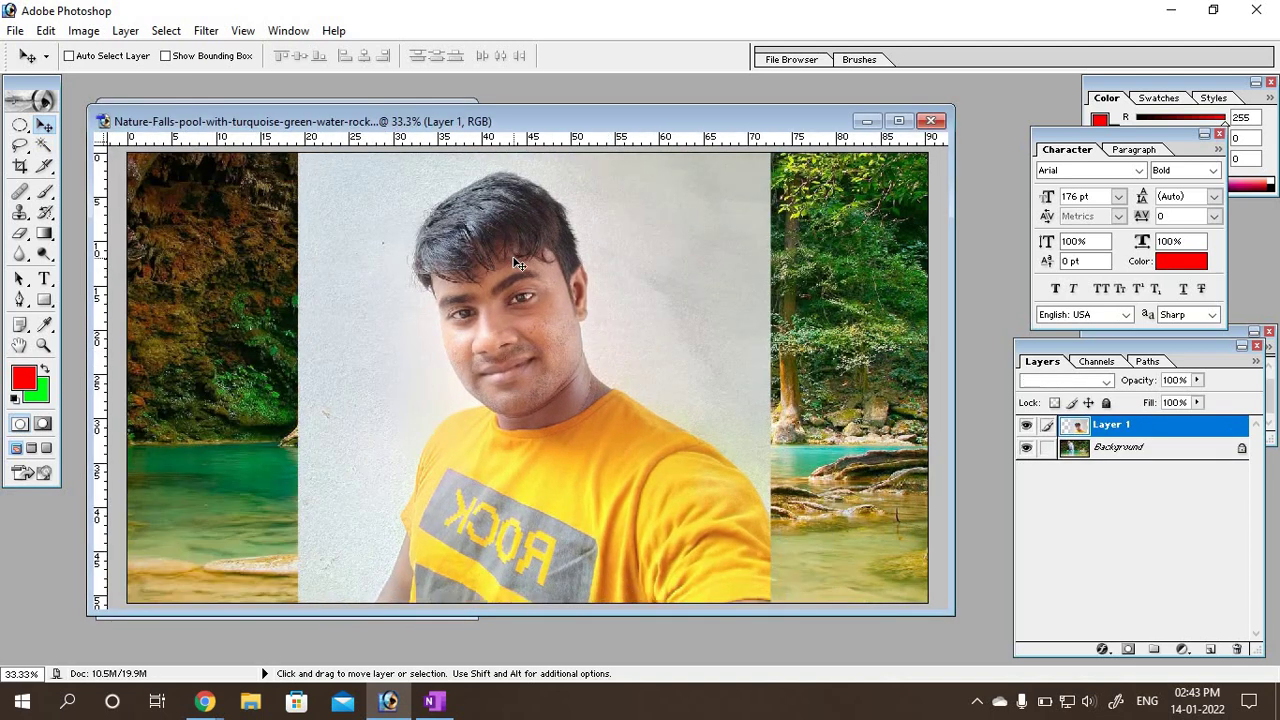
key("ctrl+t")
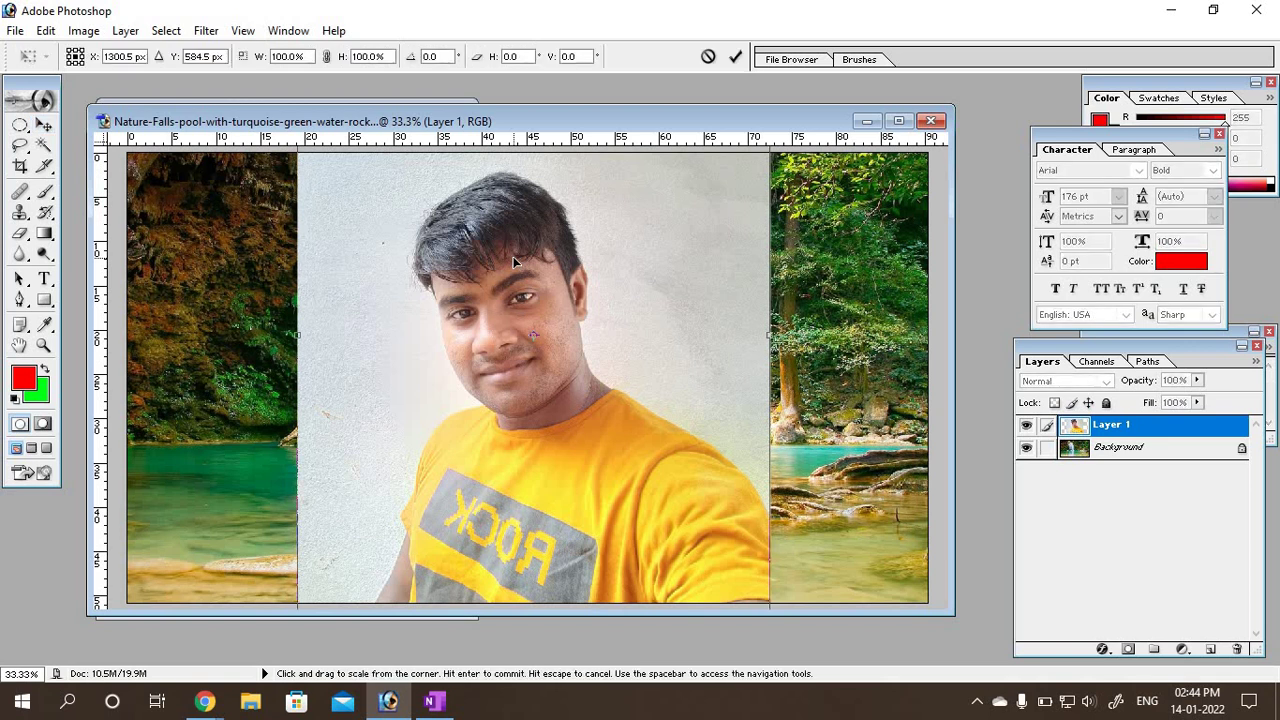
left_click_drag(683, 197, 605, 380)
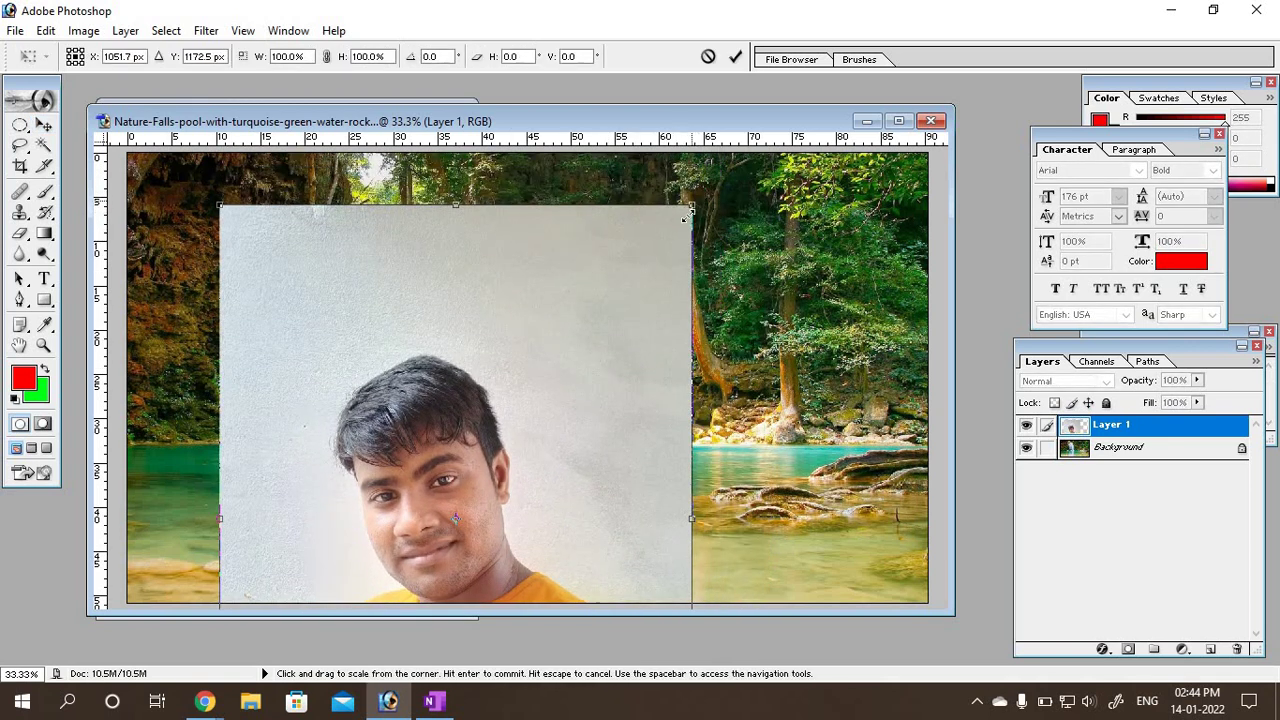
mouse_move(699, 199)
left_mouse_down()
mouse_move(506, 491)
mouse_move(504, 545)
mouse_move(656, 228)
mouse_move(600, 262)
left_mouse_up()
left_click_drag(667, 491, 697, 541)
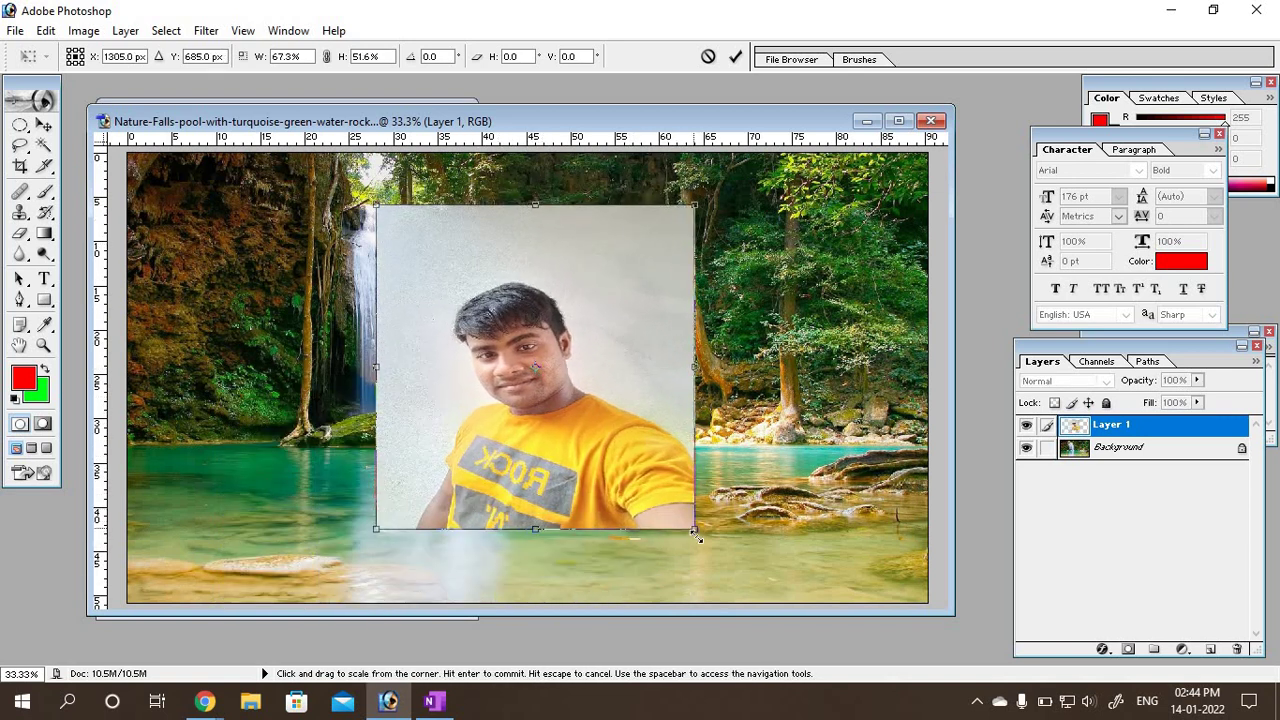
key("Return")
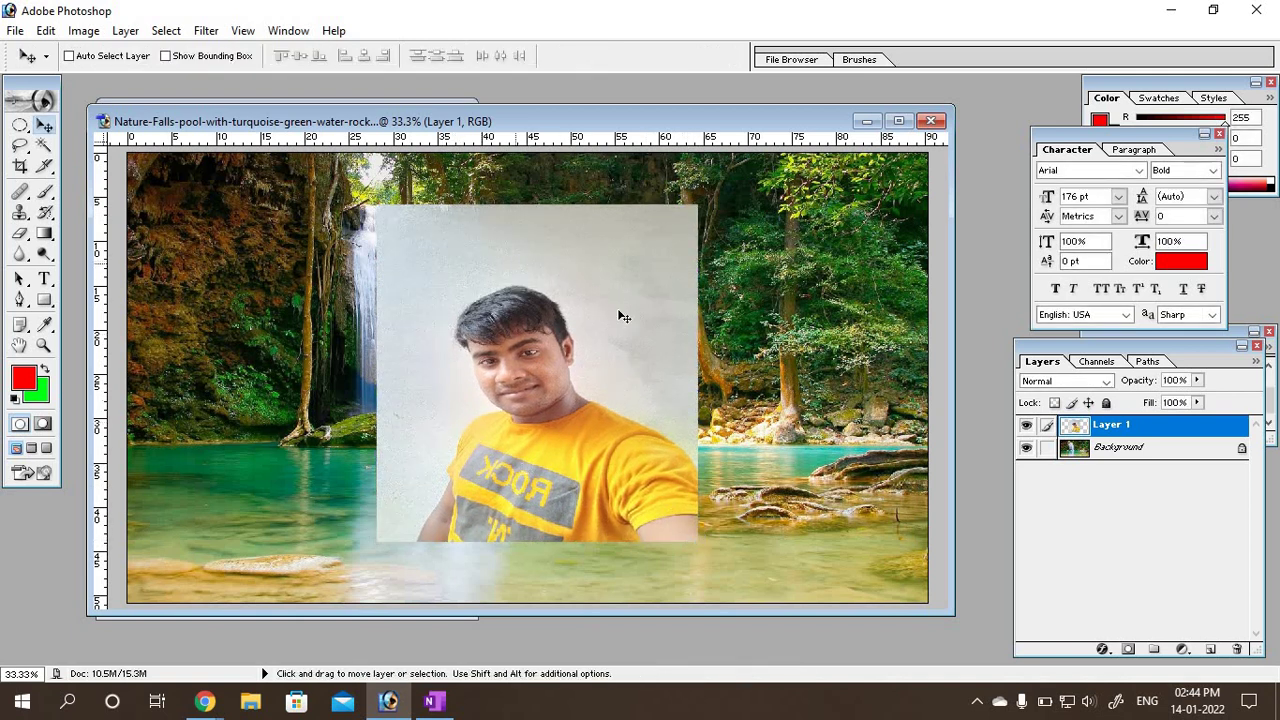
Step: Draw a circular elliptical-marquee selection around the man's face on Layer 1
left_click(21, 127)
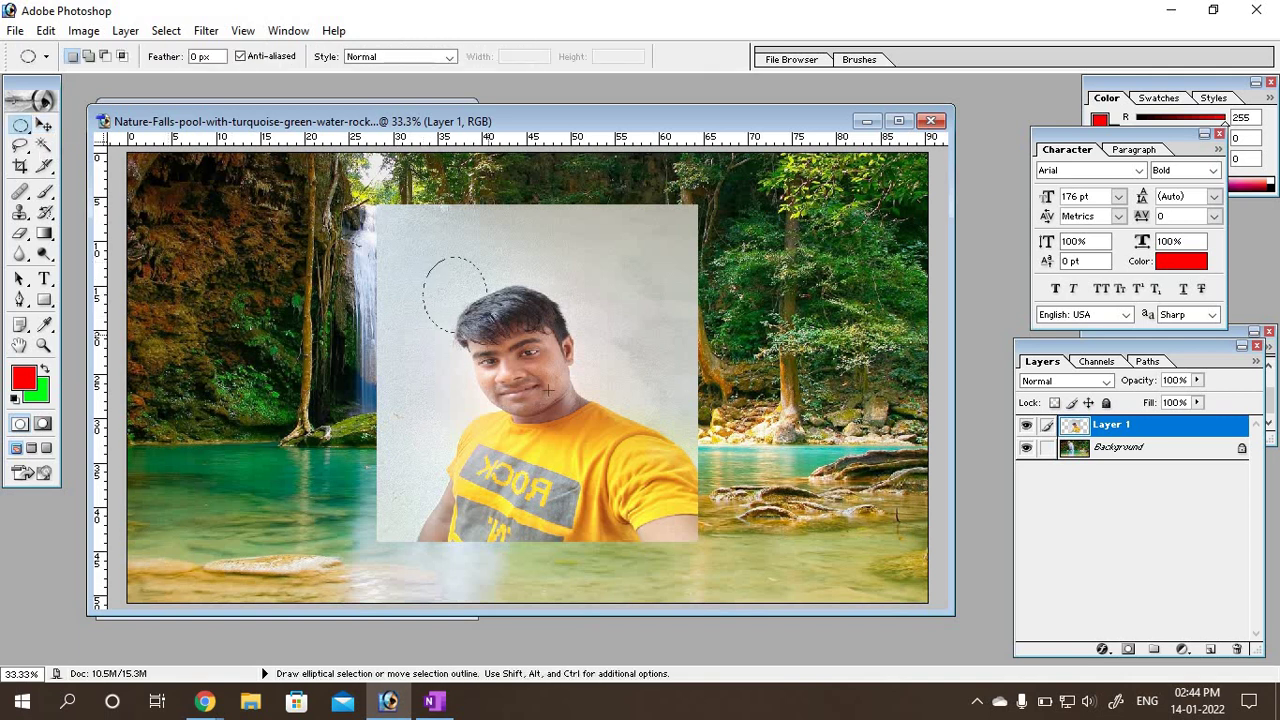
left_click_drag(548, 390, 645, 500)
left_click_drag(645, 500, 661, 490)
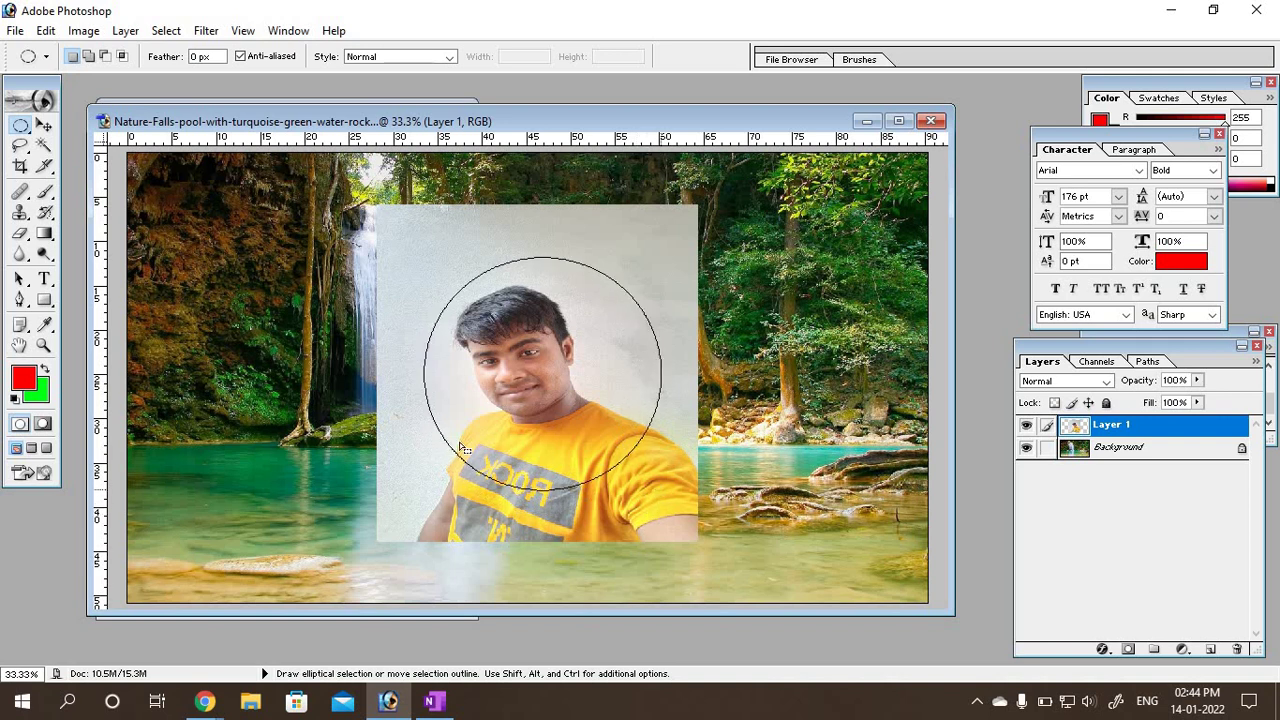
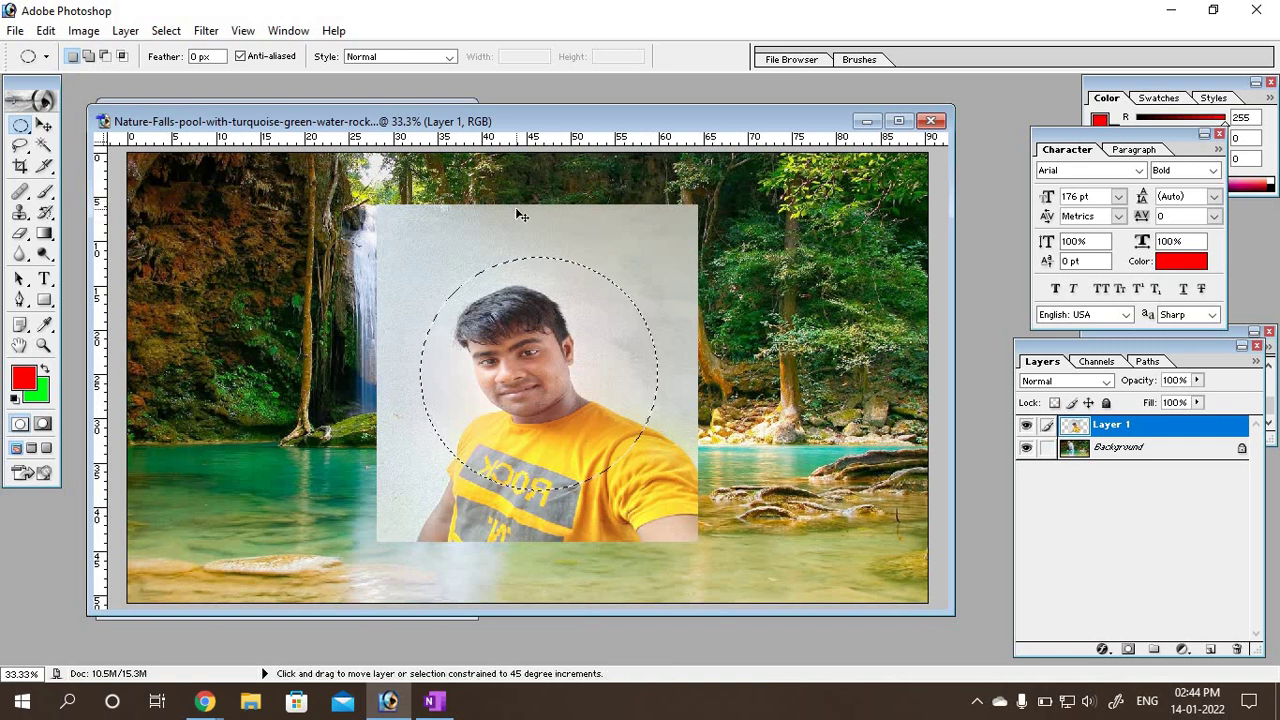
Step: Clear the photo outside the circle, deselect, and nudge the portrait up and left
key("ctrl+shift+i")
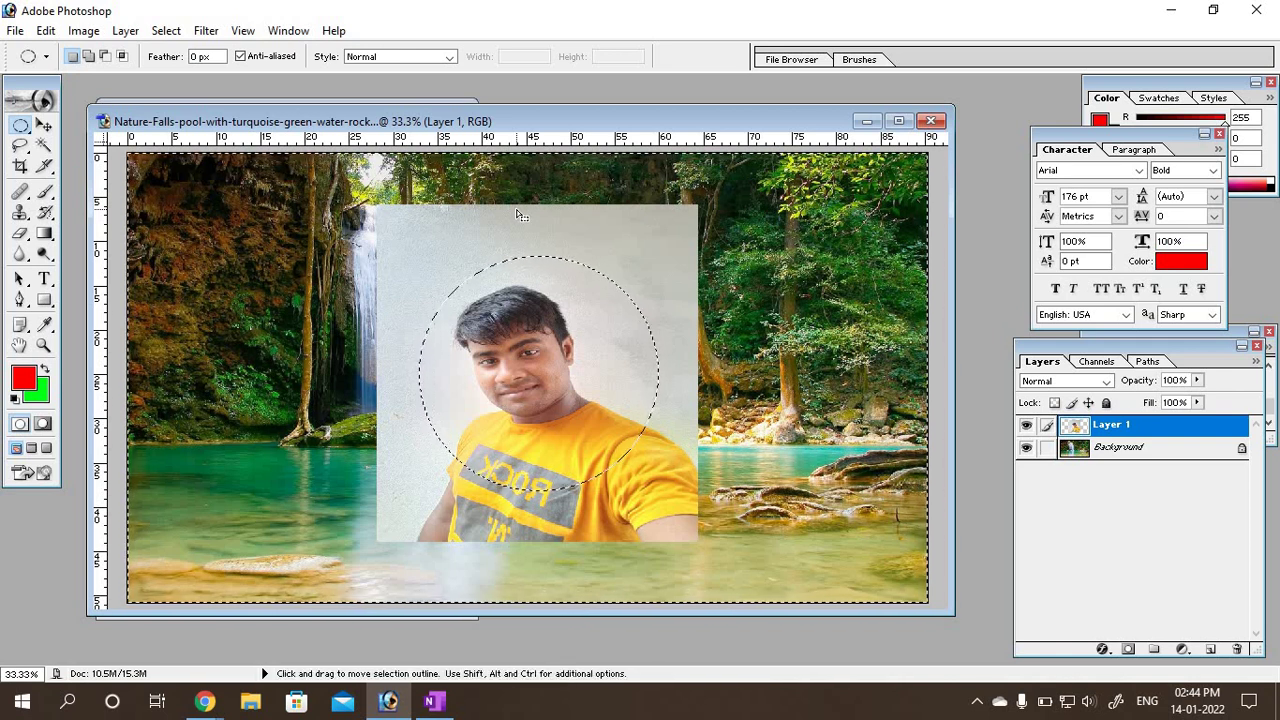
key("Delete")
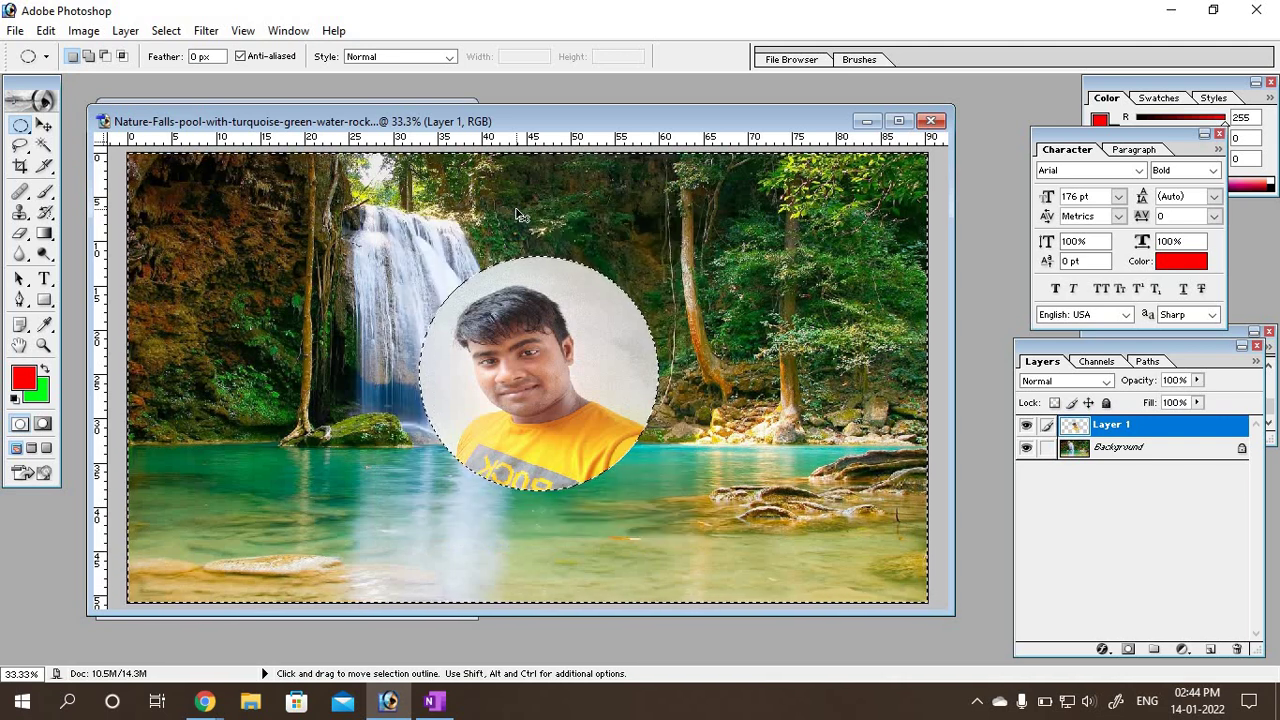
key("ctrl+d")
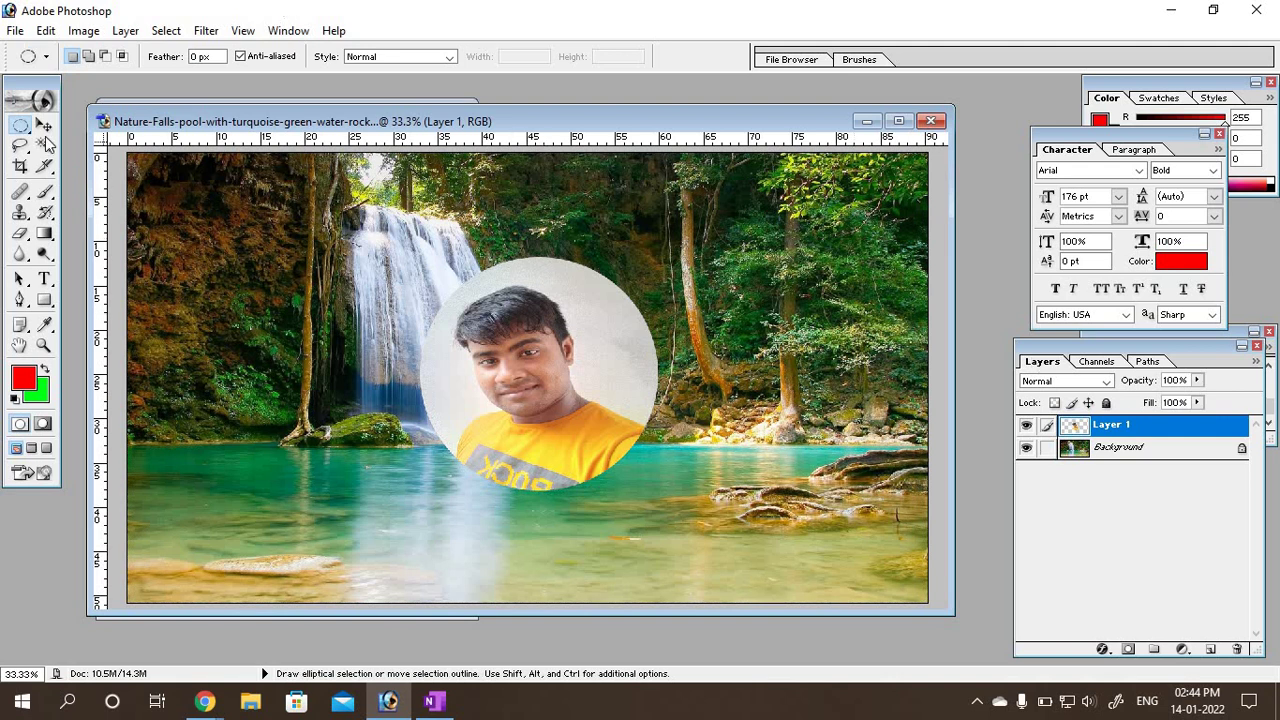
left_click(44, 124)
mouse_move(565, 360)
left_mouse_down()
mouse_move(522, 337)
mouse_move(461, 347)
left_mouse_up()
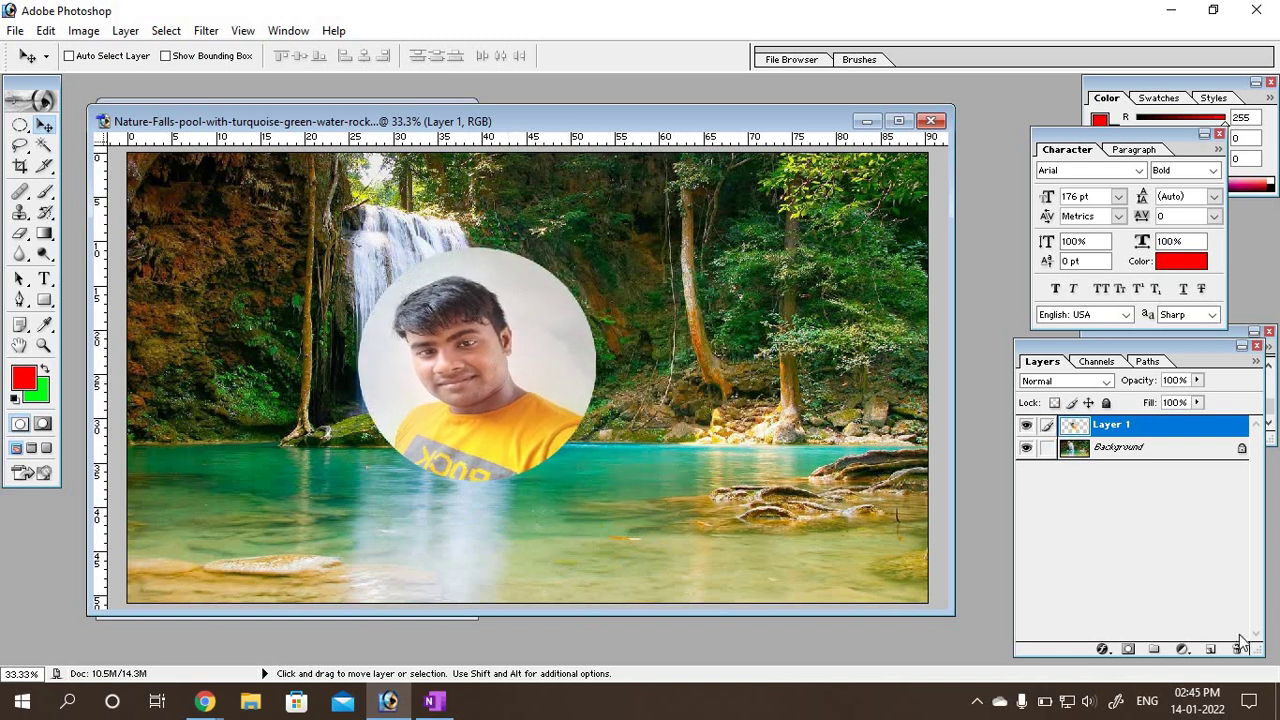
Step: Add a white Stroke effect to the portrait and thicken it to 8 px
left_click(1103, 649)
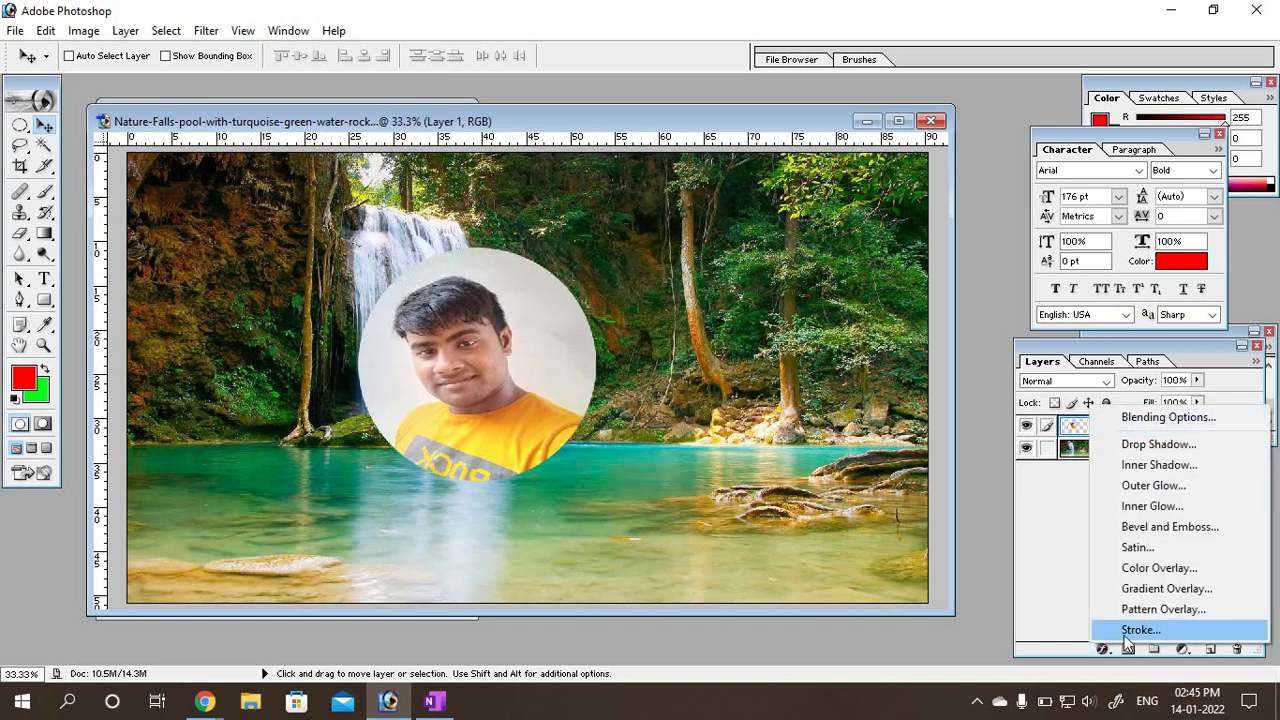
left_click(1126, 632)
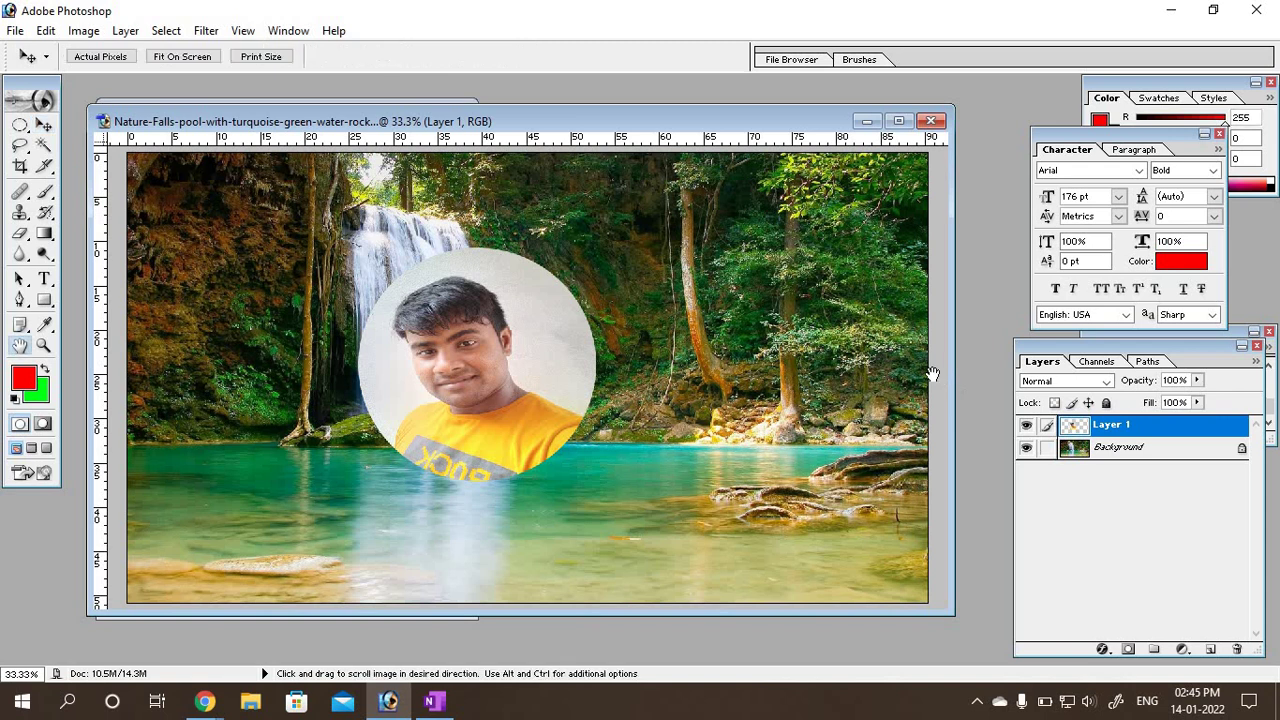
left_click(550, 414)
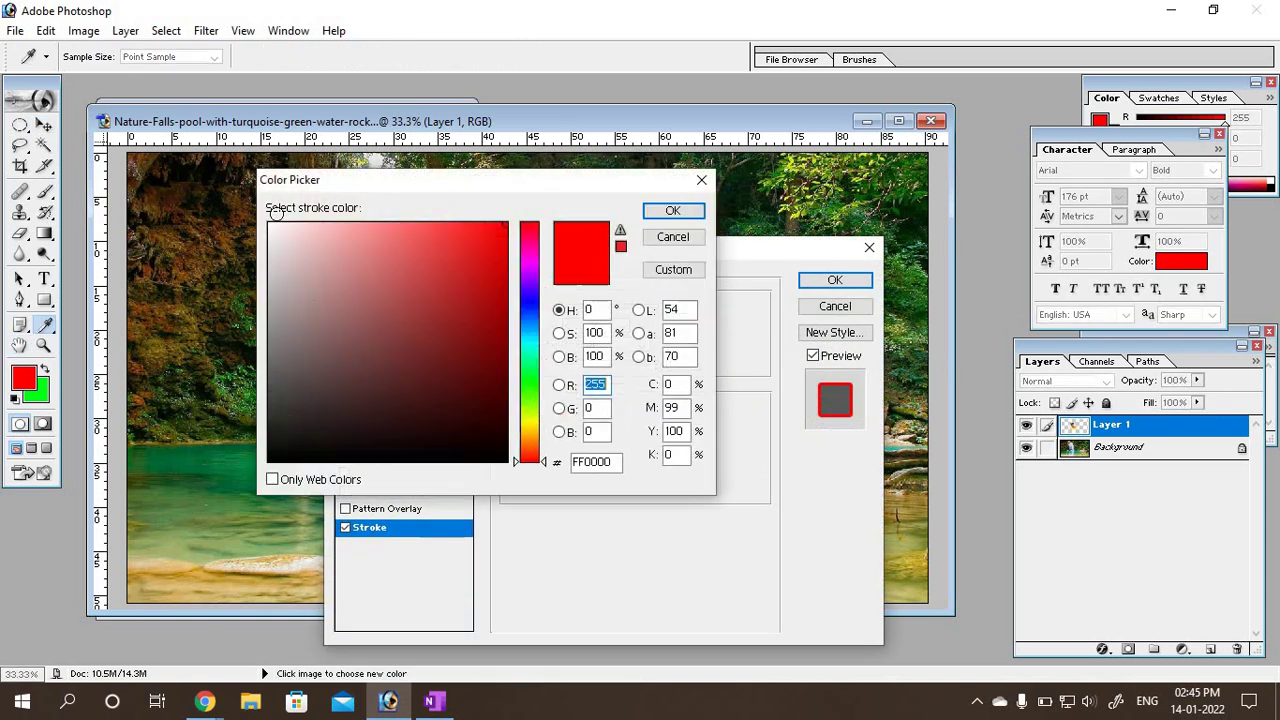
left_click(269, 225)
key("Return")
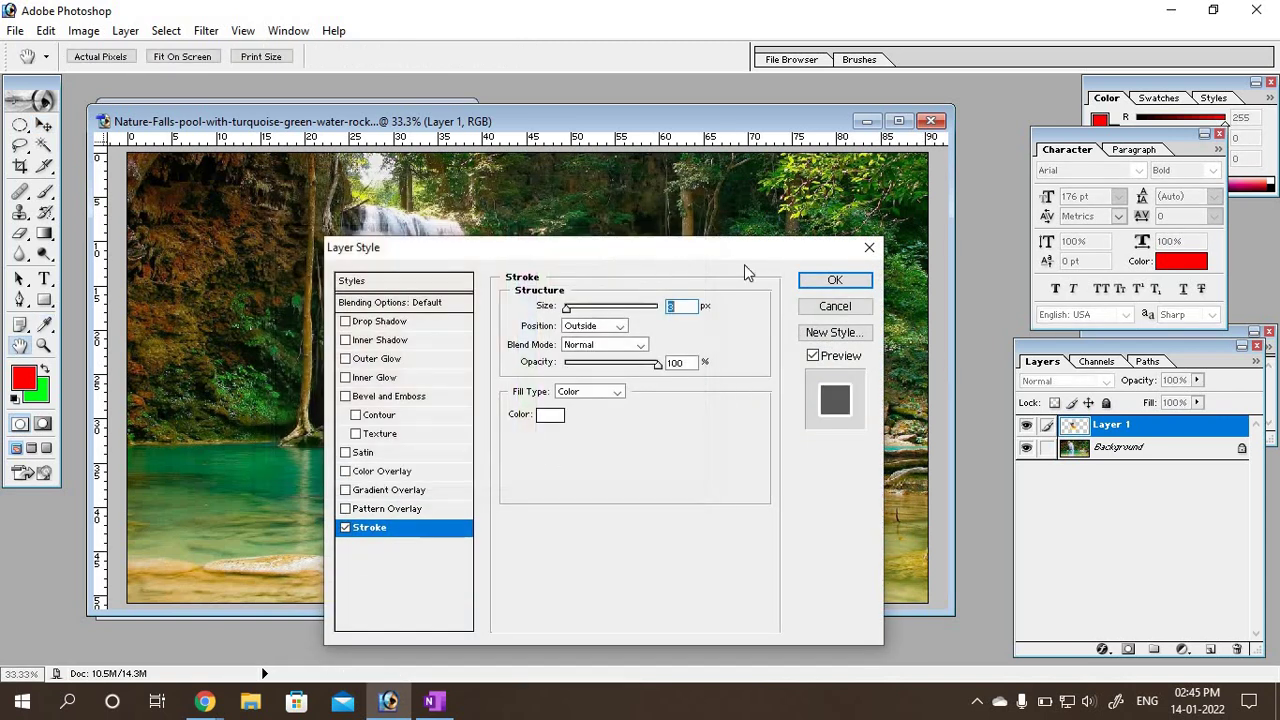
left_click_drag(756, 252, 1065, 216)
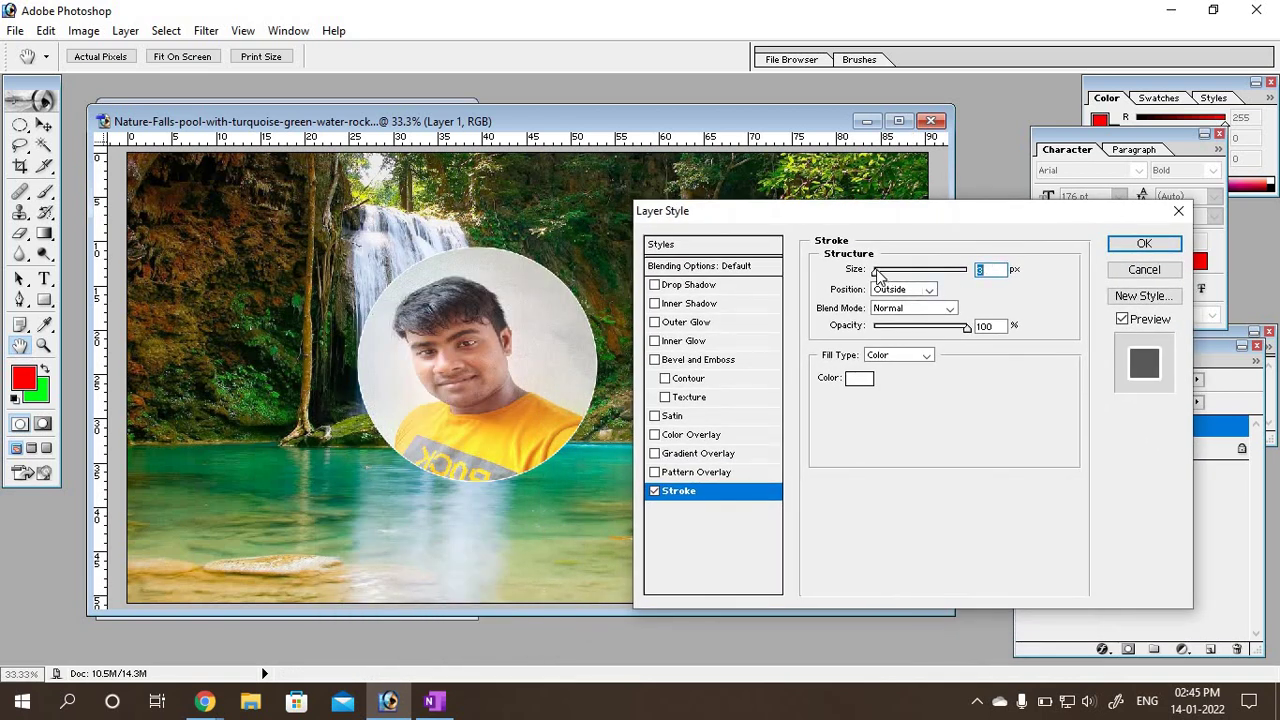
left_click_drag(877, 274, 882, 278)
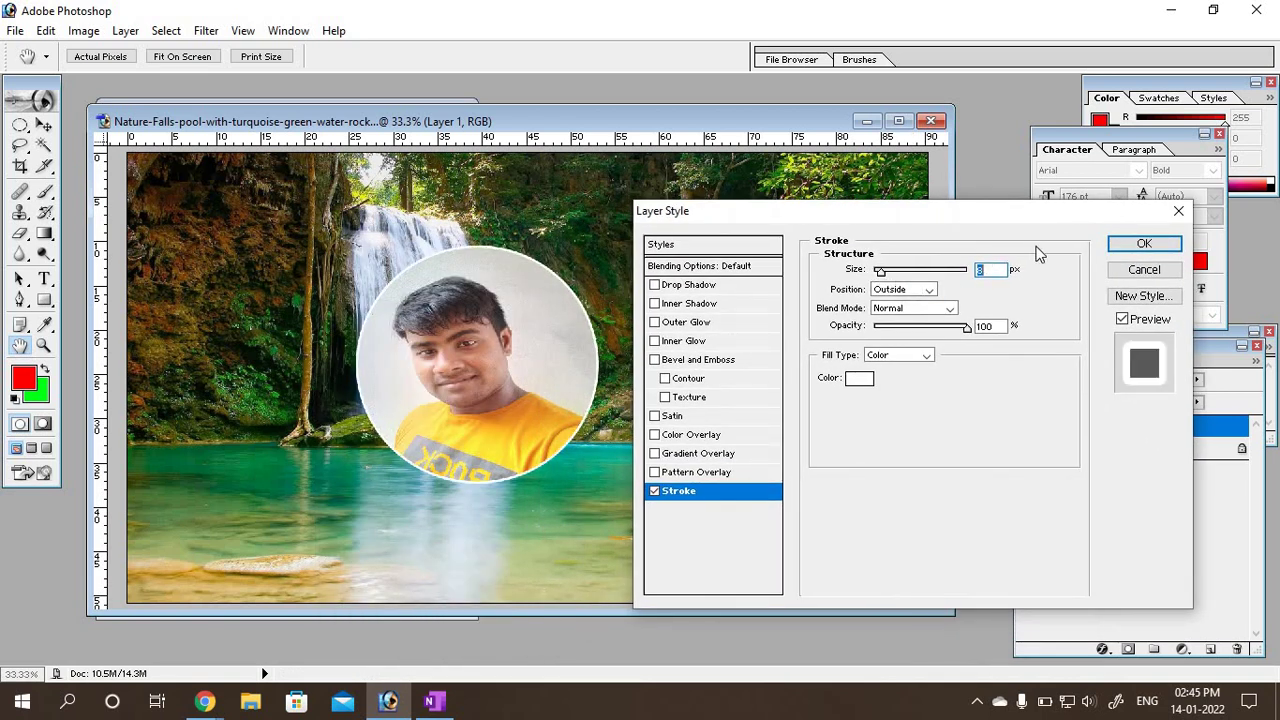
Step: Add a Drop Shadow with opacity 100, spread 20 and size 55, and apply the styles
left_click(688, 285)
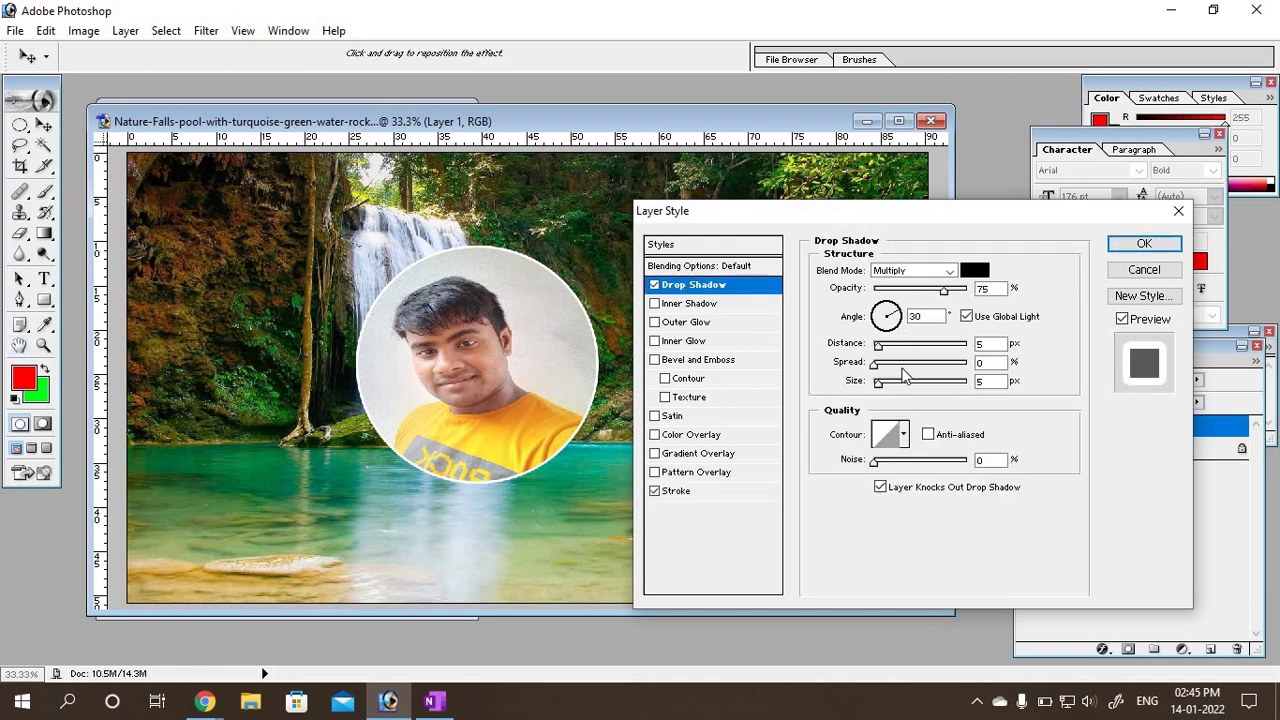
mouse_move(878, 384)
left_mouse_down()
mouse_move(898, 384)
mouse_move(888, 364)
left_mouse_up()
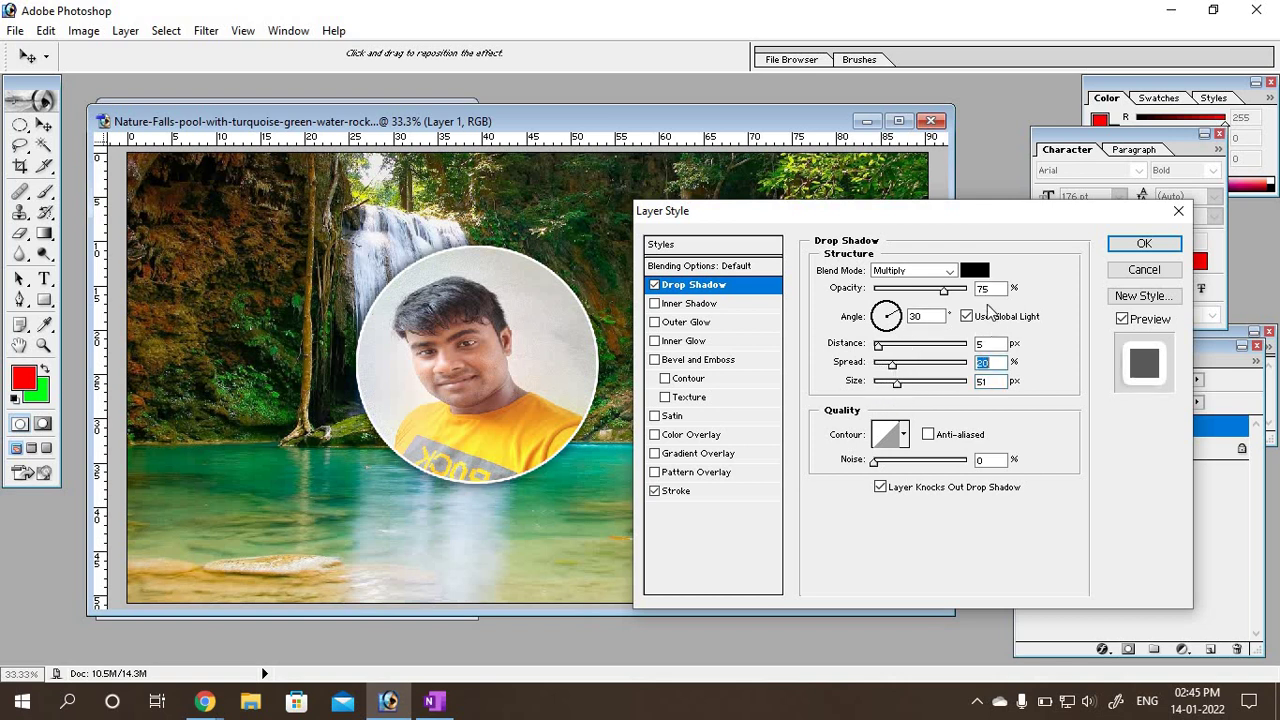
left_click_drag(955, 296, 970, 292)
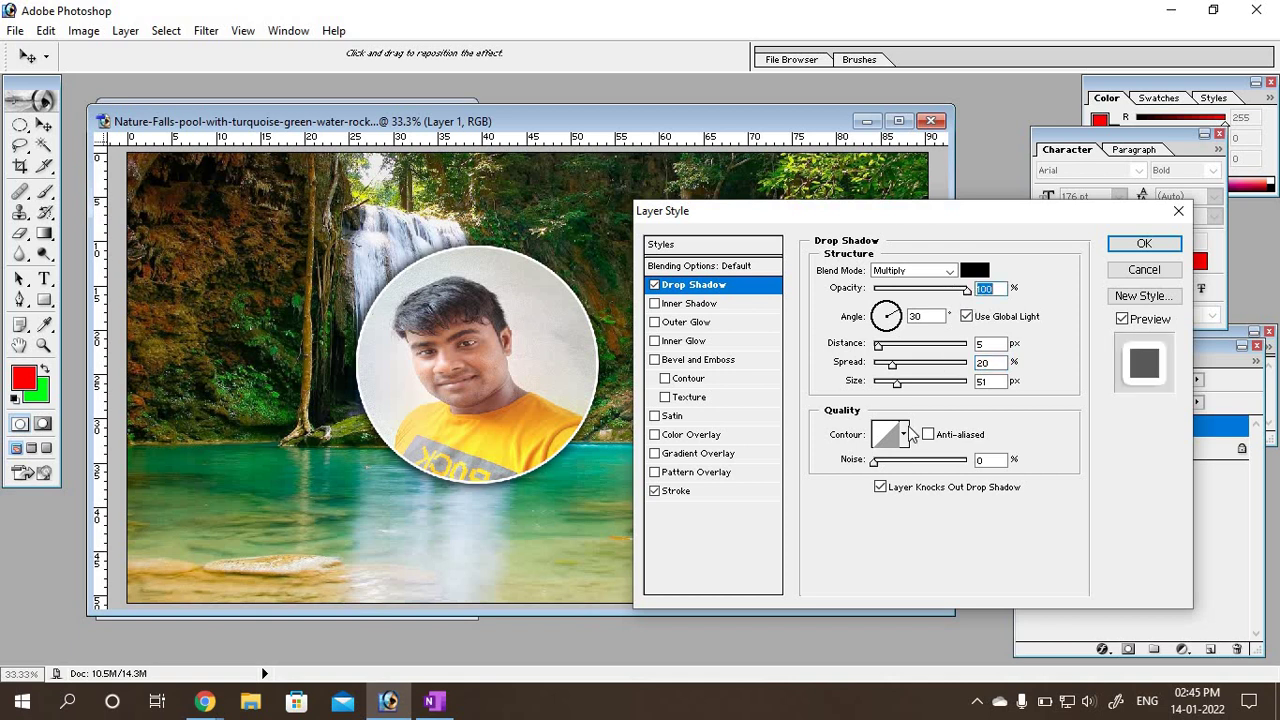
left_click_drag(901, 384, 899, 346)
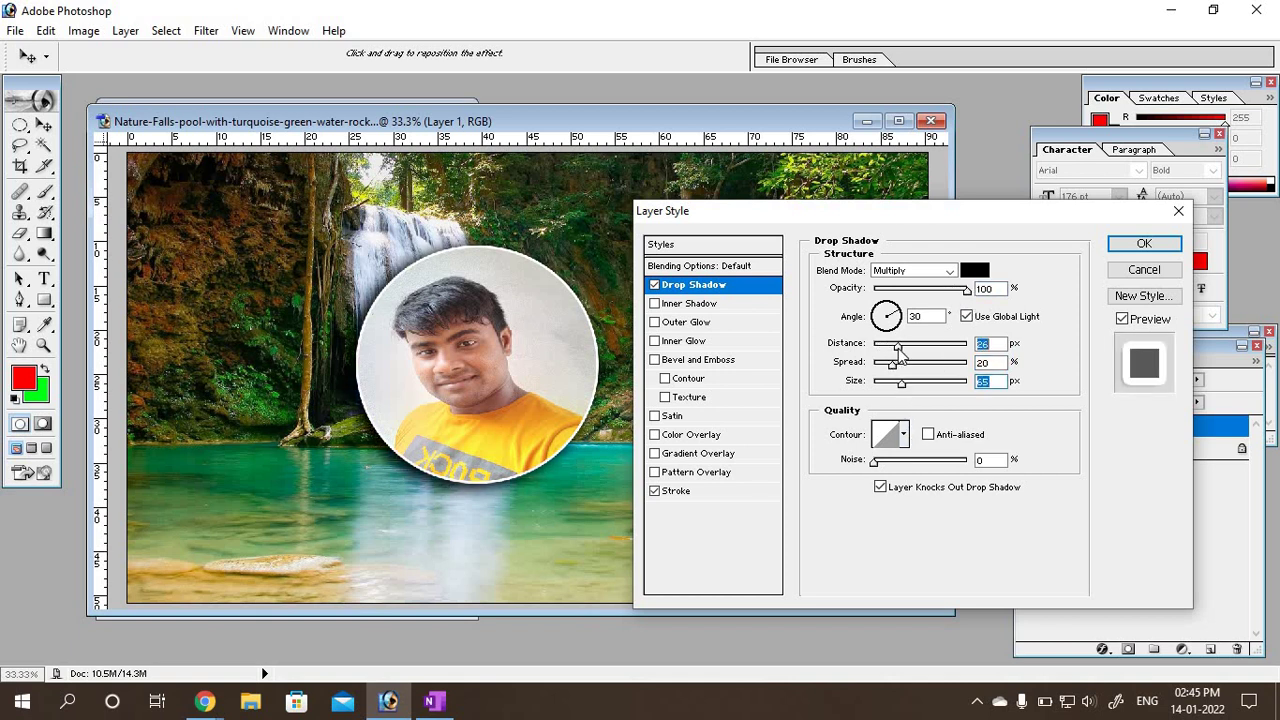
left_click(1143, 244)
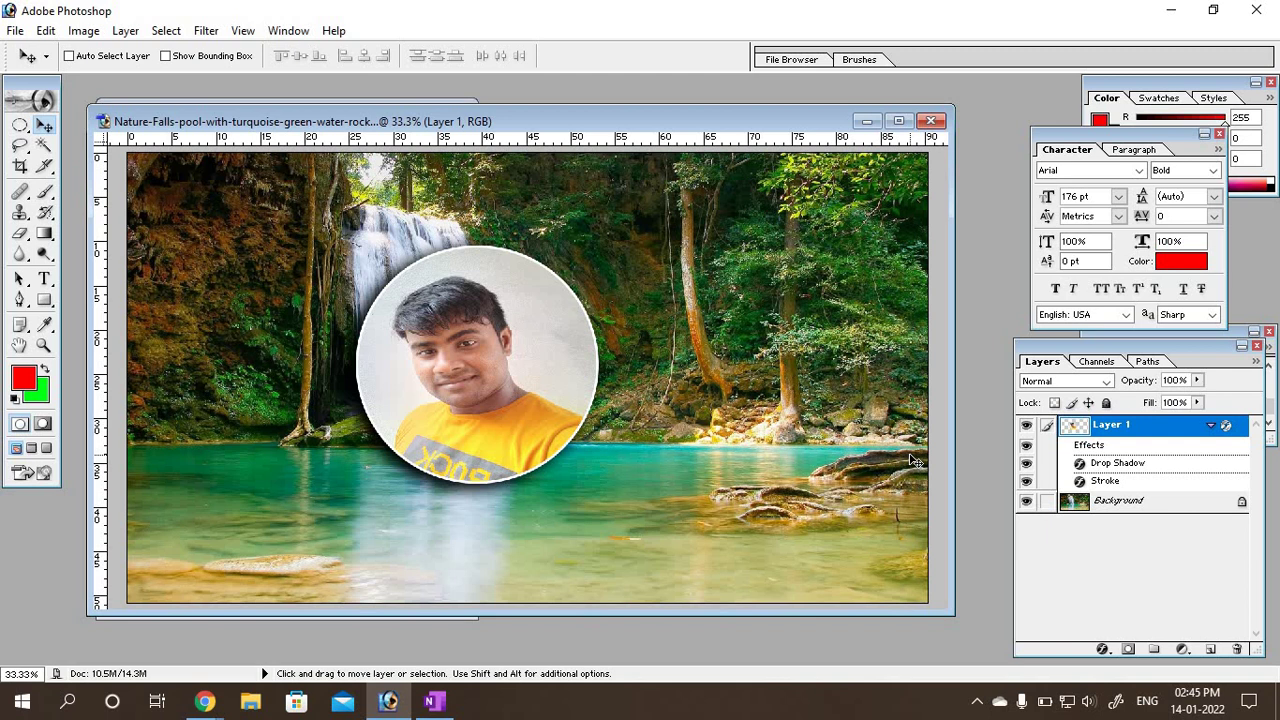
Step: Set the stroke position to Outside so it frames the circle
left_click(1101, 650)
left_click(1147, 640)
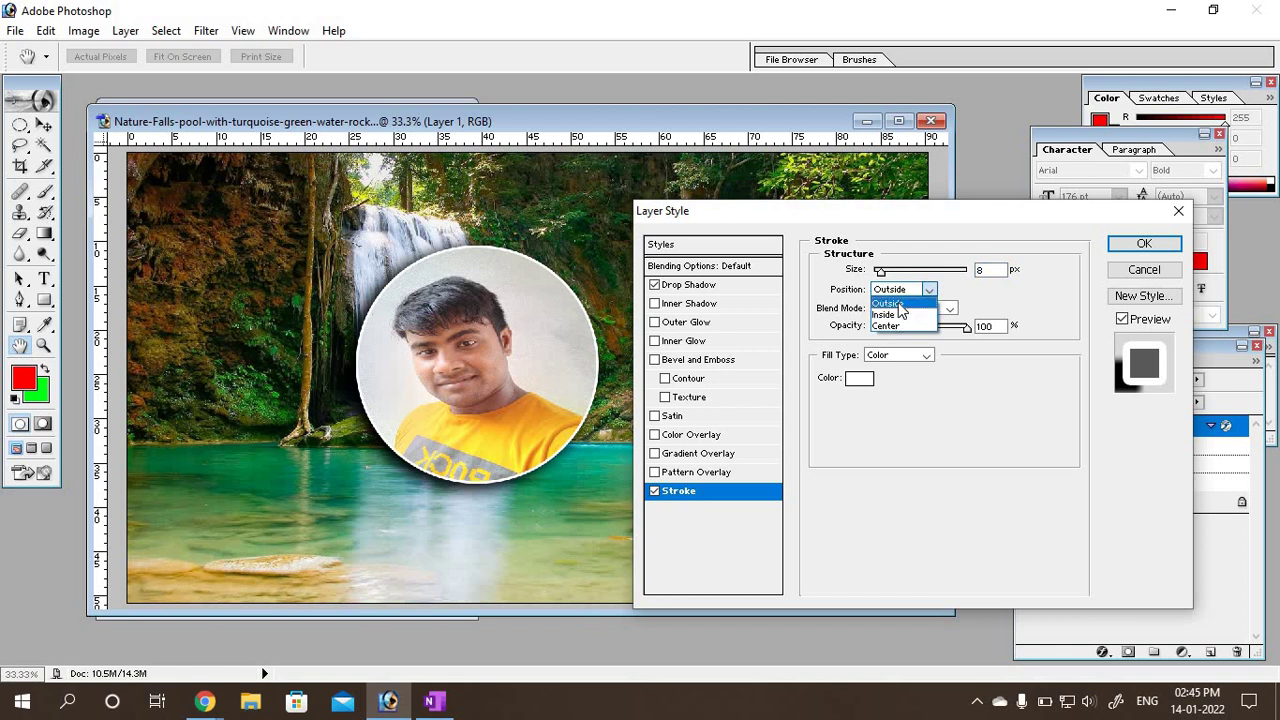
left_click(905, 302)
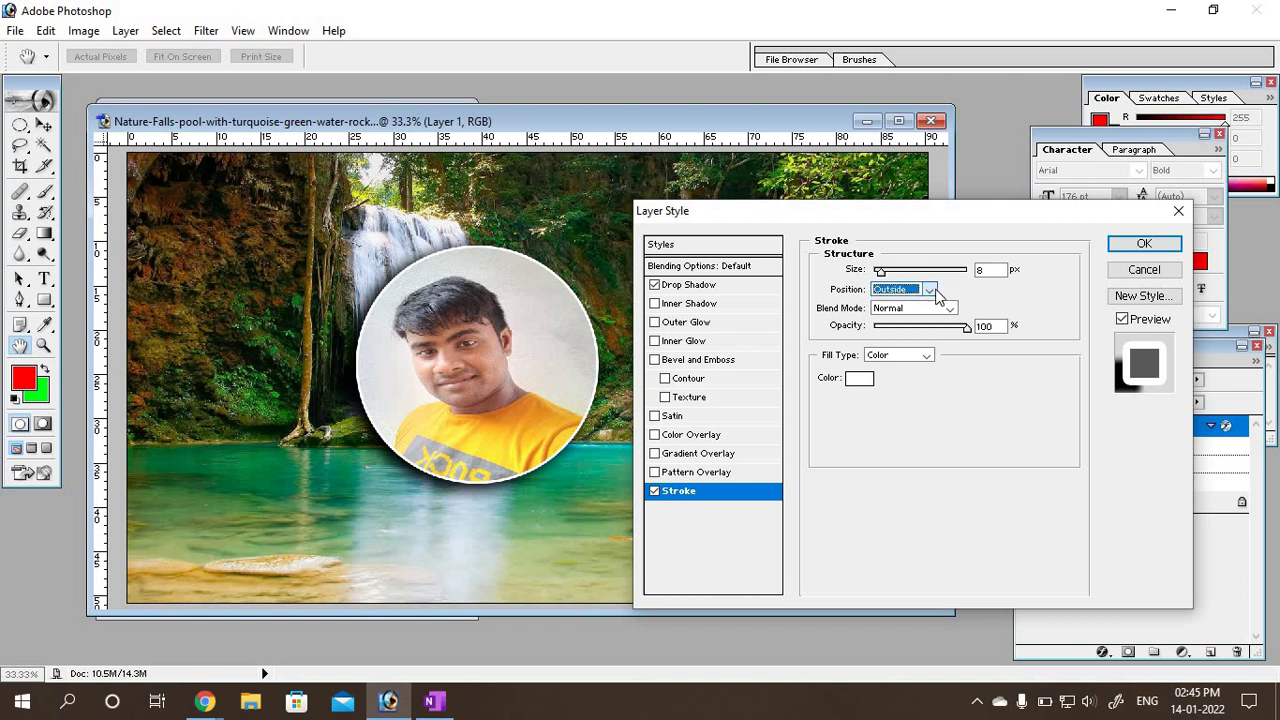
left_click(1148, 268)
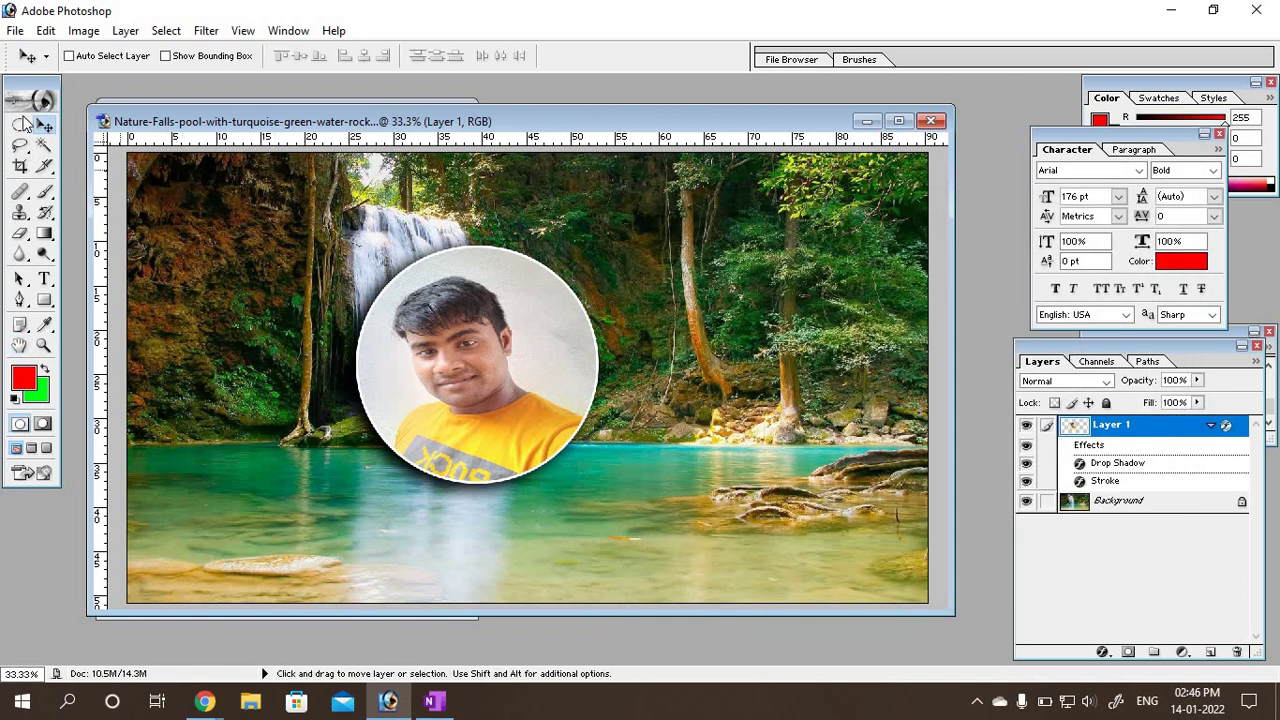
Step: Drag the framed portrait just right of the waterfall, overlapping the pool's edge
mouse_move(474, 421)
left_mouse_down()
mouse_move(530, 432)
mouse_move(732, 397)
left_mouse_up()
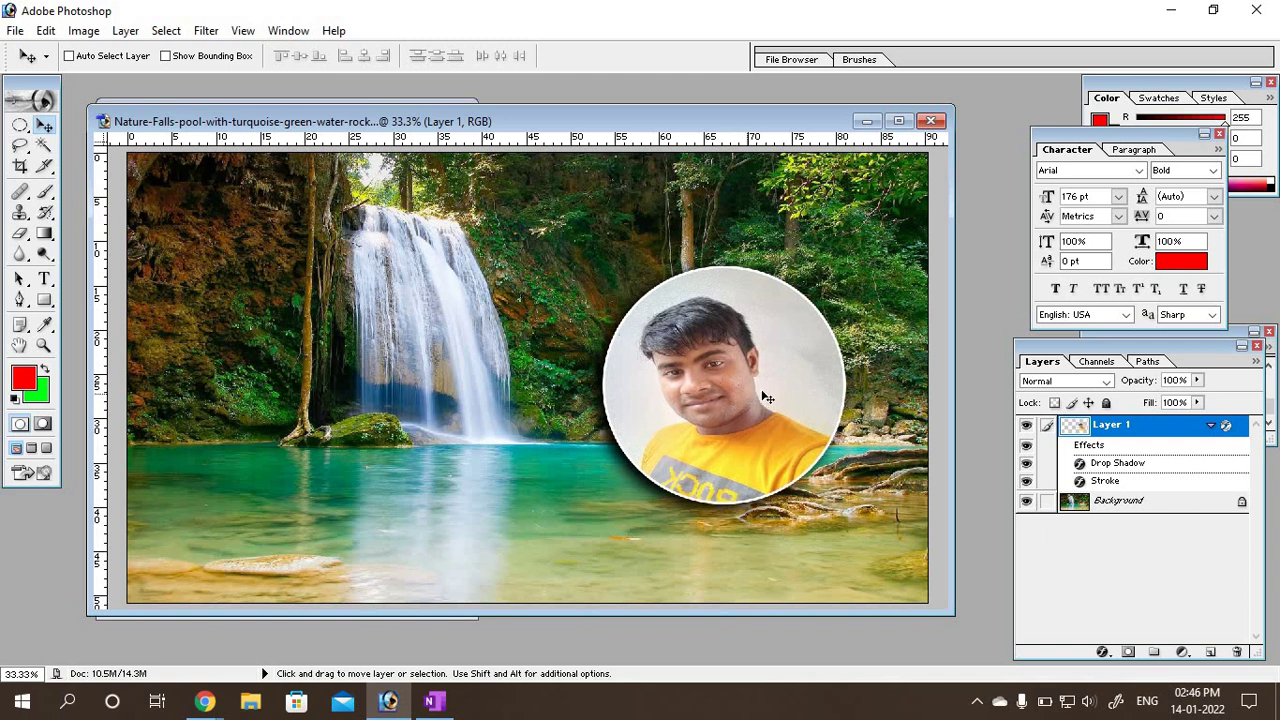
mouse_move(732, 397)
left_mouse_down()
mouse_move(530, 403)
mouse_move(390, 300)
left_mouse_up()
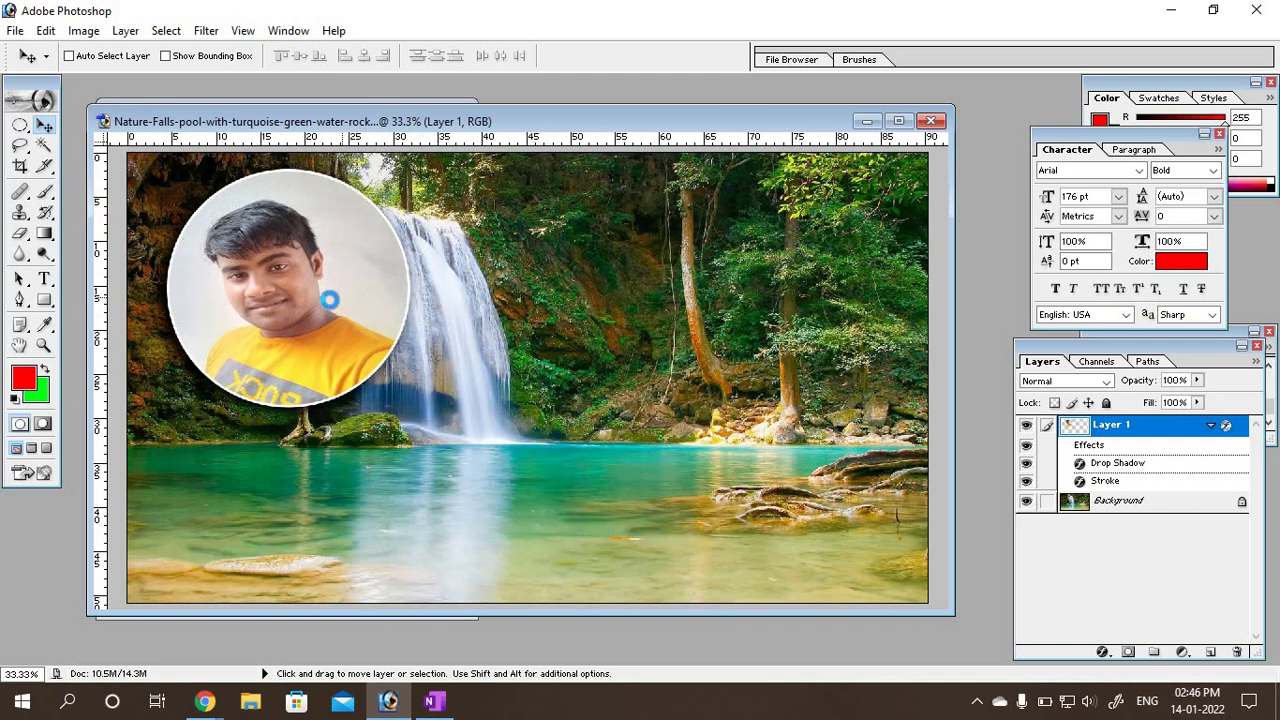
mouse_move(390, 300)
left_mouse_down()
mouse_move(335, 306)
mouse_move(368, 332)
mouse_move(395, 327)
left_mouse_up()
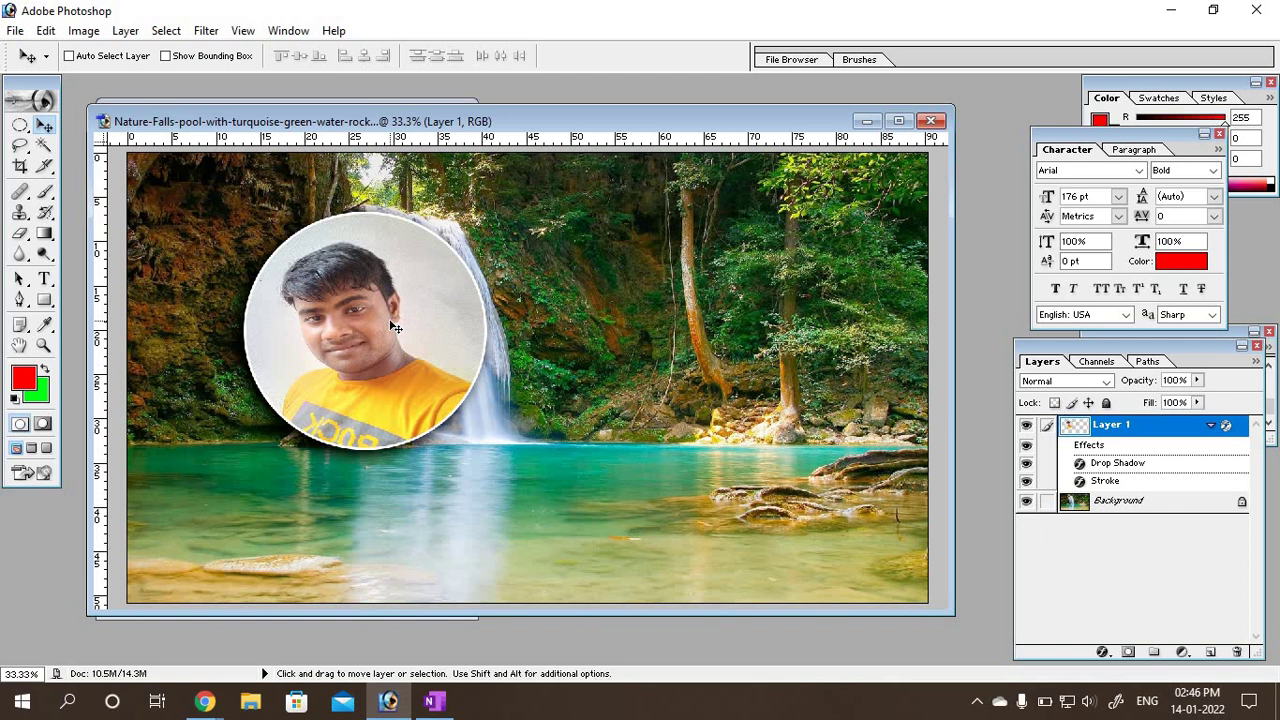
left_click_drag(395, 327, 434, 312)
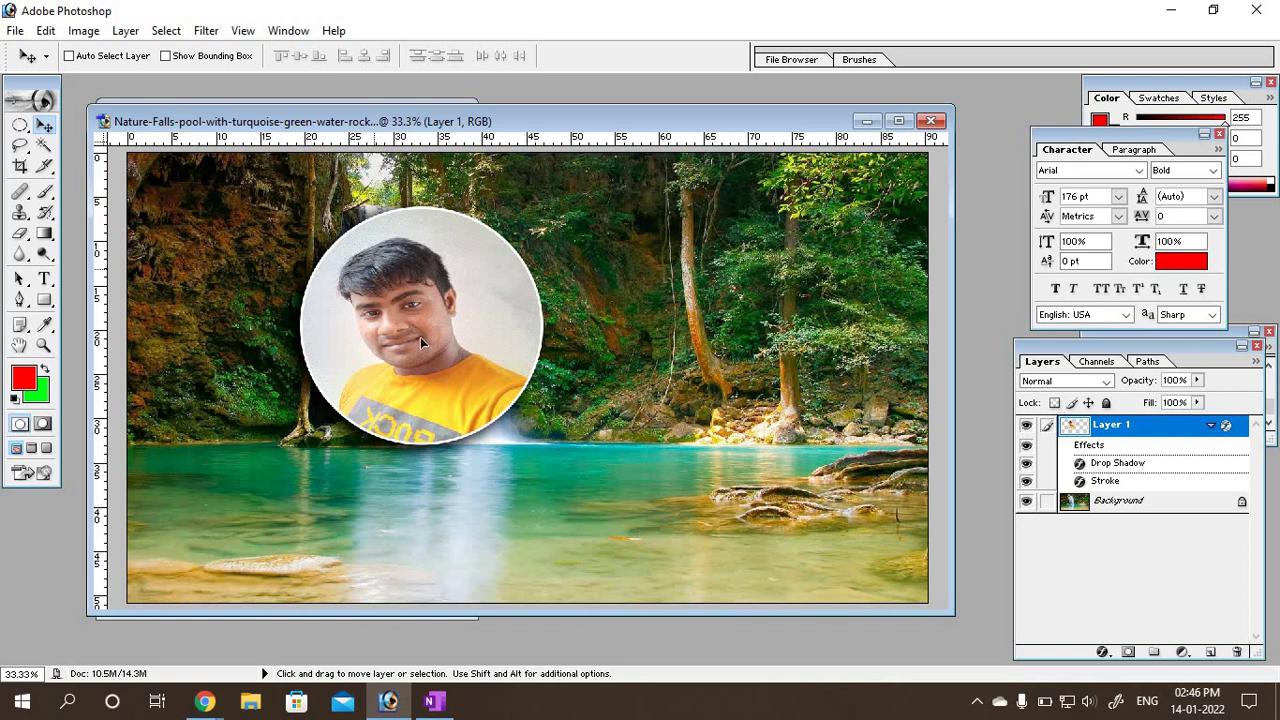
left_click_drag(372, 264, 454, 369)
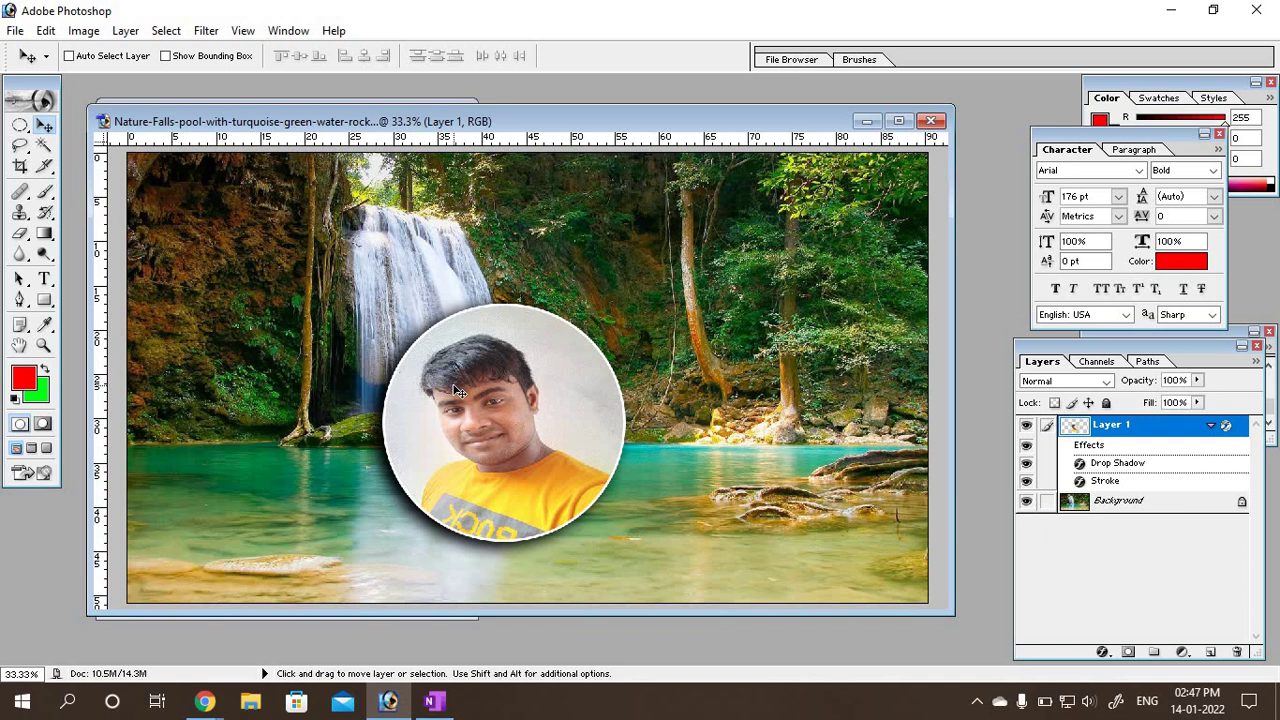
left_click(170, 32)
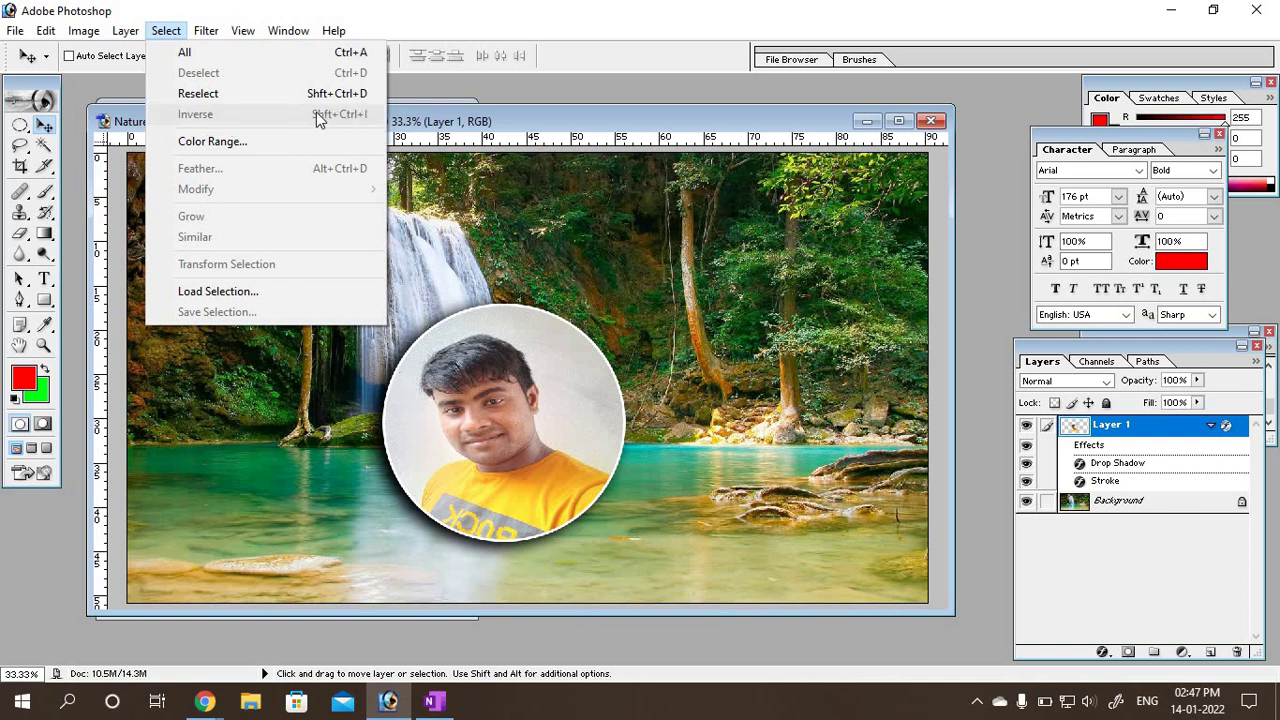
Step: Dismiss the Select menu and rearrange the composite window to reveal the original photo
left_click(700, 262)
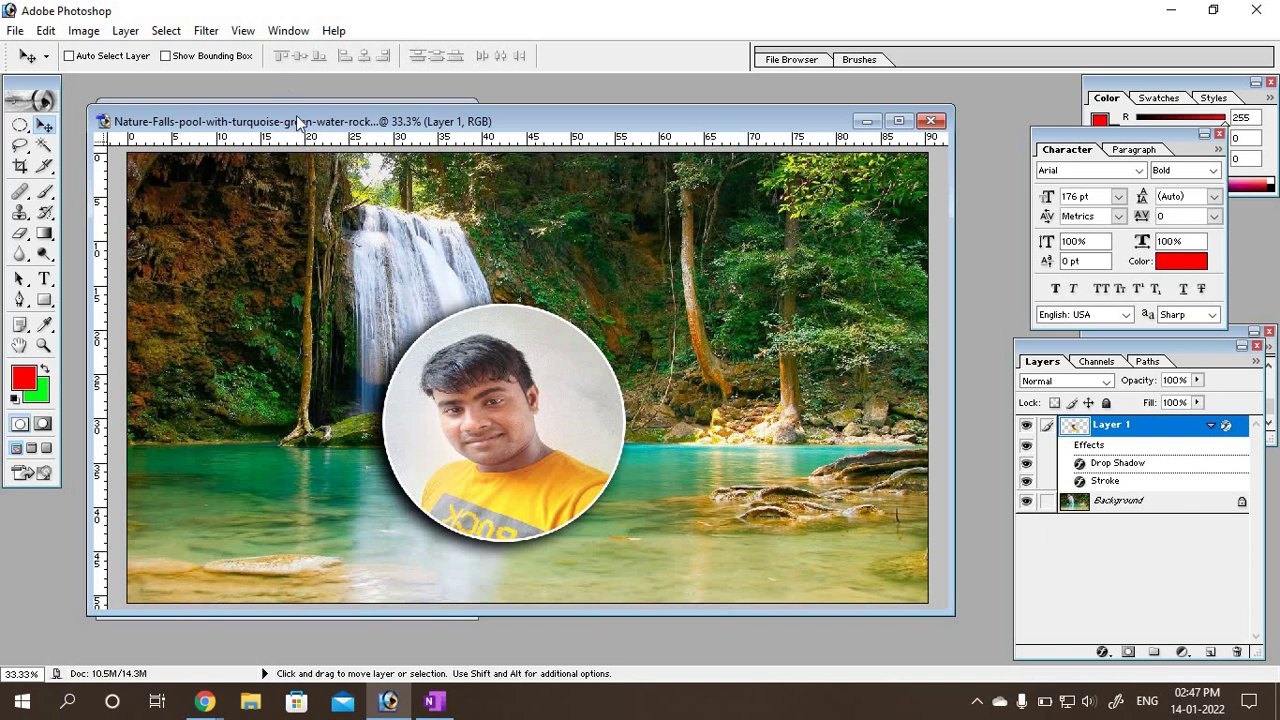
mouse_move(295, 121)
left_mouse_down()
mouse_move(340, 118)
mouse_move(323, 133)
mouse_move(398, 163)
left_mouse_up()
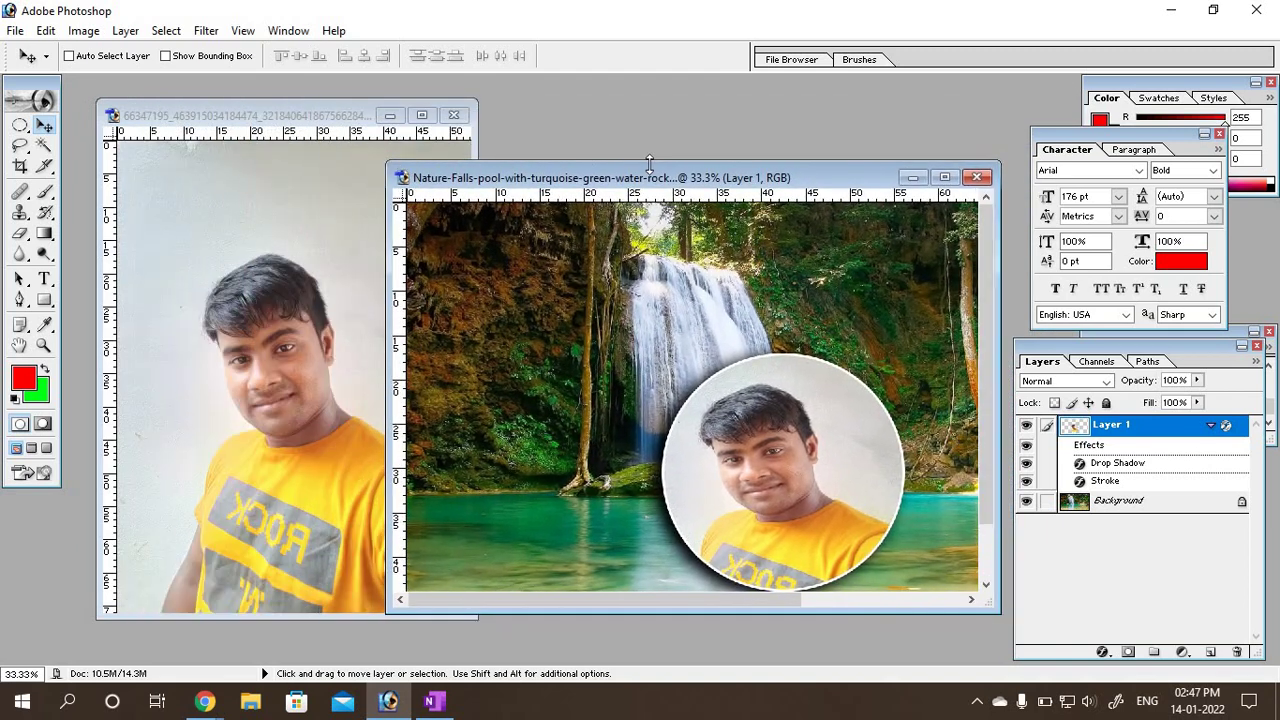
left_click_drag(636, 185, 404, 115)
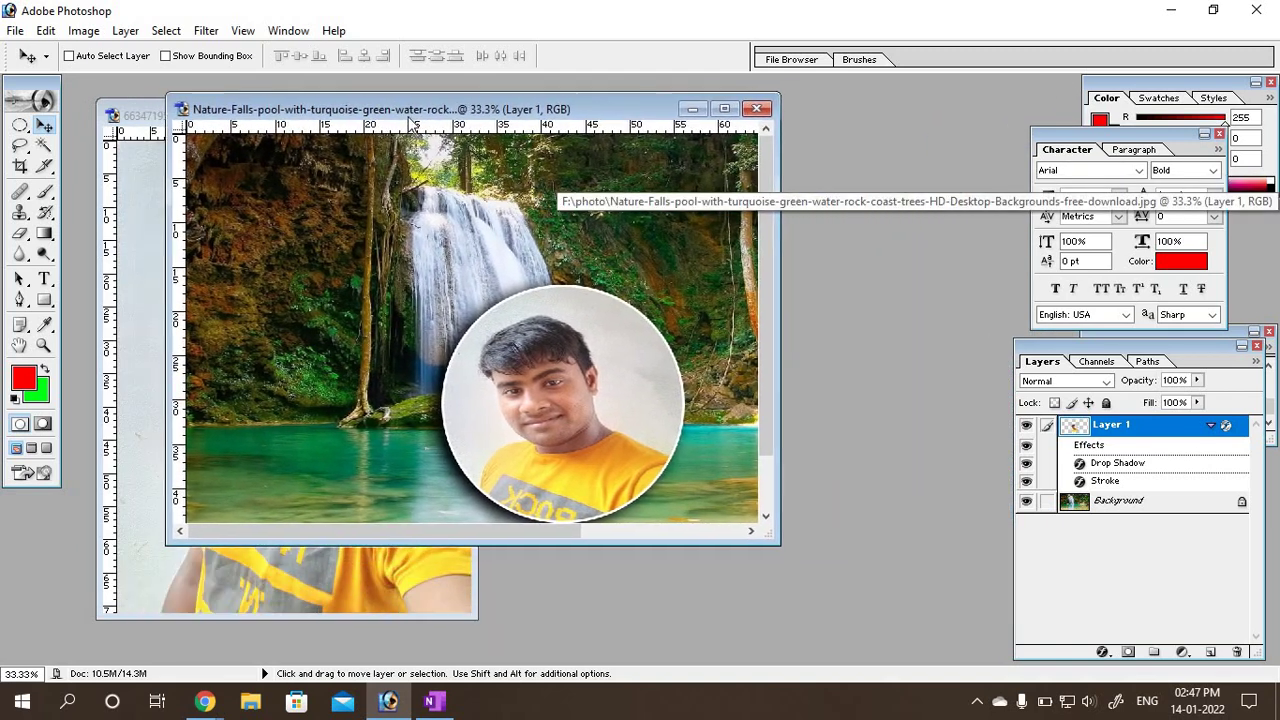
left_click_drag(760, 540, 1010, 624)
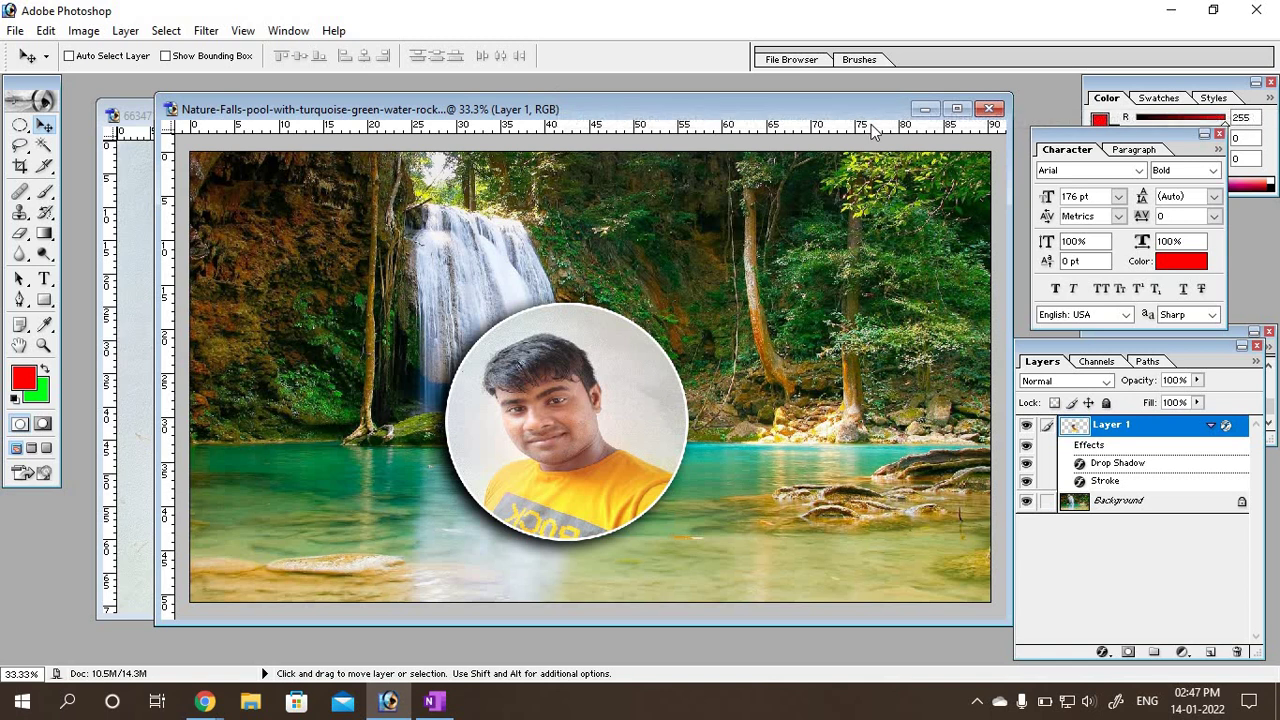
Step: Close the waterfall composite without saving, then close the portrait photo
left_click(988, 110)
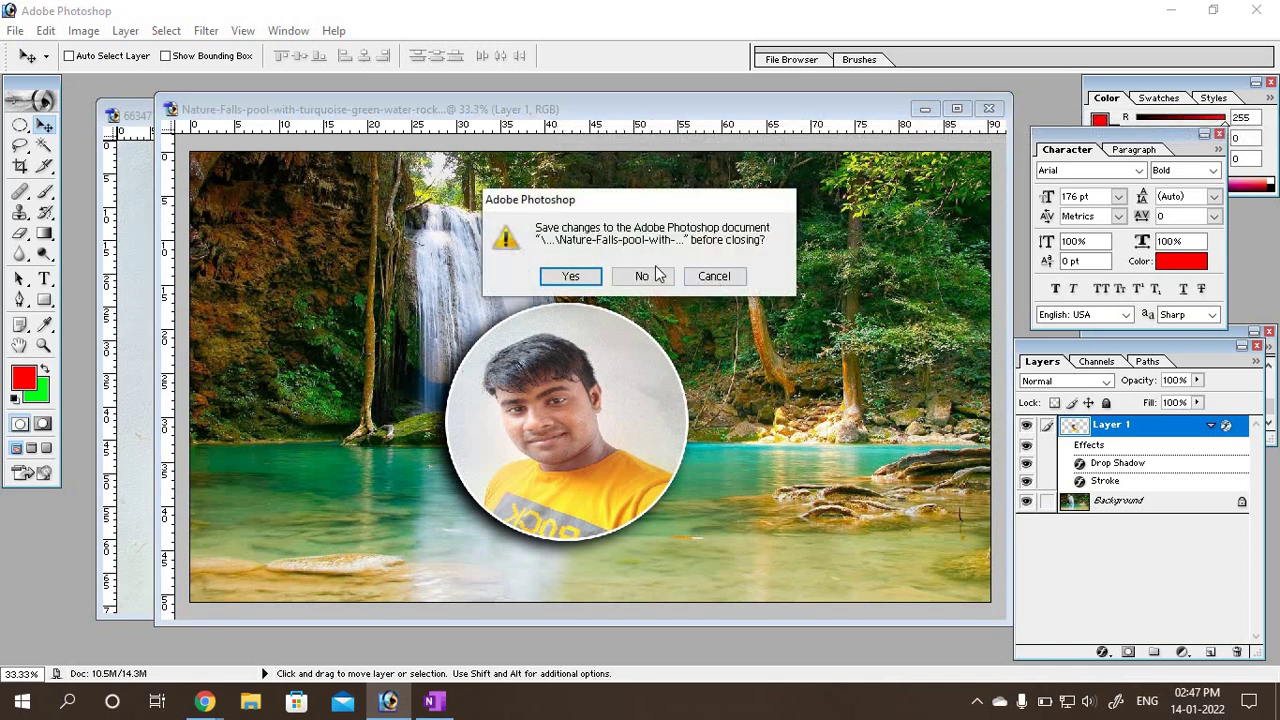
key("n")
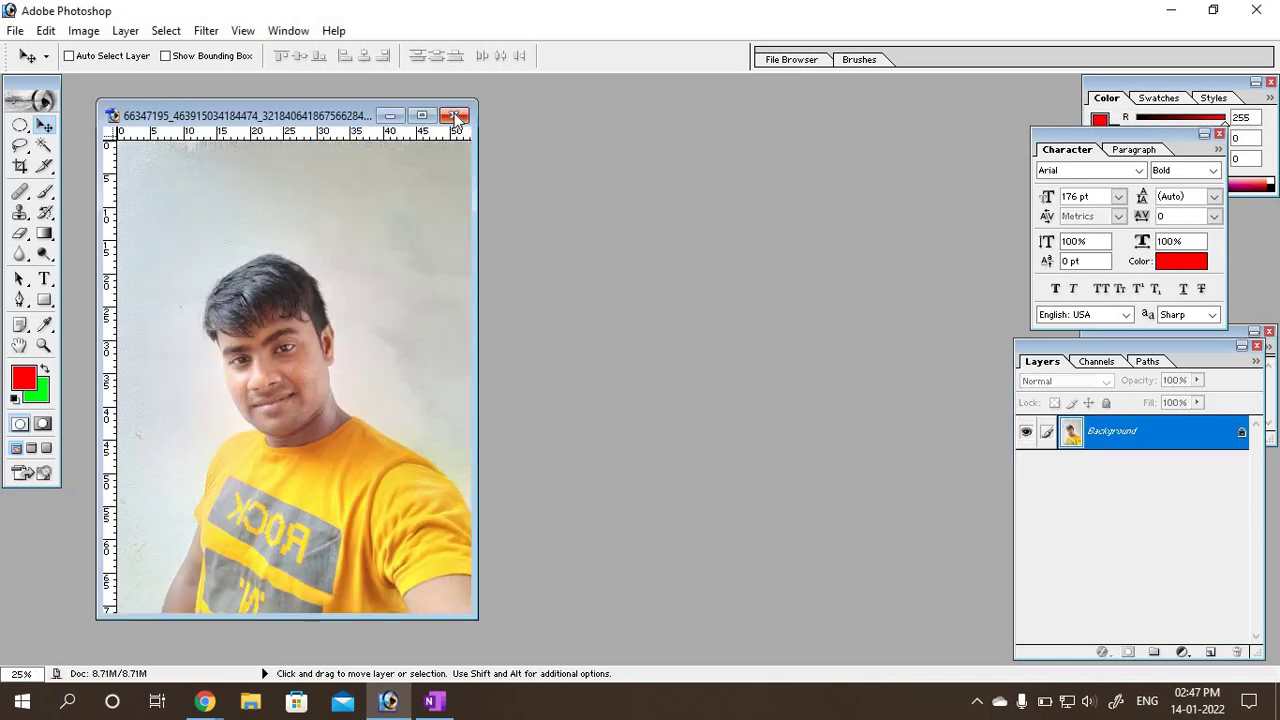
left_click(451, 112)
Step: Create a new blank document with the default settings
left_click(15, 30)
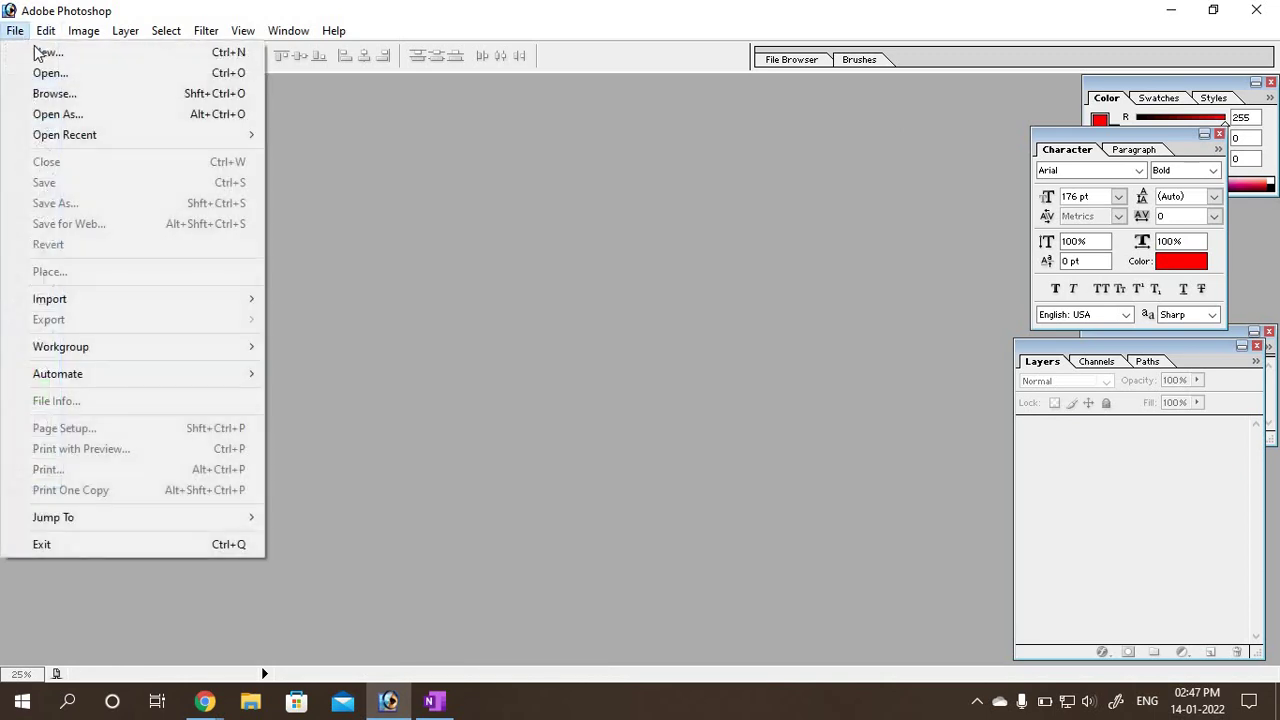
left_click(40, 49)
left_click(693, 200)
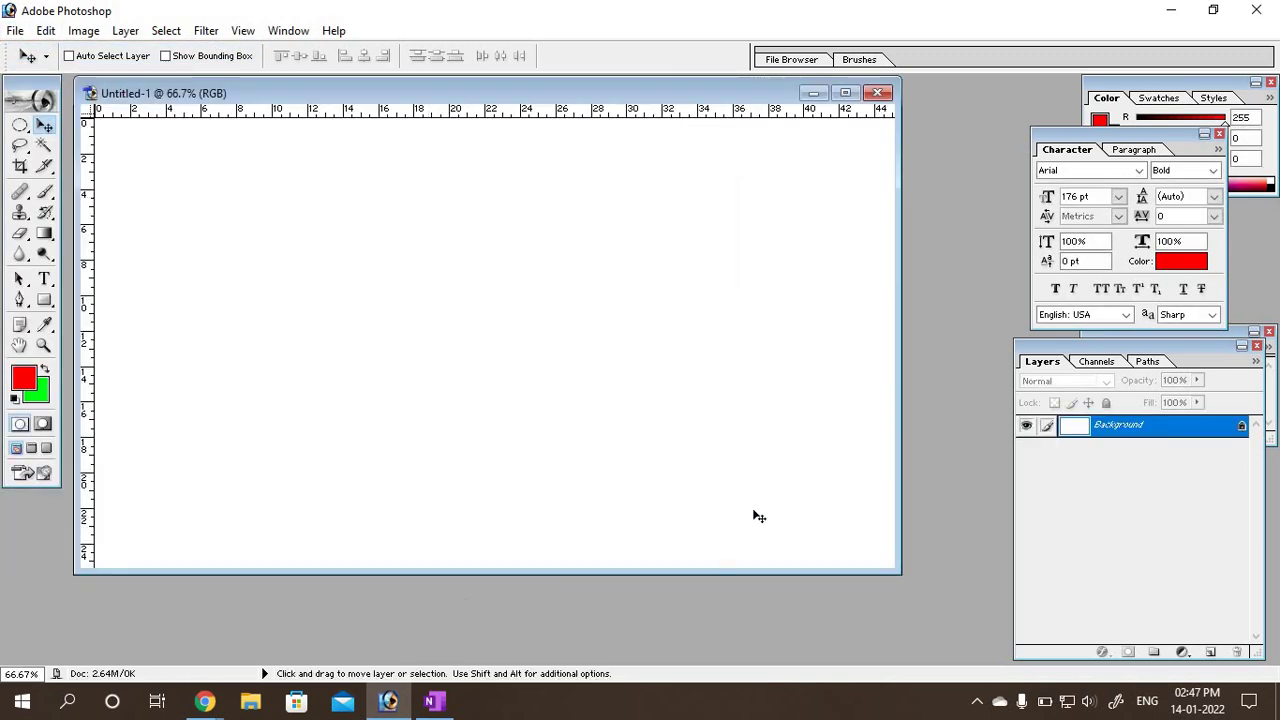
Step: Open the yellow T-shirt portrait photo from the DTP Collection folder
double_click(932, 447)
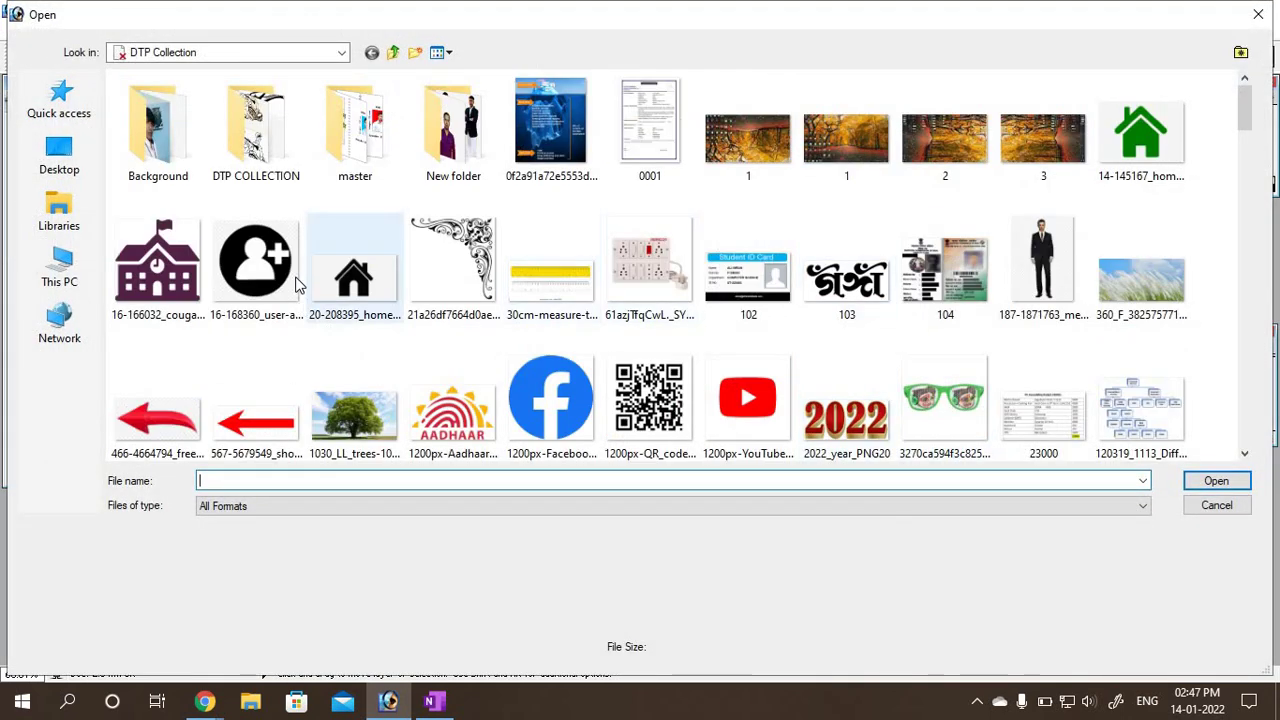
scroll(325, 293, "down", 2)
scroll(325, 293, "down", 2)
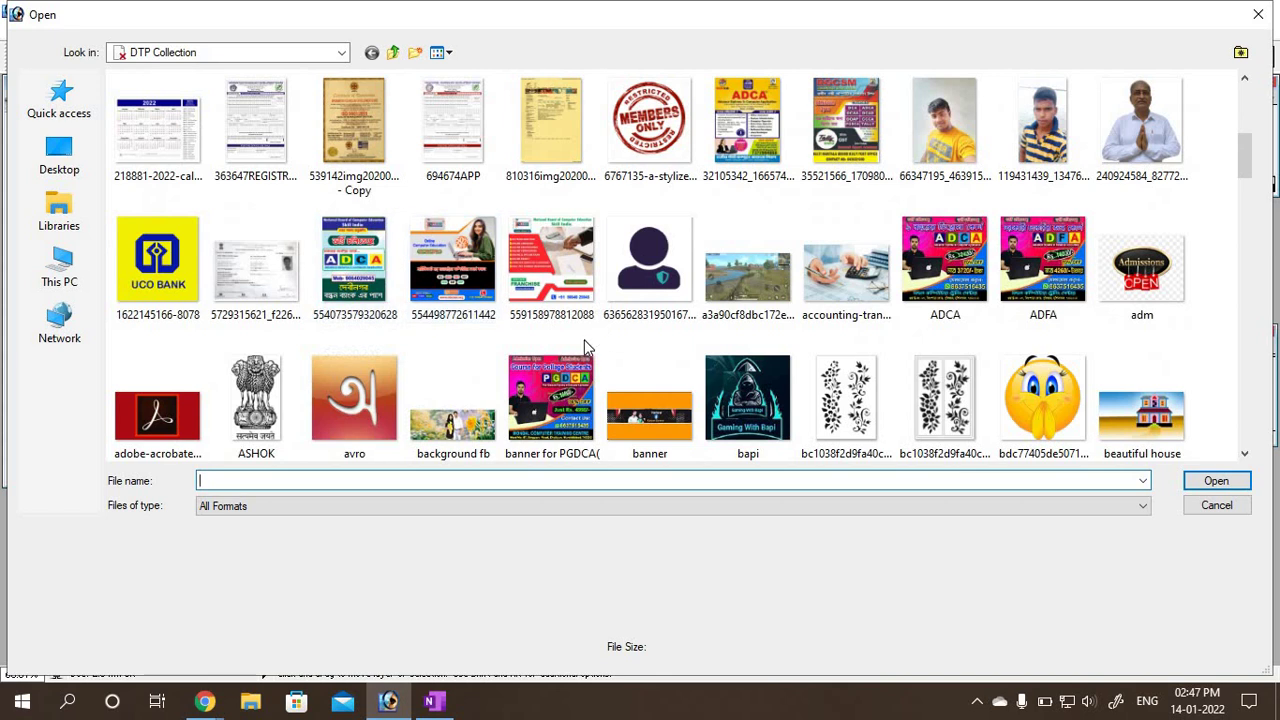
scroll(583, 340, "down", 2)
scroll(586, 347, "down", 2)
scroll(586, 347, "down", 2)
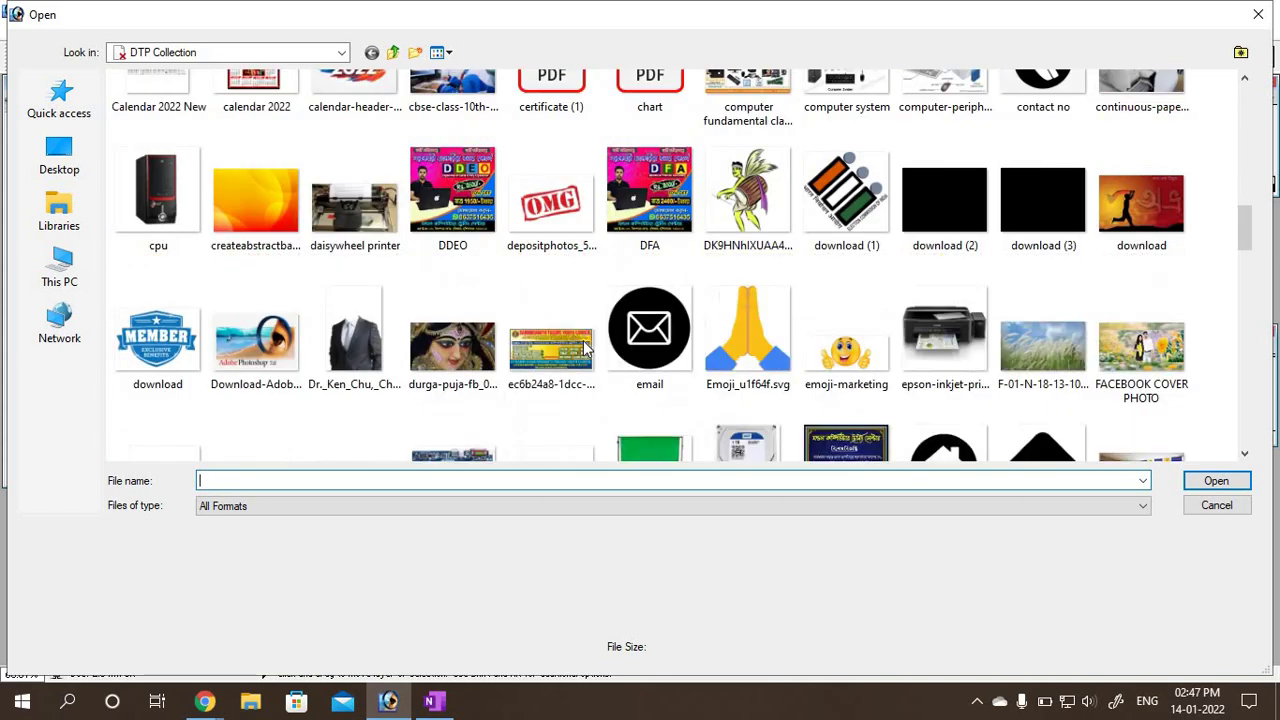
scroll(586, 347, "down", 2)
scroll(586, 347, "down", 3)
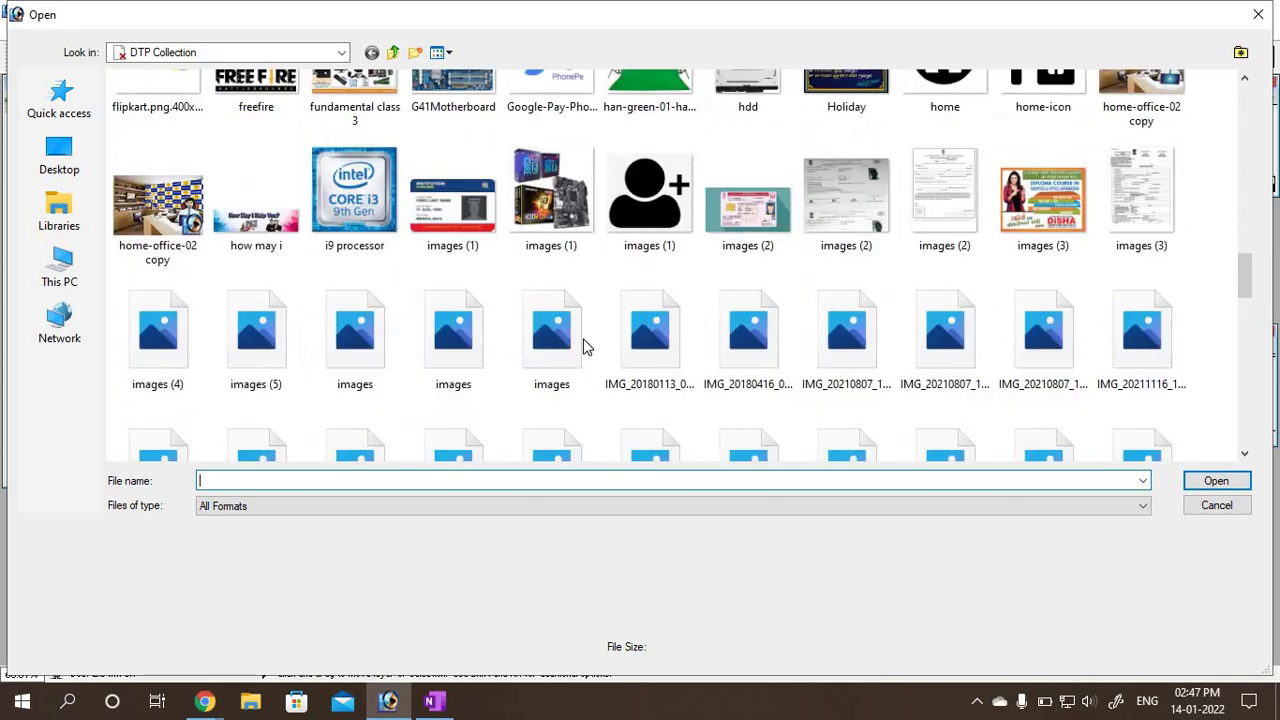
scroll(586, 347, "down", 2)
scroll(585, 336, "down", 2)
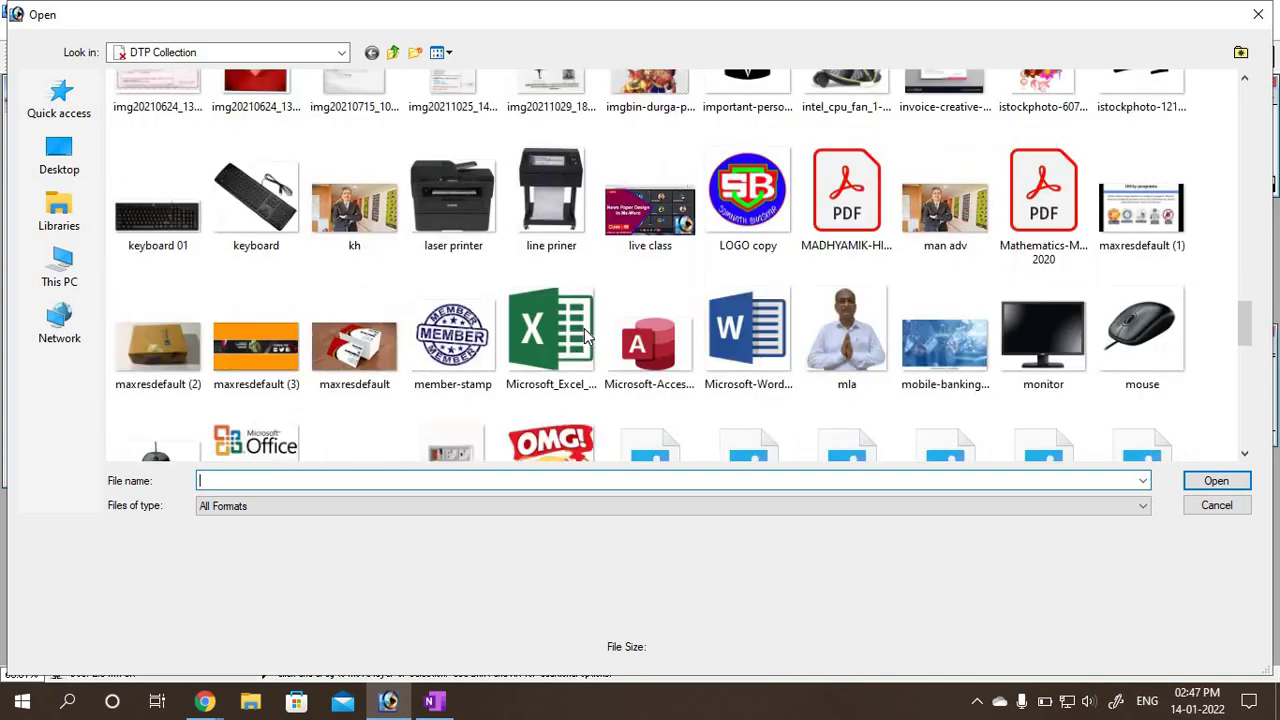
scroll(585, 336, "down", 2)
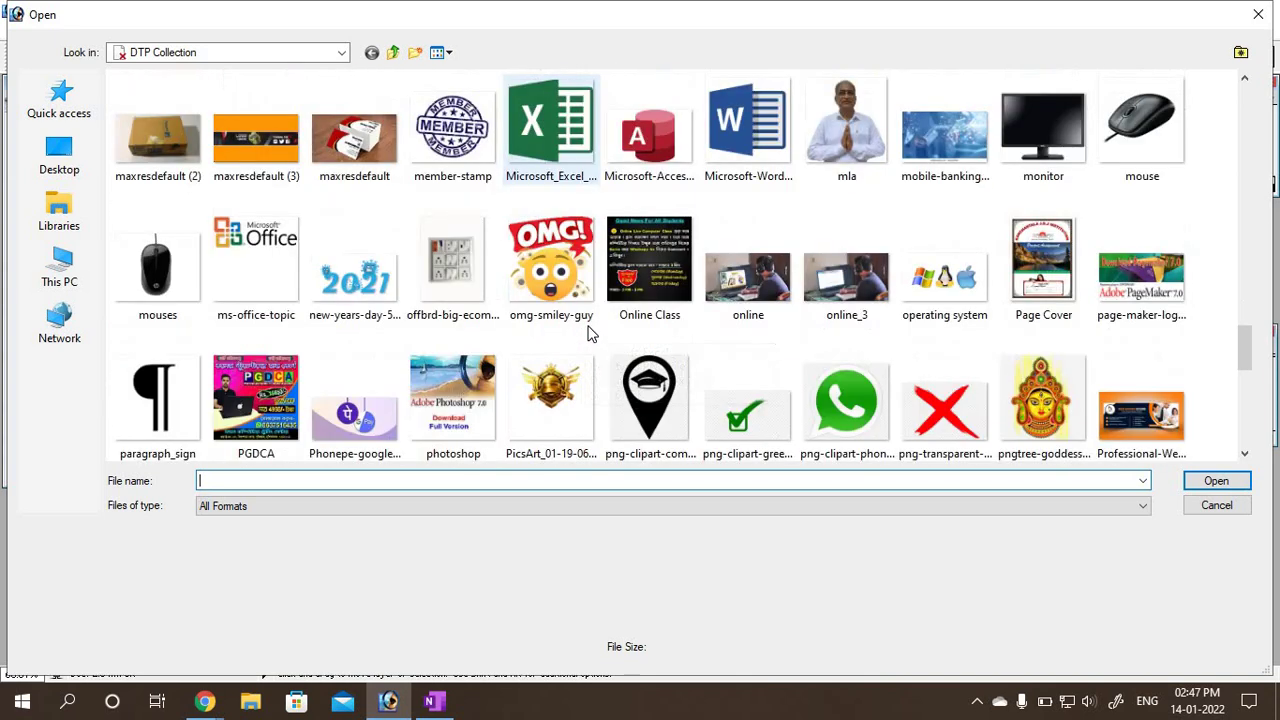
scroll(585, 336, "down", 2)
scroll(590, 333, "up", 4)
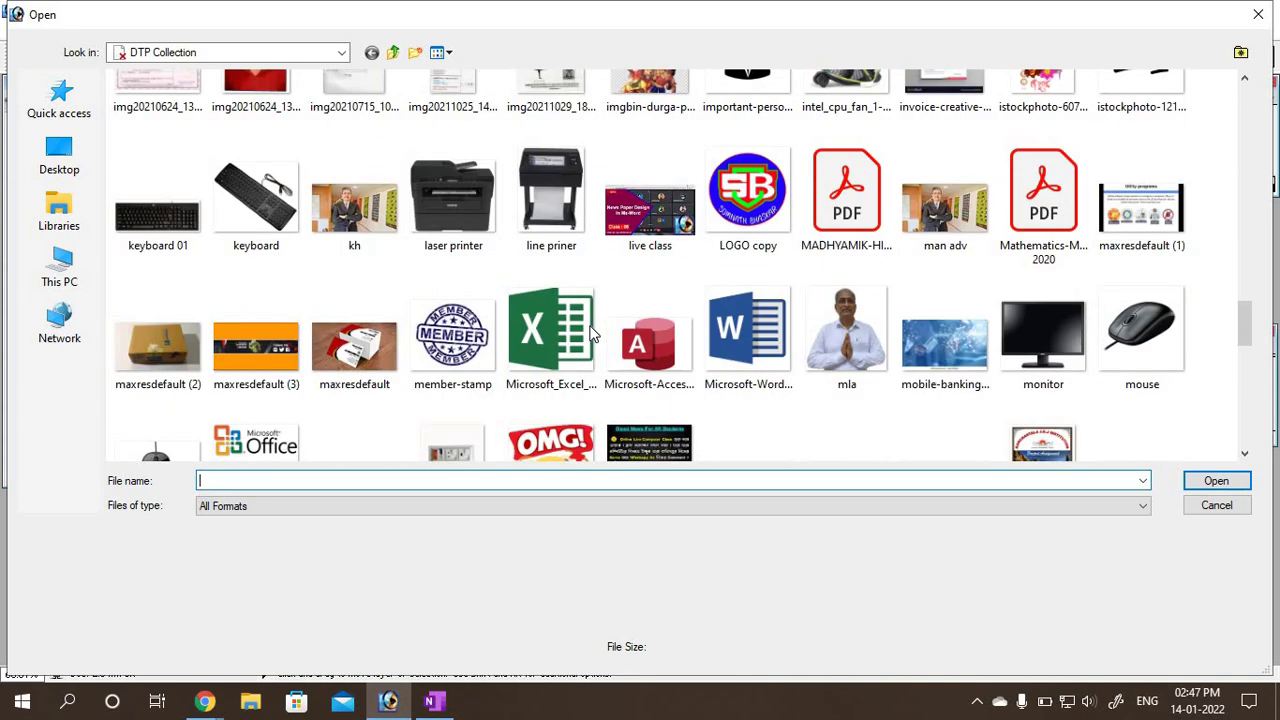
scroll(592, 330, "up", 5)
scroll(600, 320, "up", 5)
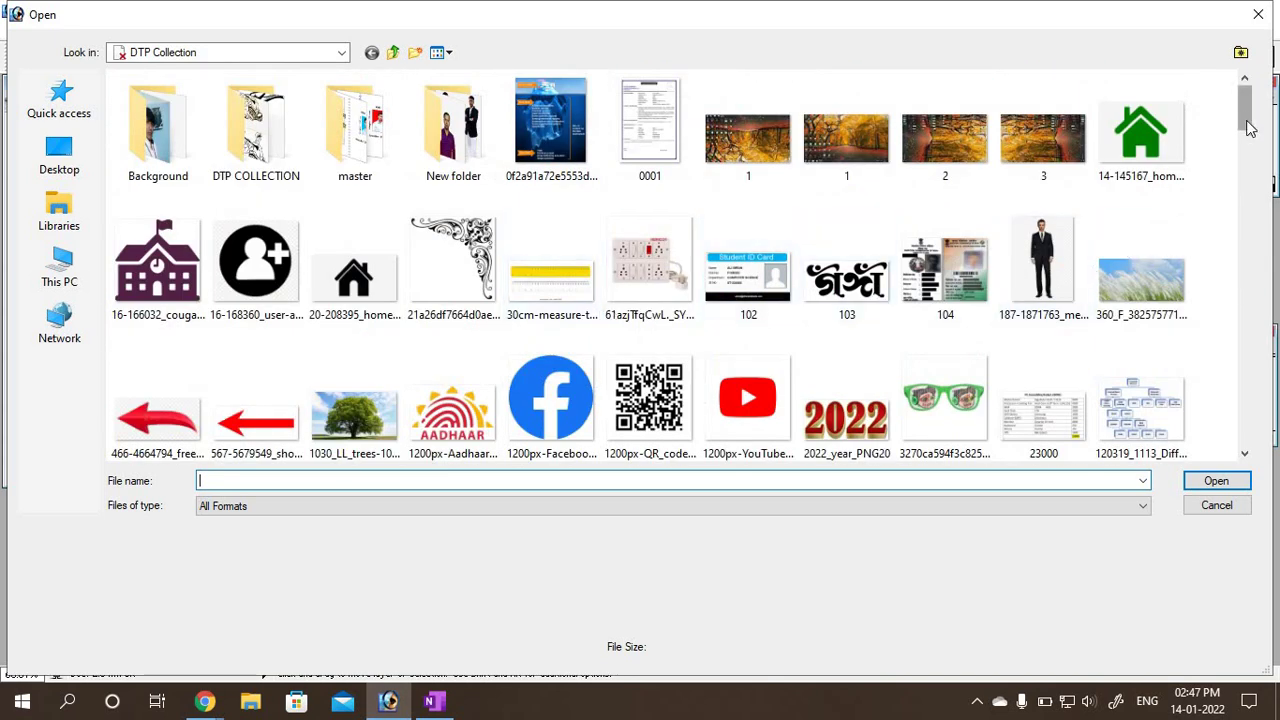
scroll(1248, 125, "down", 3)
left_click(945, 290)
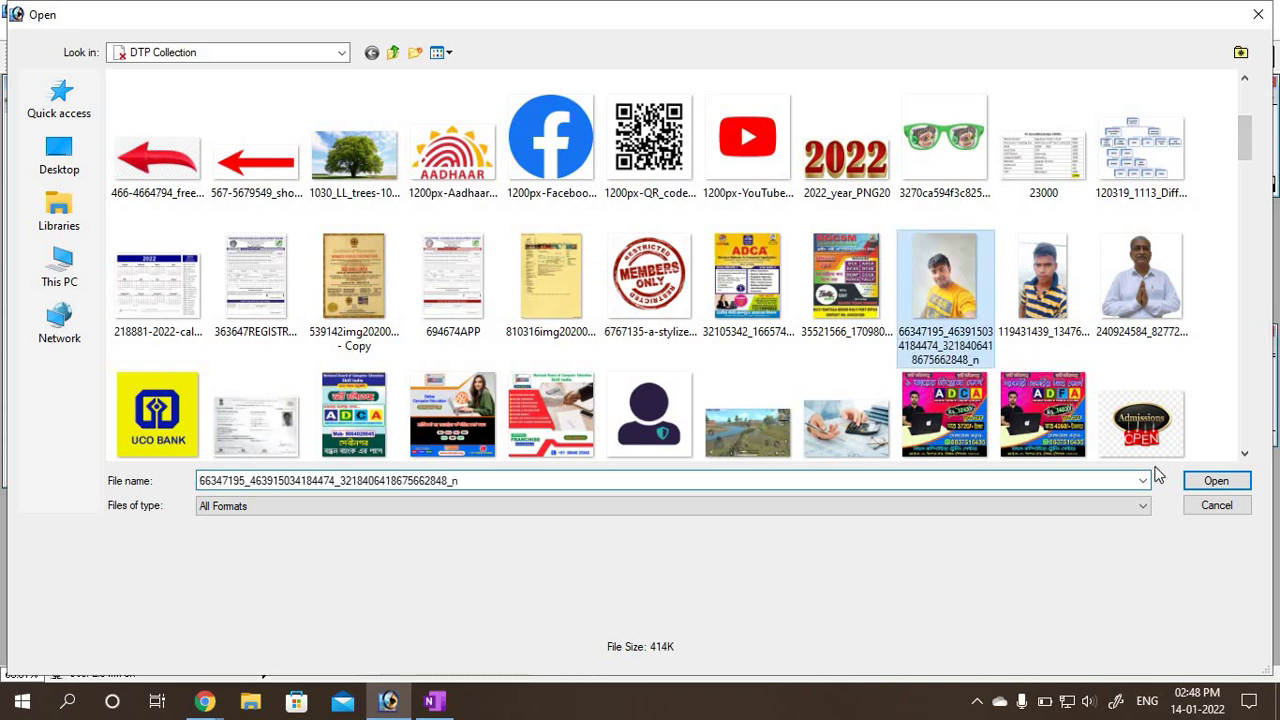
left_click(1214, 481)
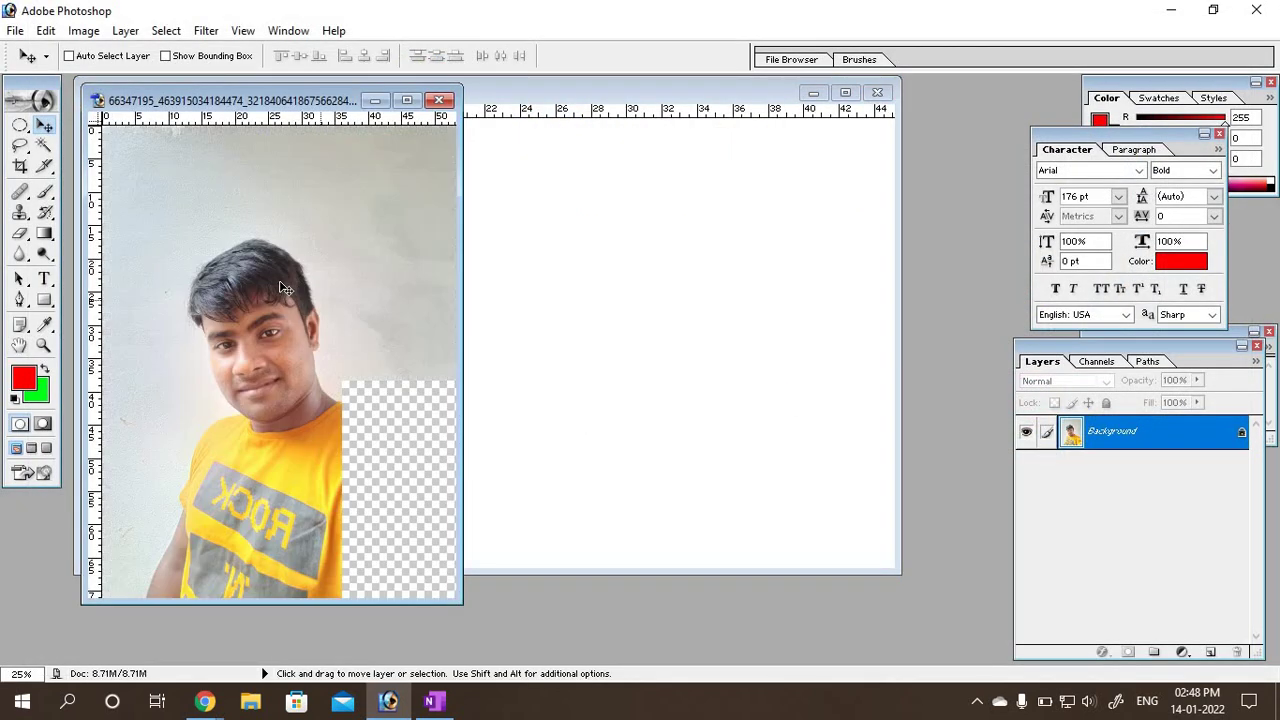
Step: Paste the portrait into Untitled-1 and scale it down to fit the canvas height
left_click(563, 333)
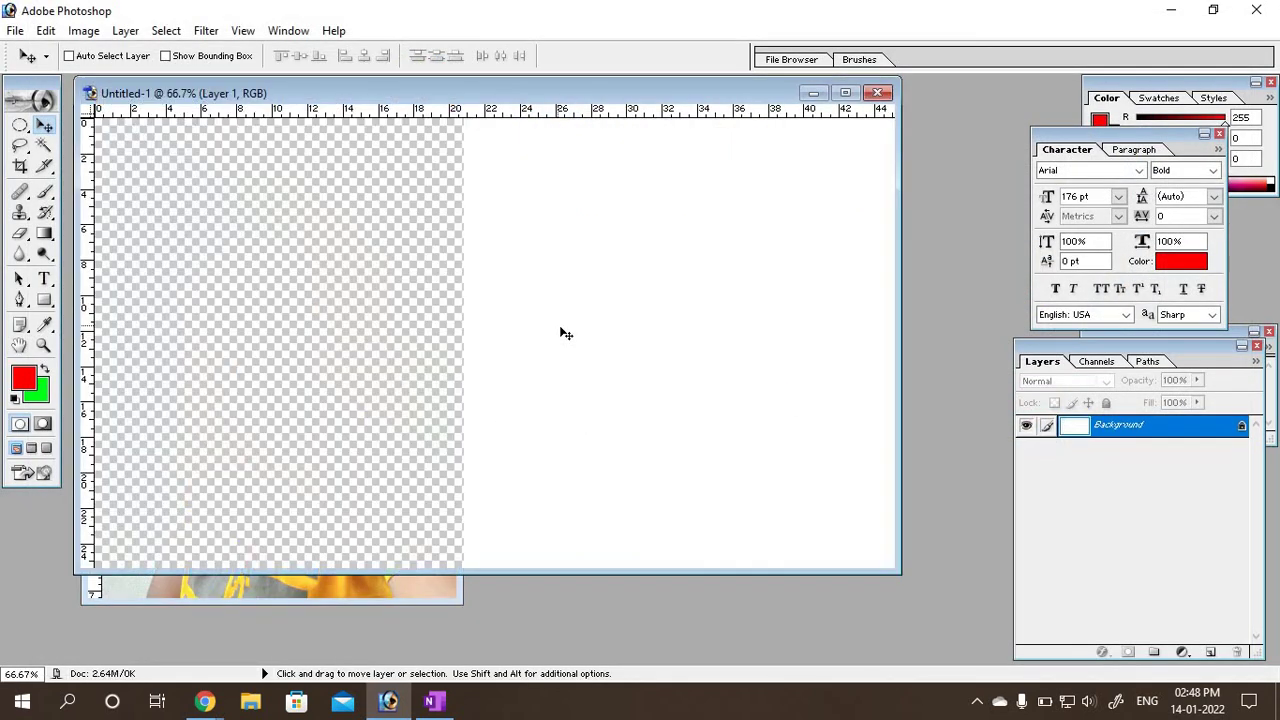
key("ctrl+v")
left_click_drag(563, 333, 478, 292)
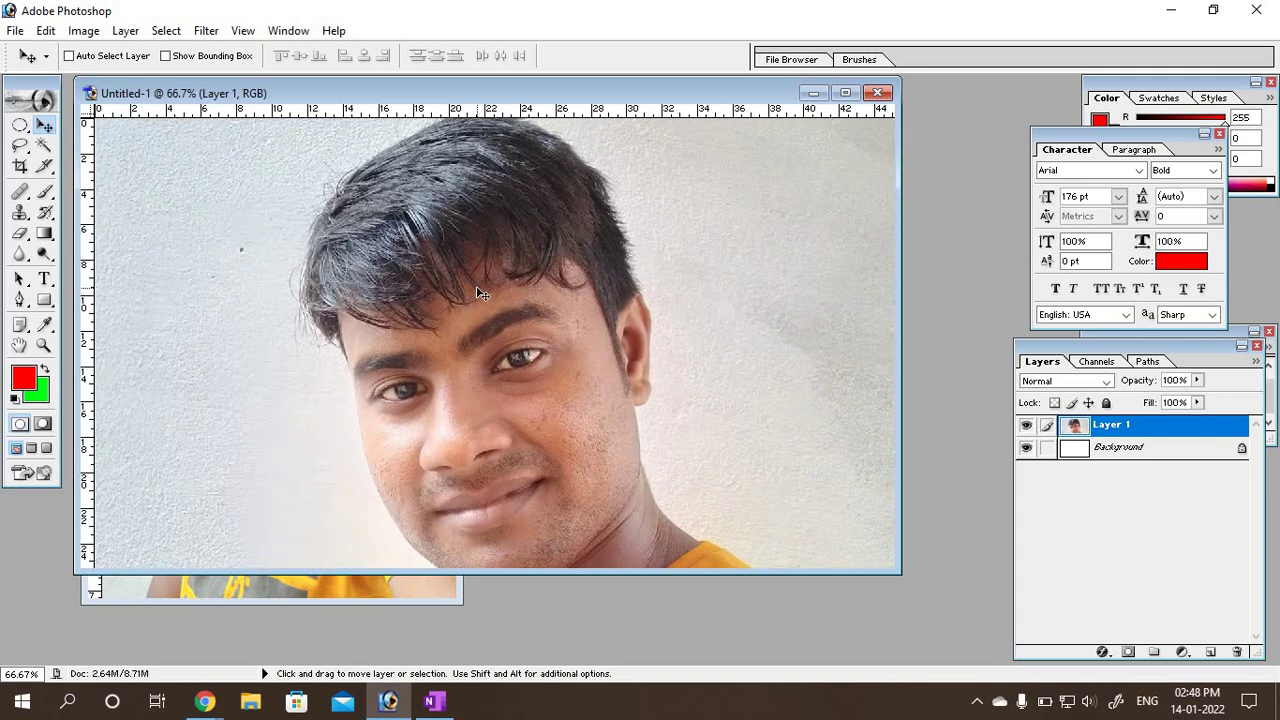
key("ctrl+t")
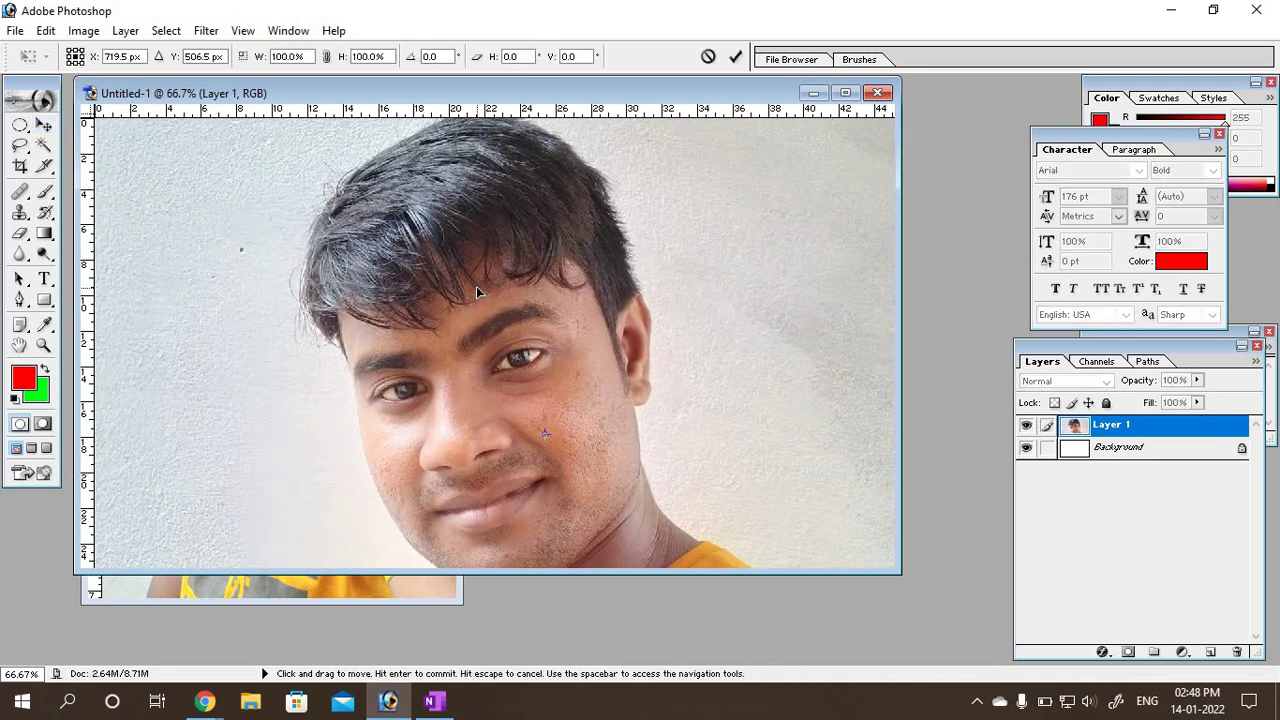
mouse_move(563, 137)
left_mouse_down()
mouse_move(446, 351)
mouse_move(412, 565)
mouse_move(740, 341)
mouse_move(718, 310)
mouse_move(738, 174)
left_mouse_up()
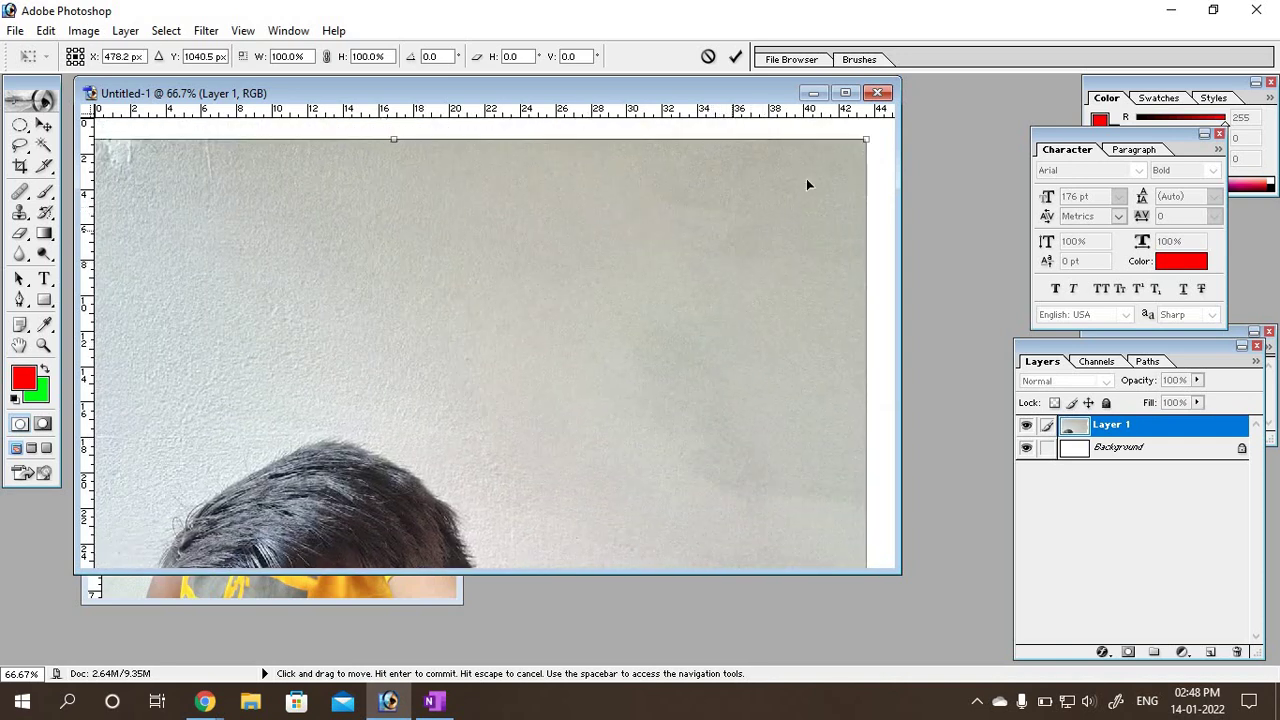
left_click_drag(861, 137, 381, 533)
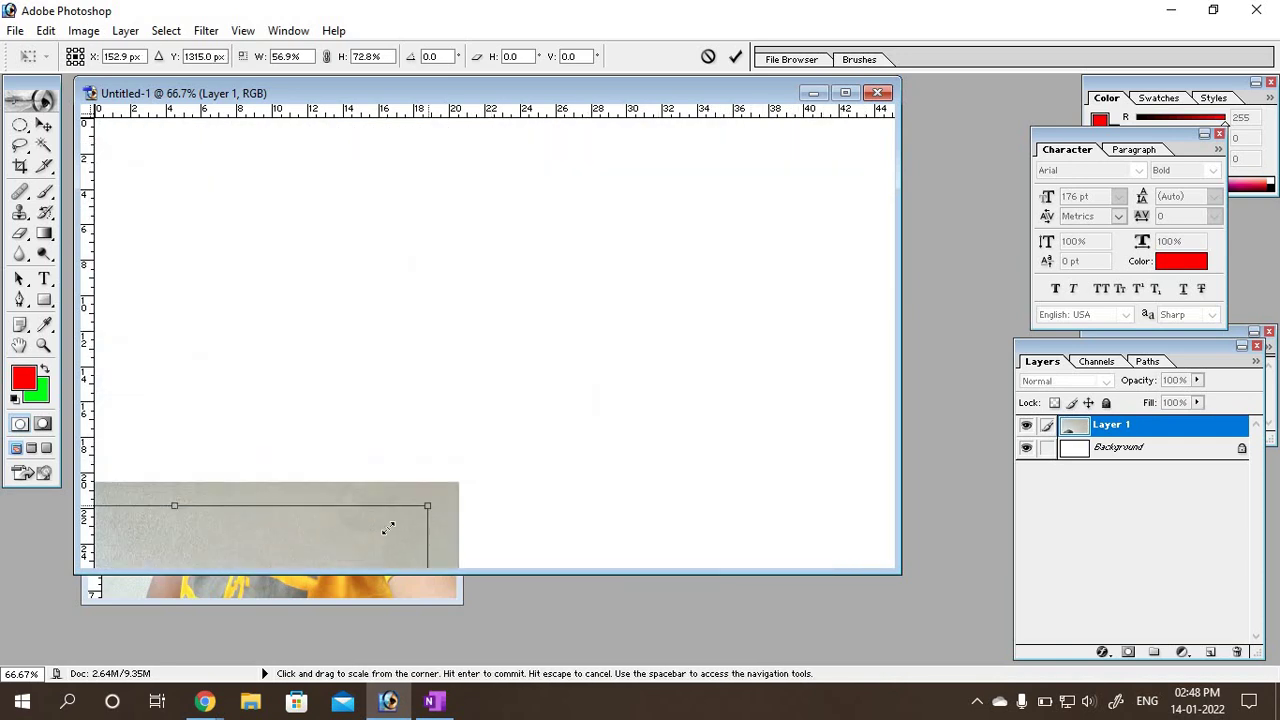
mouse_move(336, 552)
left_mouse_down()
mouse_move(717, 162)
mouse_move(646, 450)
mouse_move(674, 114)
mouse_move(634, 258)
left_mouse_up()
left_click_drag(518, 400, 545, 279)
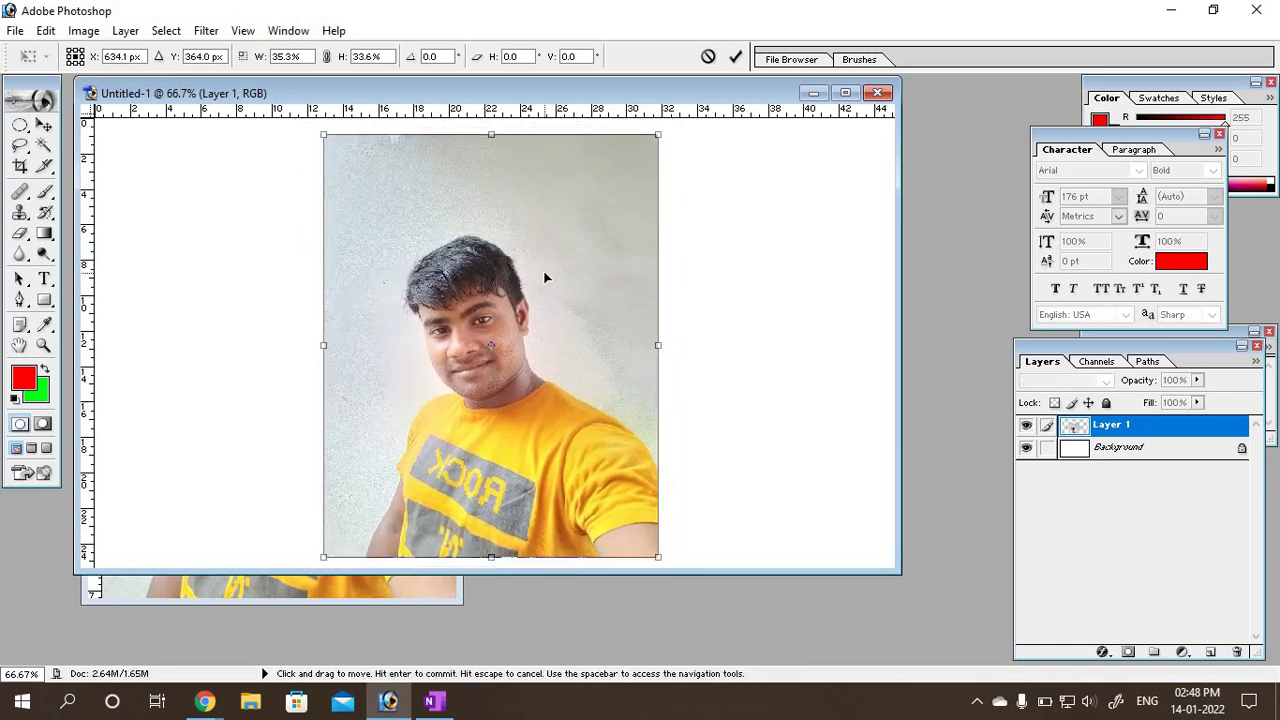
key("Return")
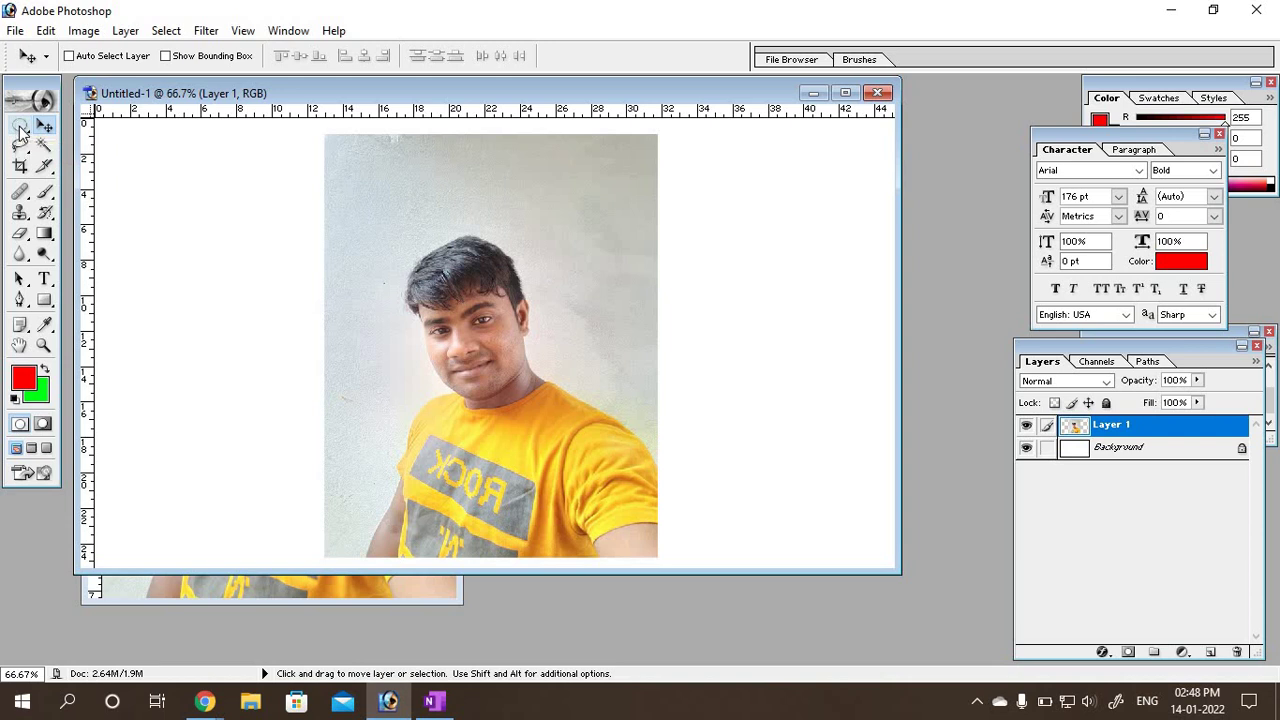
Step: Draw a circular elliptical selection around the man's face
left_click(20, 128)
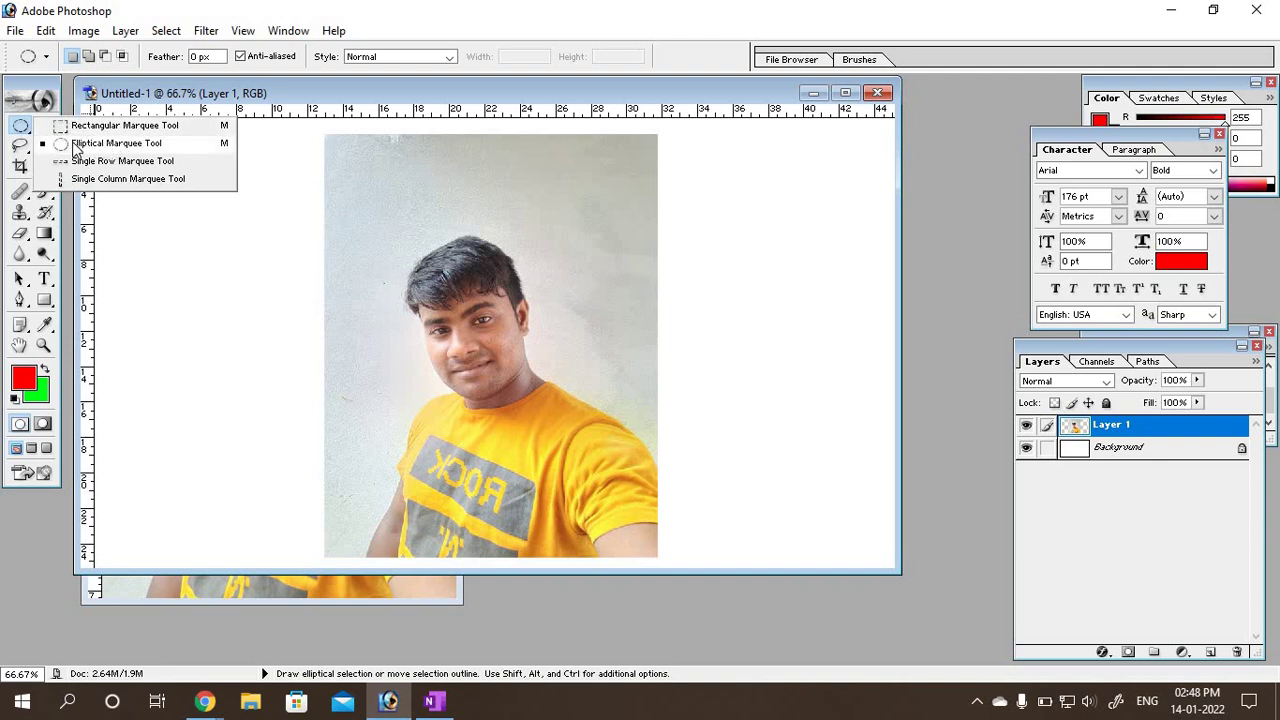
left_click(74, 148)
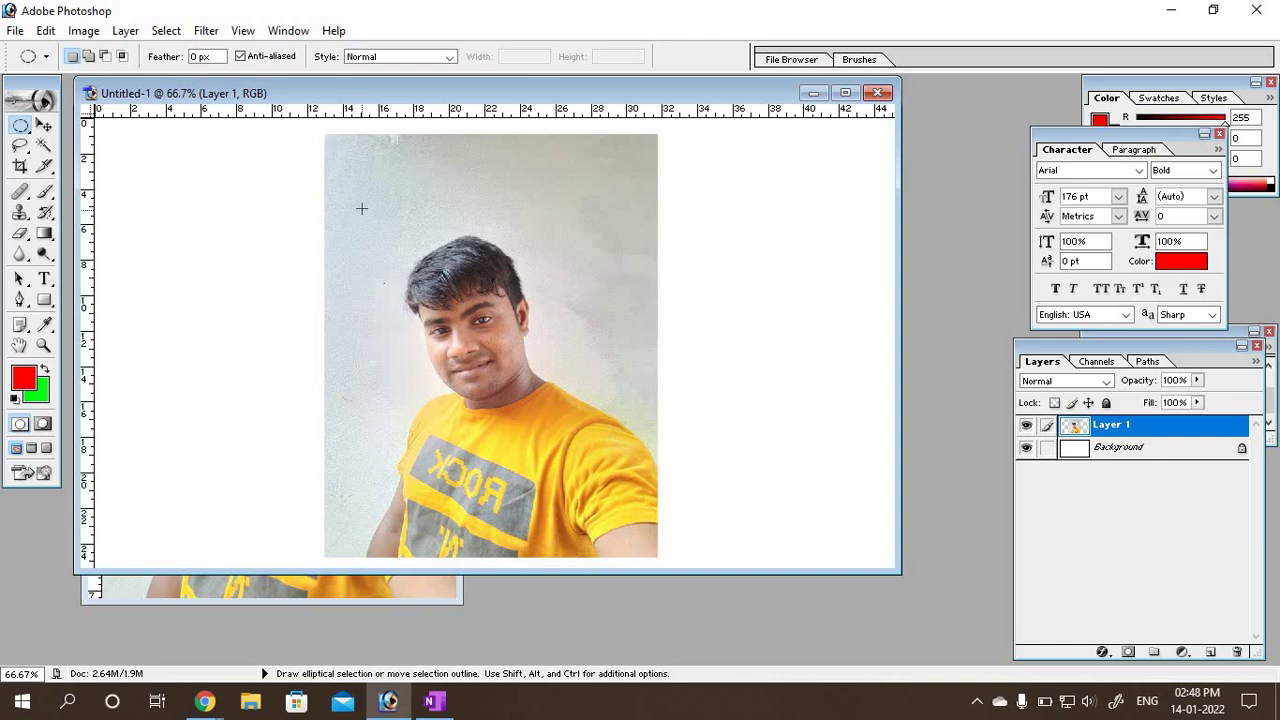
left_click_drag(480, 345, 603, 462)
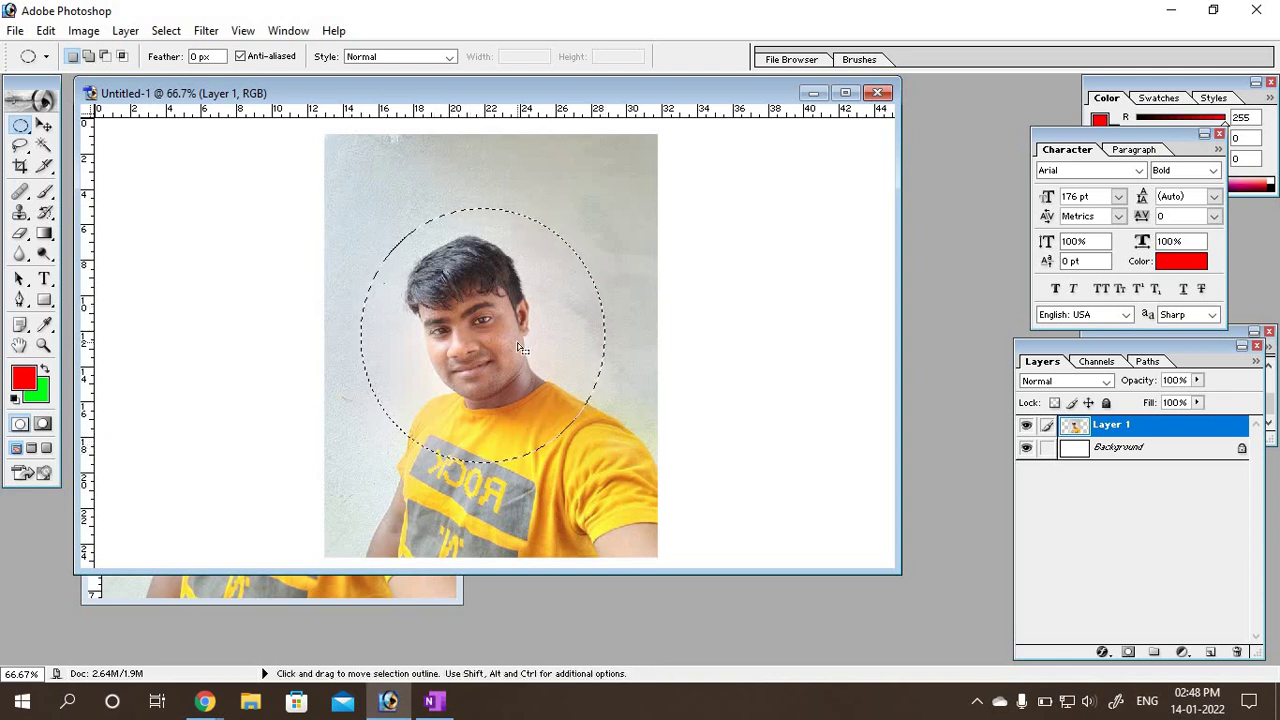
key("alt+BackSpace")
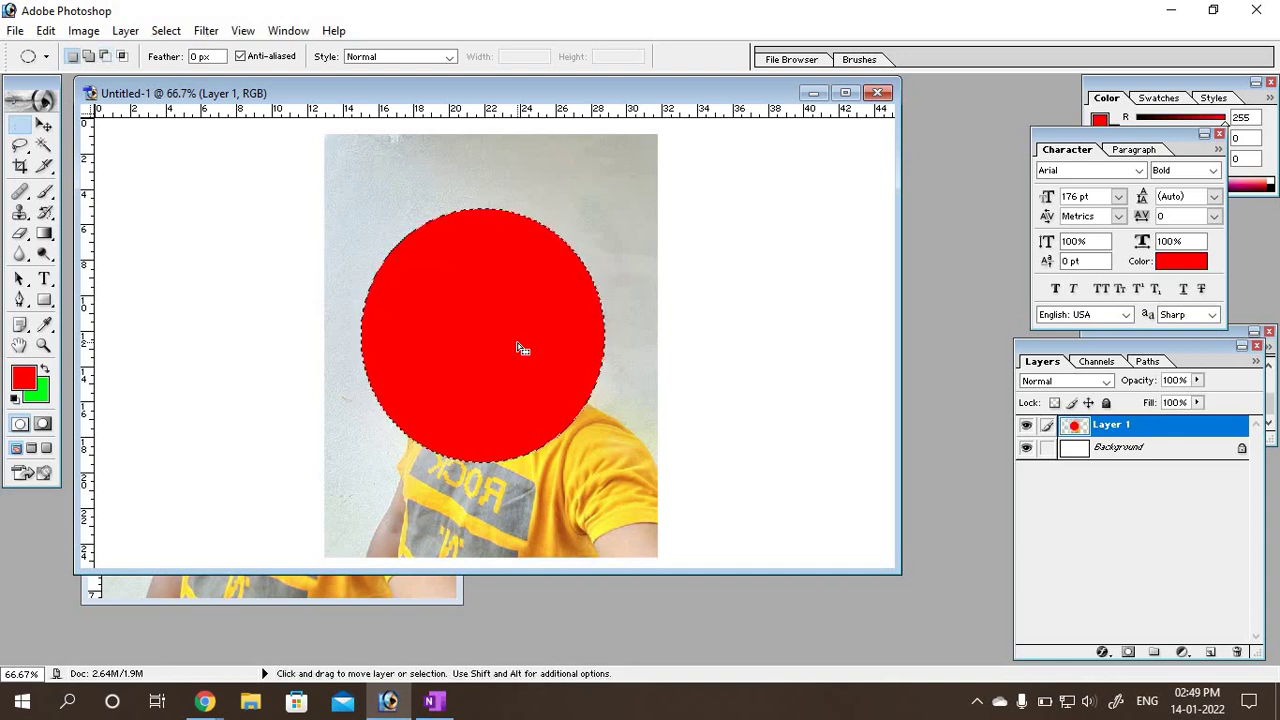
key("ctrl+z")
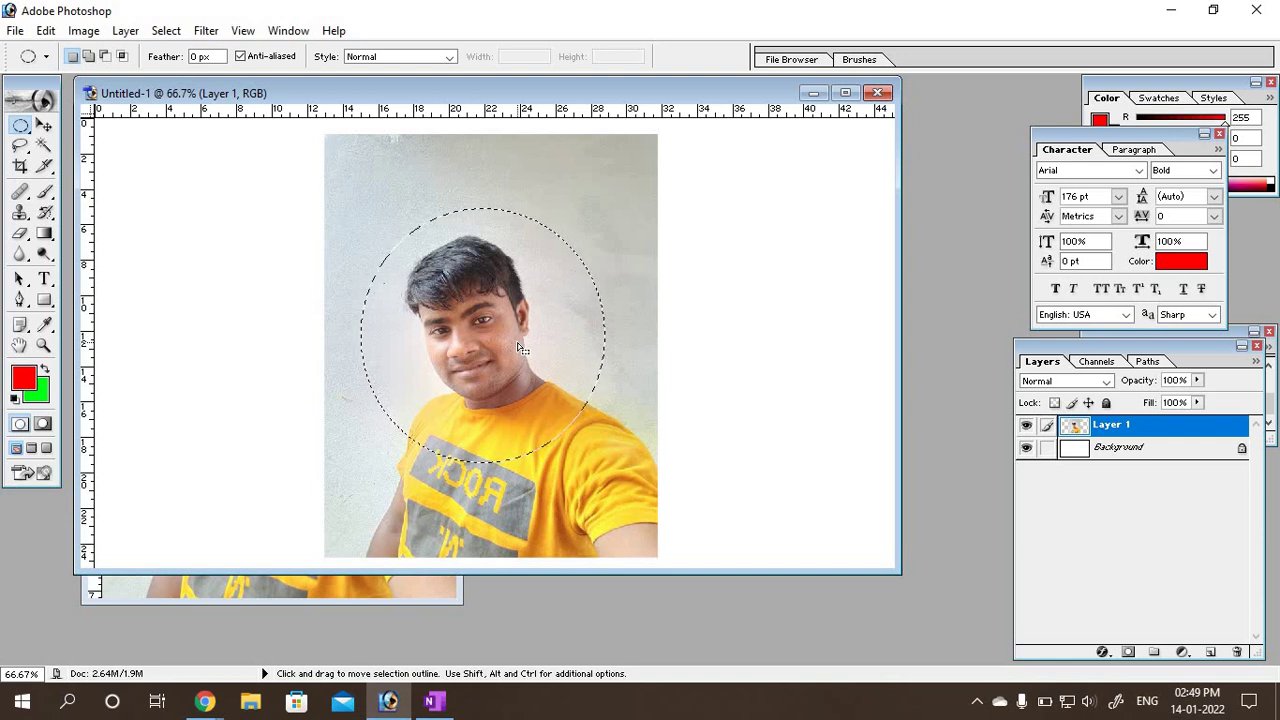
Step: Invert the selection, delete everything outside the circle, and deselect
key("ctrl+shift")
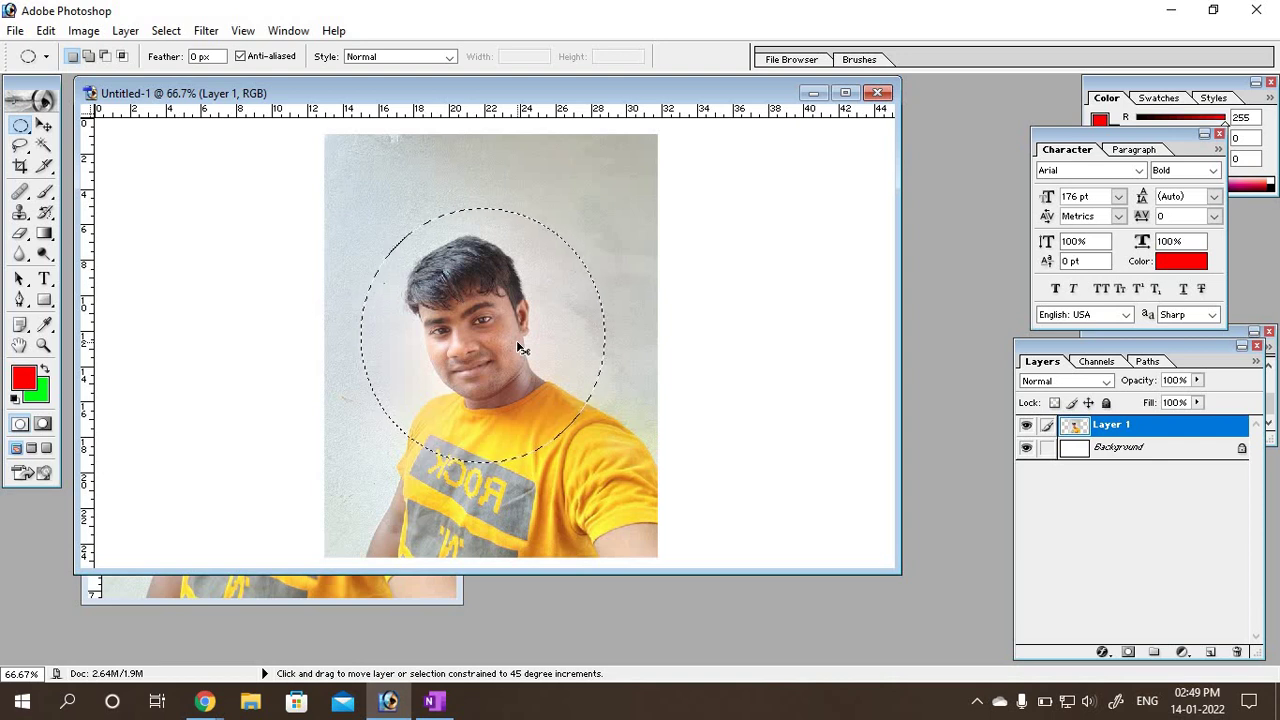
key("ctrl+shift+i")
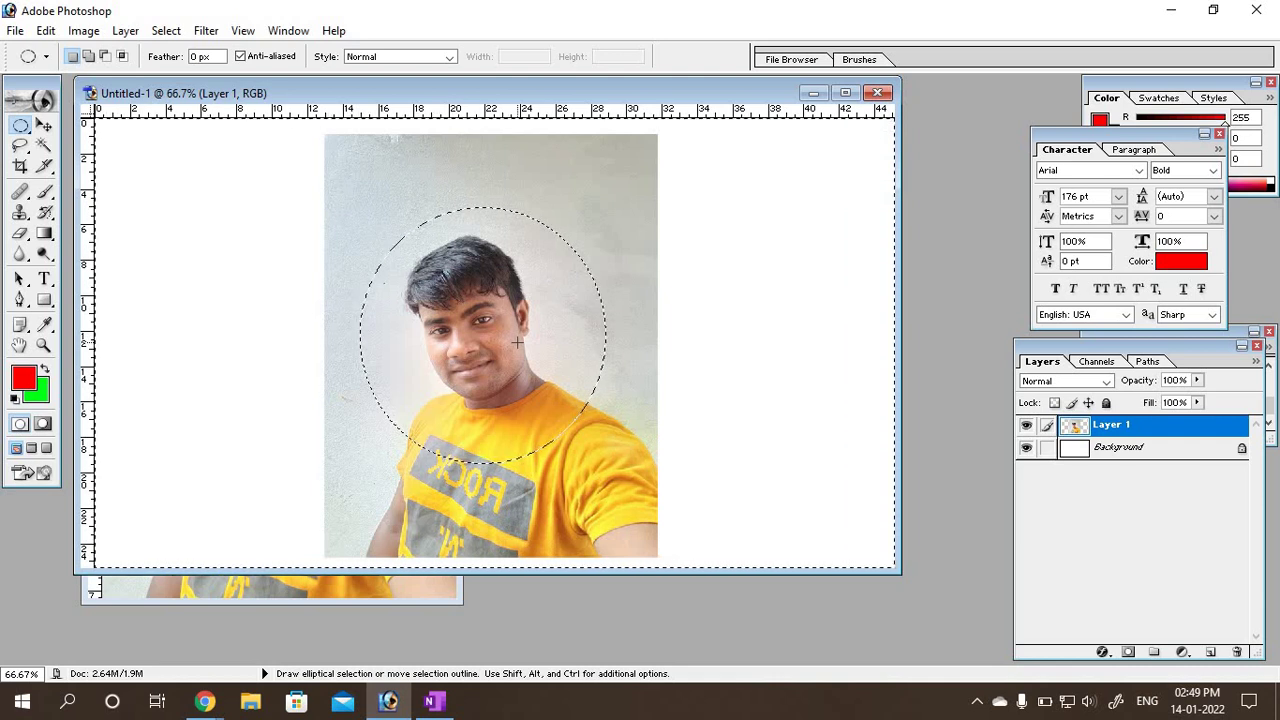
key("Delete")
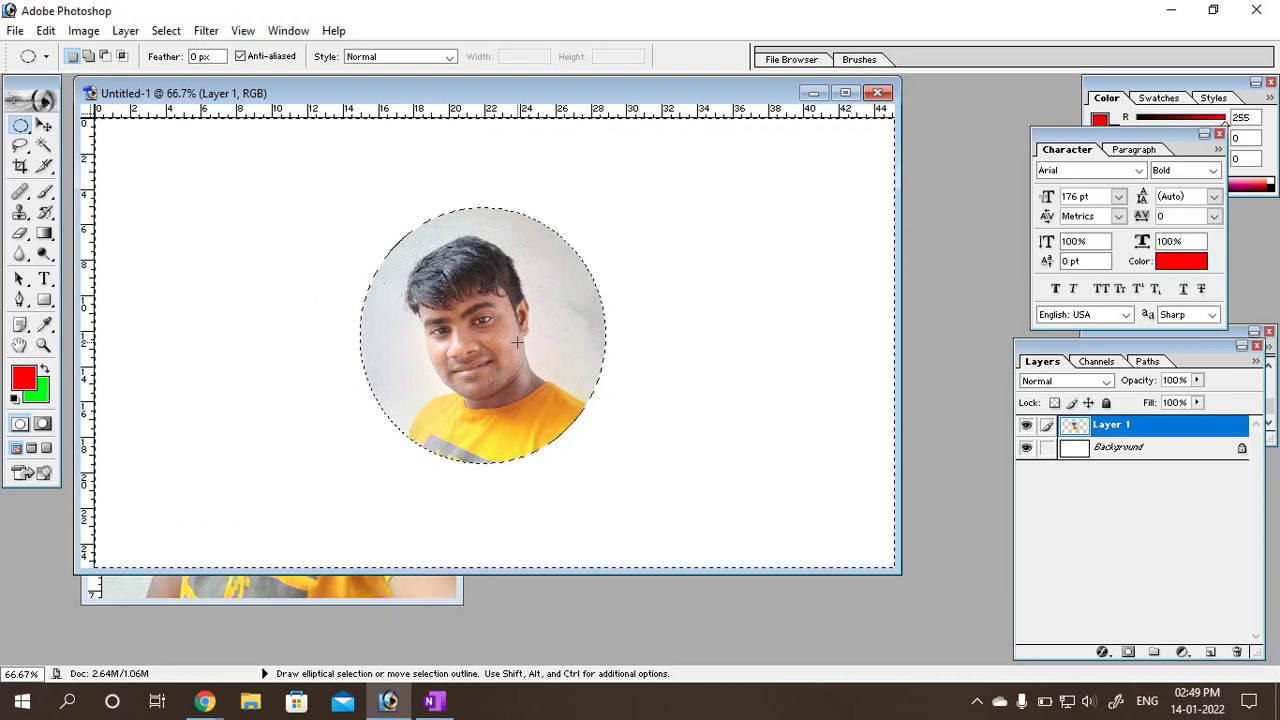
key("ctrl")
key("ctrl")
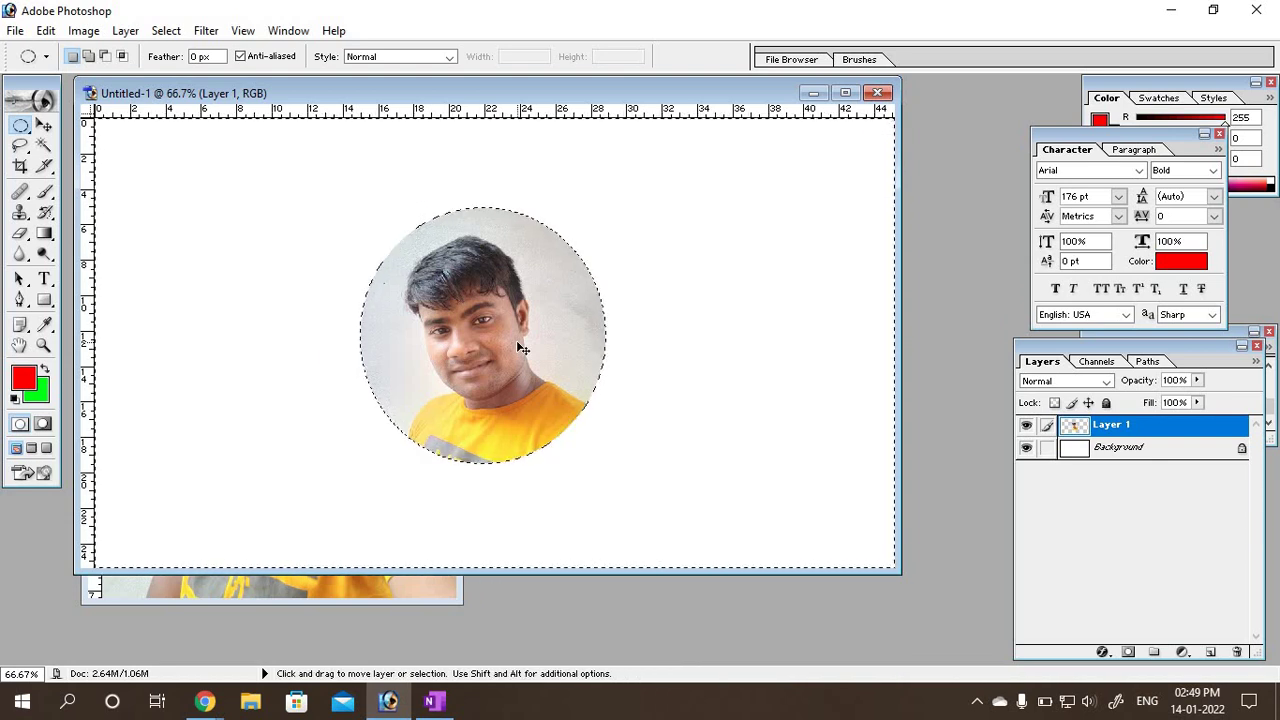
key("ctrl+d")
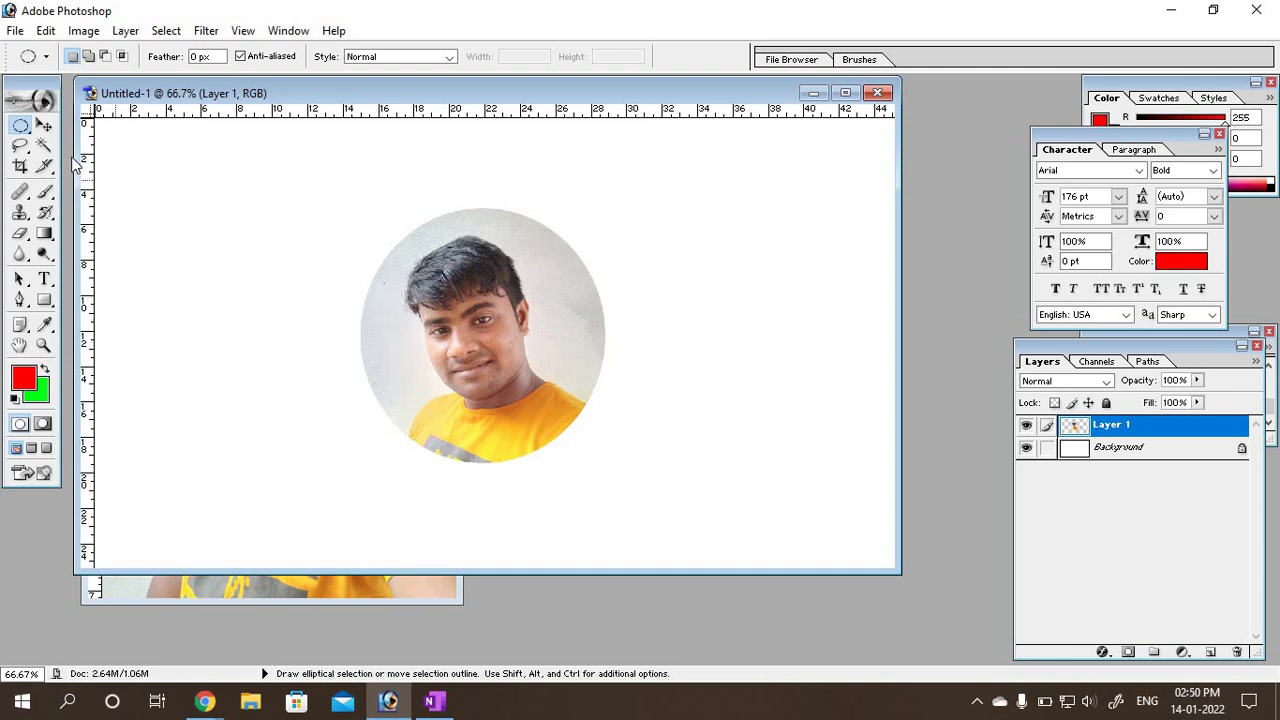
Step: Drag the round portrait to the upper right and select the Background layer
left_click(44, 125)
left_click_drag(491, 354, 296, 295)
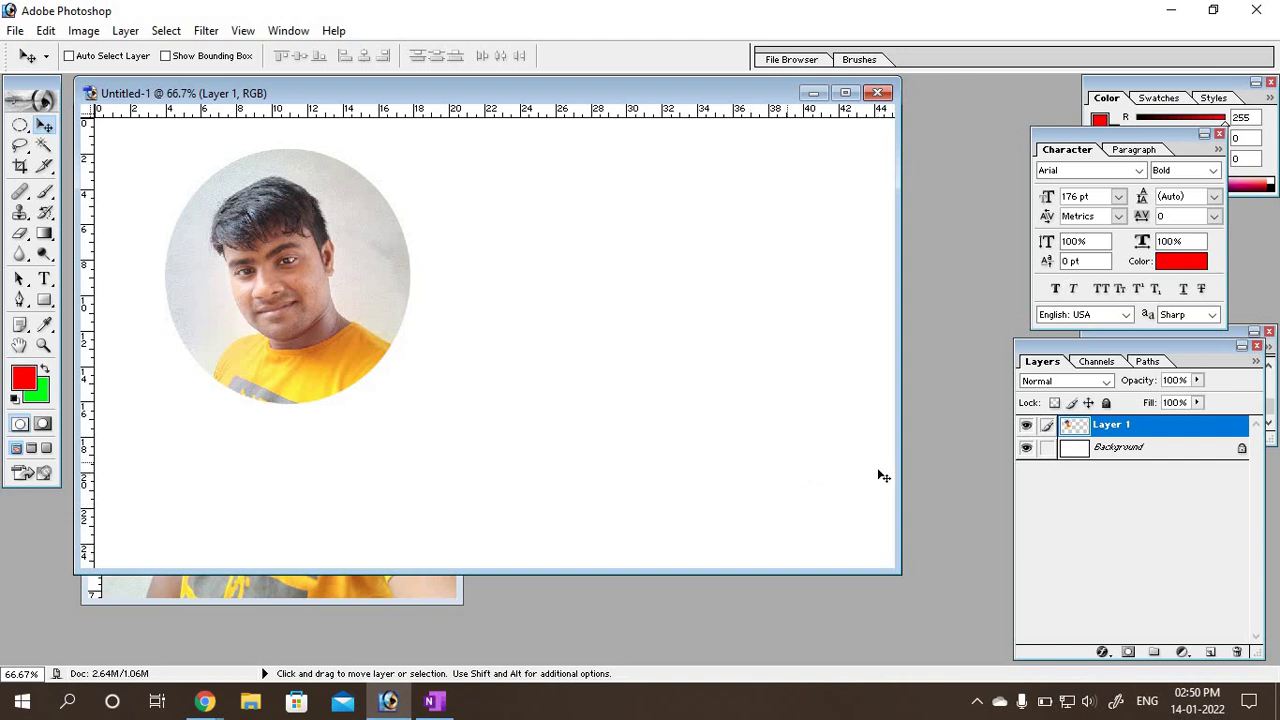
left_click_drag(200, 314, 619, 304)
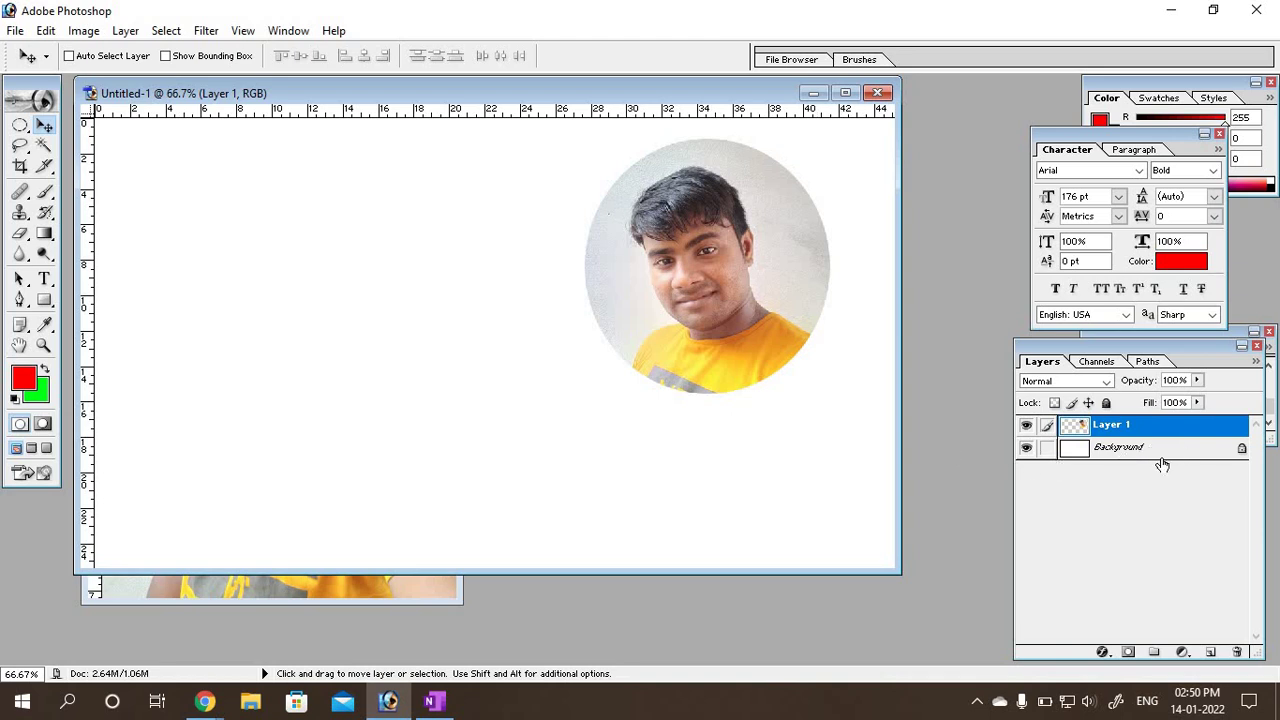
left_click(1110, 455)
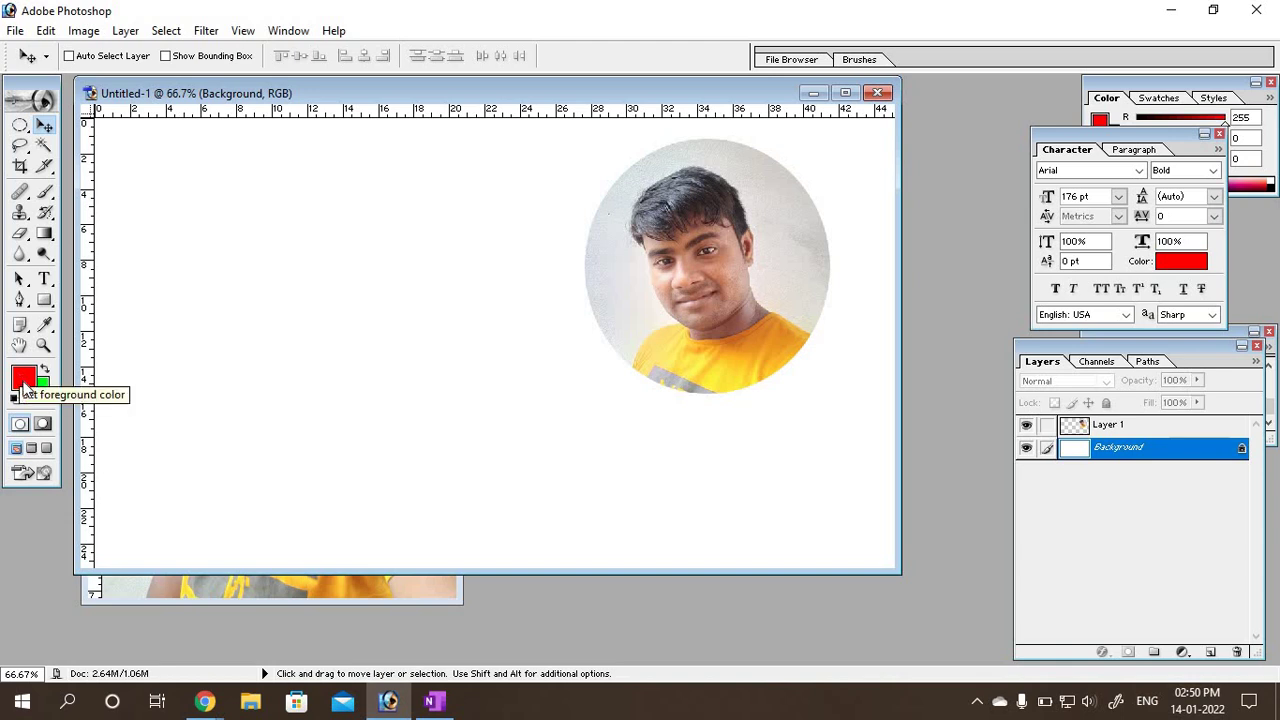
Step: Set the background colour to green 00FF84 and fill the Background layer with it
left_click(40, 395)
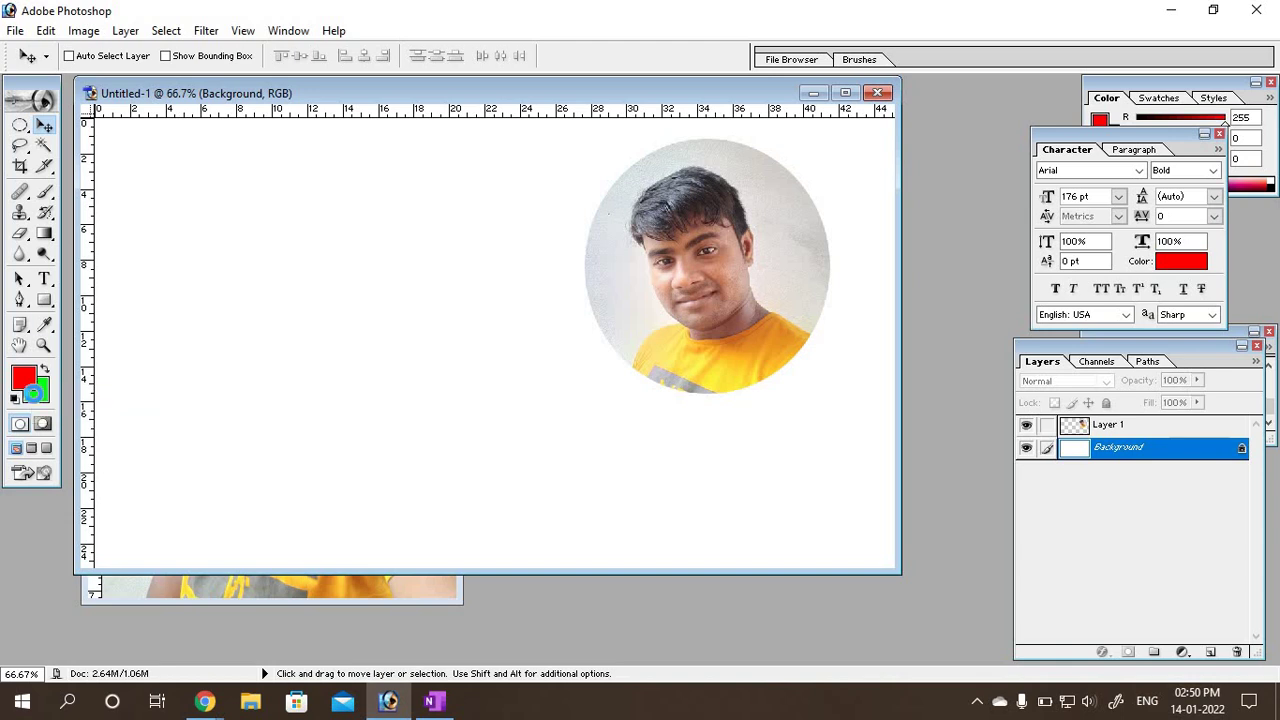
left_click_drag(540, 370, 530, 365)
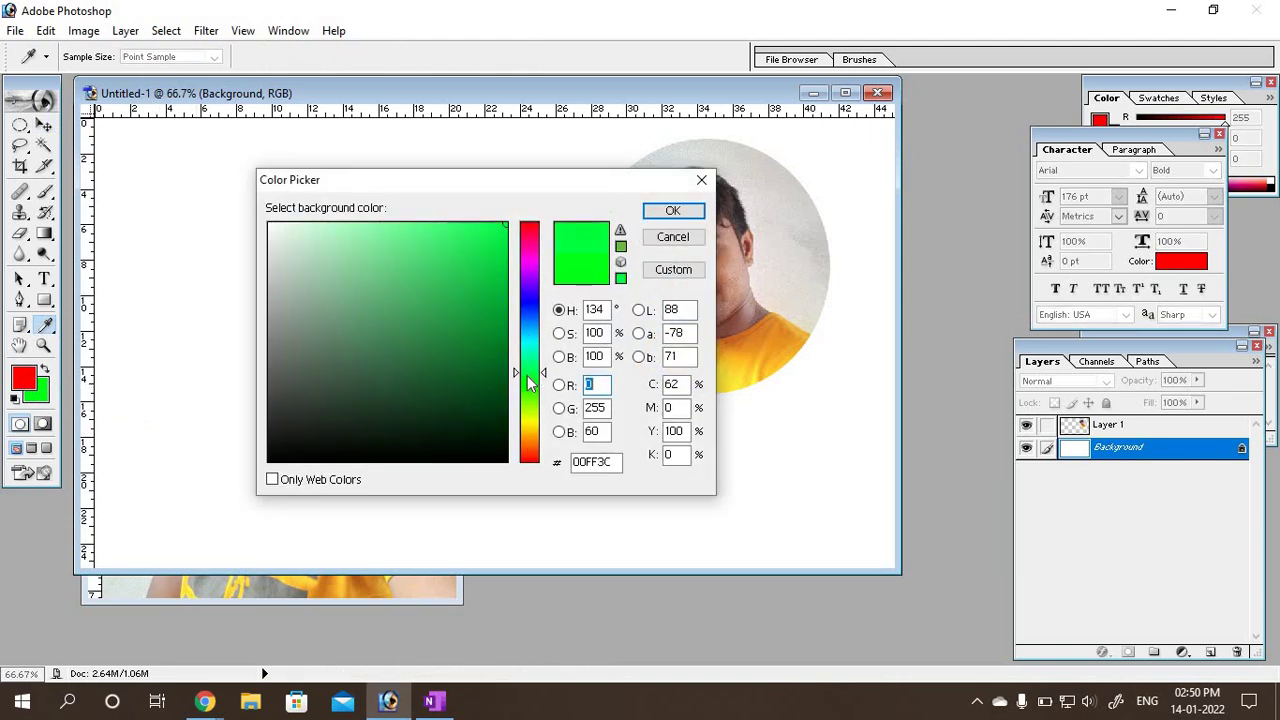
left_click(671, 211)
key("v")
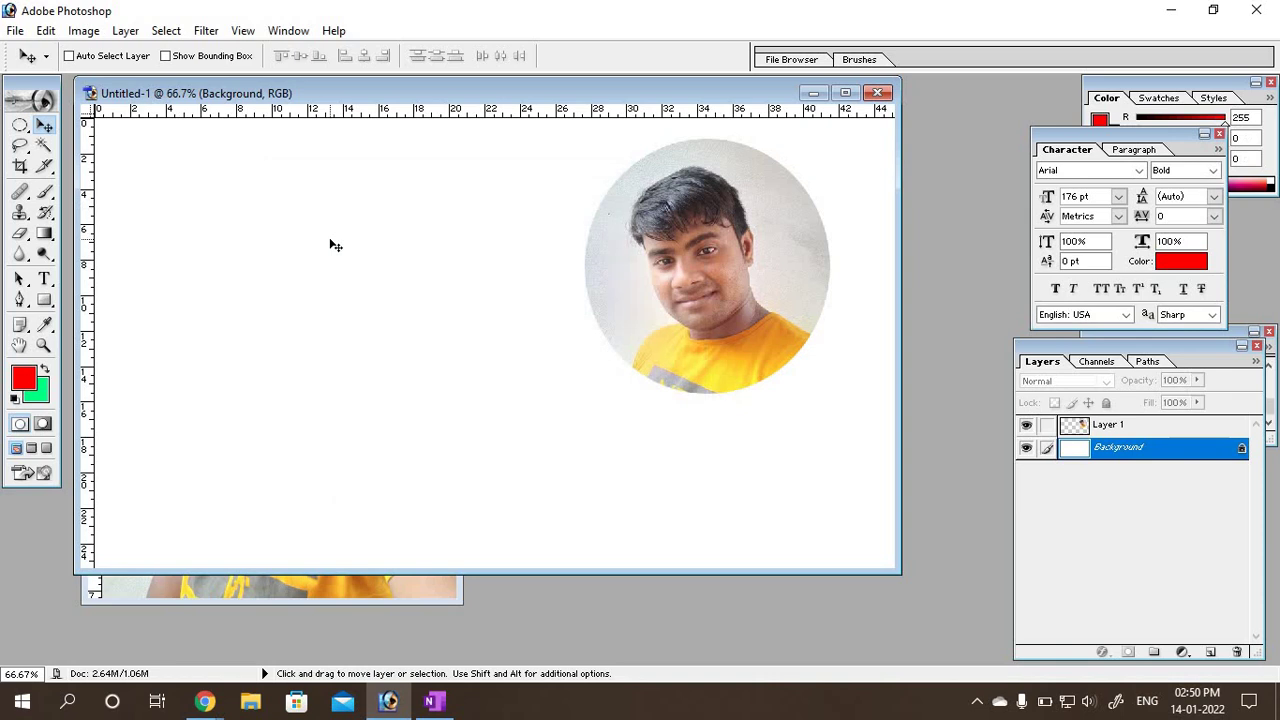
key("ctrl+BackSpace")
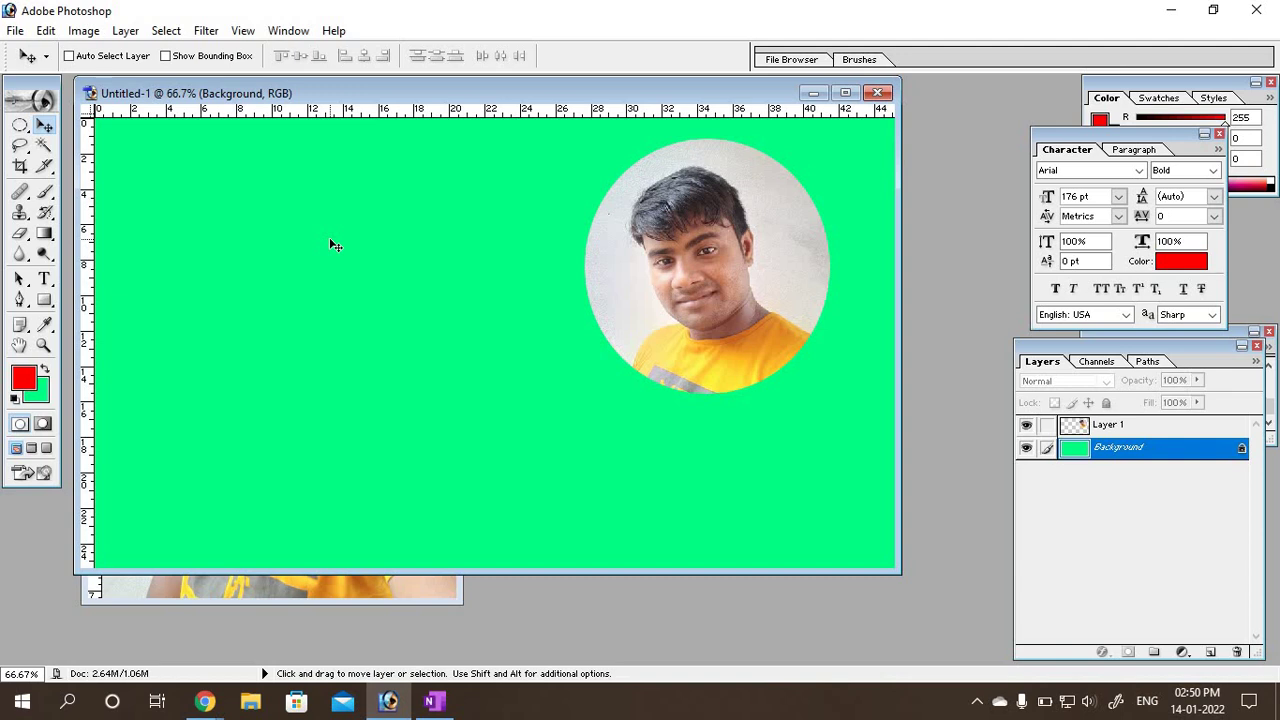
Step: Draw a vertical Foreground-to-Background gradient, red at the top and green at the bottom
left_click(44, 235)
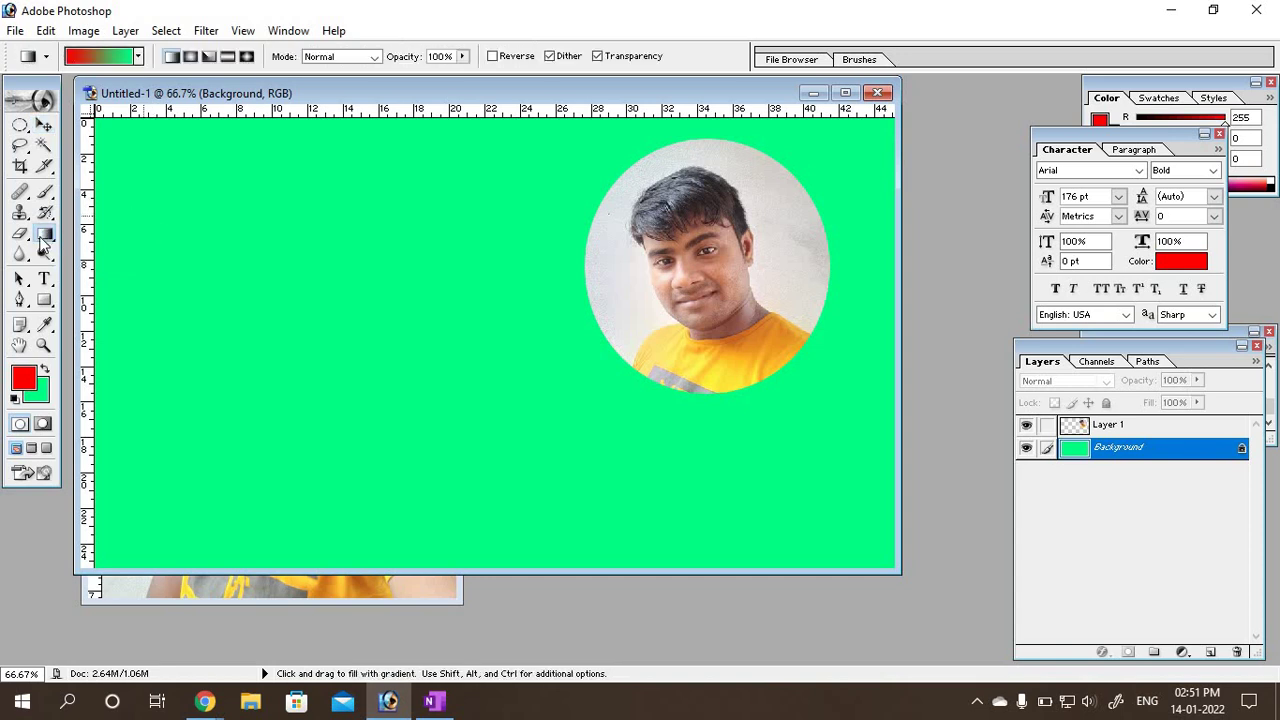
left_click(90, 60)
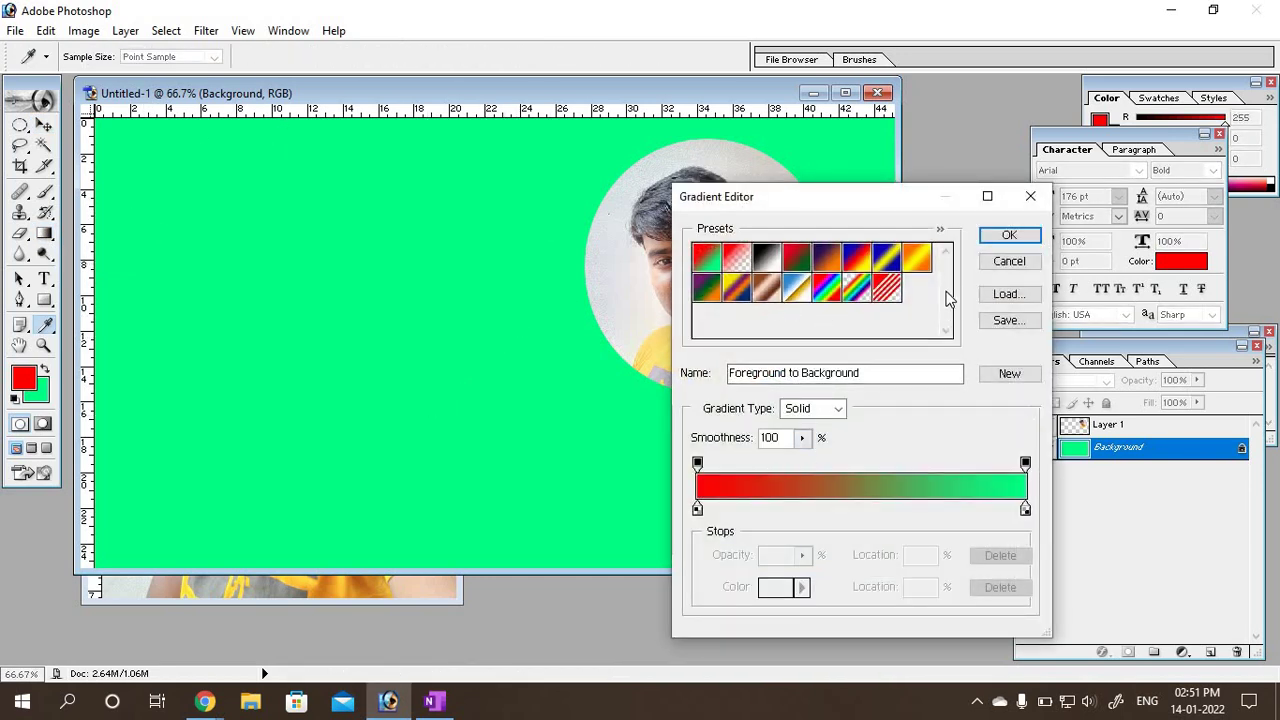
left_click(1009, 261)
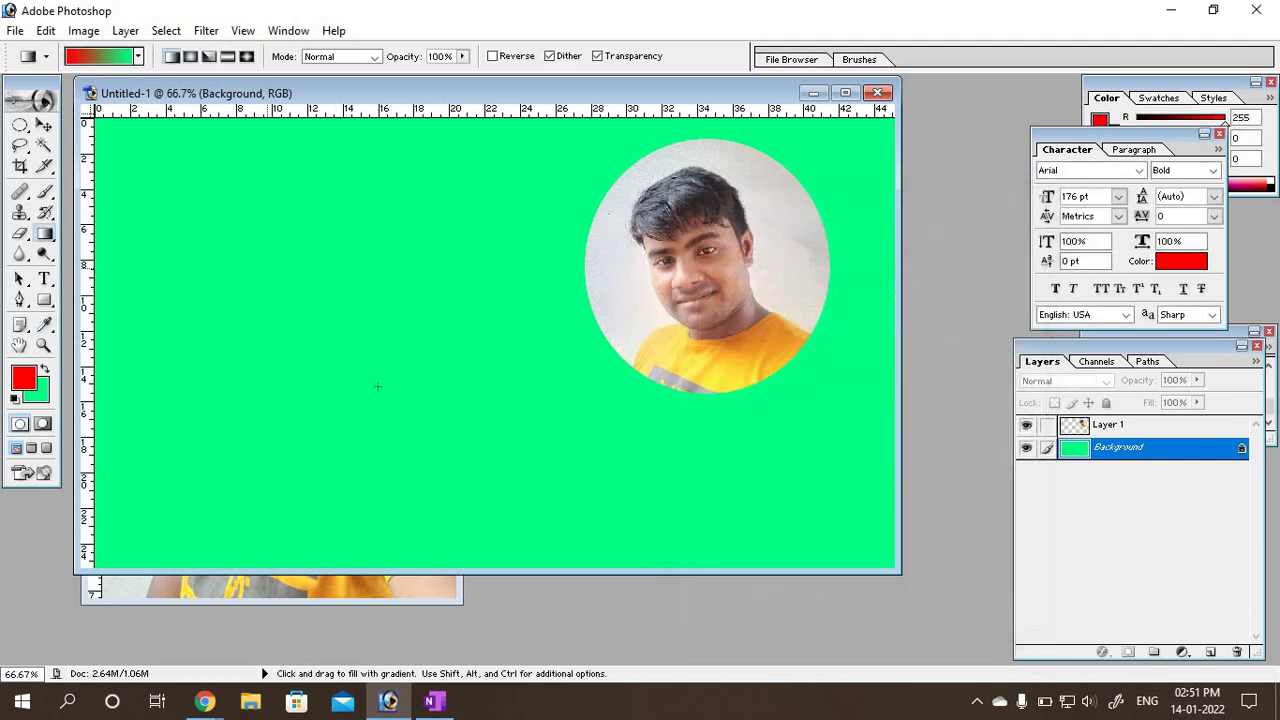
left_click_drag(300, 305, 622, 597)
mouse_move(397, 162)
left_mouse_down()
mouse_move(329, 551)
mouse_move(570, 140)
left_mouse_up()
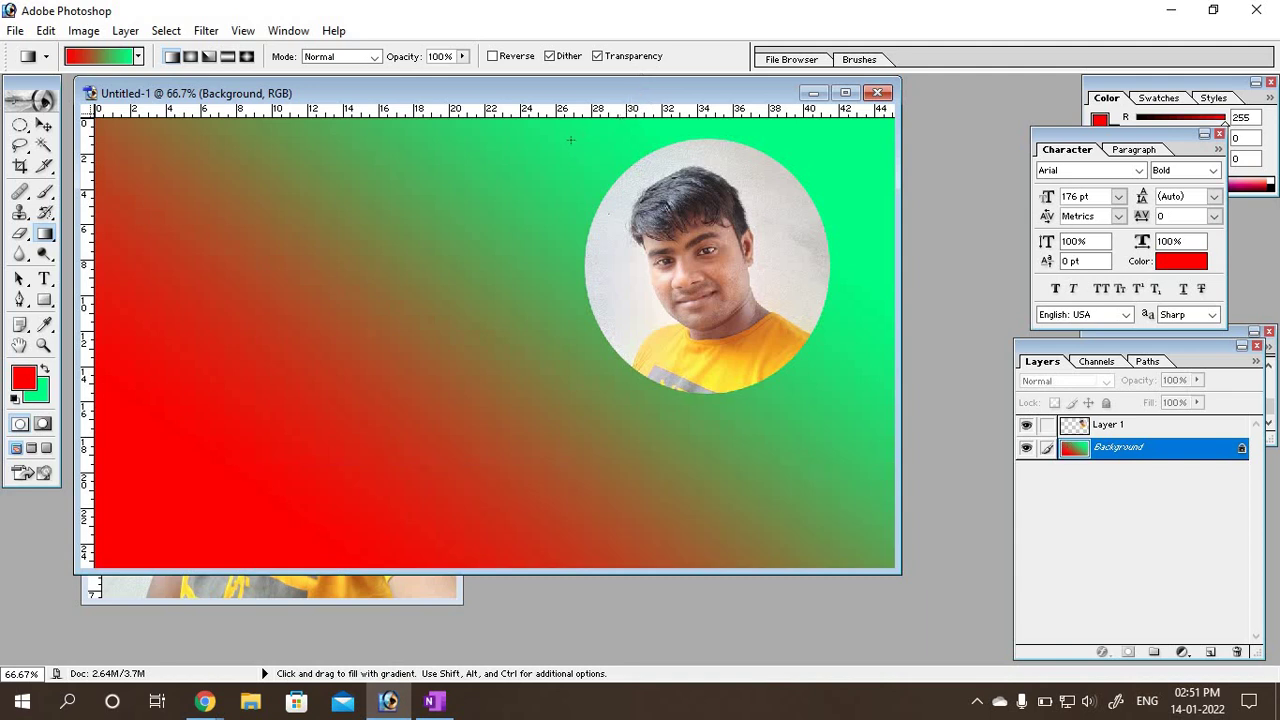
left_click_drag(506, 164, 499, 489)
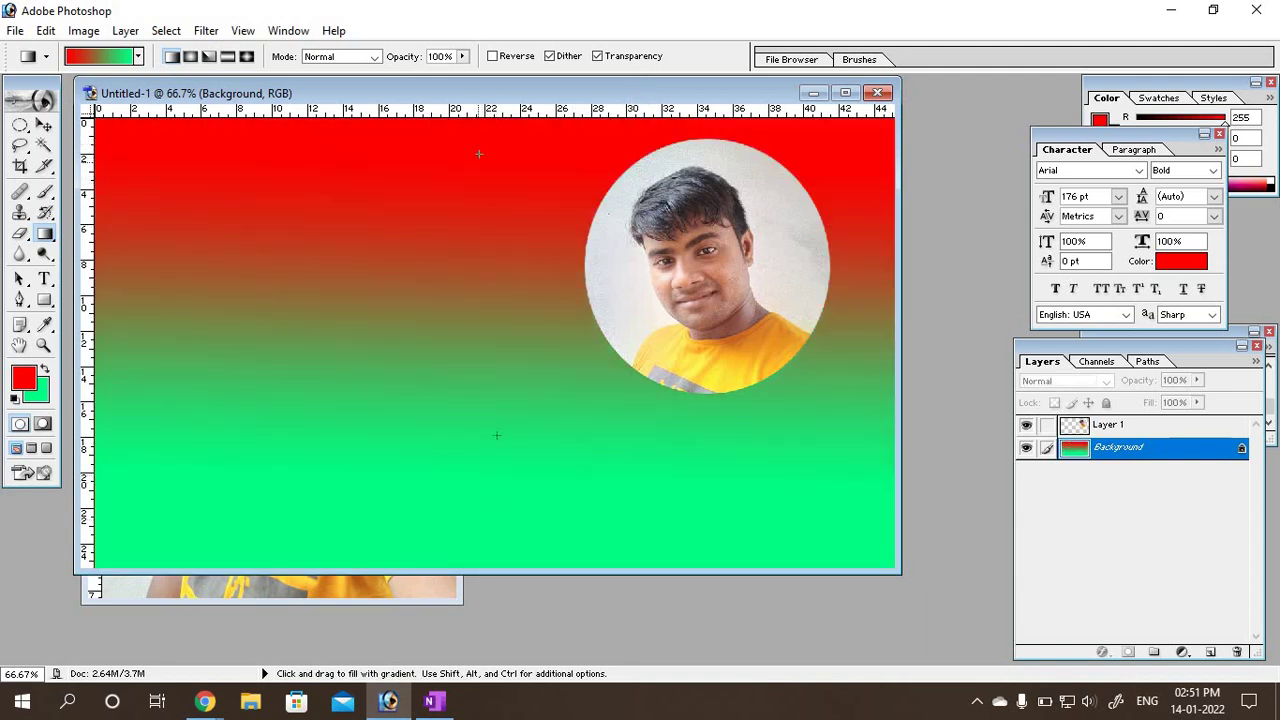
left_click_drag(479, 154, 494, 550)
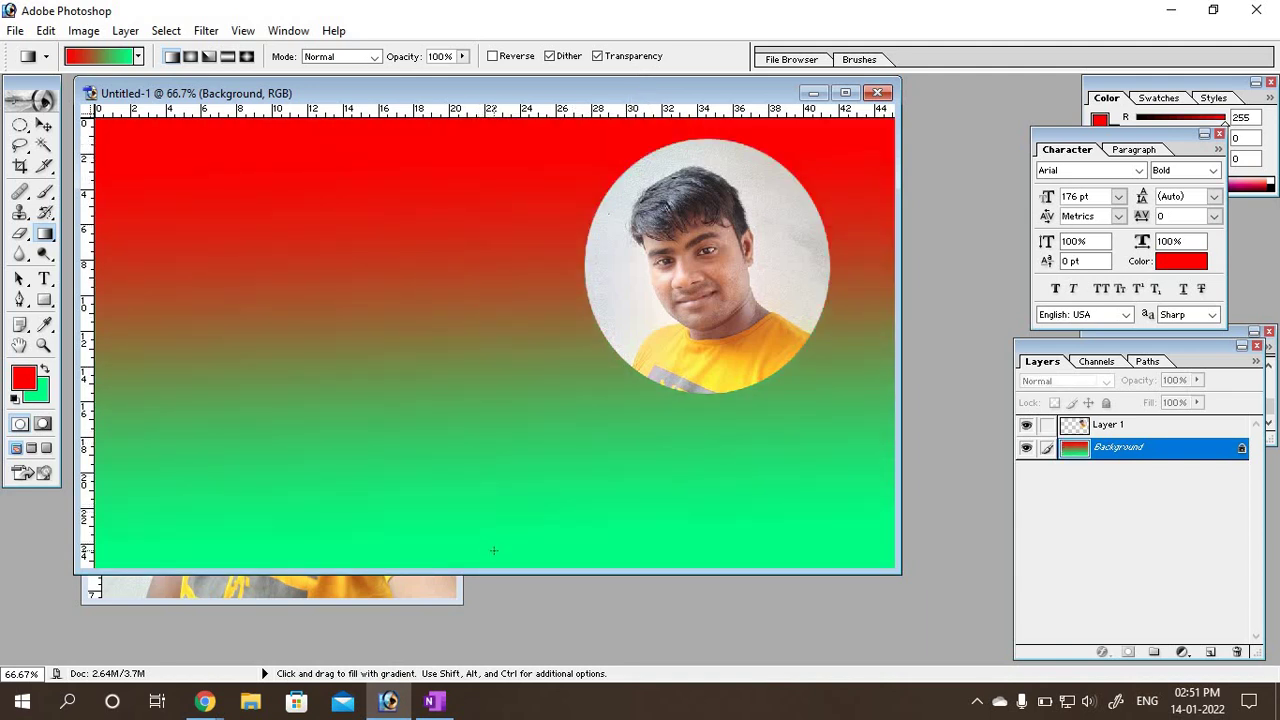
left_click(45, 125)
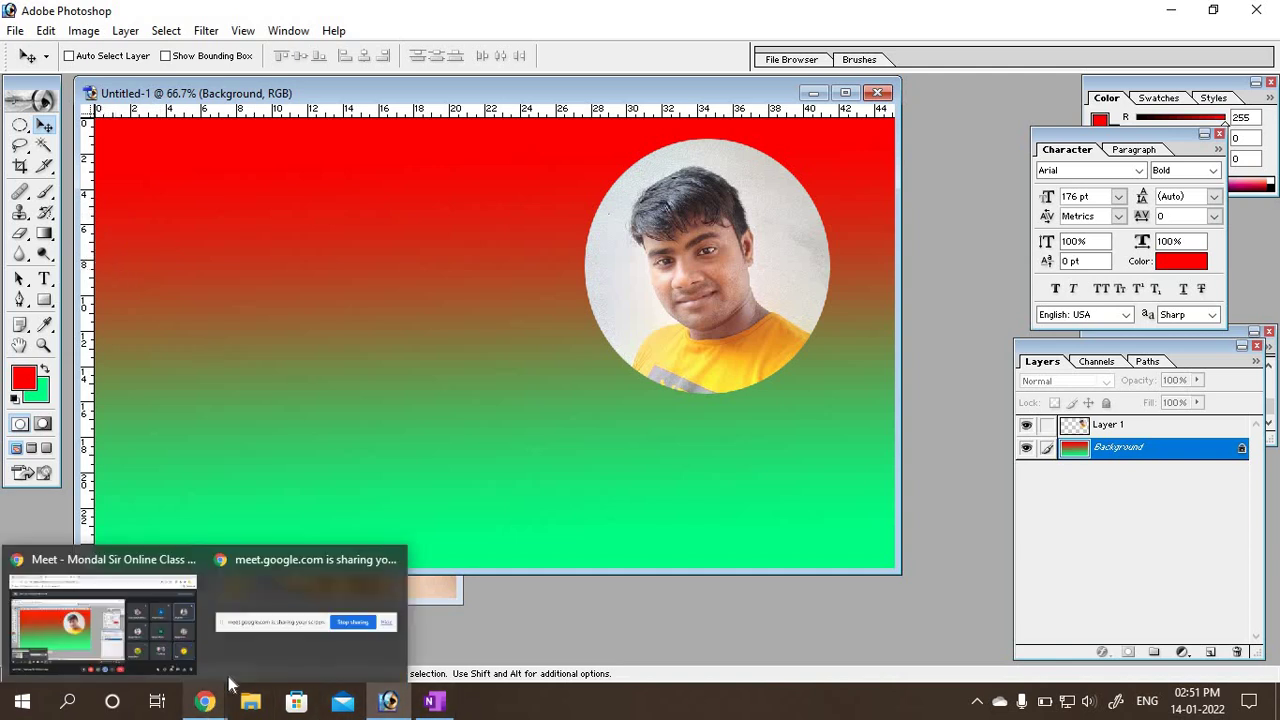
mouse_move(19, 125)
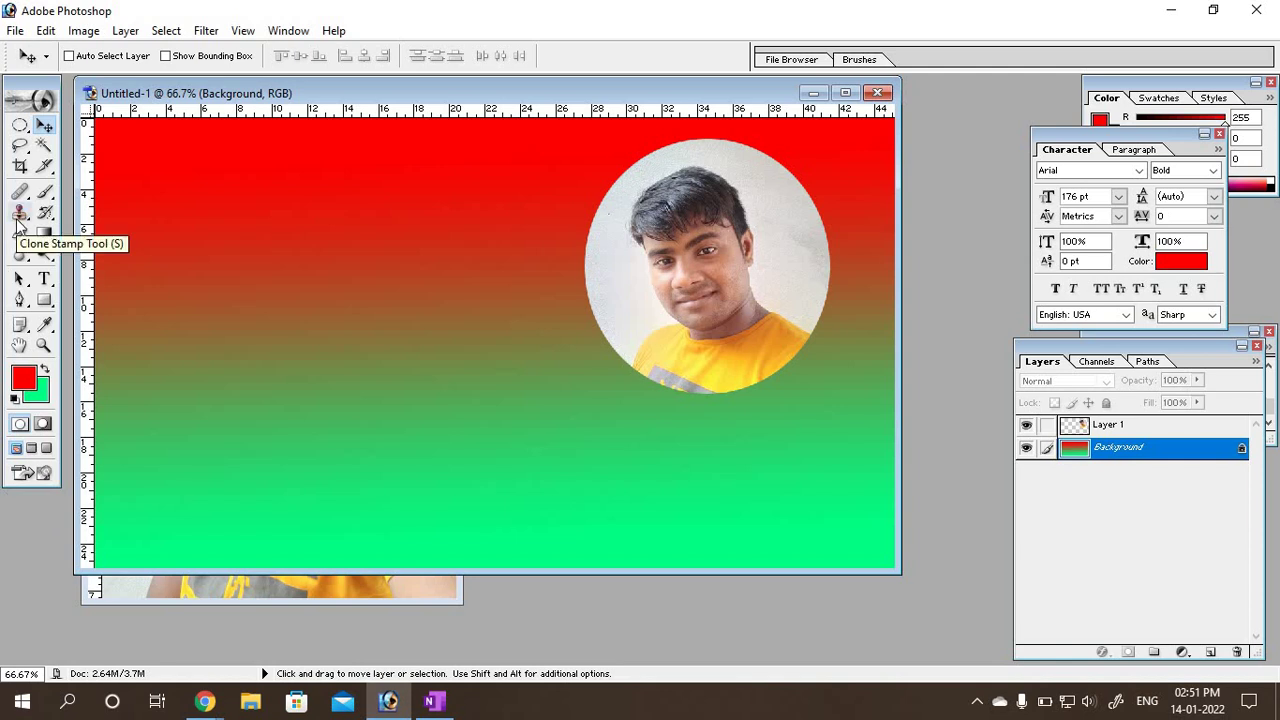
Step: Draw a small square rectangular selection near the upper-left corner of the background
left_click(18, 130)
left_click(80, 125)
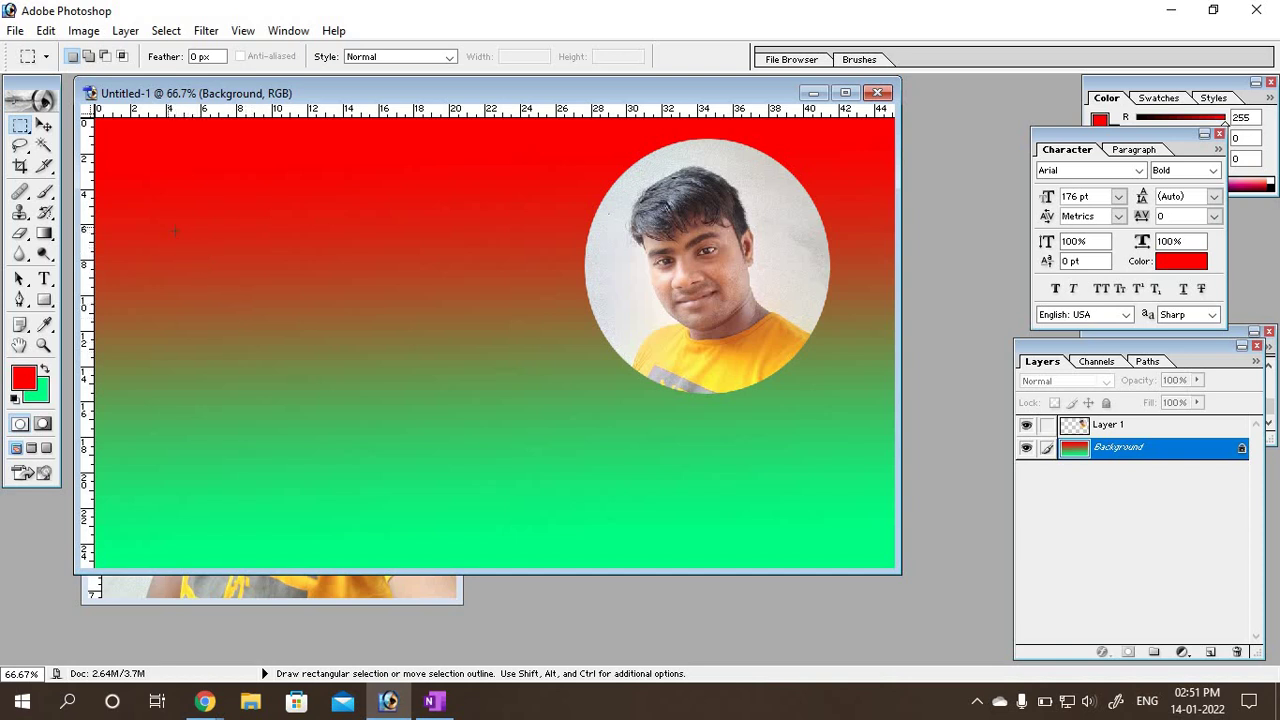
left_click_drag(376, 268, 453, 243)
mouse_move(355, 415)
left_mouse_down()
mouse_move(437, 485)
mouse_move(431, 471)
left_mouse_up()
mouse_move(246, 303)
left_mouse_down()
mouse_move(363, 426)
mouse_move(332, 379)
left_mouse_up()
mouse_move(332, 379)
left_mouse_down()
mouse_move(286, 303)
mouse_move(338, 396)
left_mouse_up()
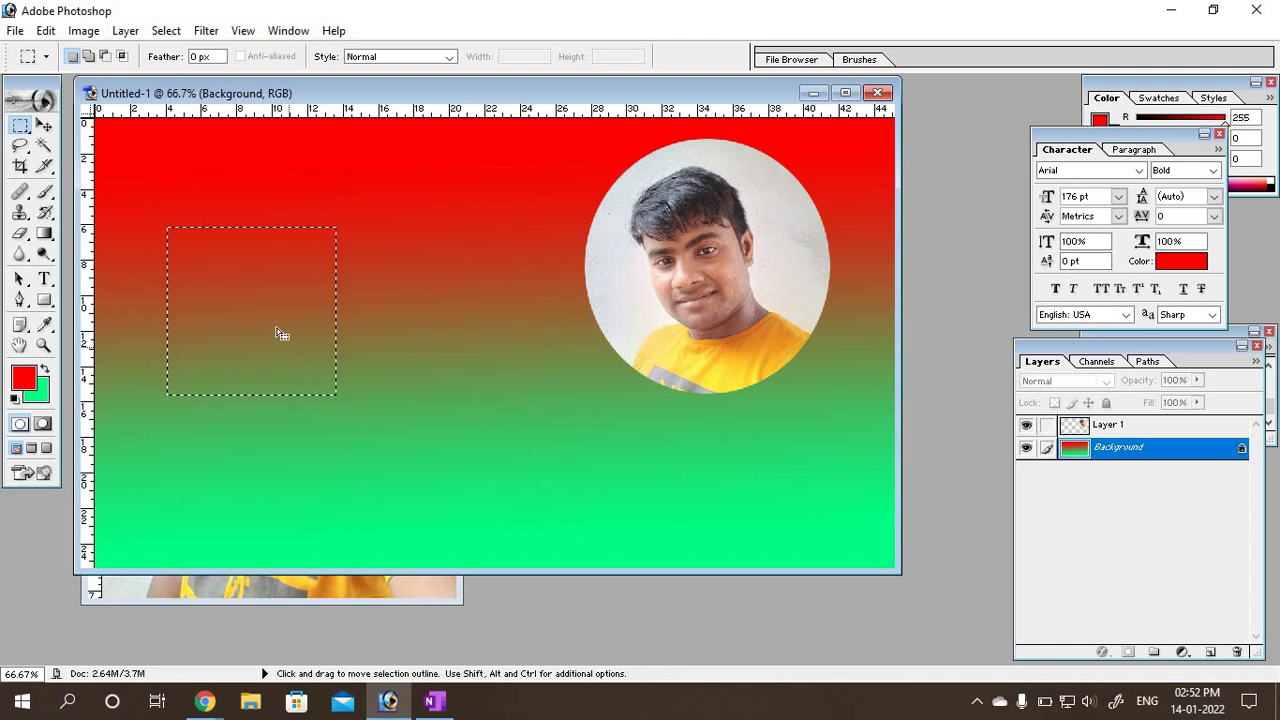
left_click_drag(278, 331, 238, 222)
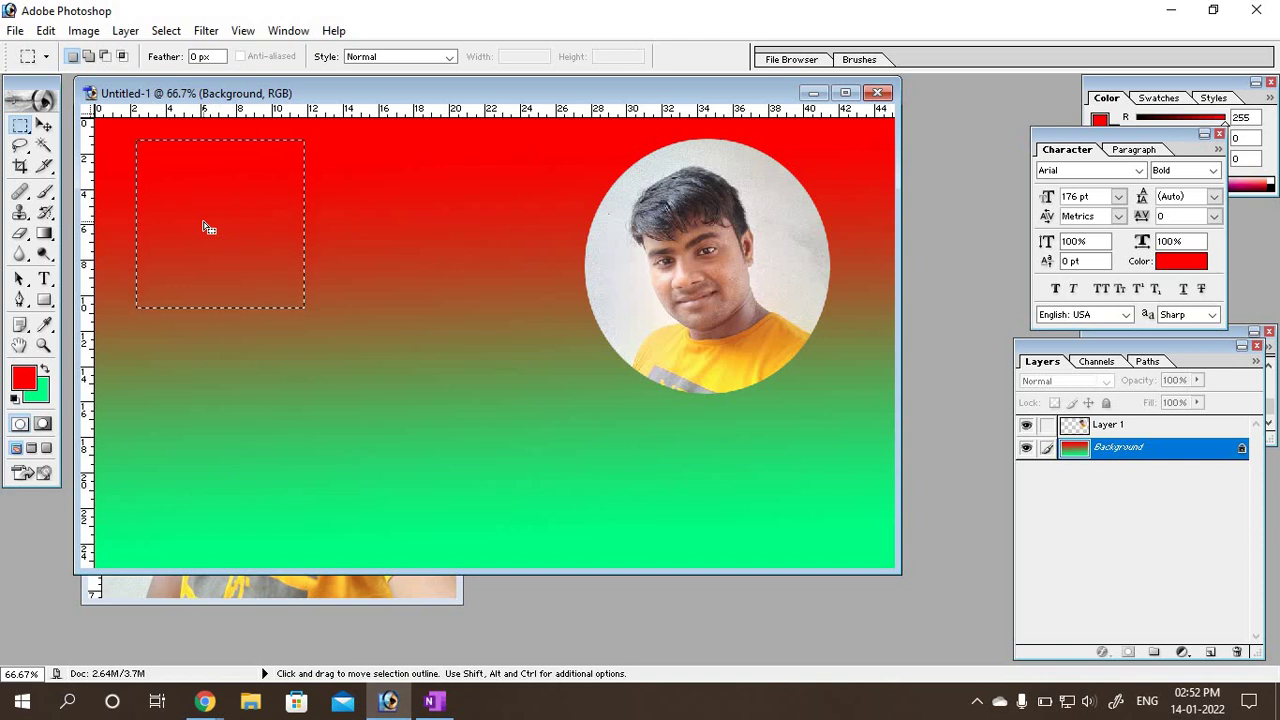
Step: Subtract a smaller inner square to leave a hollow frame, then fill it green
key("alt")
key("shift")
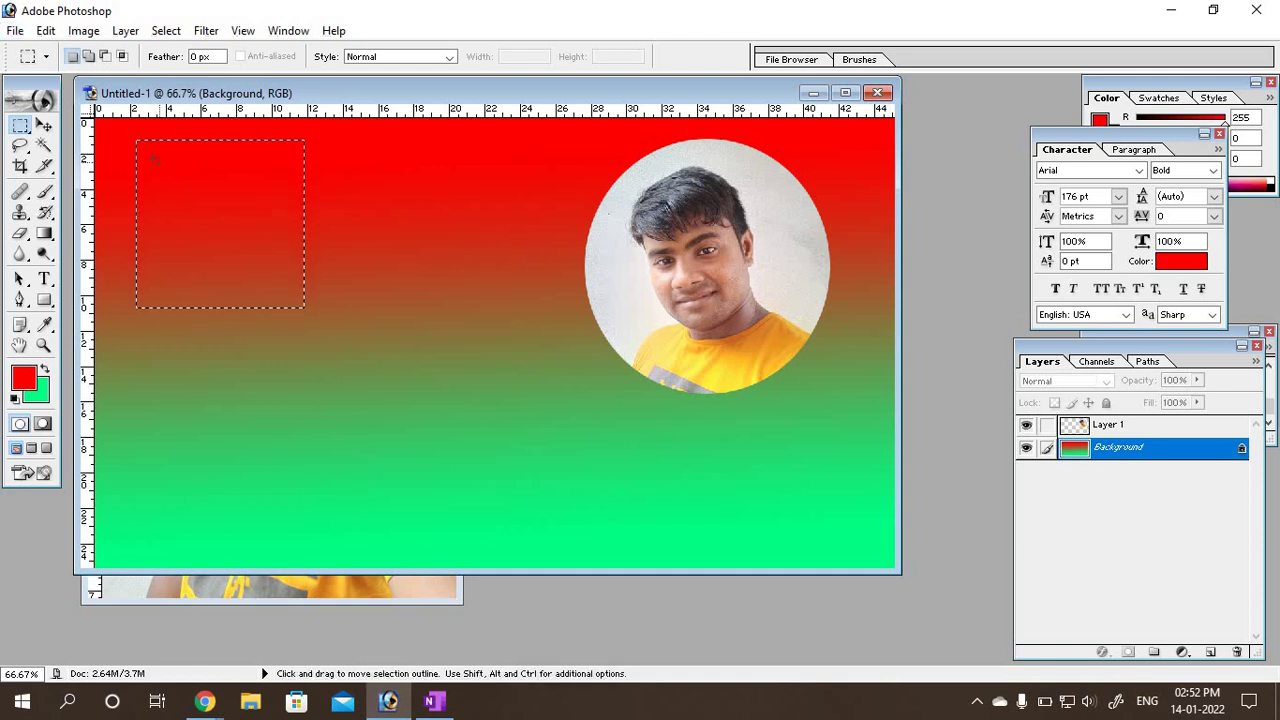
key("shift")
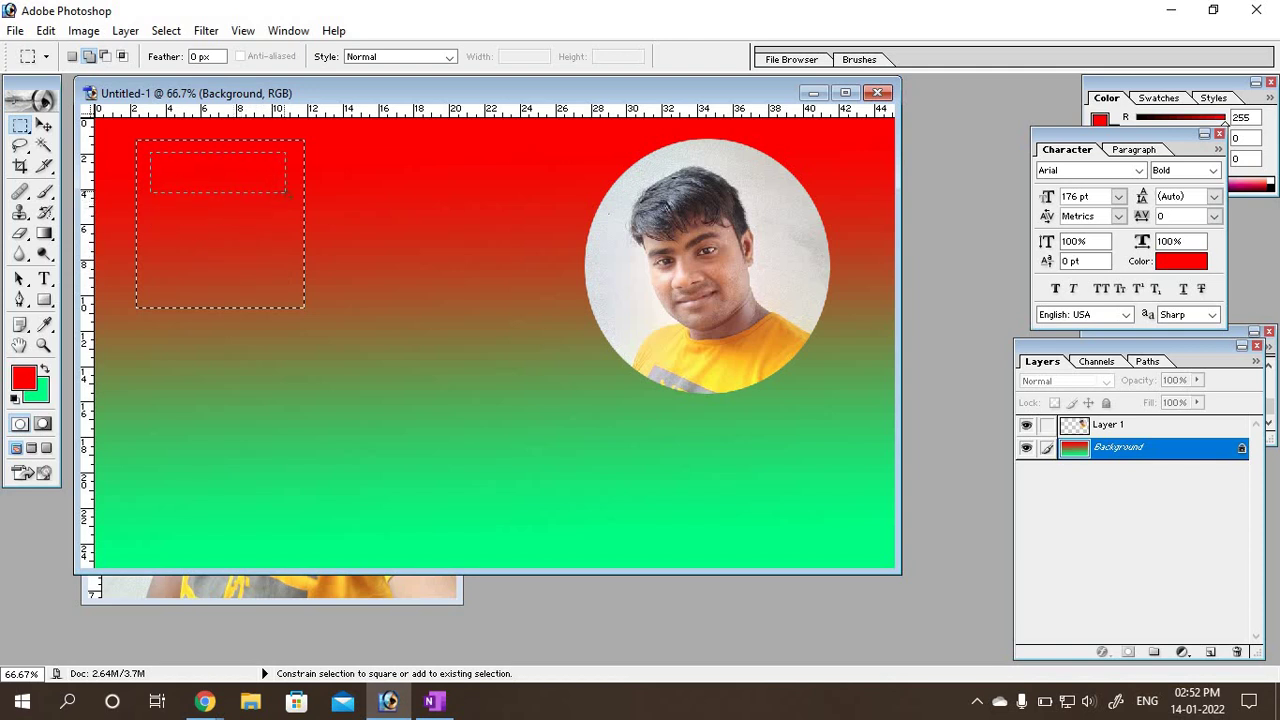
left_click_drag(289, 192, 290, 193)
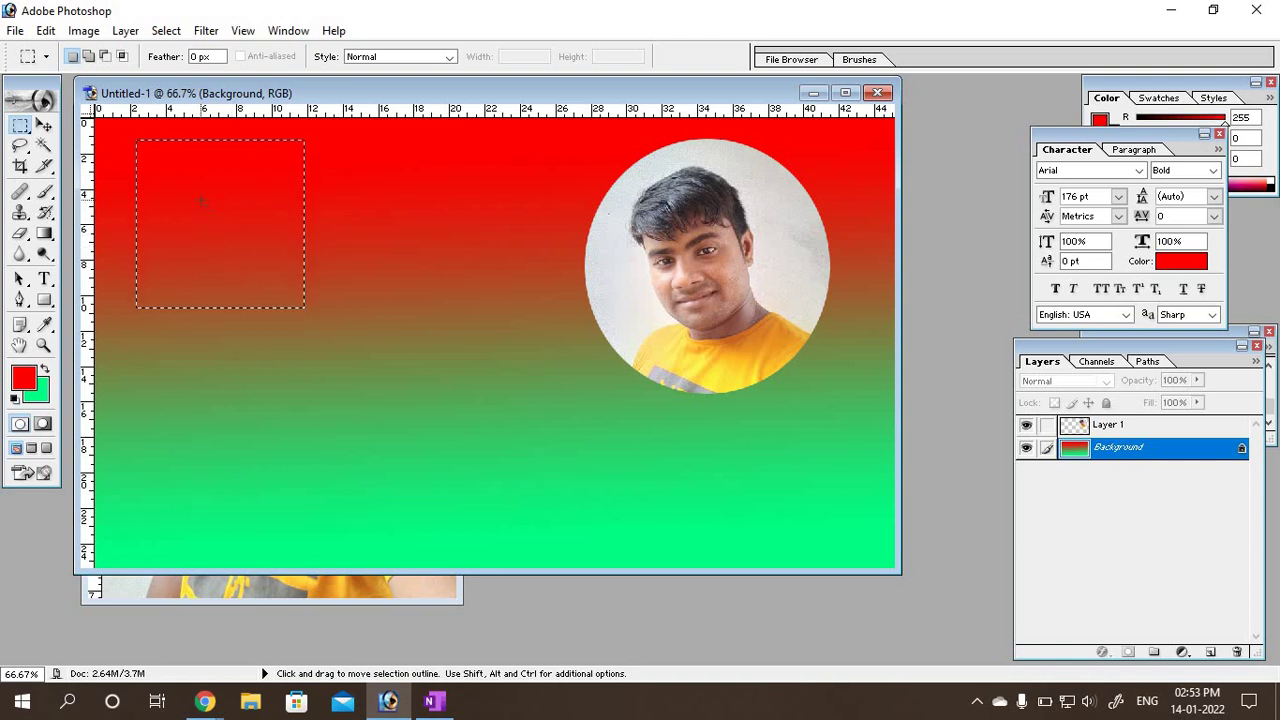
key("alt")
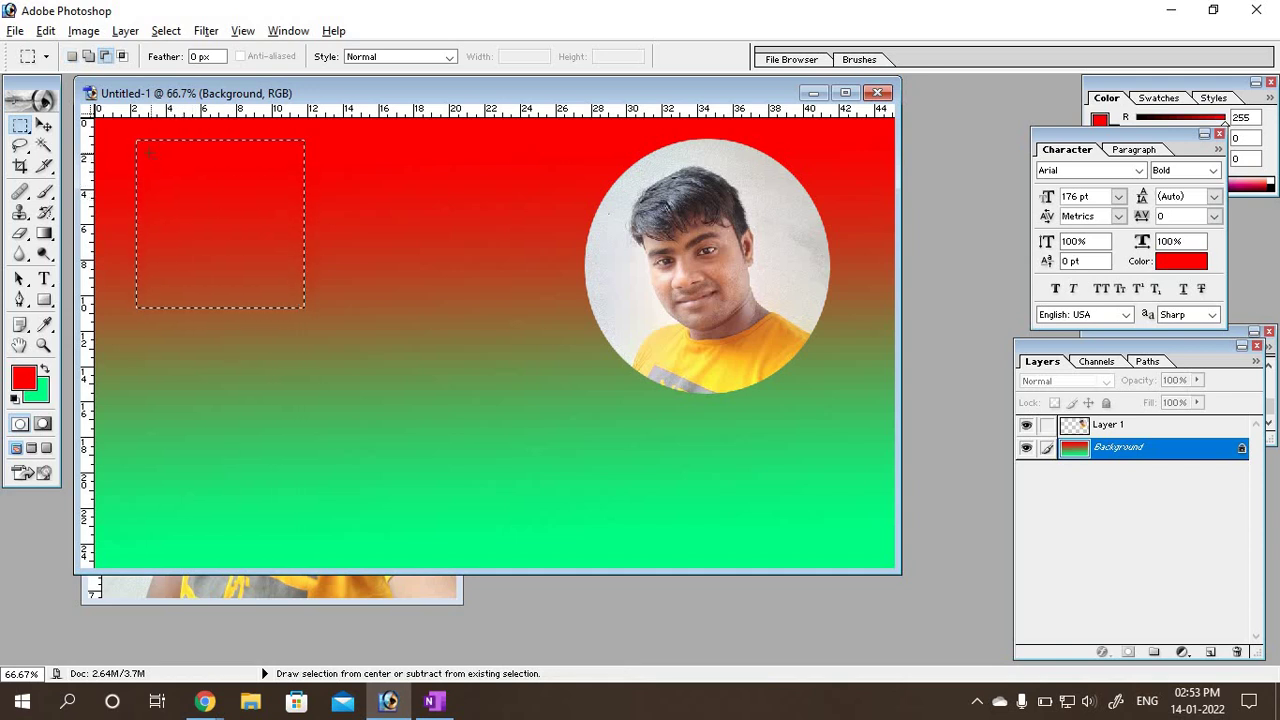
left_click_drag(147, 150, 204, 178)
left_click_drag(296, 298, 145, 149)
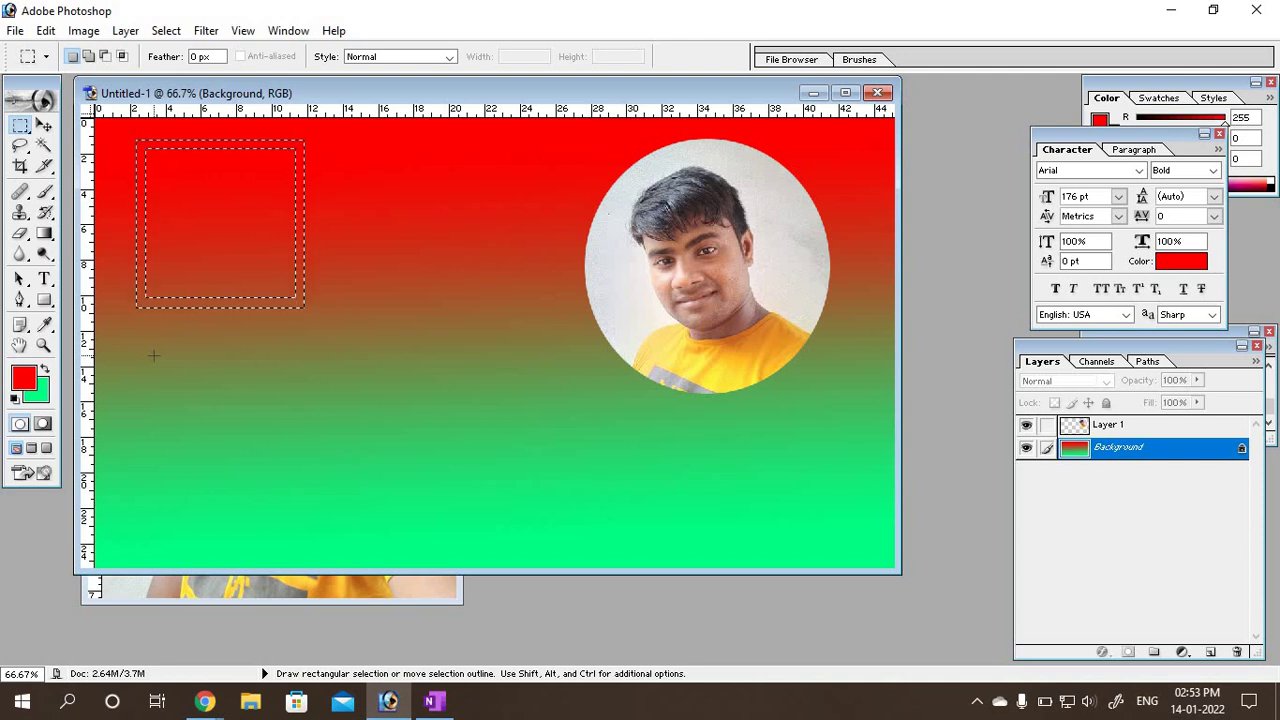
key("ctrl")
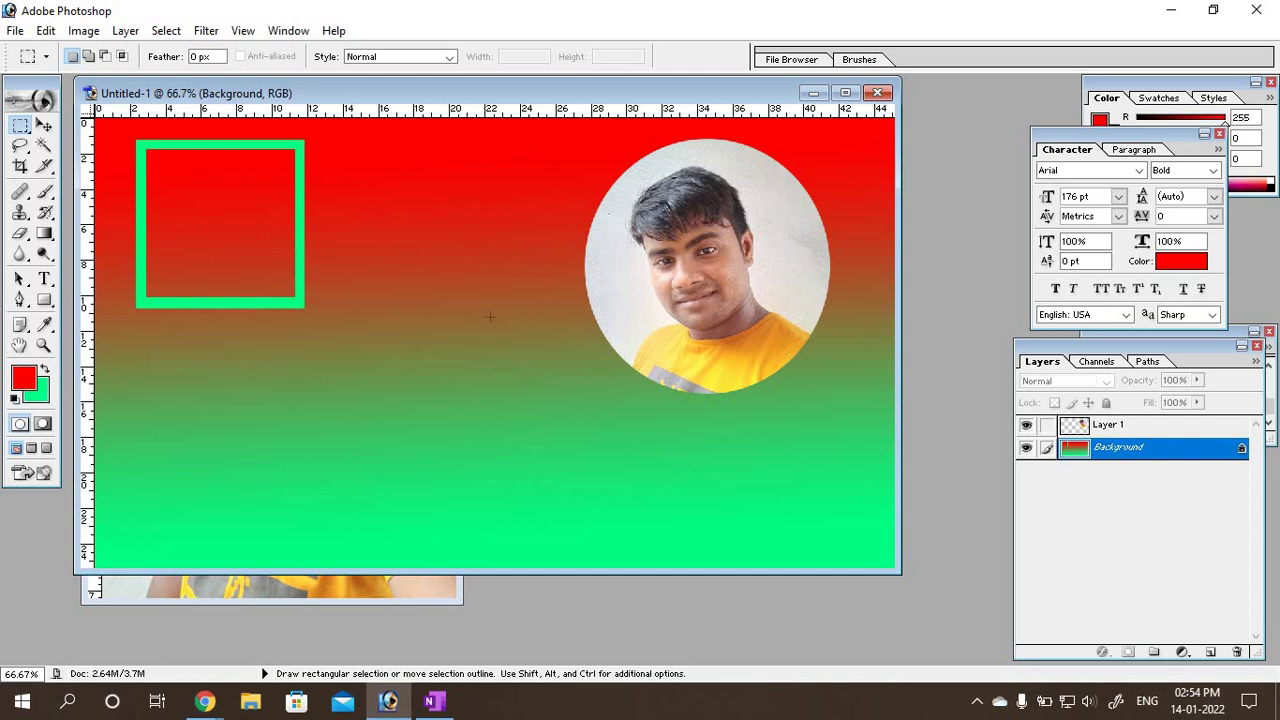
Step: Minimize the composite Untitled-1 window so the man's original photo is visible
left_click(814, 94)
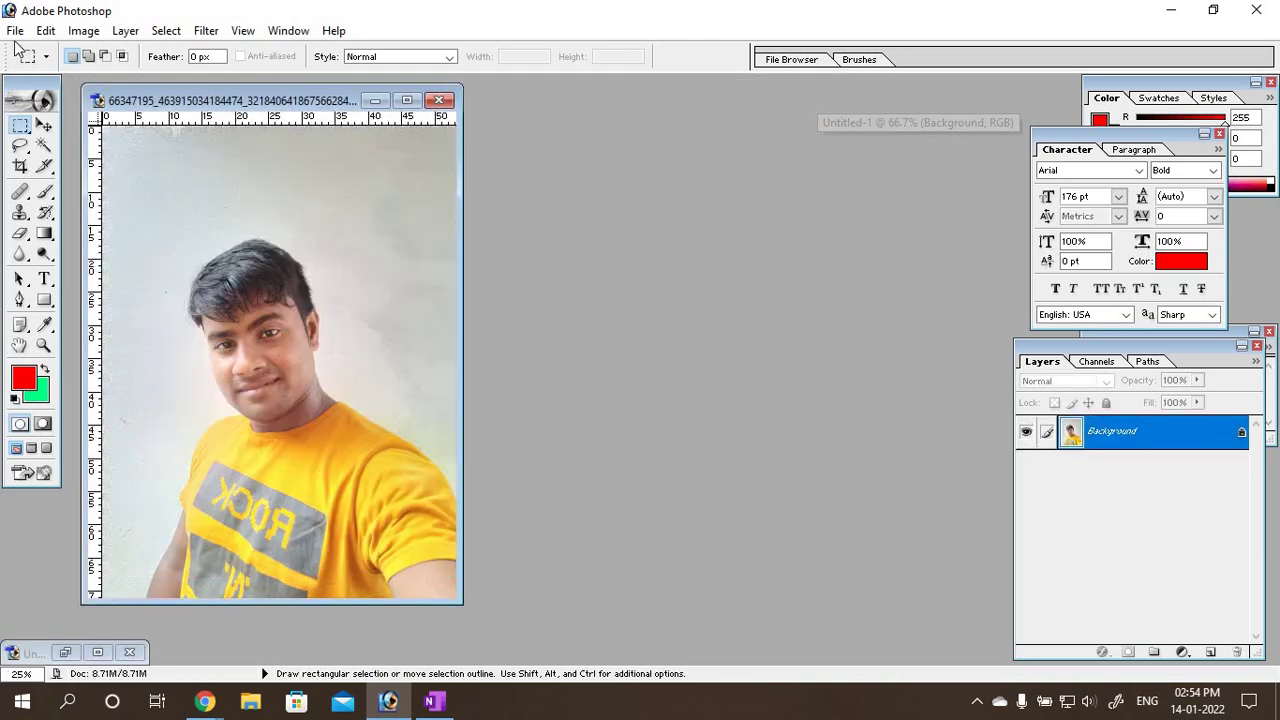
left_click(15, 30)
left_click(47, 52)
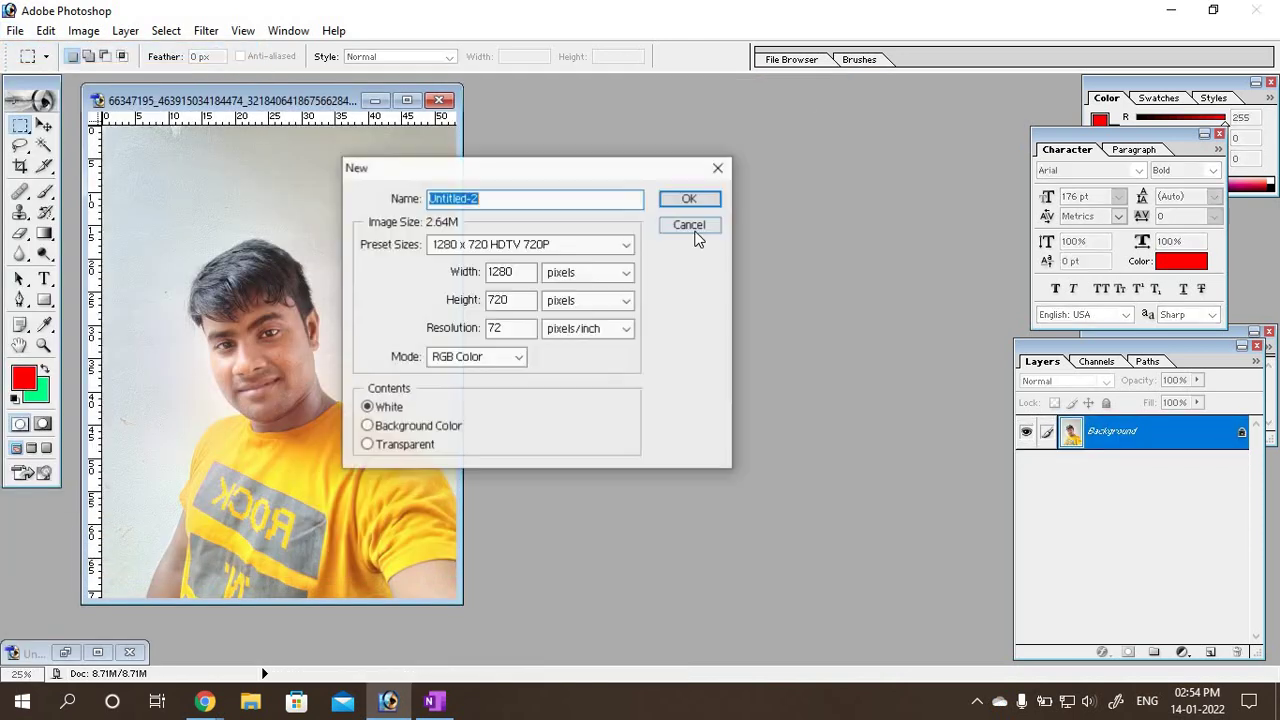
Step: Create the white 1280 x 720 document, enlarge its window, and draw a rectangular selection
left_click(694, 198)
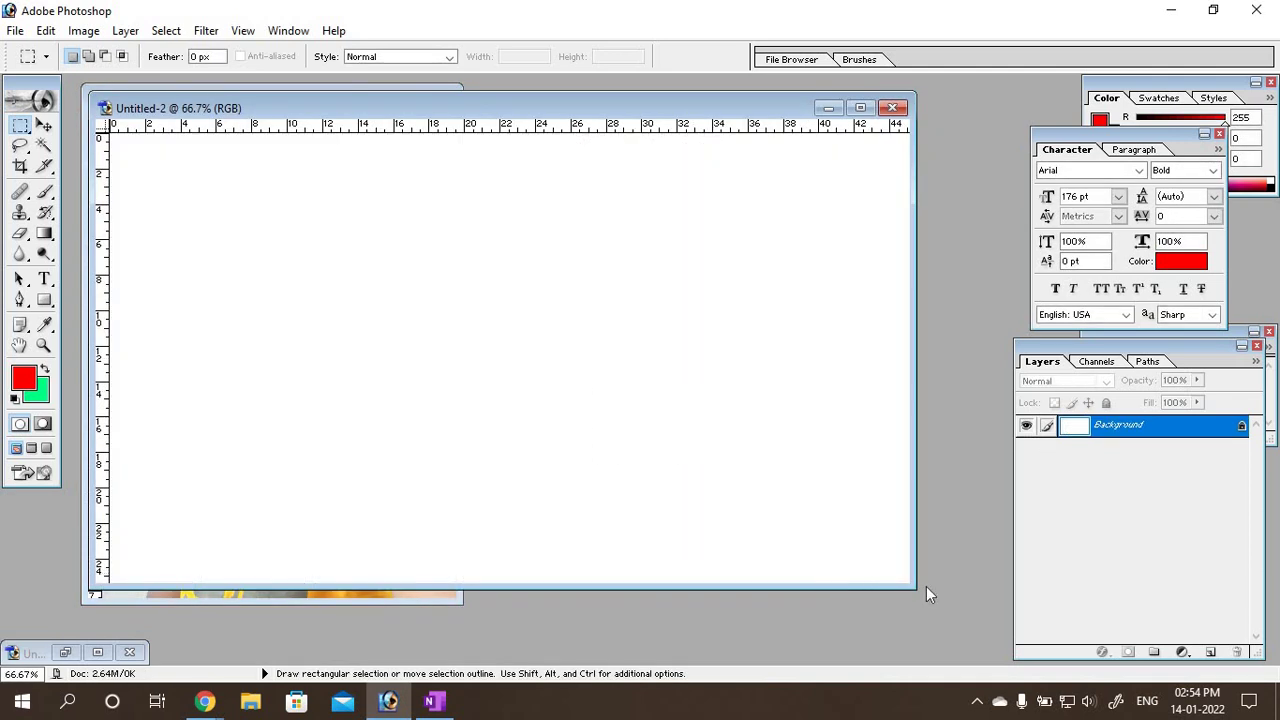
left_click_drag(914, 589, 959, 633)
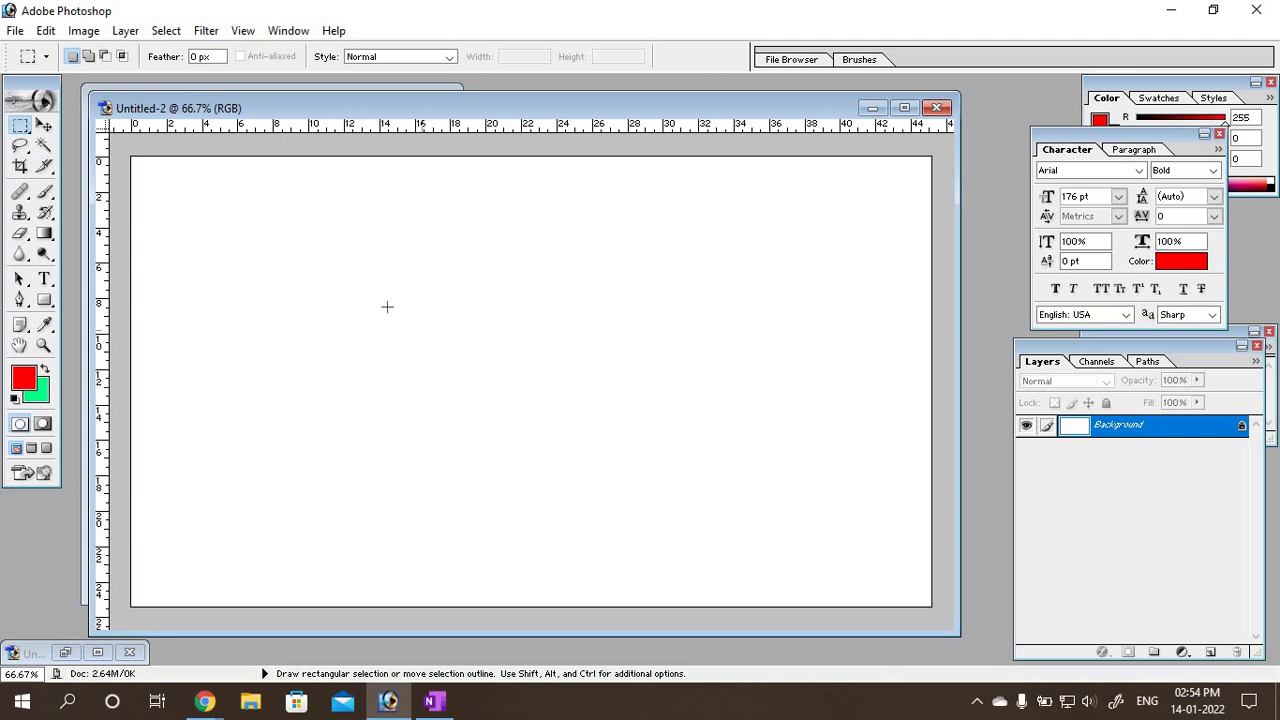
left_click_drag(471, 390, 559, 460)
left_click_drag(559, 460, 615, 513)
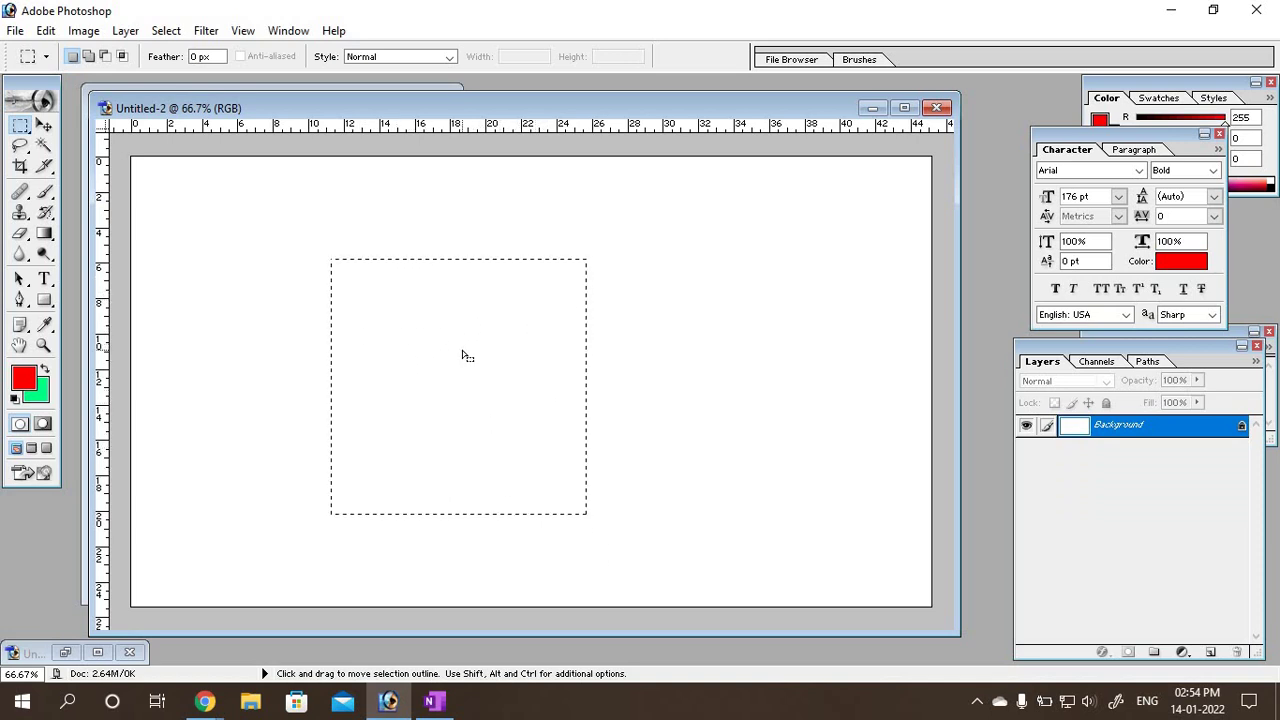
Step: Try the subtract and intersect selection modes on the rectangle, then clear the selection
key("alt")
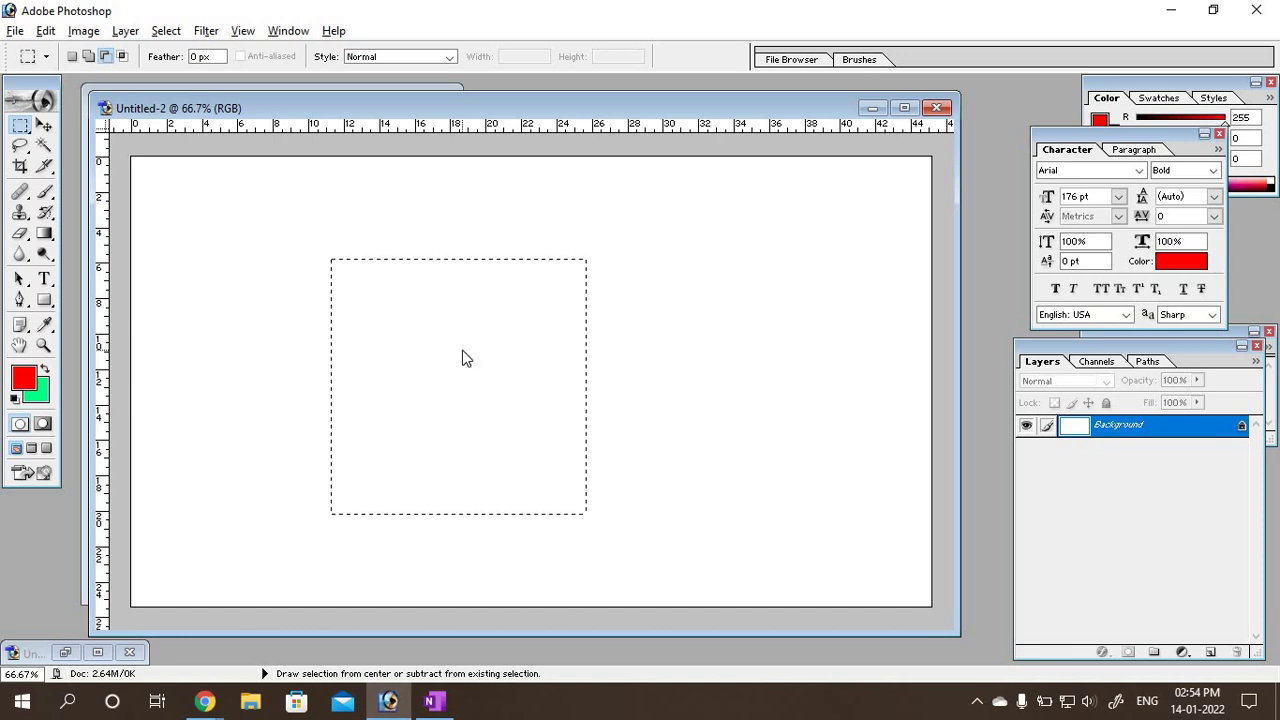
key("alt")
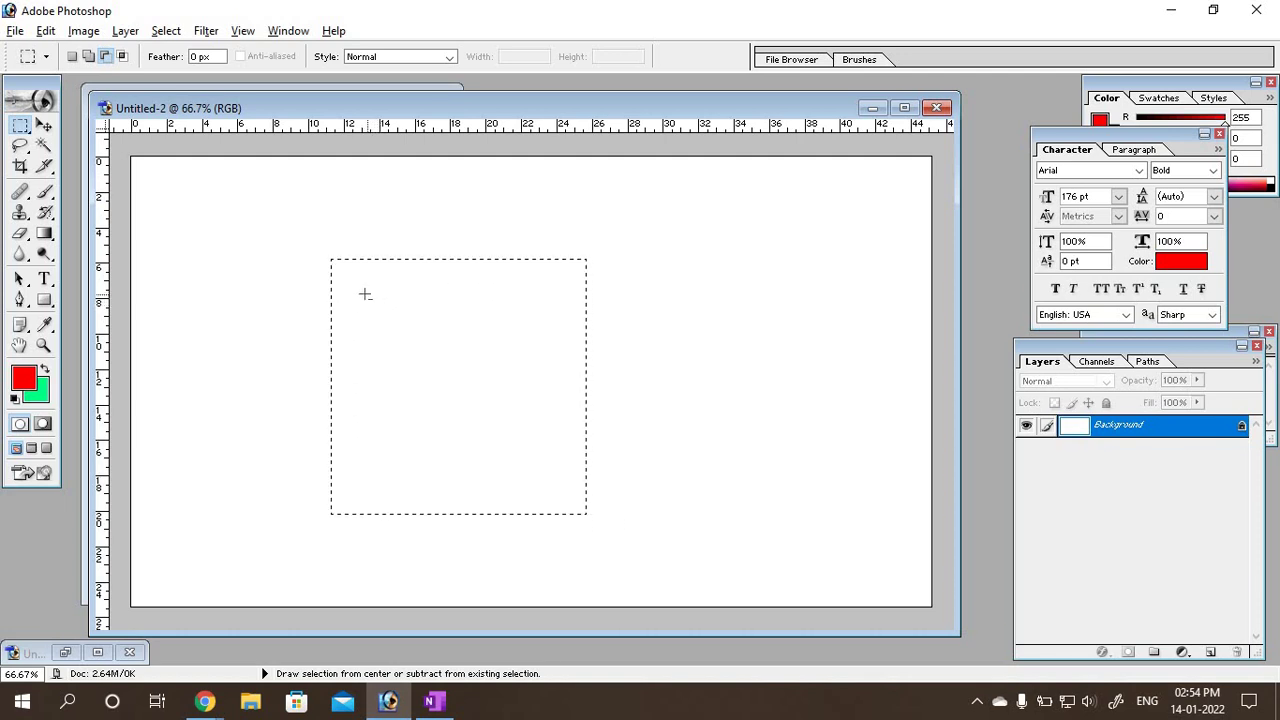
key("shift")
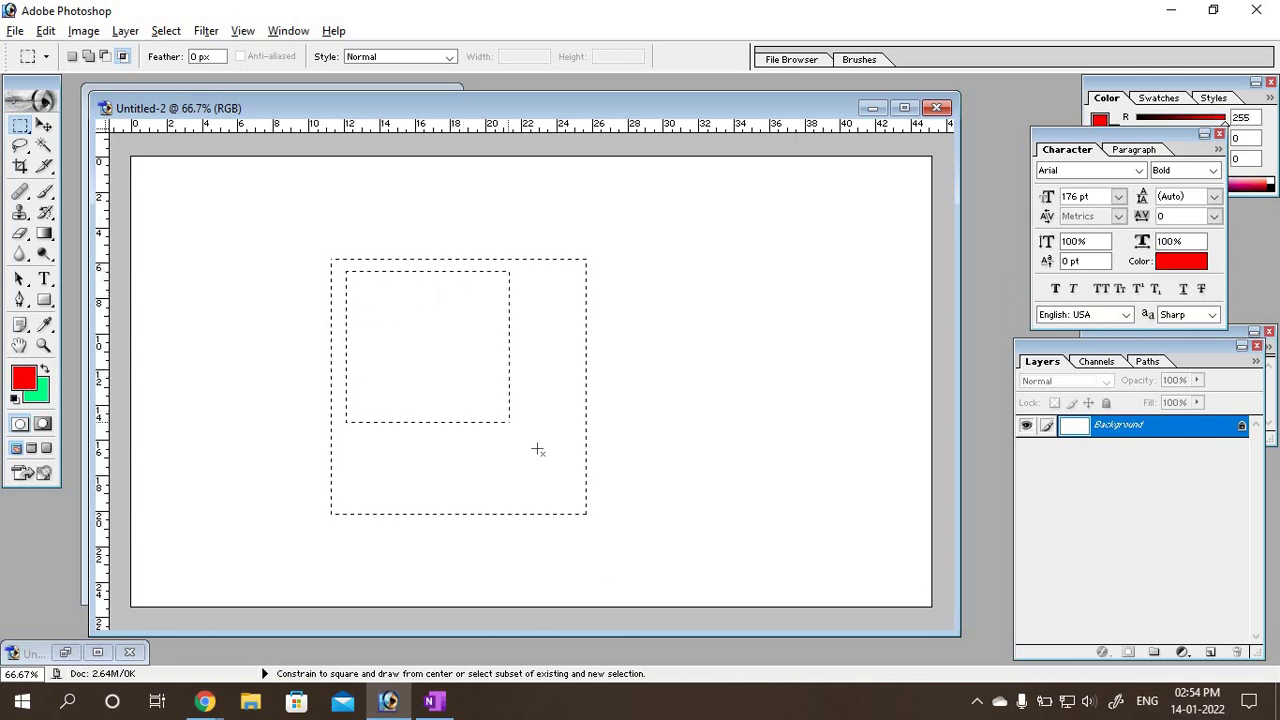
left_click_drag(572, 500, 573, 500)
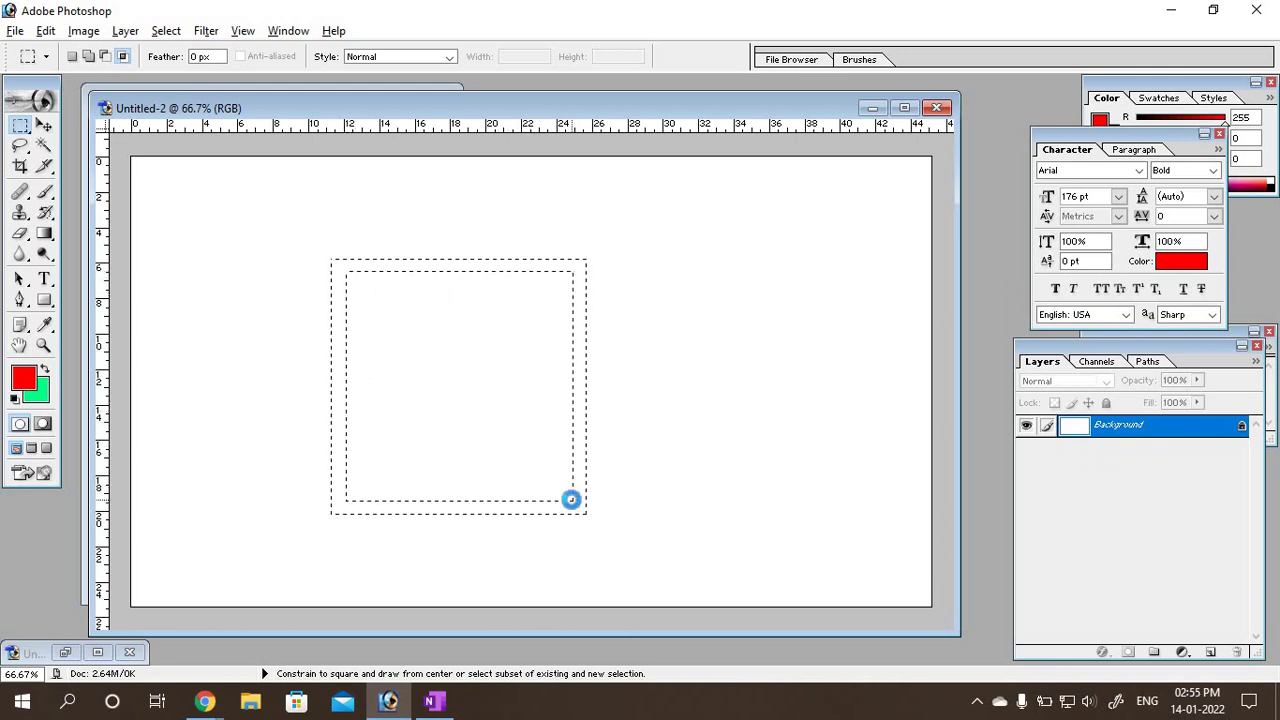
left_click(572, 501)
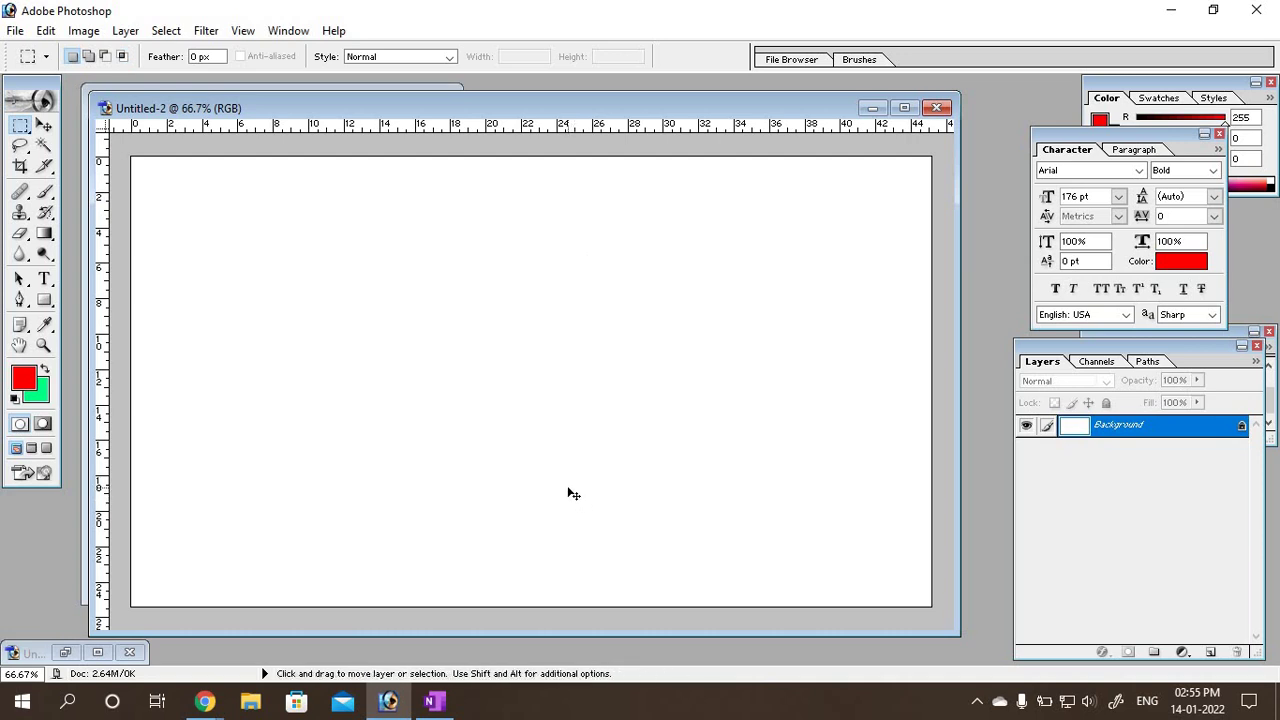
Step: Practise deselecting, reselecting, and drawing then clearing a rectangular selection
key("ctrl+d")
key("ctrl+shift+d")
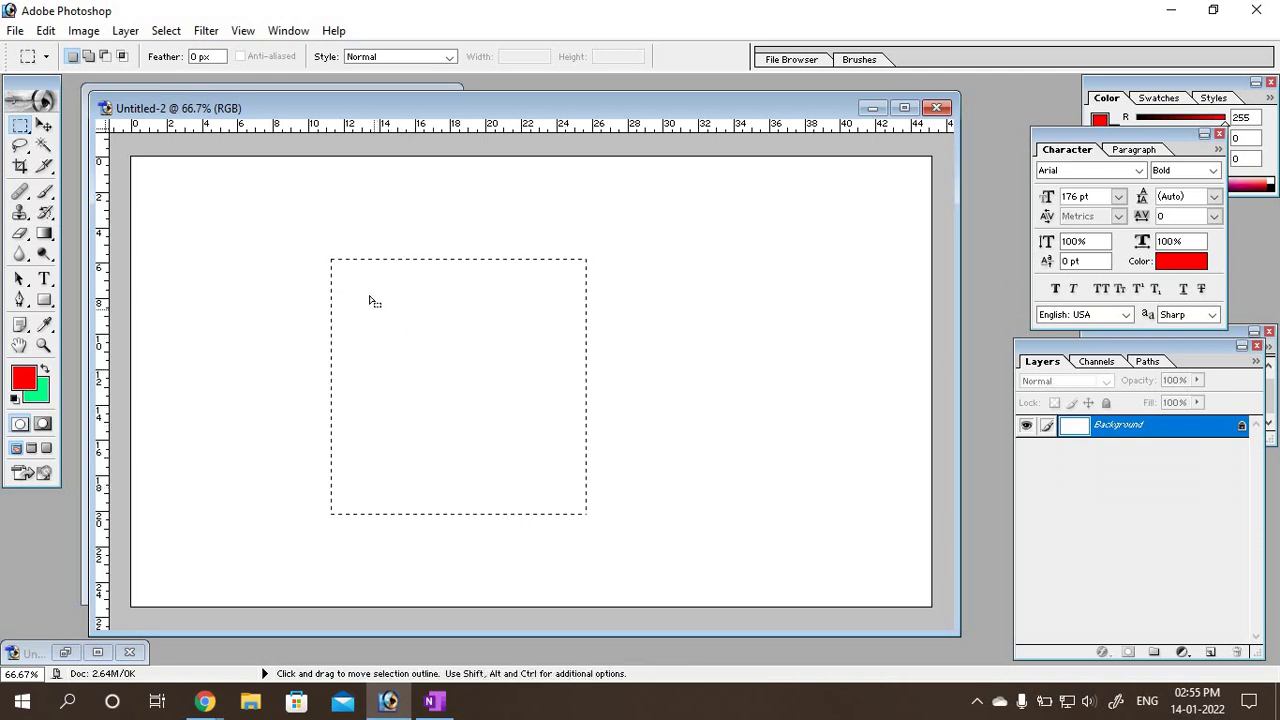
key("ctrl+d")
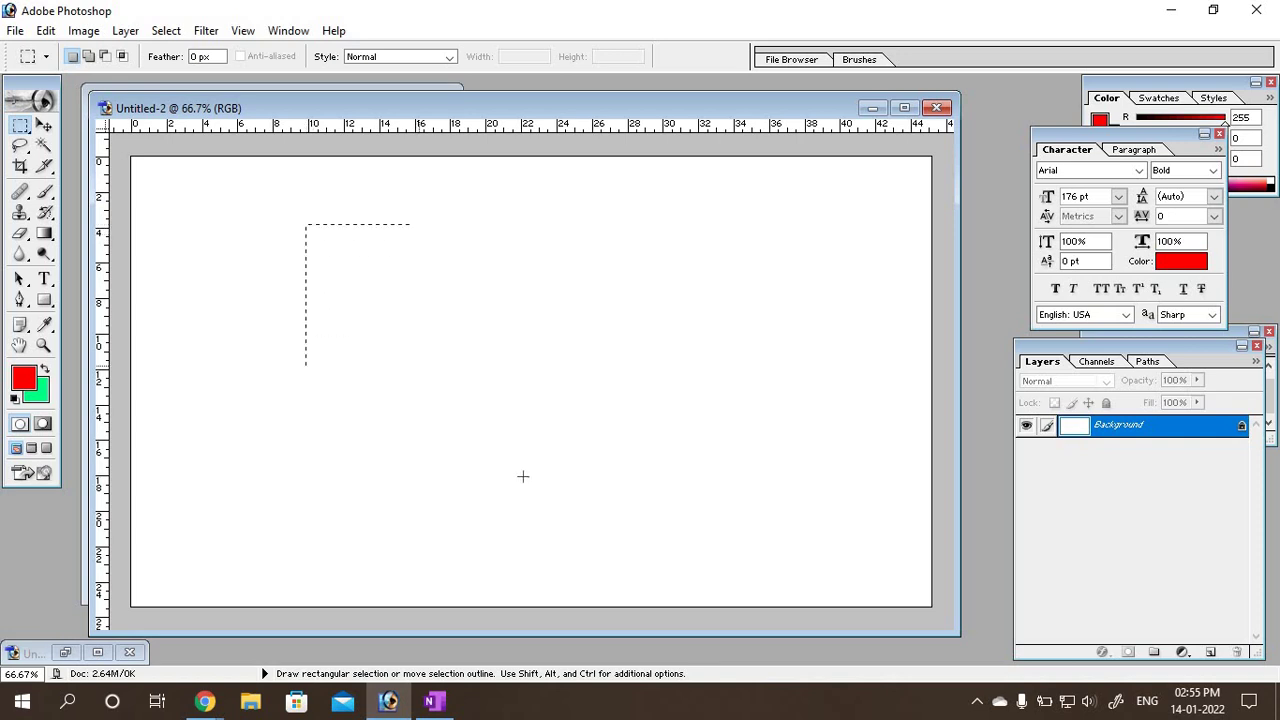
left_click_drag(522, 476, 609, 538)
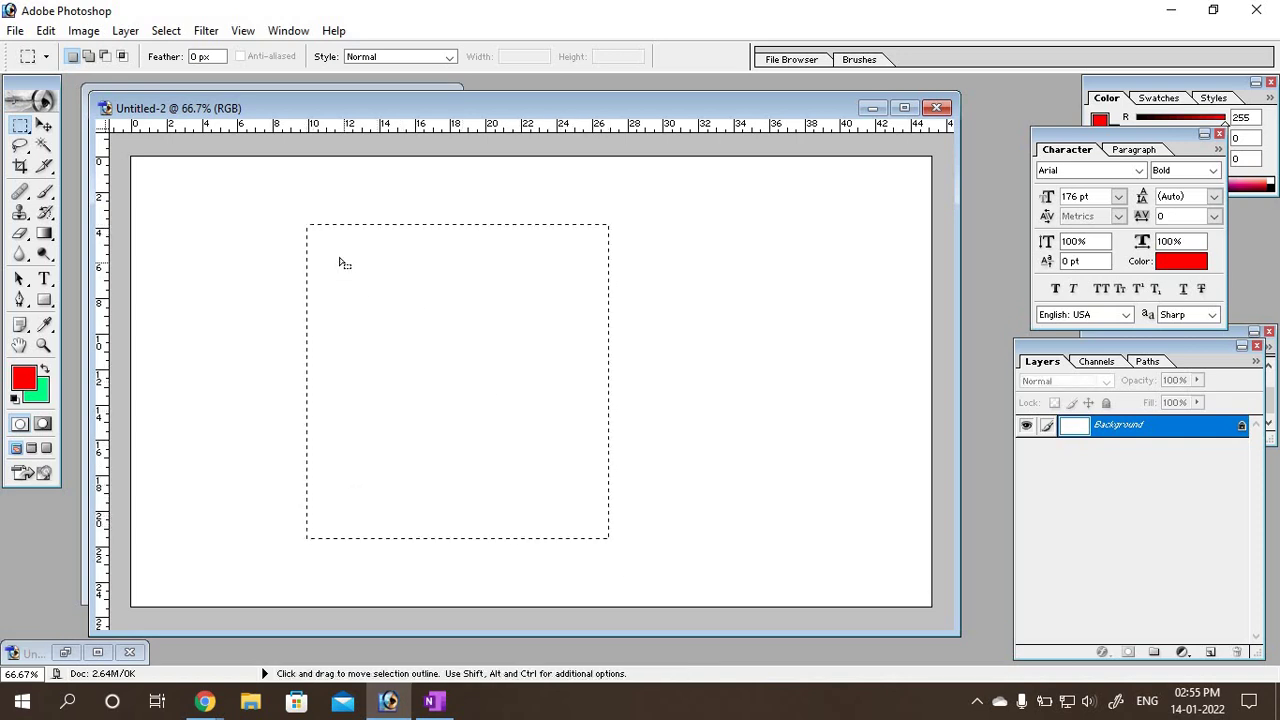
left_click(282, 230)
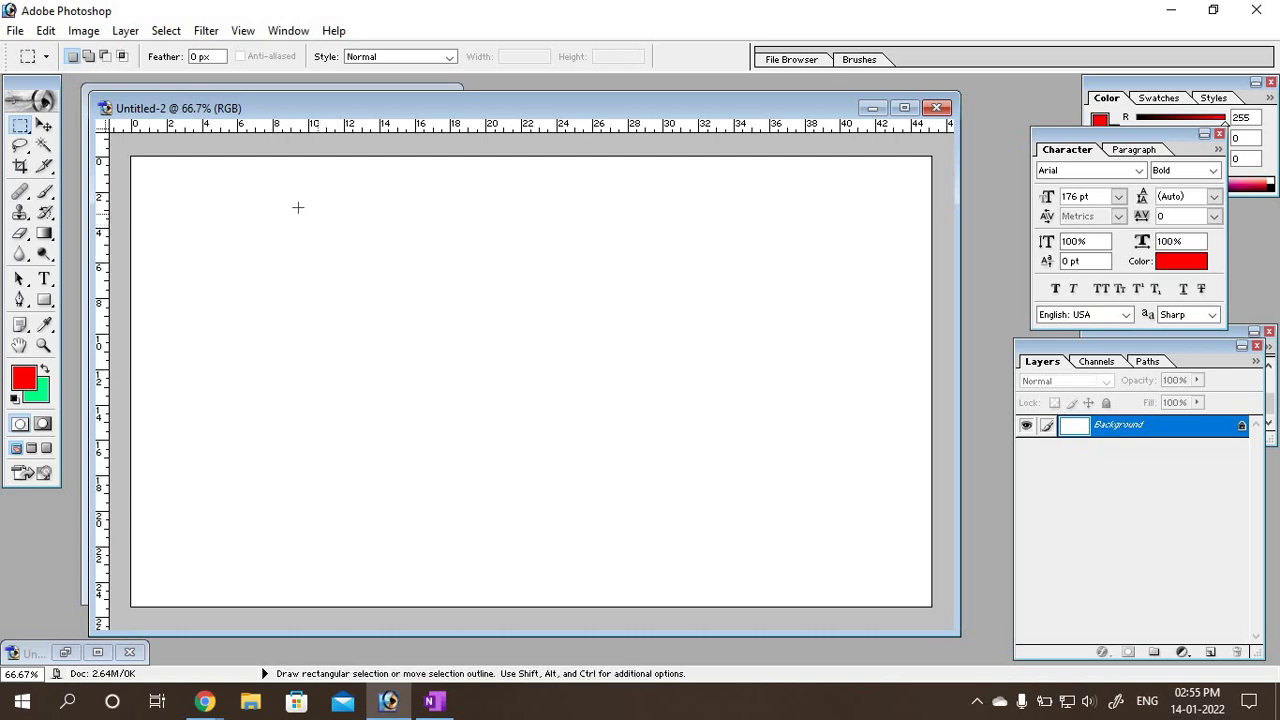
Step: Draw a large rectangle and Alt-subtract a slightly smaller inner rectangle to form a frame
mouse_move(552, 422)
left_mouse_down()
mouse_move(614, 576)
mouse_move(584, 522)
mouse_move(645, 582)
left_mouse_up()
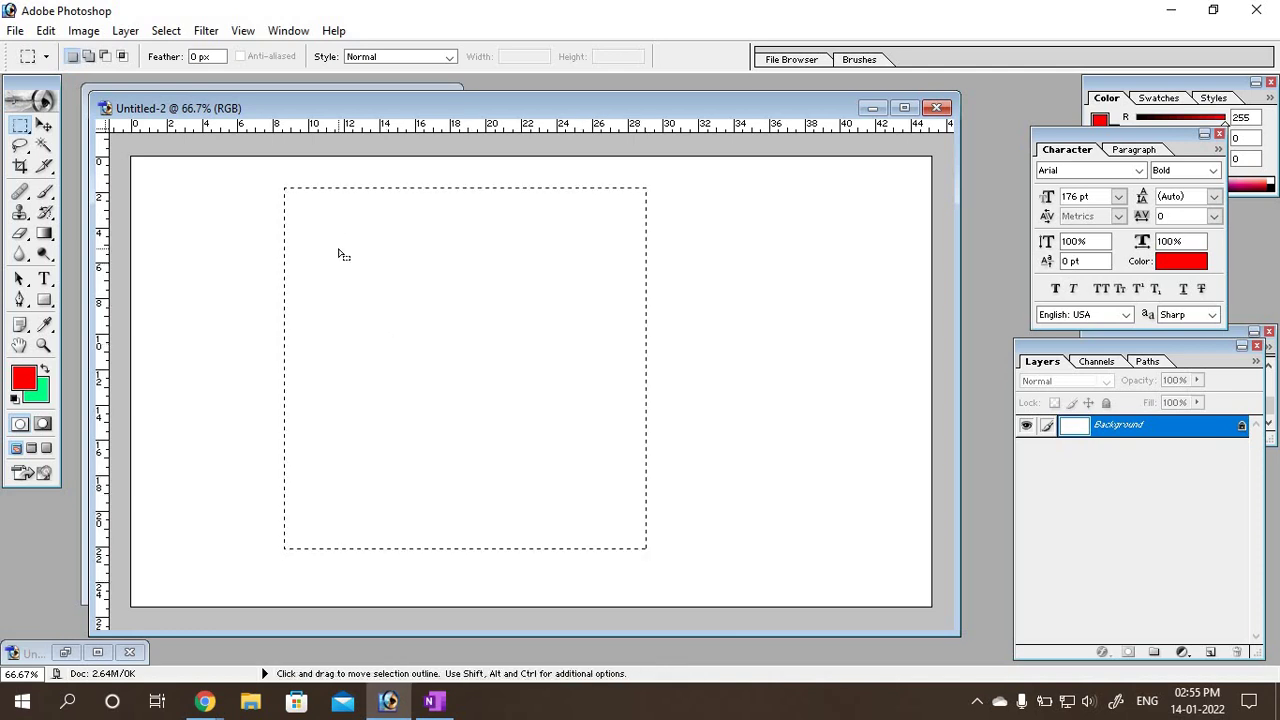
key("alt")
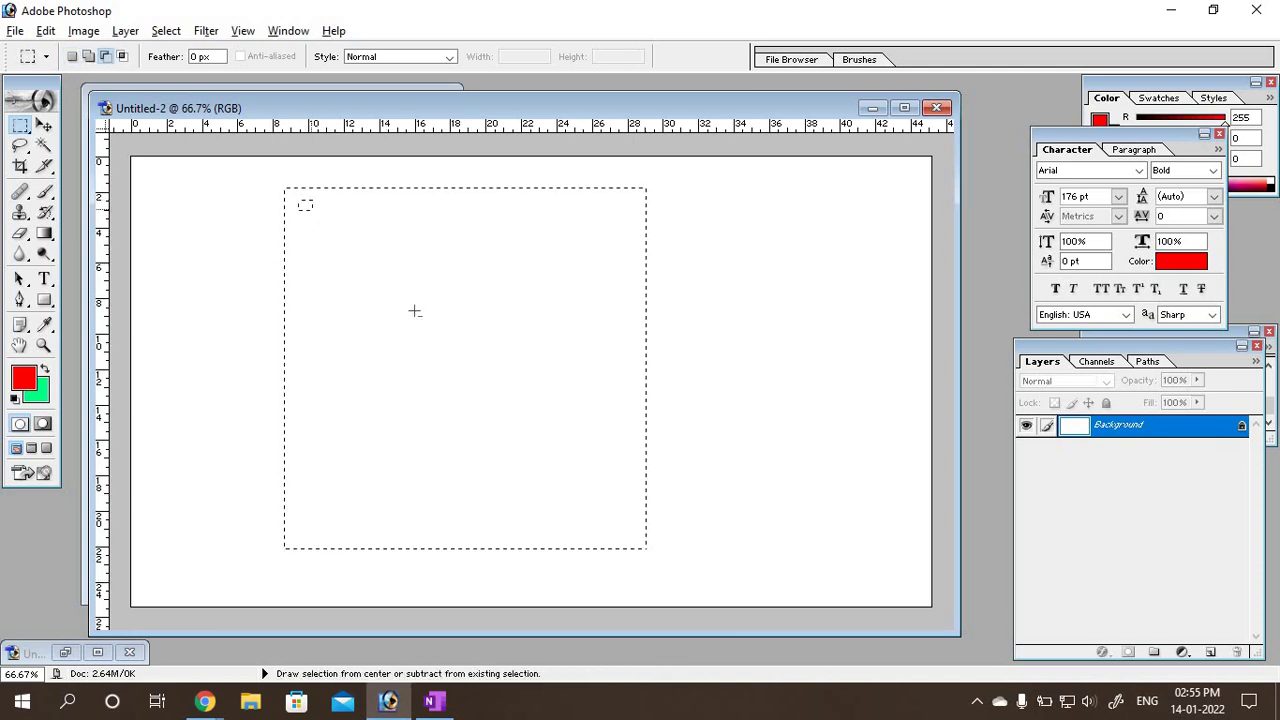
left_click_drag(299, 201, 633, 537)
Step: Switch keyboard input to English (United States) and return focus to the document
key("alt+shift")
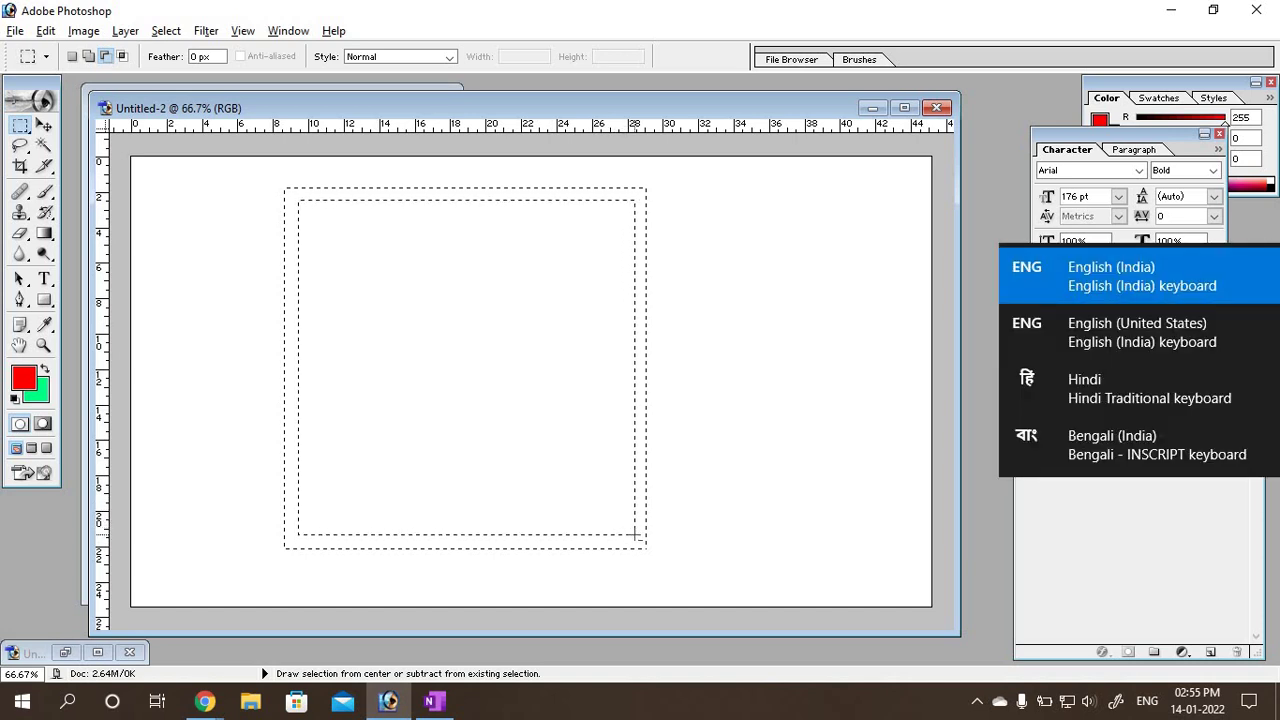
key("super+space")
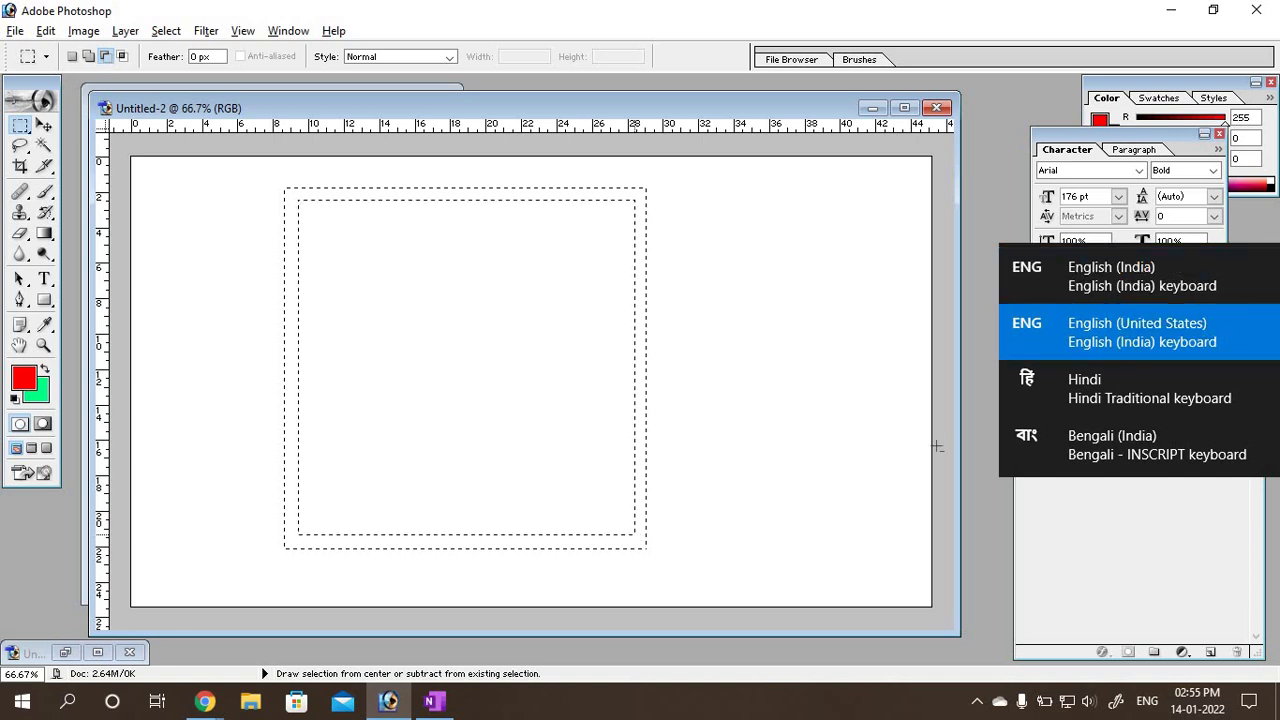
left_click(895, 718)
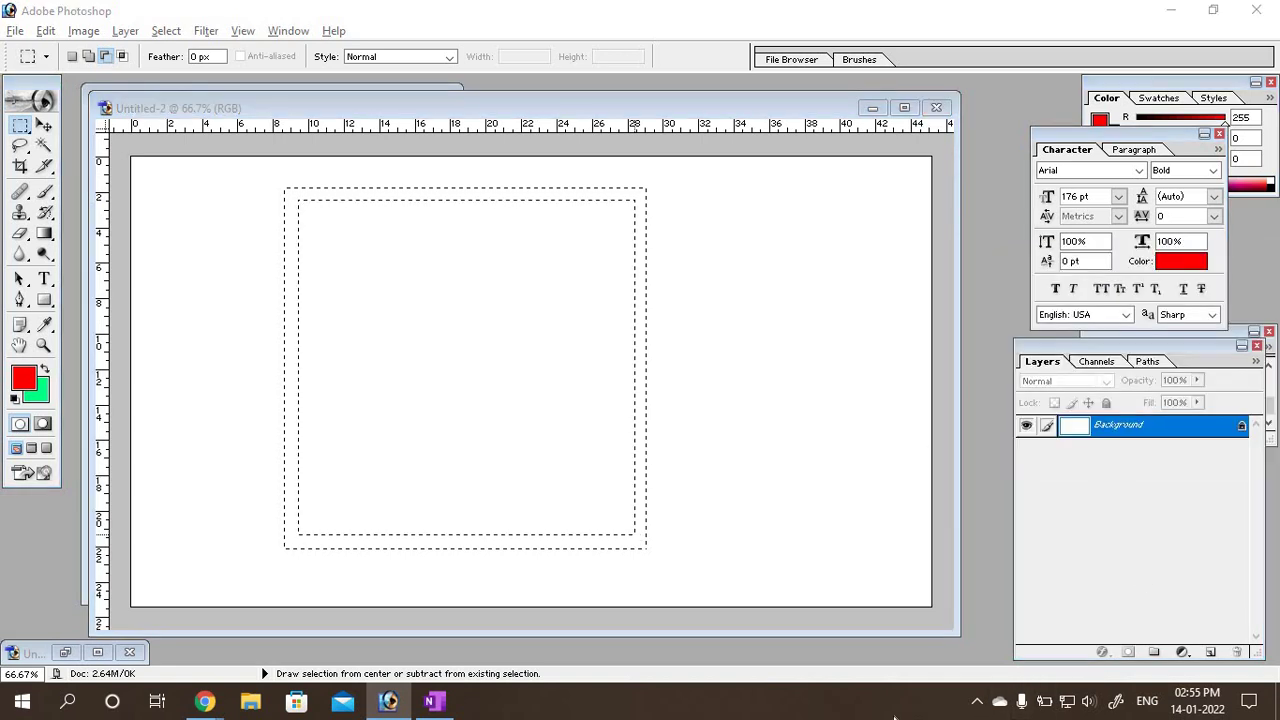
left_click(570, 109)
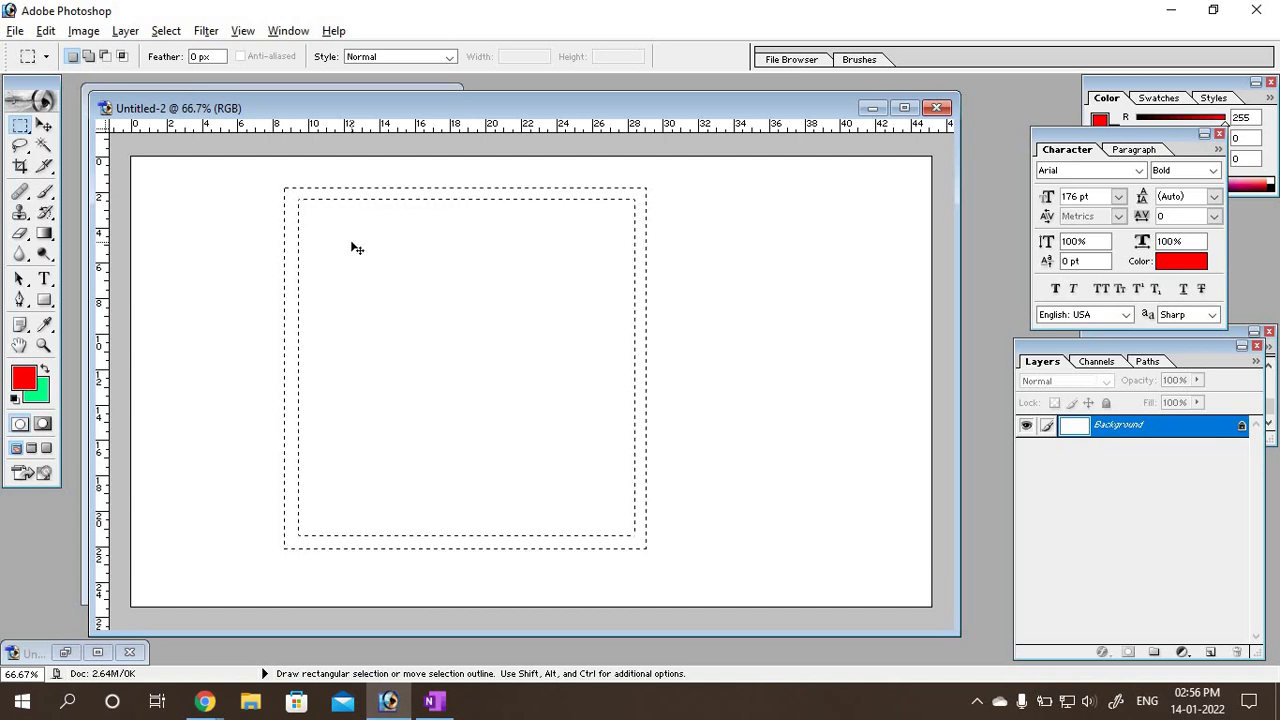
Step: Fill the frame selection with green, then with the red foreground colour instead
key("ctrl+BackSpace")
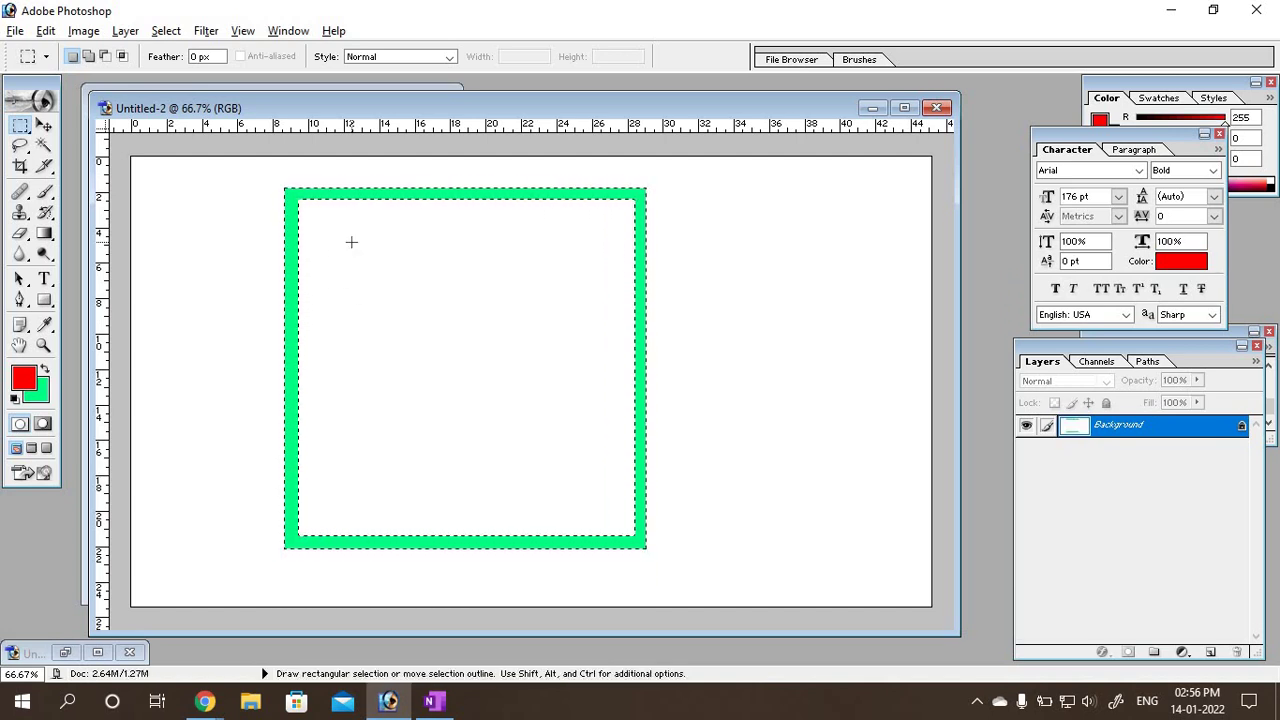
key("alt+BackSpace")
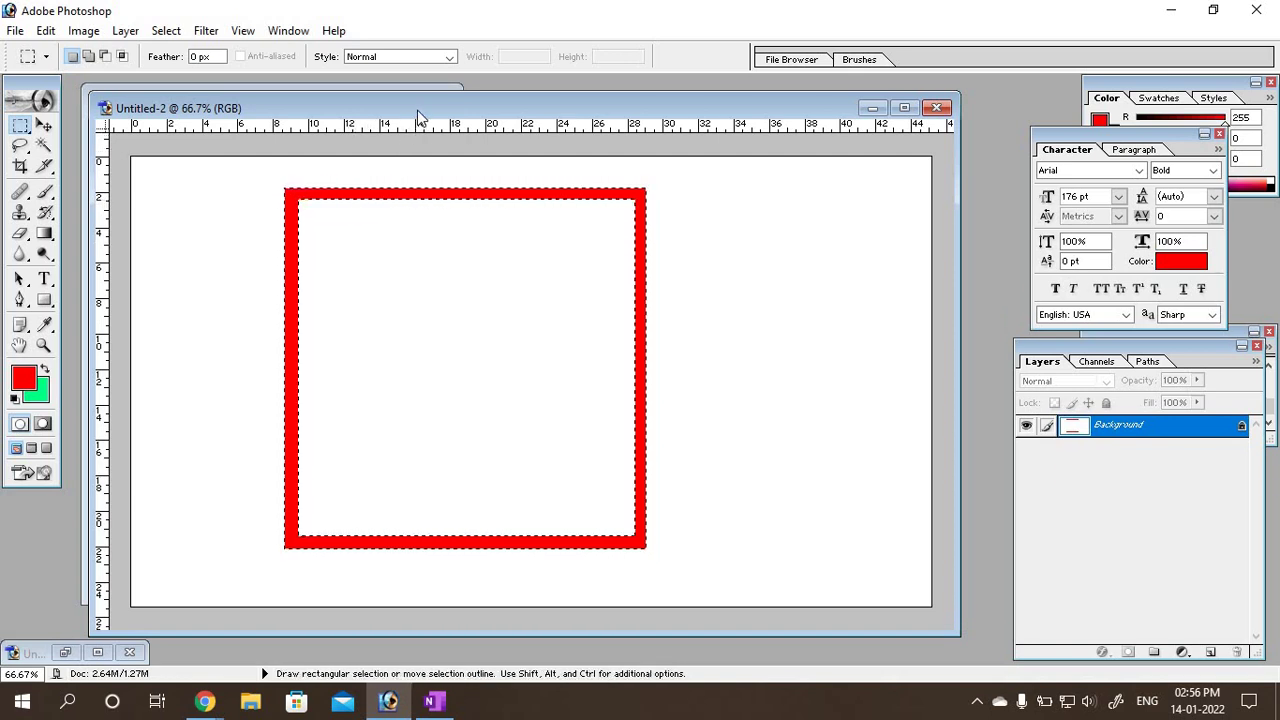
mouse_move(419, 107)
left_mouse_down()
mouse_move(405, 107)
mouse_move(475, 110)
left_mouse_up()
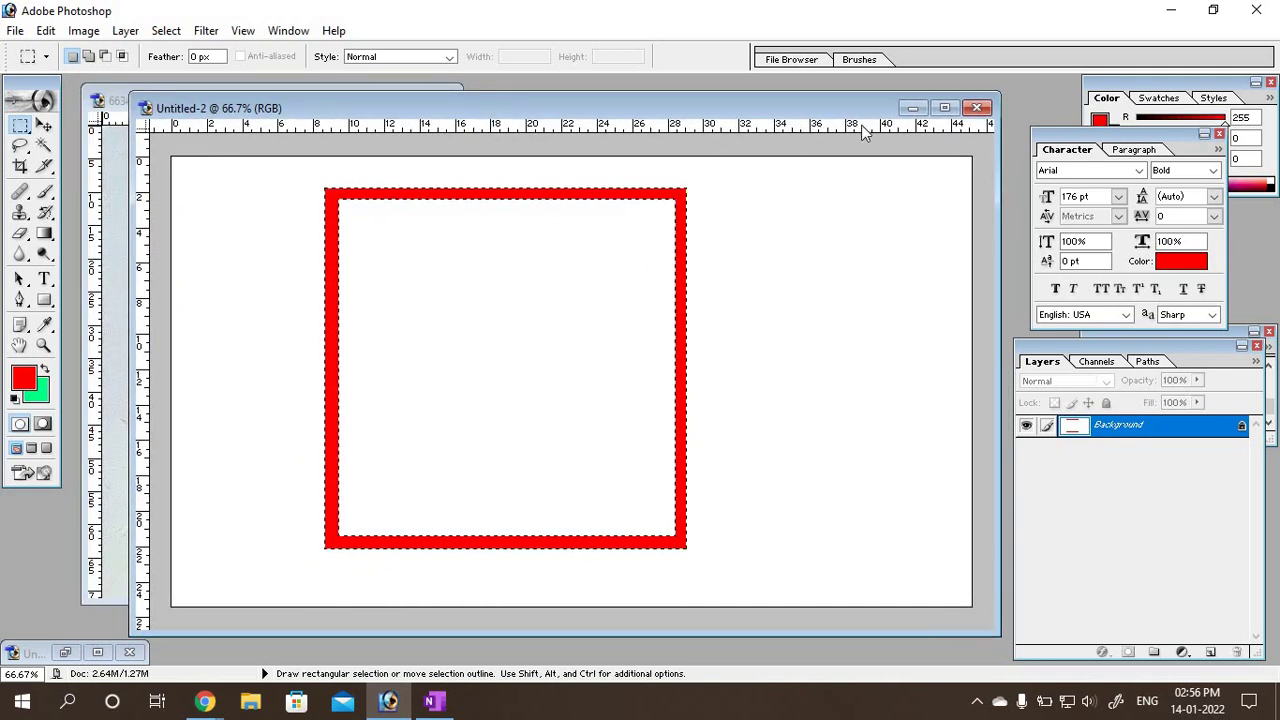
Step: Minimize Untitled-2, centre the photo window, and bring up the Open dialog
left_click(912, 108)
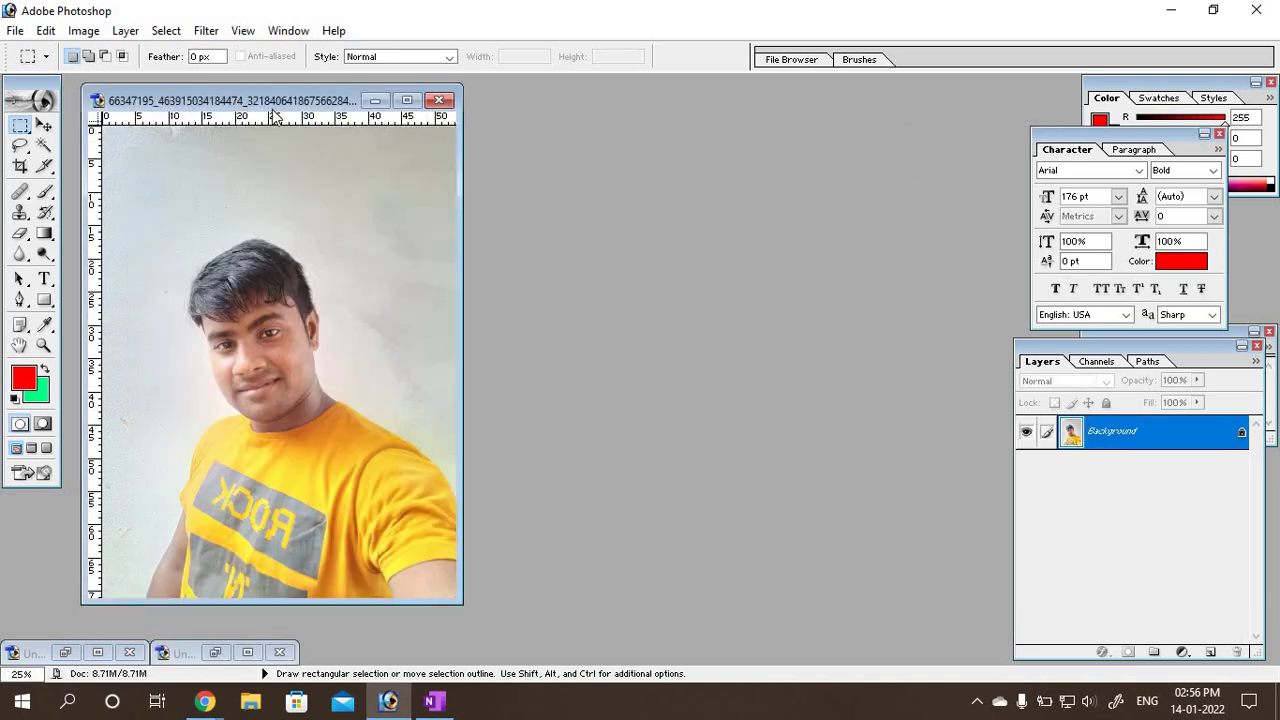
left_click_drag(240, 100, 663, 130)
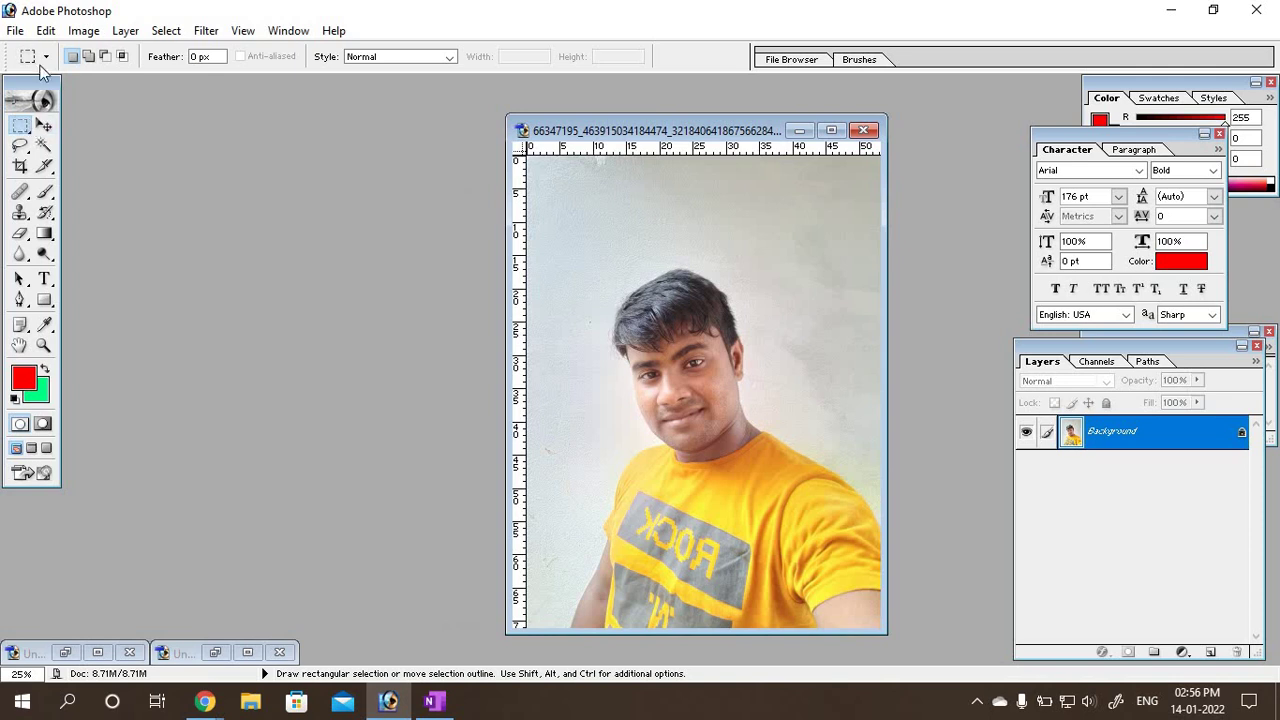
double_click(205, 379)
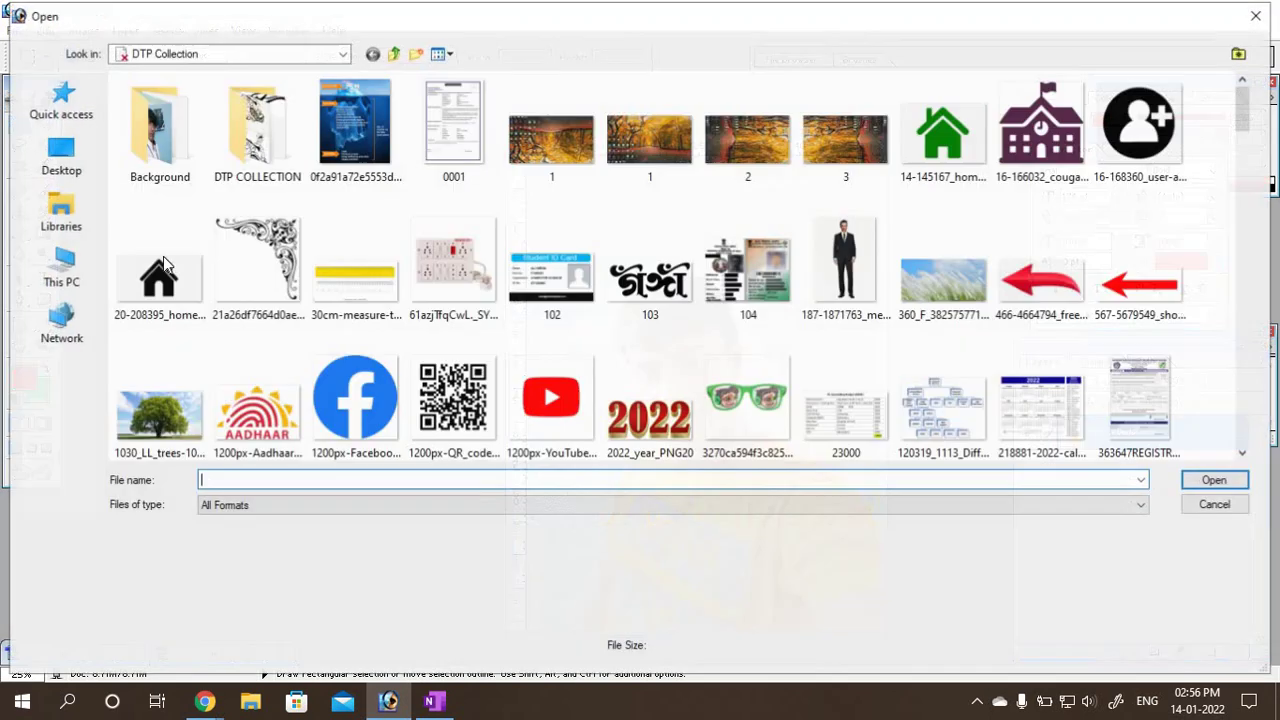
Step: Browse the DTP Collection folder and open createabstractbackgroundwithcurvesingimp.jpg
scroll(838, 344, "down", 2)
scroll(750, 348, "down", 4)
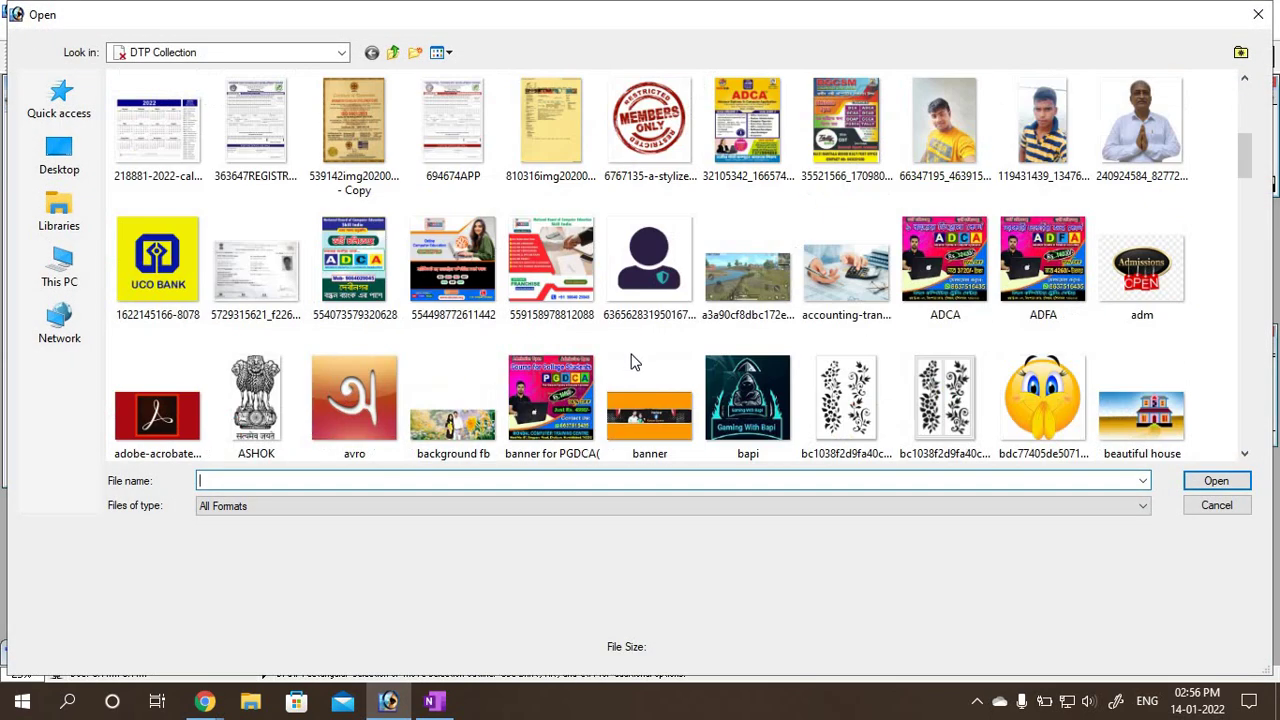
scroll(667, 353, "up", 2)
scroll(700, 352, "up", 3)
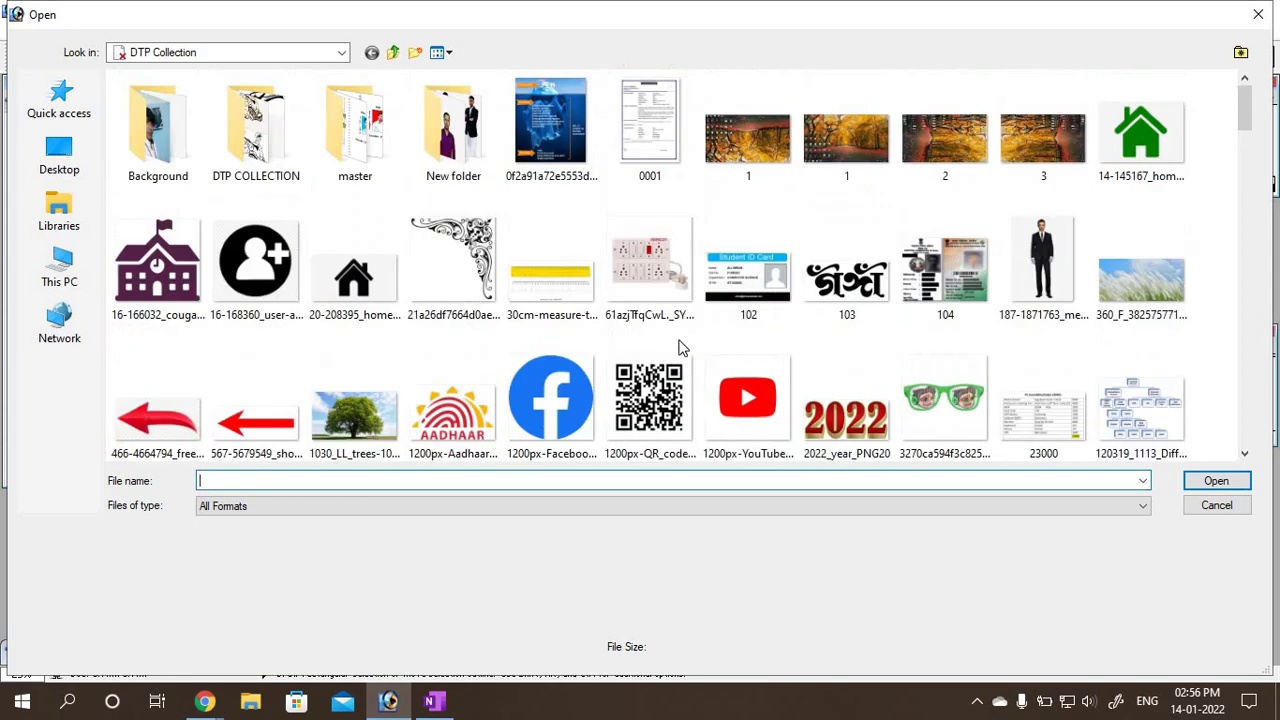
scroll(765, 350, "down", 5)
scroll(763, 358, "down", 6)
scroll(763, 356, "down", 5)
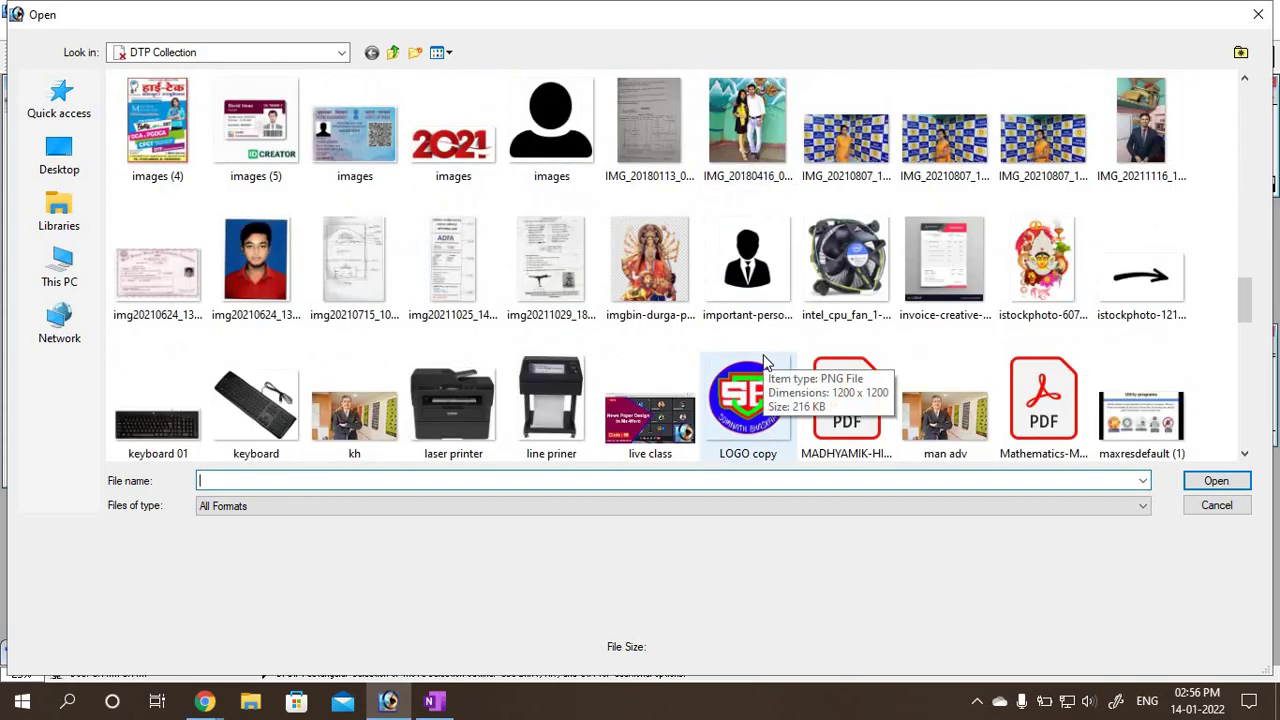
scroll(763, 356, "down", 5)
scroll(748, 358, "down", 3)
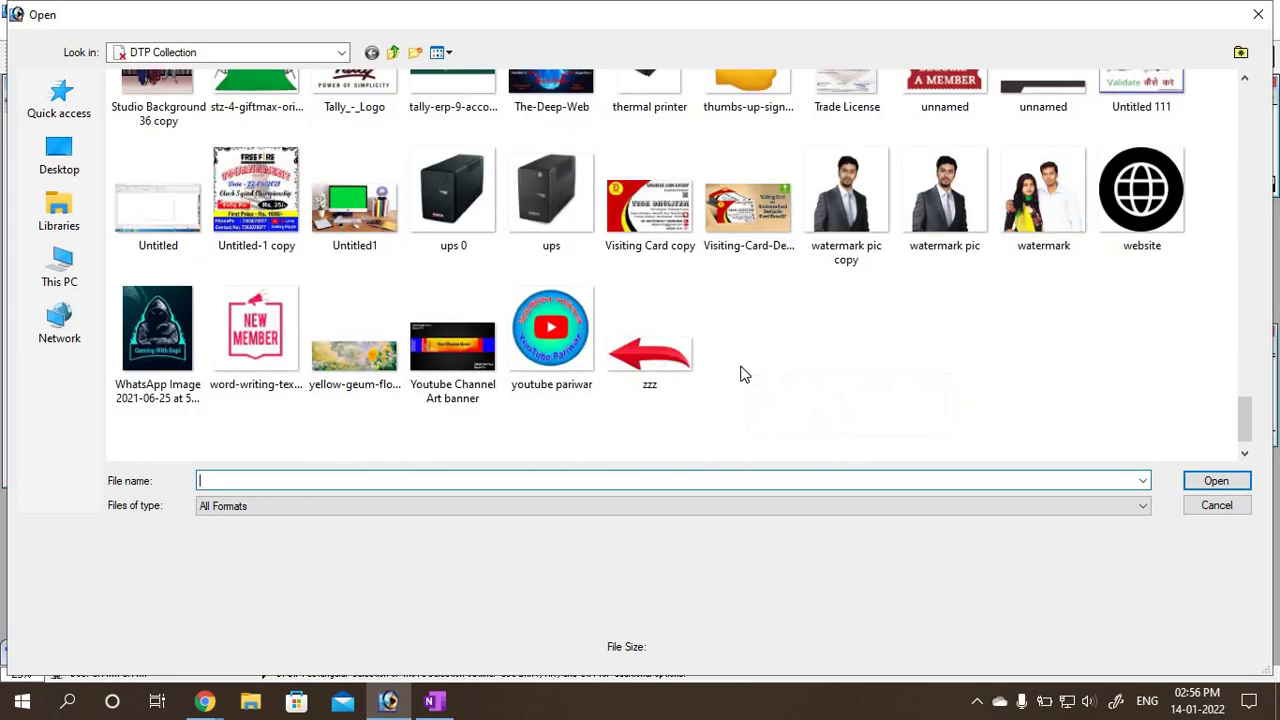
scroll(743, 374, "up", 3)
scroll(743, 374, "up", 4)
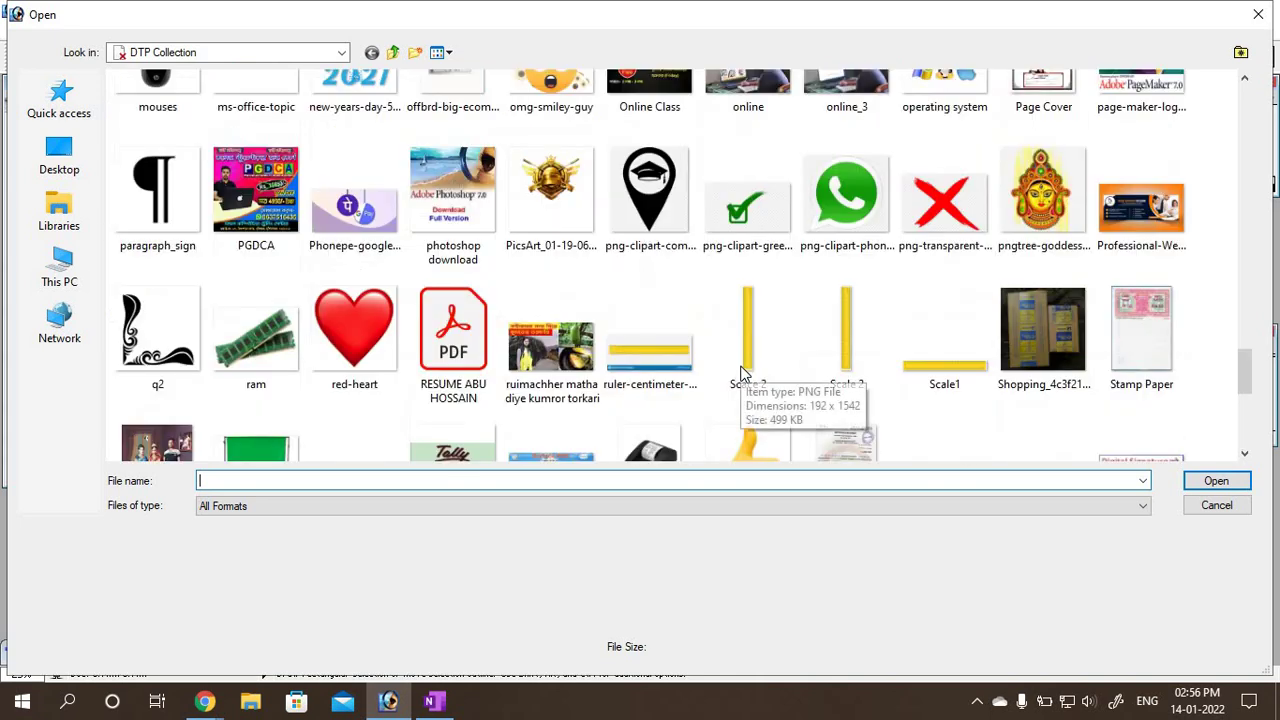
scroll(640, 340, "up", 5)
scroll(599, 273, "up", 2)
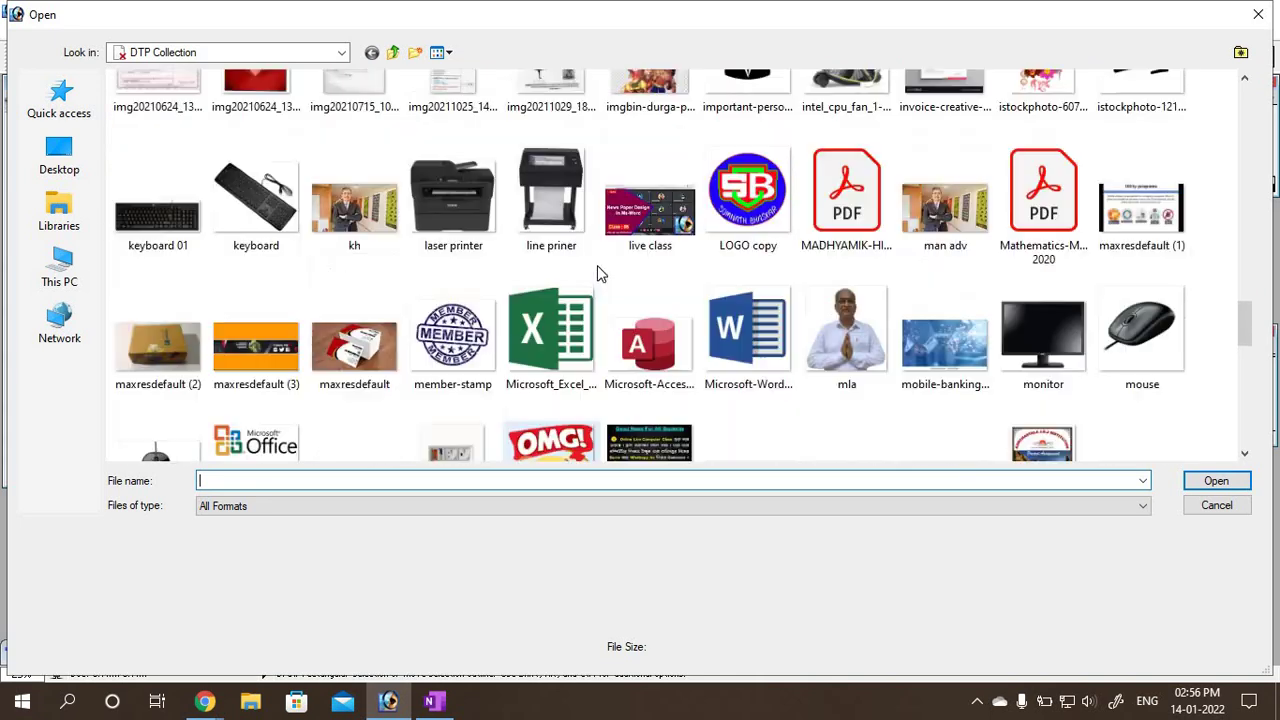
scroll(599, 273, "up", 1)
scroll(748, 306, "up", 2)
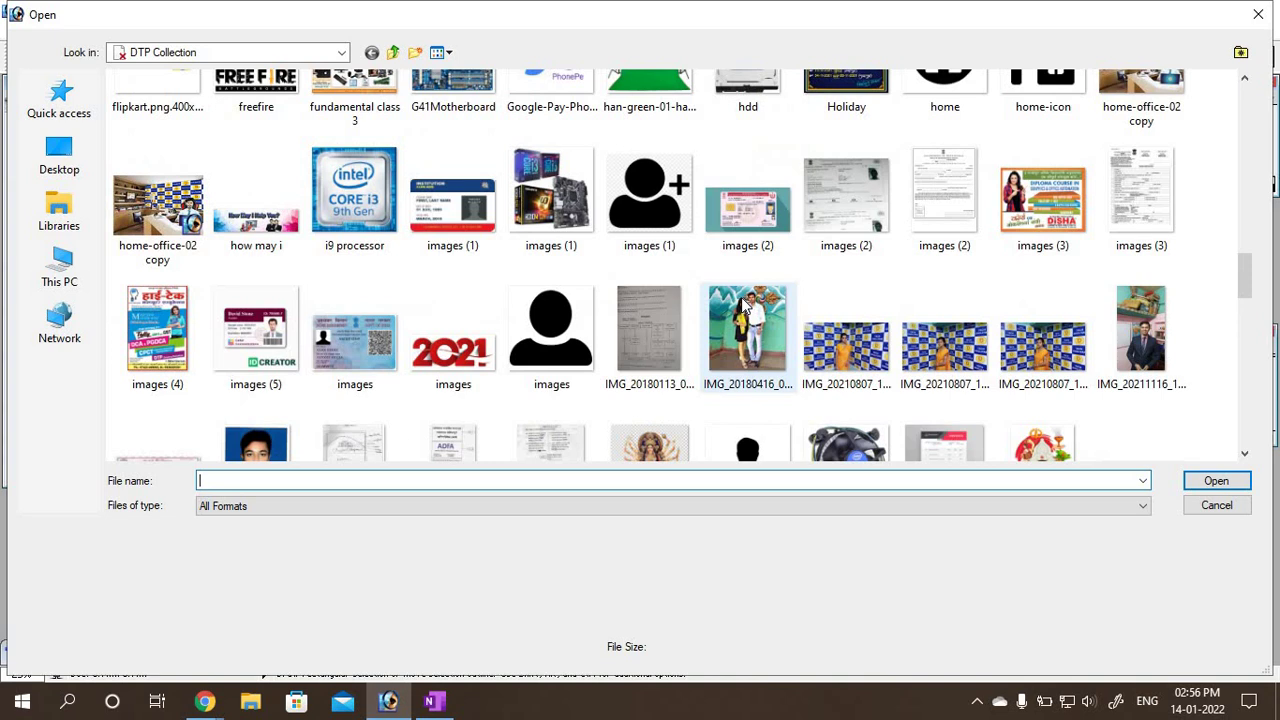
scroll(743, 306, "up", 4)
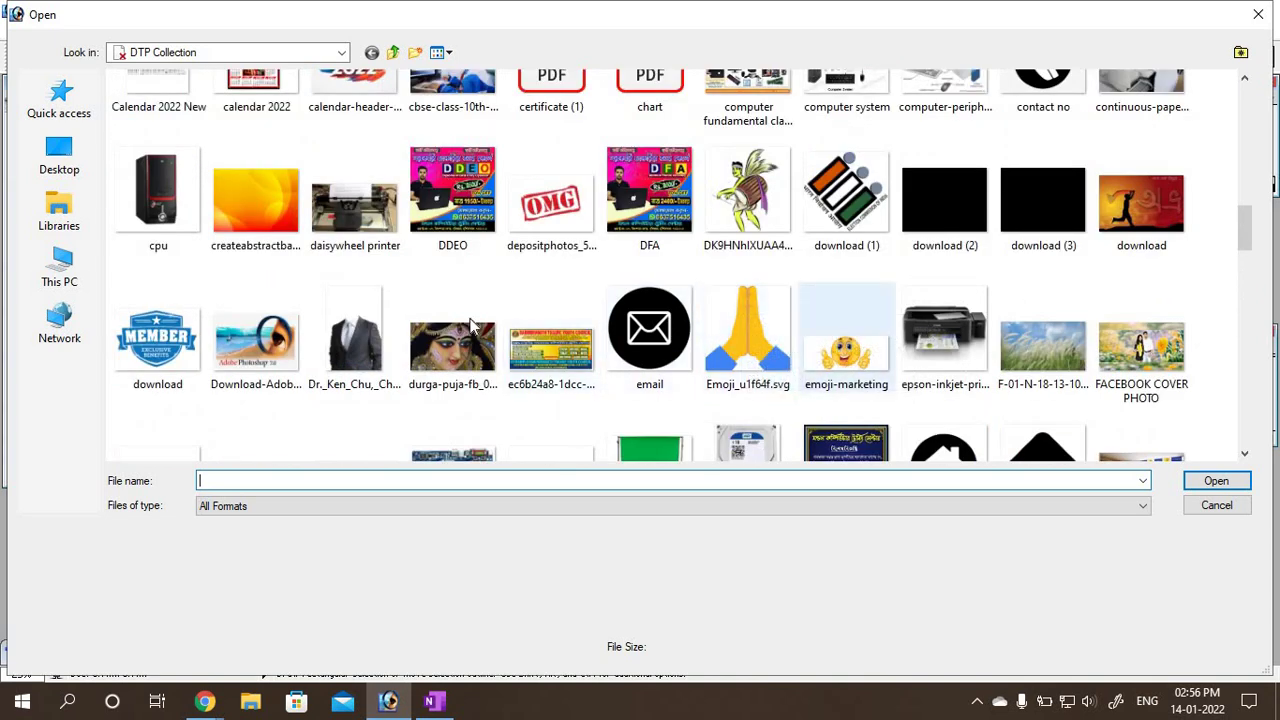
double_click(255, 200)
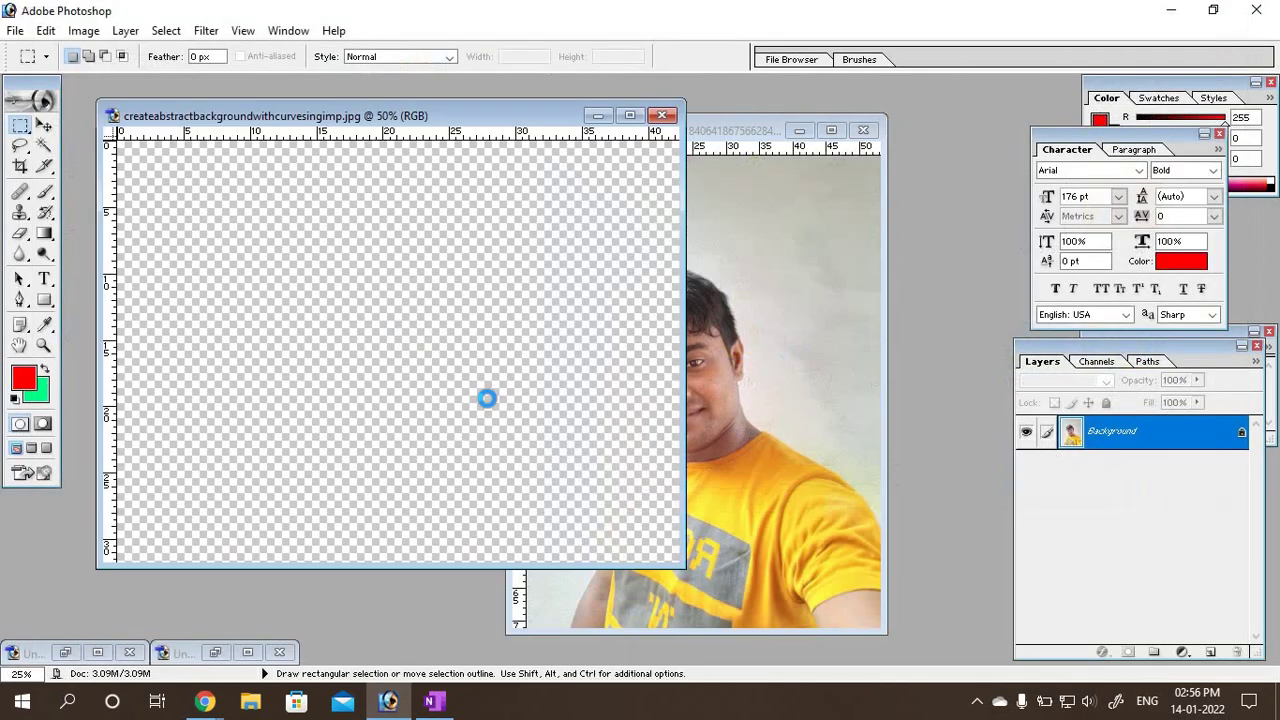
Step: Drag the selfie onto the orange background with the Move tool, undo it, and refocus the selfie
left_click(44, 125)
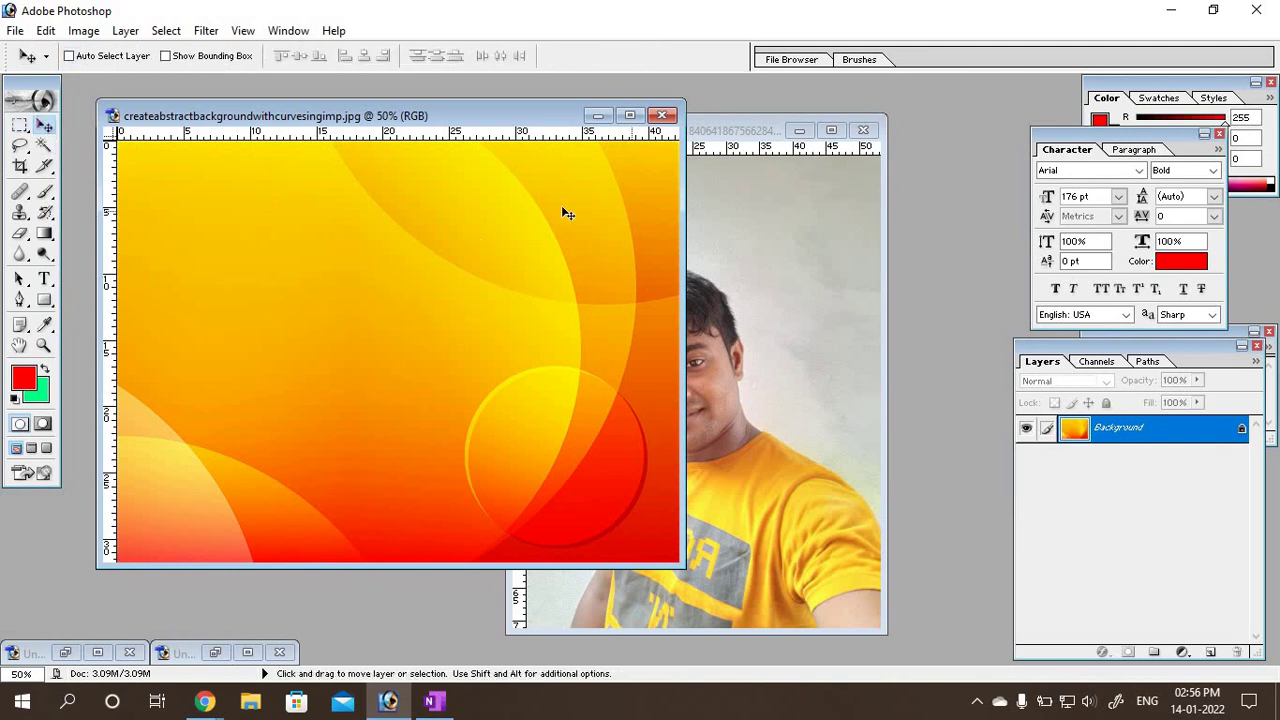
left_click(755, 475)
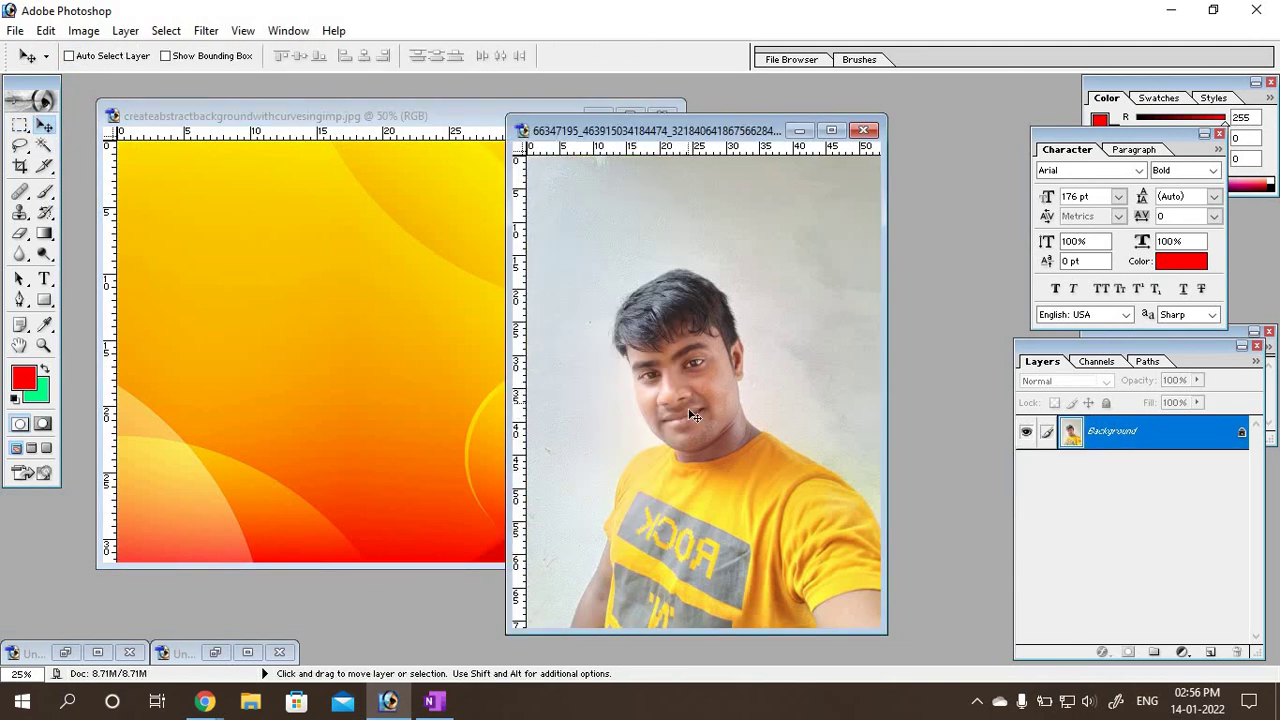
left_click_drag(694, 416, 313, 393)
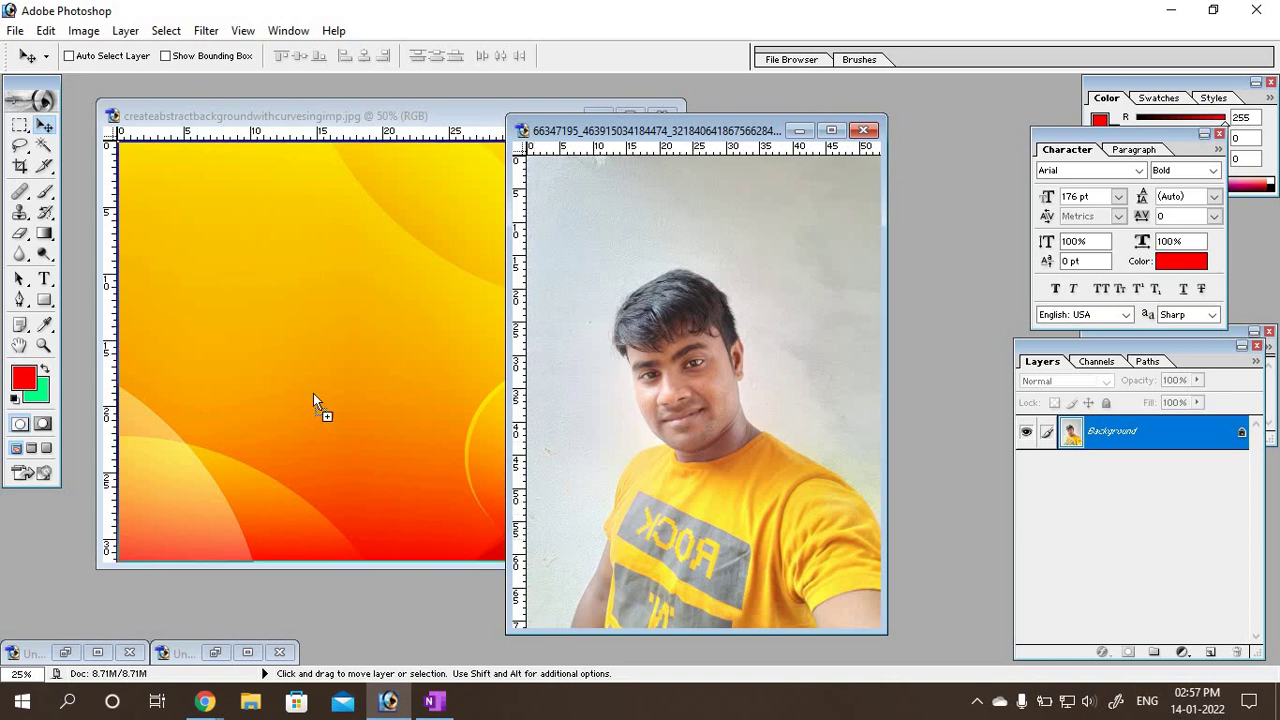
left_click_drag(294, 286, 296, 288)
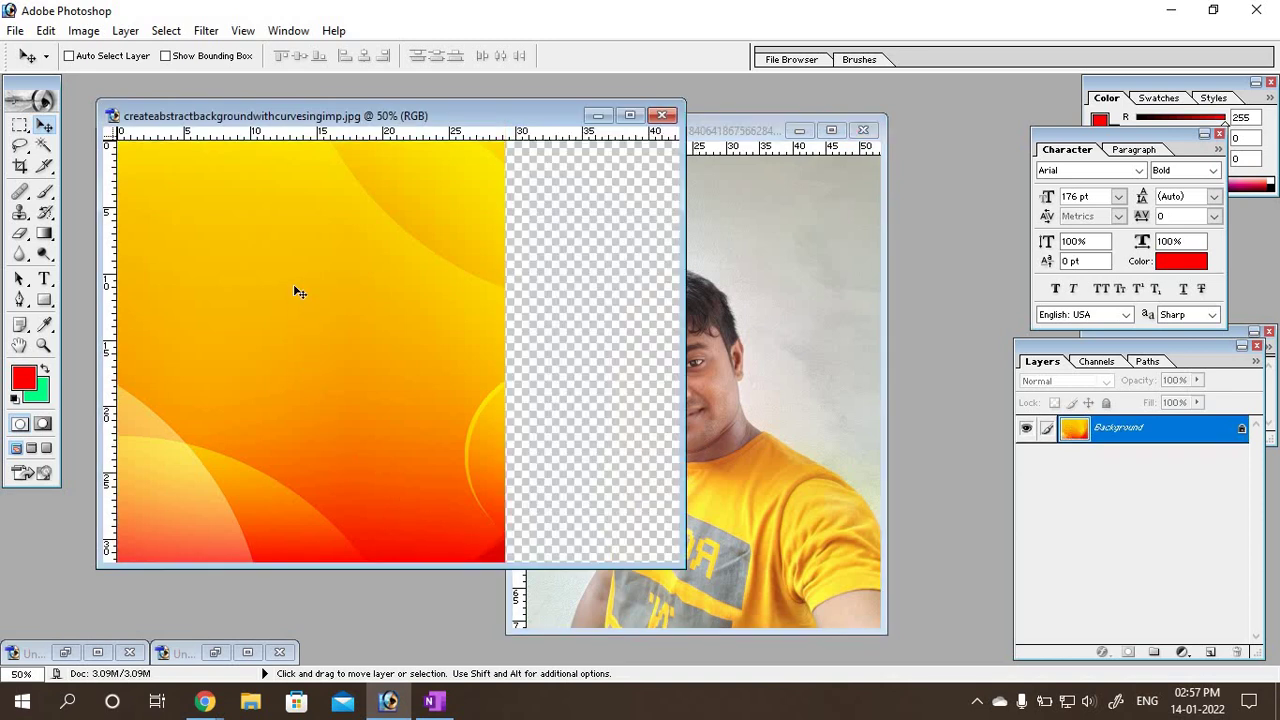
key("ctrl+z")
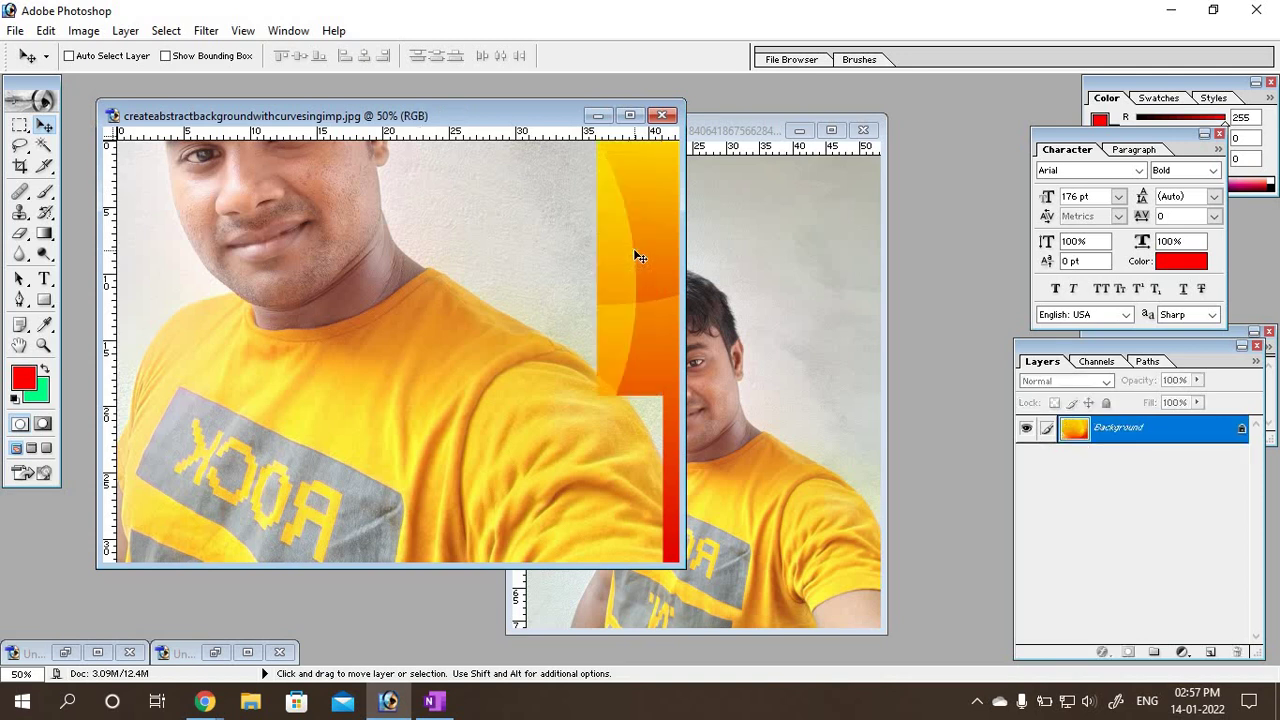
left_click(879, 135)
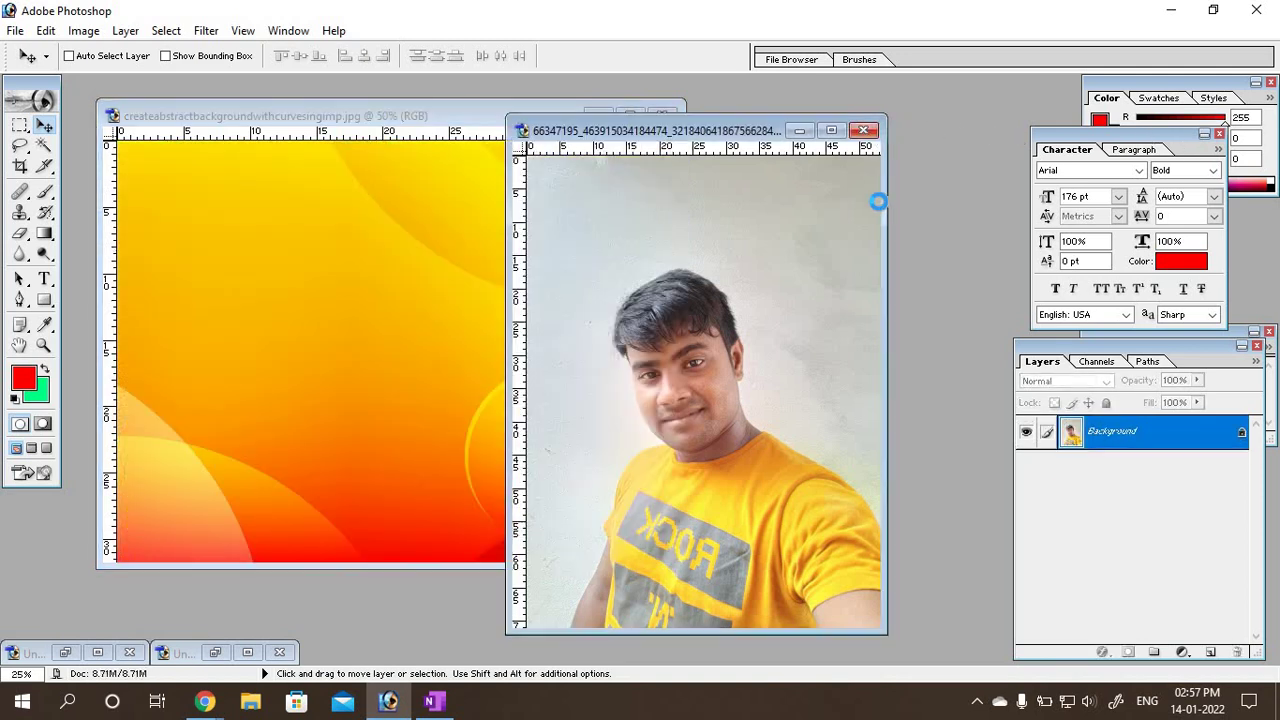
Step: Browse to YouTube (G:) > DTP Collection and open the man's removebg cut-out portrait PNG
double_click(879, 202)
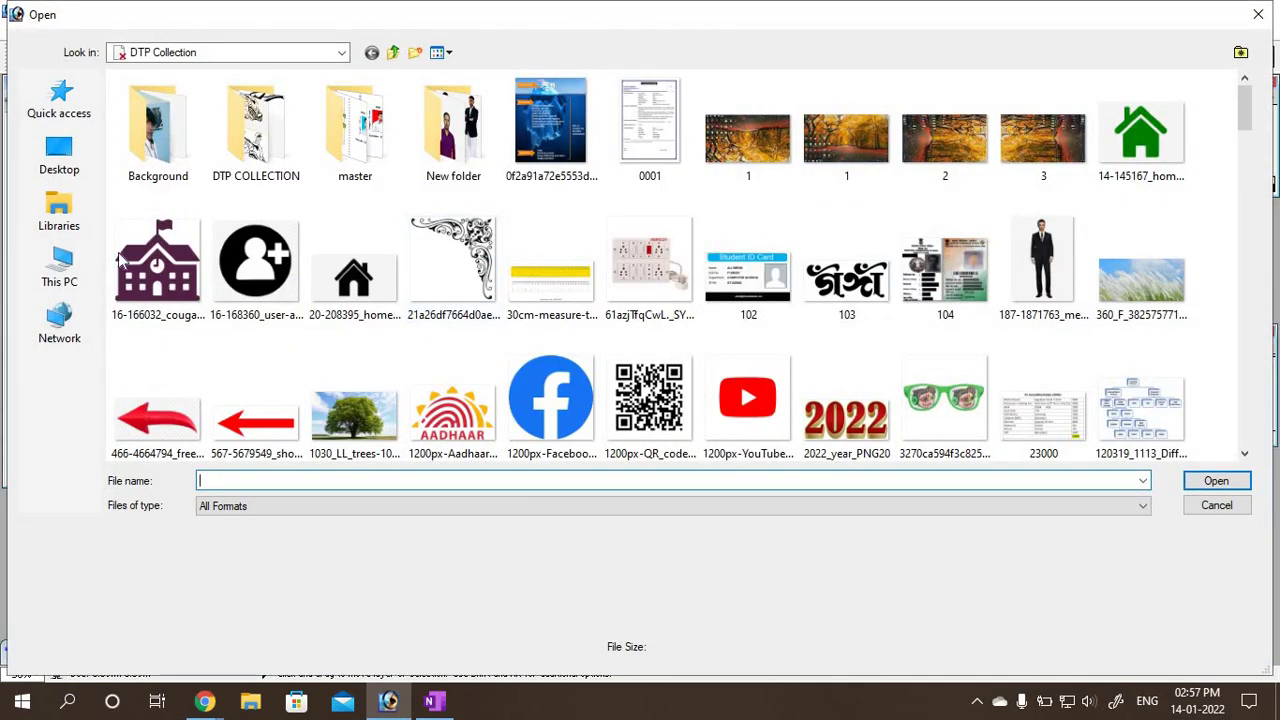
left_click(74, 276)
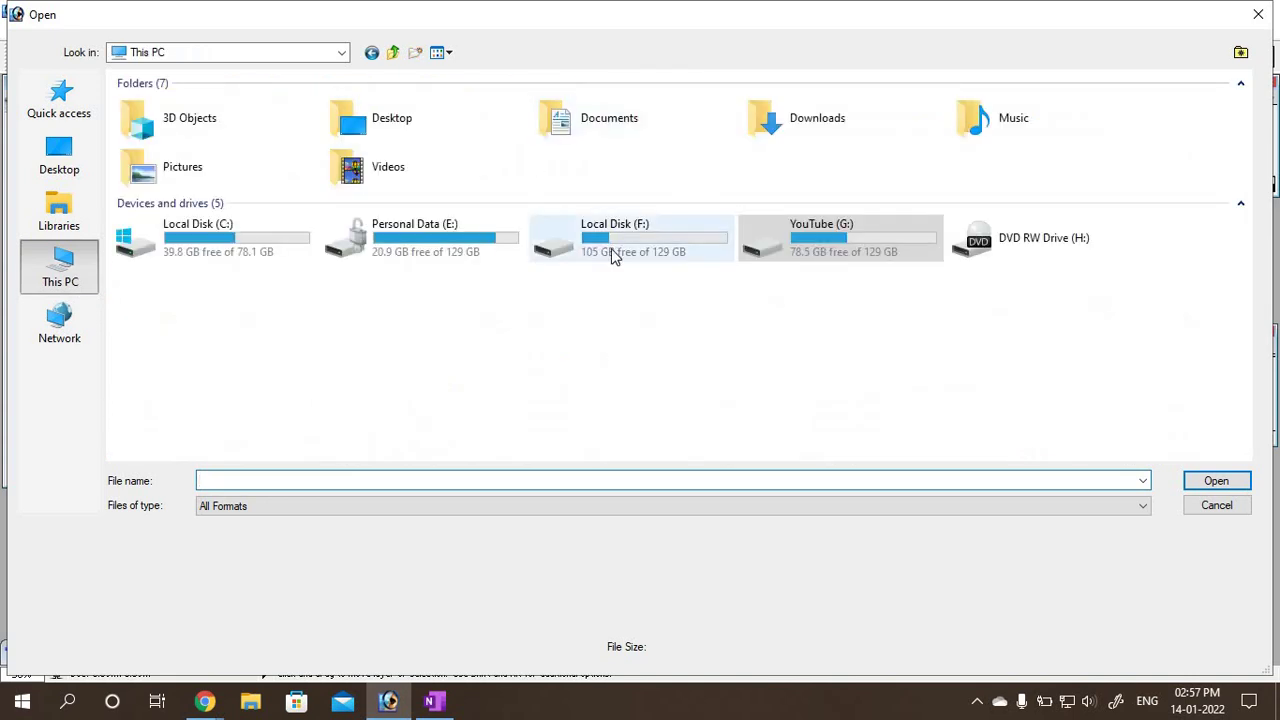
double_click(612, 250)
left_click(62, 268)
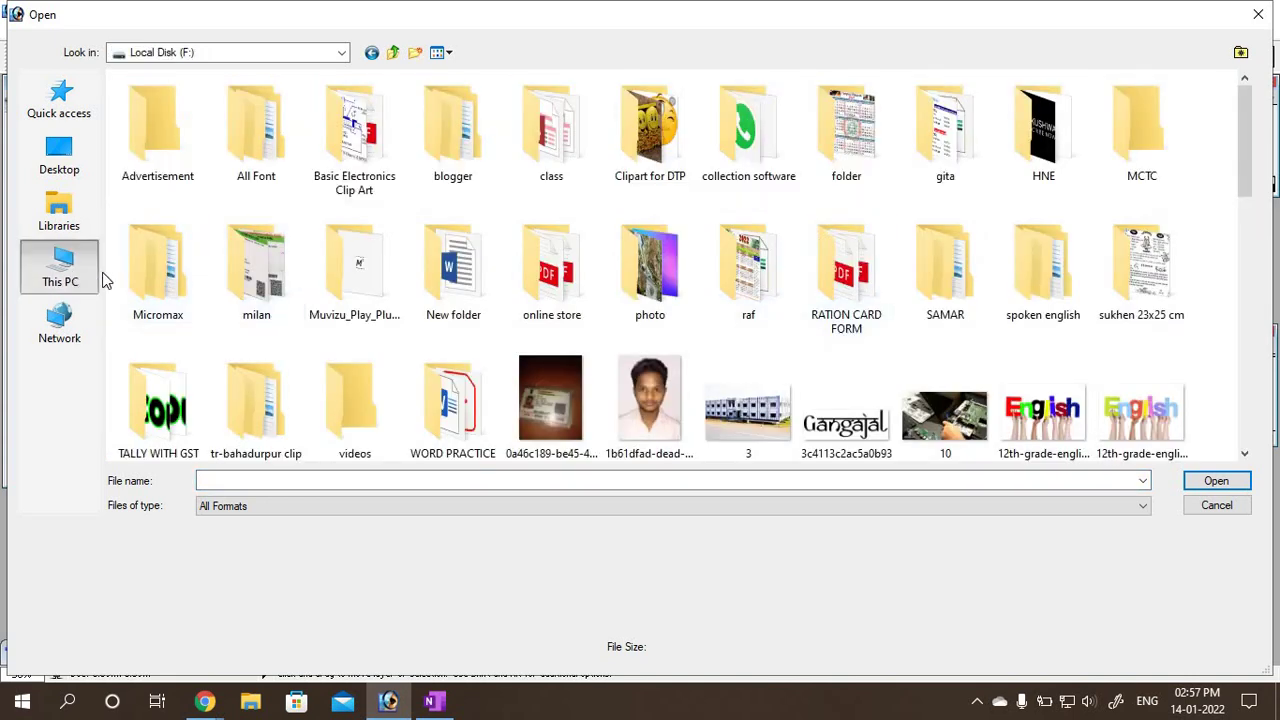
double_click(812, 248)
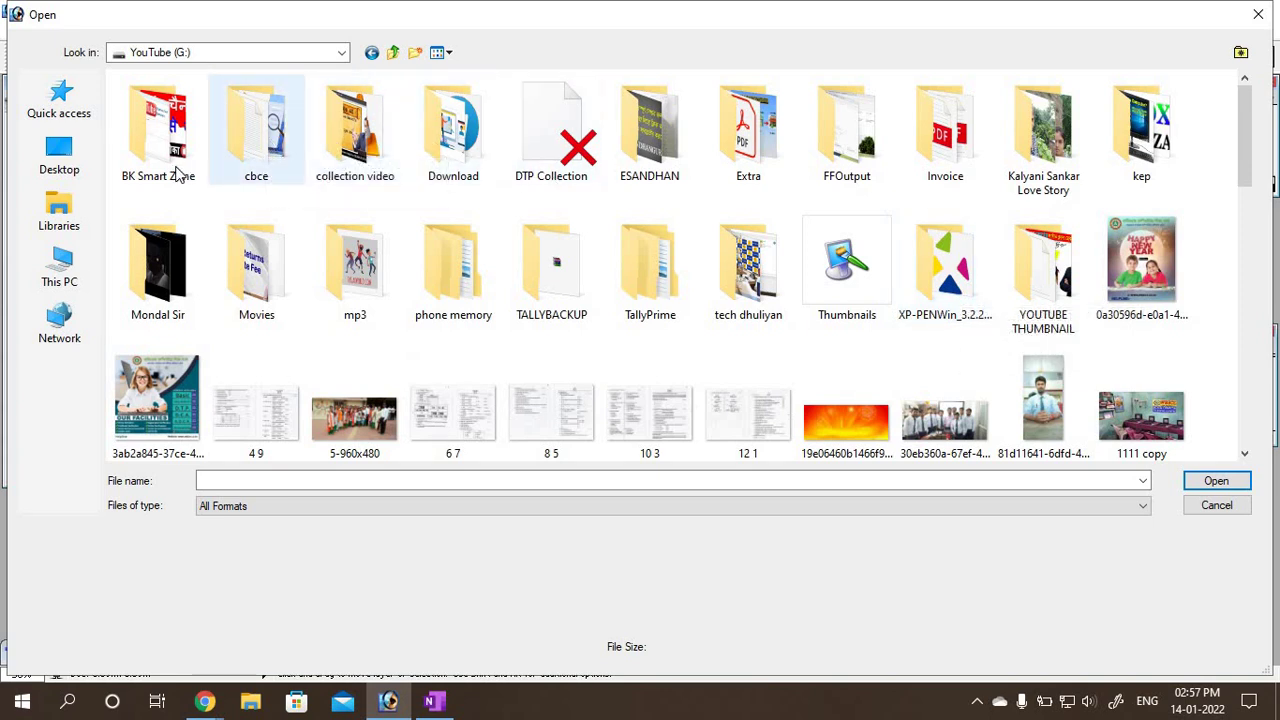
double_click(548, 145)
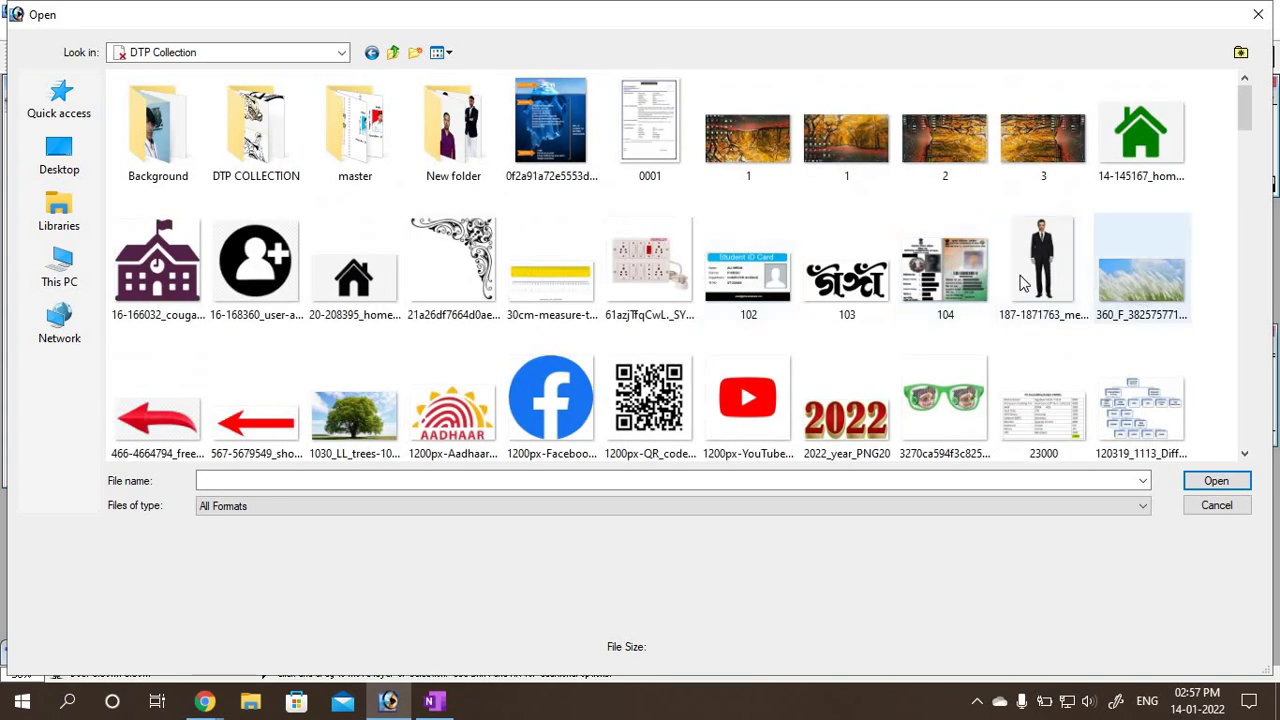
scroll(794, 311, "down", 5)
scroll(810, 362, "down", 2)
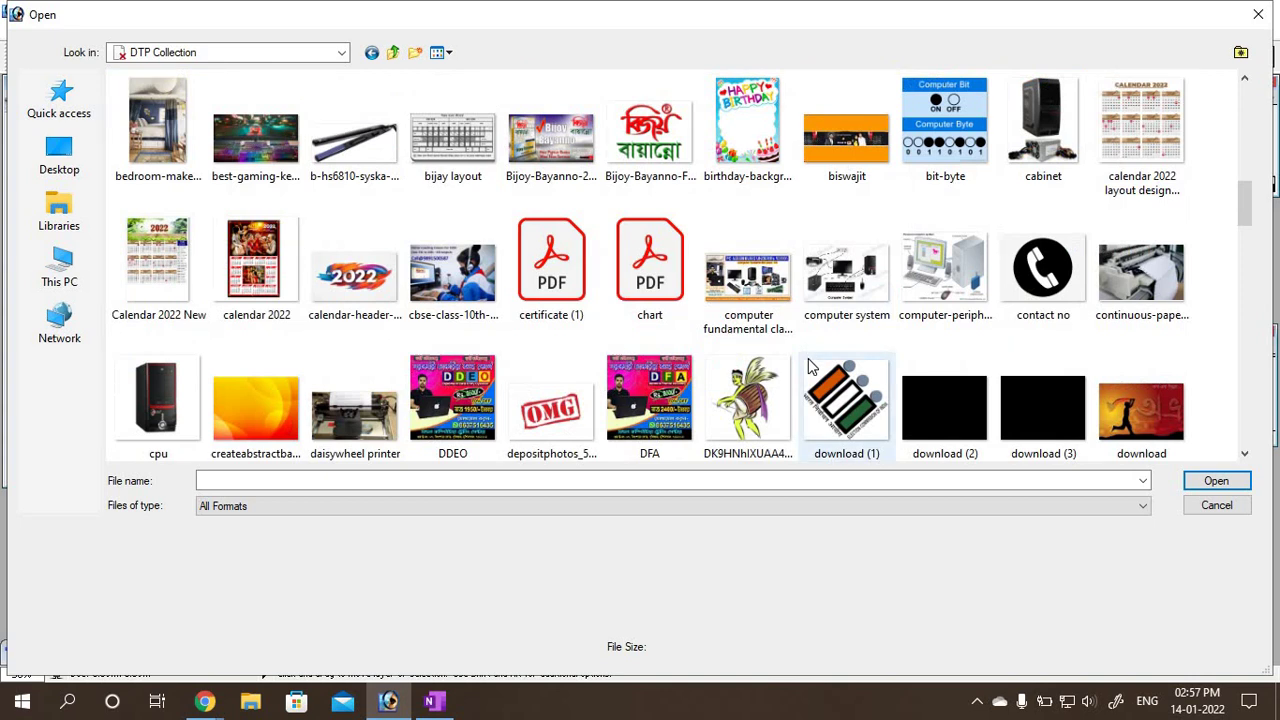
scroll(810, 362, "up", 3)
scroll(810, 362, "up", 5)
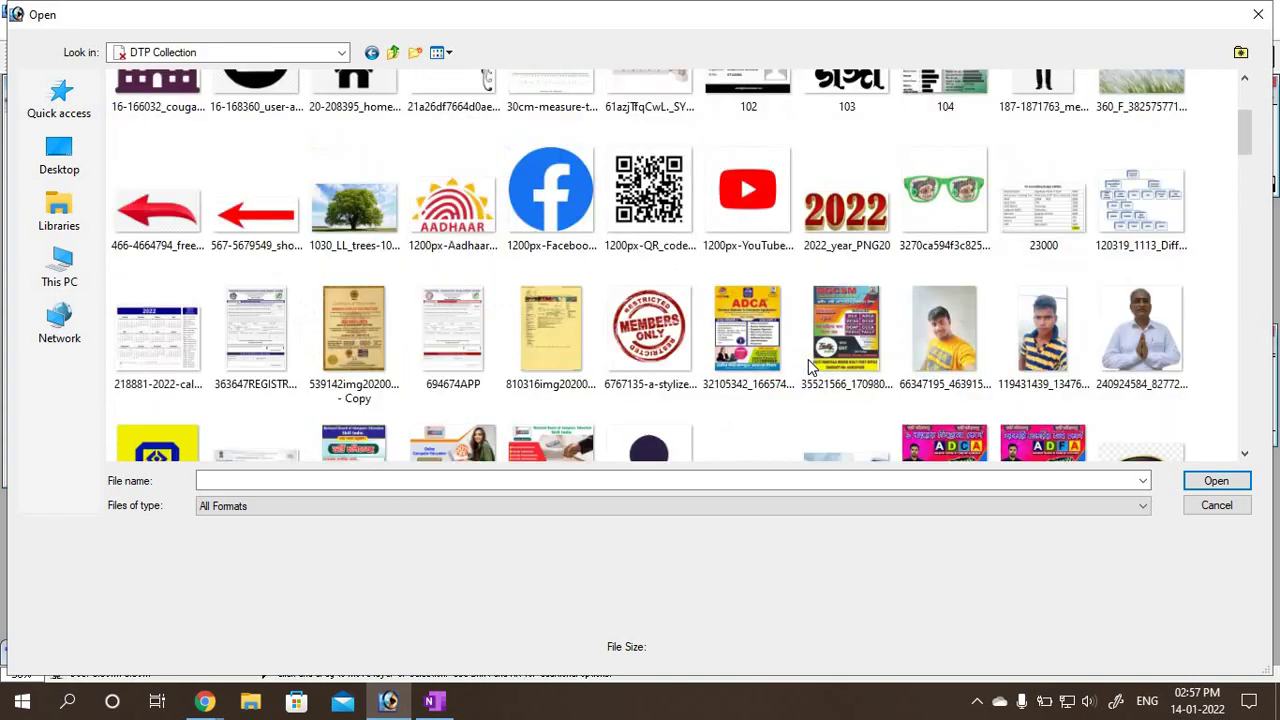
double_click(1140, 330)
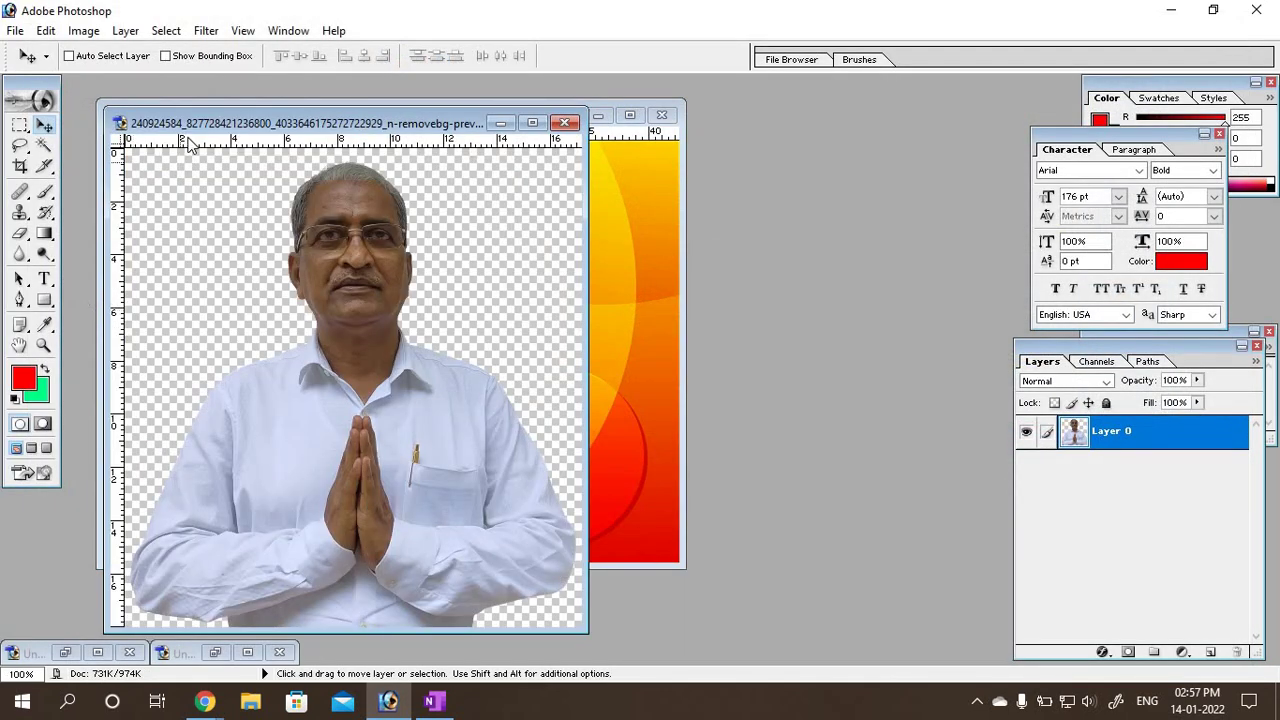
Step: Drag the man's cut-out onto the orange background and arrange both document windows
left_click_drag(200, 122, 790, 112)
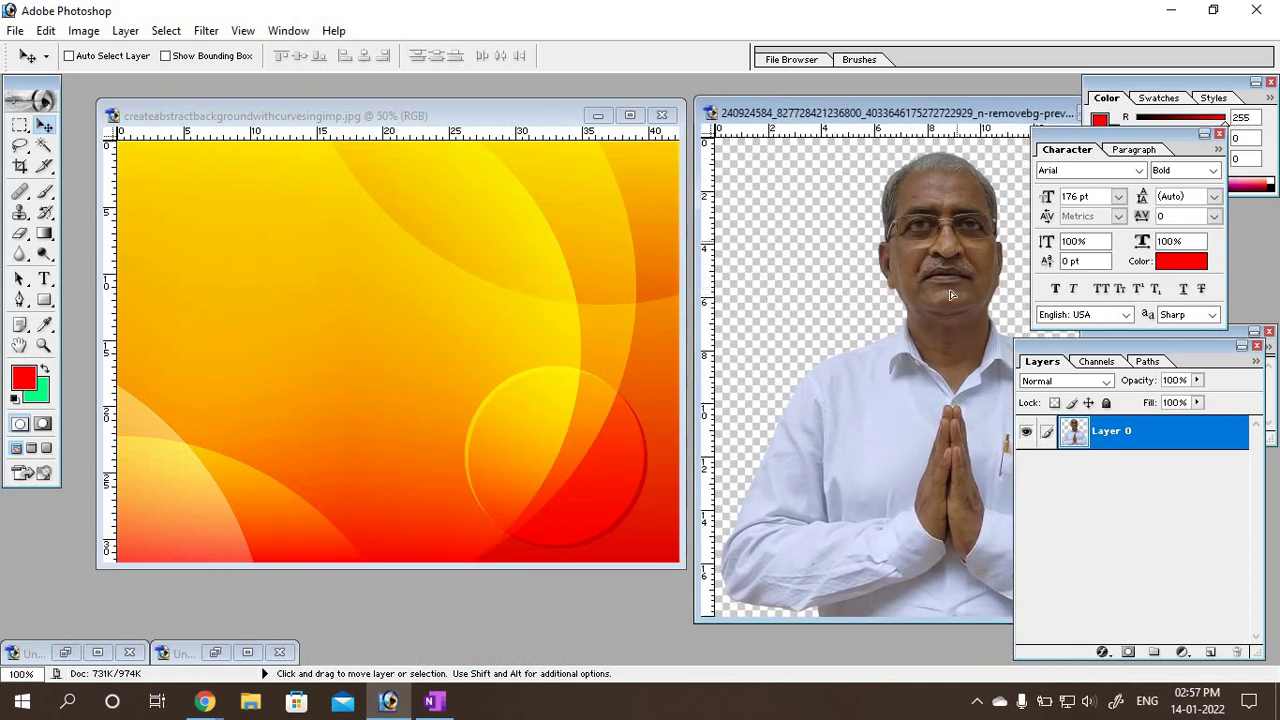
mouse_move(950, 291)
left_mouse_down()
mouse_move(386, 370)
mouse_move(374, 350)
mouse_move(380, 284)
left_mouse_up()
left_click(940, 108)
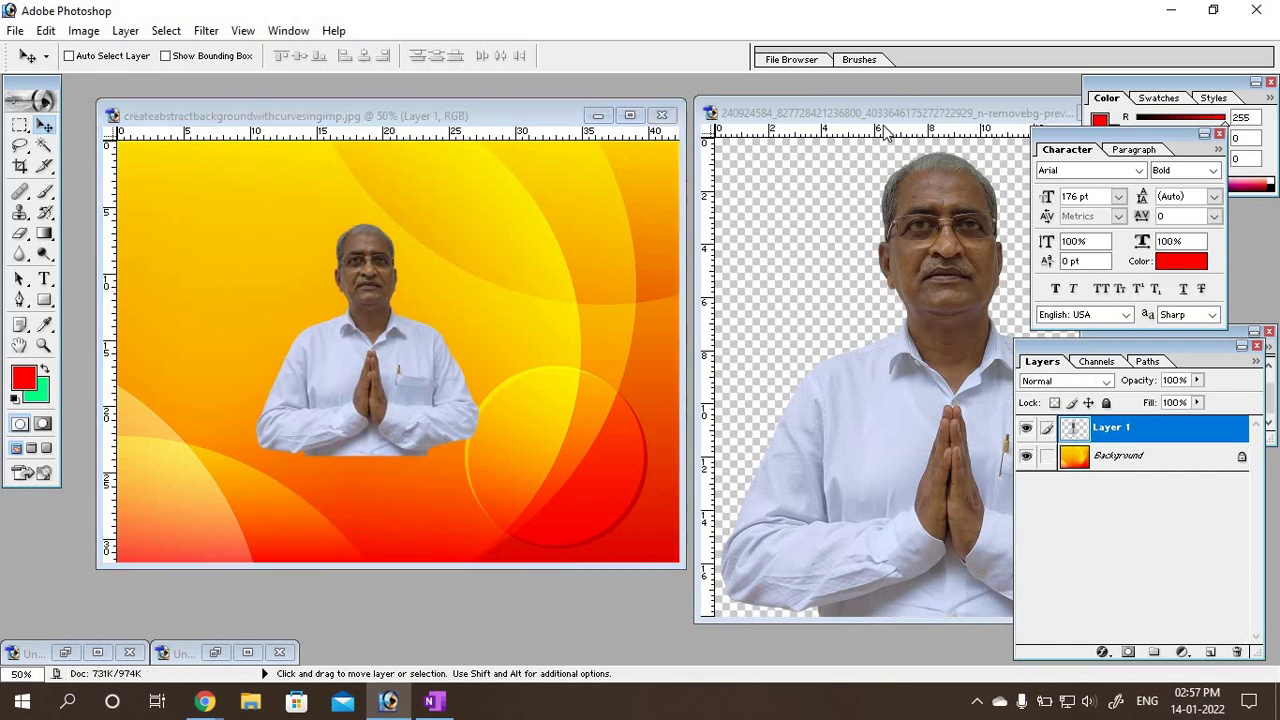
left_click_drag(734, 113, 906, 148)
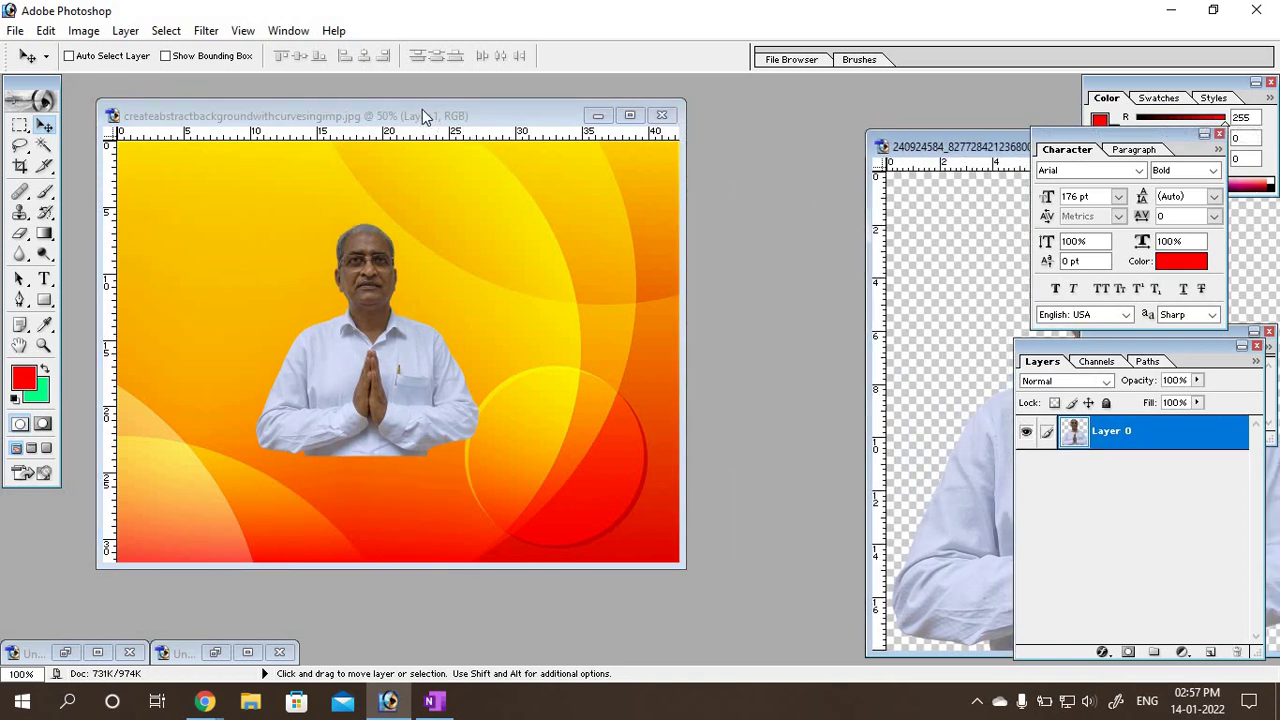
mouse_move(403, 112)
left_mouse_down()
mouse_move(489, 123)
mouse_move(476, 115)
left_mouse_up()
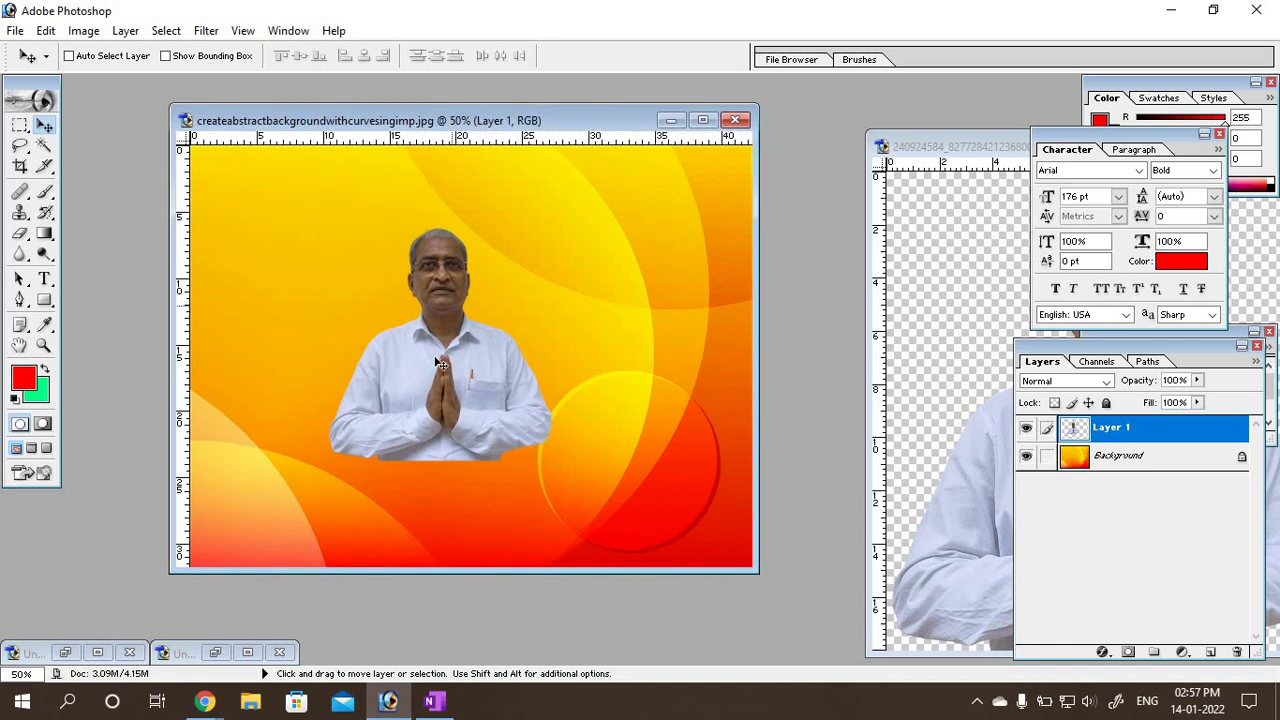
Step: Zoom to 66.7%, enlarge the window, and centre Layer 1 near the bottom
left_click_drag(436, 358, 383, 327)
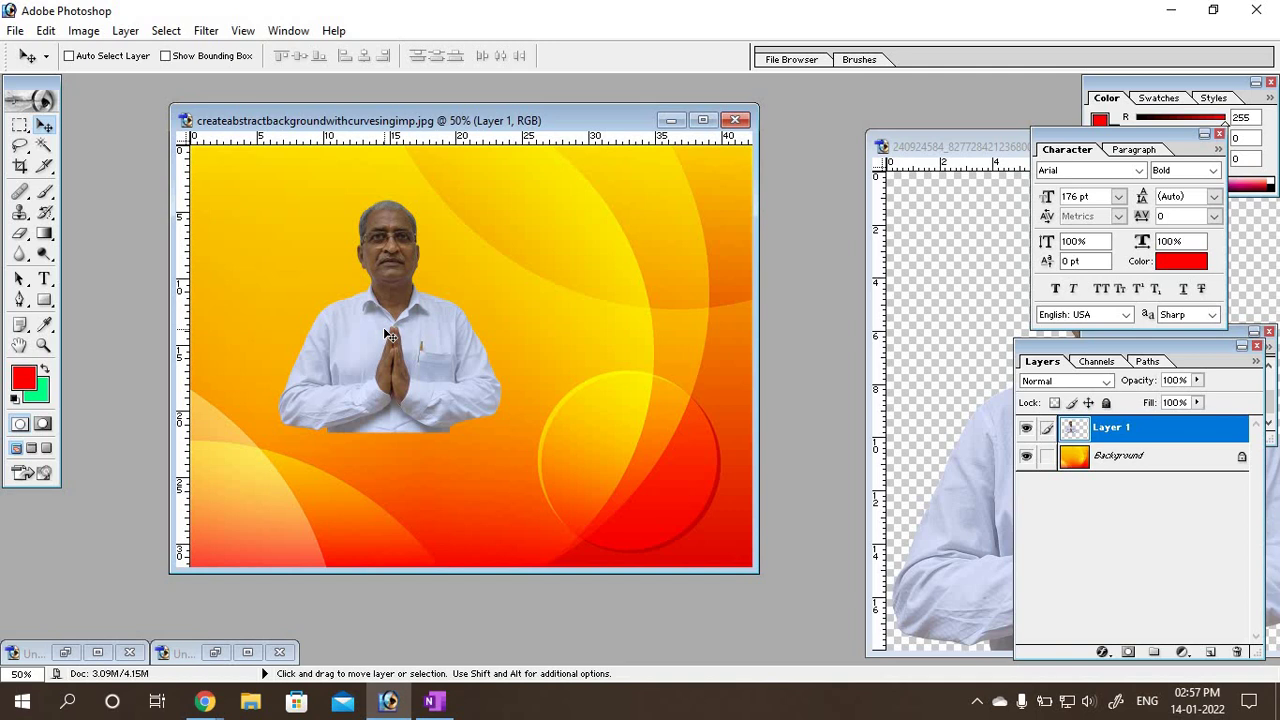
key("ctrl+plus")
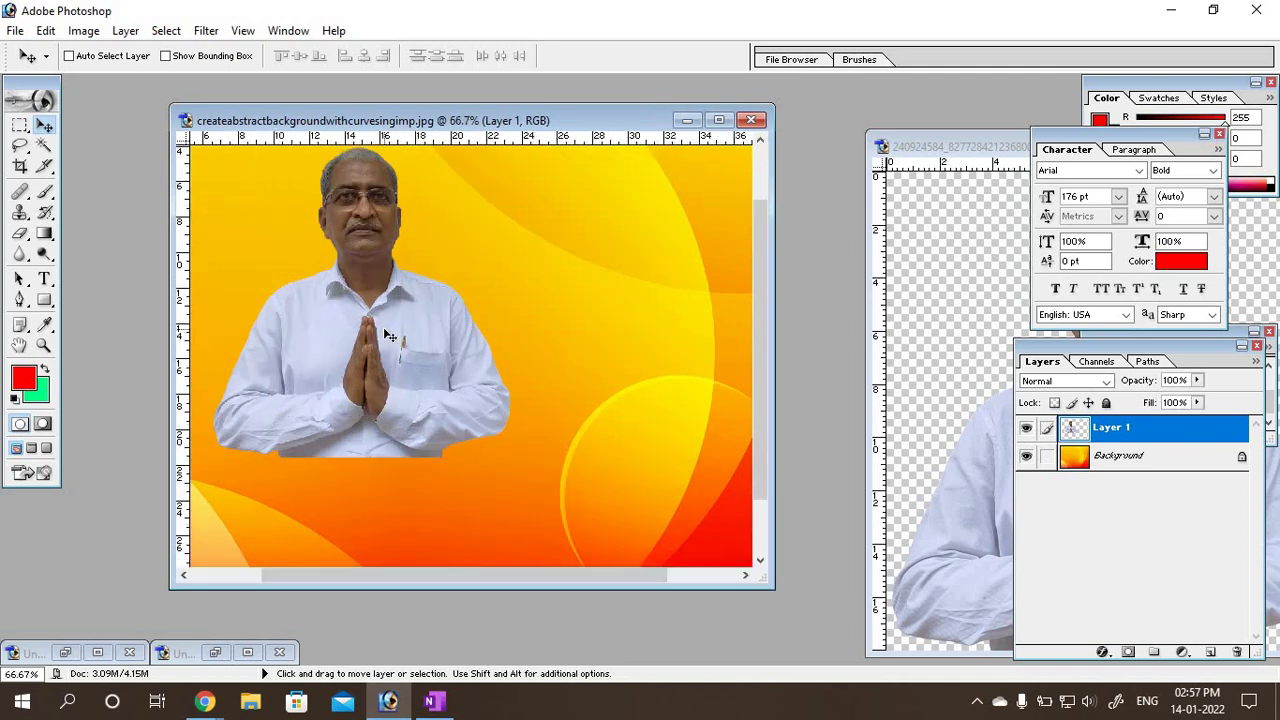
left_click_drag(772, 587, 988, 628)
left_click_drag(454, 369, 486, 380)
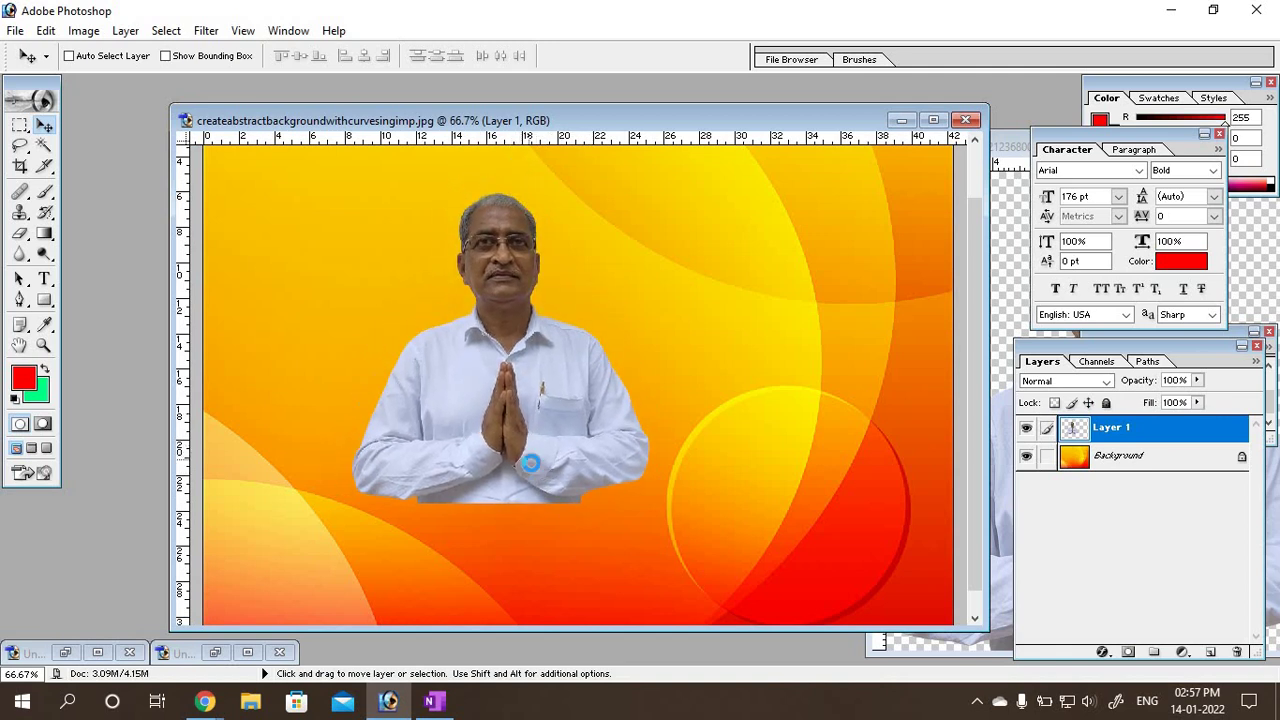
left_click_drag(537, 462, 531, 467)
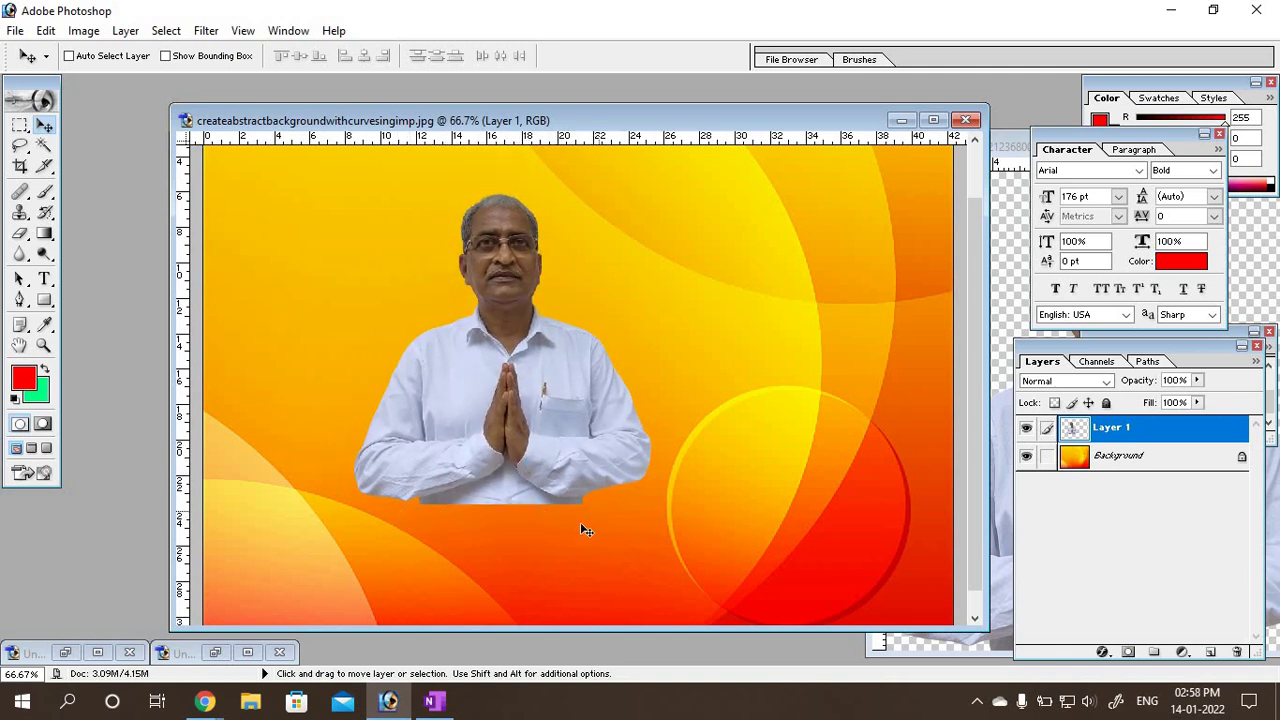
Step: Choose the Rectangular Marquee with a 20 px feather
left_click(20, 125)
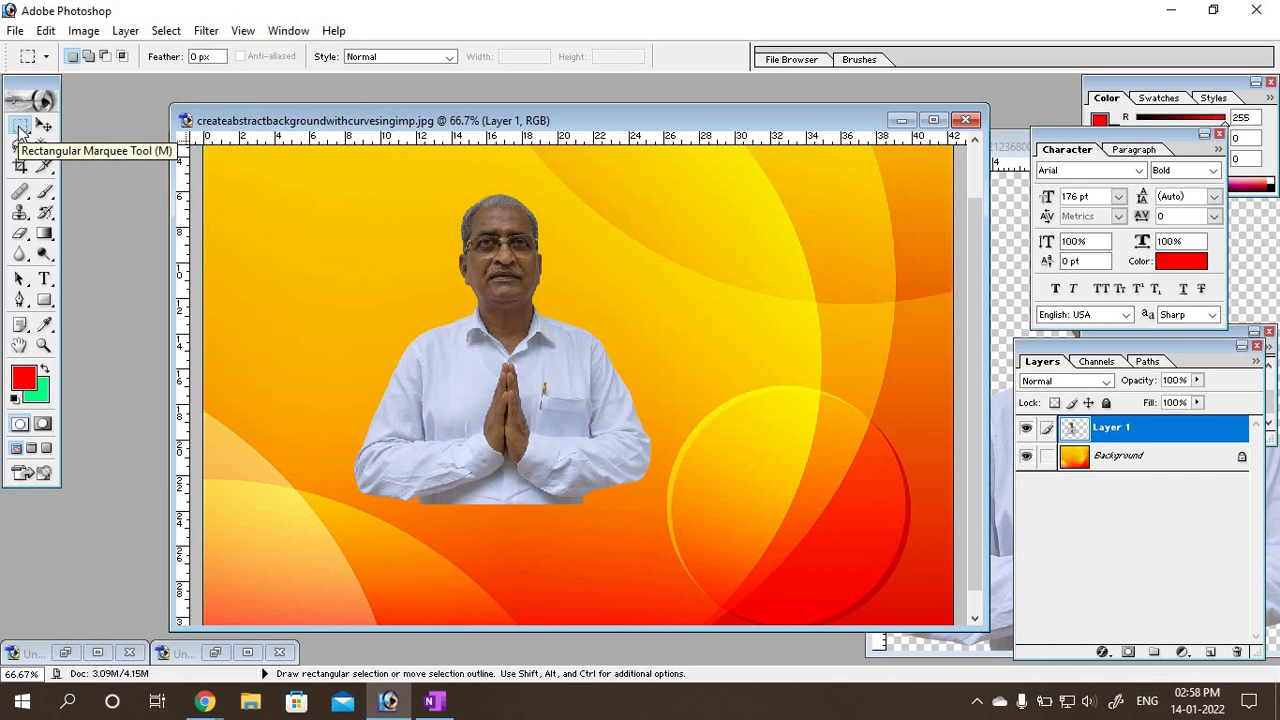
double_click(198, 57)
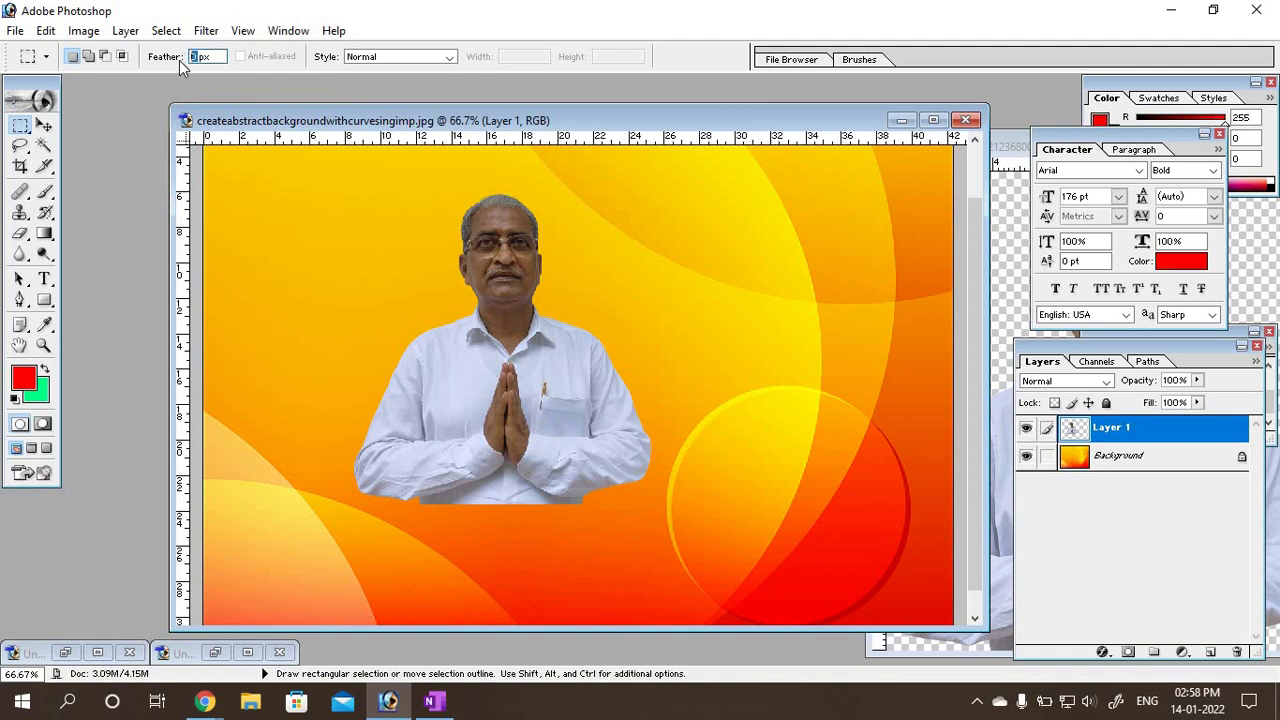
type("20")
Step: Select across the shirt bottom, delete it for a soft fade, and deselect
left_click_drag(574, 530, 603, 530)
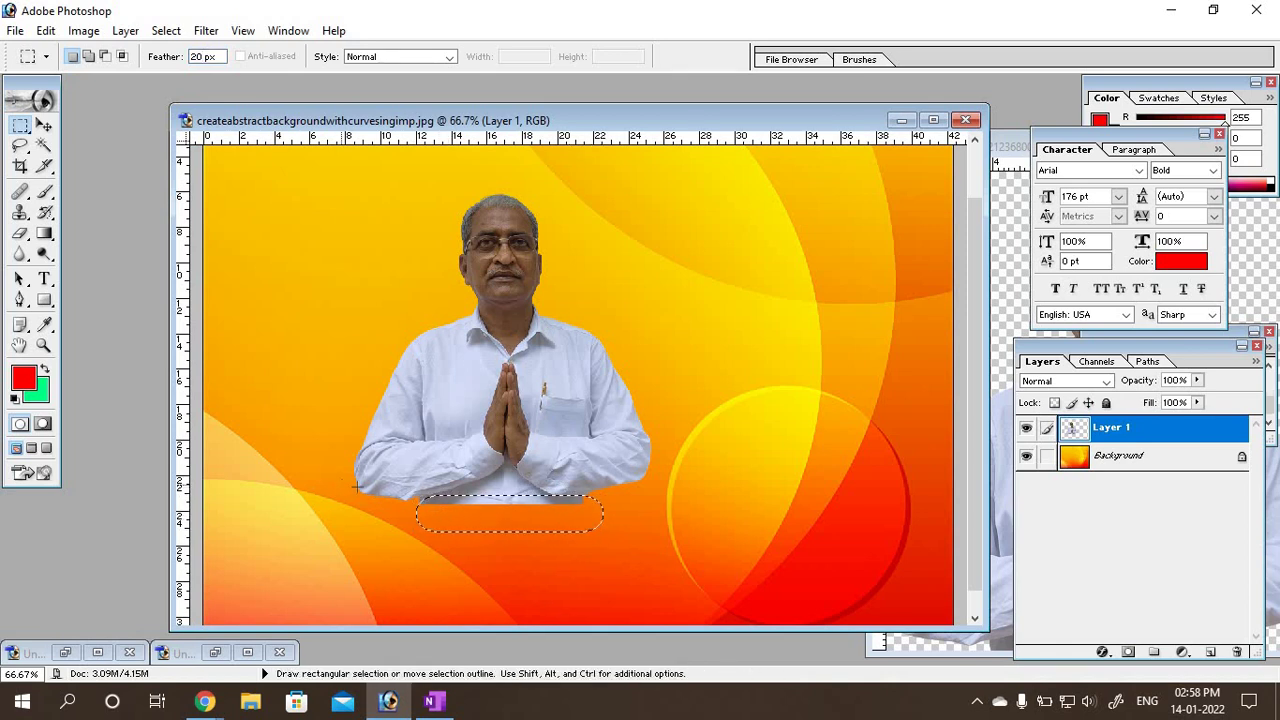
left_click_drag(357, 487, 616, 547)
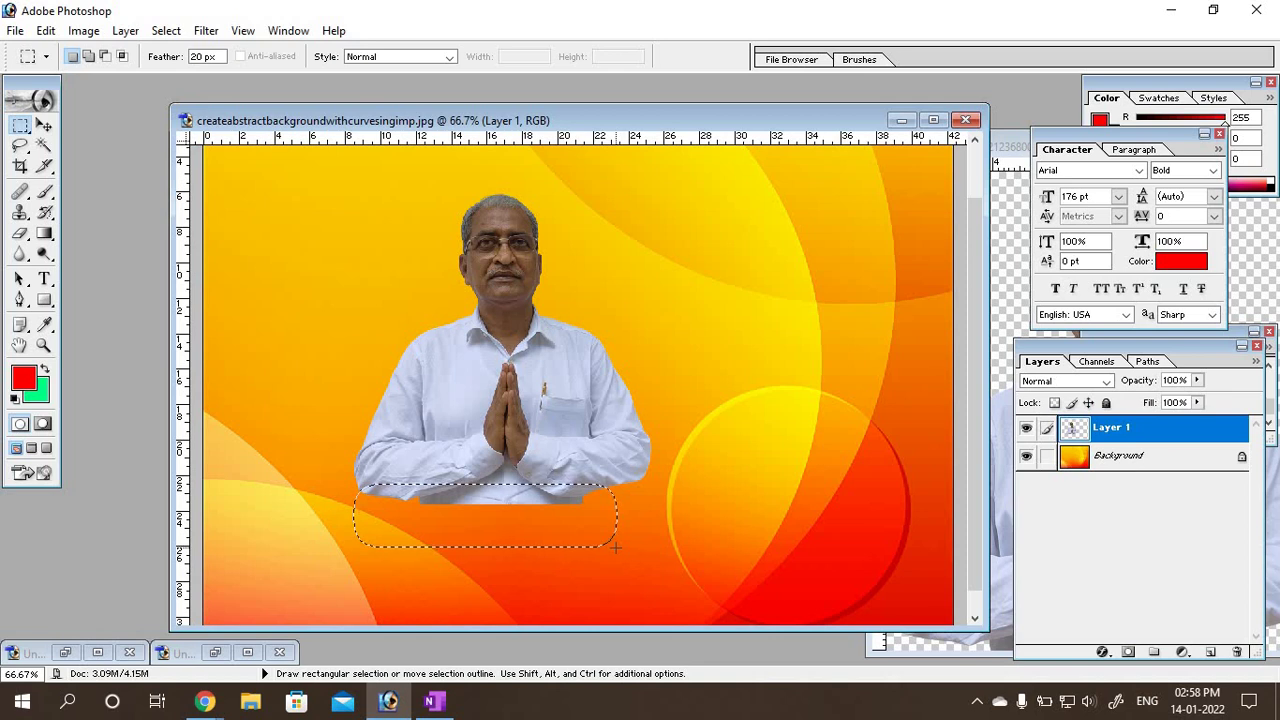
key("Delete")
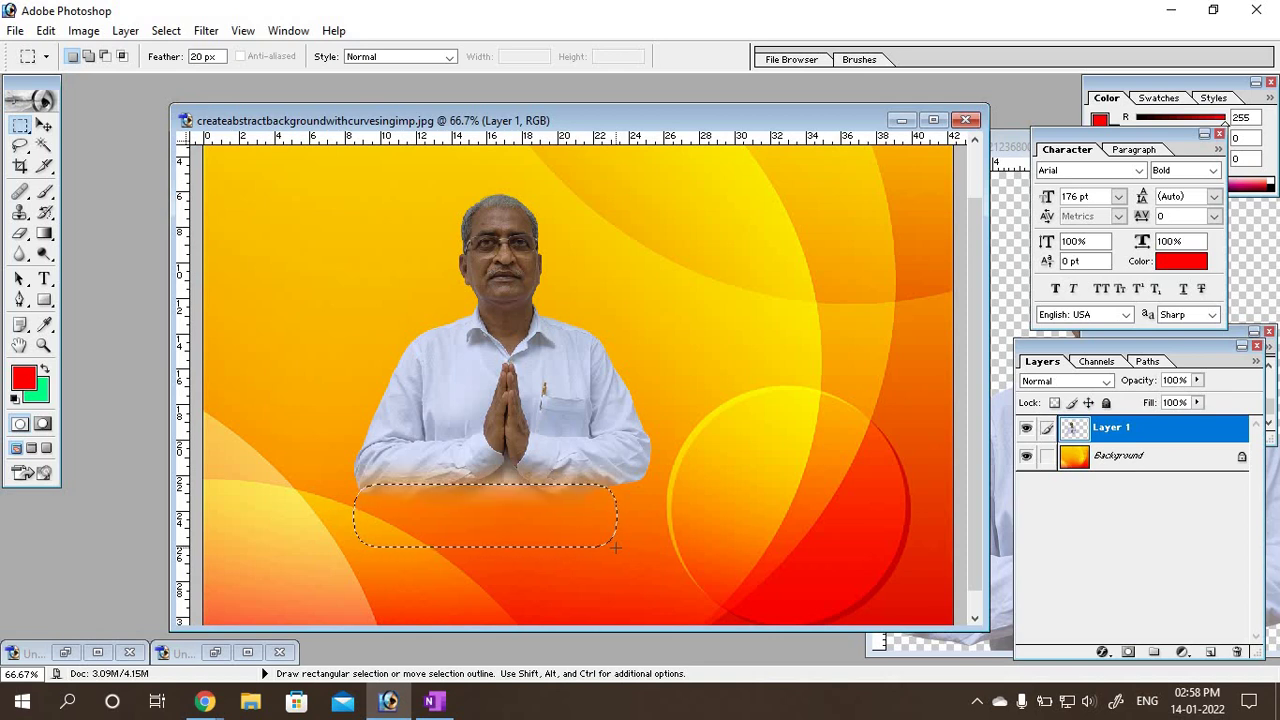
key("ctrl")
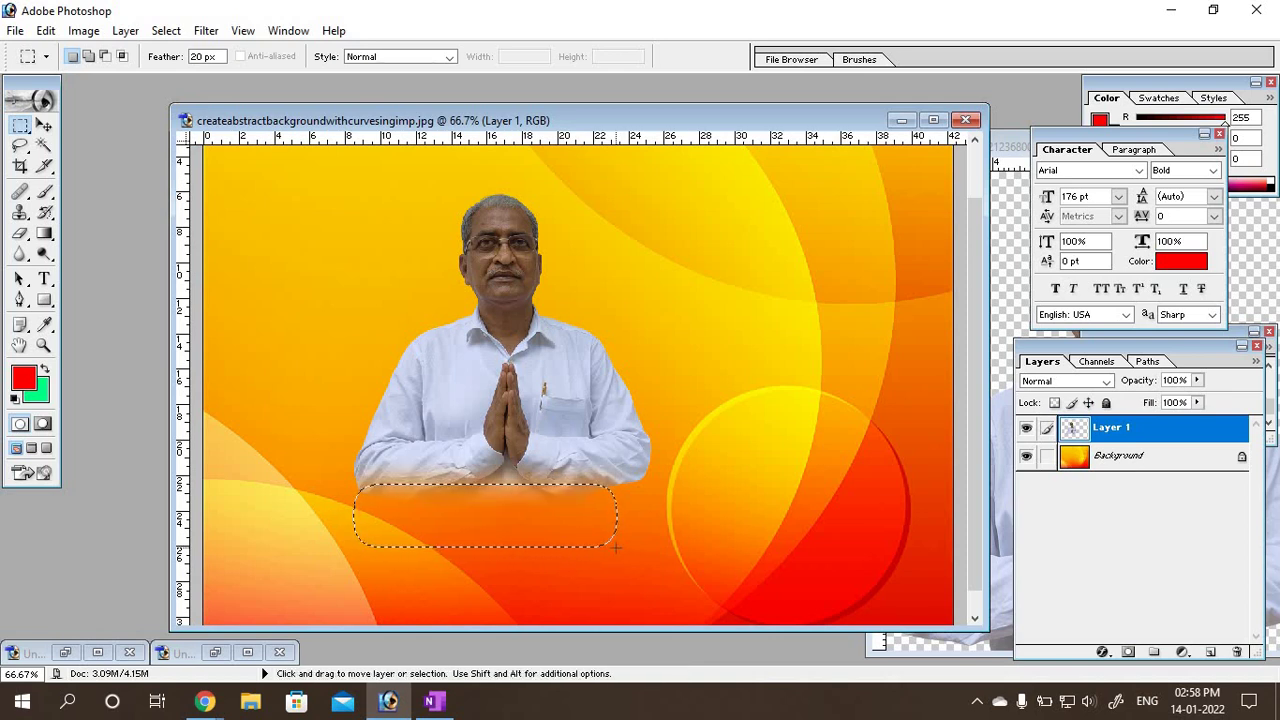
key("ctrl+d")
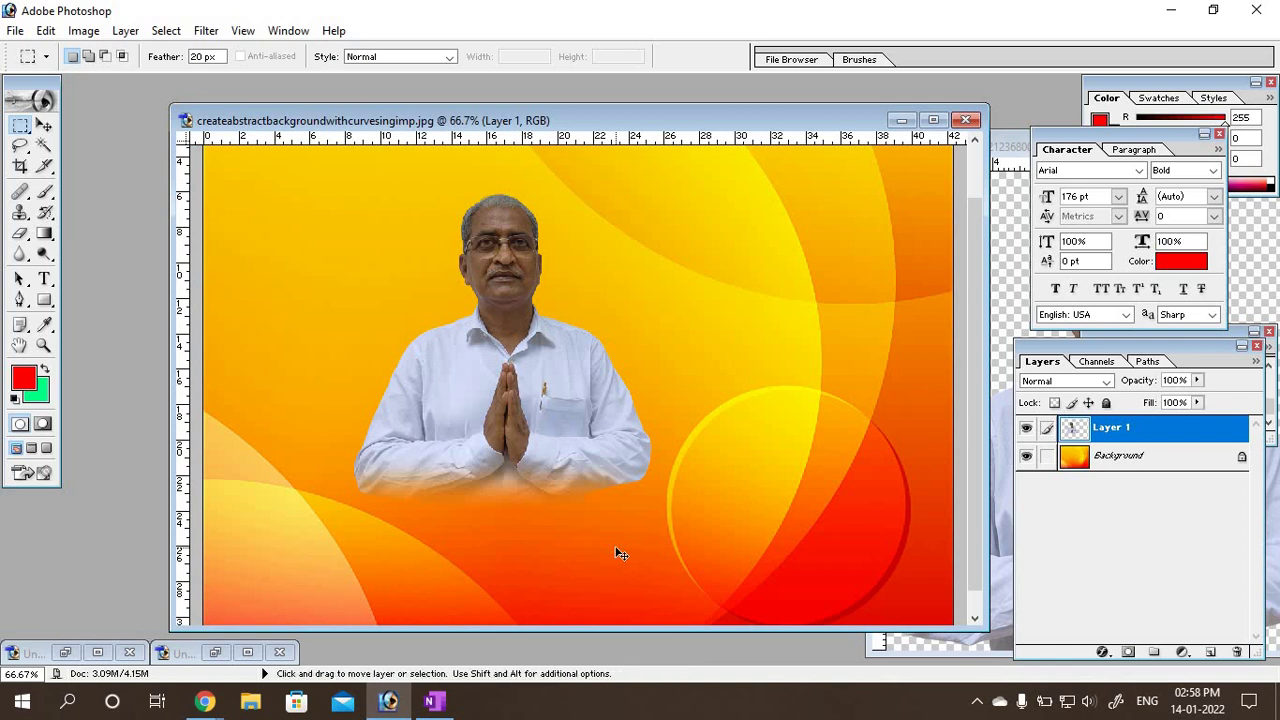
Step: Undo the soft fade on the man's shirt bottom and clear the selection
left_click_drag(615, 547, 352, 483)
key("Delete")
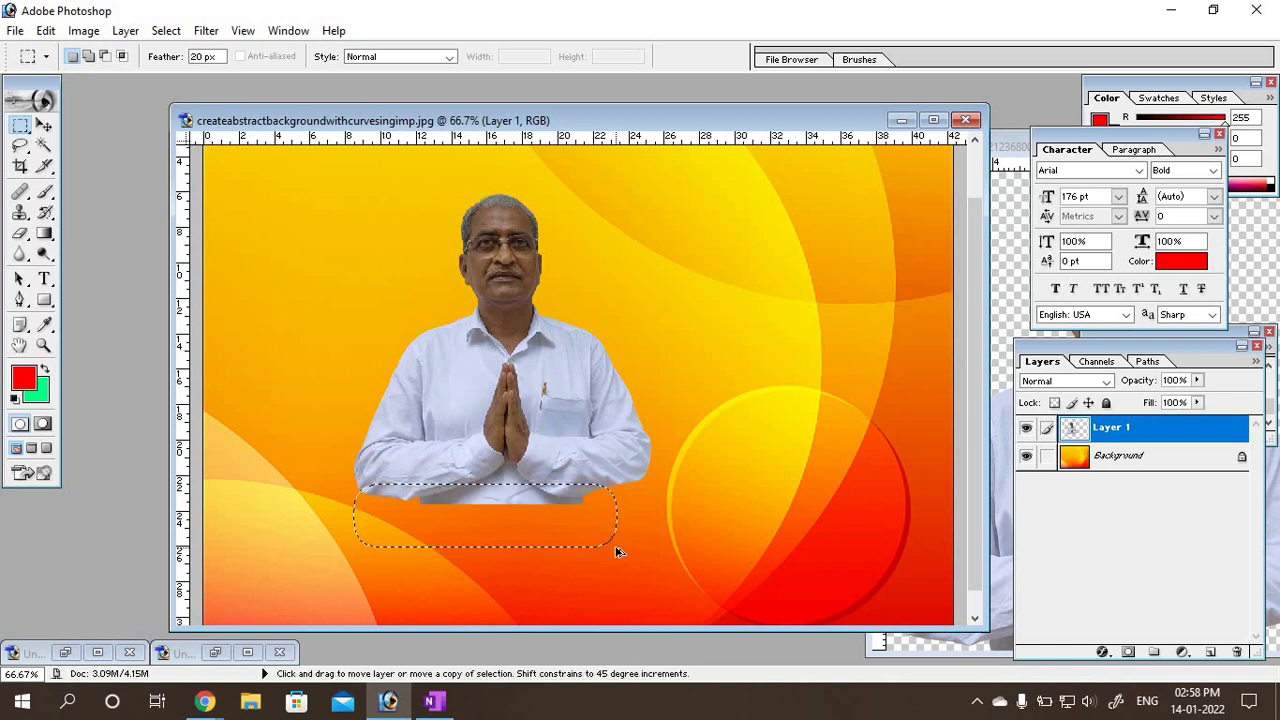
key("ctrl+d")
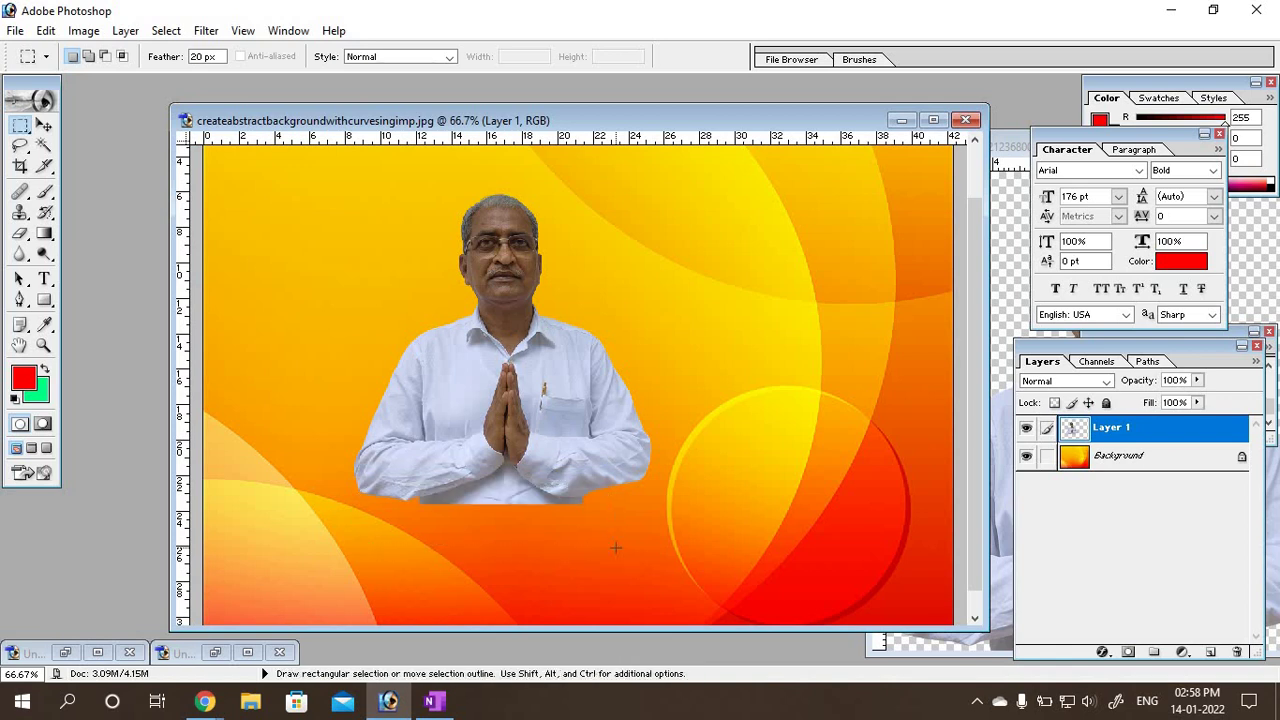
Step: Scale the man to about 131% width and 127% height, shifted up and left
key("ctrl+t")
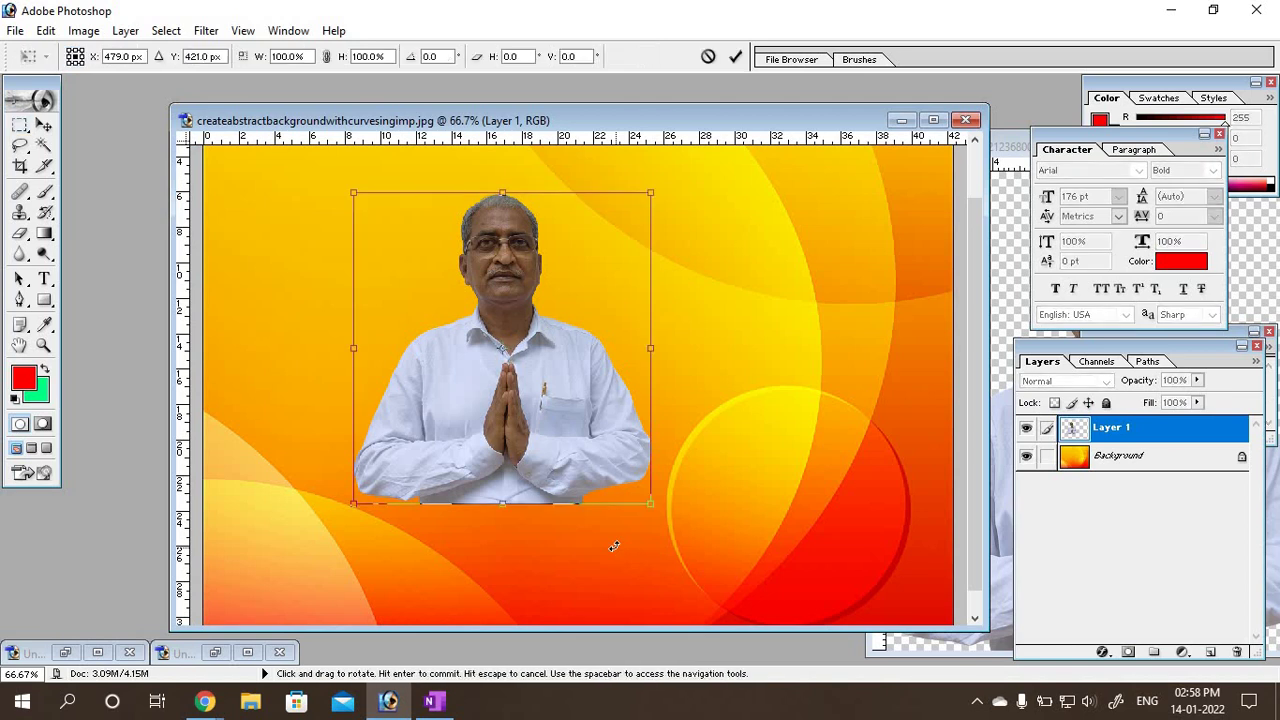
left_click_drag(651, 503, 743, 587)
left_click_drag(656, 493, 652, 472)
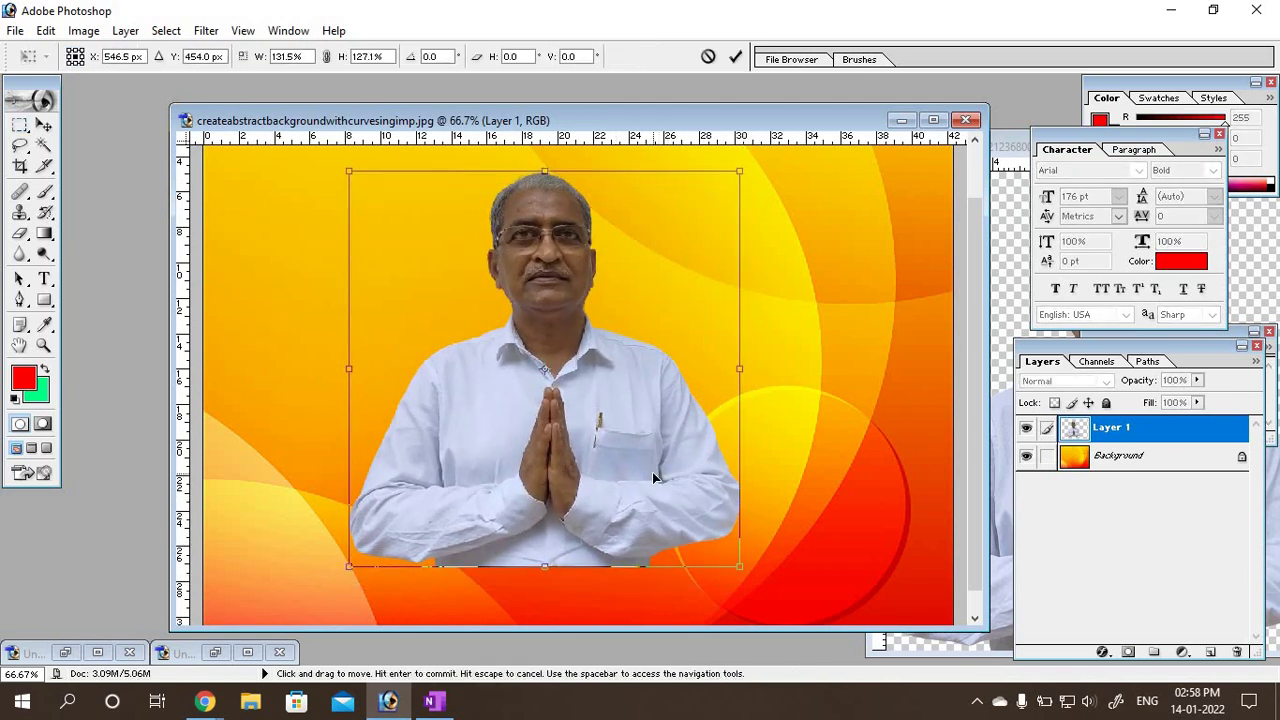
key("m")
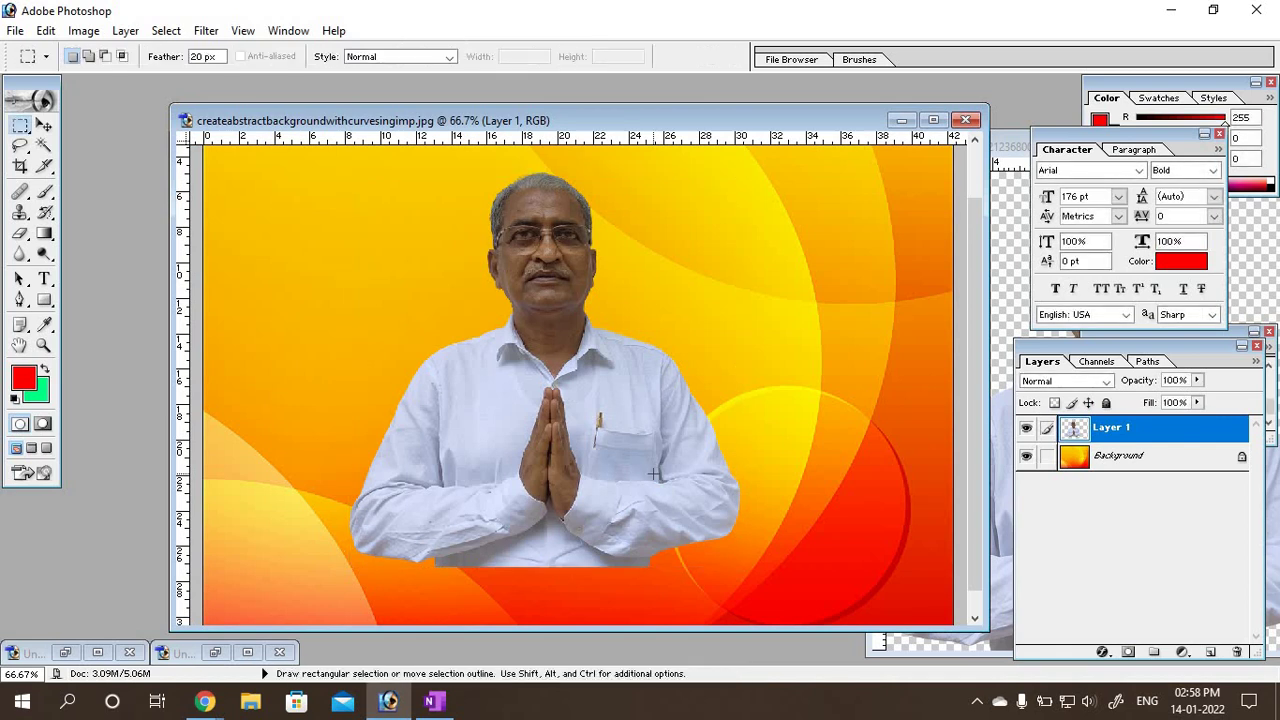
scroll(516, 505, "down", 2)
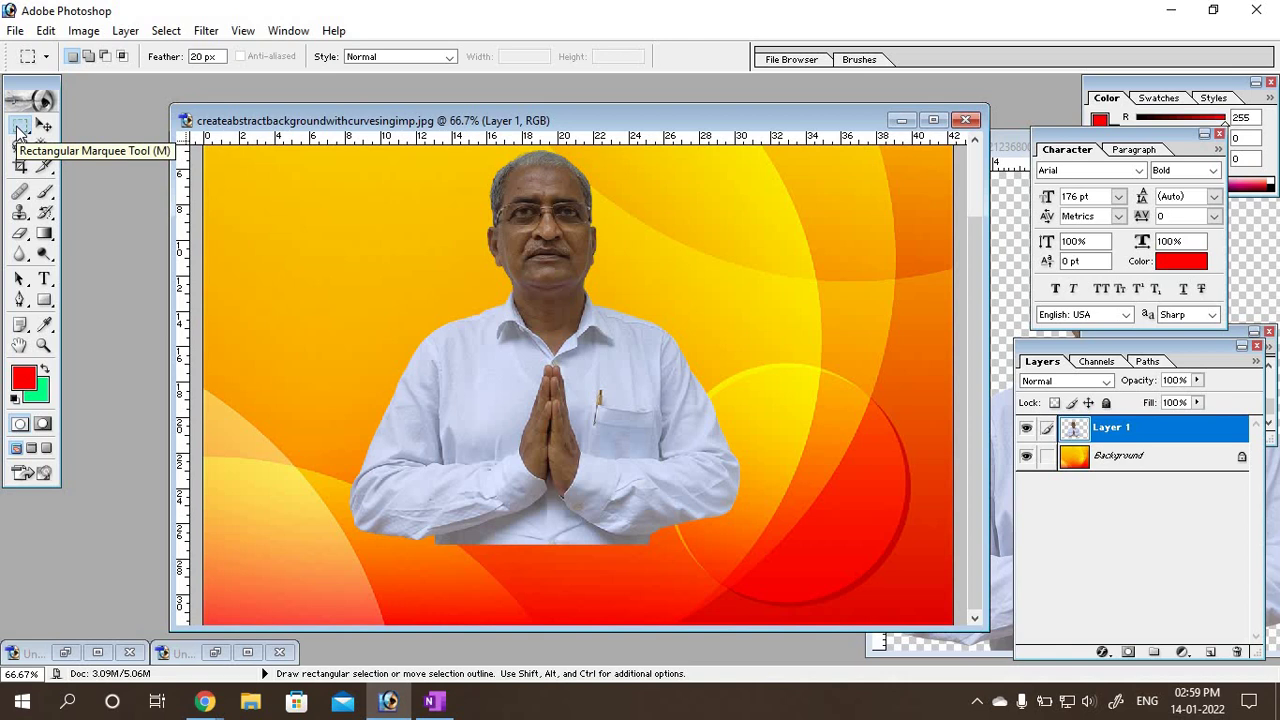
Step: Set the selection feather to 0 px and select the lower shirt strip below the hands
double_click(192, 57)
type("0")
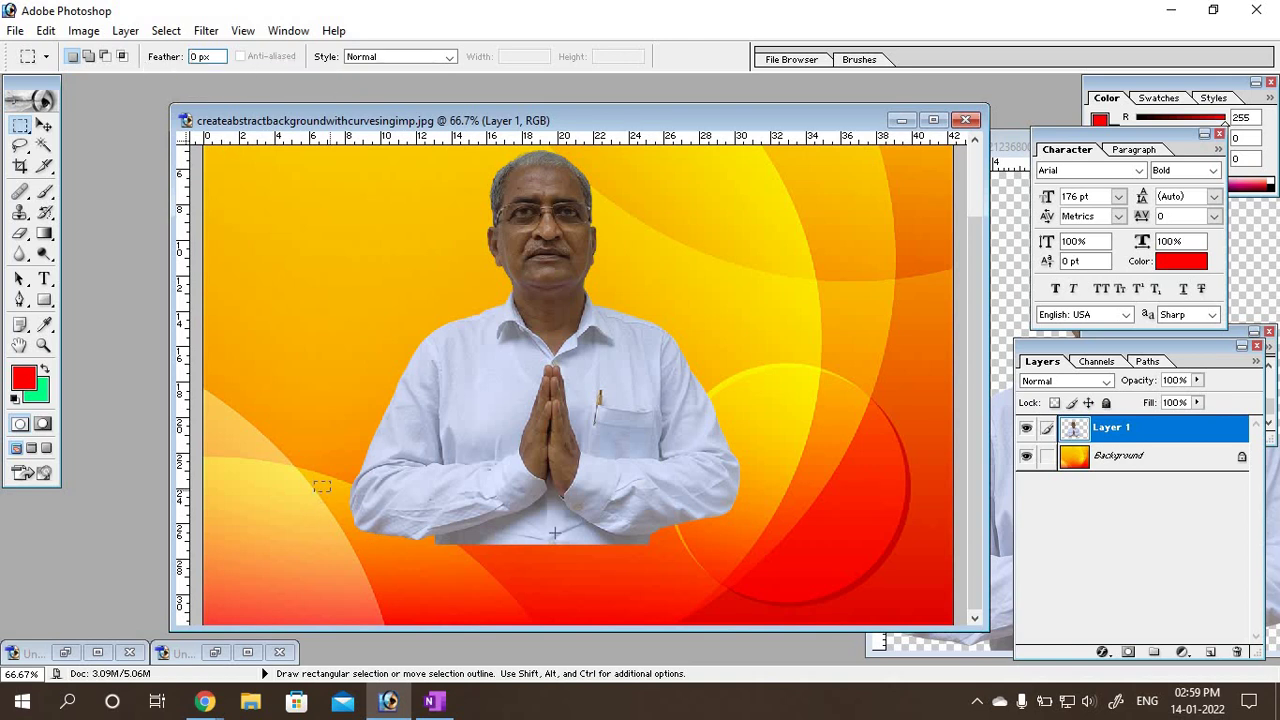
left_click_drag(314, 482, 760, 553)
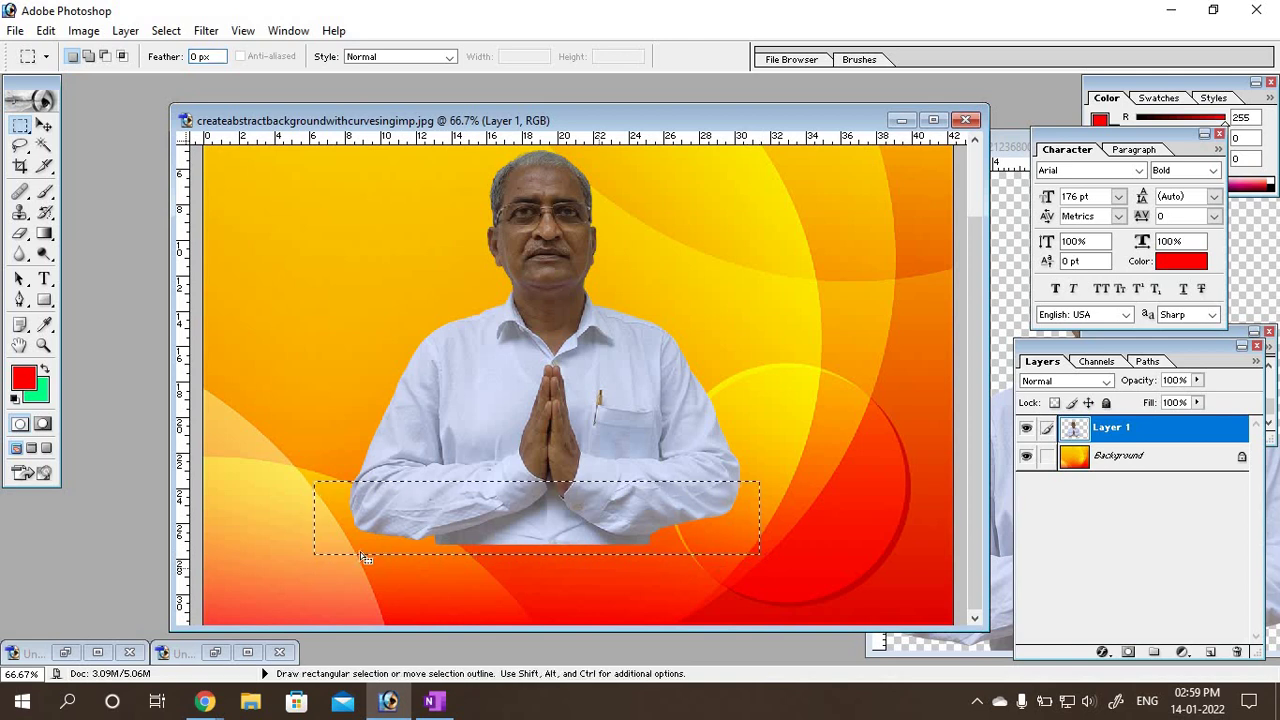
left_click_drag(332, 517, 362, 532)
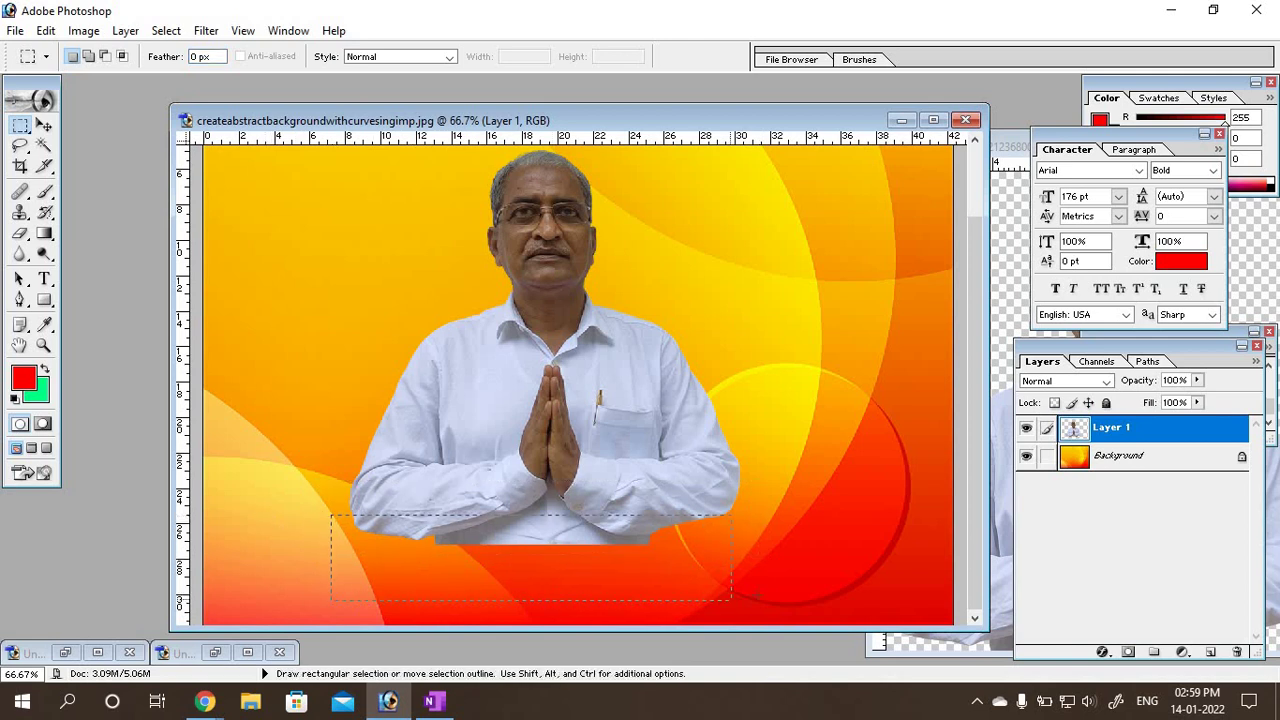
left_click_drag(583, 598, 758, 595)
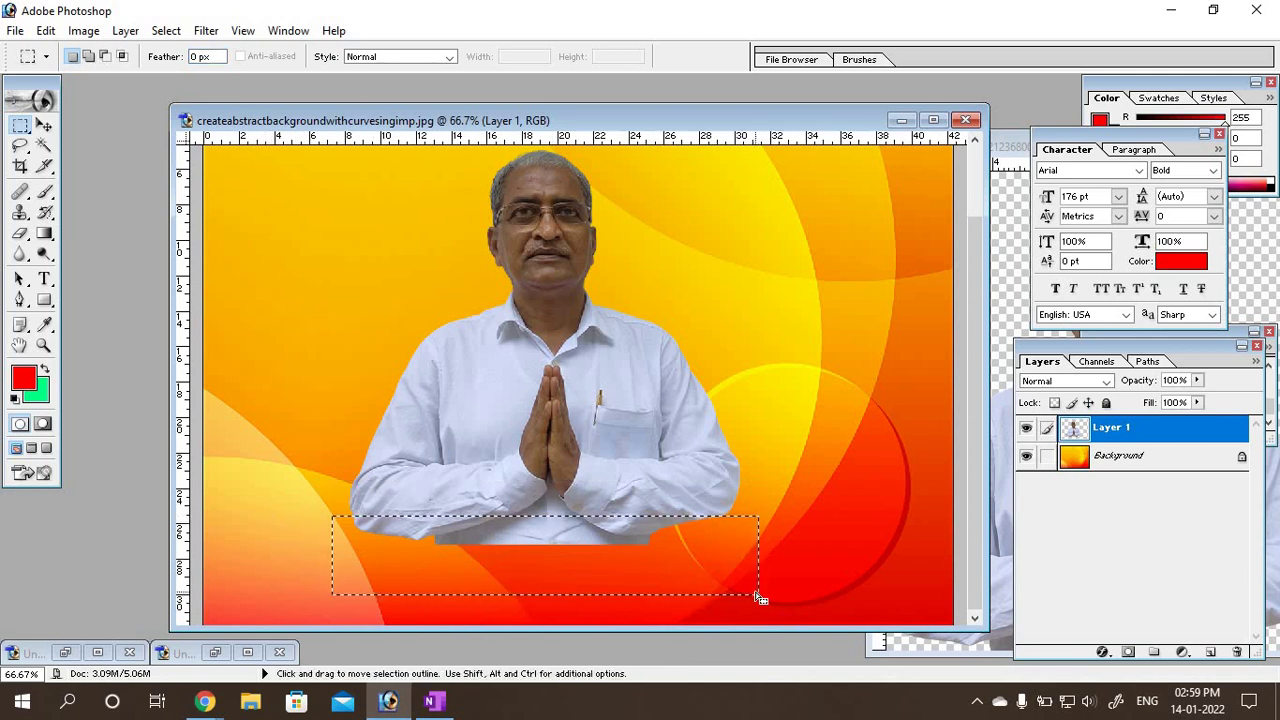
Step: Delete the hard-edged shirt strip, then restore it and deselect
key("Delete")
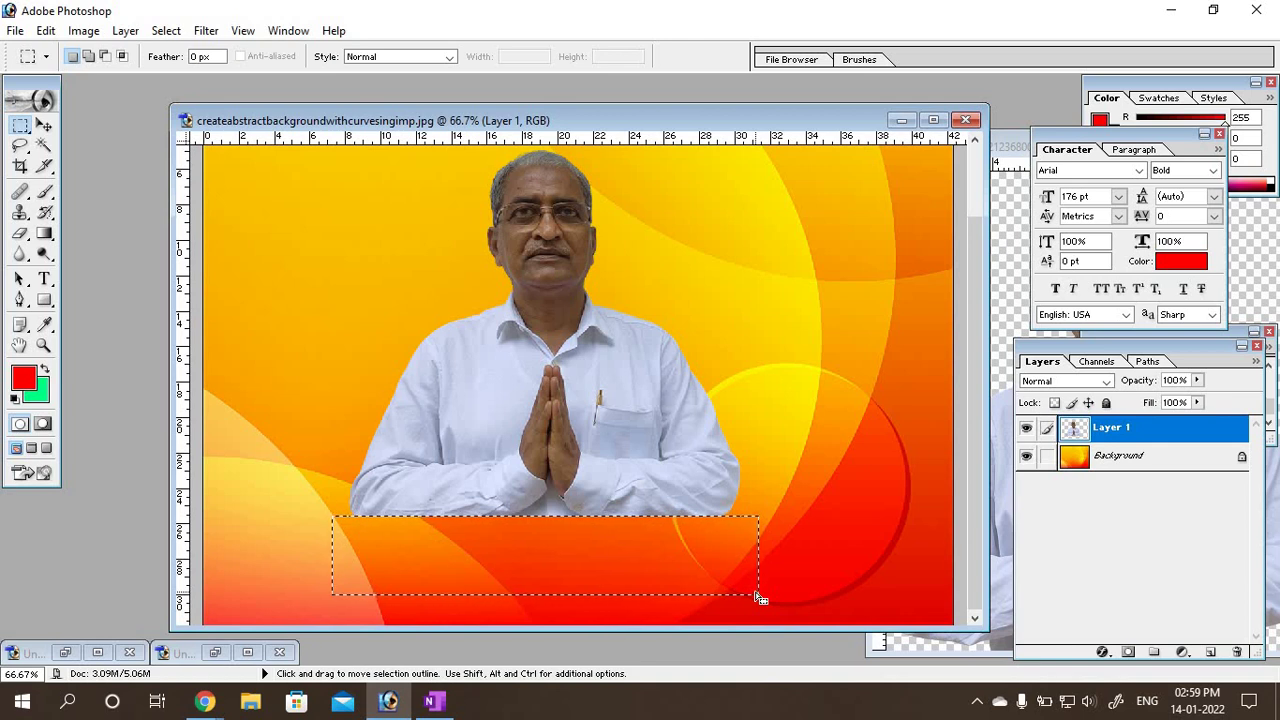
key("ctrl+d")
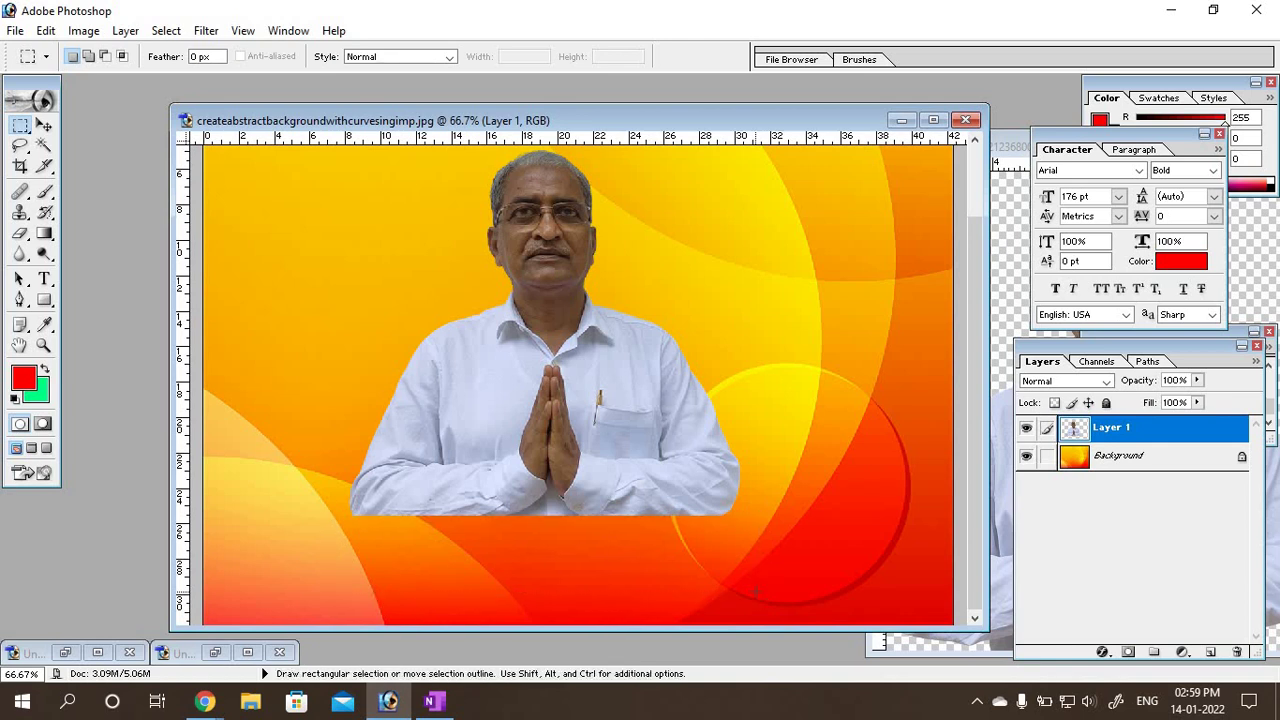
left_click_drag(332, 517, 758, 595)
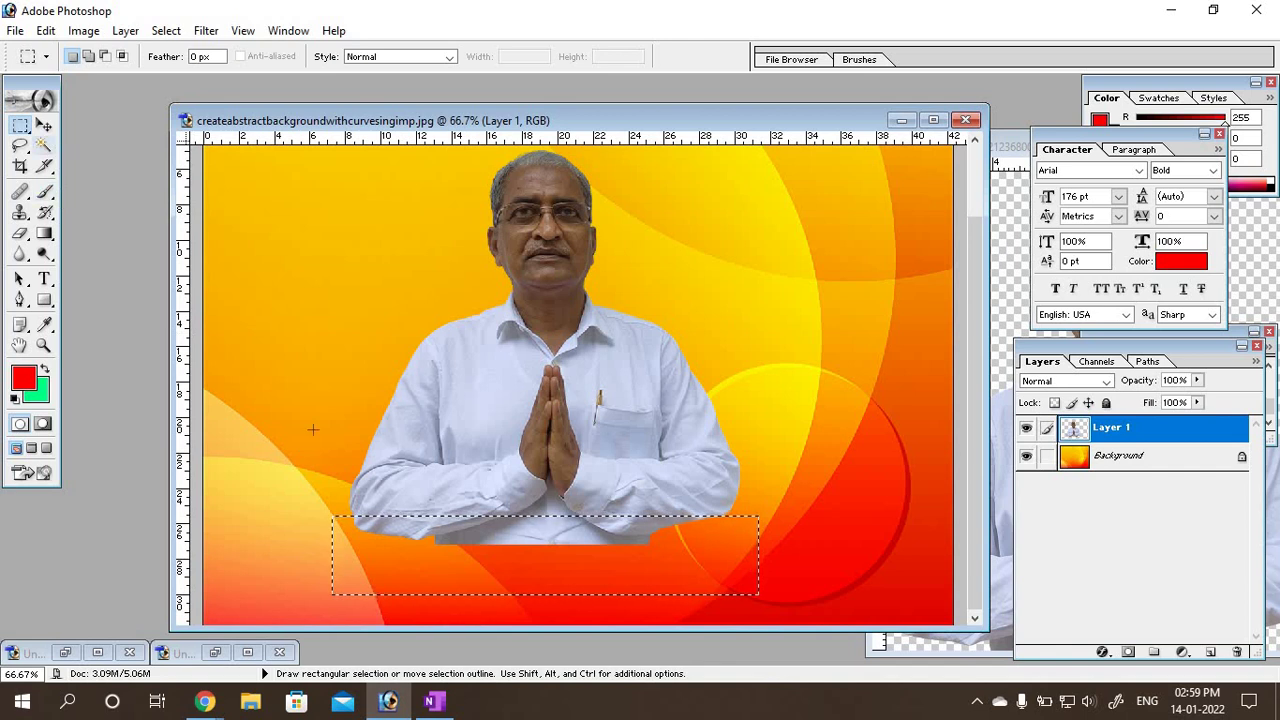
key("ctrl+d")
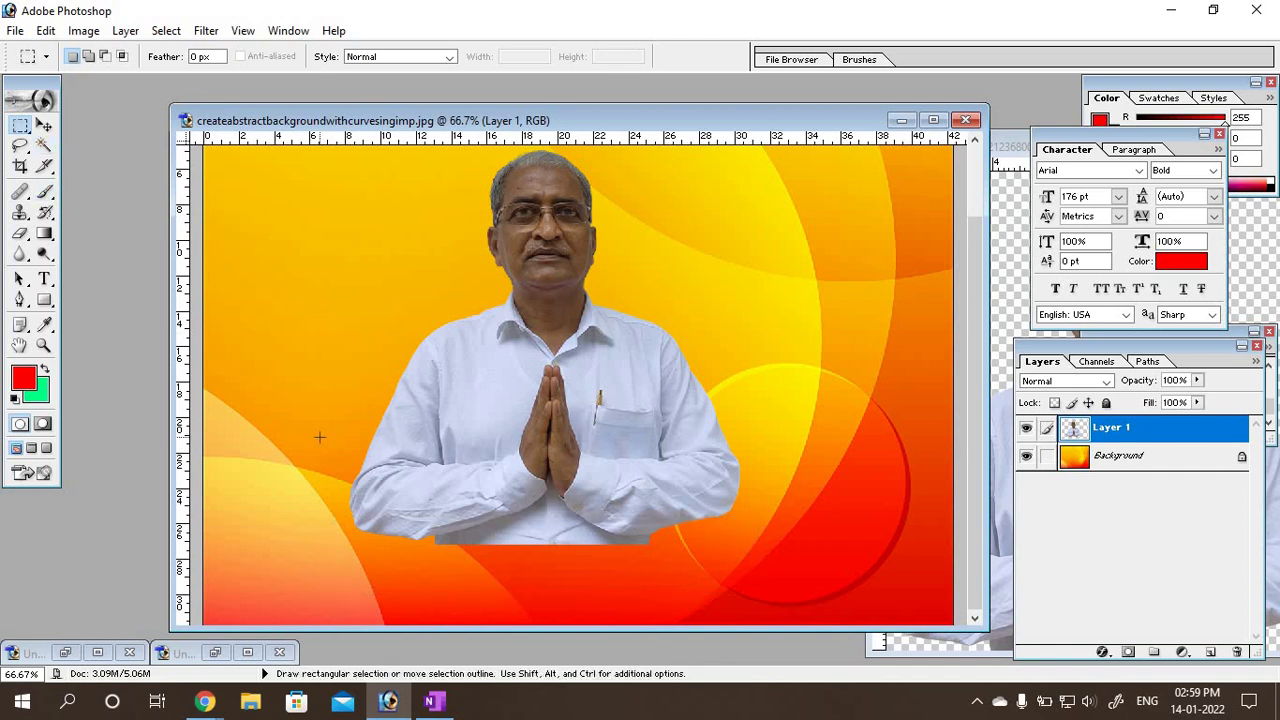
Step: Set the selection feather amount to 30 px
left_click(192, 57)
left_click_drag(195, 57, 181, 60)
type("30")
Step: Erase the shirt bottom through a feathered selection, then mark and clear the remaining strip
left_click_drag(680, 581, 697, 587)
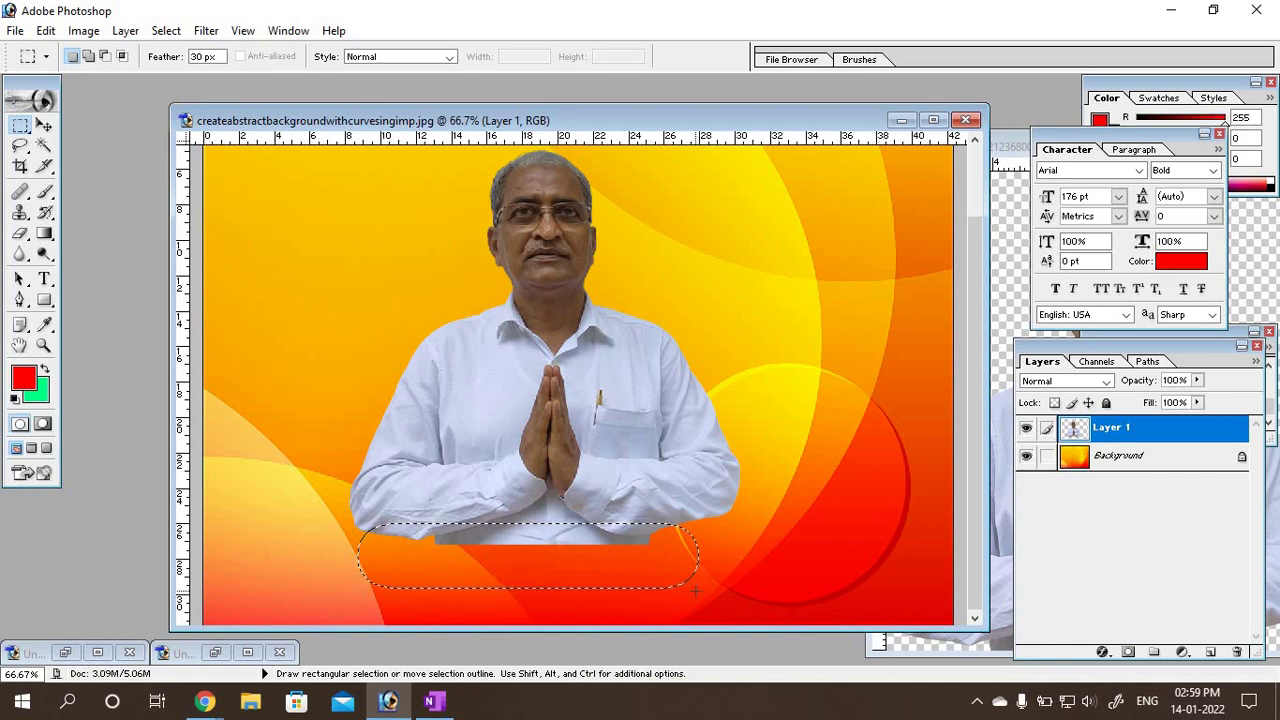
key("Delete")
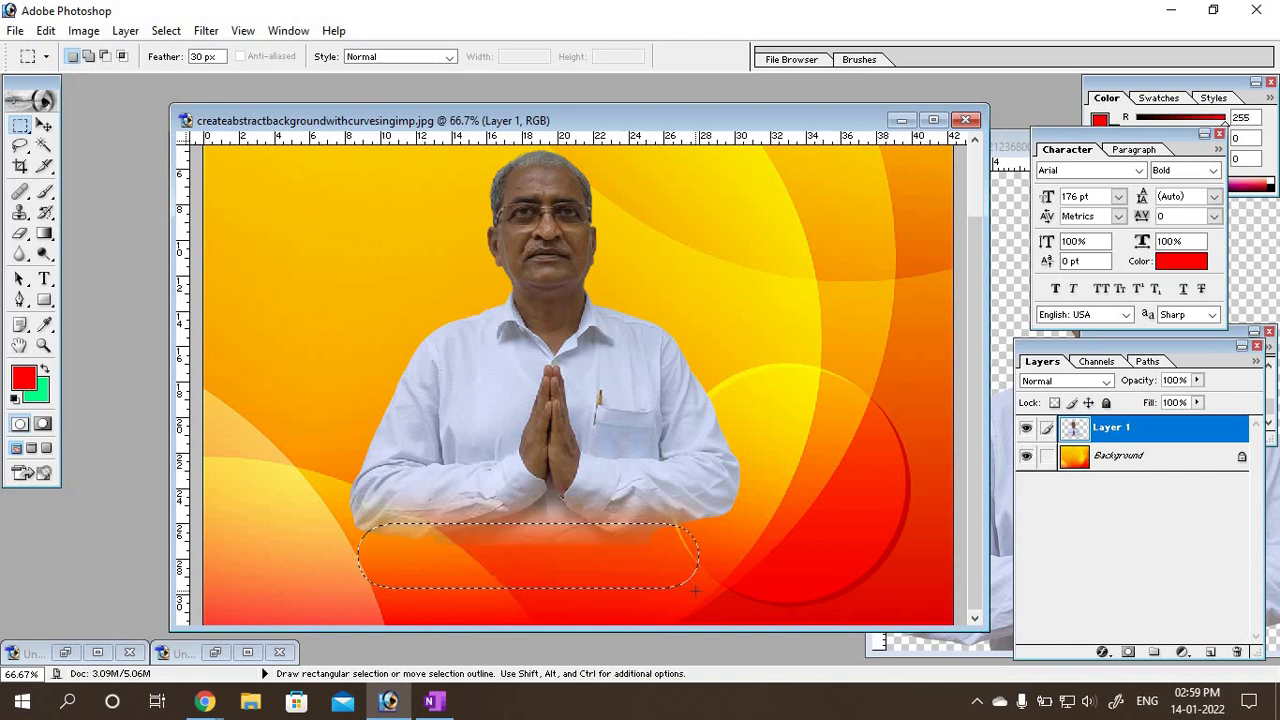
key("ctrl+d")
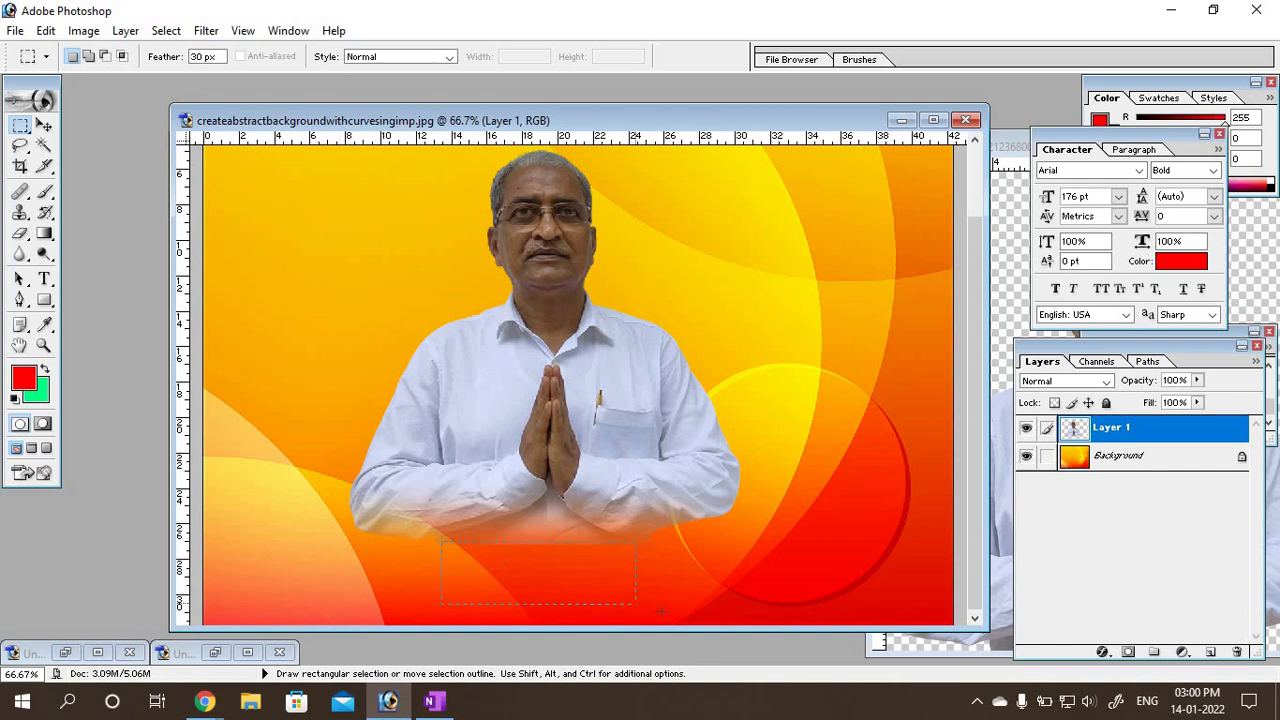
left_click_drag(441, 541, 674, 613)
key("ctrl+d")
Step: Move the man on Layer 1 down toward the image bottom, then nudge him slightly
left_click(44, 124)
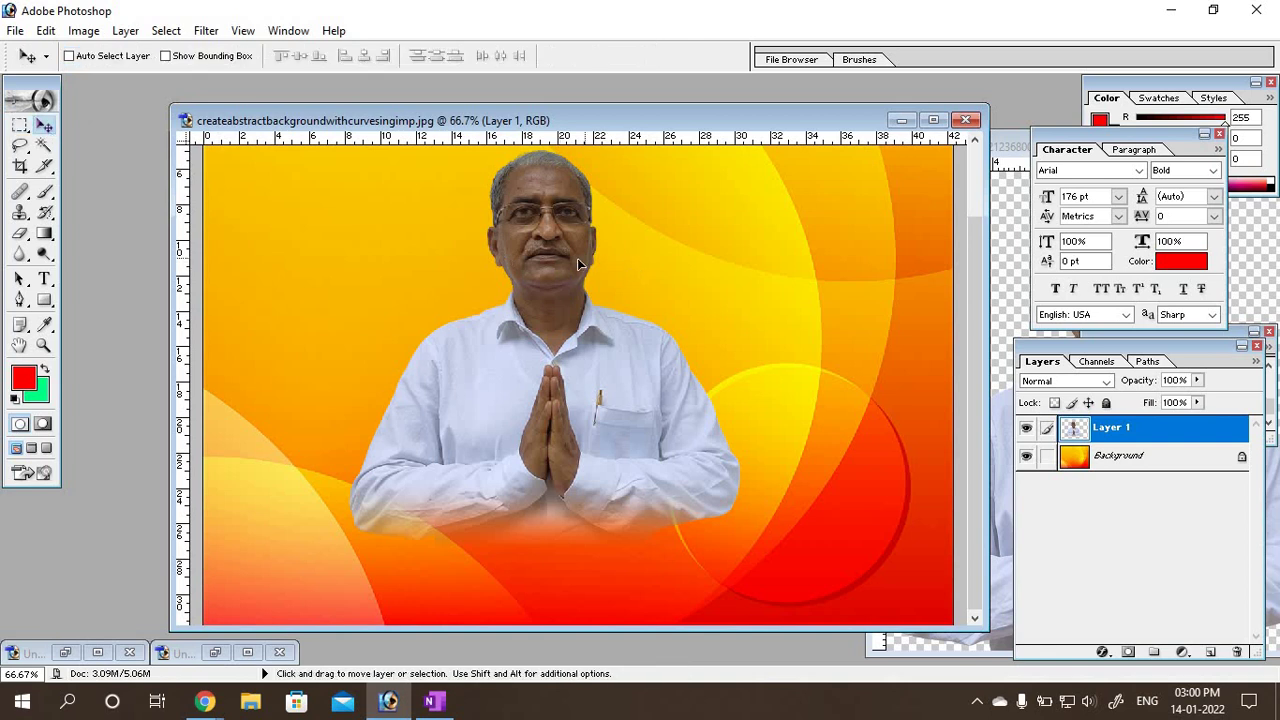
mouse_move(577, 258)
left_mouse_down()
mouse_move(594, 312)
mouse_move(584, 287)
left_mouse_up()
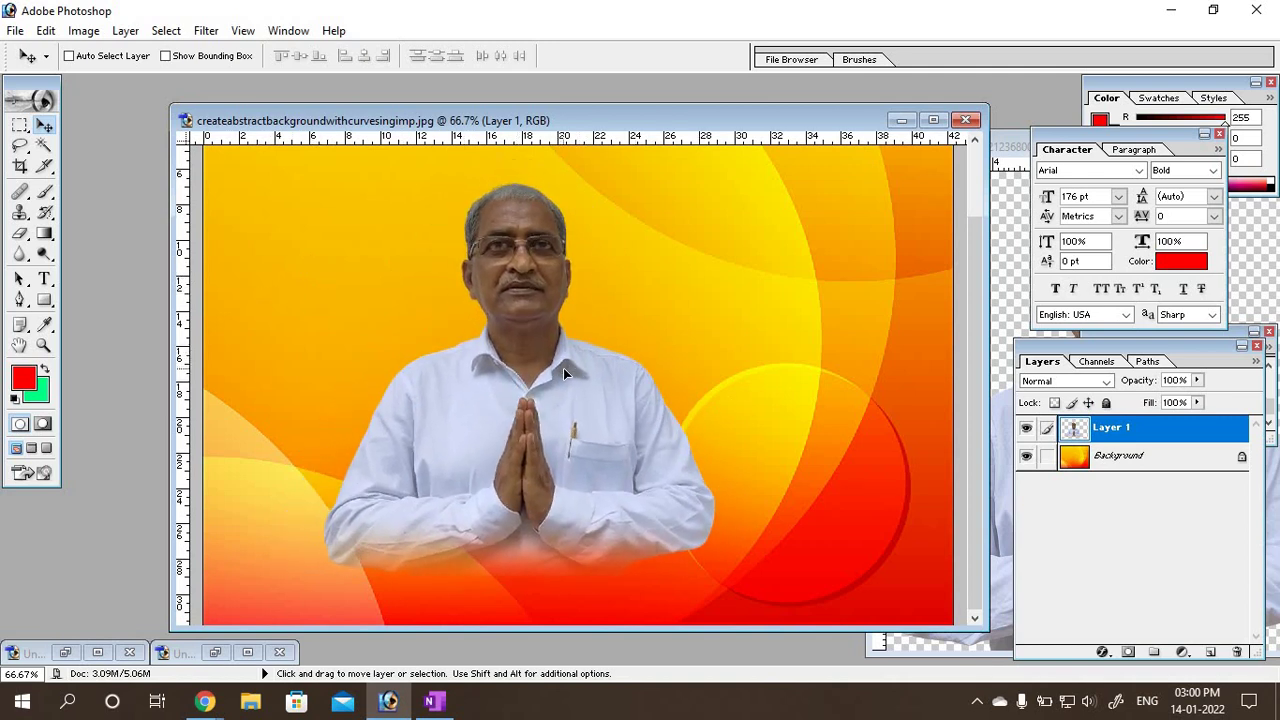
mouse_move(553, 377)
left_mouse_down()
mouse_move(542, 372)
mouse_move(553, 379)
left_mouse_up()
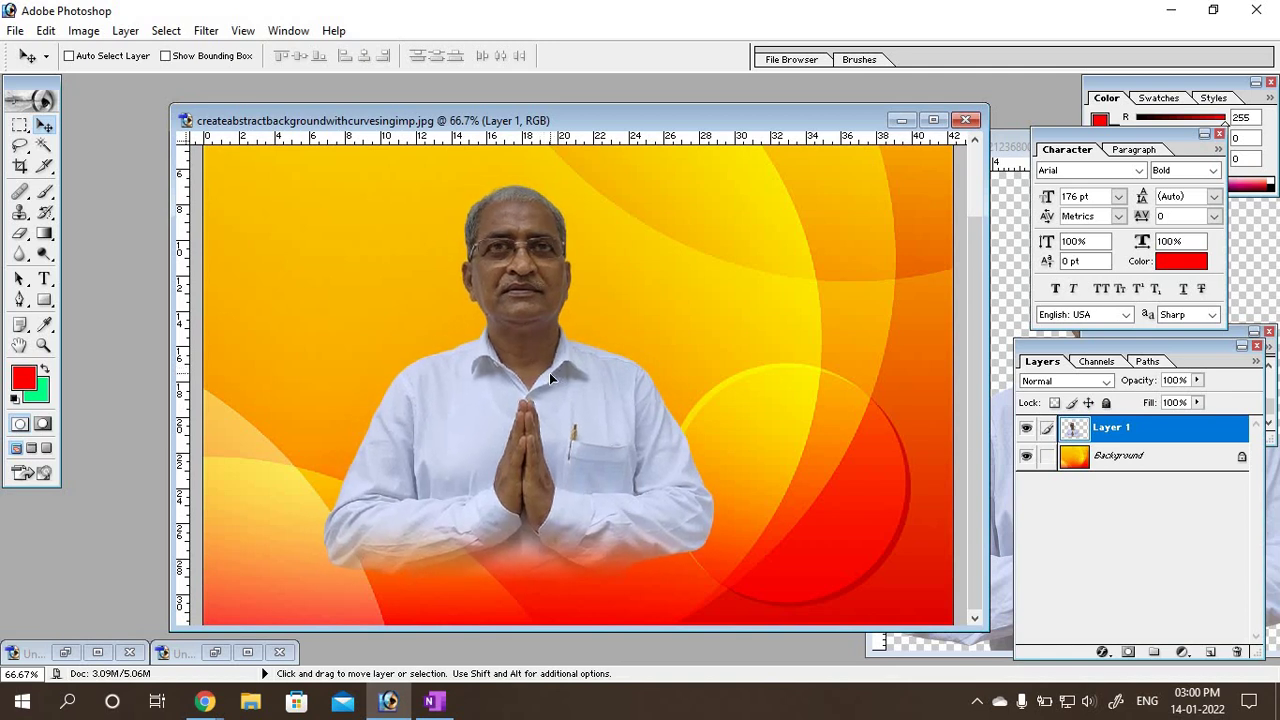